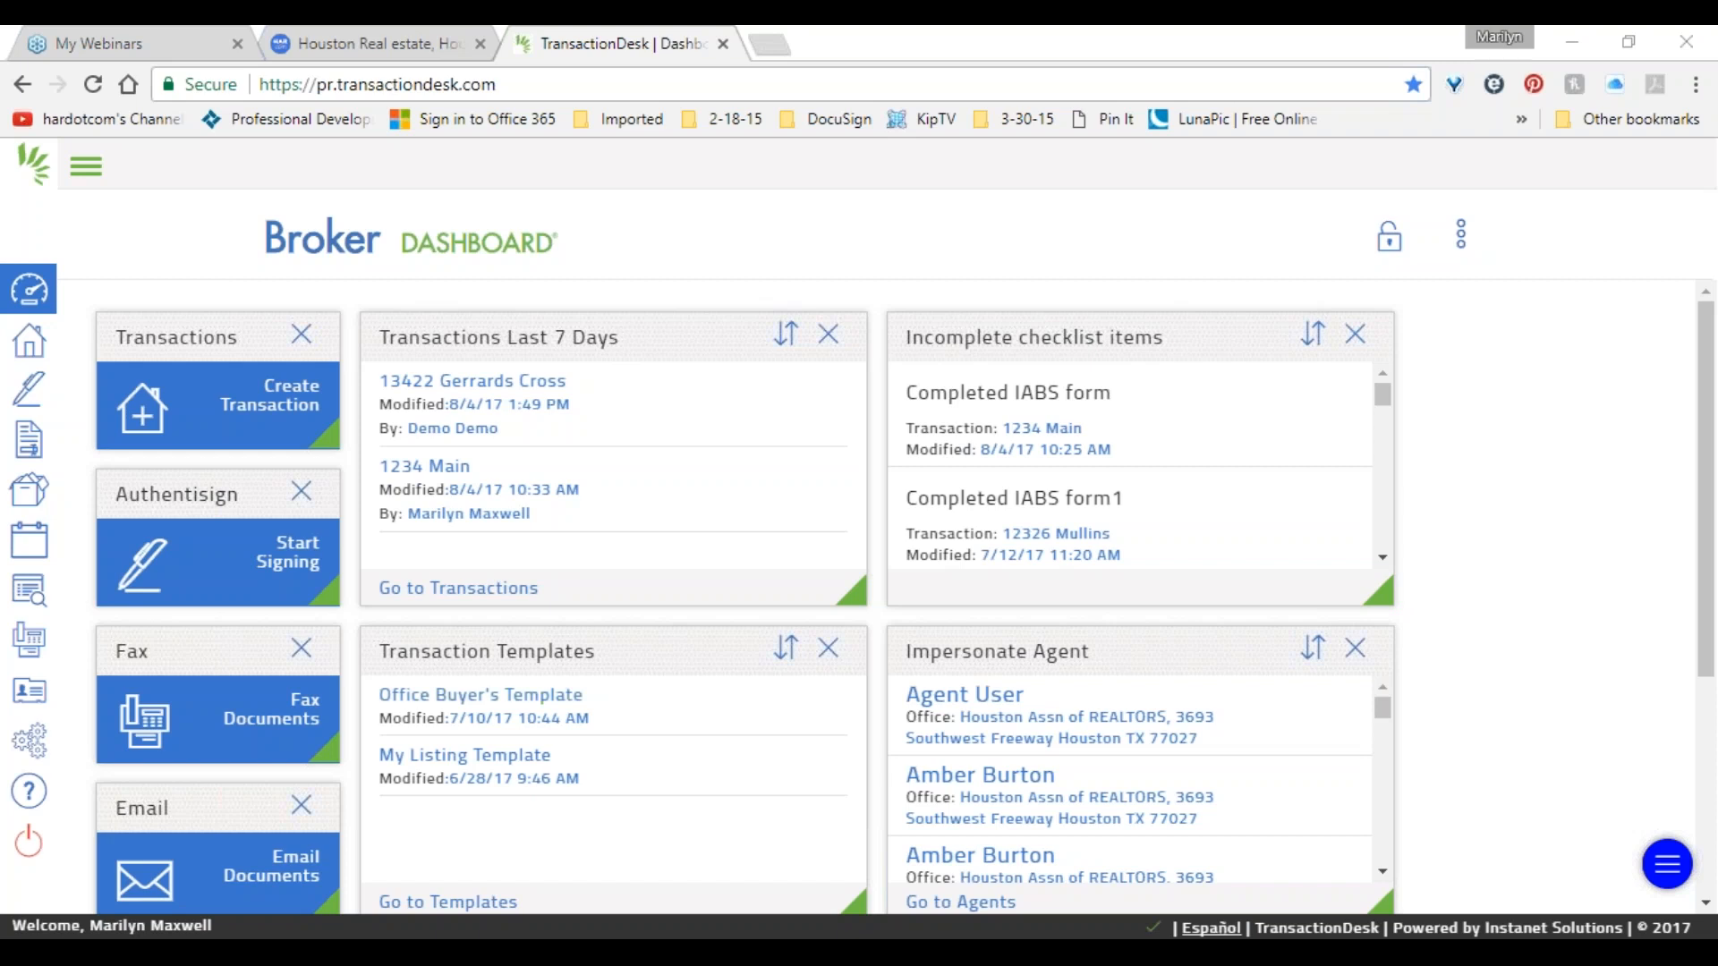
Rearrange the dashboard panels, placing Incomplete checklist items beside Transactions Last 7 Days.
mouse_move(537, 338)
mouse_down()
mouse_move(563, 345)
mouse_move(591, 320)
mouse_move(542, 320)
mouse_up()
mouse_move(989, 330)
mouse_down()
mouse_move(1006, 322)
mouse_move(980, 313)
mouse_up()
drag(501, 651, 637, 617)
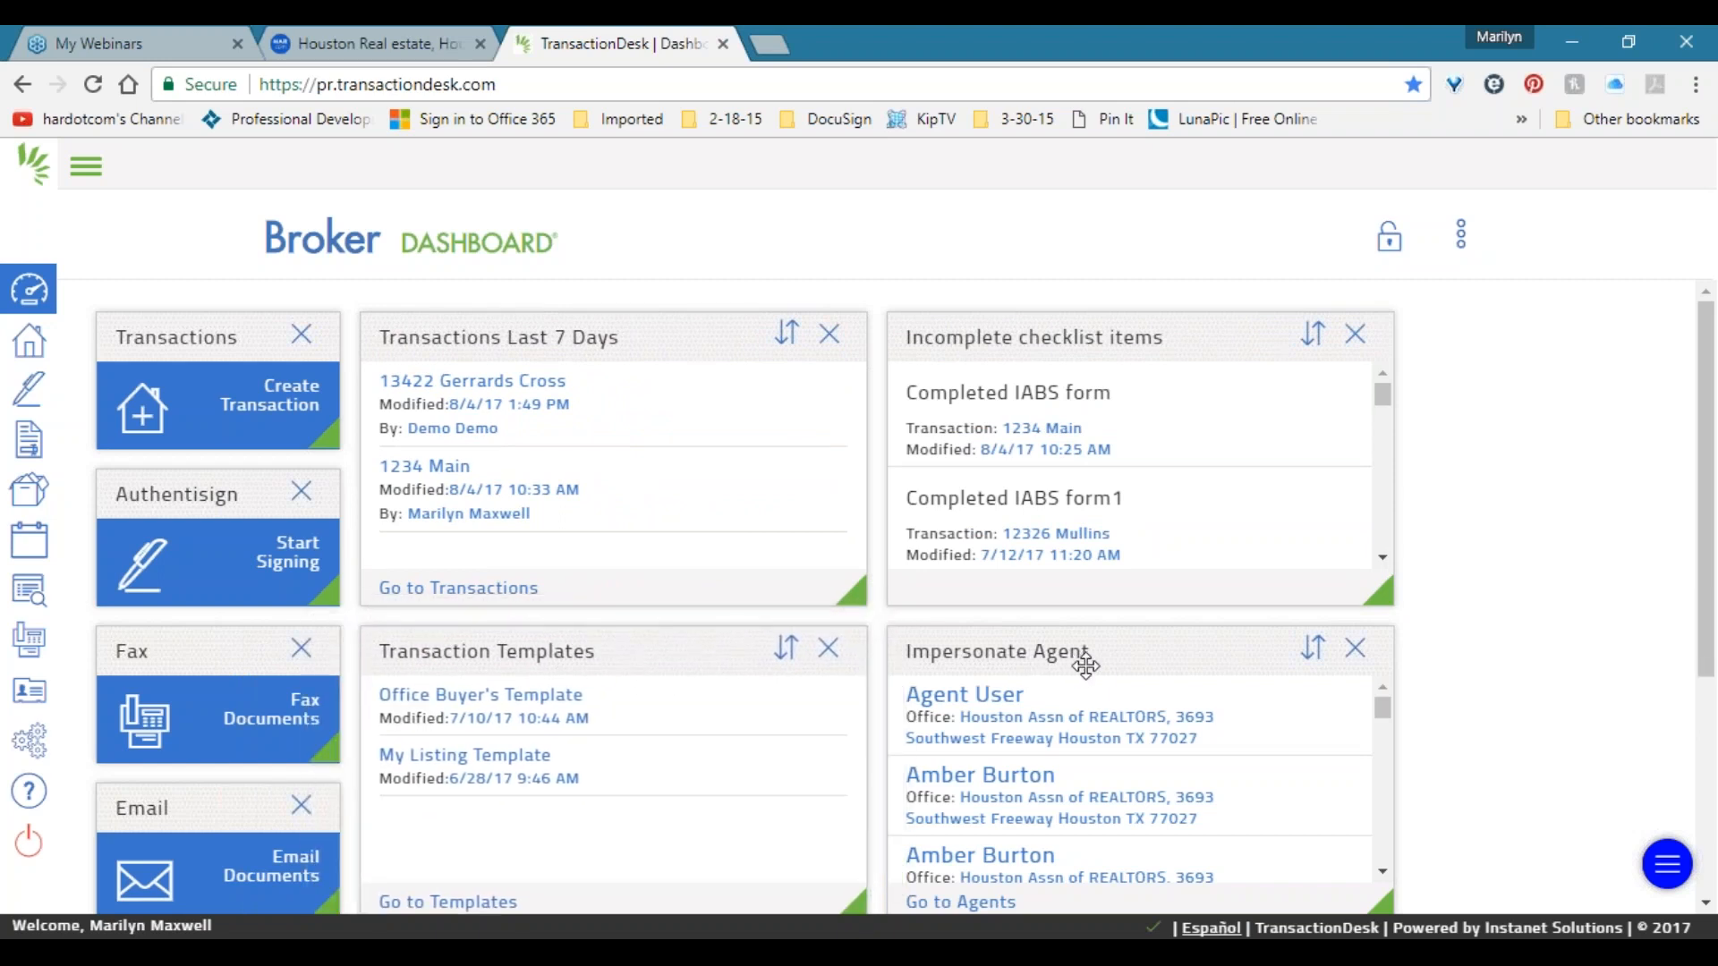
mouse_move(1180, 640)
mouse_down()
mouse_move(1169, 633)
mouse_move(1216, 636)
mouse_move(1181, 626)
mouse_up()
scroll(1118, 711, down, 3)
scroll(1082, 770, down, 3)
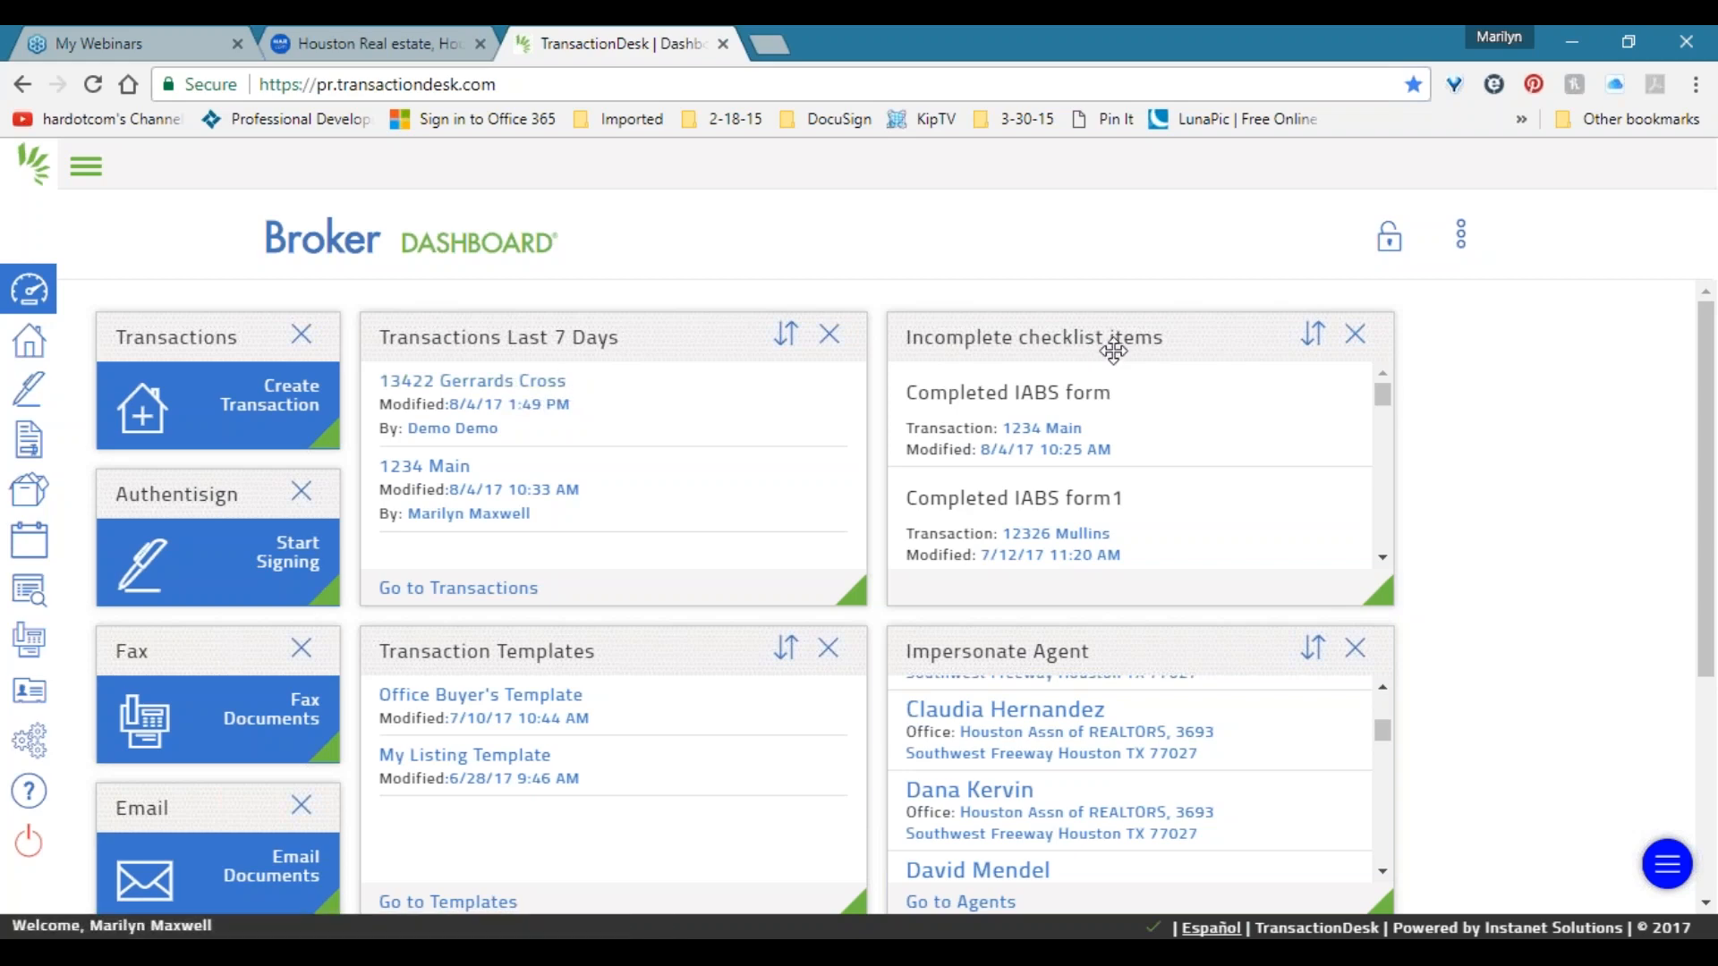
drag(1136, 346, 1315, 421)
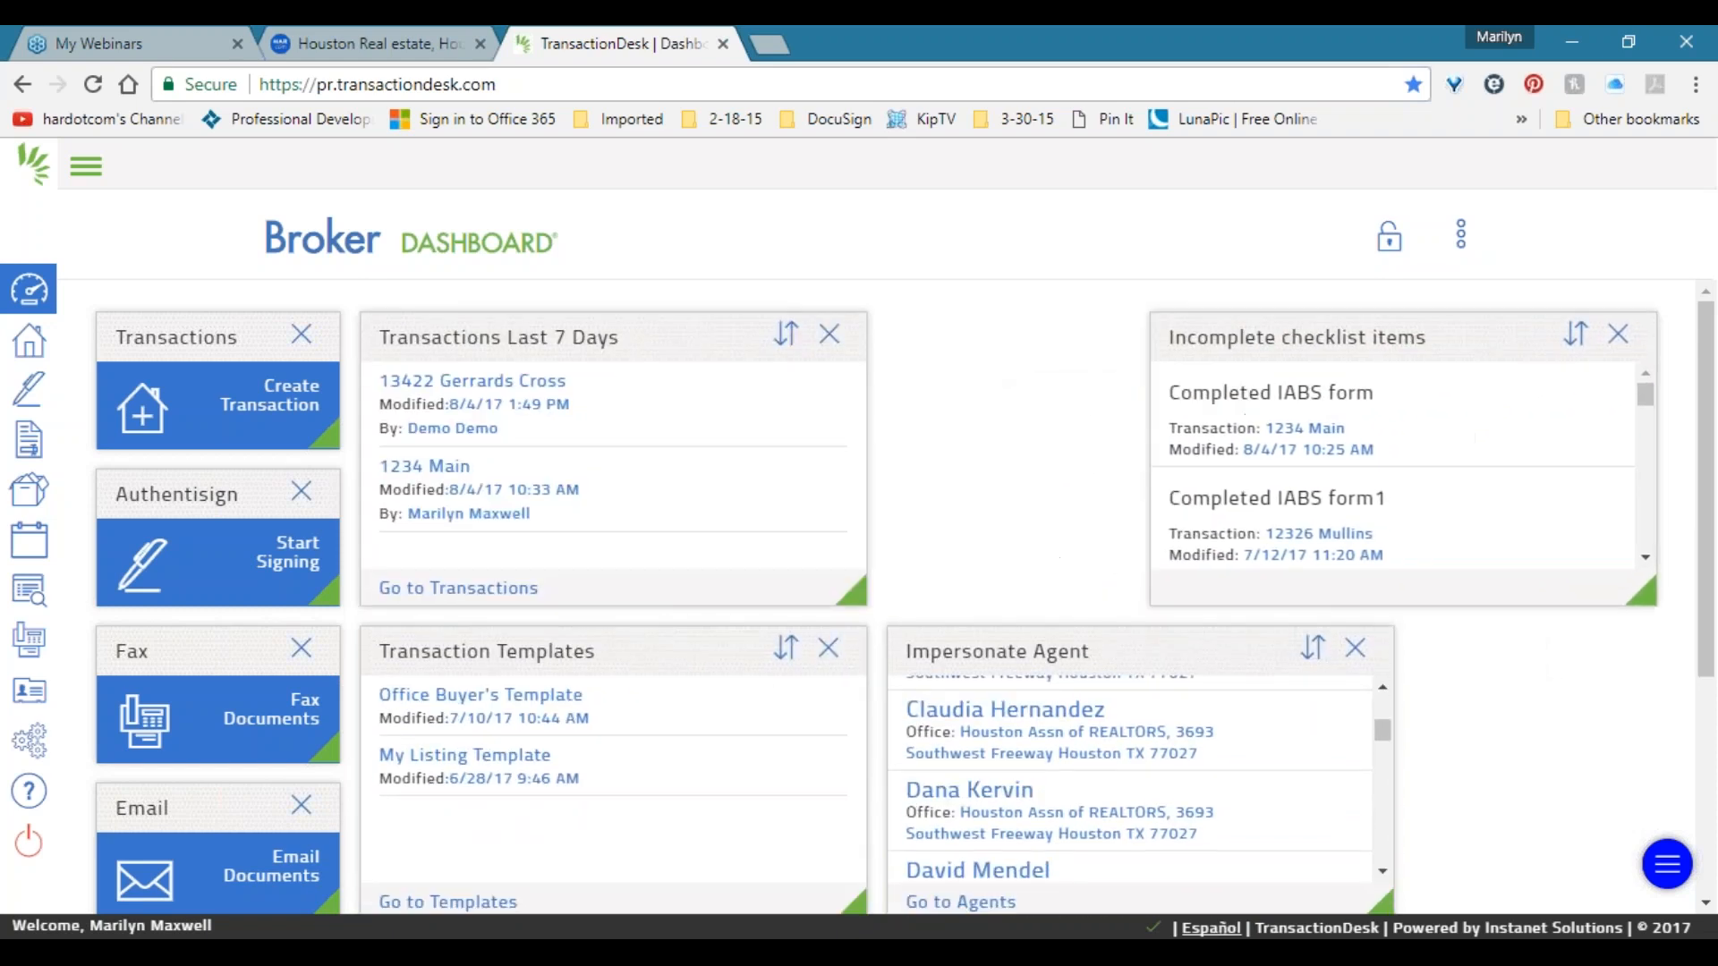
drag(1226, 339, 971, 338)
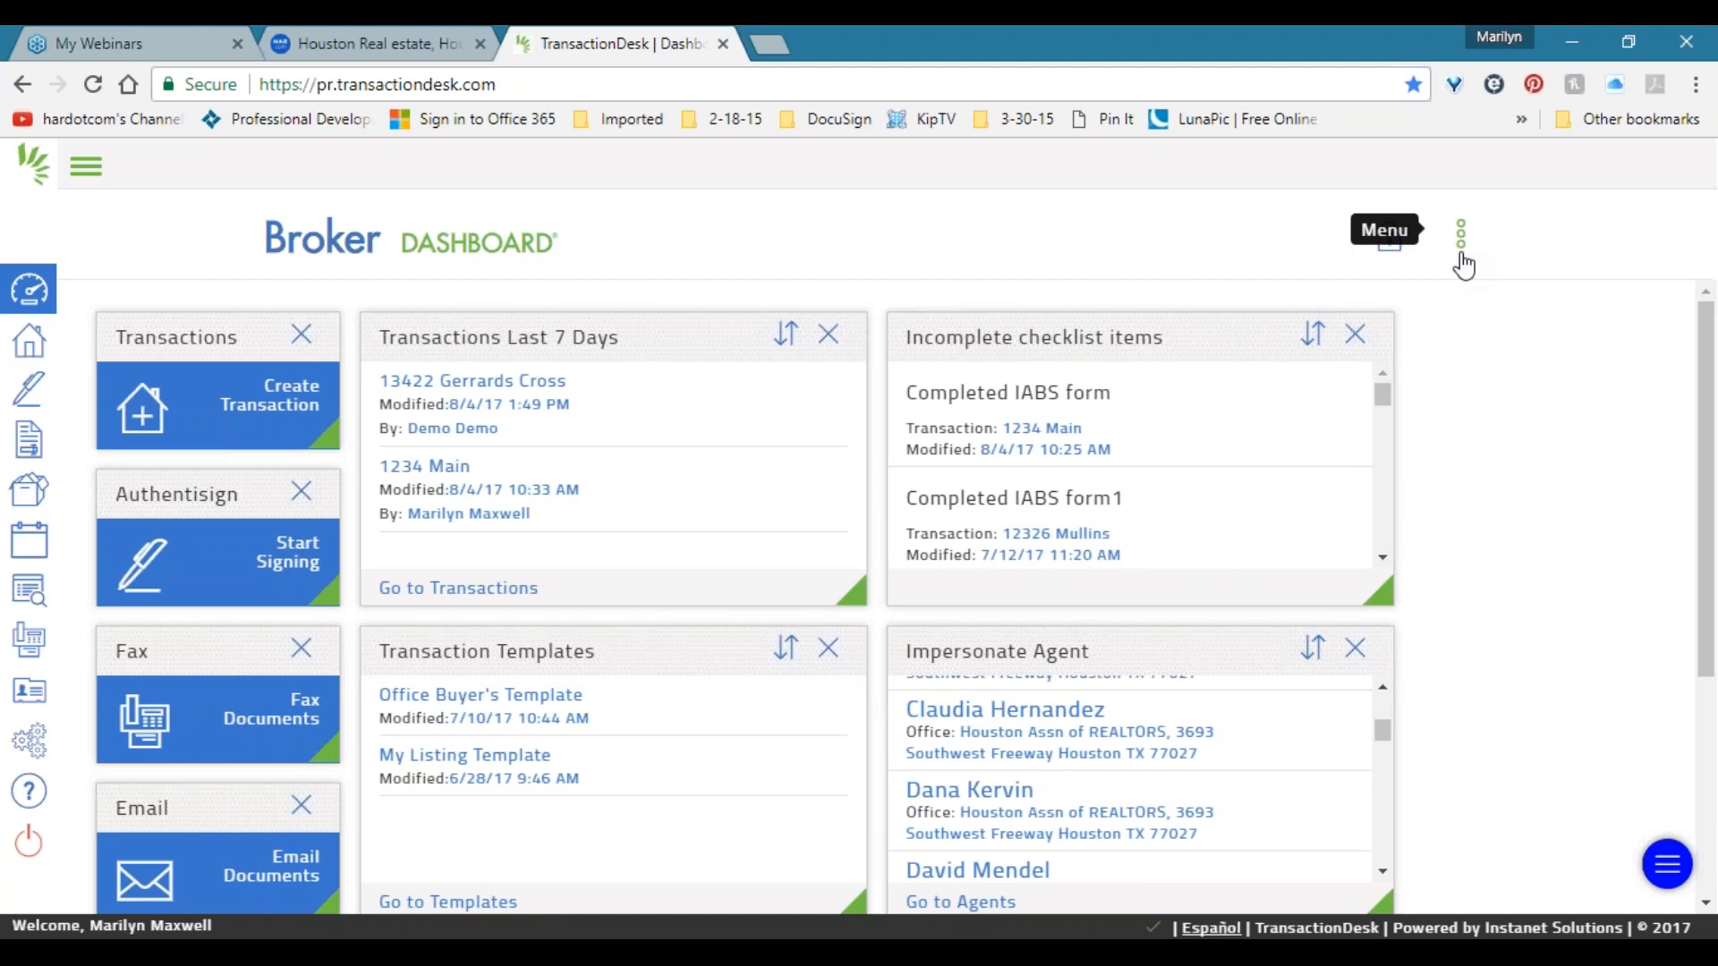
Show the quick-action widget tiles and try dragging the Create tile onto the dashboard.
click(1461, 234)
click(1603, 302)
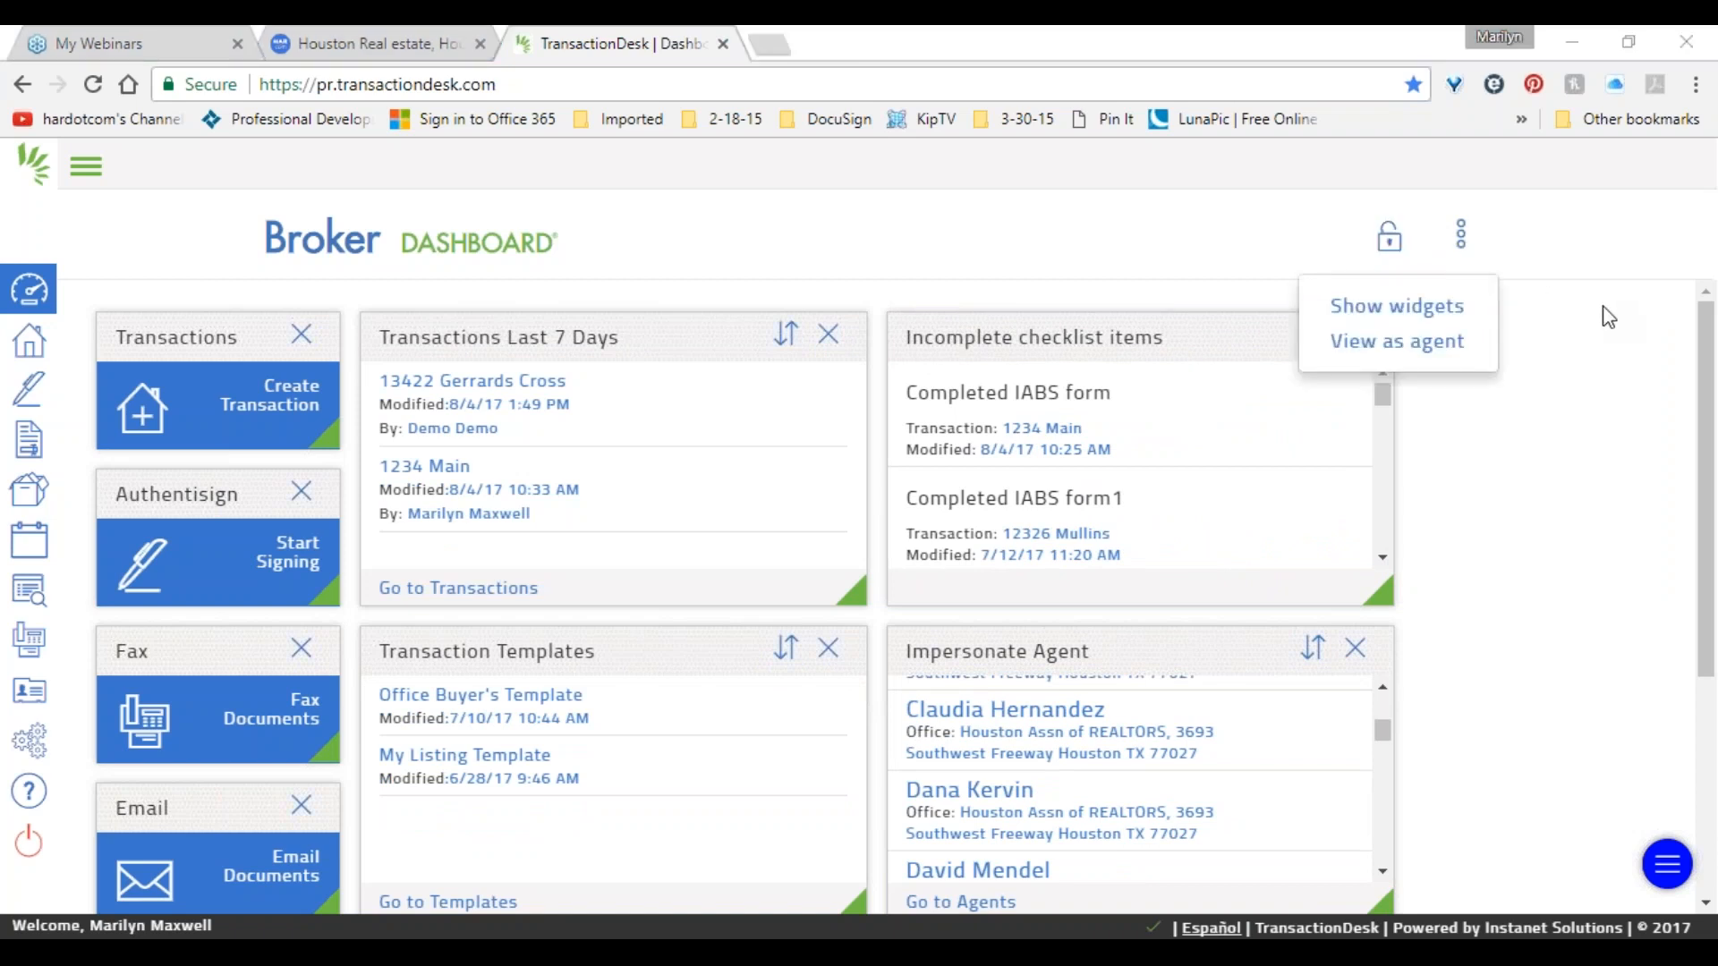
click(1375, 315)
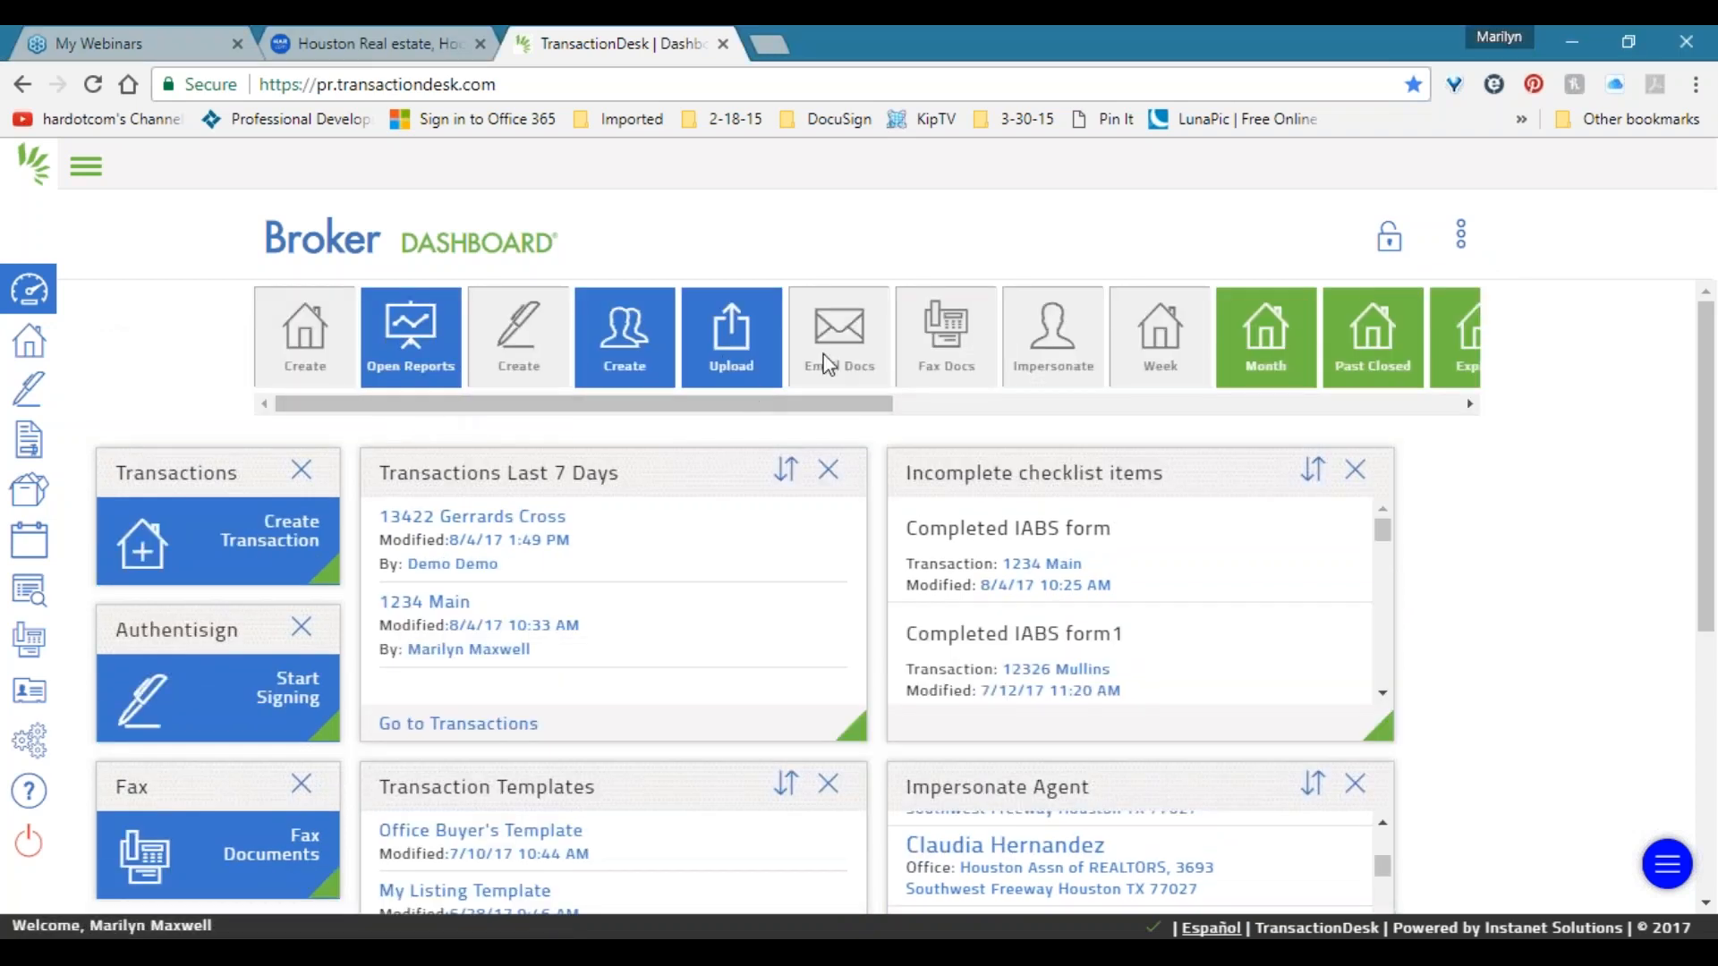
drag(824, 407, 715, 411)
mouse_move(622, 308)
mouse_down()
mouse_move(625, 540)
mouse_move(648, 321)
mouse_move(657, 512)
mouse_move(646, 308)
mouse_up()
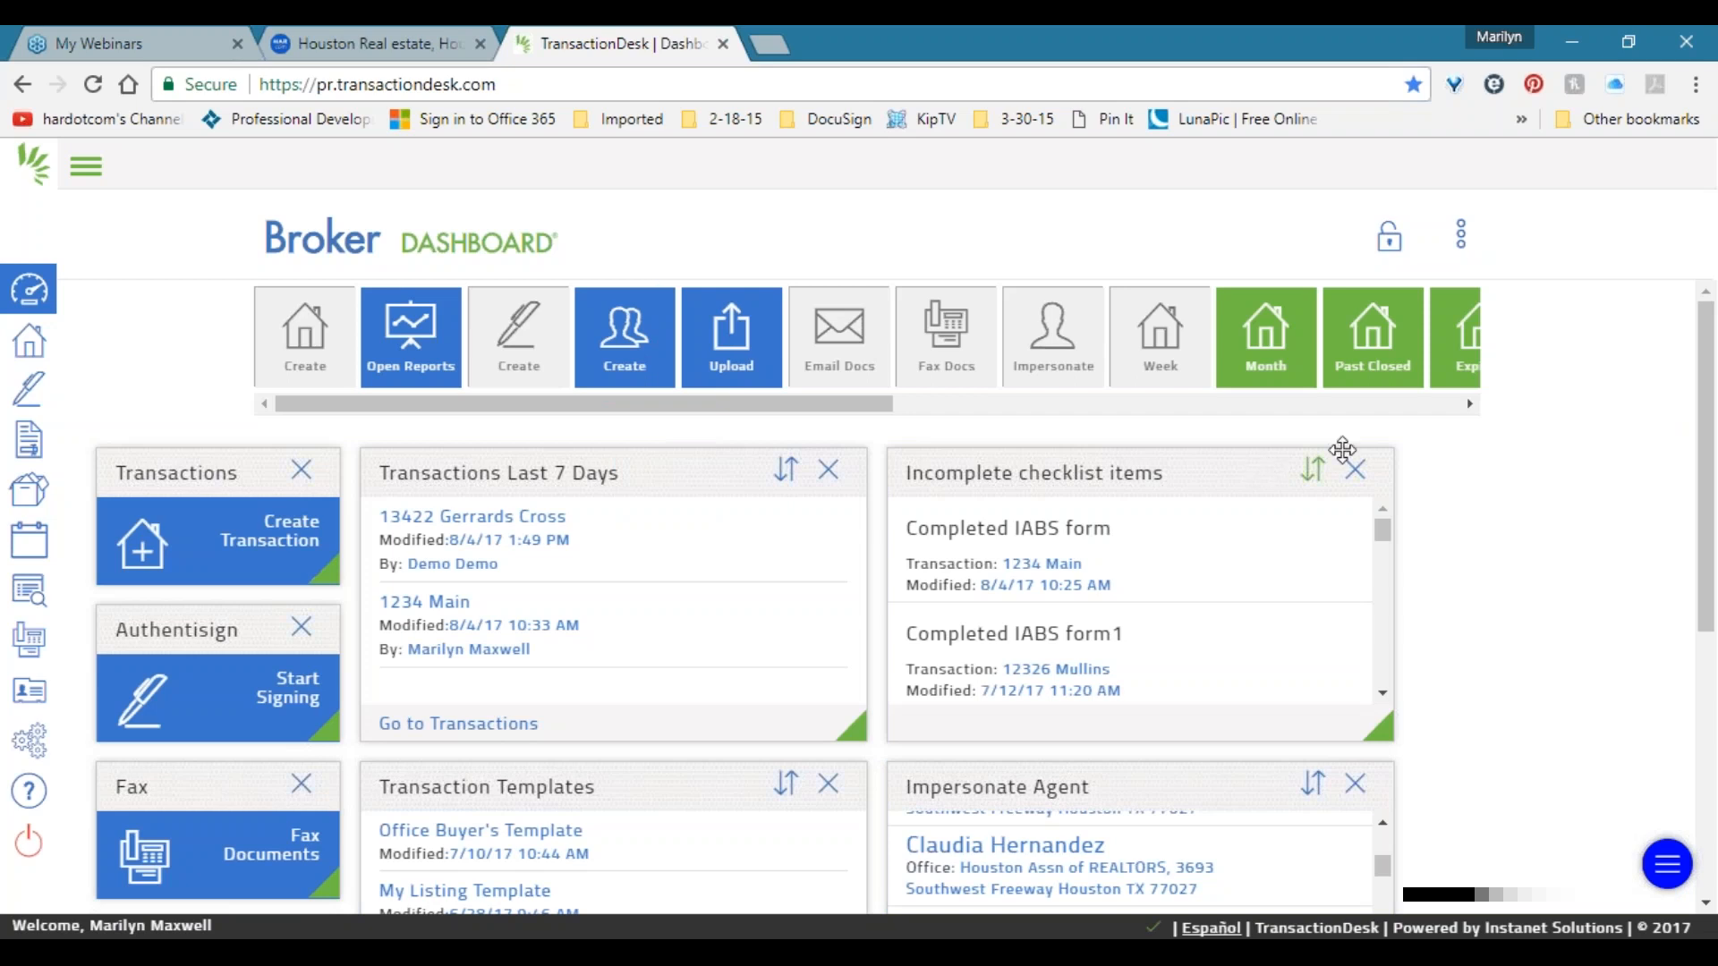
click(1461, 235)
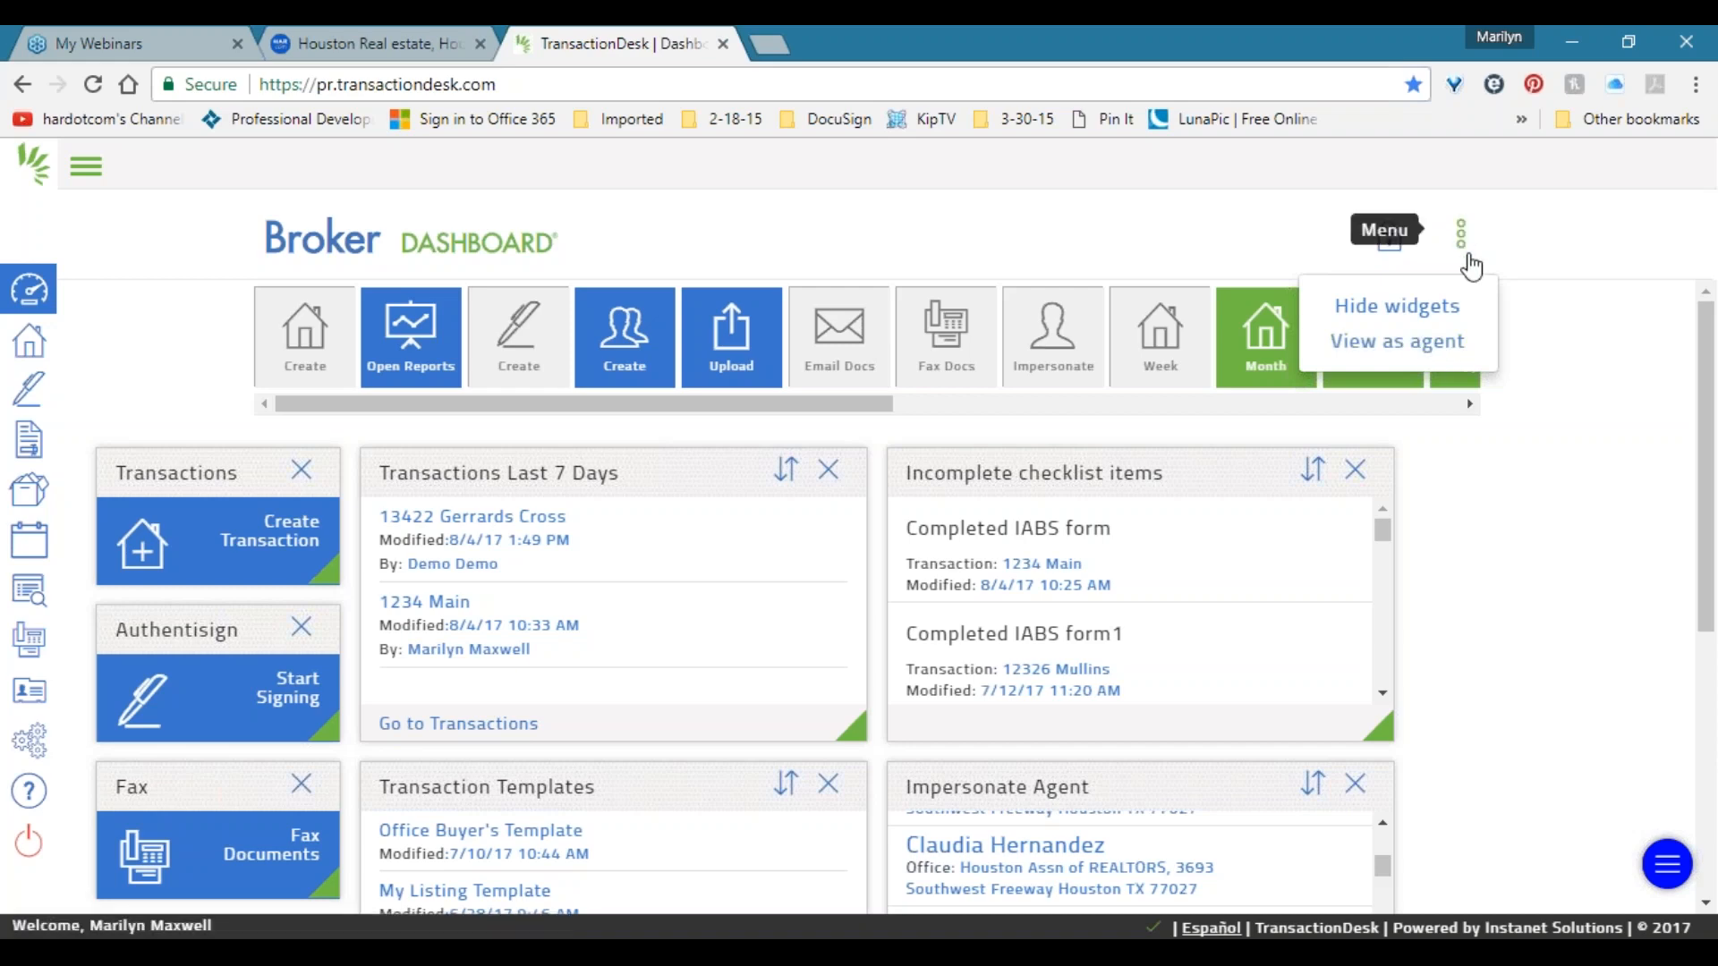
Hide the quick-action widget tiles from the dashboard options.
click(1462, 240)
click(1465, 243)
click(1465, 243)
click(1466, 243)
click(1427, 306)
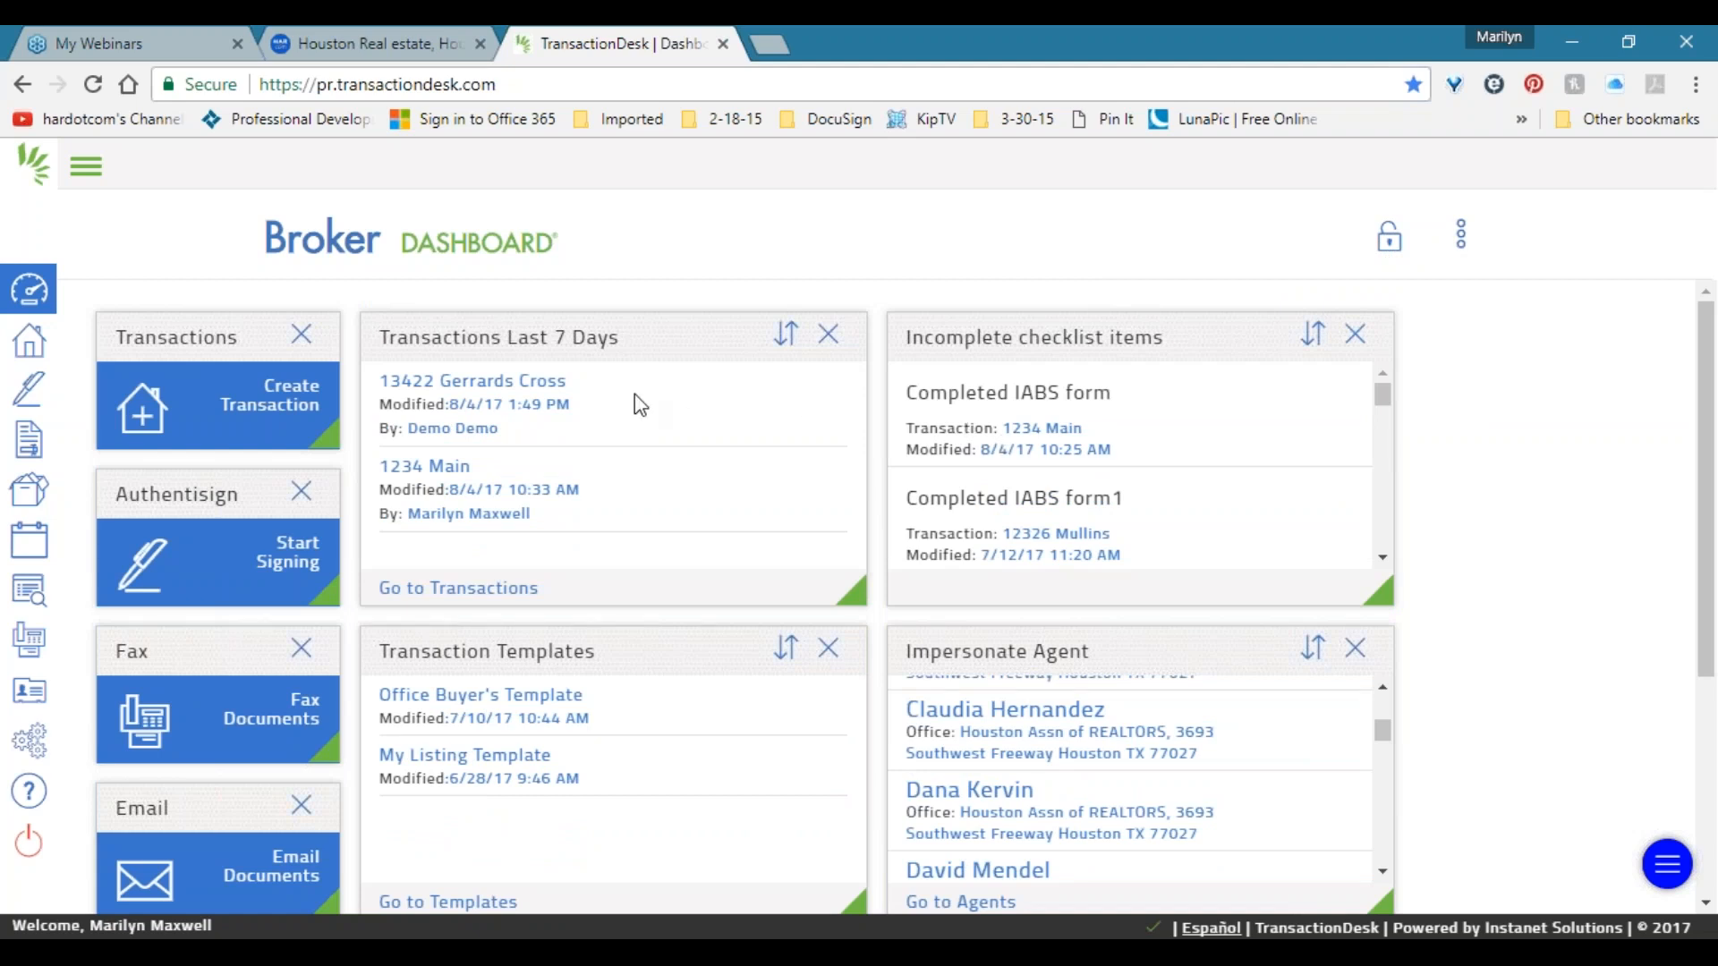
Move Authentisign to the left column's second slot and Transactions Last 7 Days to the top middle.
mouse_move(507, 339)
mouse_down()
mouse_move(544, 340)
mouse_move(498, 338)
mouse_up()
mouse_move(170, 337)
mouse_down()
mouse_move(161, 365)
mouse_move(186, 338)
mouse_up()
scroll(227, 526, down, 2)
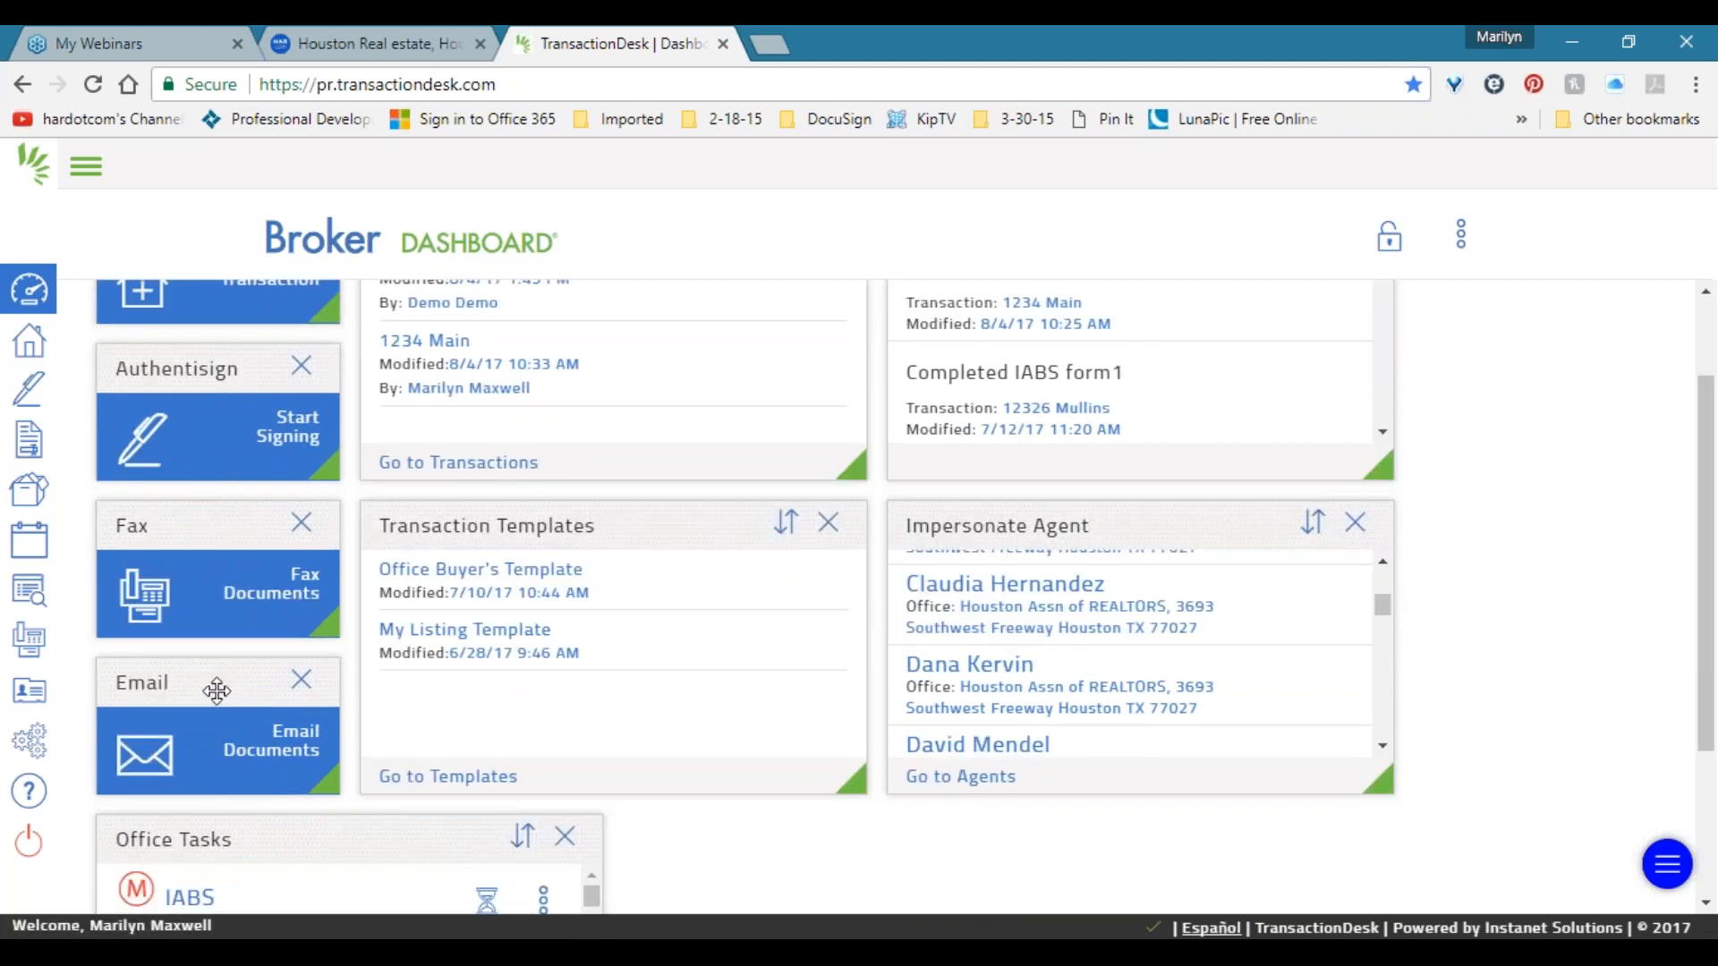
scroll(221, 694, up, 2)
drag(219, 345, 286, 322)
drag(469, 317, 191, 483)
drag(496, 492, 491, 345)
drag(402, 650, 153, 809)
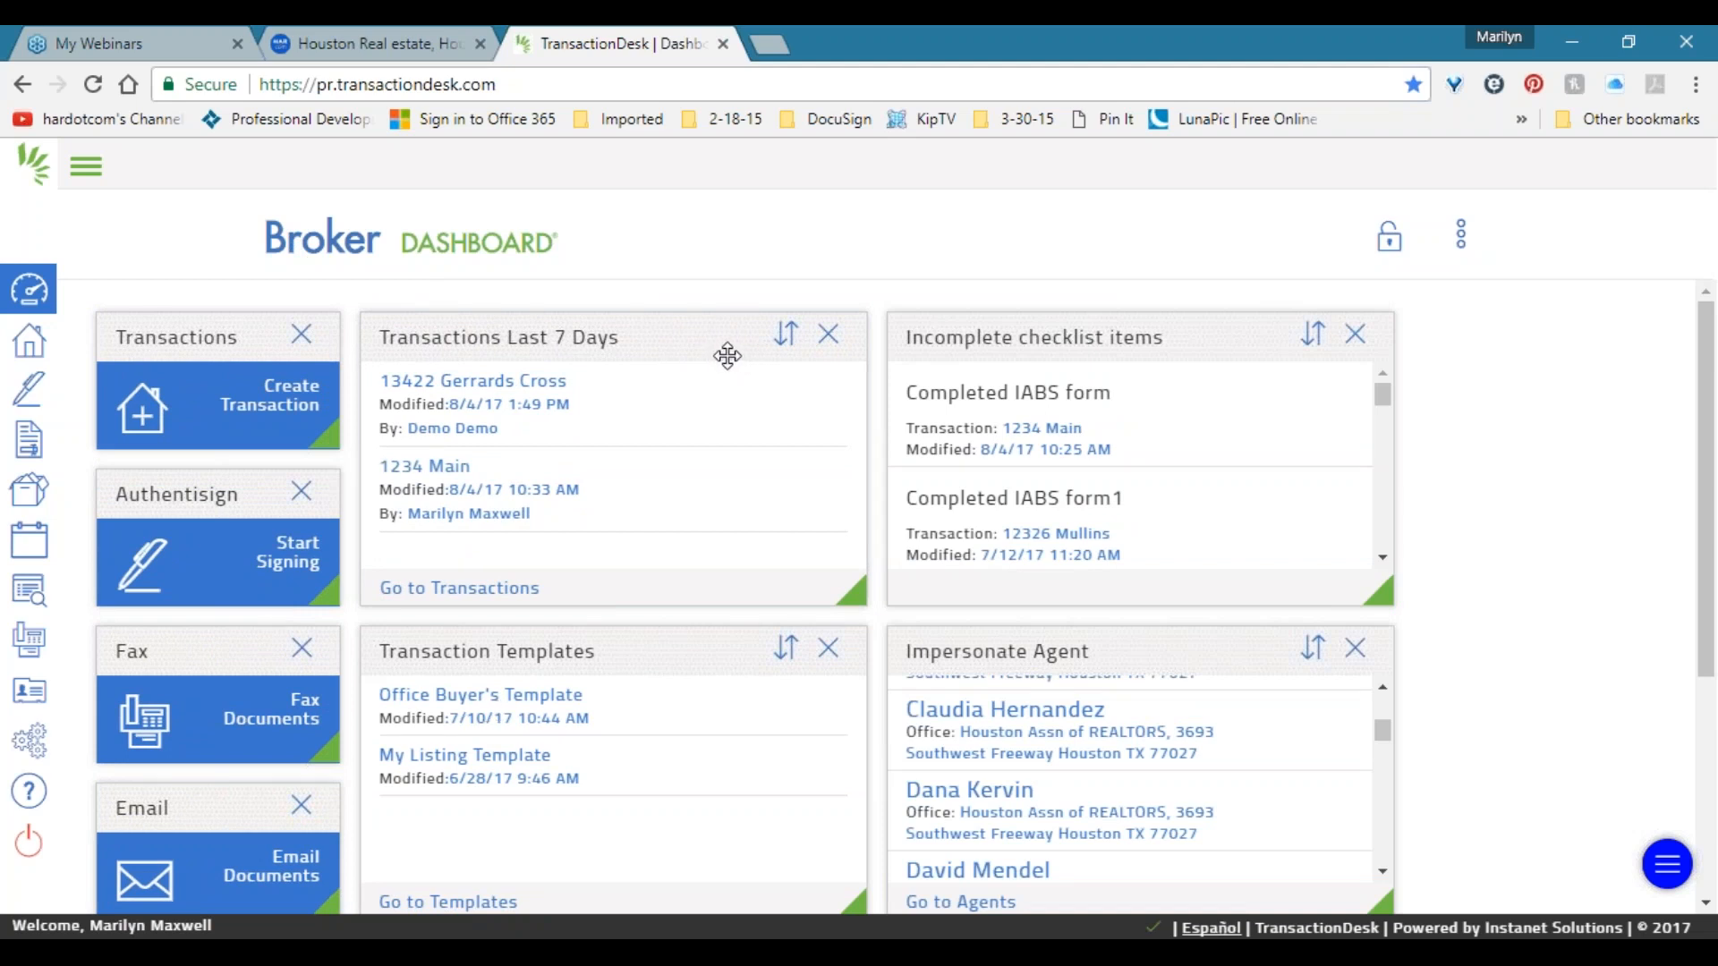
Expand the side navigation with labels and go to Setup Options.
click(95, 171)
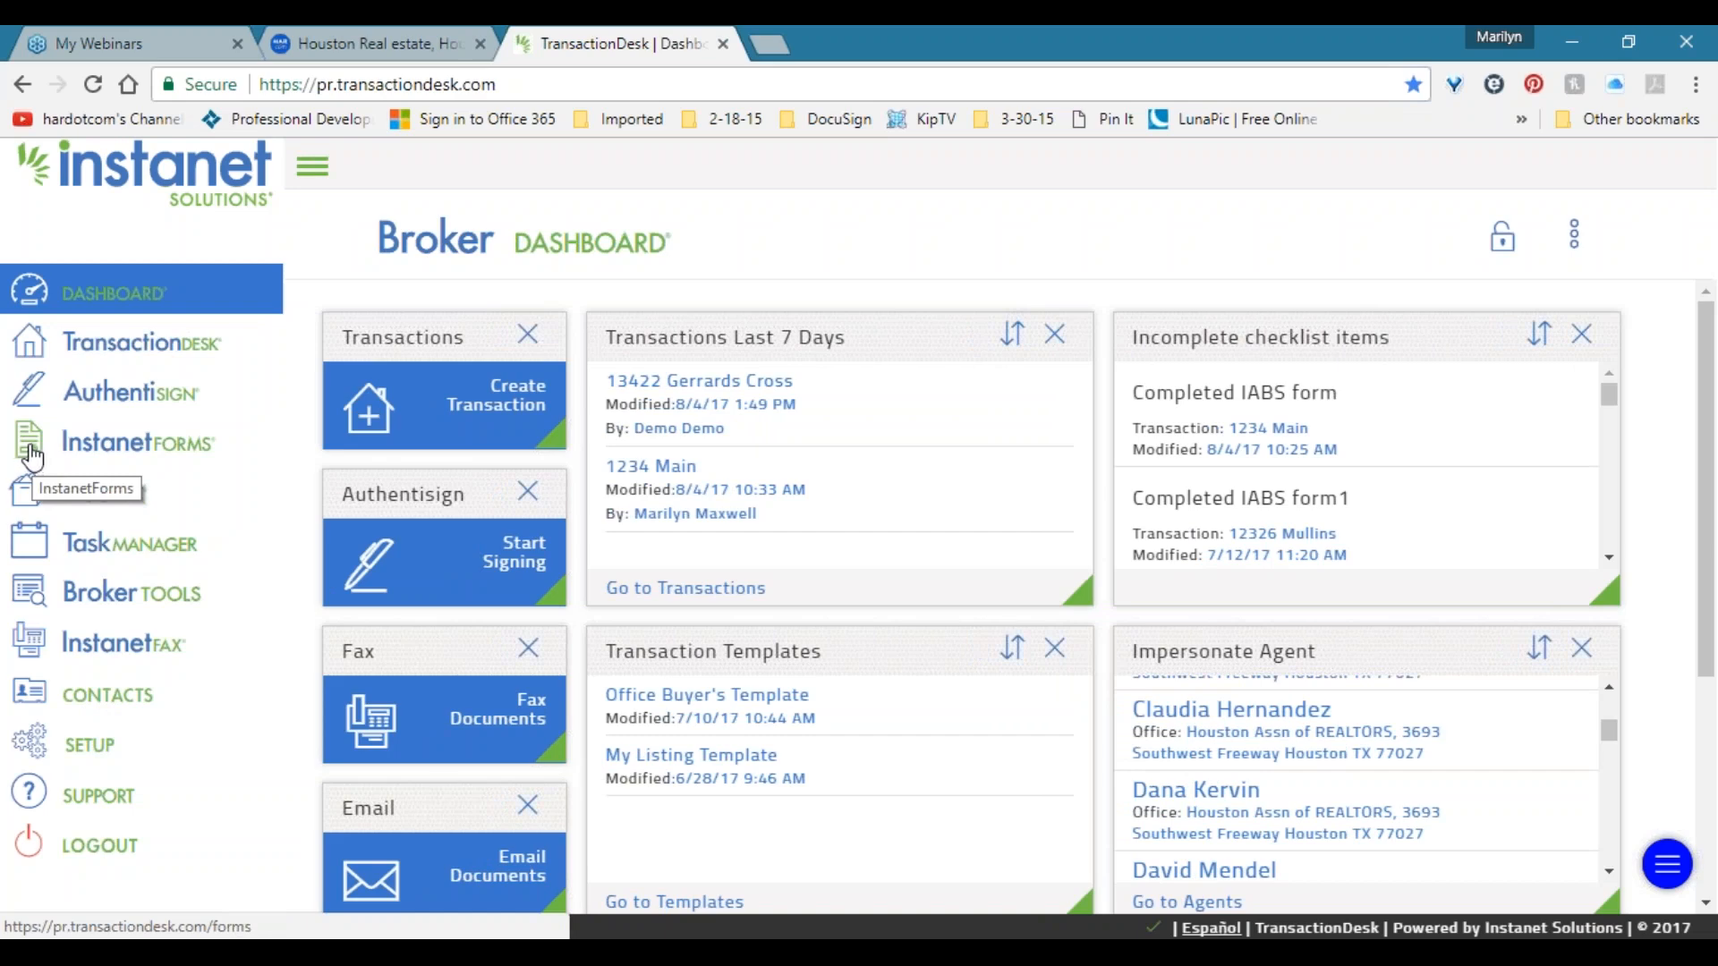
click(315, 170)
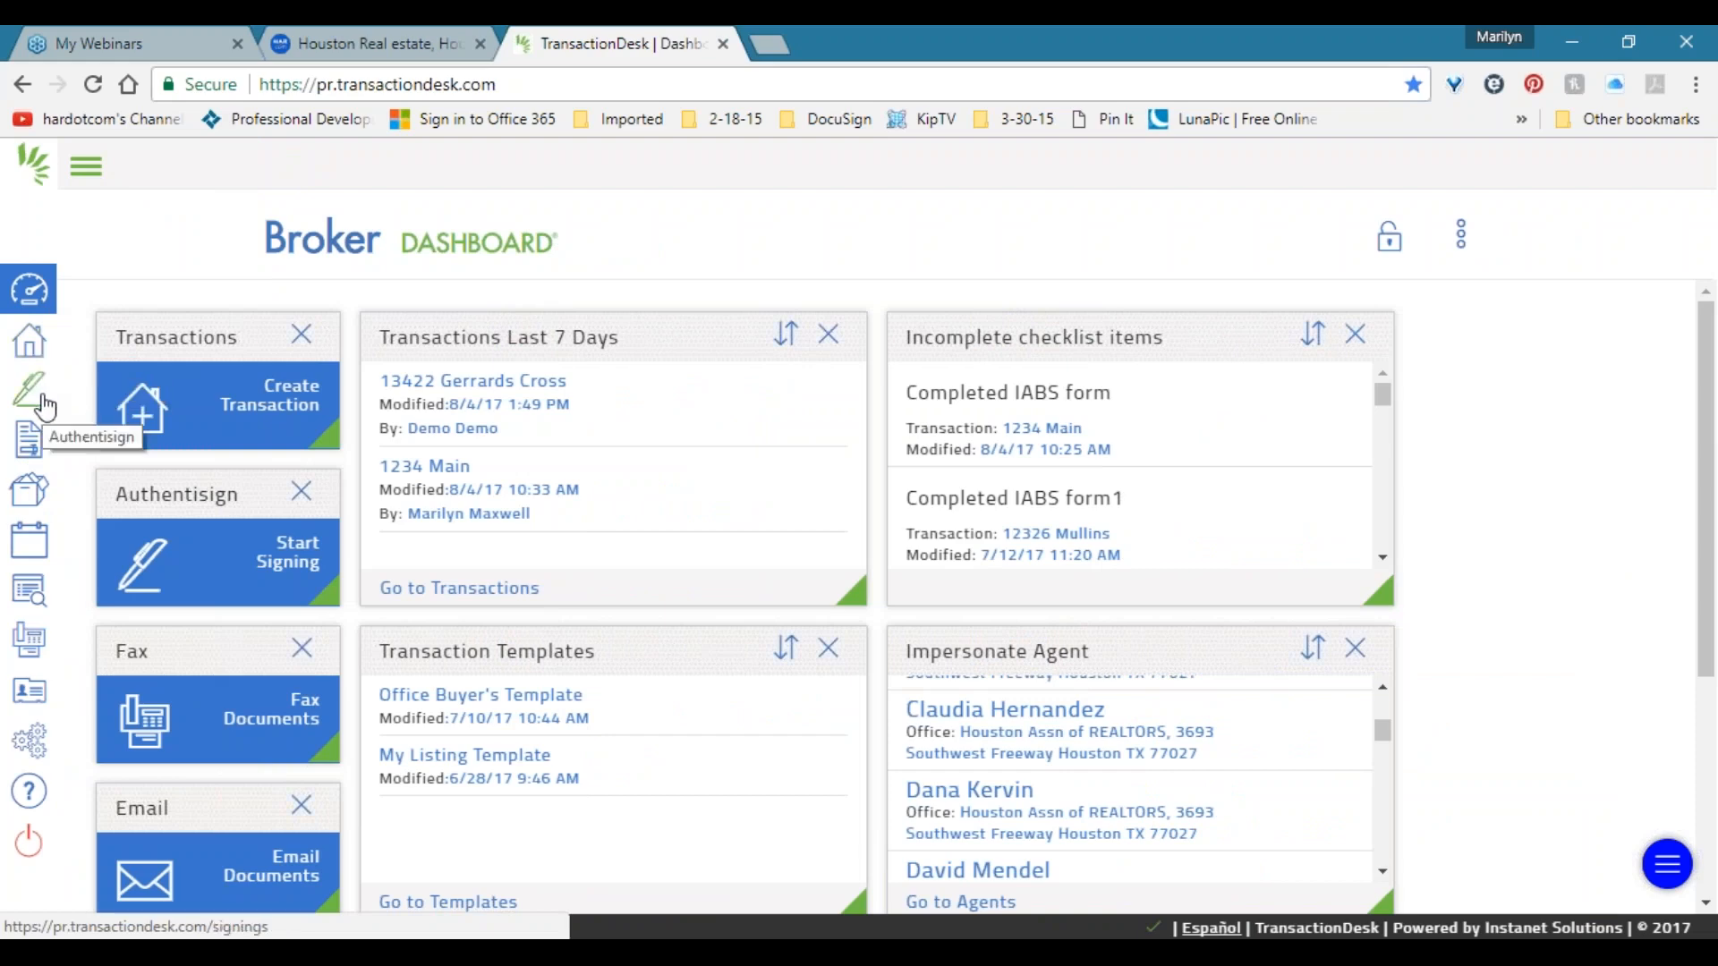
click(88, 170)
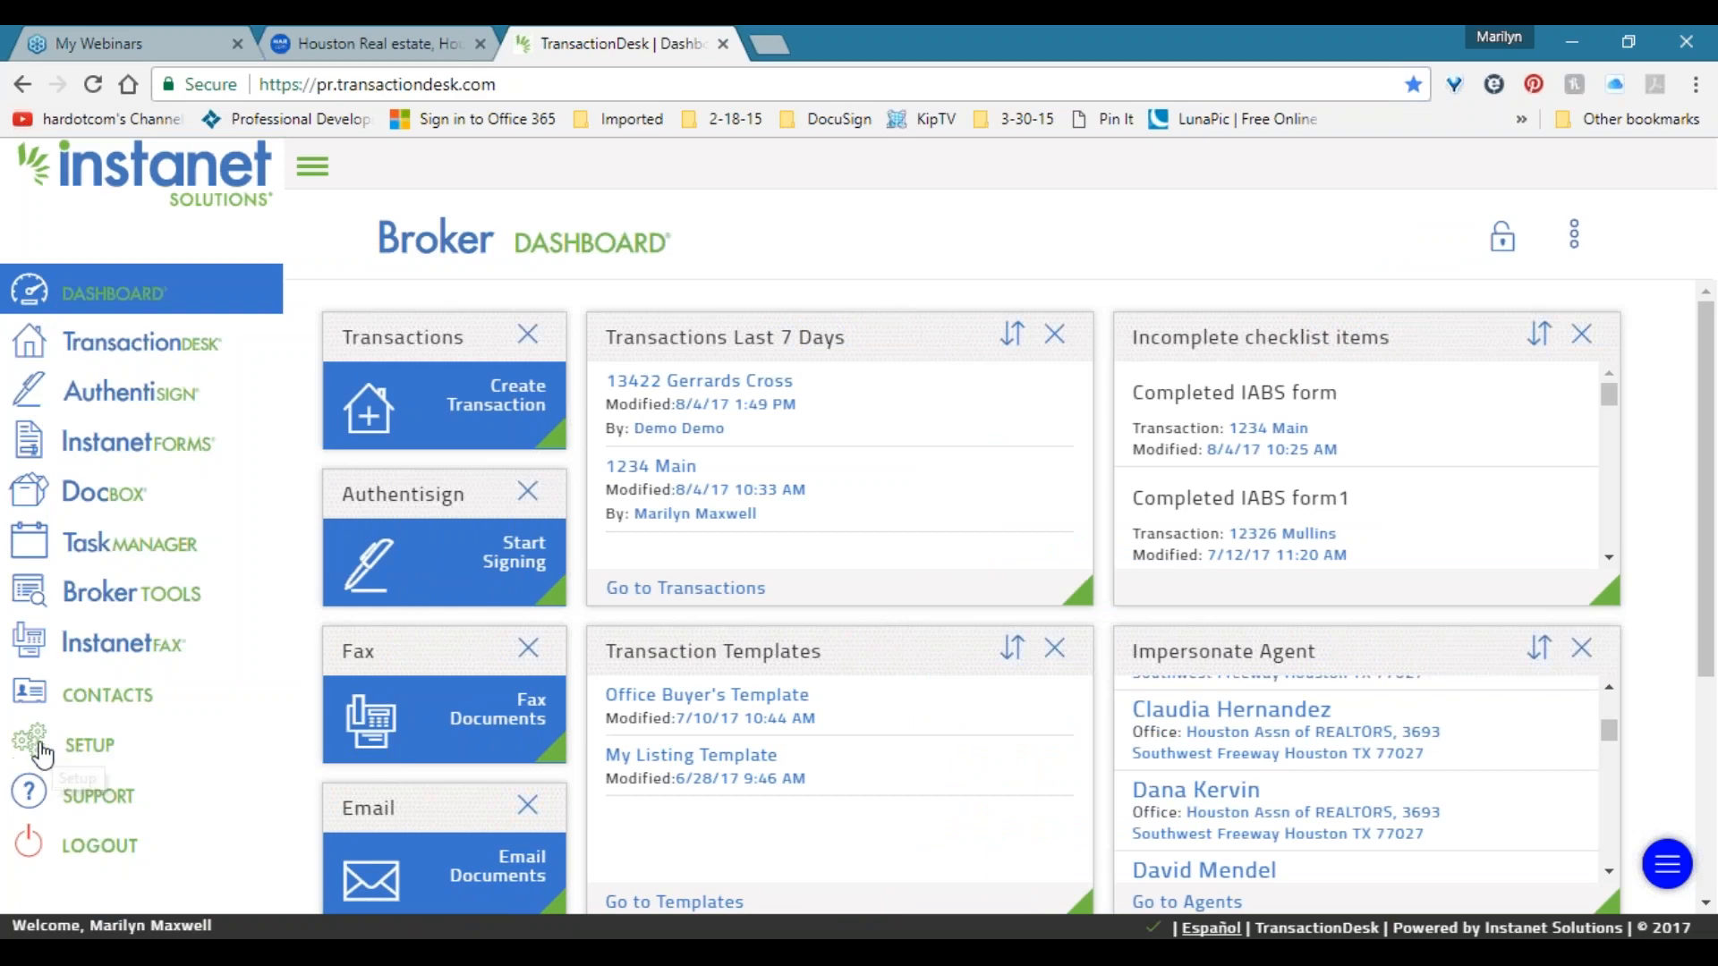
click(88, 754)
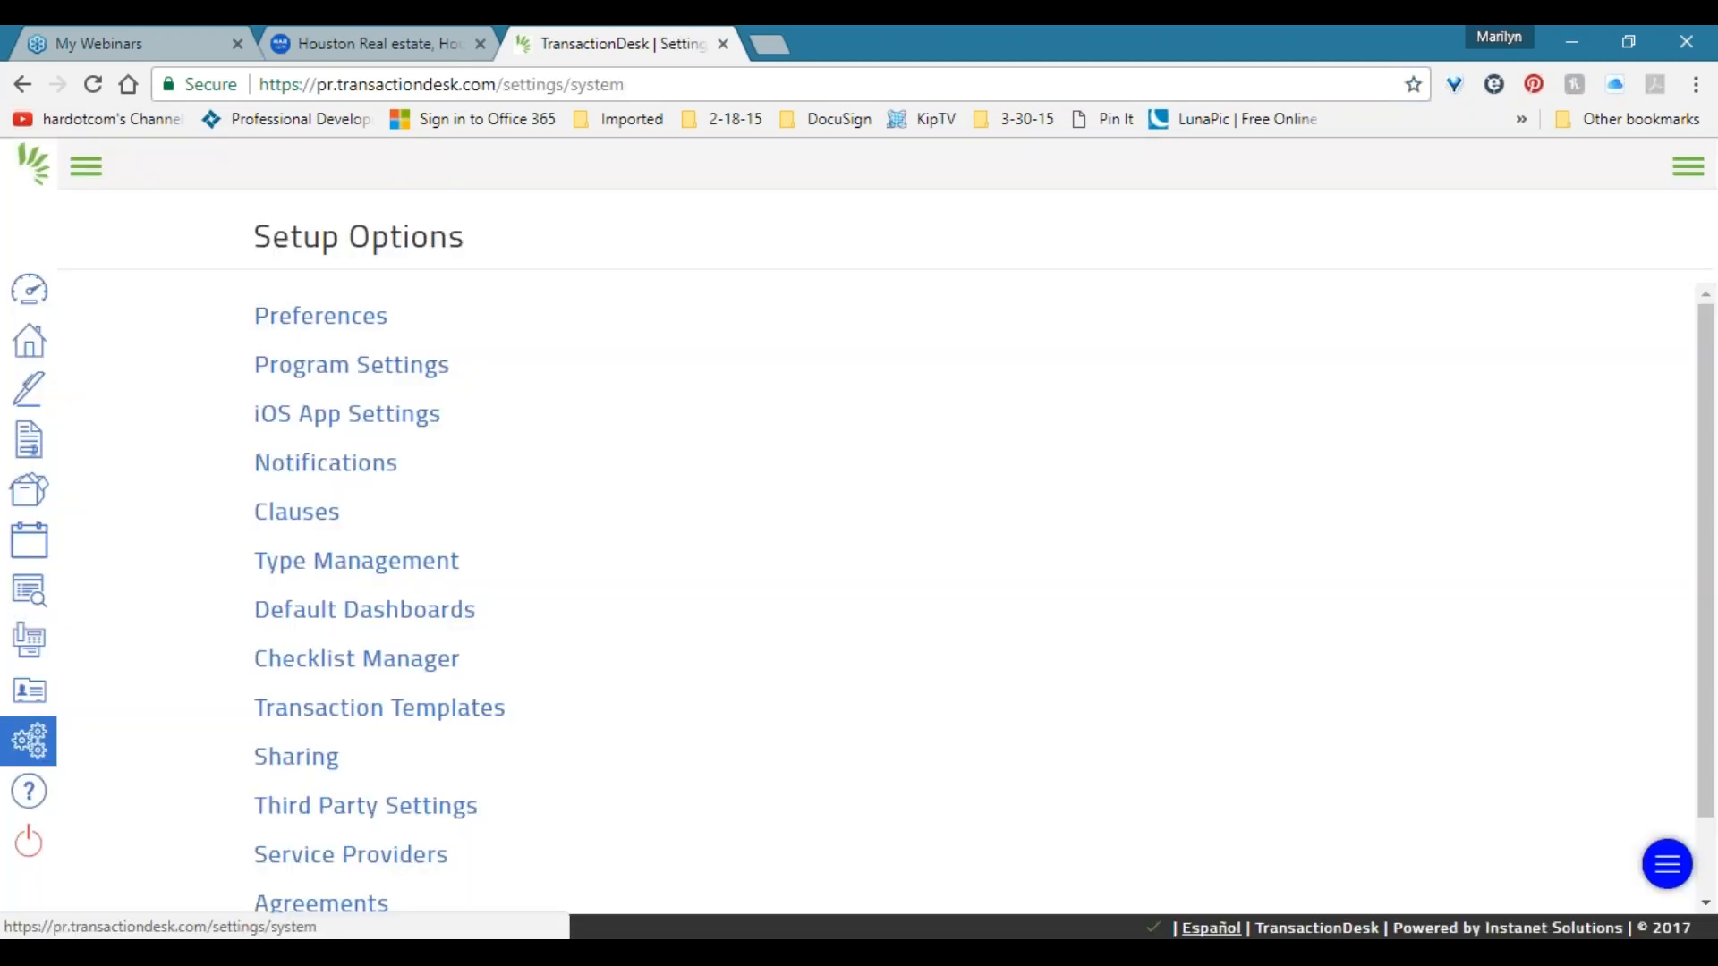
In Preferences, review User Information and Office Information, then collapse Office Information.
click(87, 168)
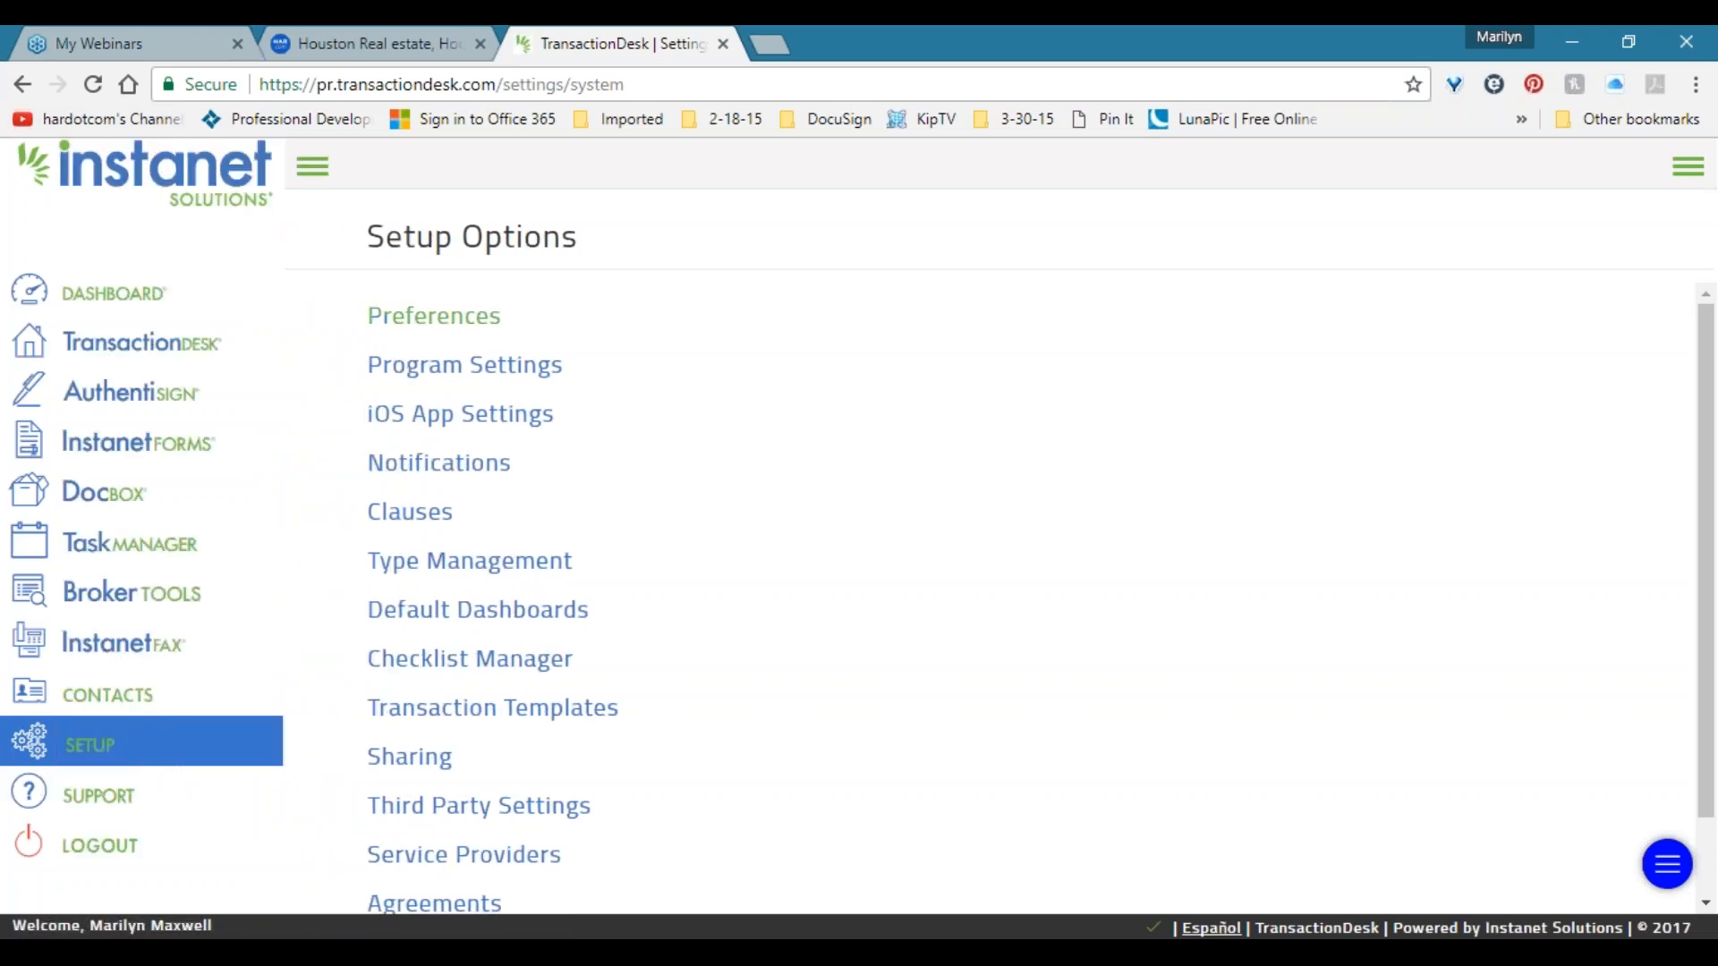
click(462, 320)
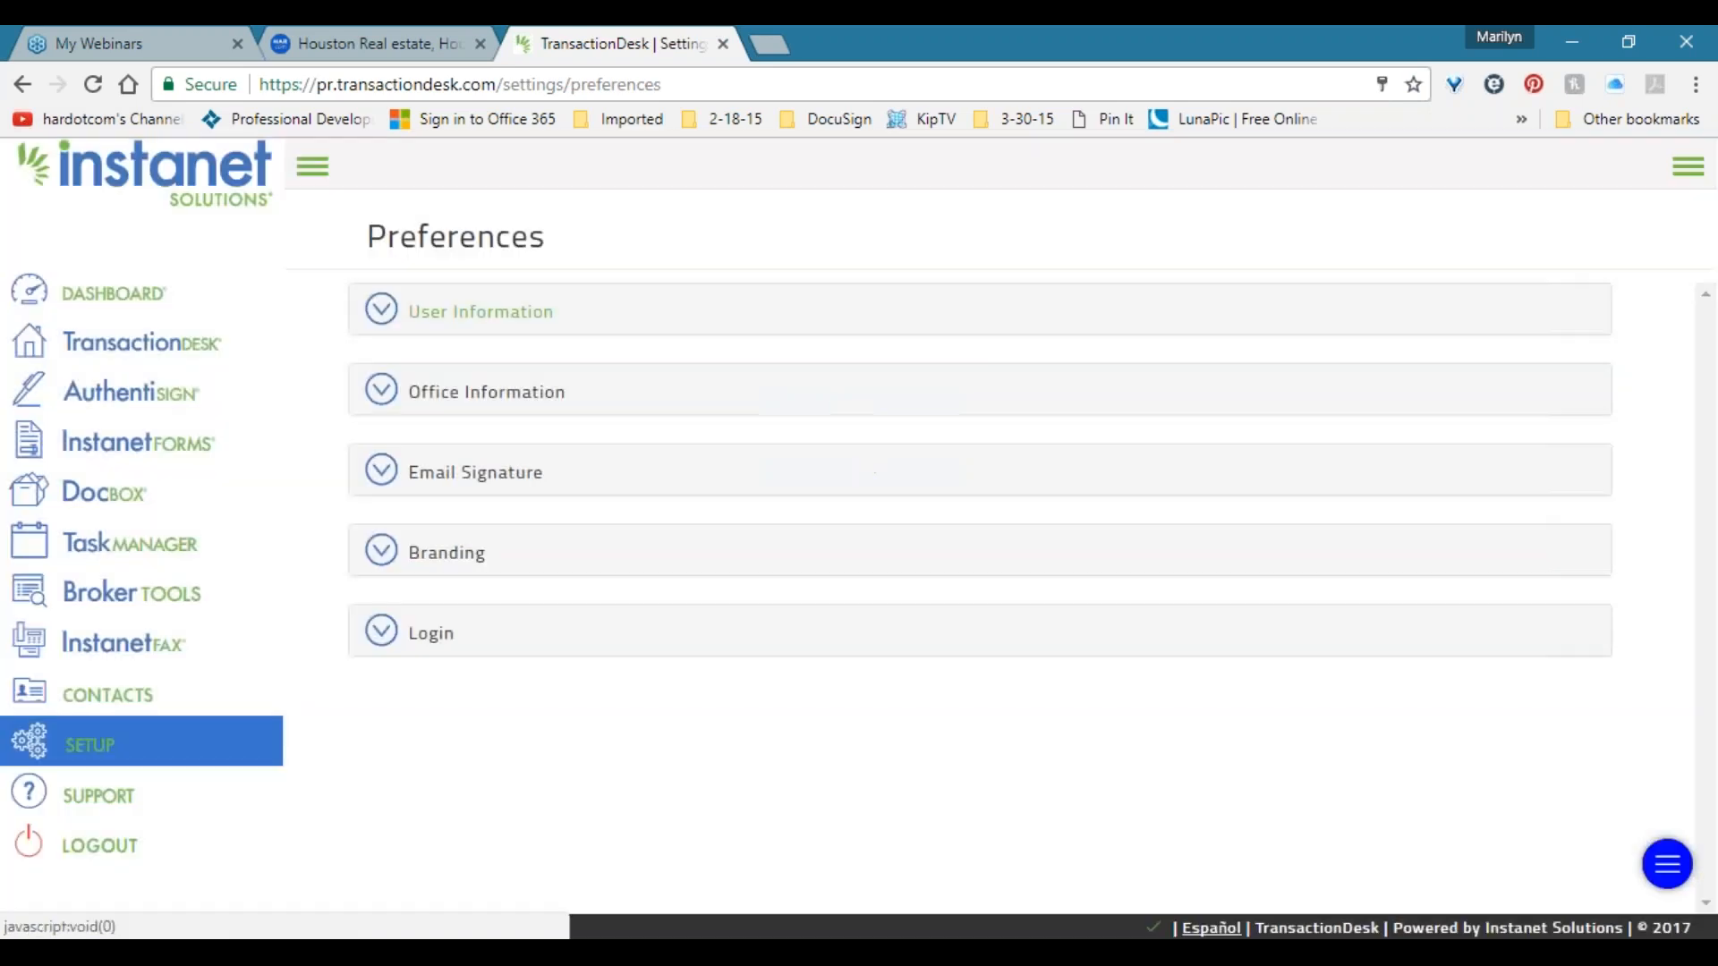
click(462, 318)
scroll(448, 594, down, 3)
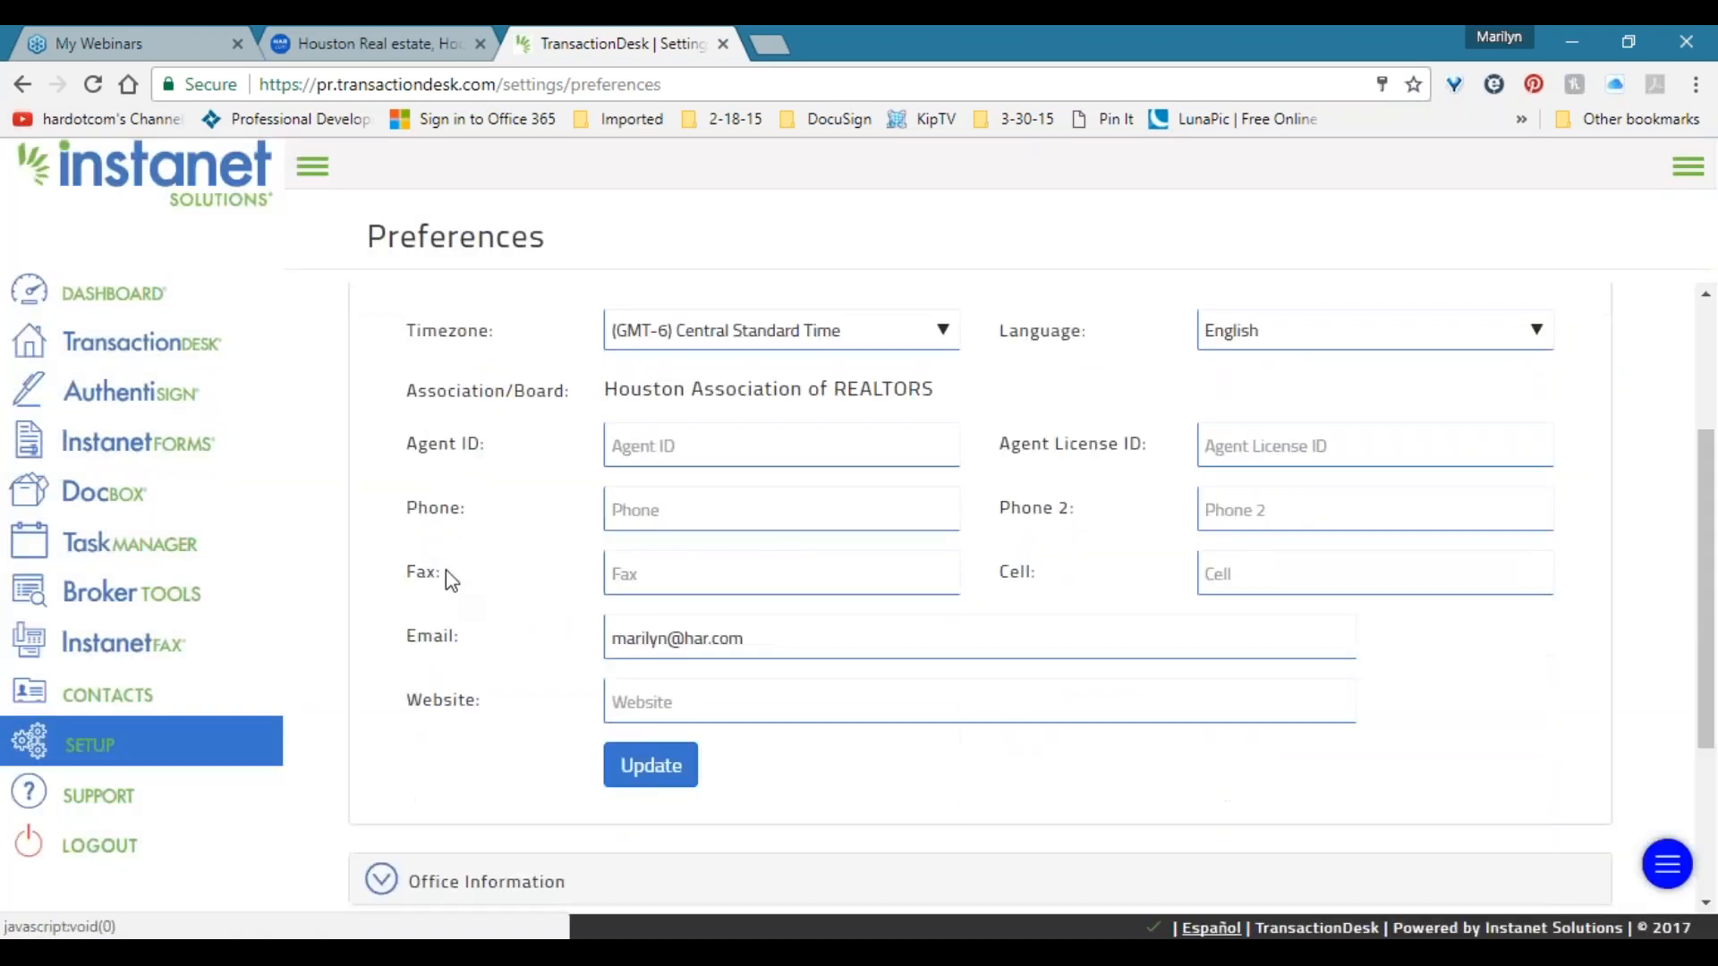
click(429, 881)
scroll(592, 553, down, 7)
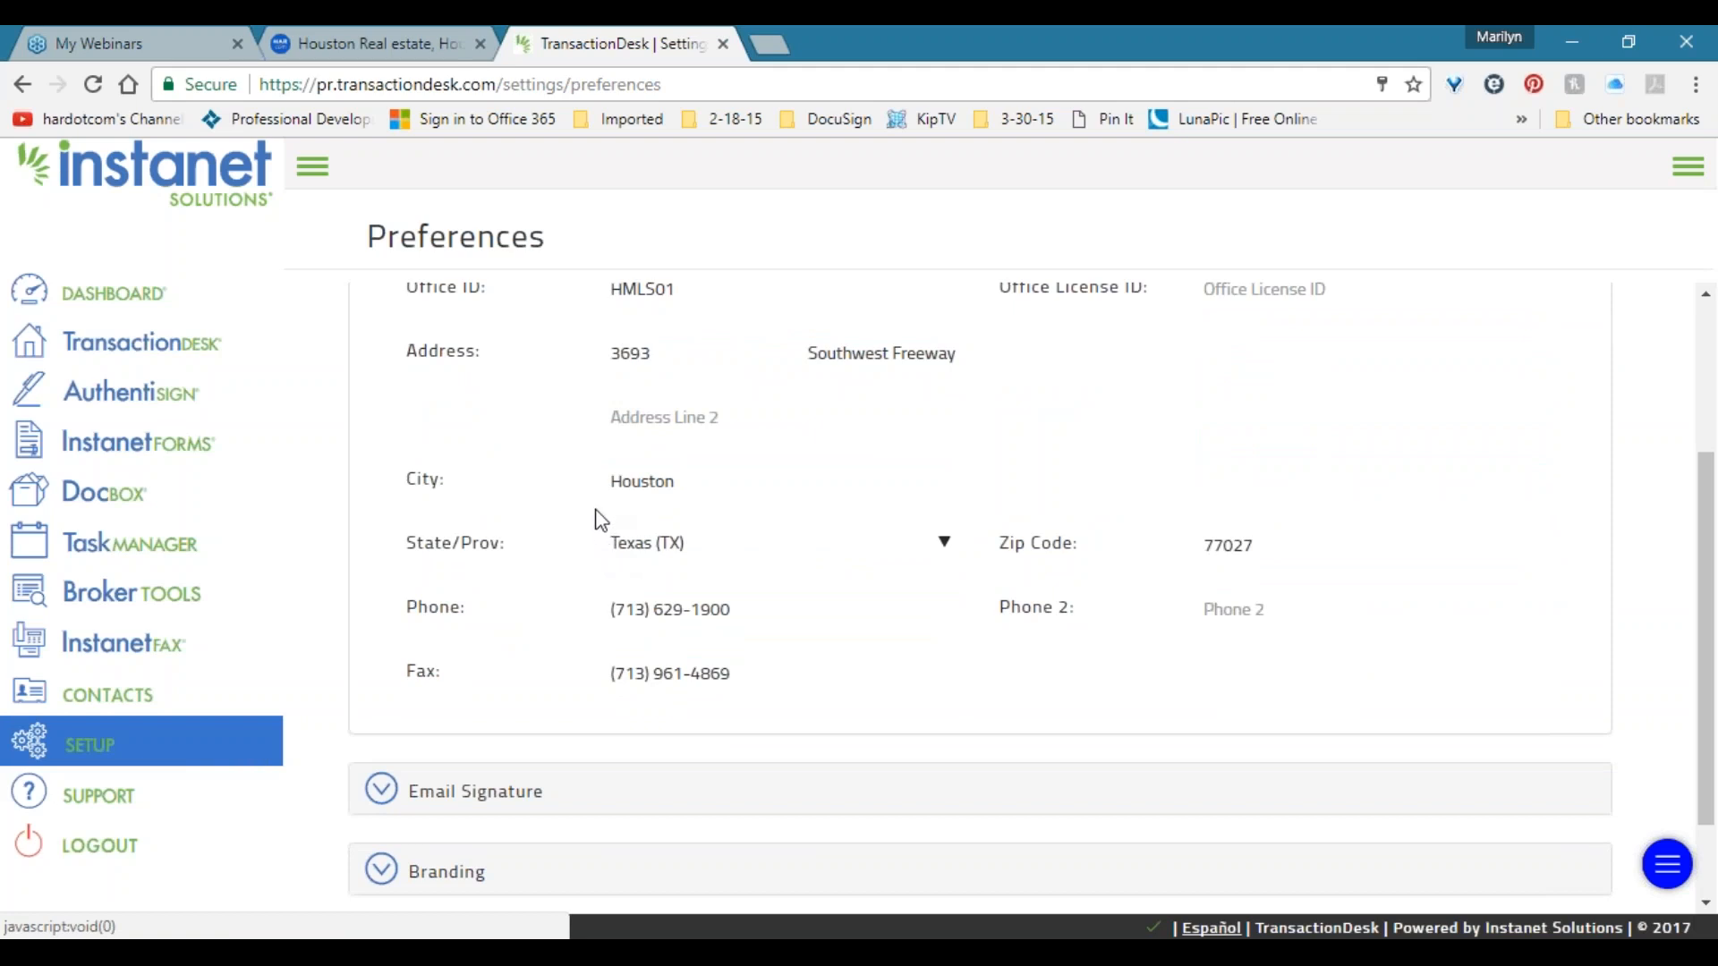
scroll(499, 449, up, 3)
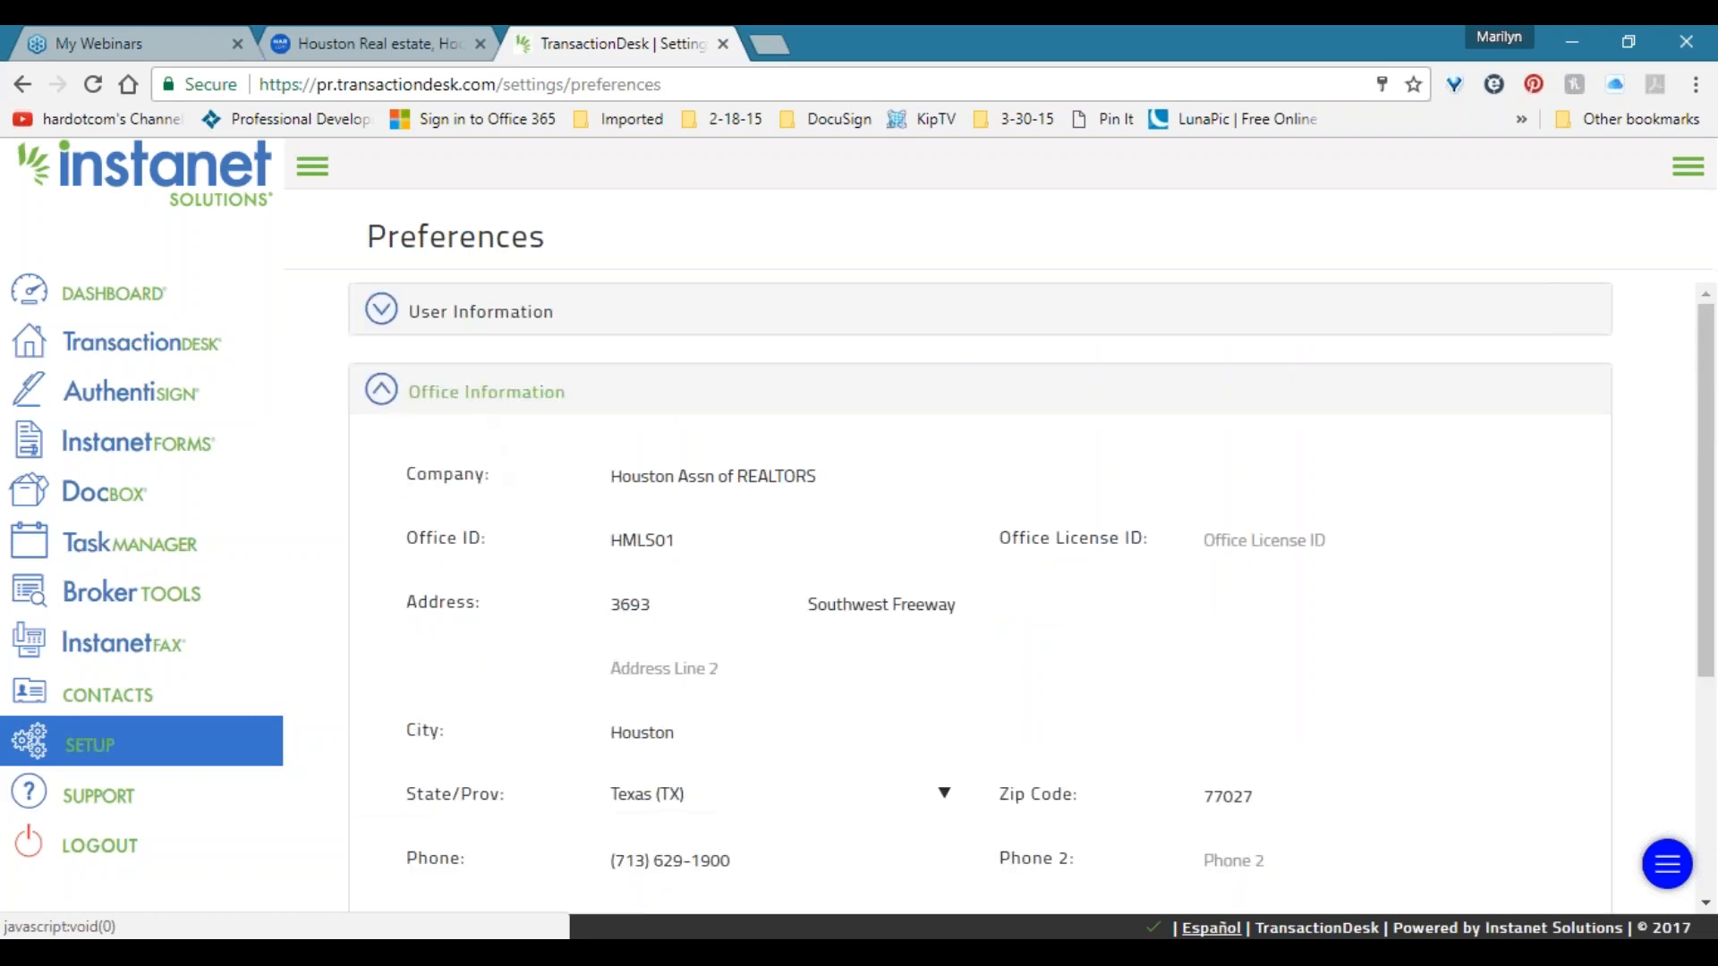
click(465, 407)
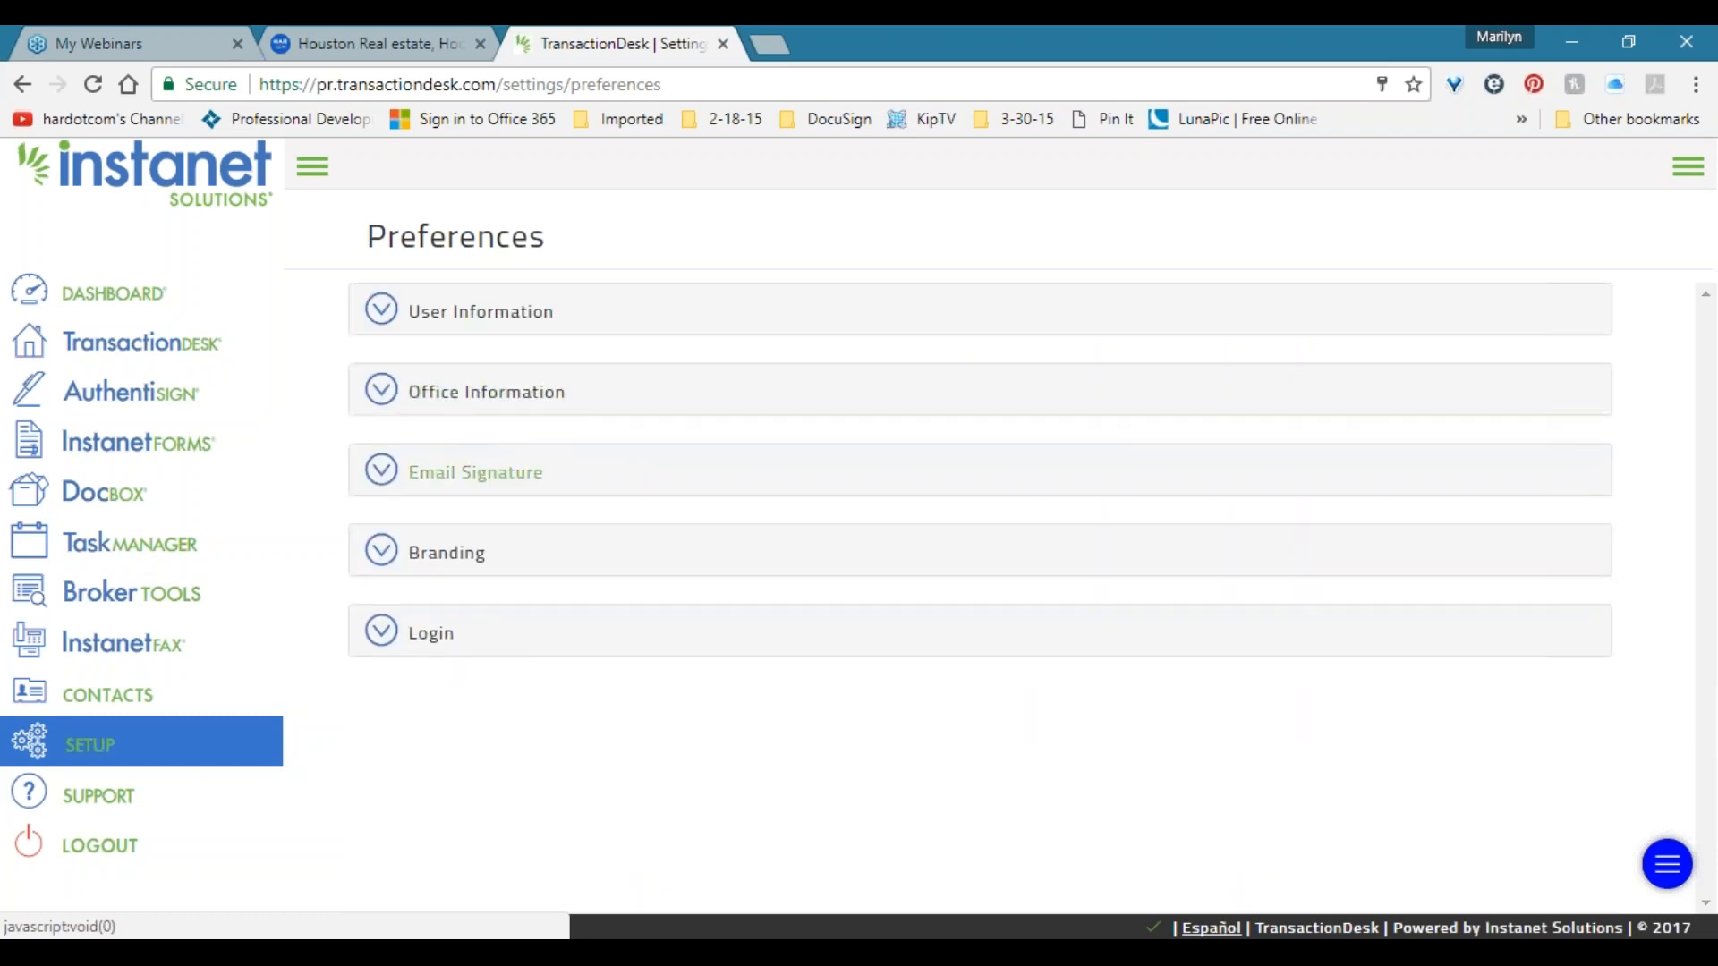
click(468, 489)
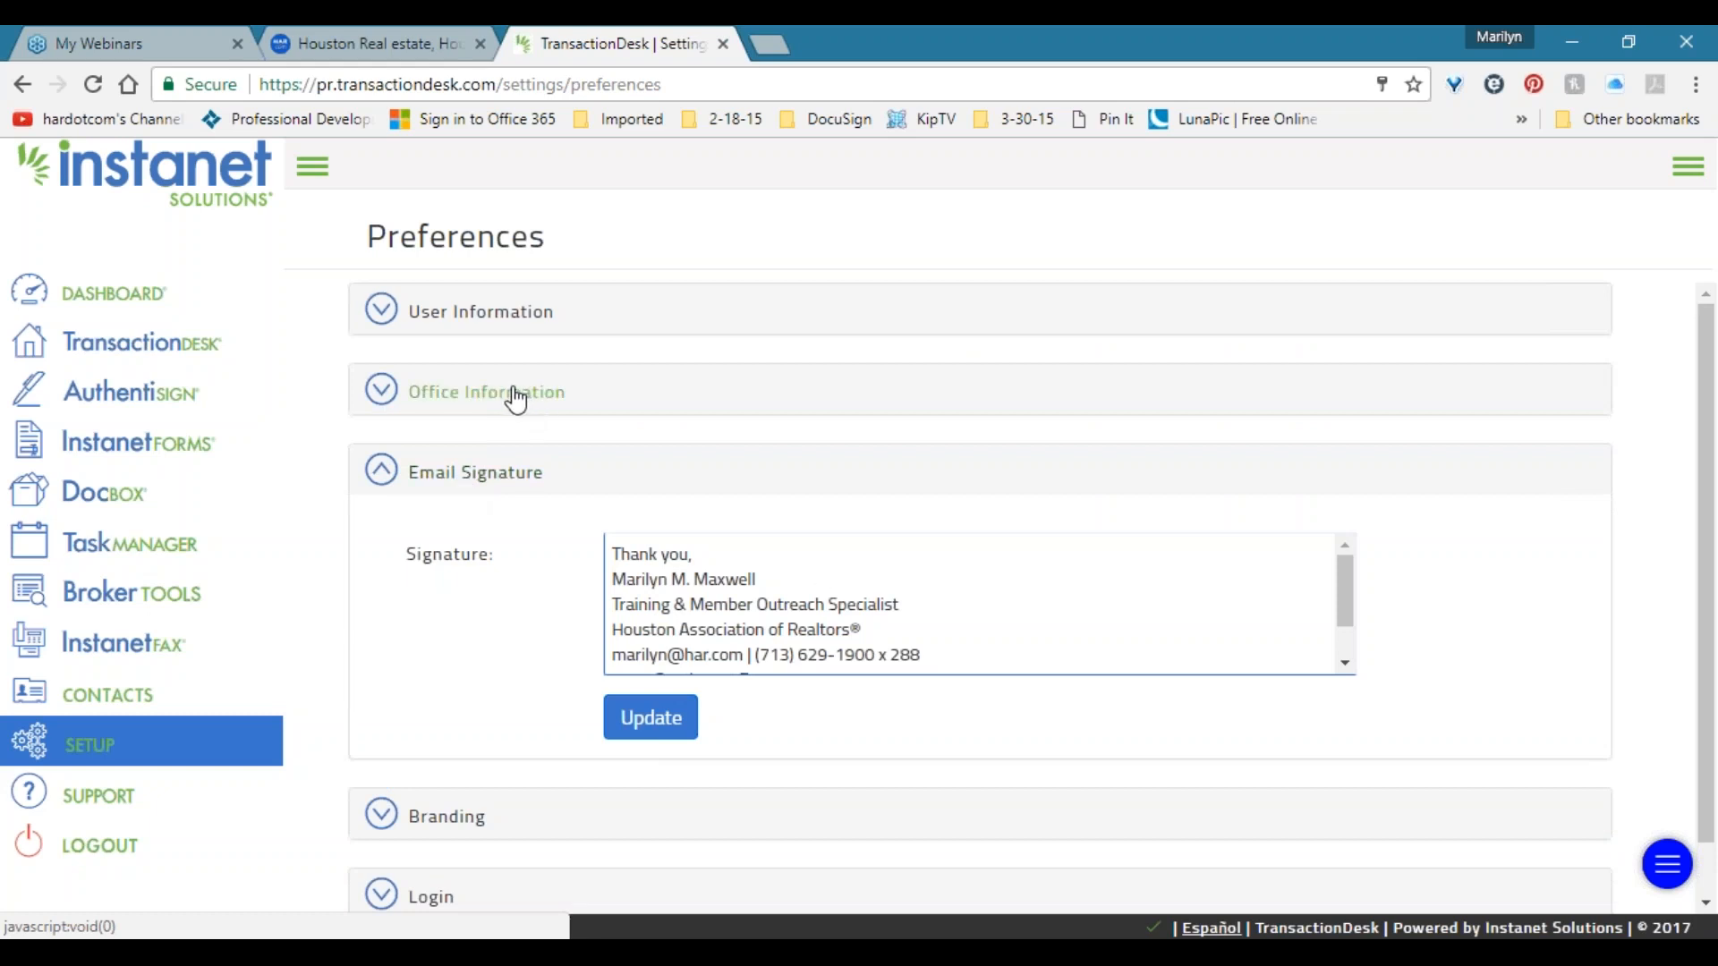
mouse_move(612, 554)
mouse_down()
mouse_move(731, 576)
mouse_move(1059, 713)
mouse_move(1035, 510)
mouse_up()
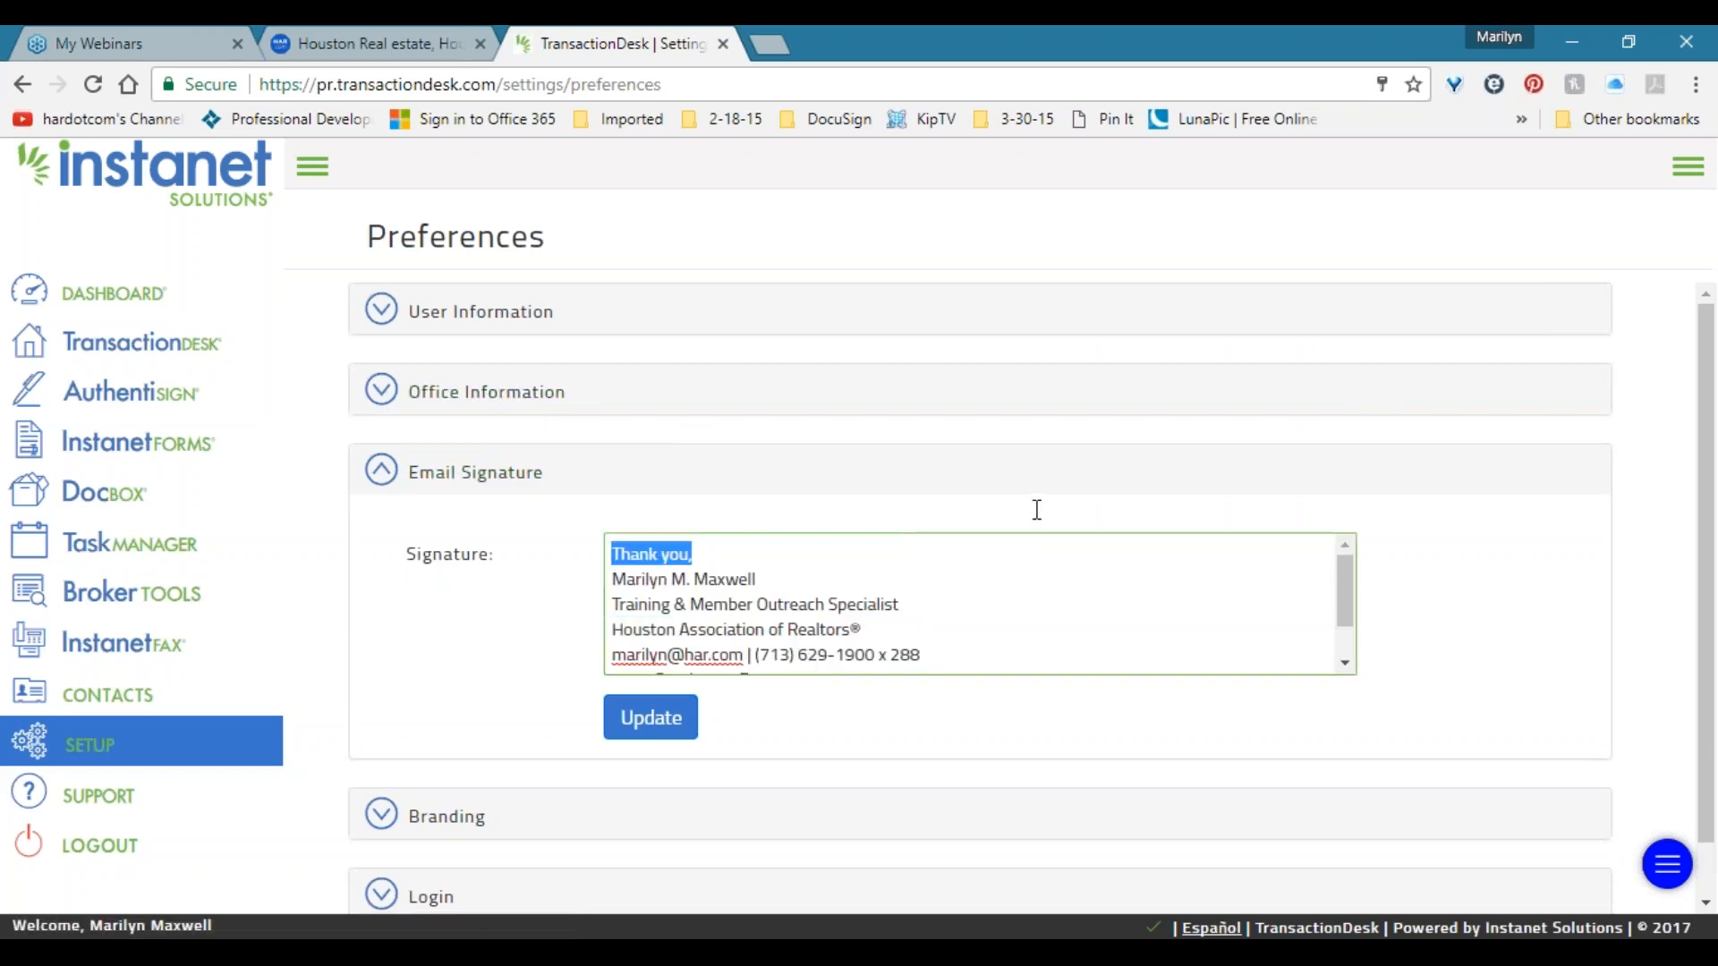
click(713, 554)
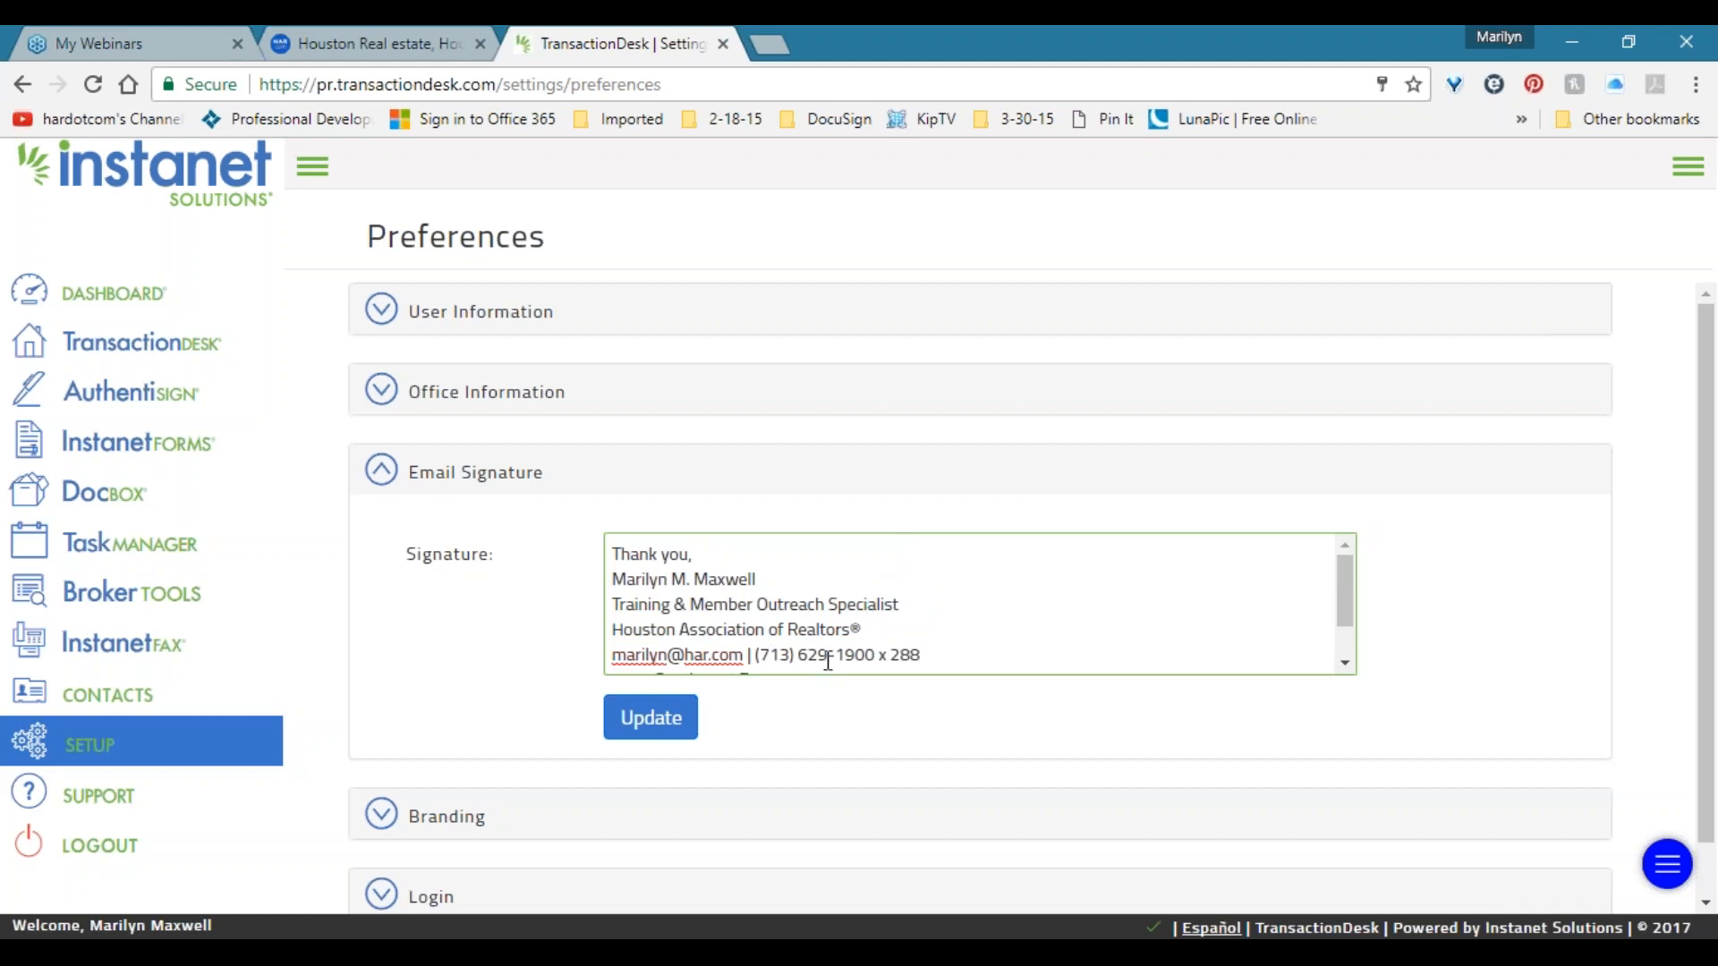
scroll(920, 622, down, 1)
scroll(920, 621, up, 1)
triple_click(664, 557)
mouse_move(667, 553)
mouse_down()
mouse_move(855, 643)
mouse_move(612, 549)
mouse_up()
click(438, 469)
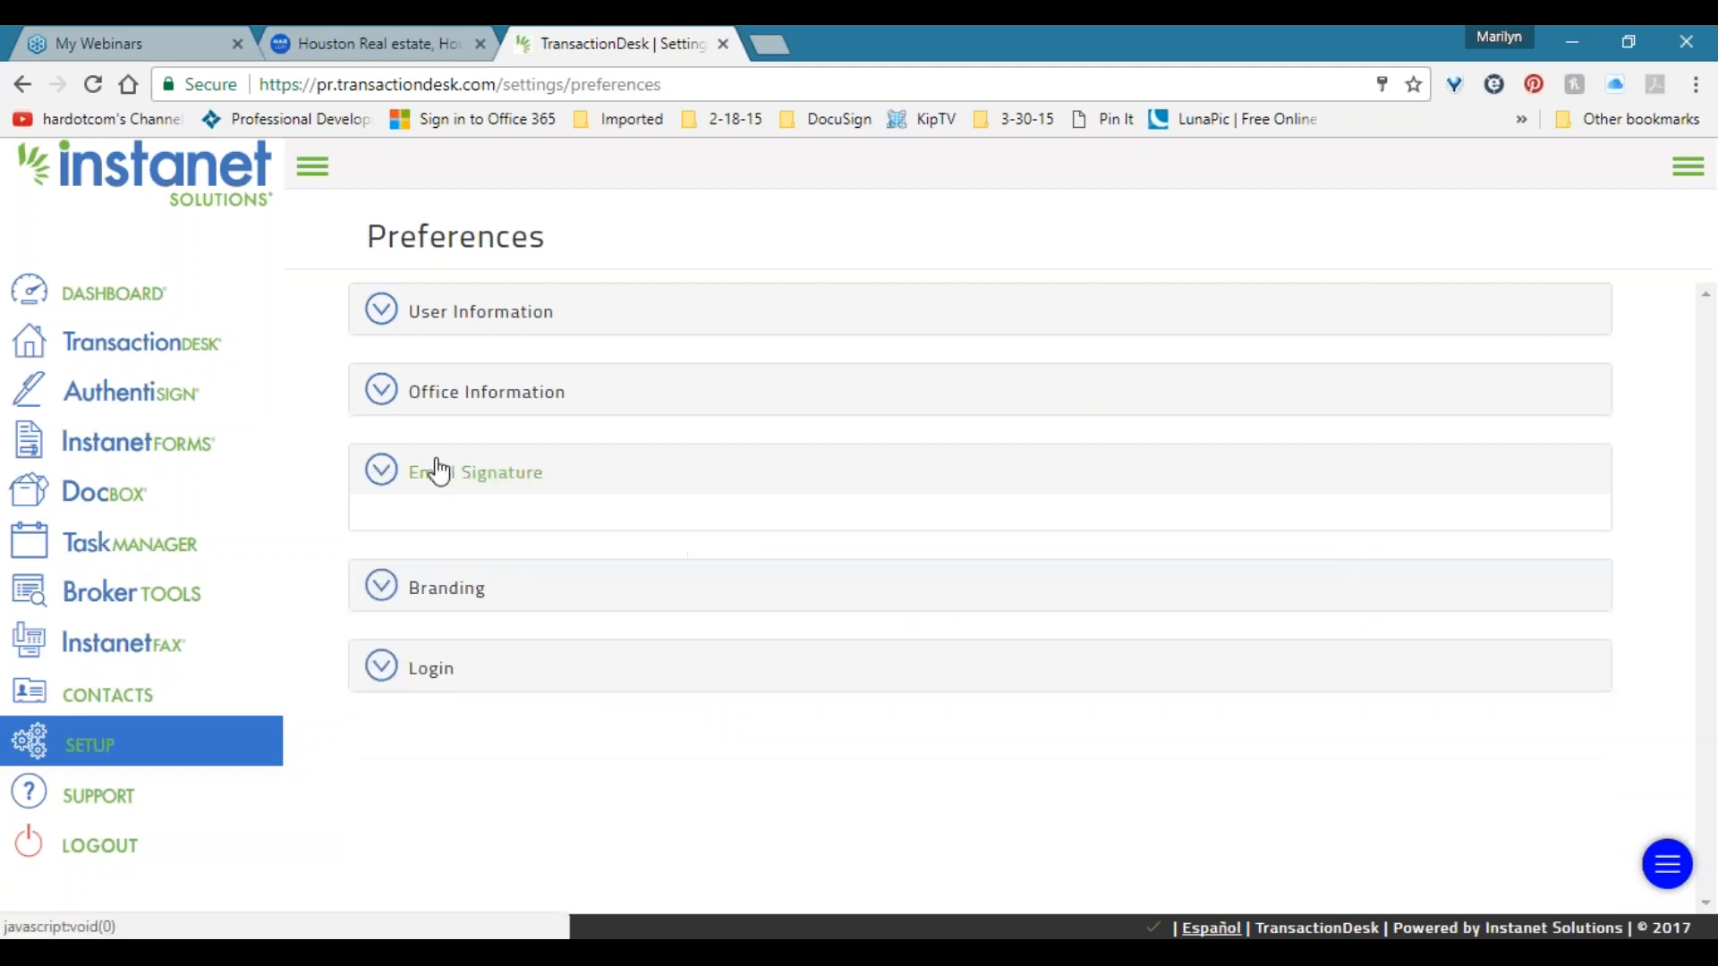
click(452, 559)
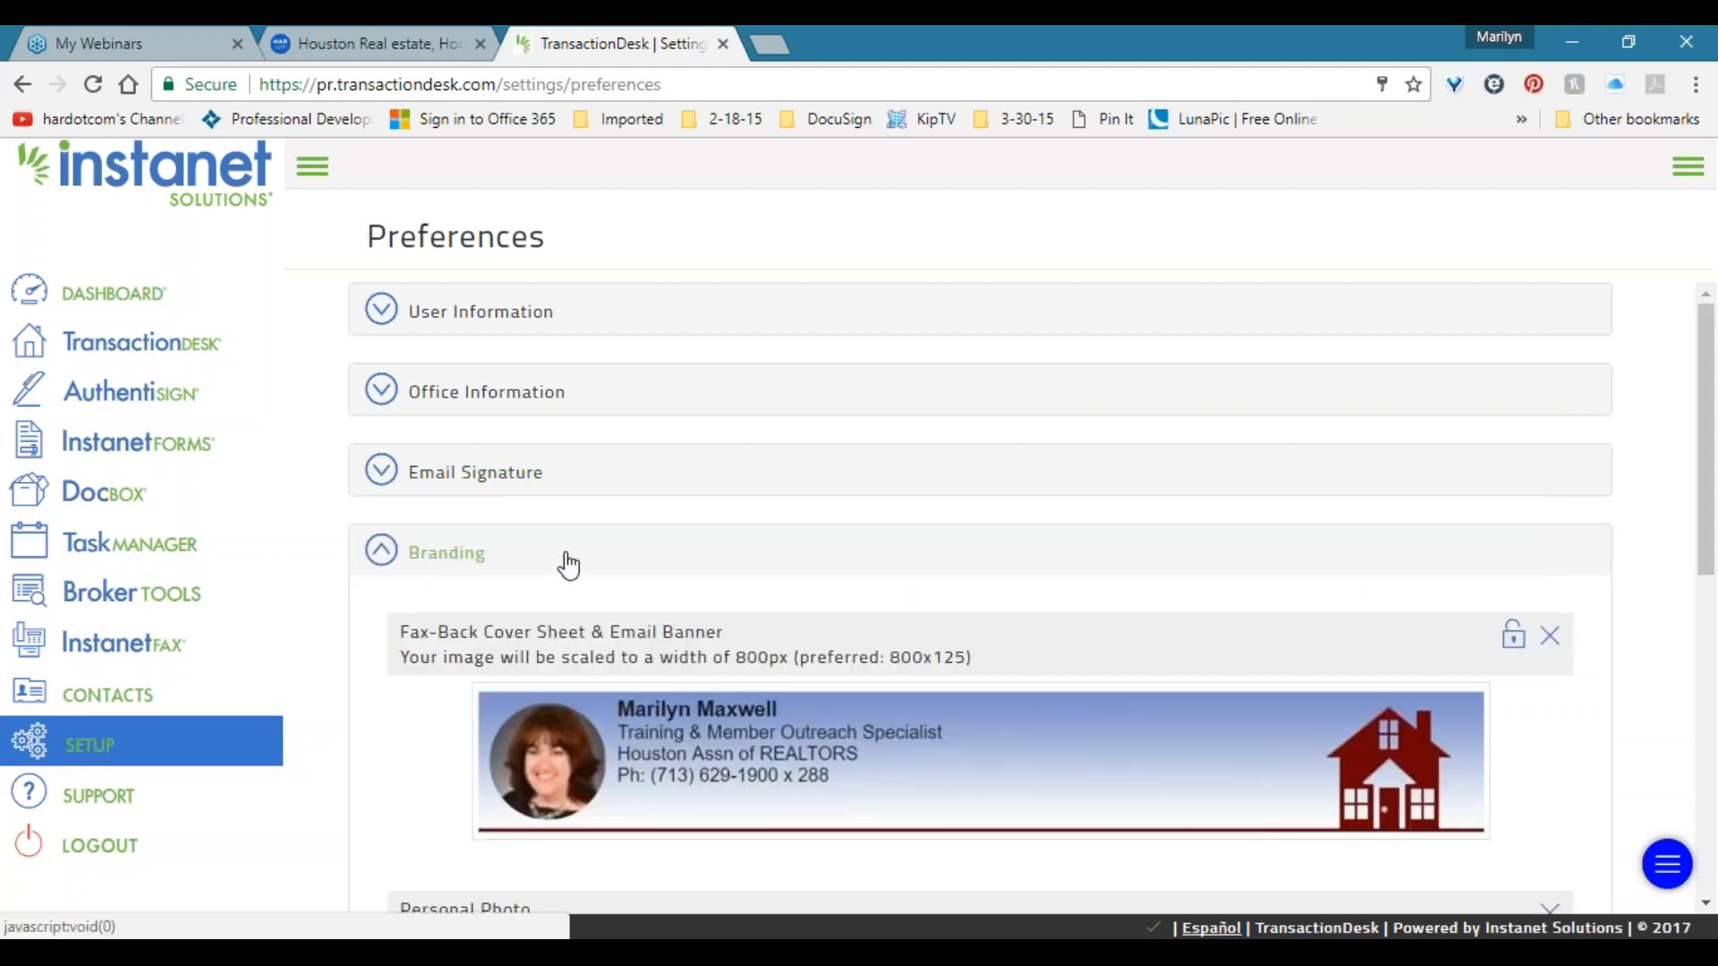
scroll(570, 565, down, 3)
scroll(570, 566, down, 2)
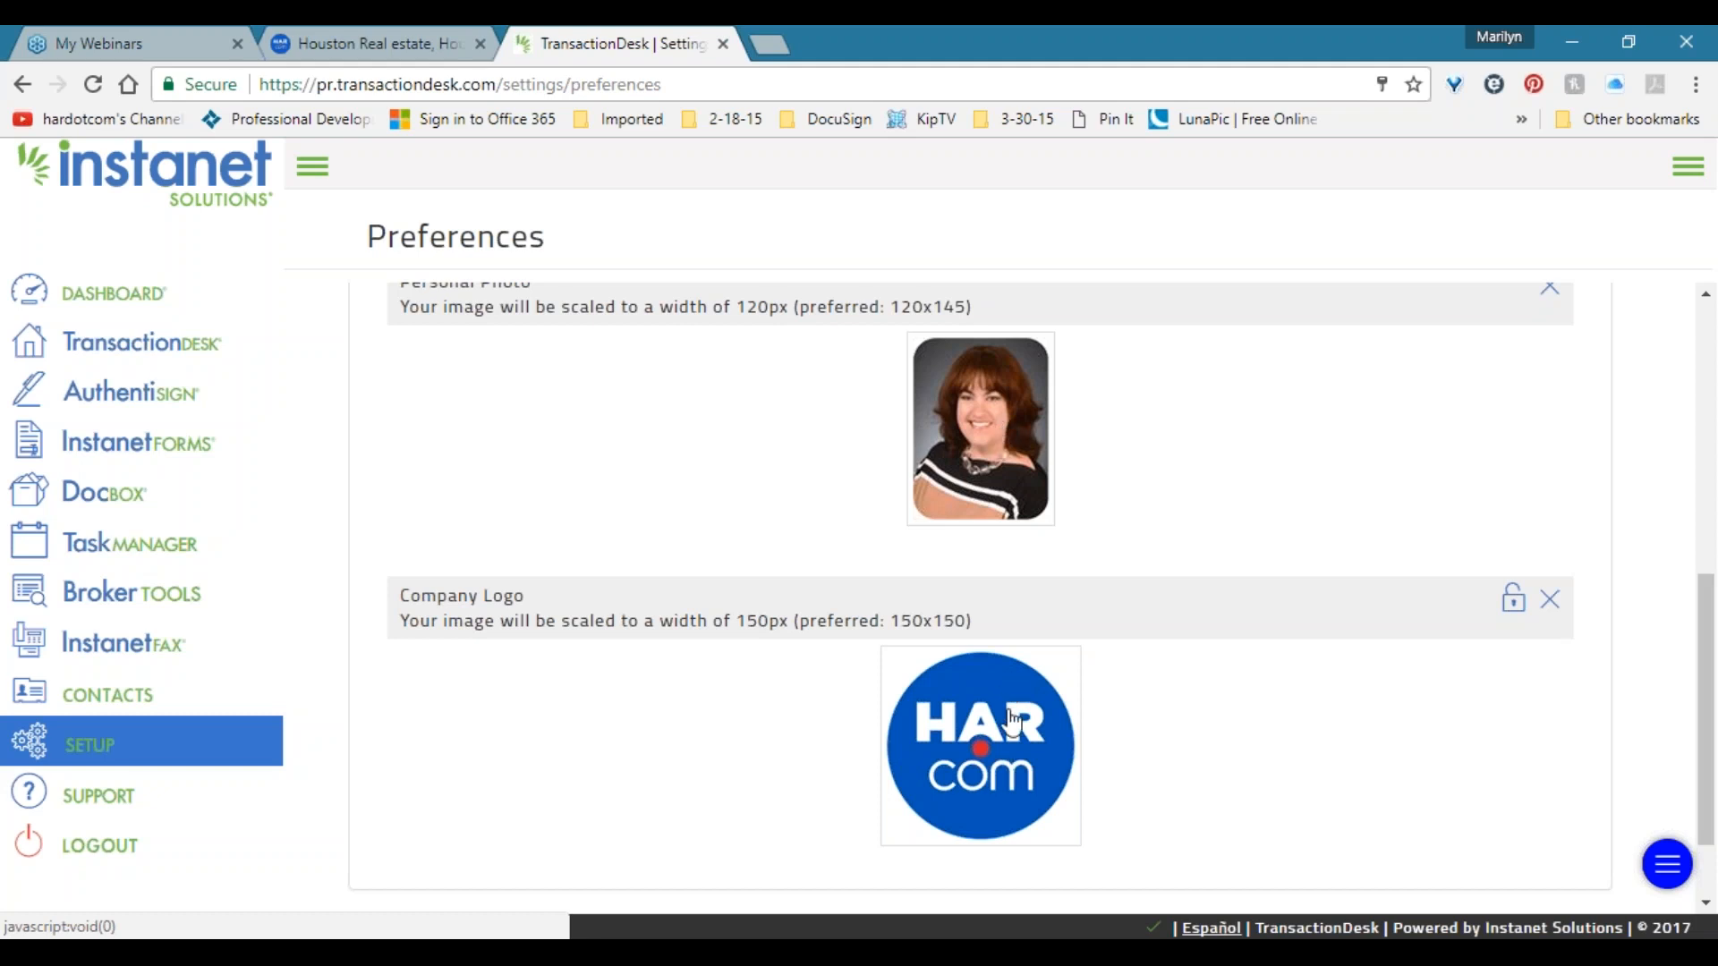
click(982, 753)
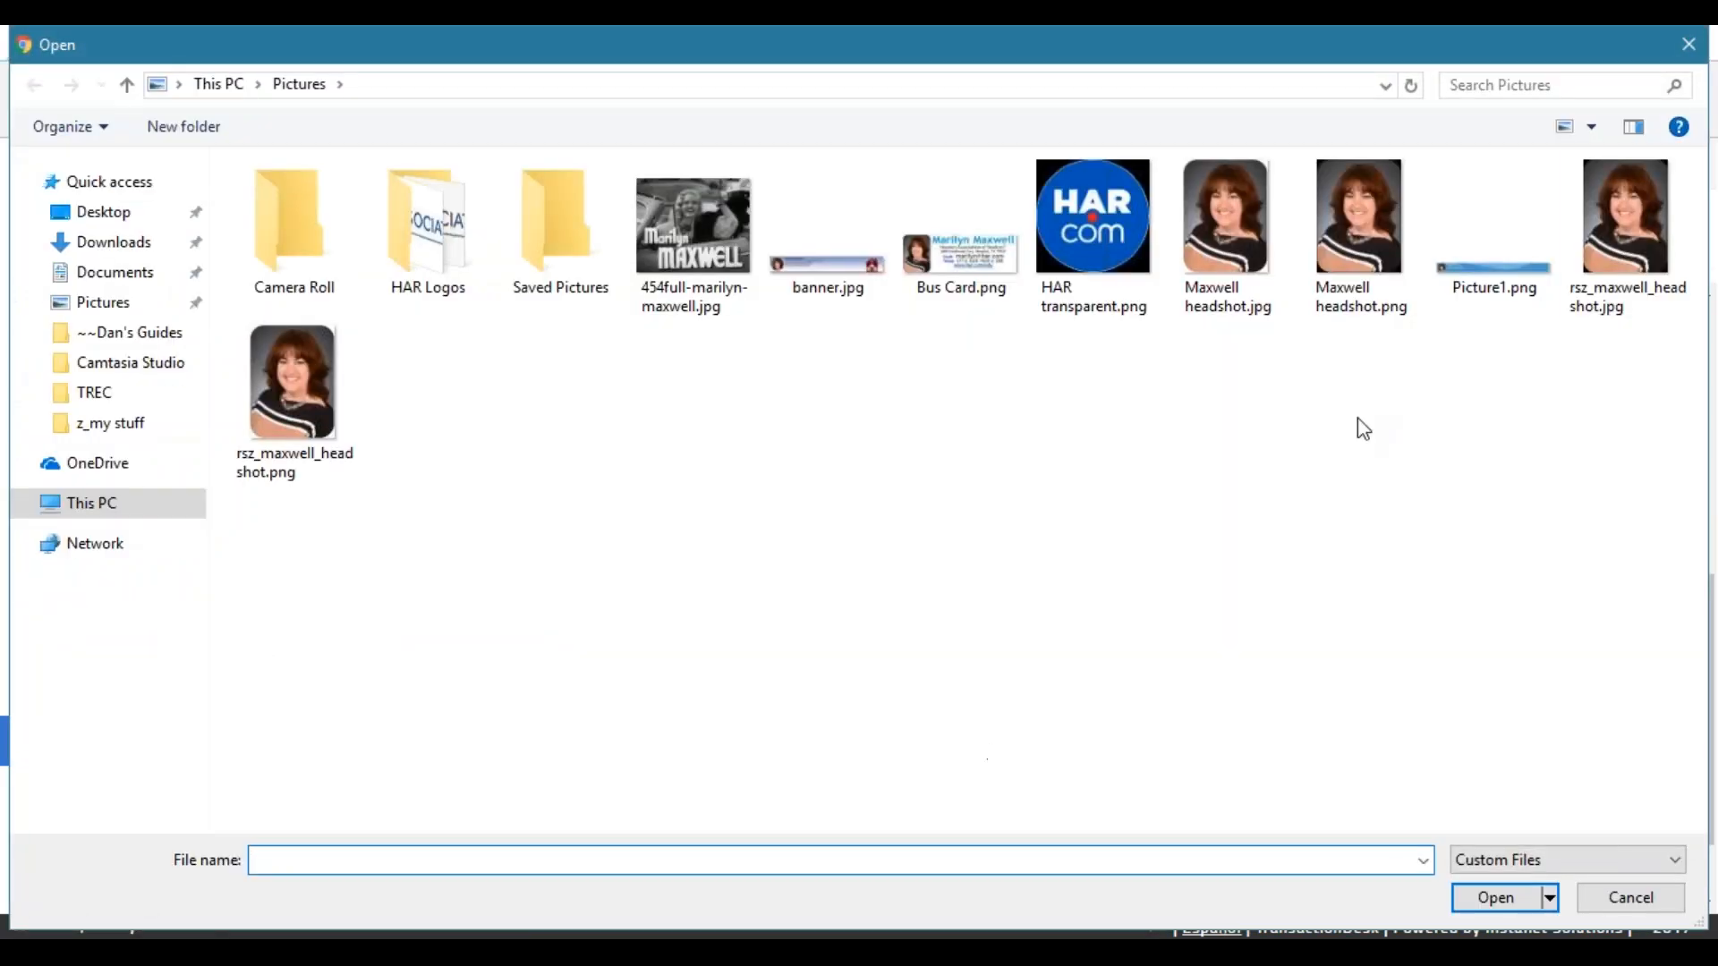
click(1689, 44)
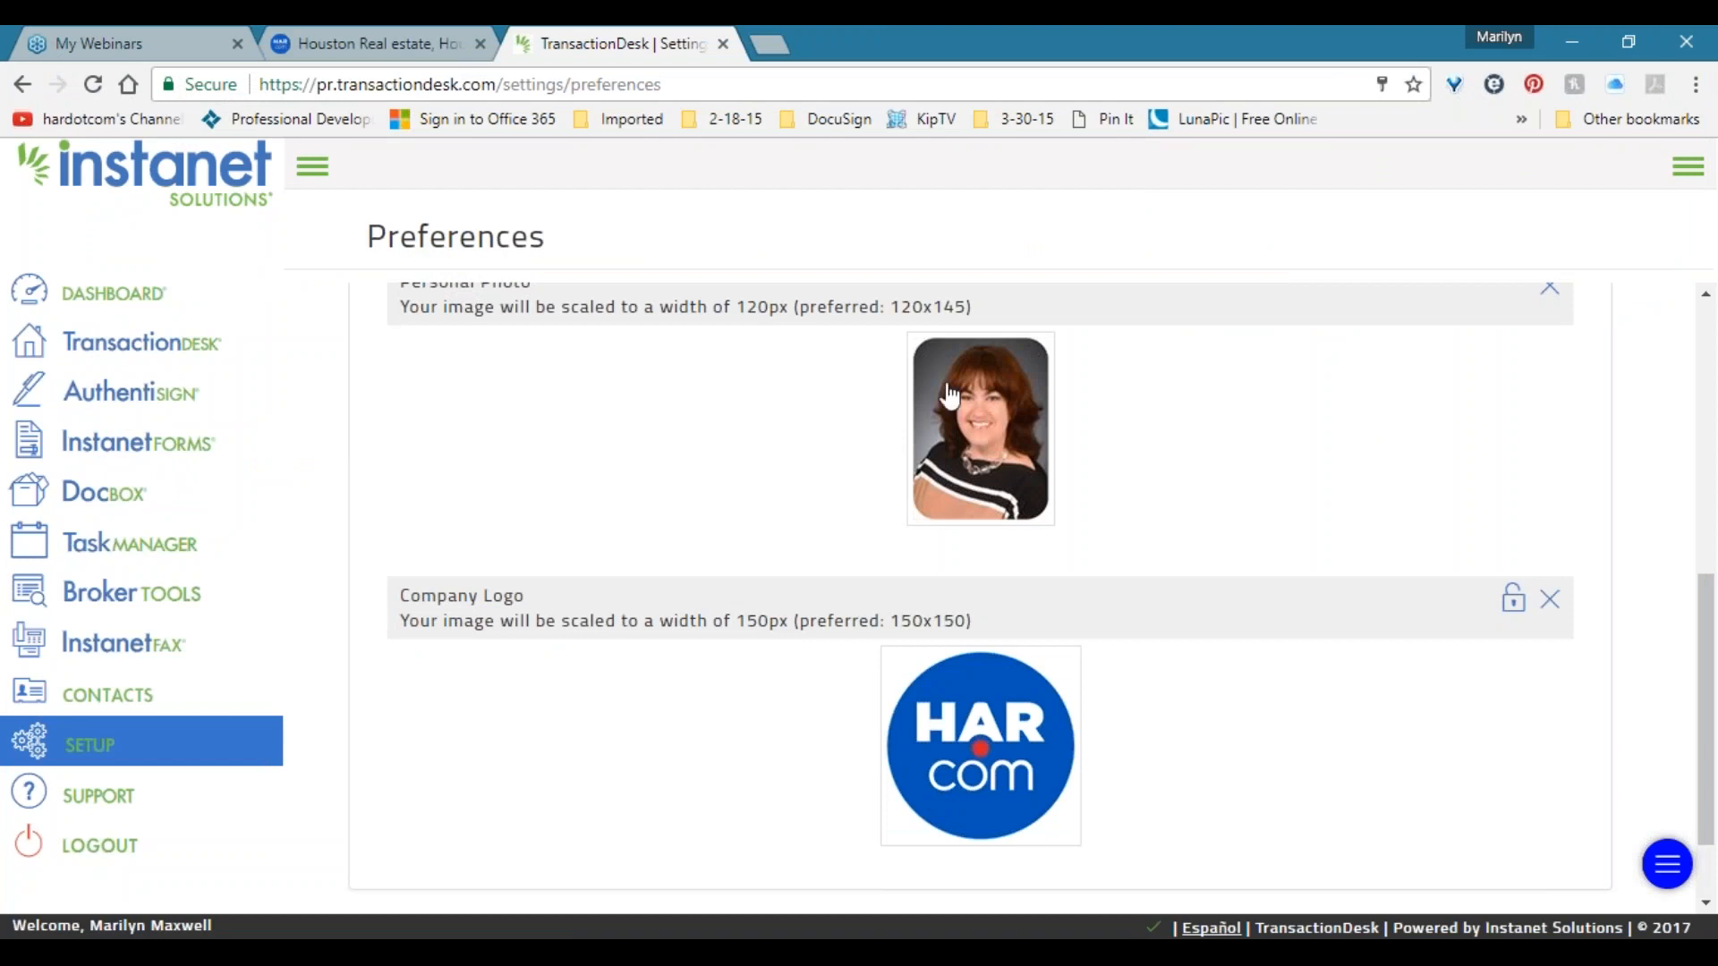
triple_click(889, 302)
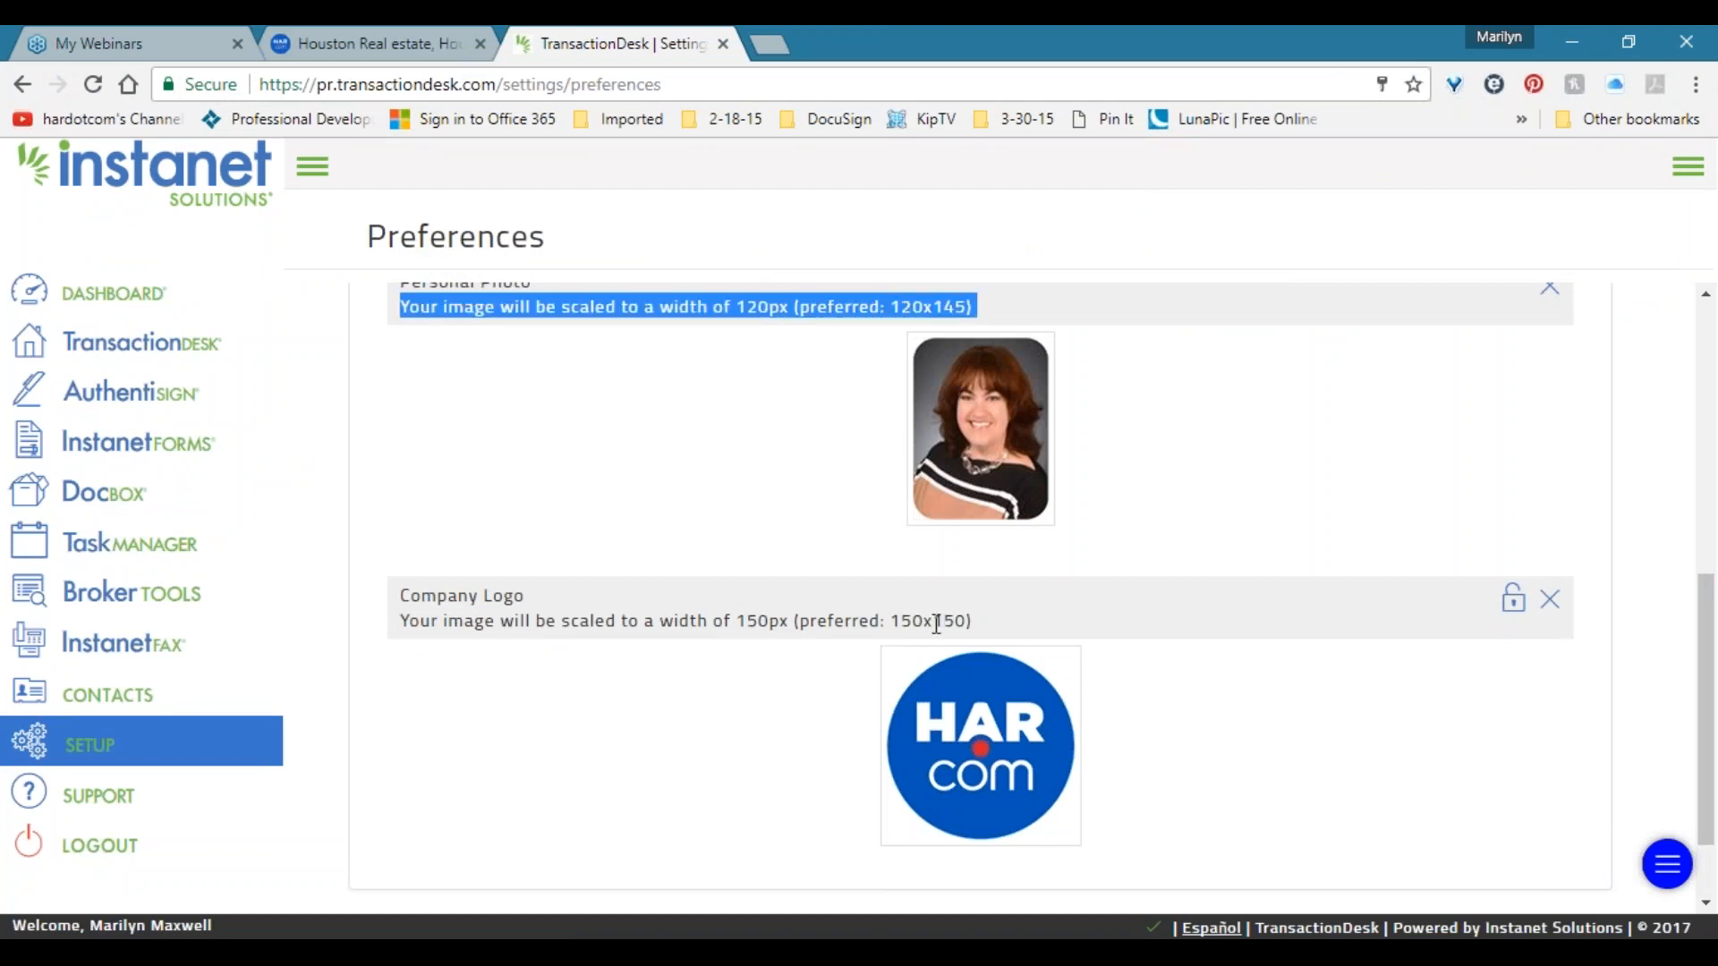
scroll(926, 617, up, 2)
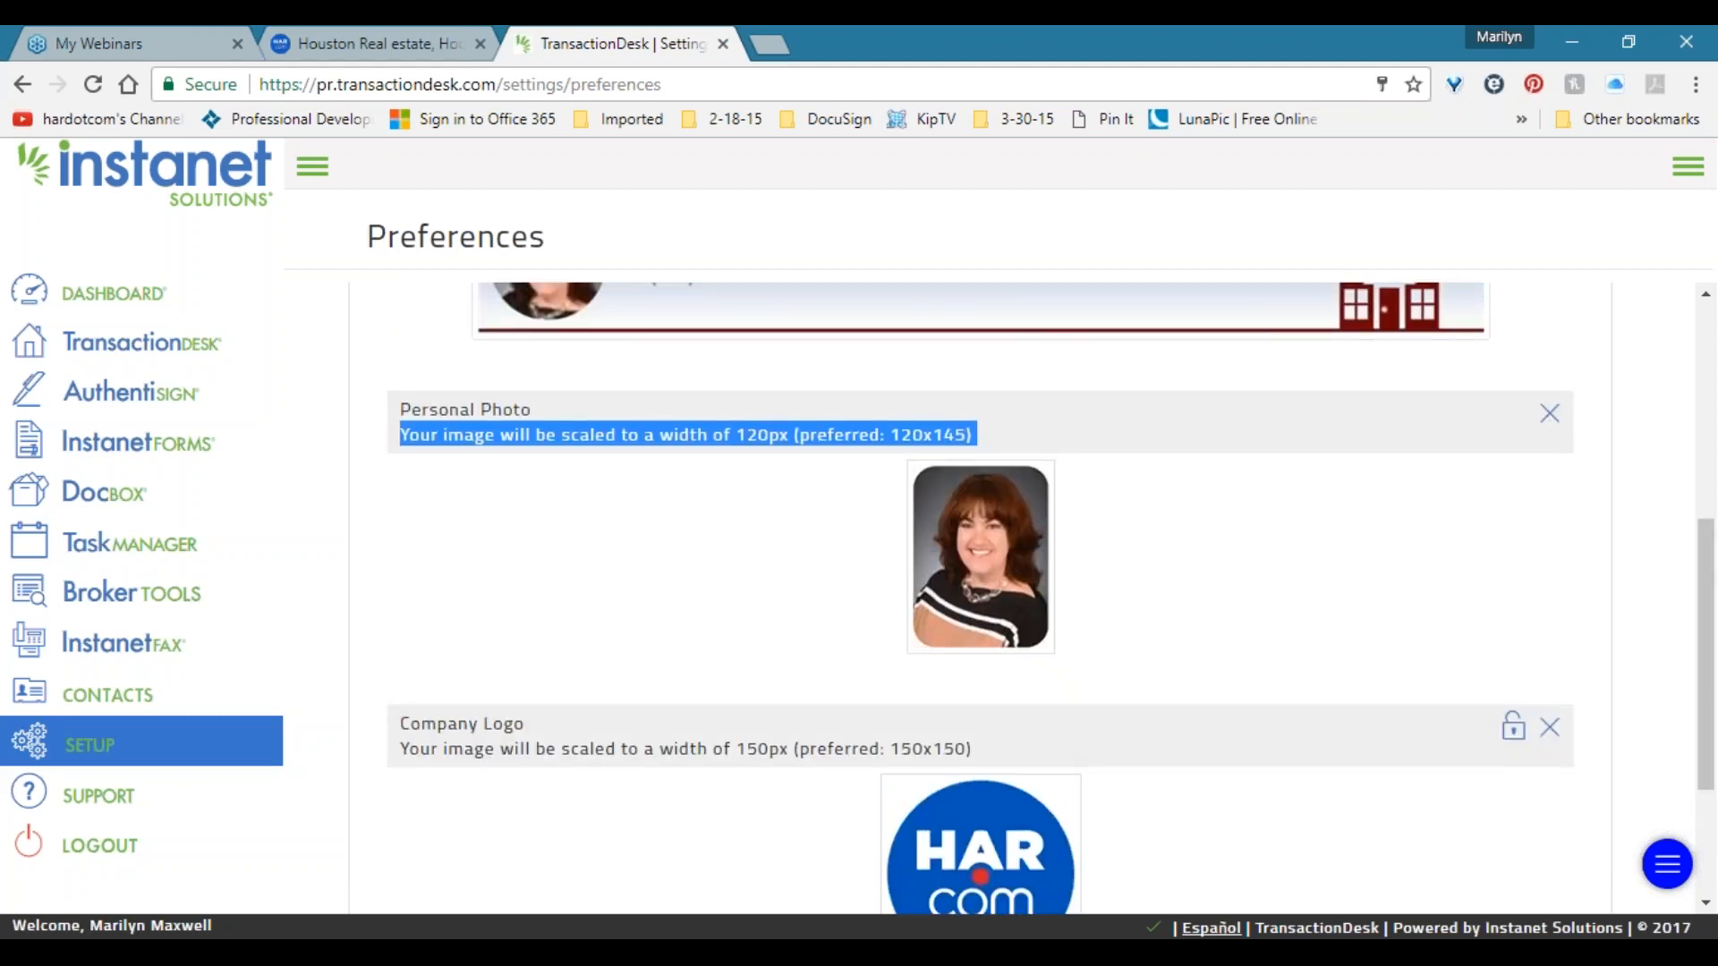
scroll(1623, 356, up, 4)
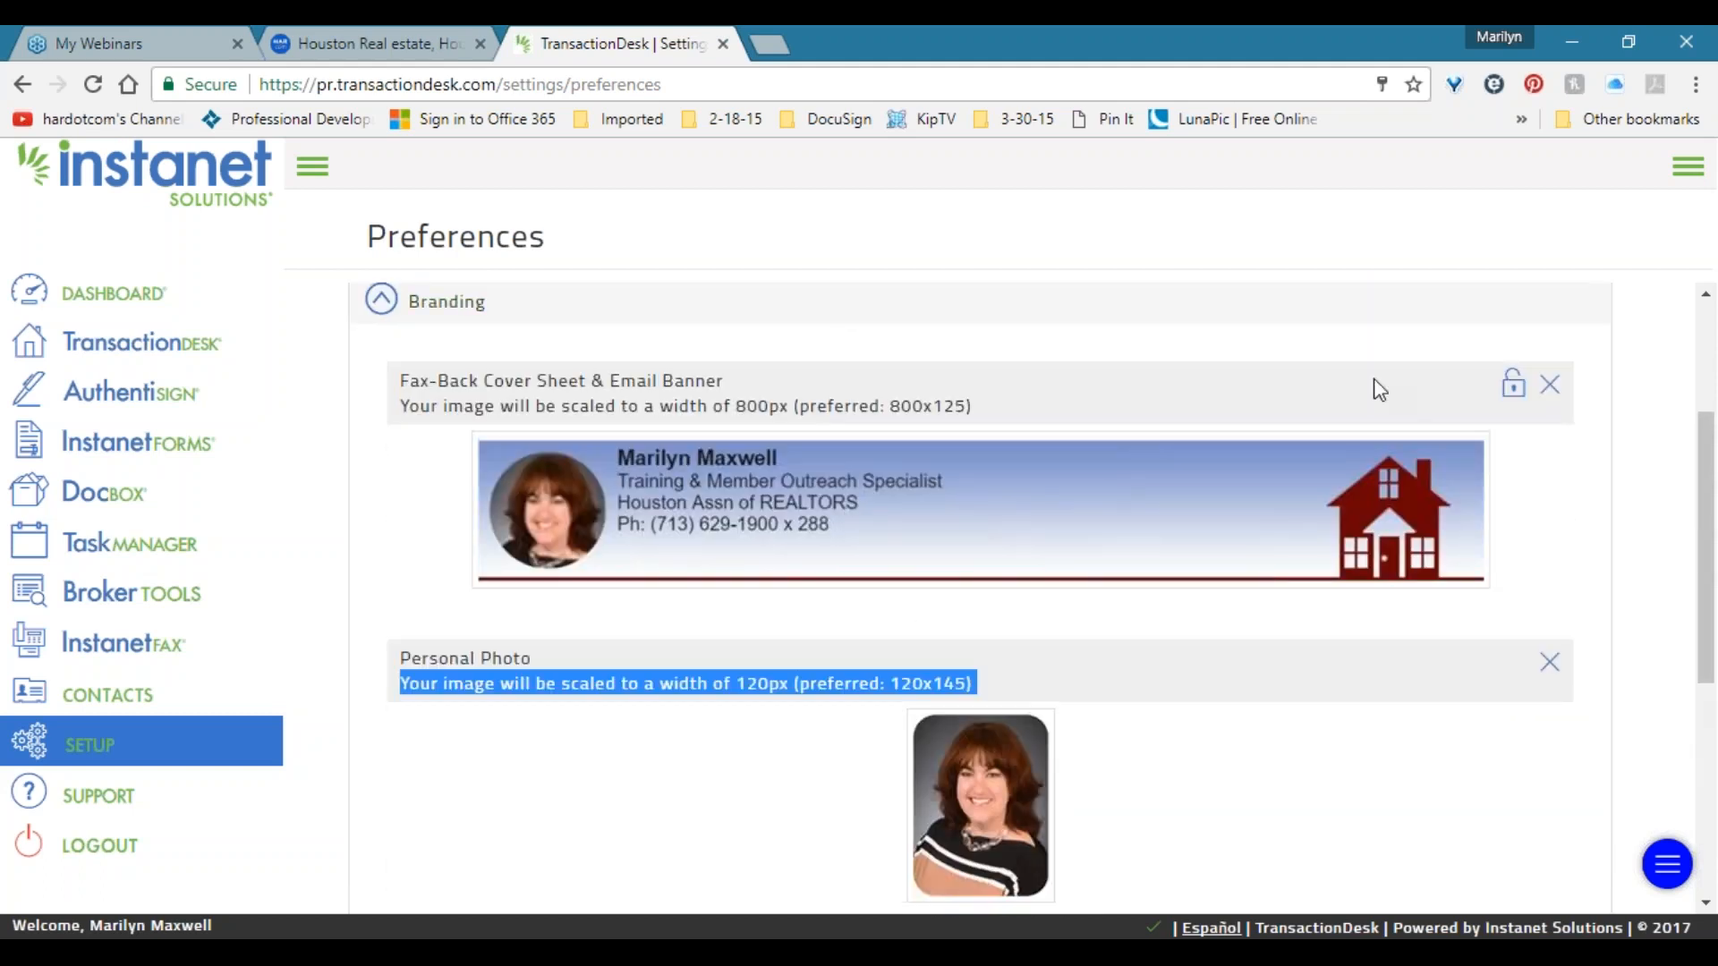
drag(1687, 428, 1685, 458)
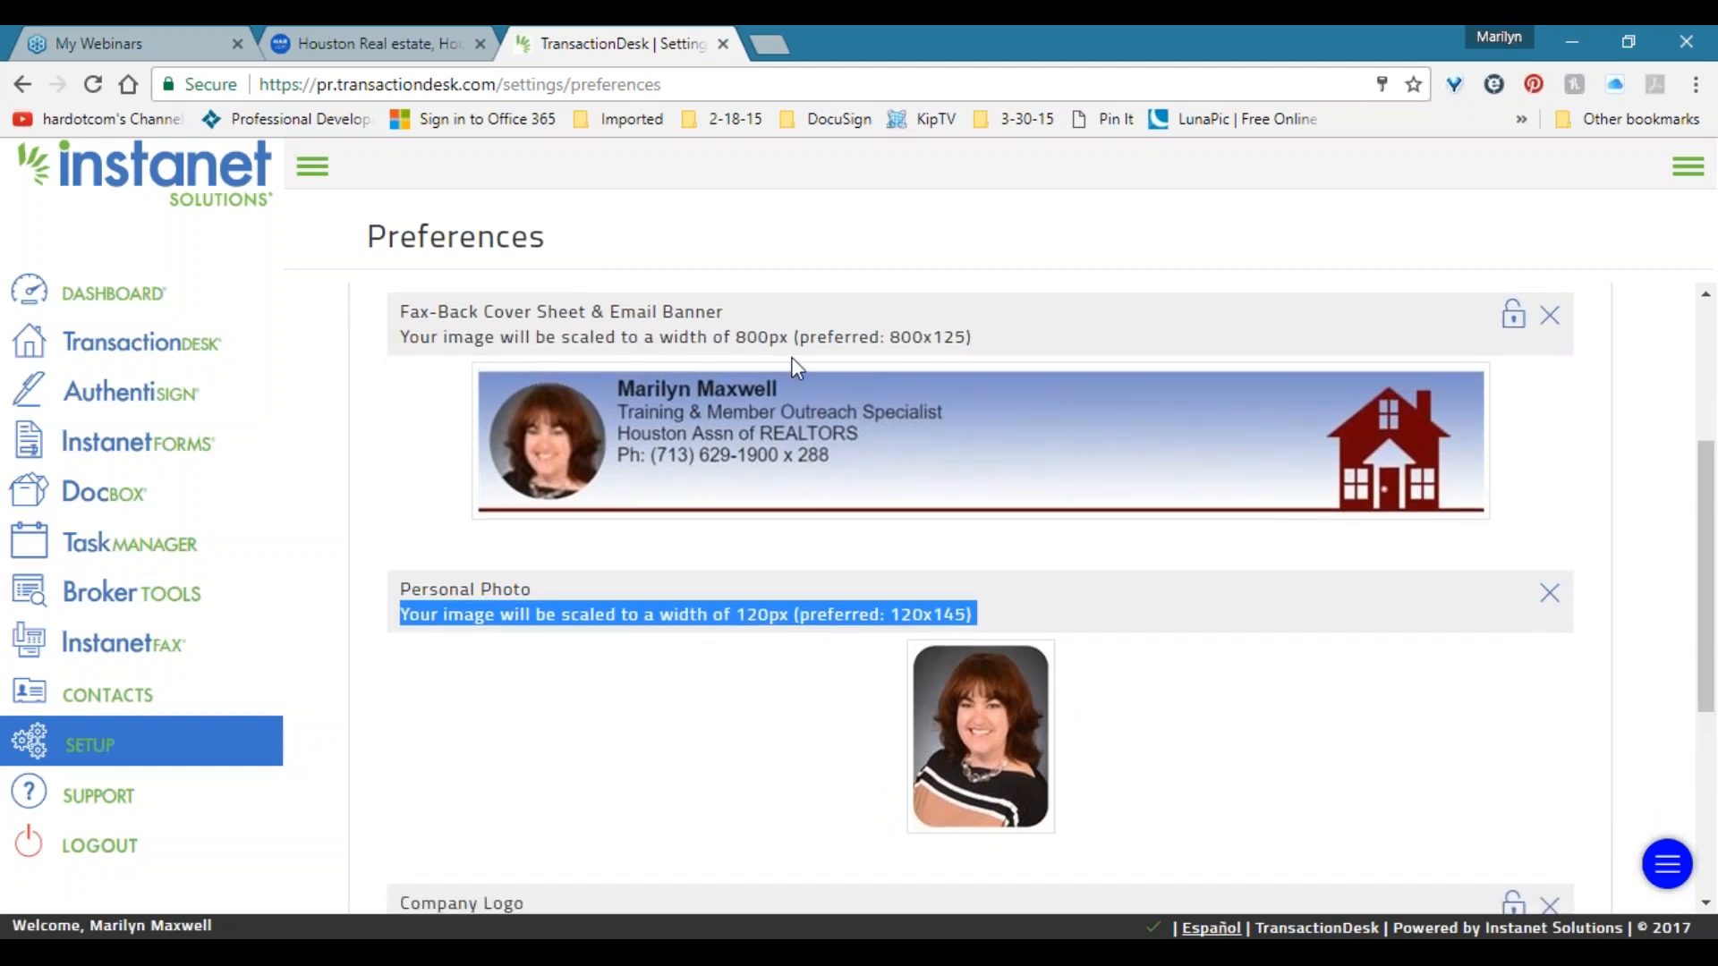
drag(843, 338, 967, 338)
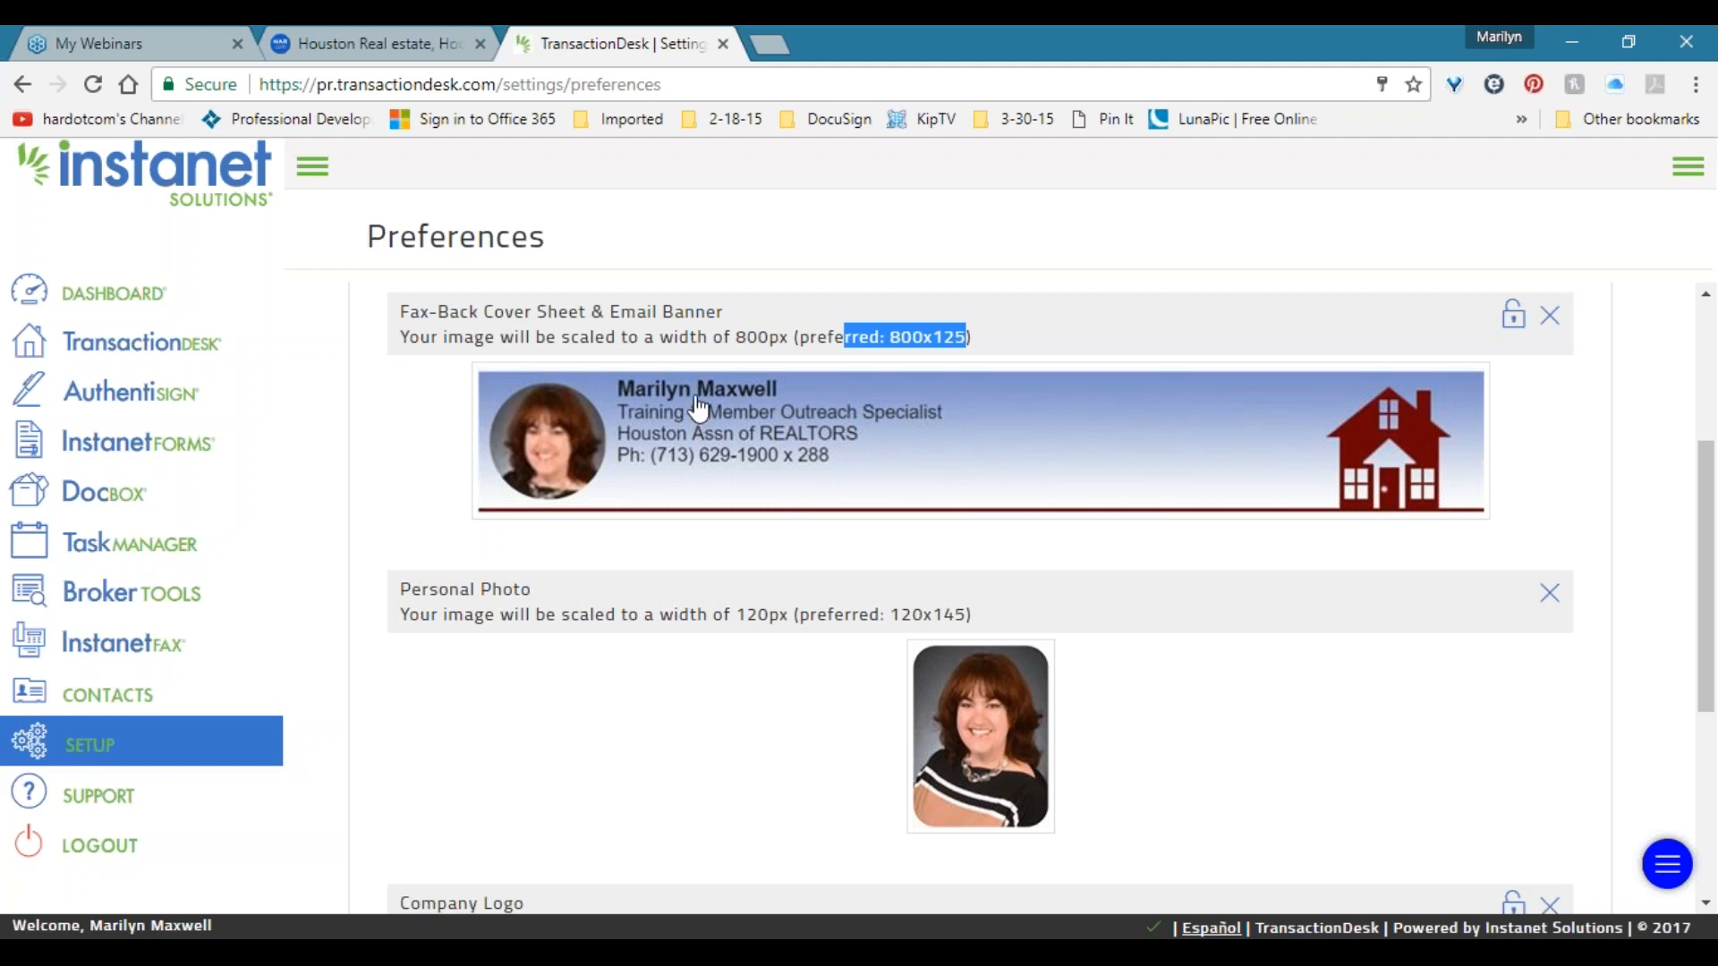
drag(616, 316, 727, 311)
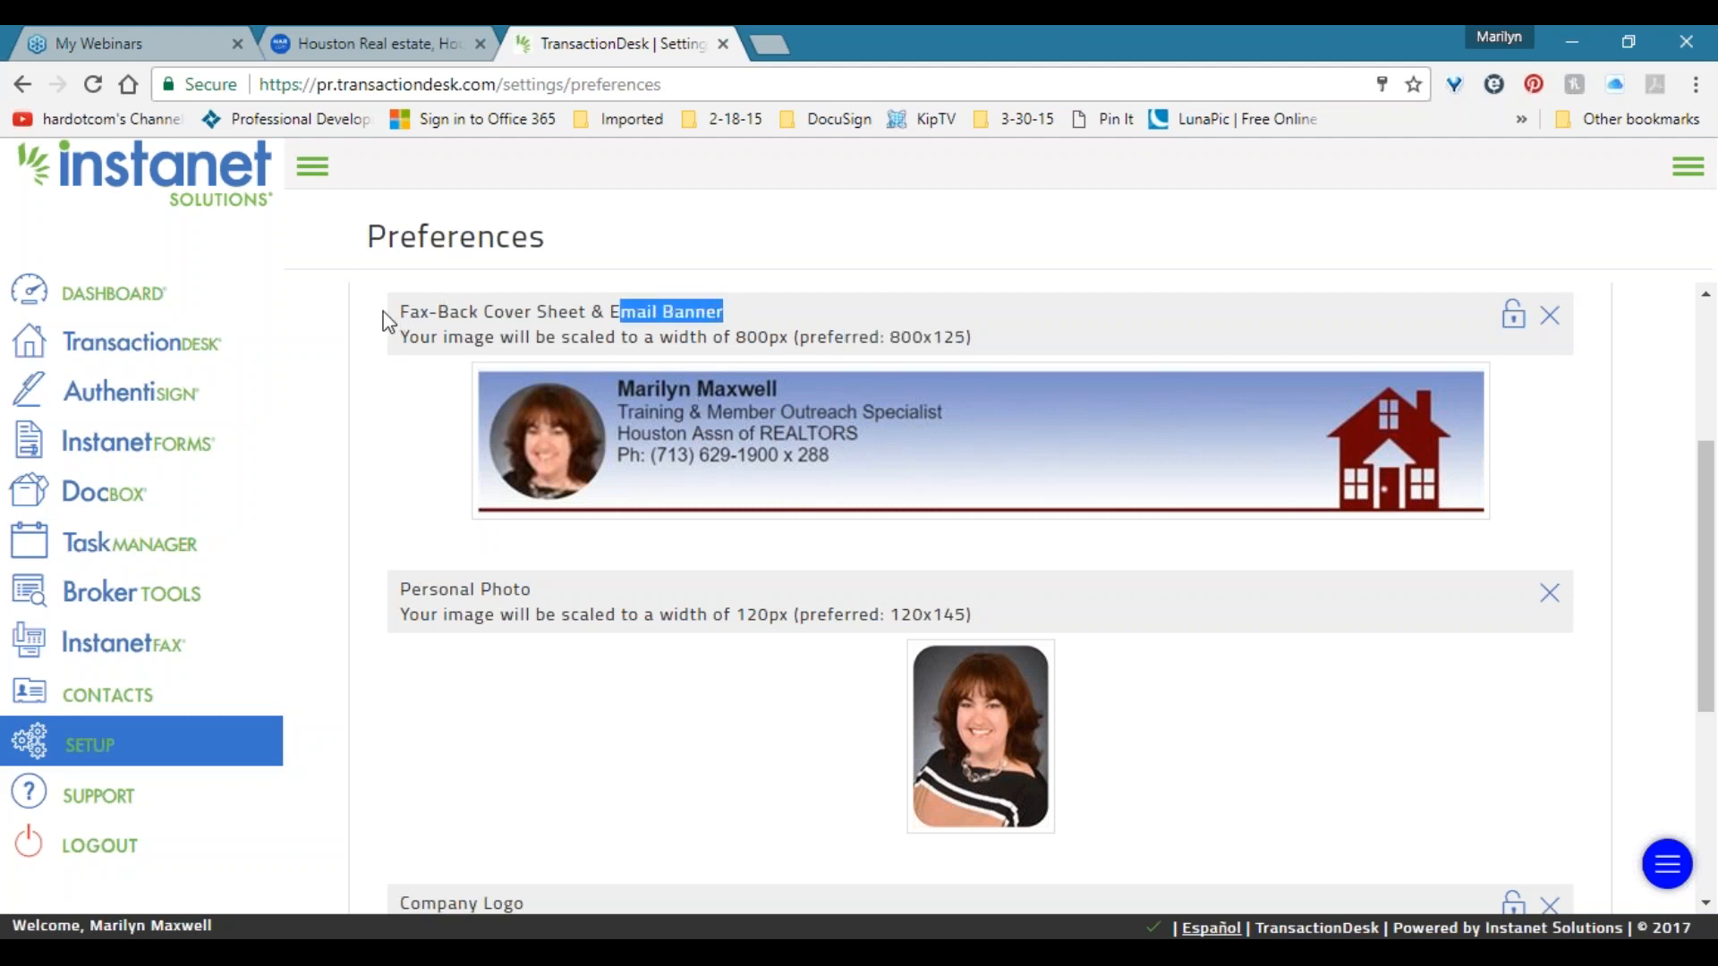
drag(395, 313, 584, 319)
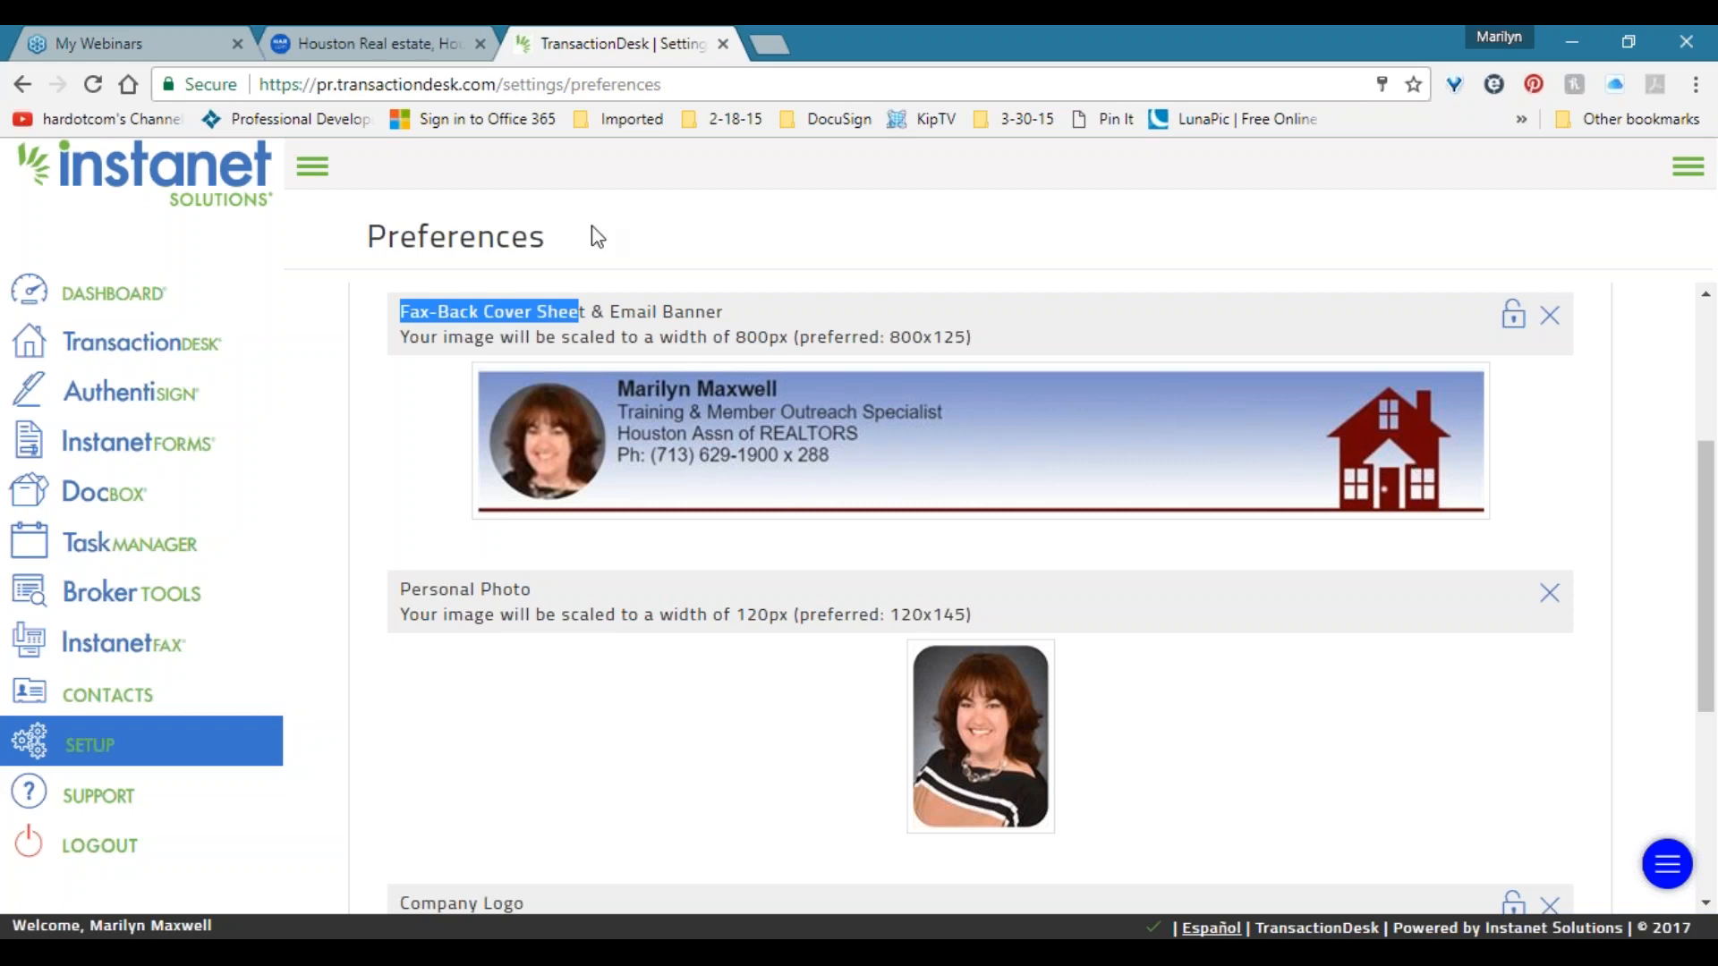
scroll(908, 579, down, 4)
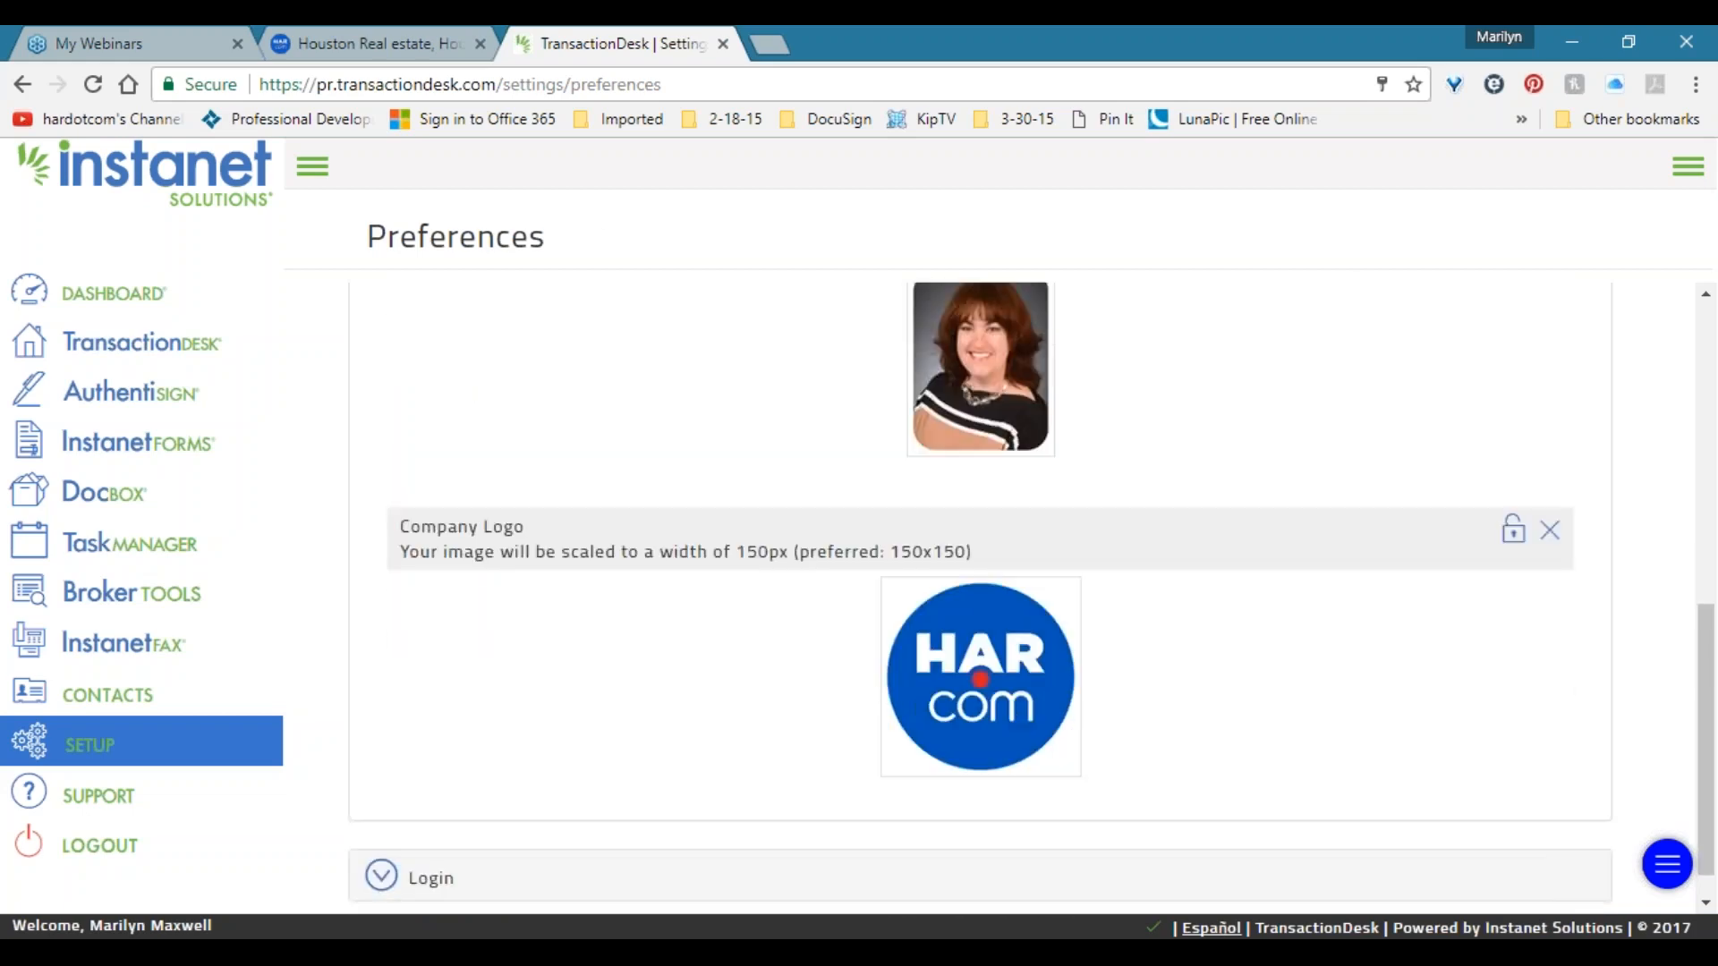
scroll(880, 539, up, 5)
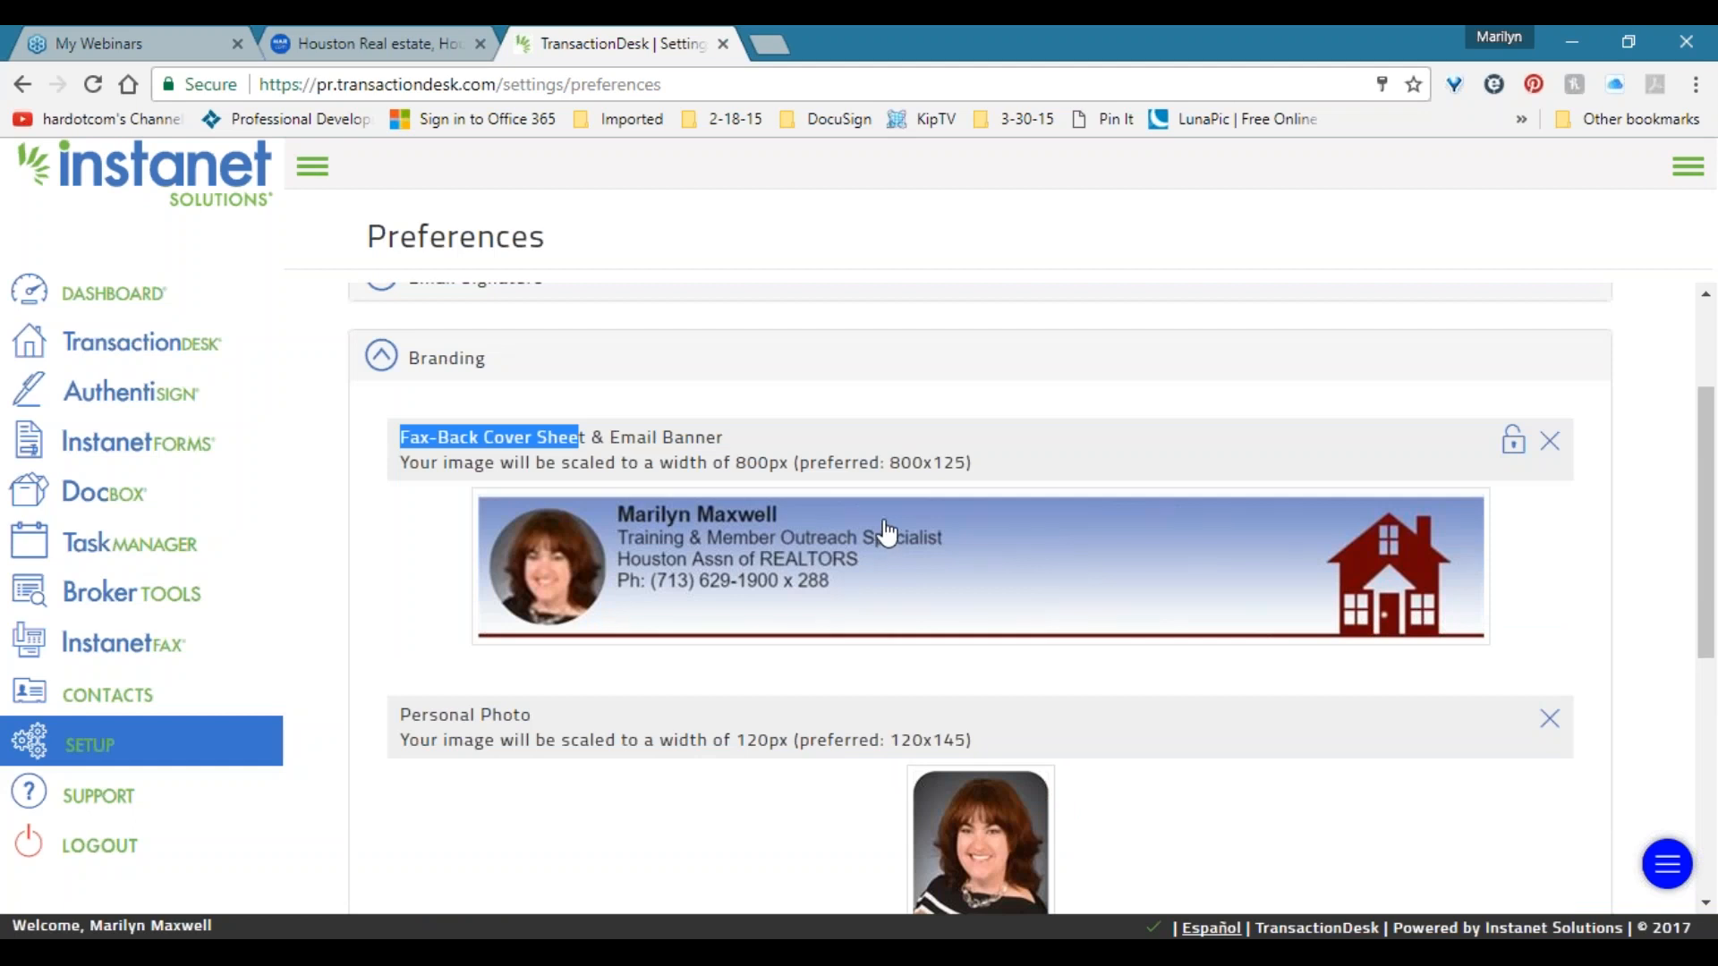
scroll(809, 522, down, 1)
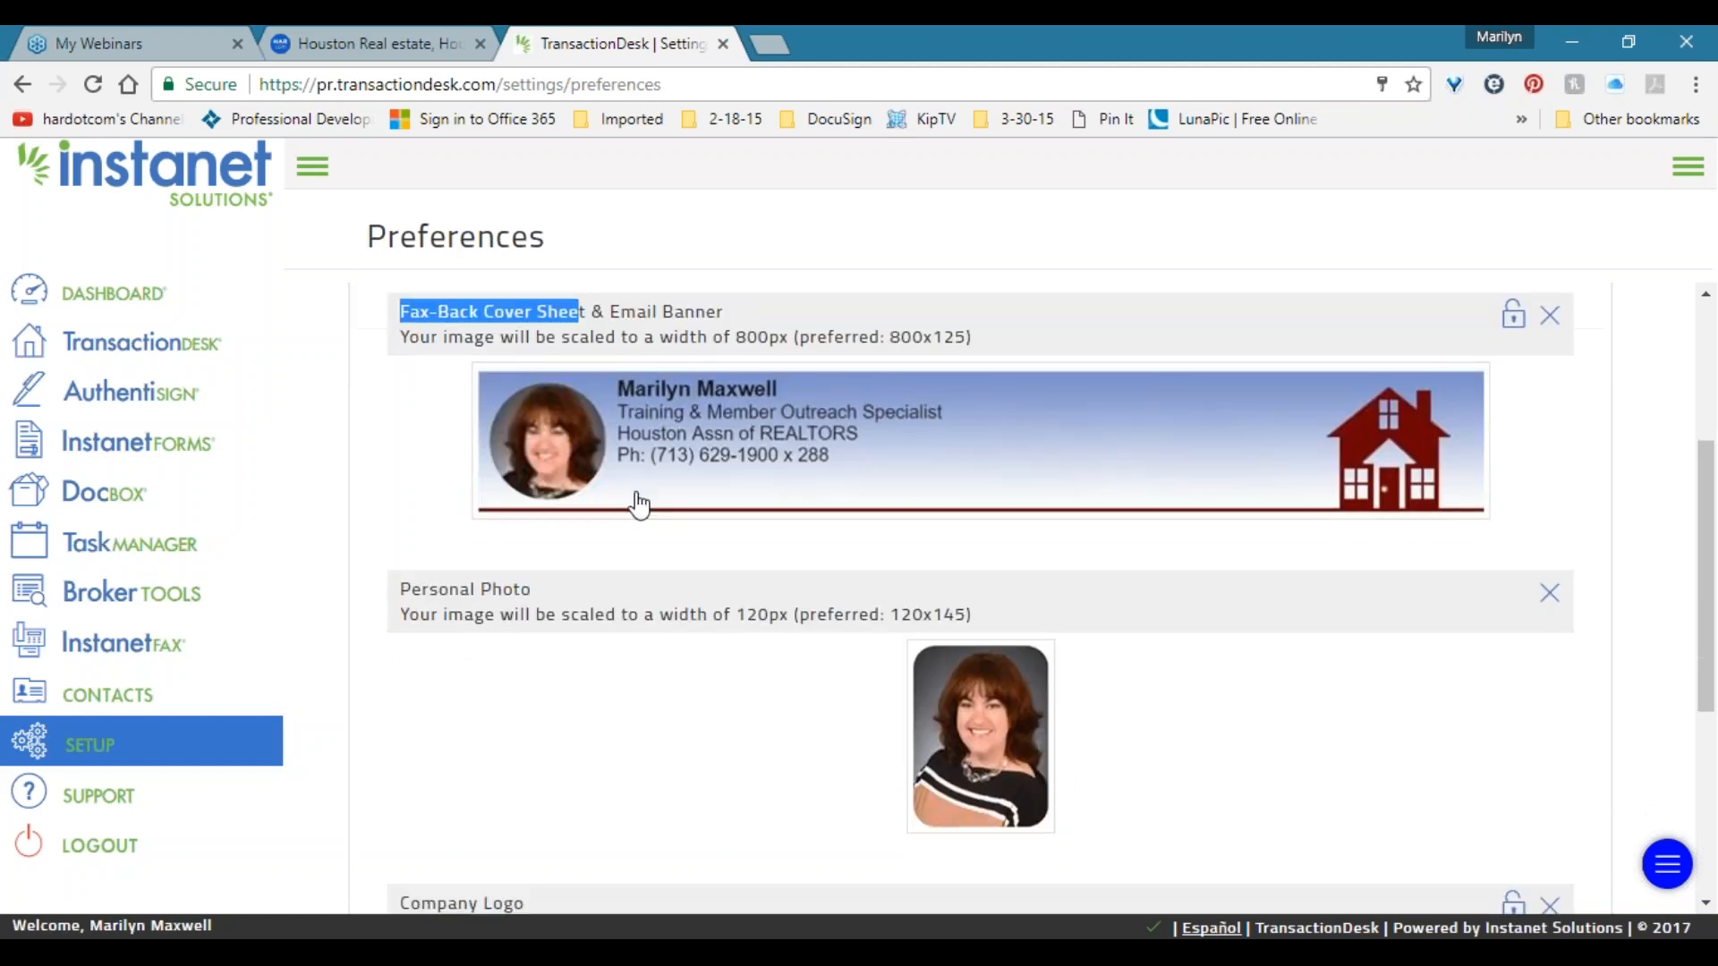
scroll(581, 478, down, 2)
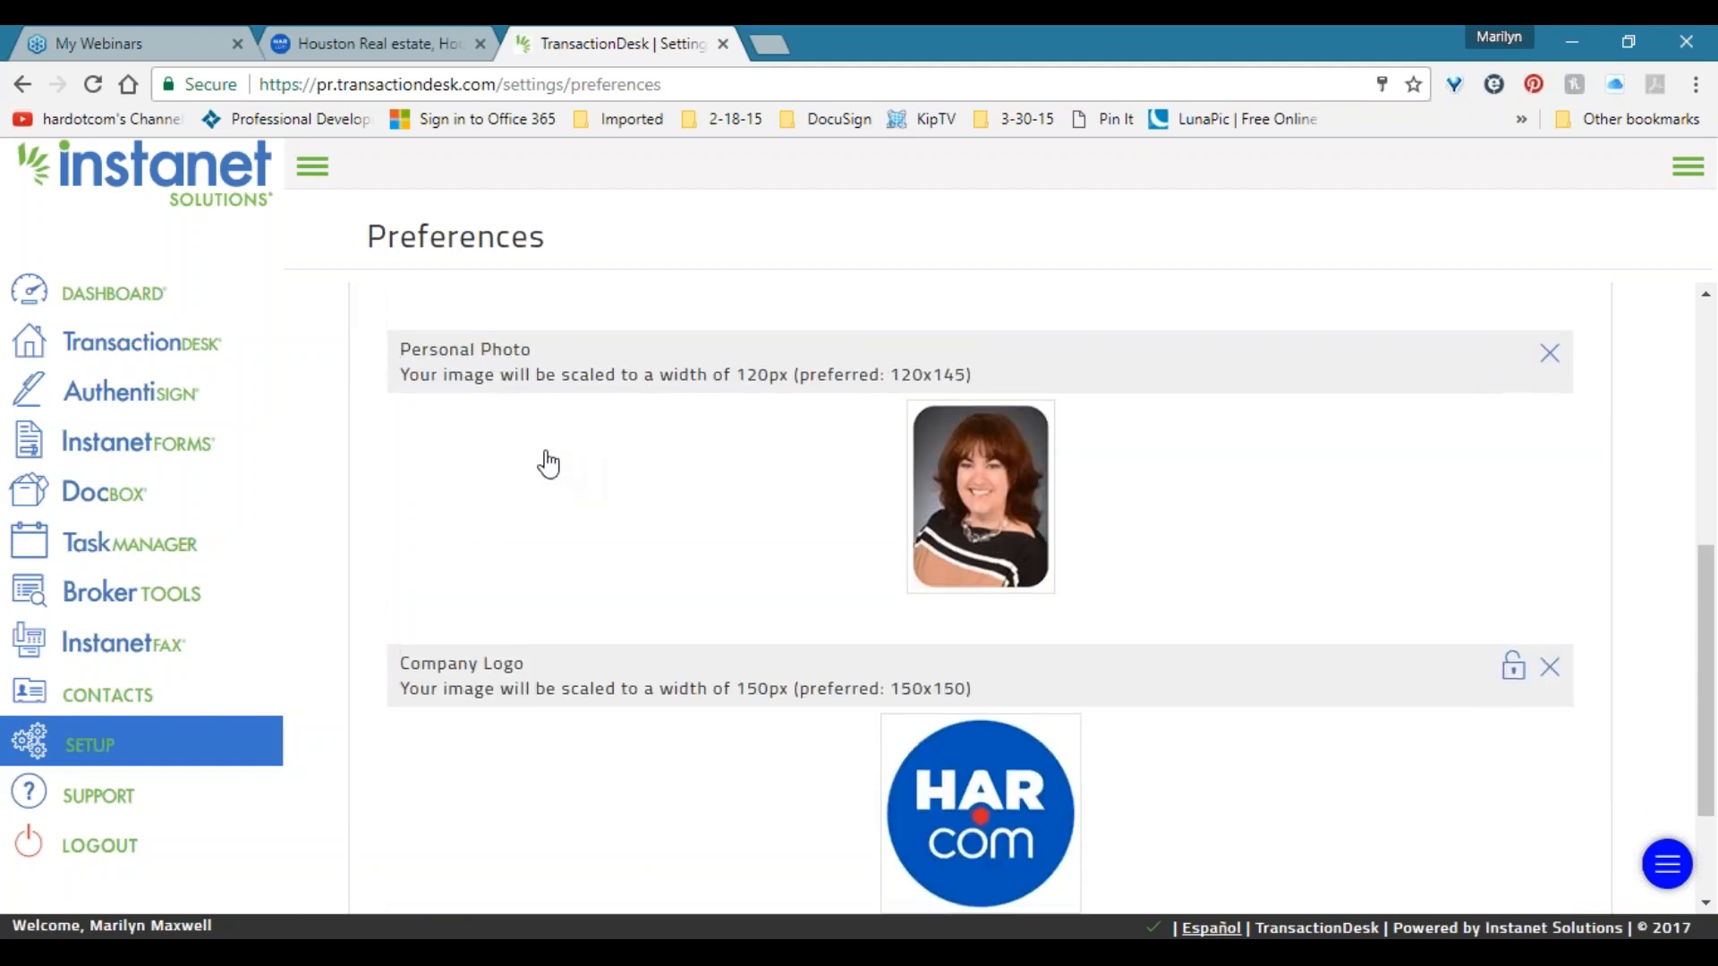
scroll(547, 464, up, 3)
Collapse the Branding section, return to Setup Options, and highlight Checklist Manager.
click(415, 357)
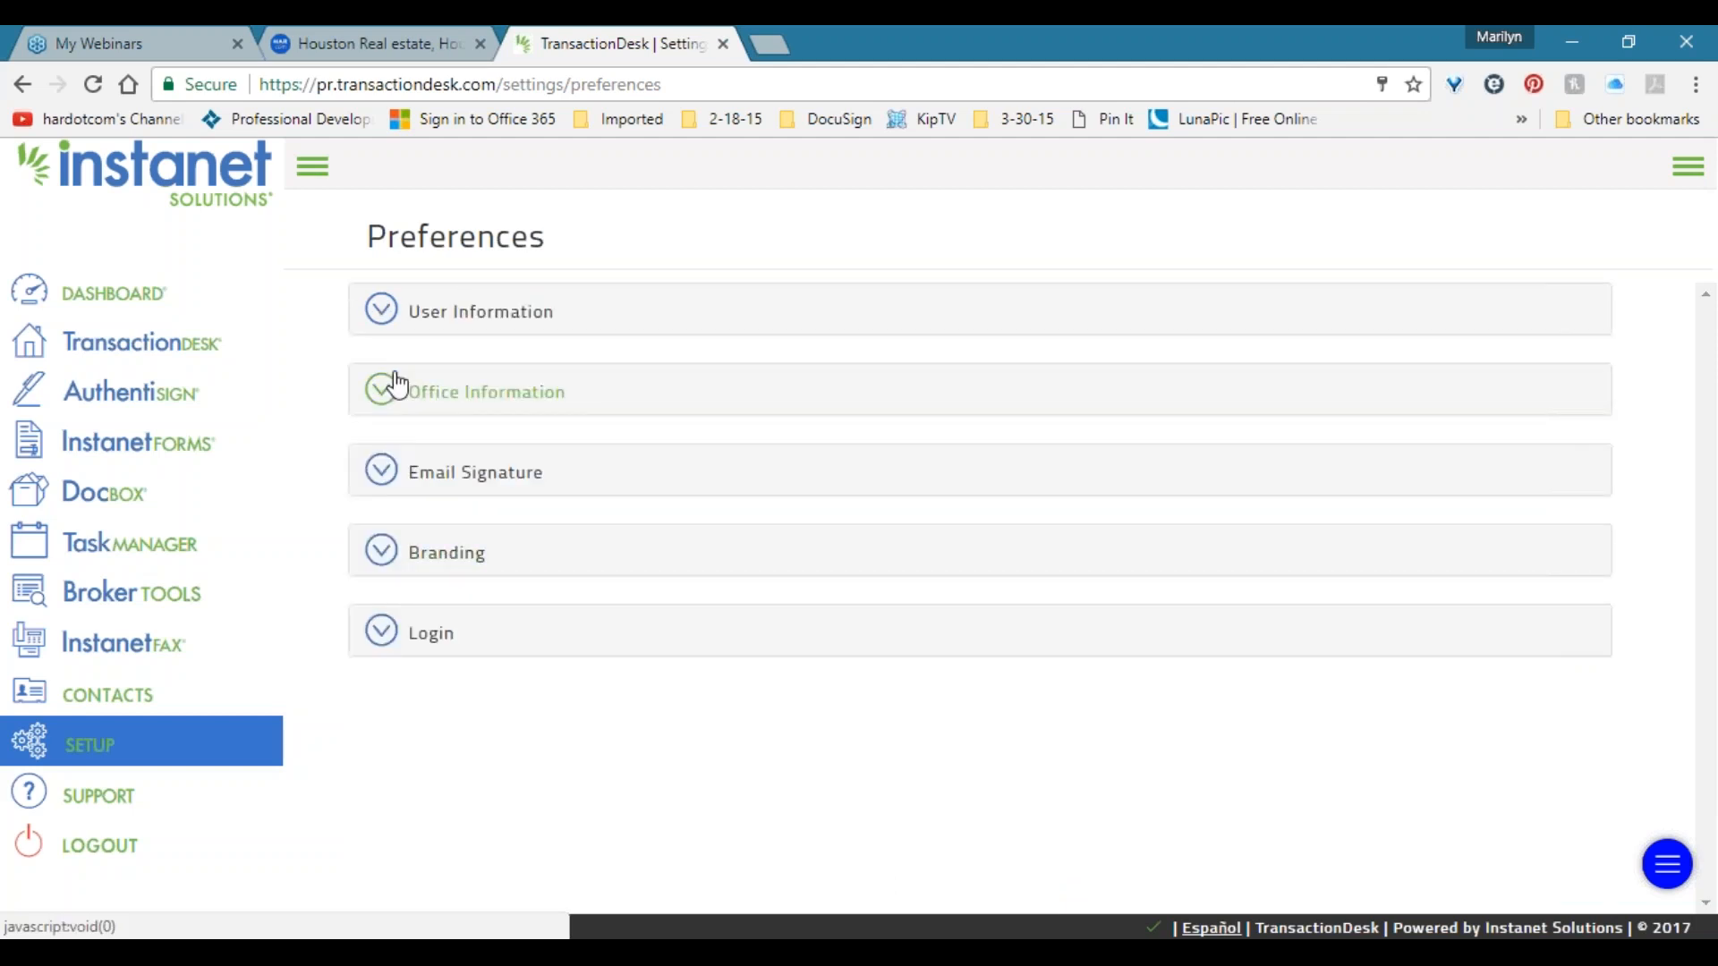
click(106, 754)
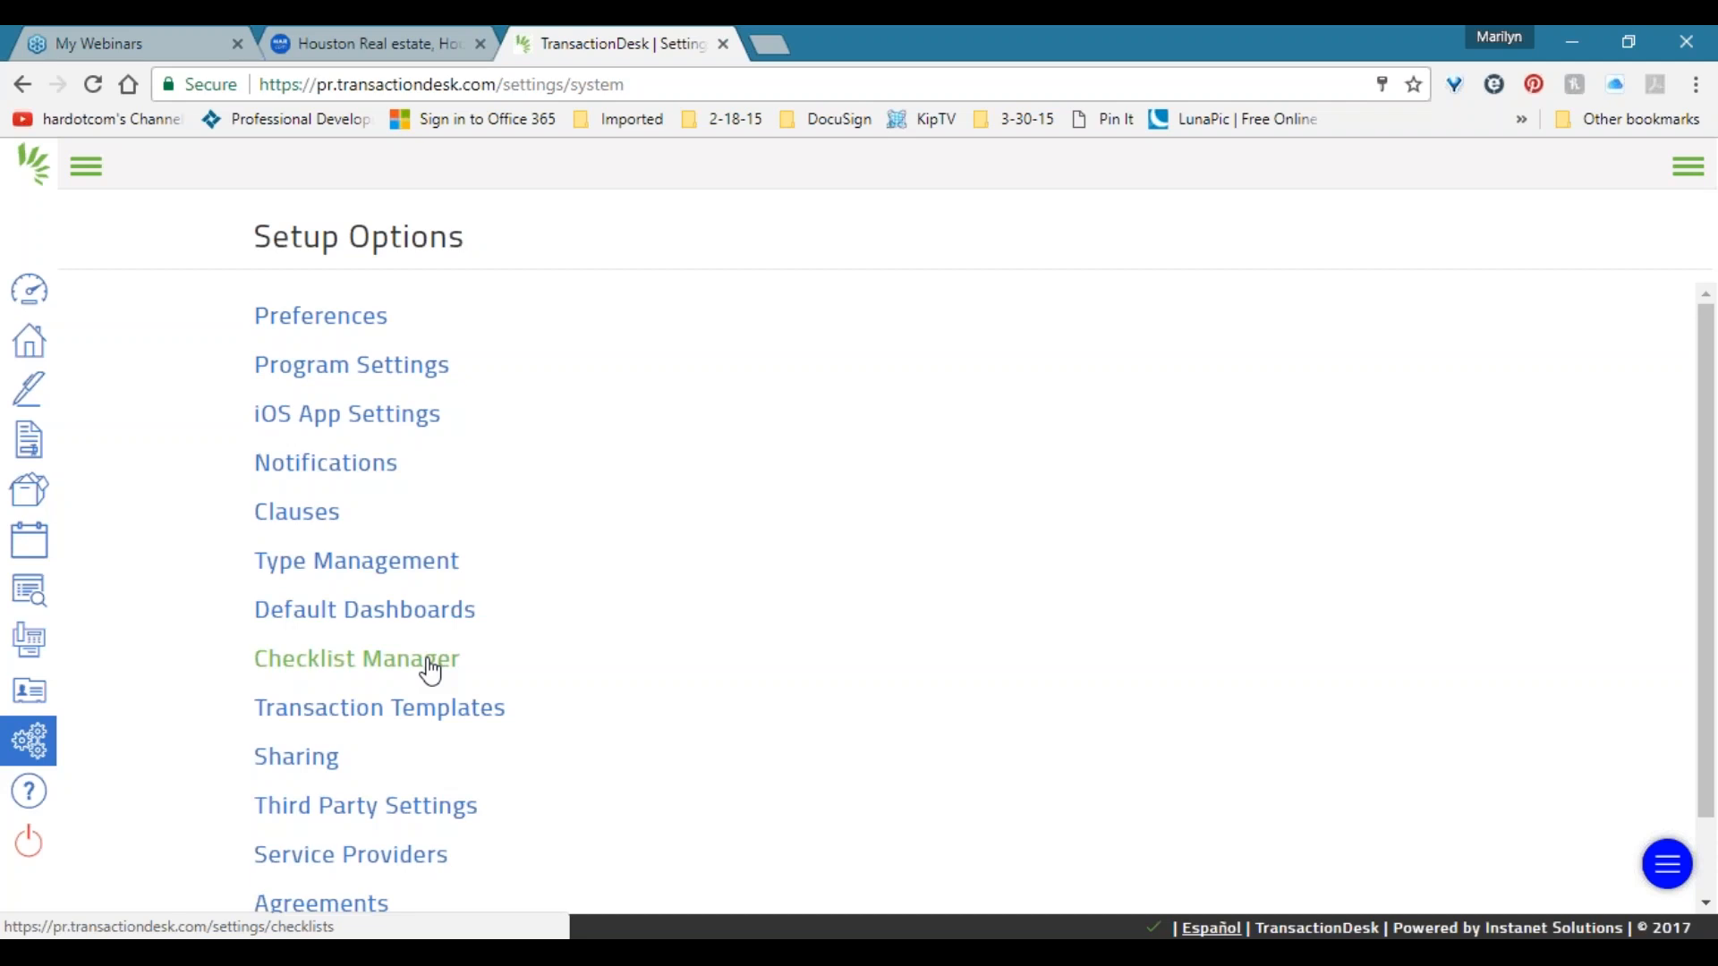
drag(462, 659, 259, 659)
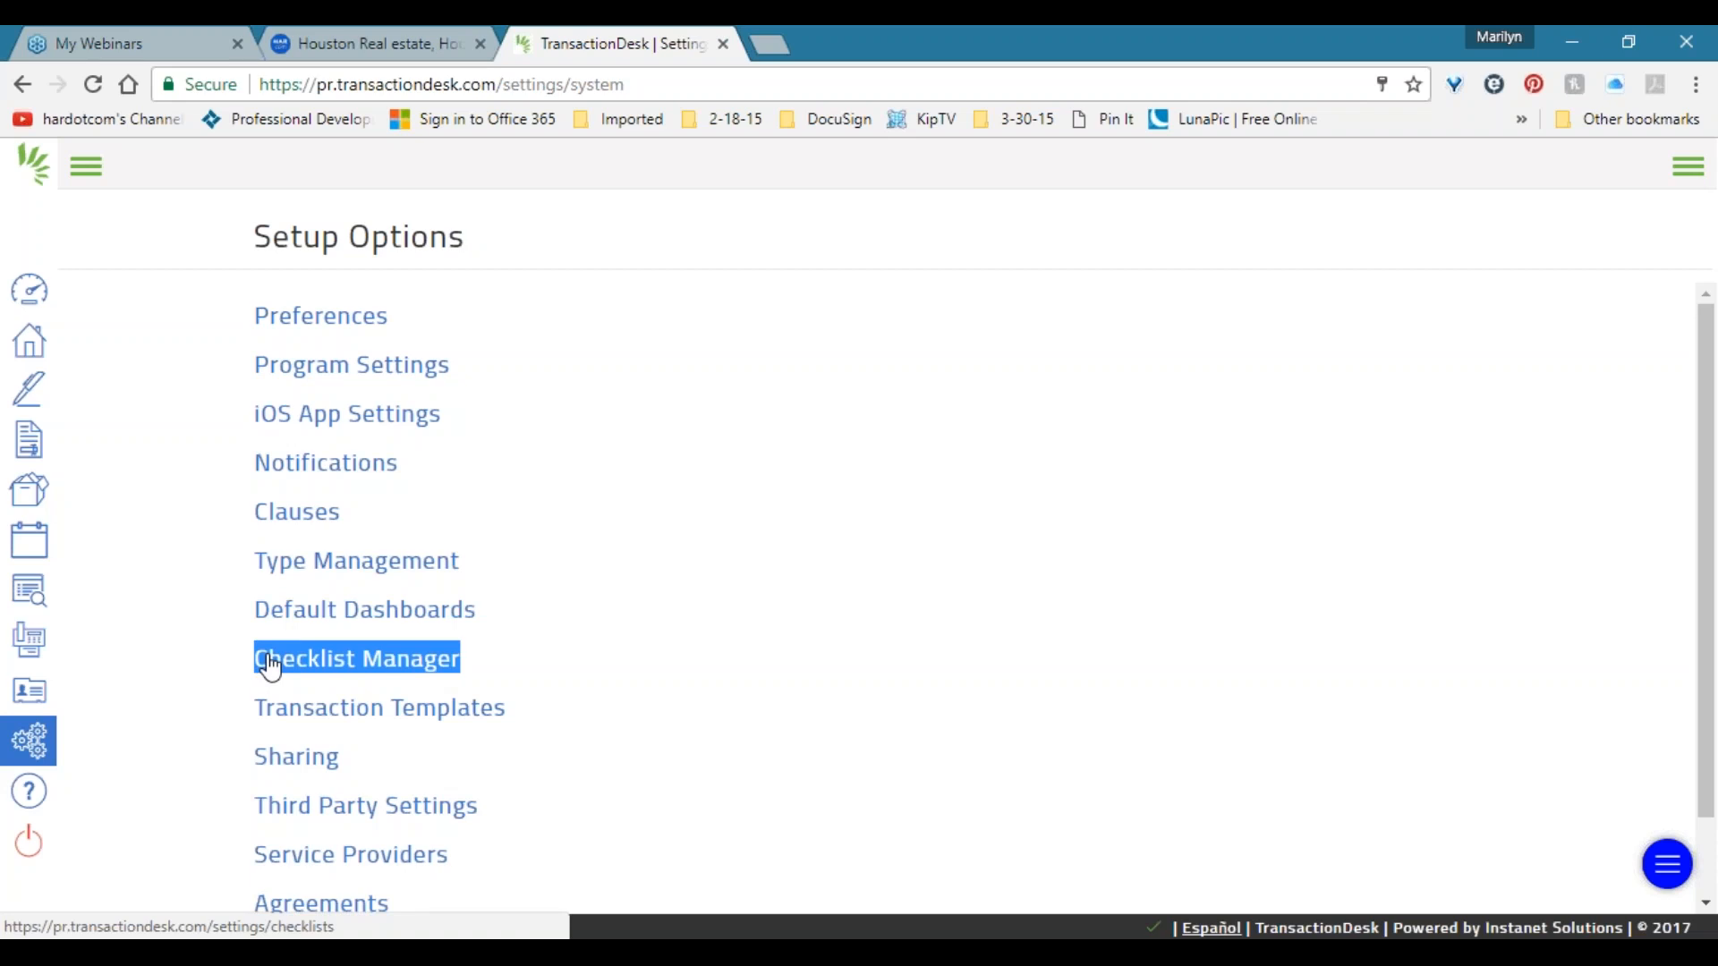
click(527, 662)
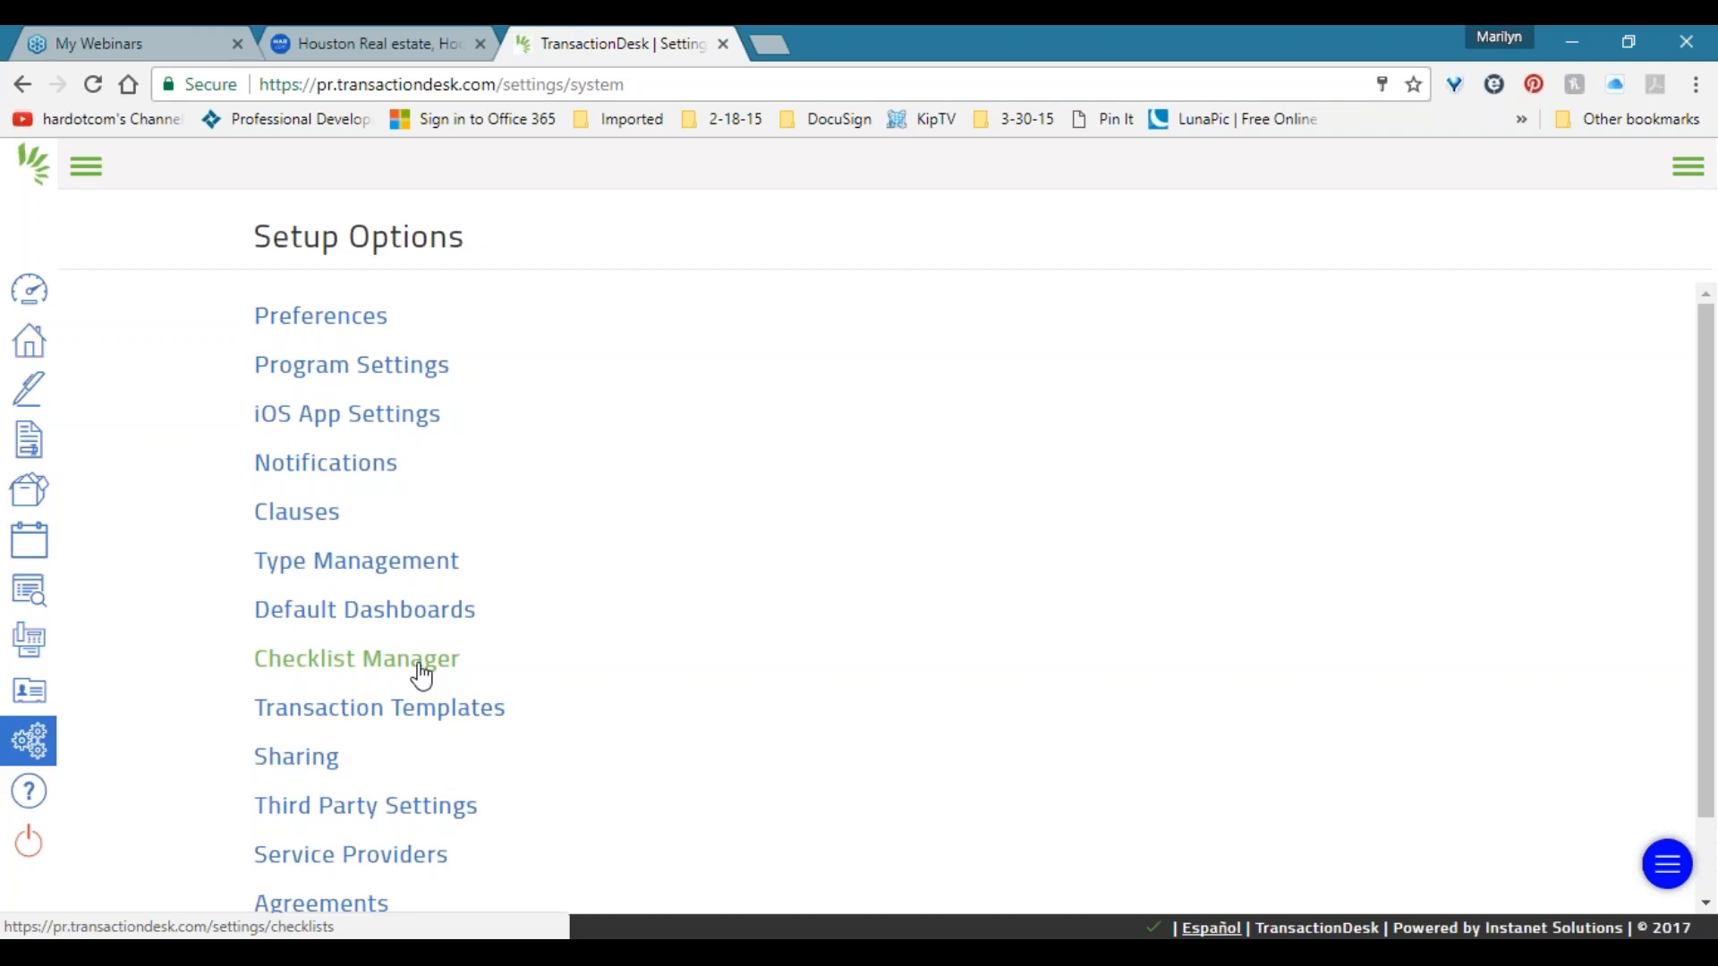
scroll(414, 660, down, 1)
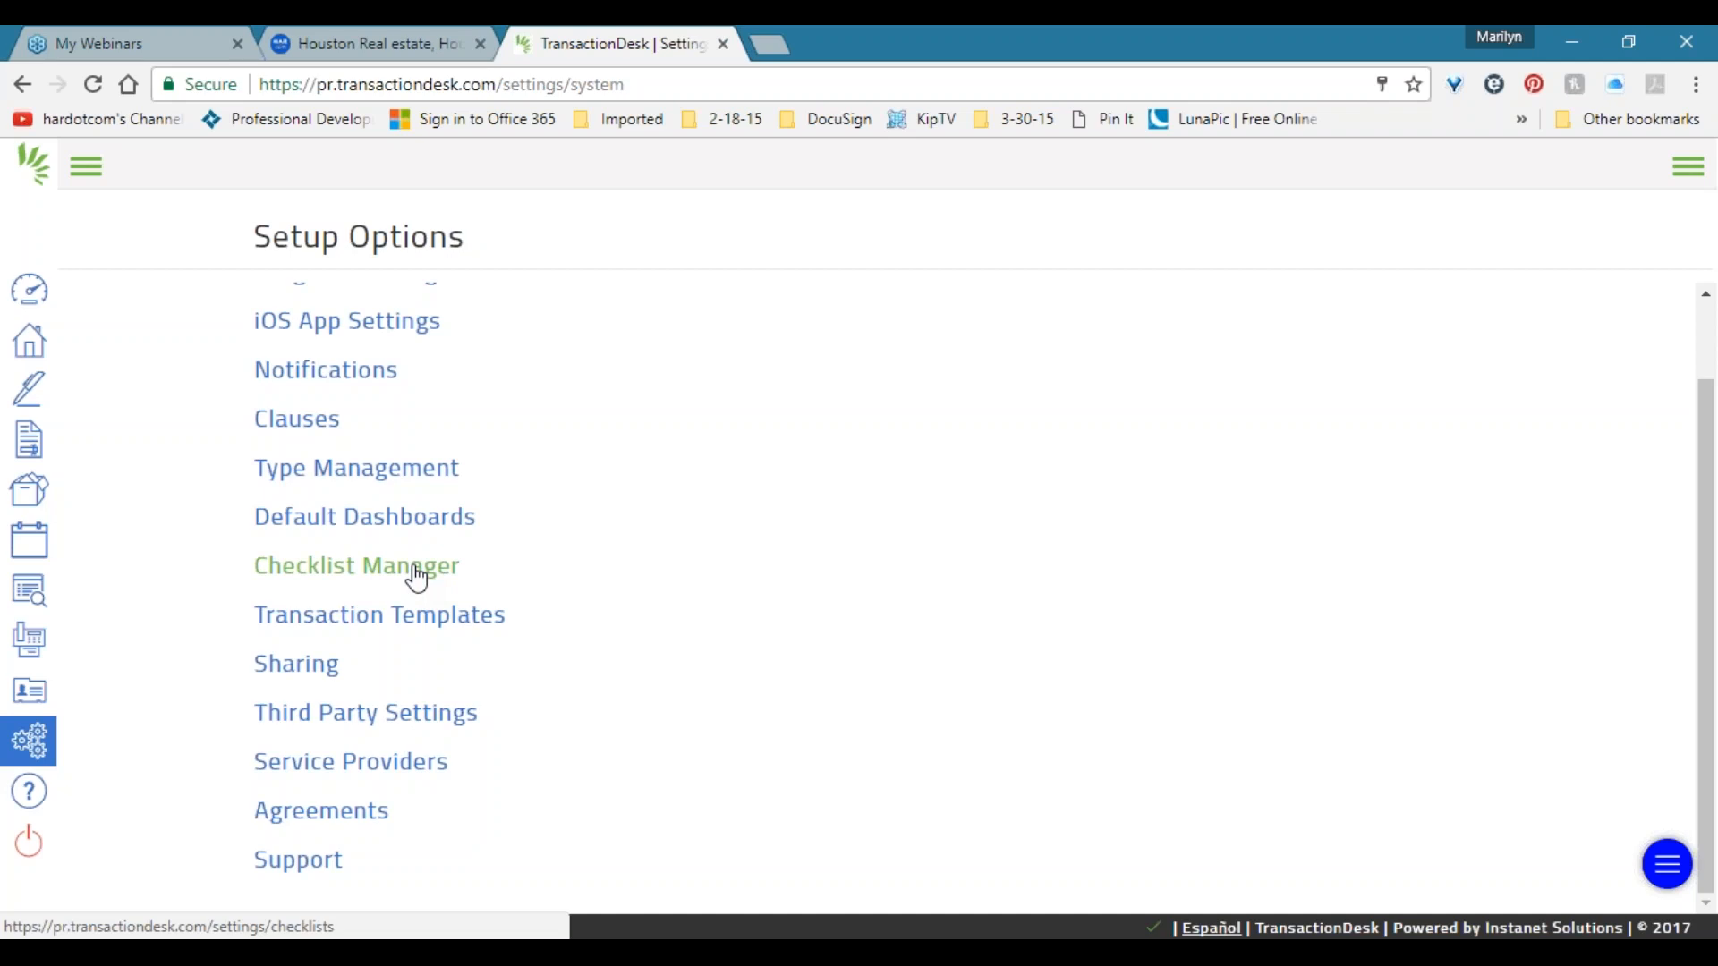
Open Transaction Templates and look over My Listing Template and Office Buyer's Template.
click(411, 624)
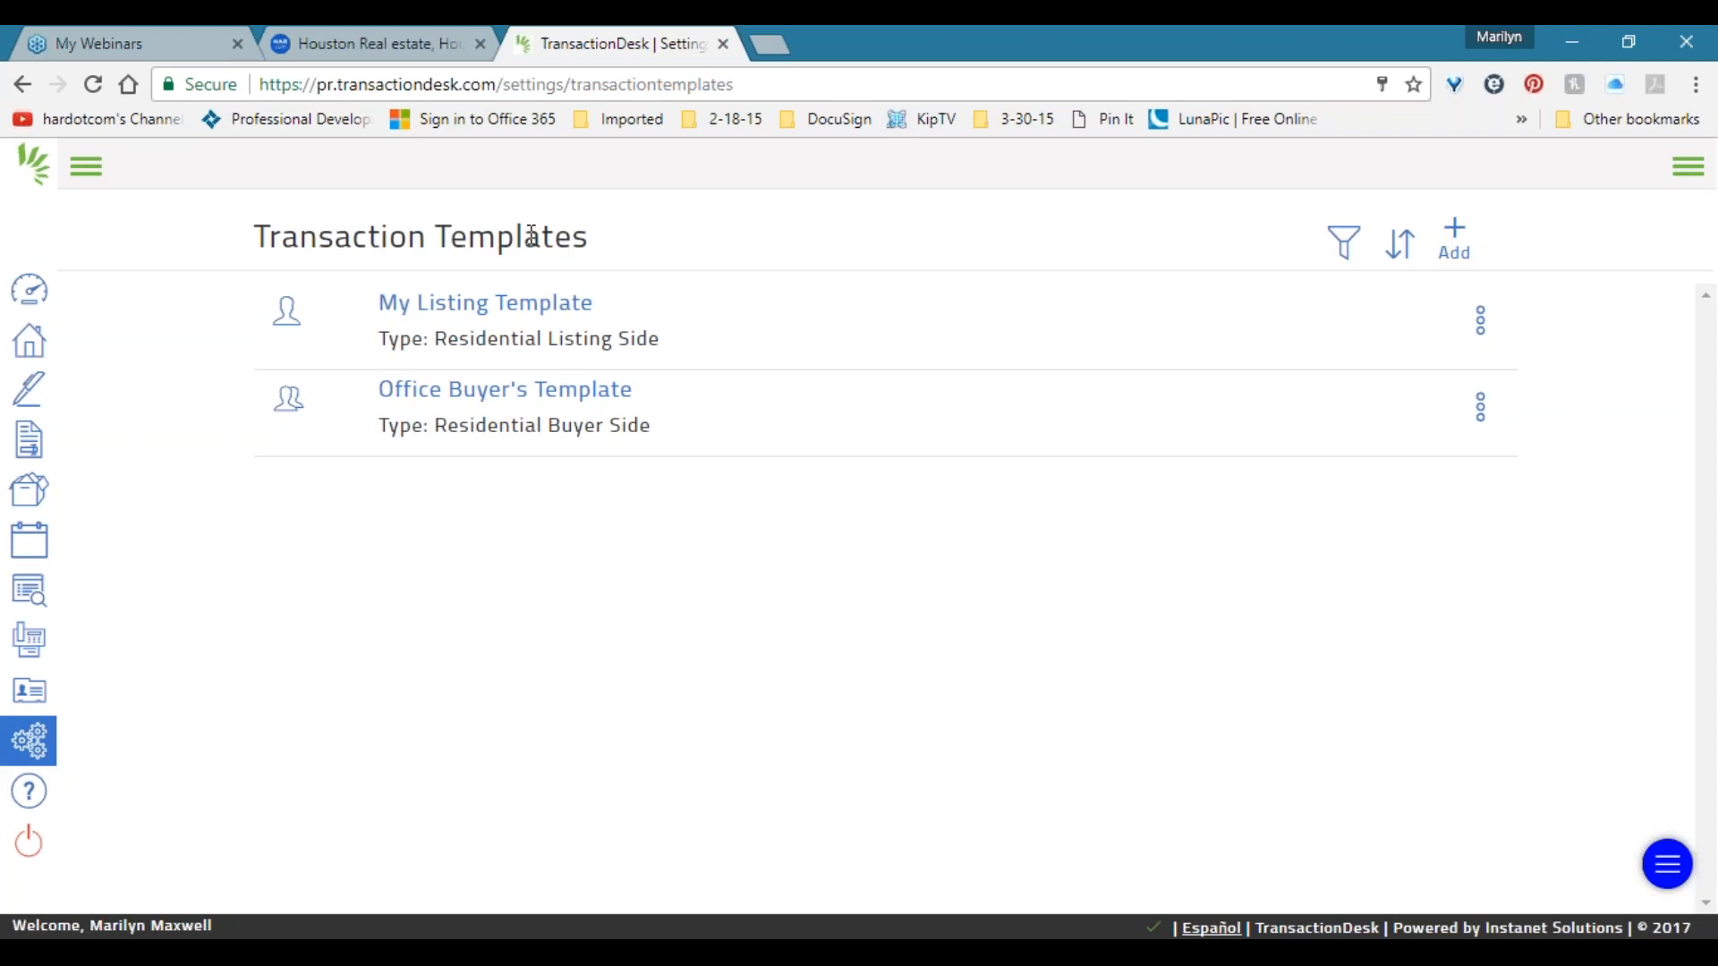
drag(696, 426, 365, 324)
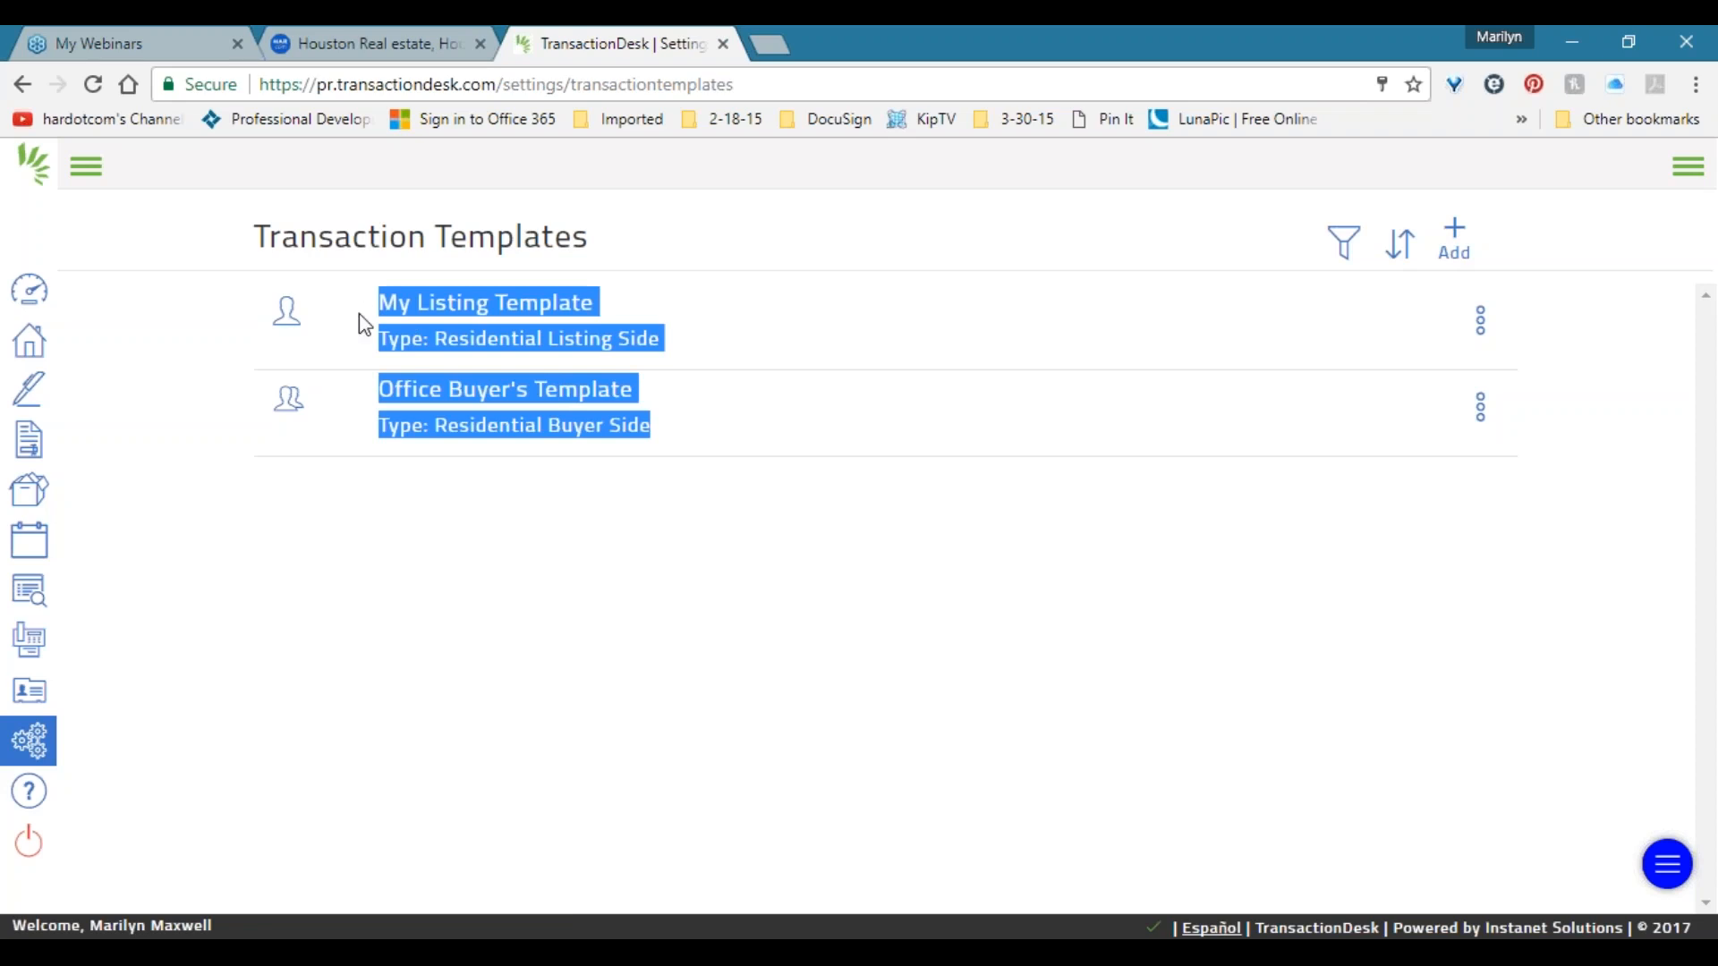
click(365, 324)
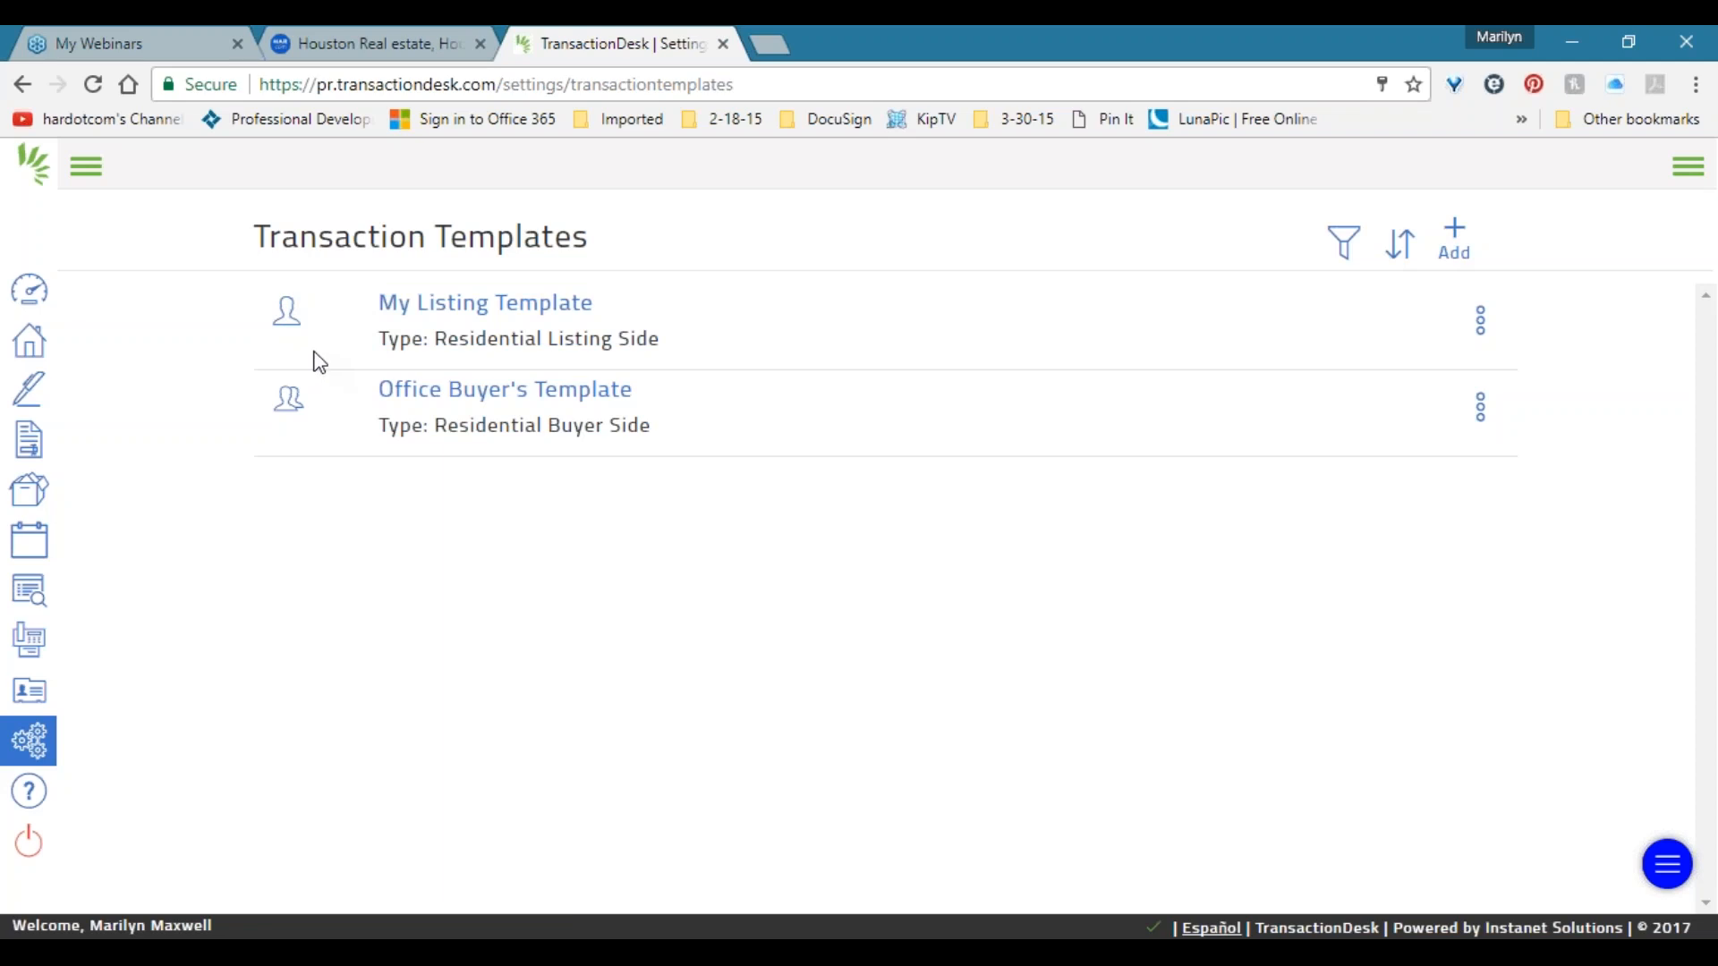
mouse_move(300, 408)
drag(594, 304, 382, 317)
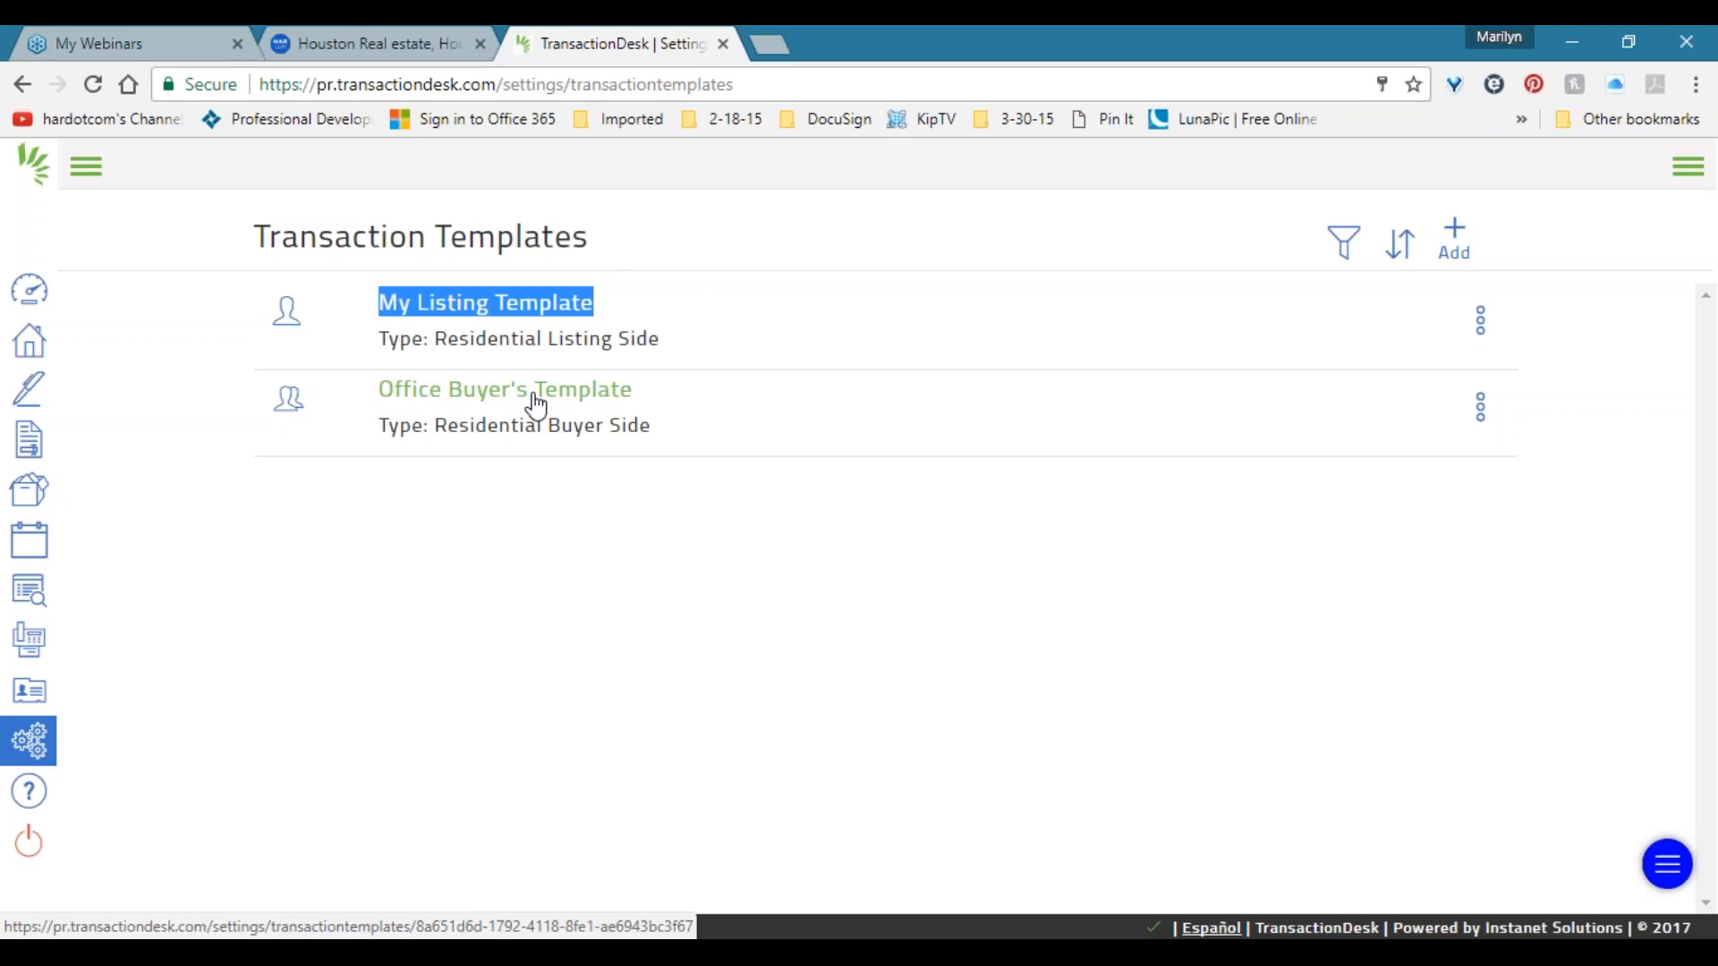
click(1453, 240)
click(825, 284)
click(815, 283)
click(819, 286)
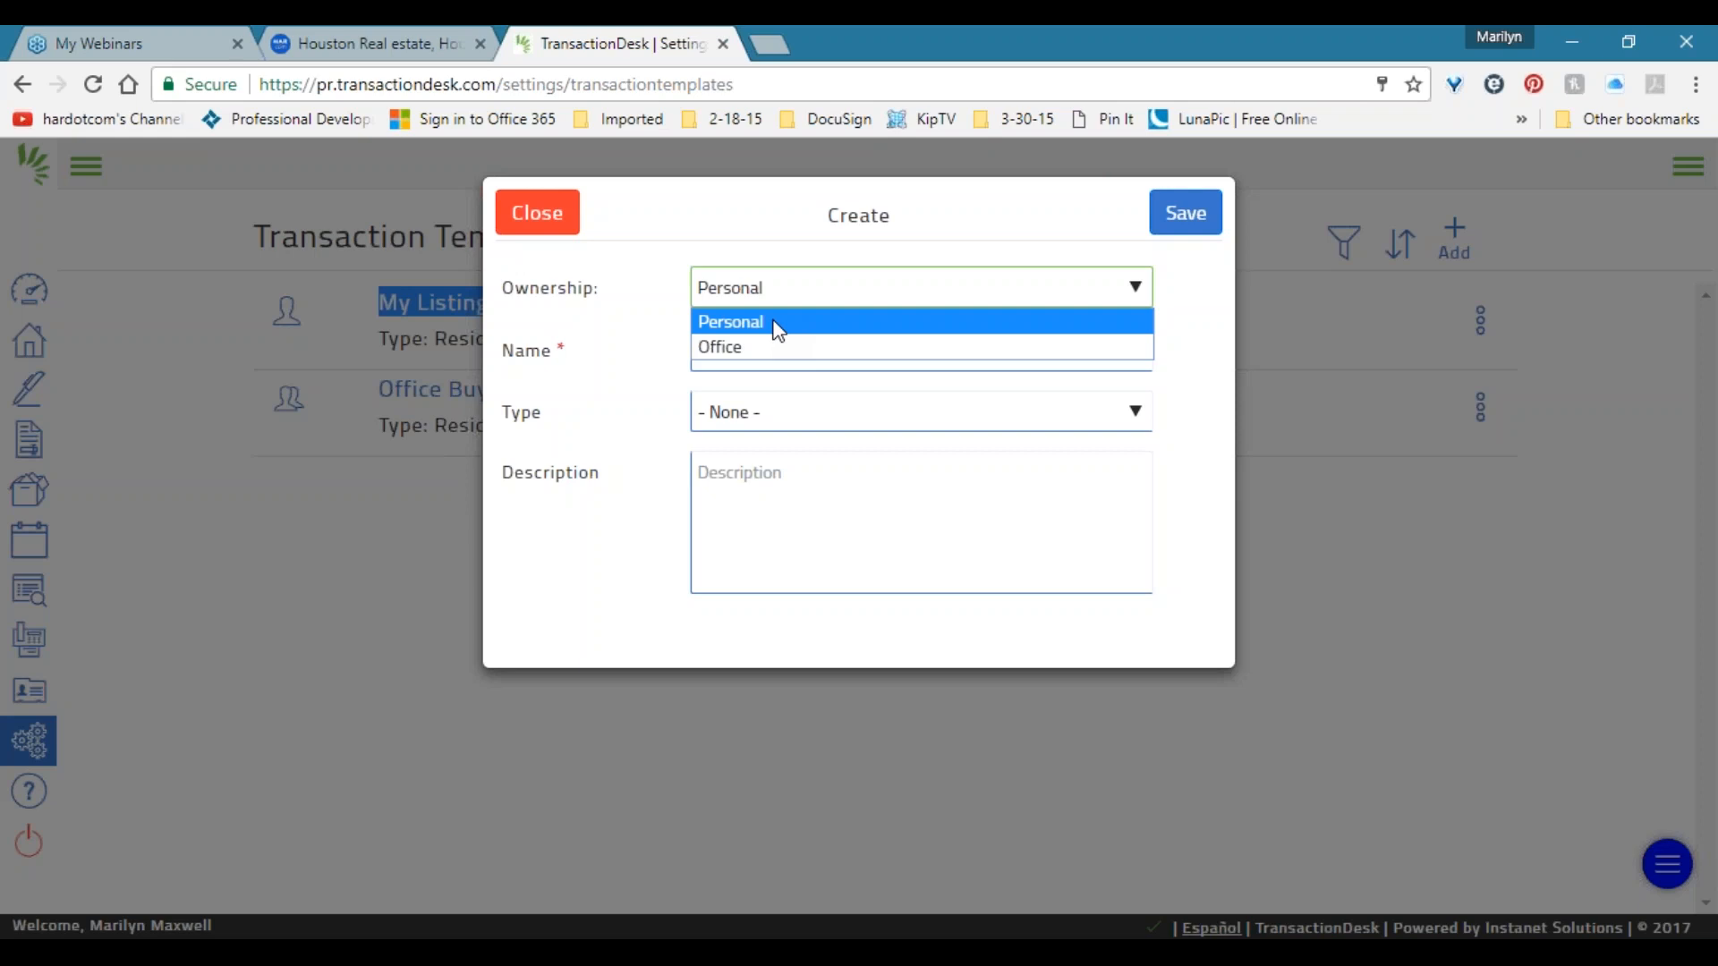
click(734, 346)
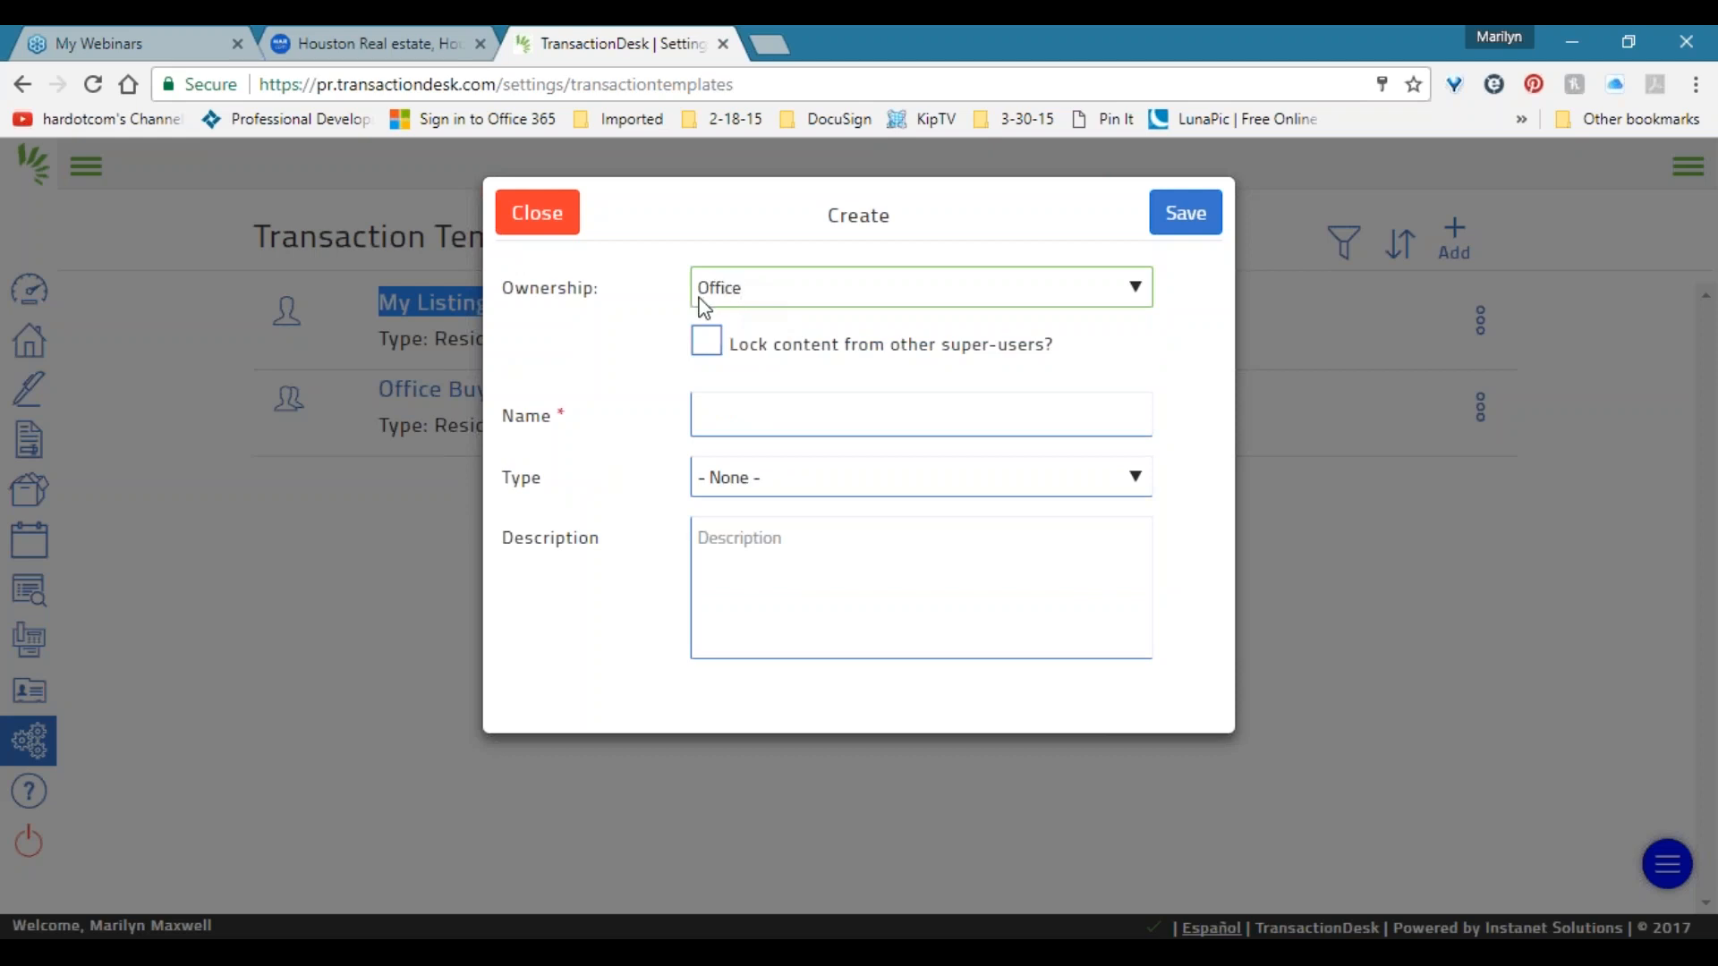
drag(1060, 351, 726, 348)
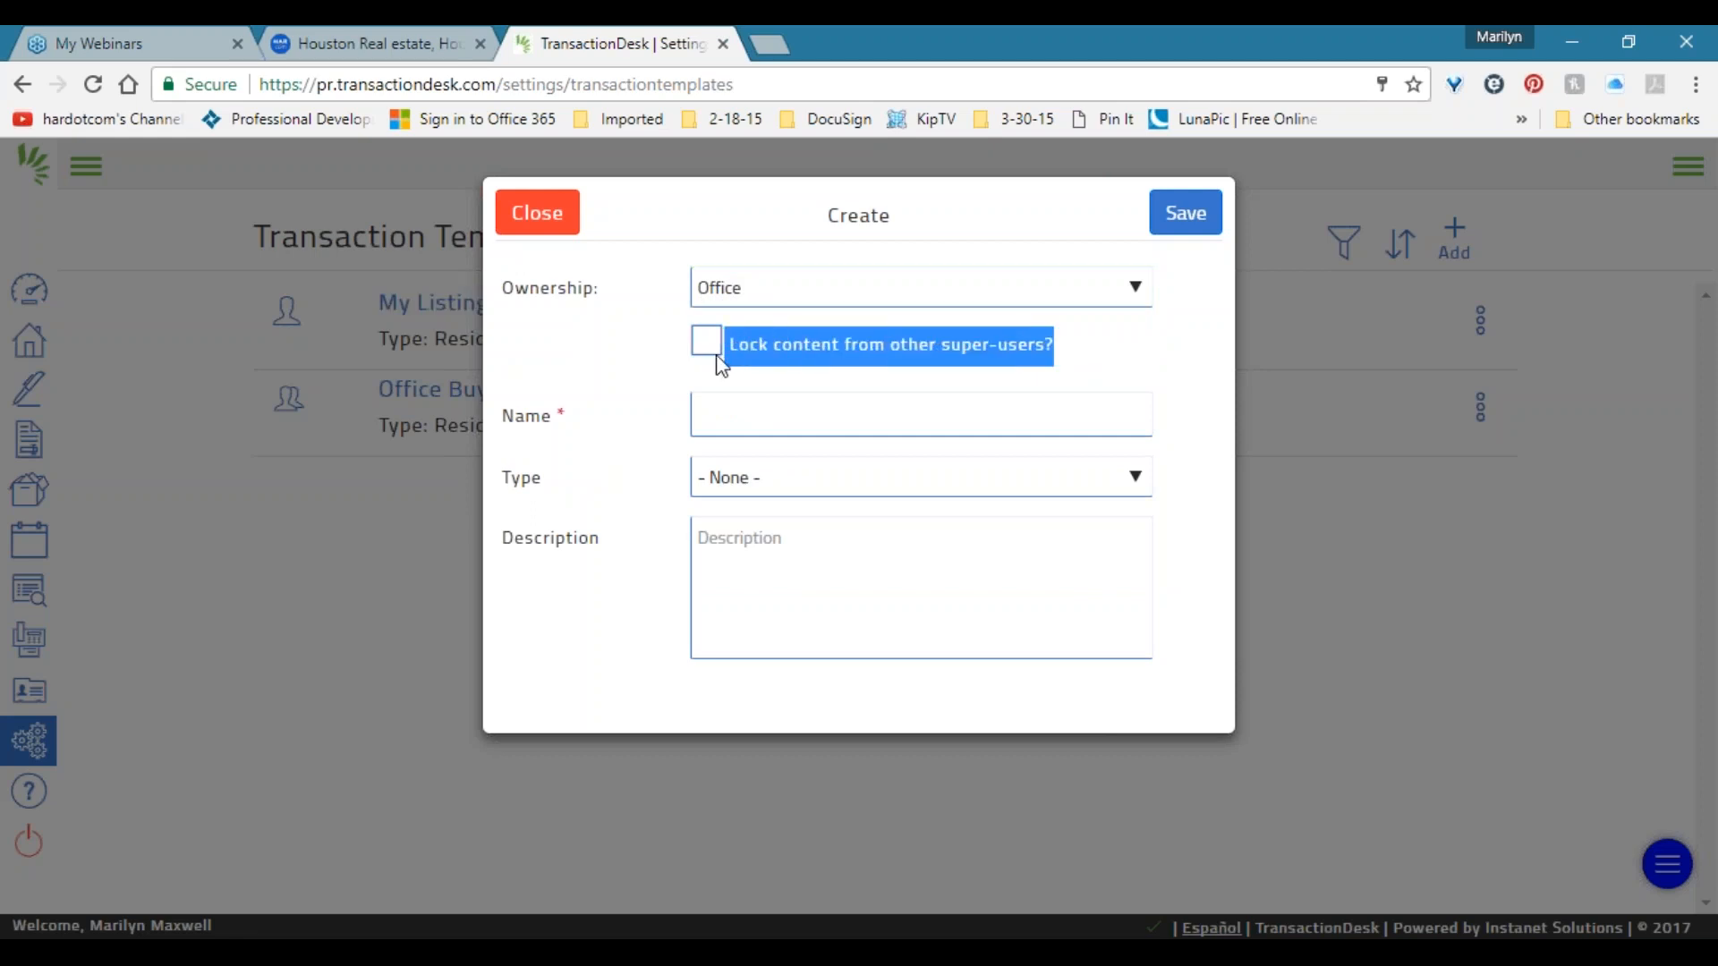
click(1041, 345)
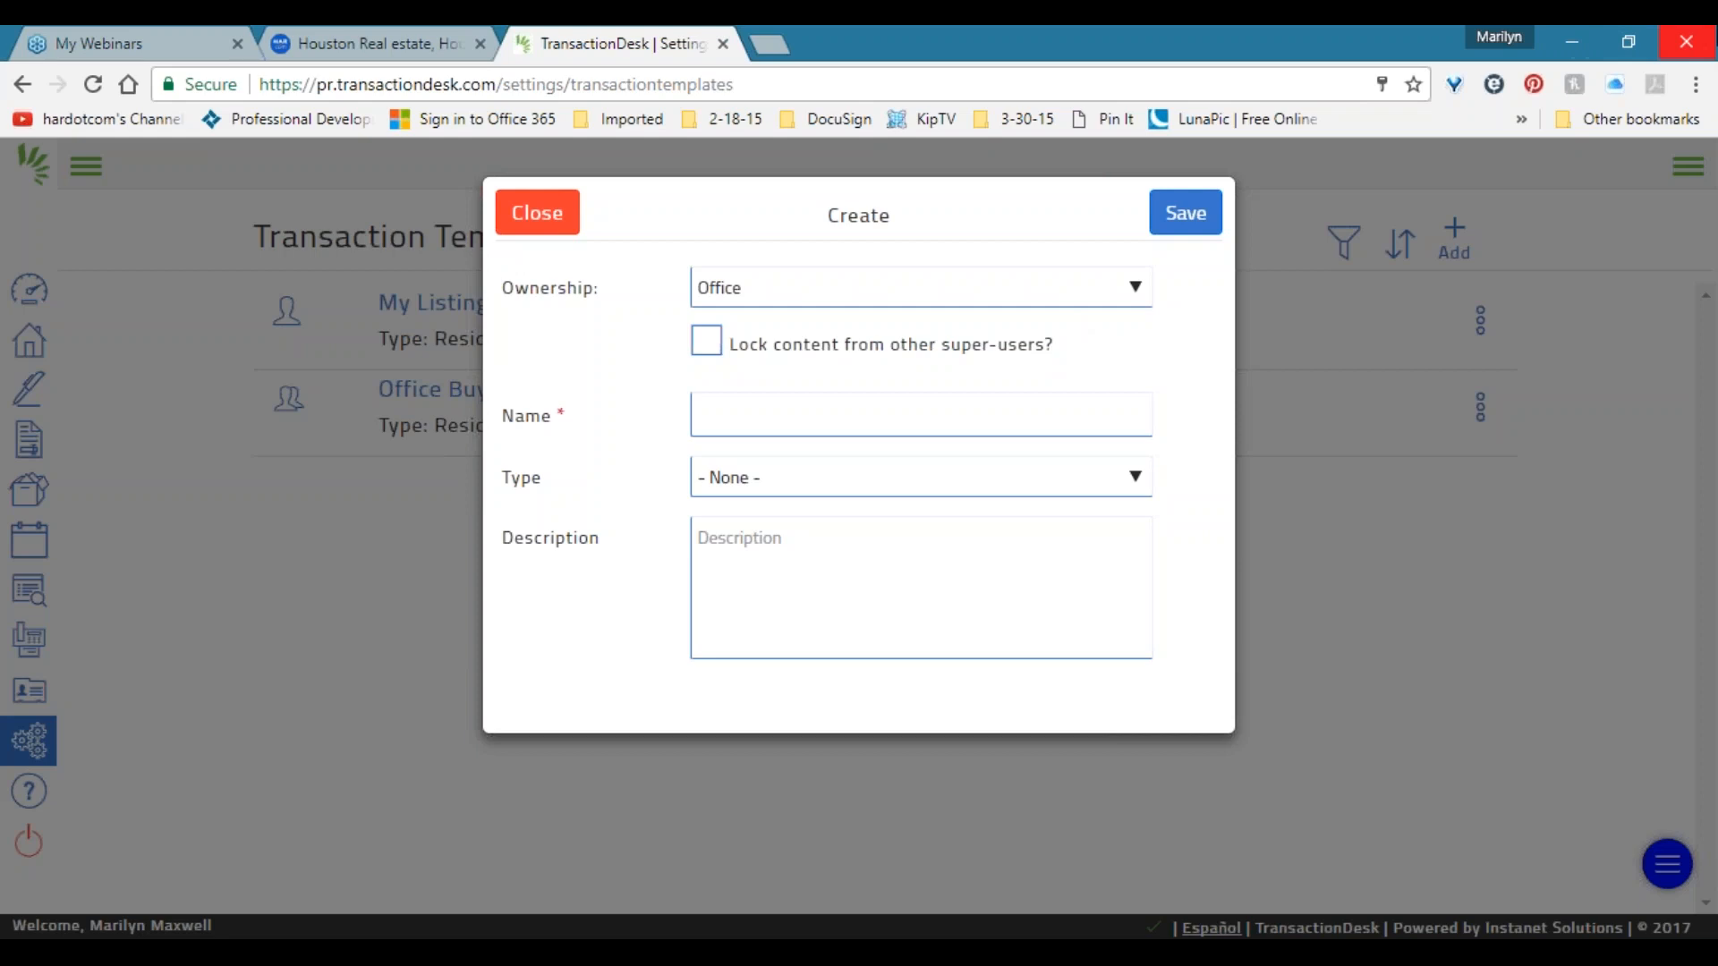
drag(1058, 346, 780, 327)
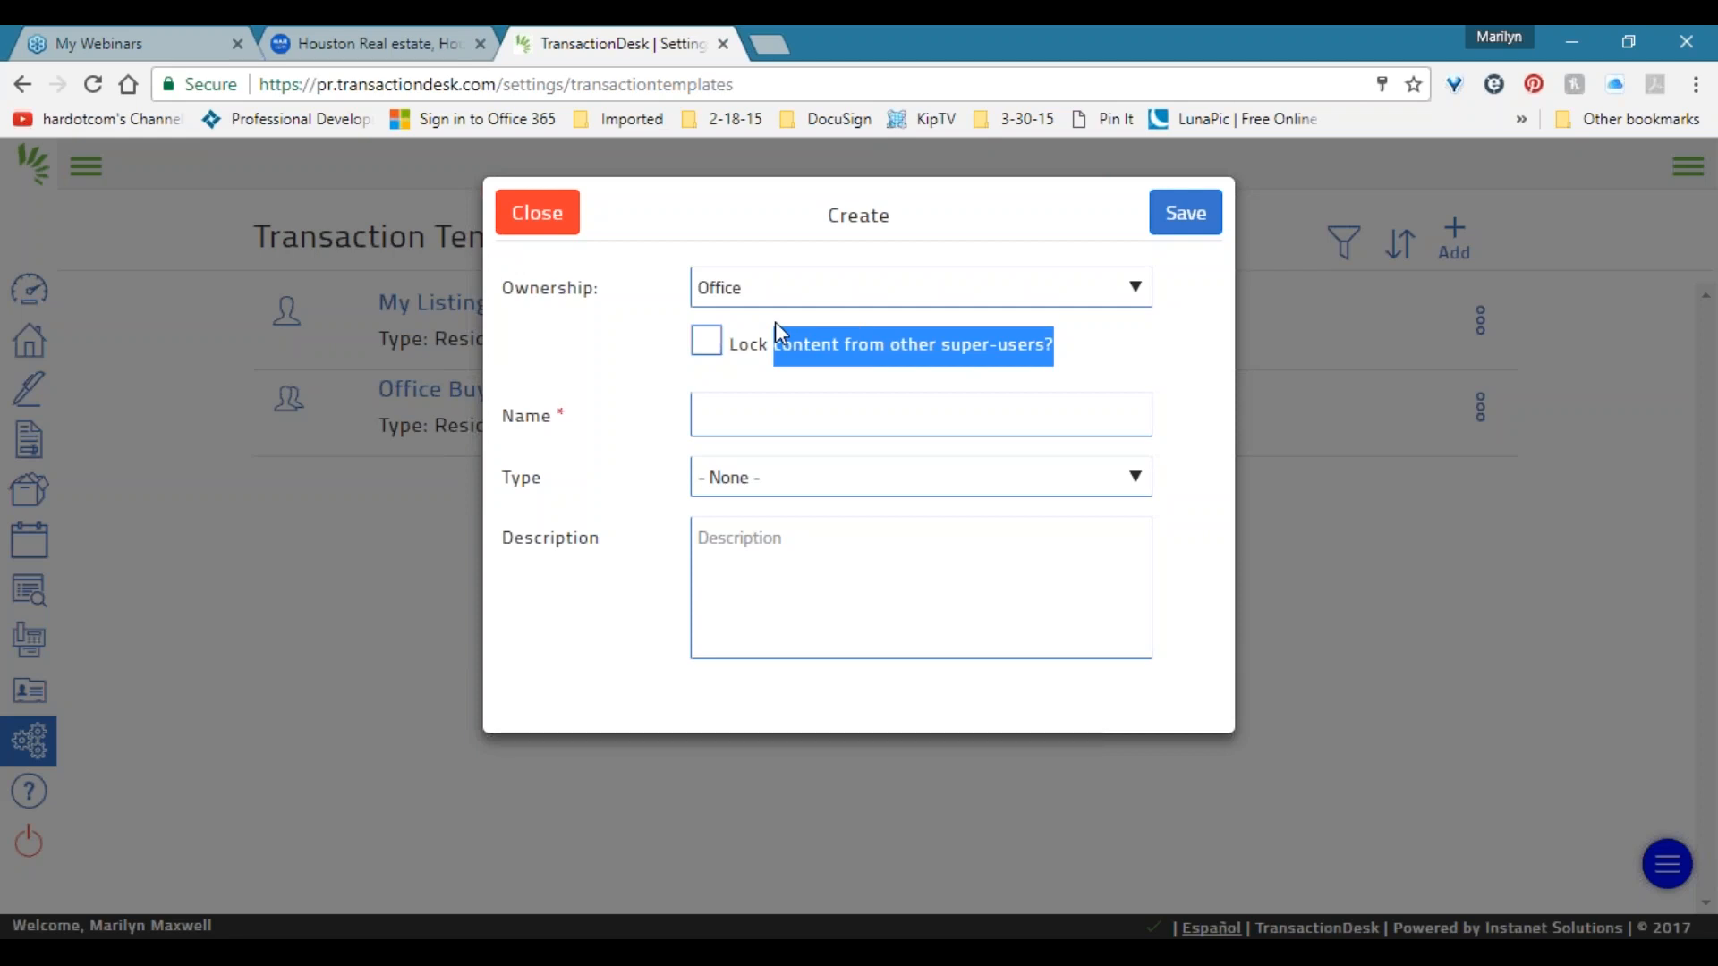
click(775, 320)
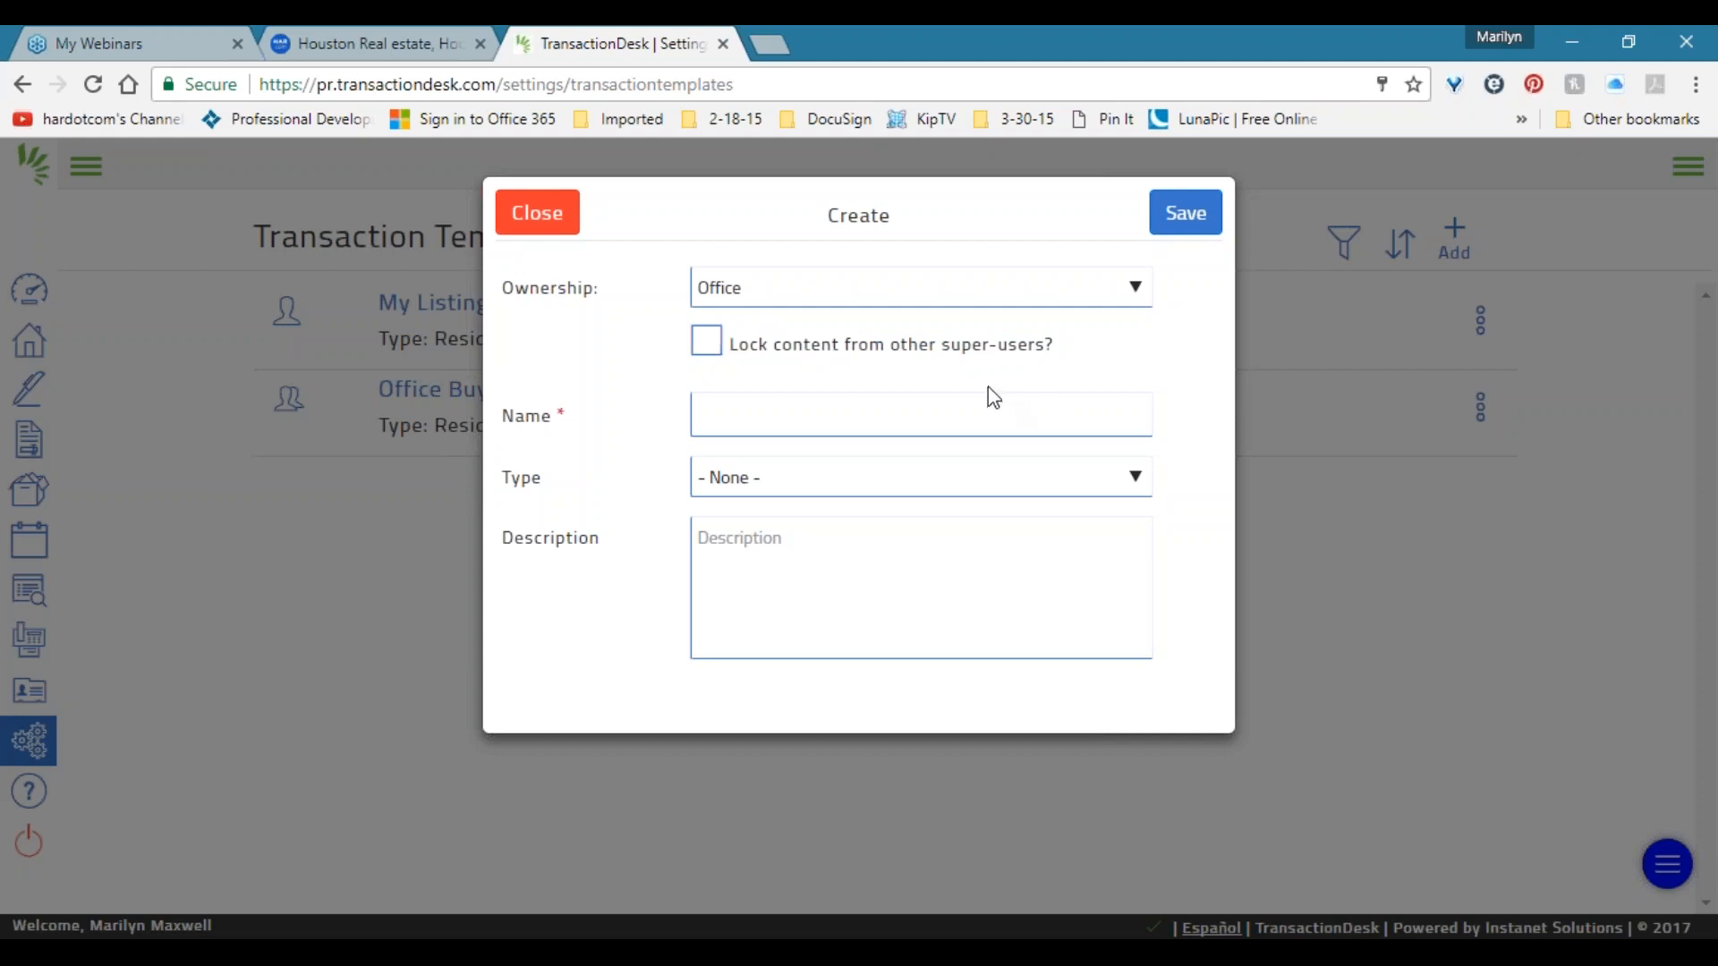
click(728, 419)
drag(822, 197, 851, 198)
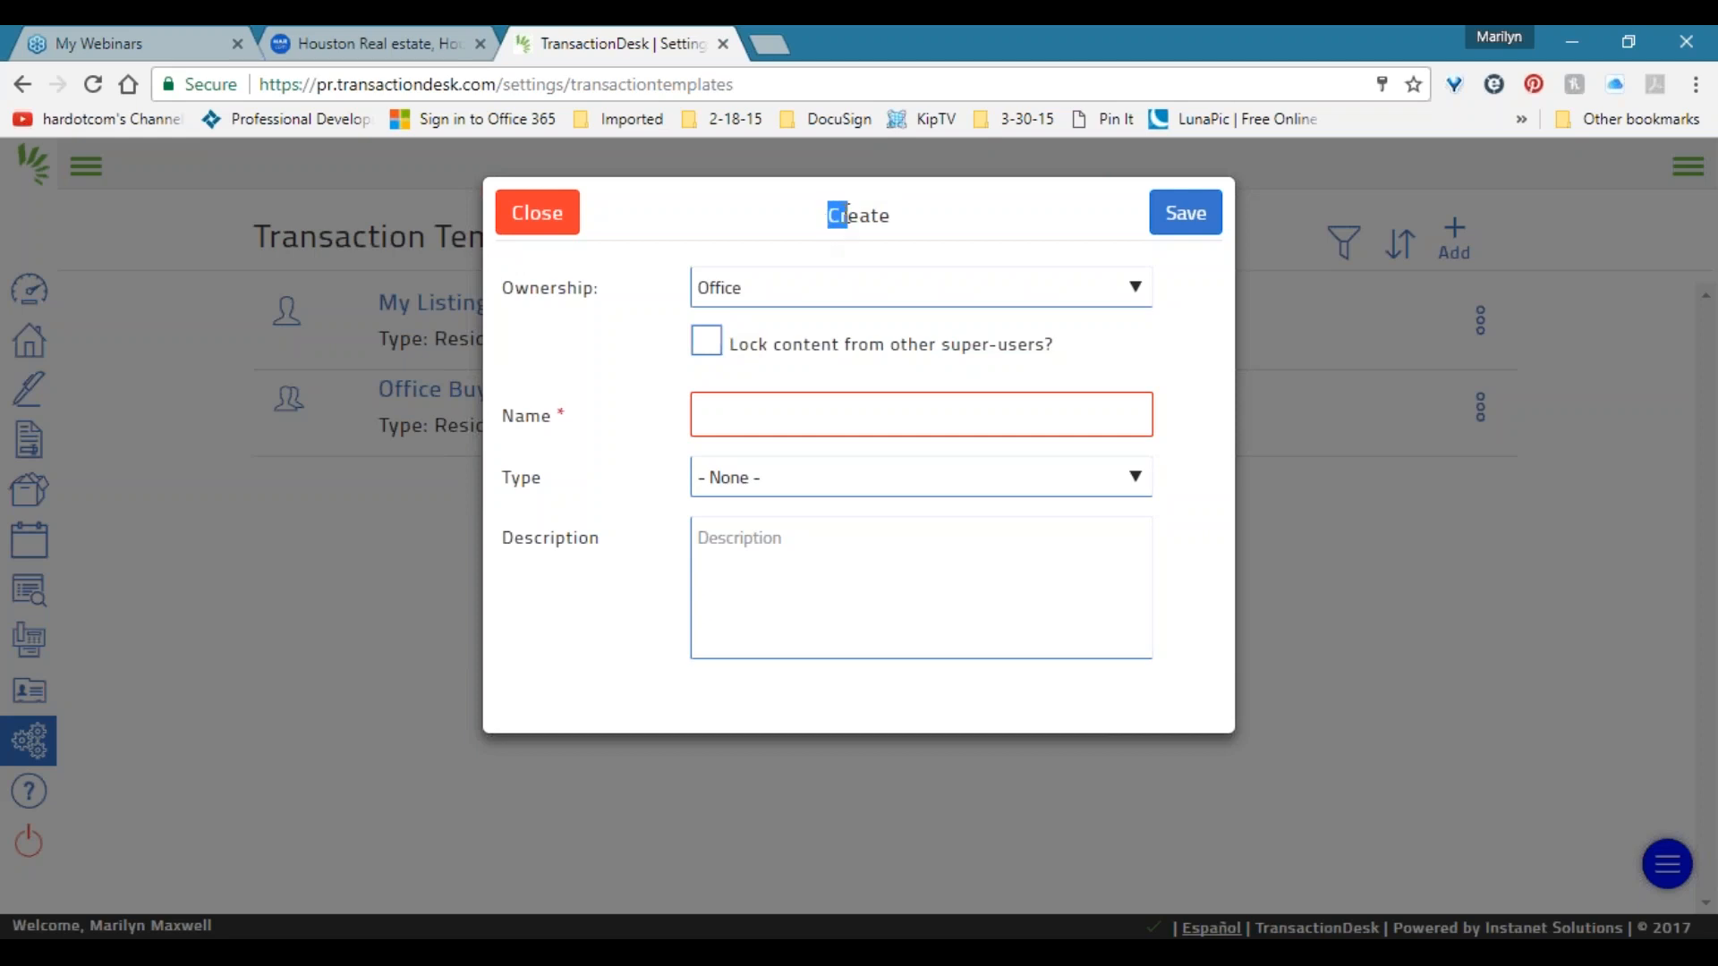
click(871, 216)
Name the new template 'Office Sample Template' and set its type to Residential Listing Side.
text(Office)
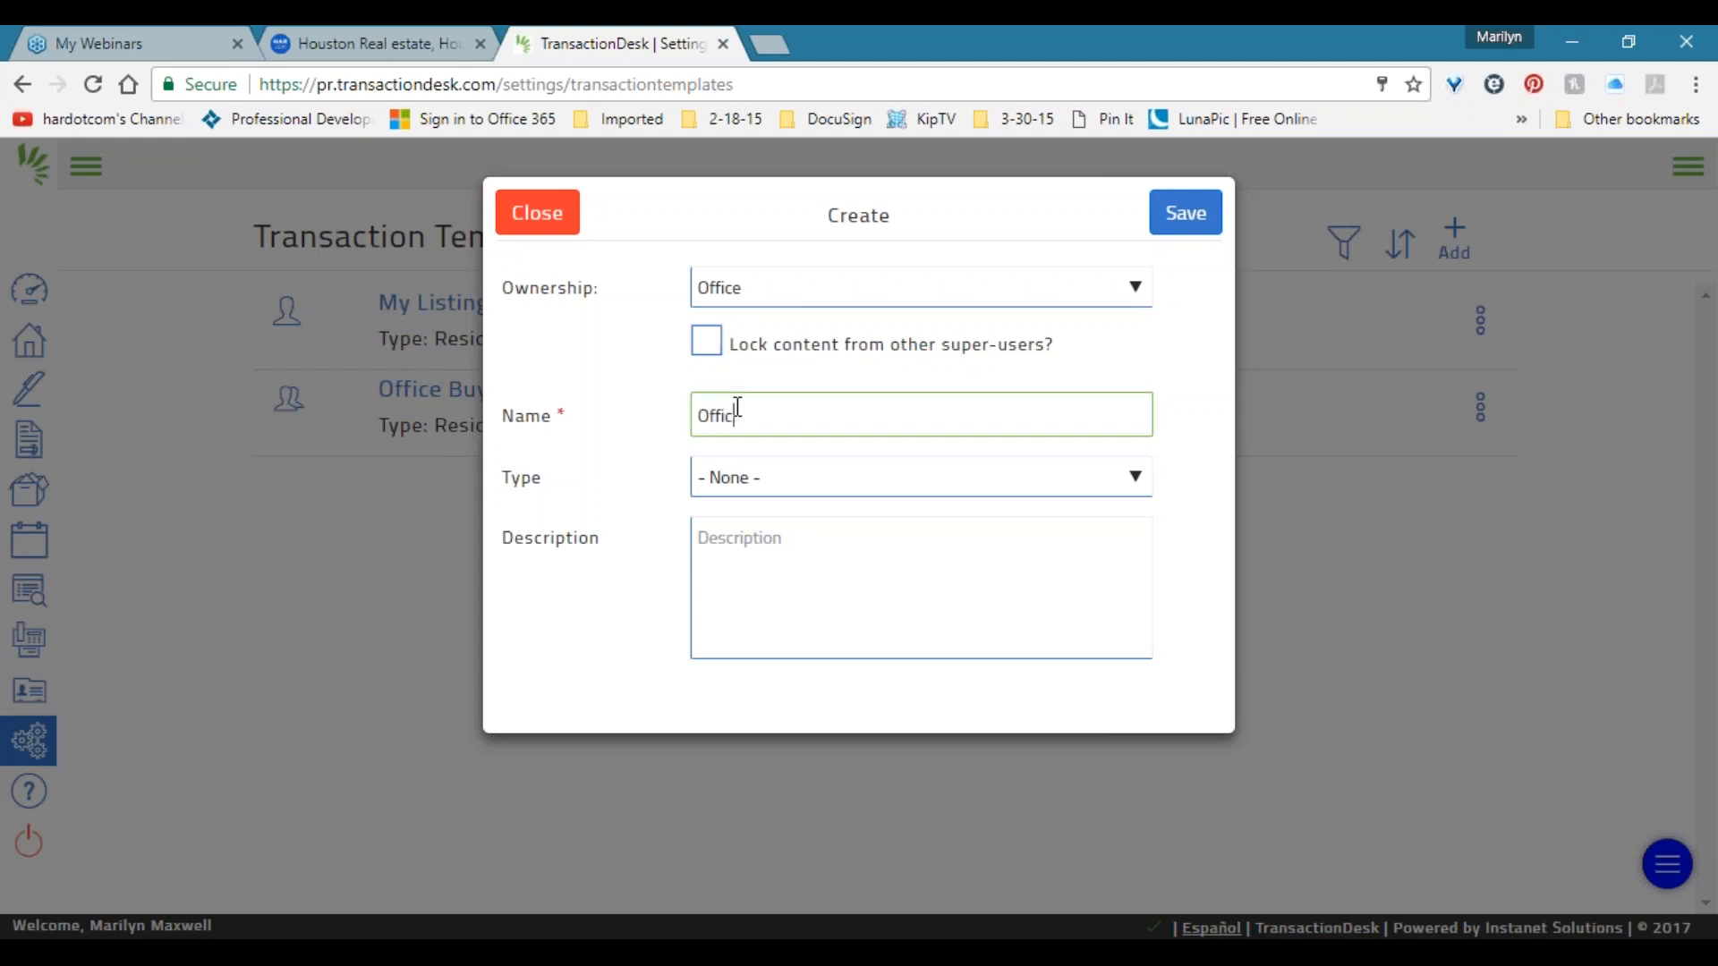
text( Sample Template)
click(744, 483)
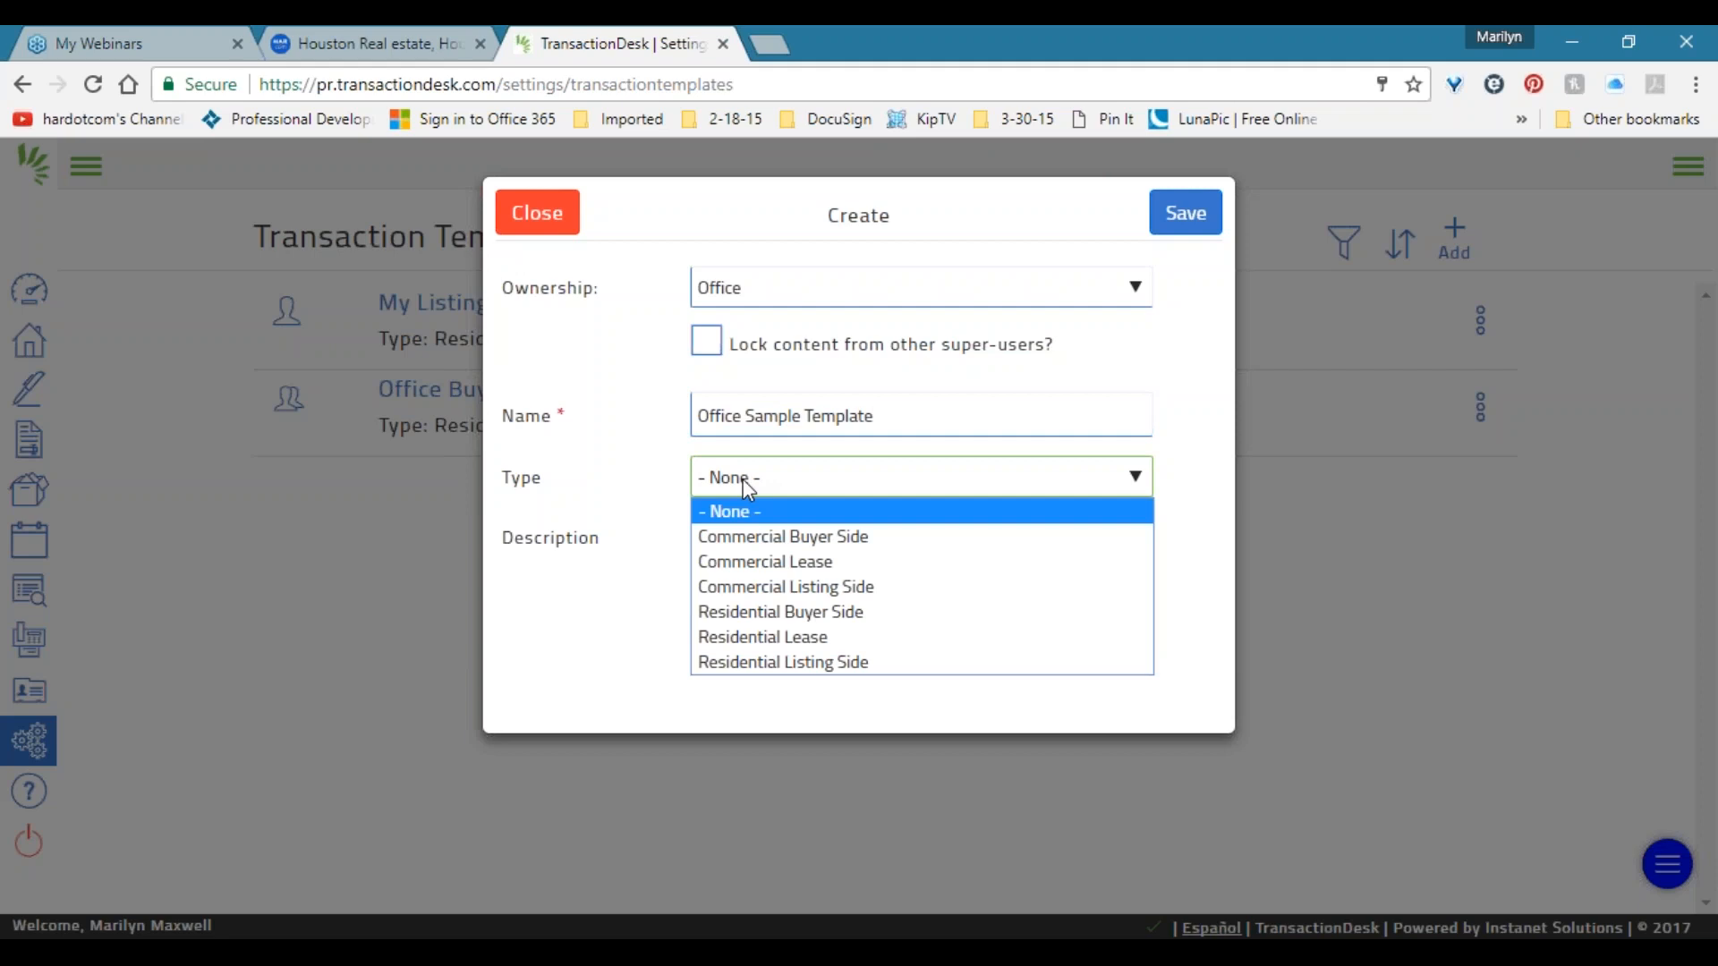
click(873, 666)
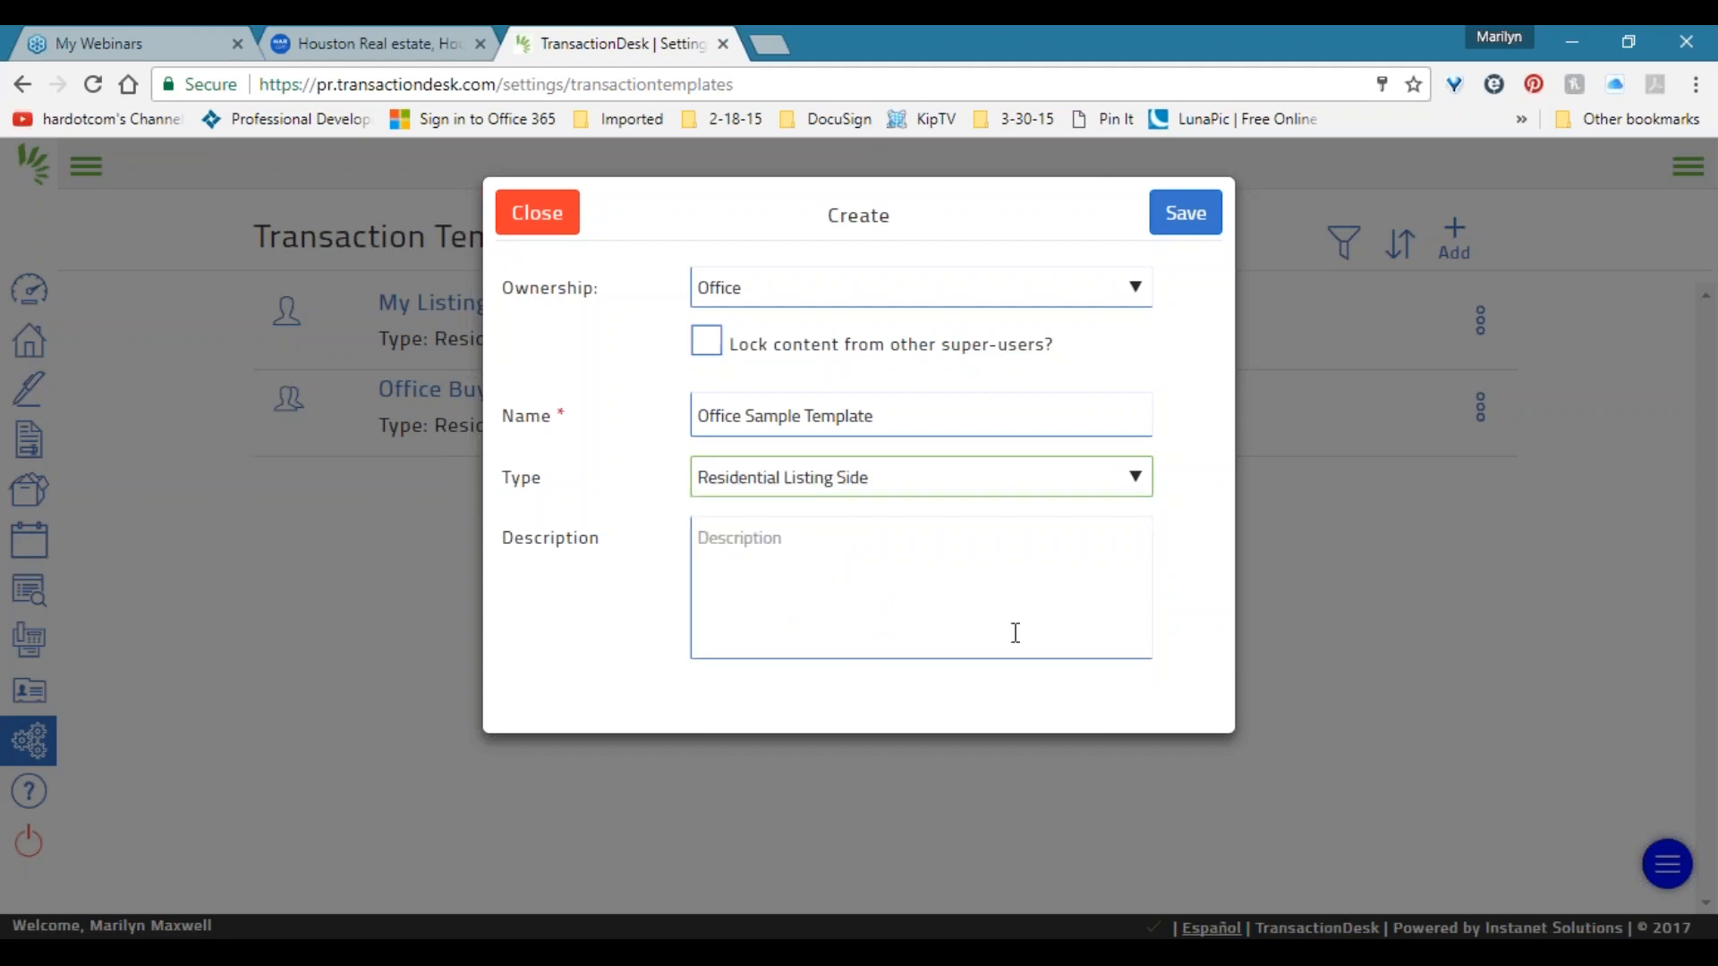
click(853, 580)
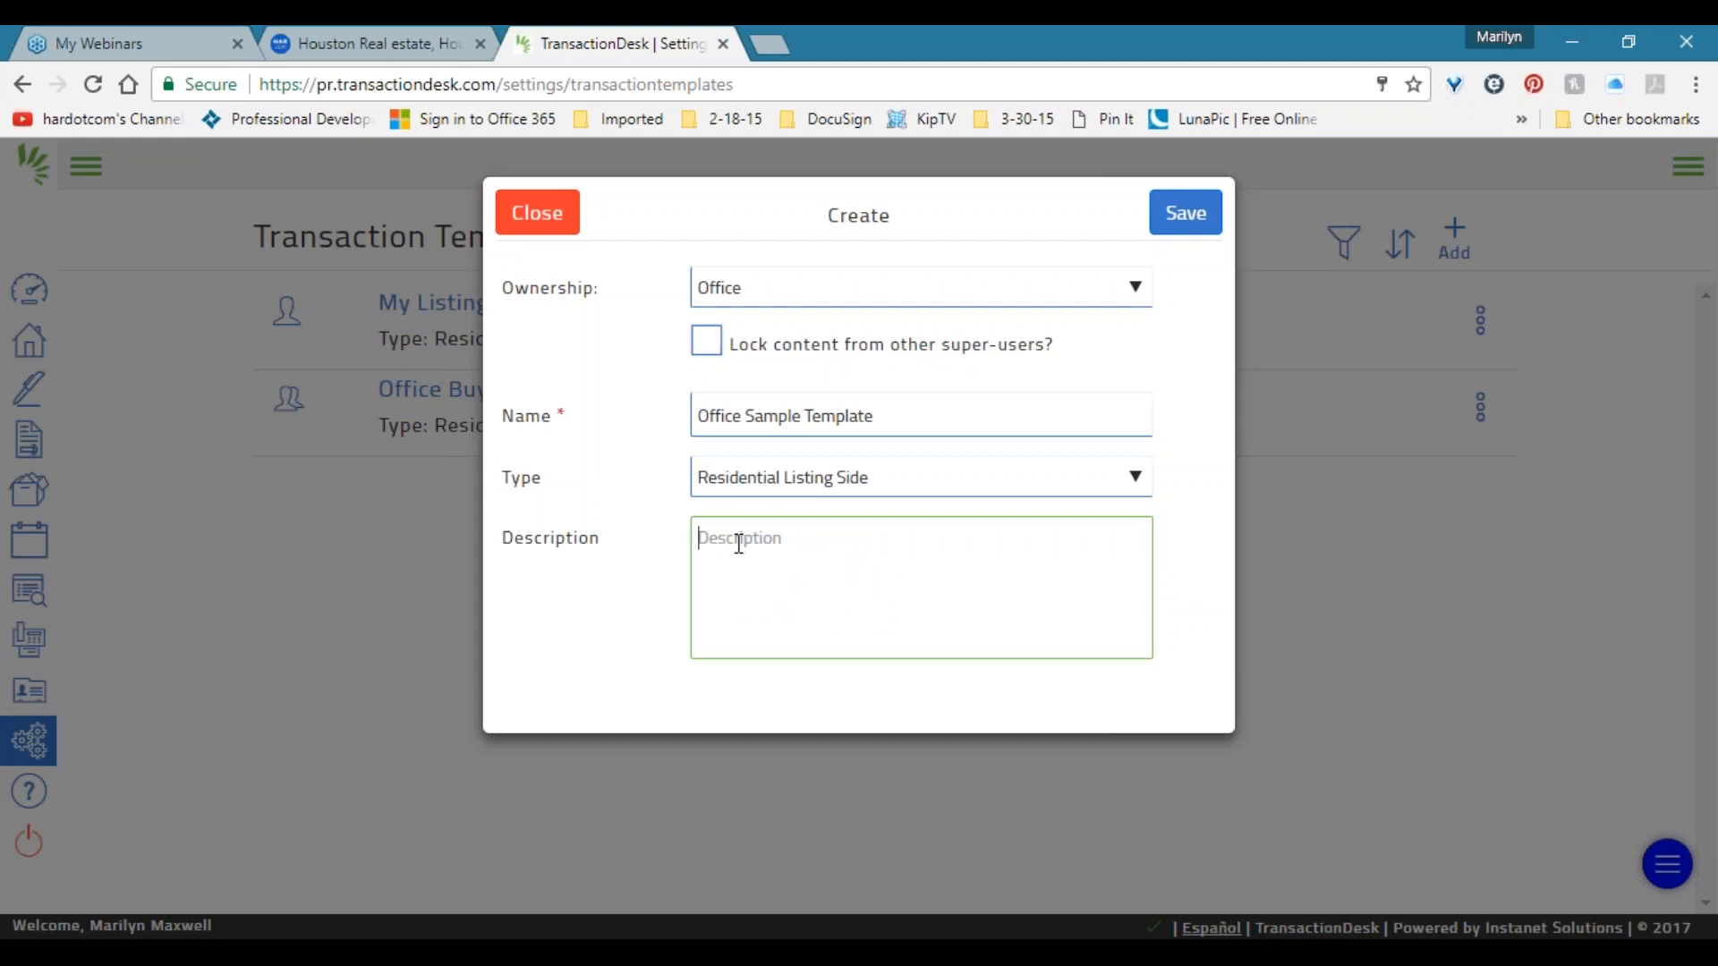
drag(748, 416, 1031, 416)
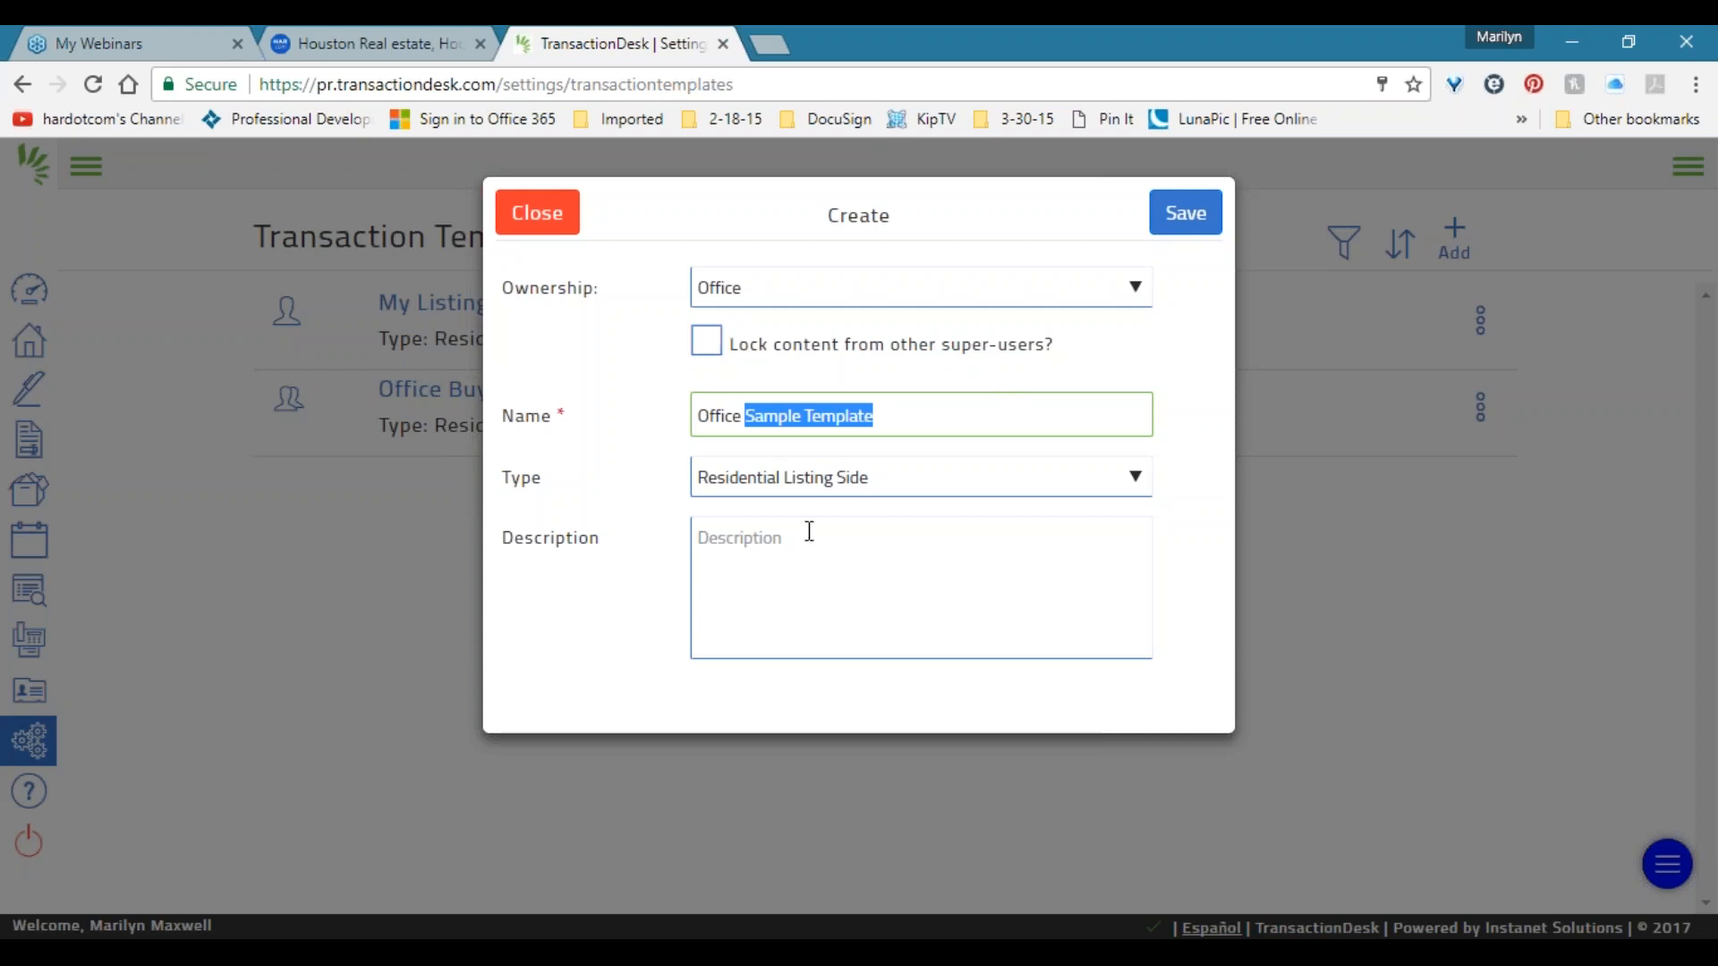
click(860, 550)
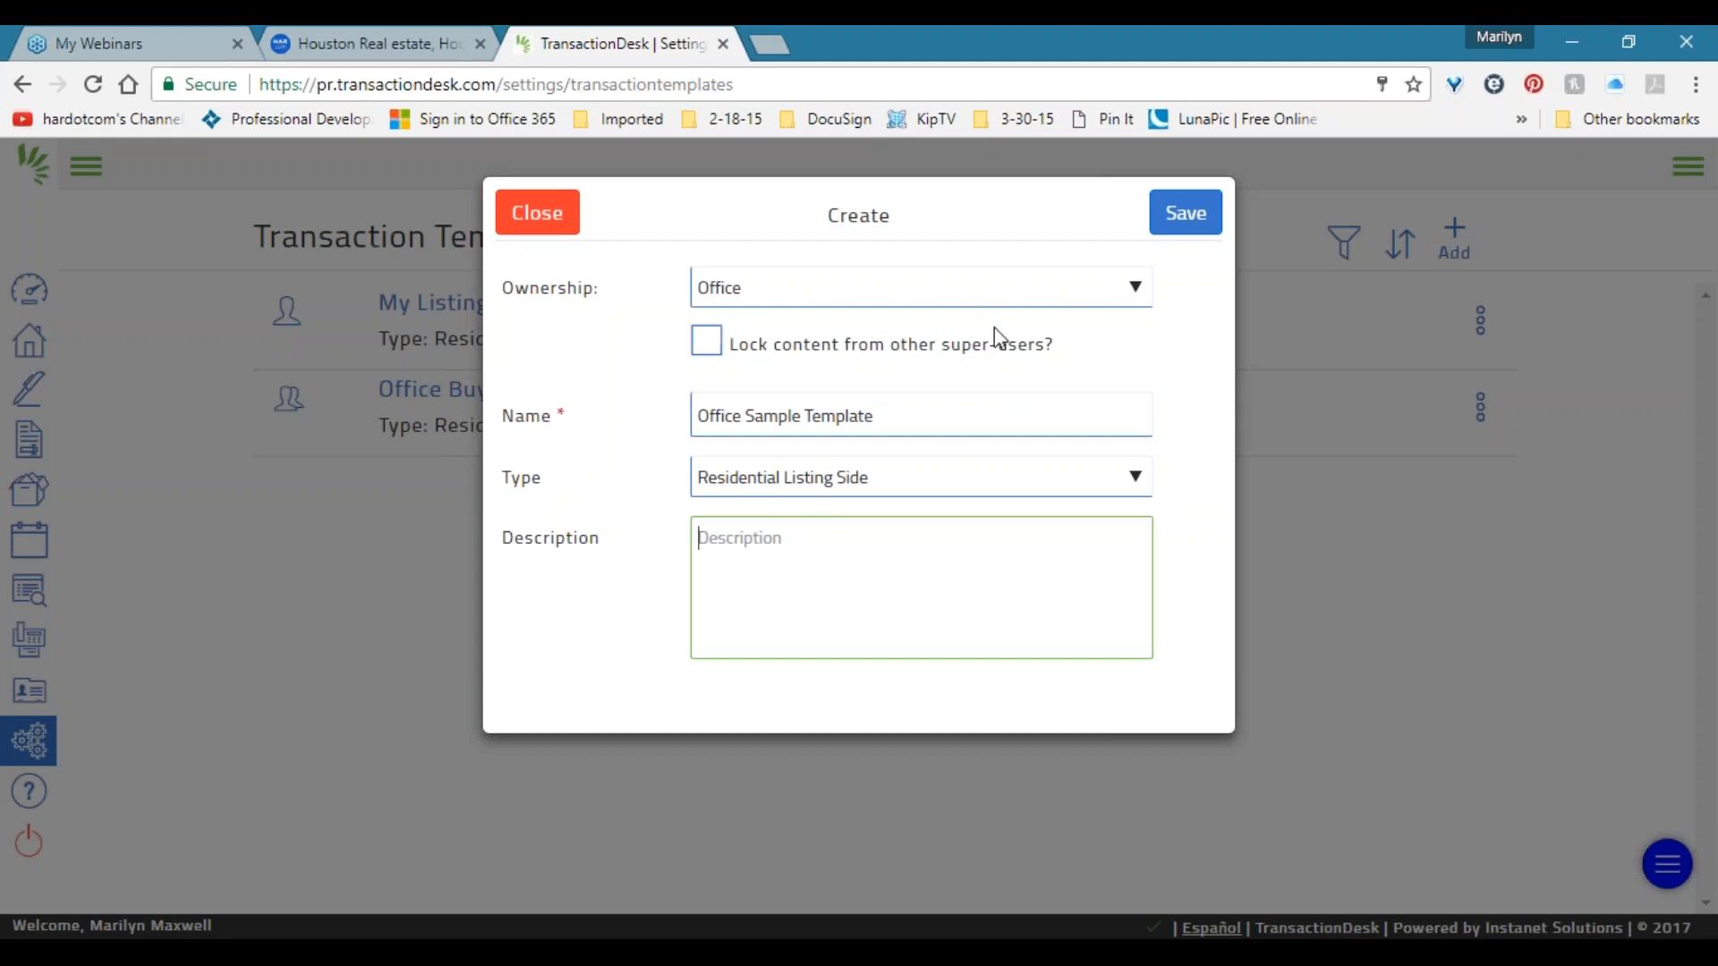
Save Office Sample Template and confirm Office ownership and Residential Listing Side type.
click(1182, 216)
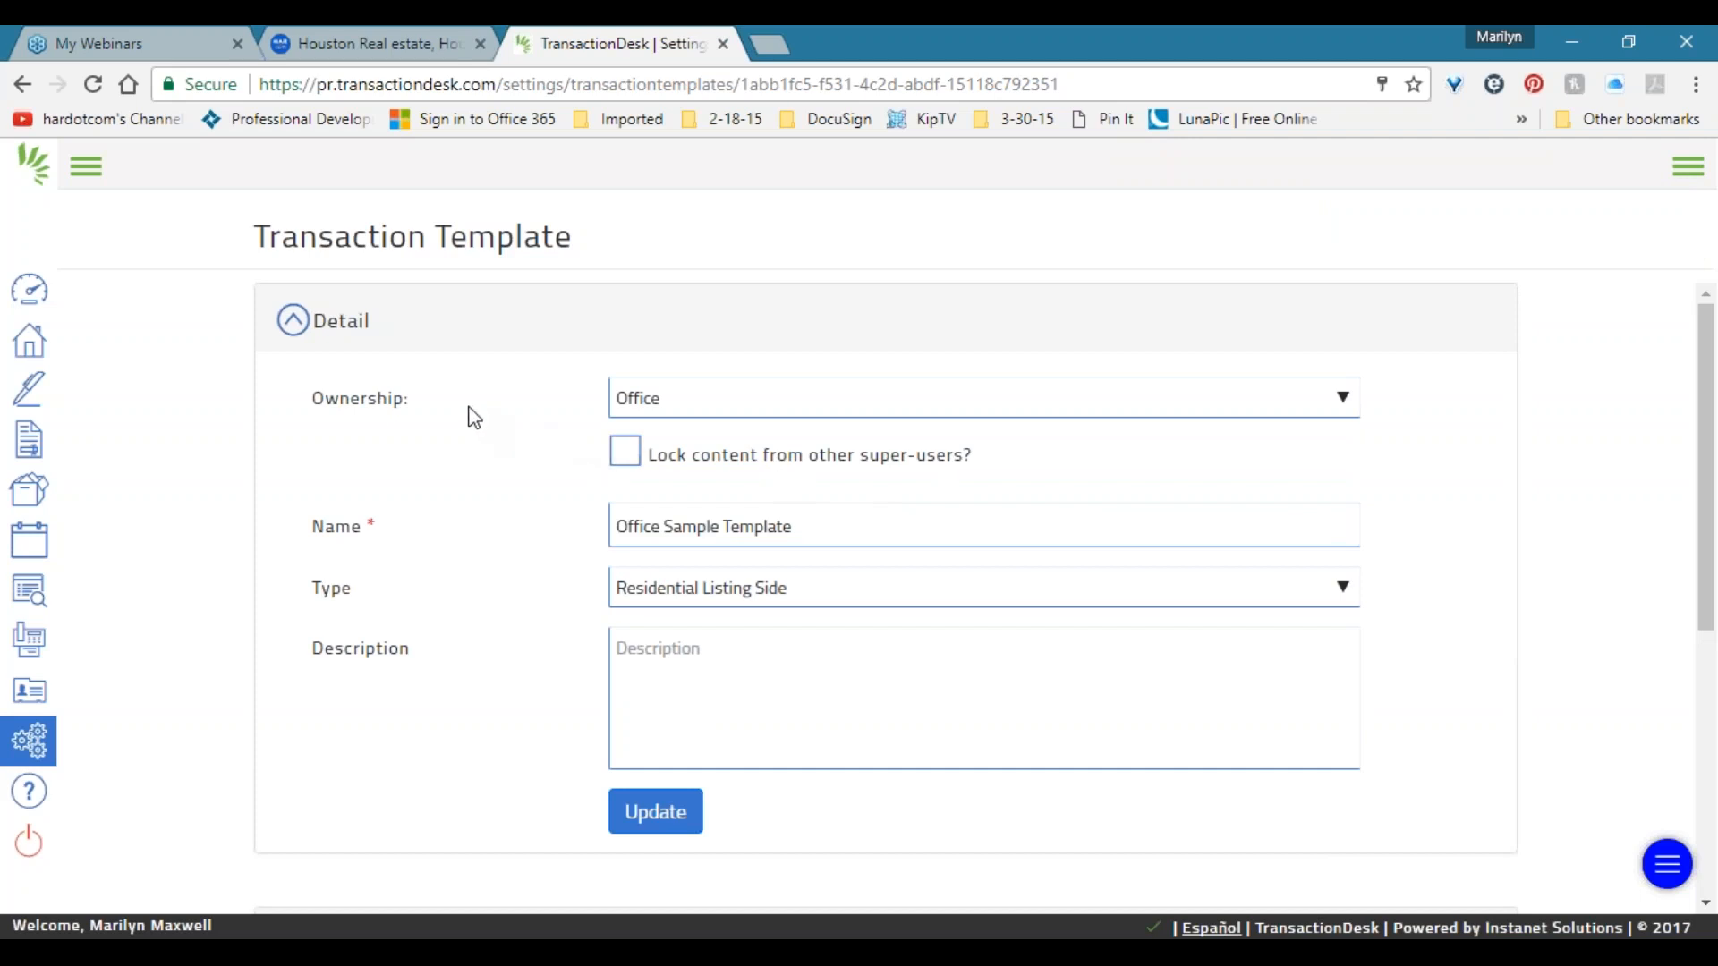
scroll(473, 416, down, 3)
scroll(472, 416, up, 3)
click(713, 393)
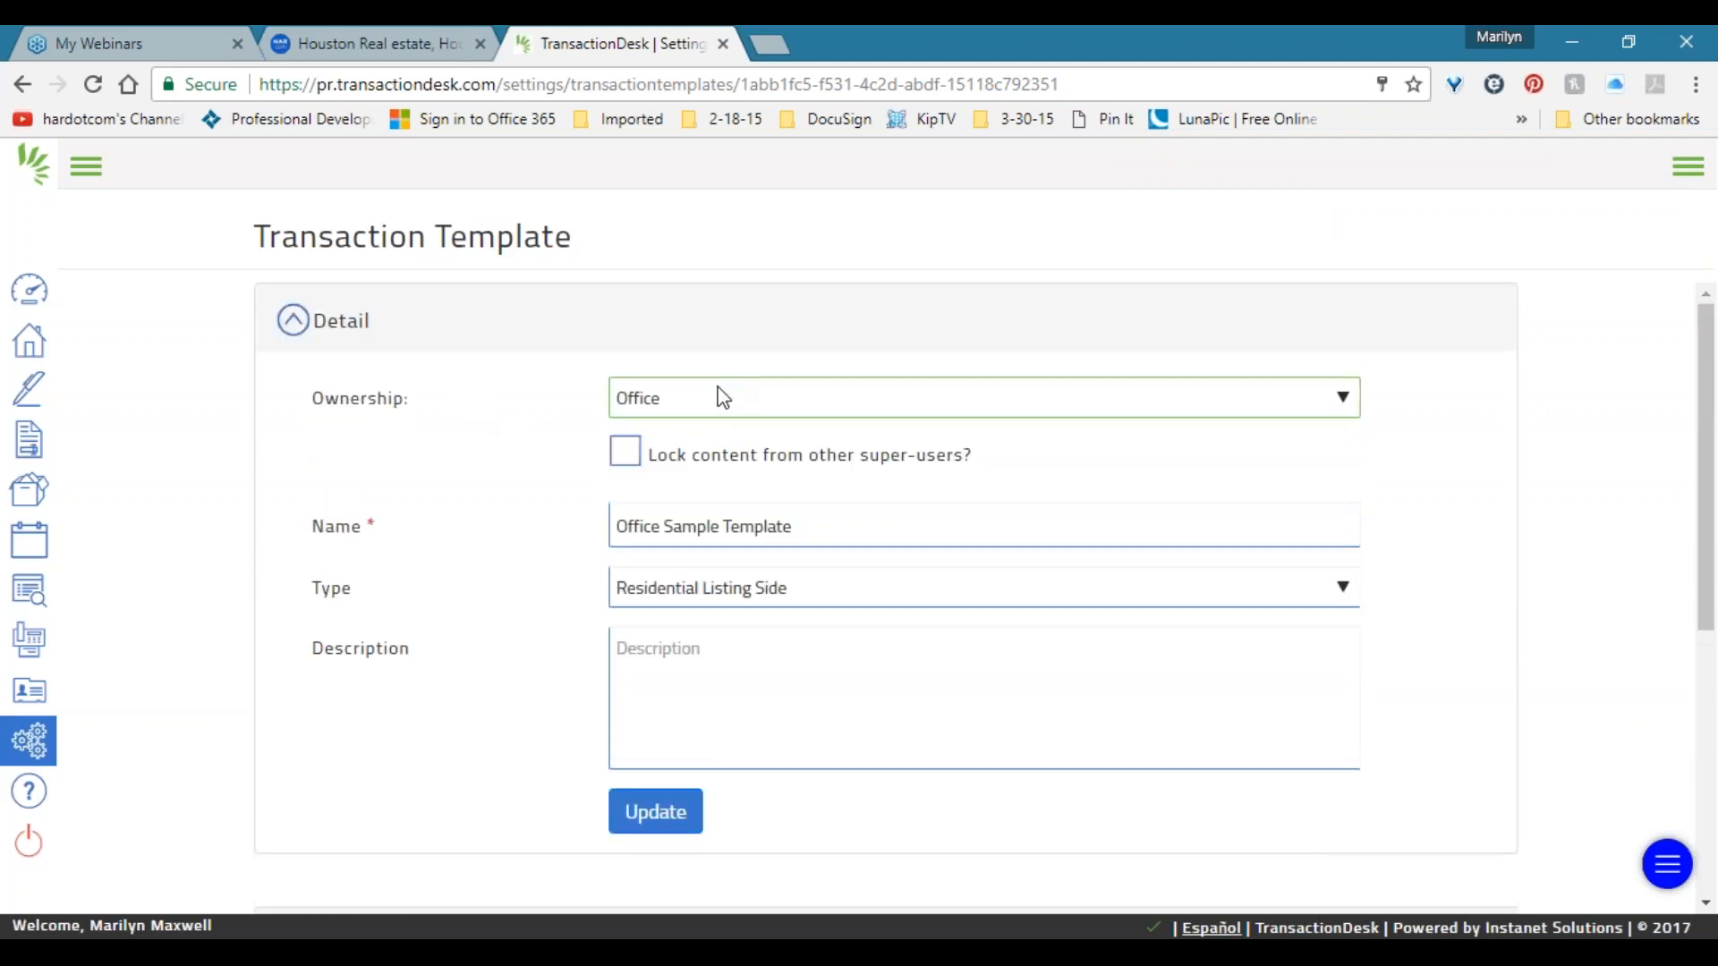
click(723, 397)
click(776, 531)
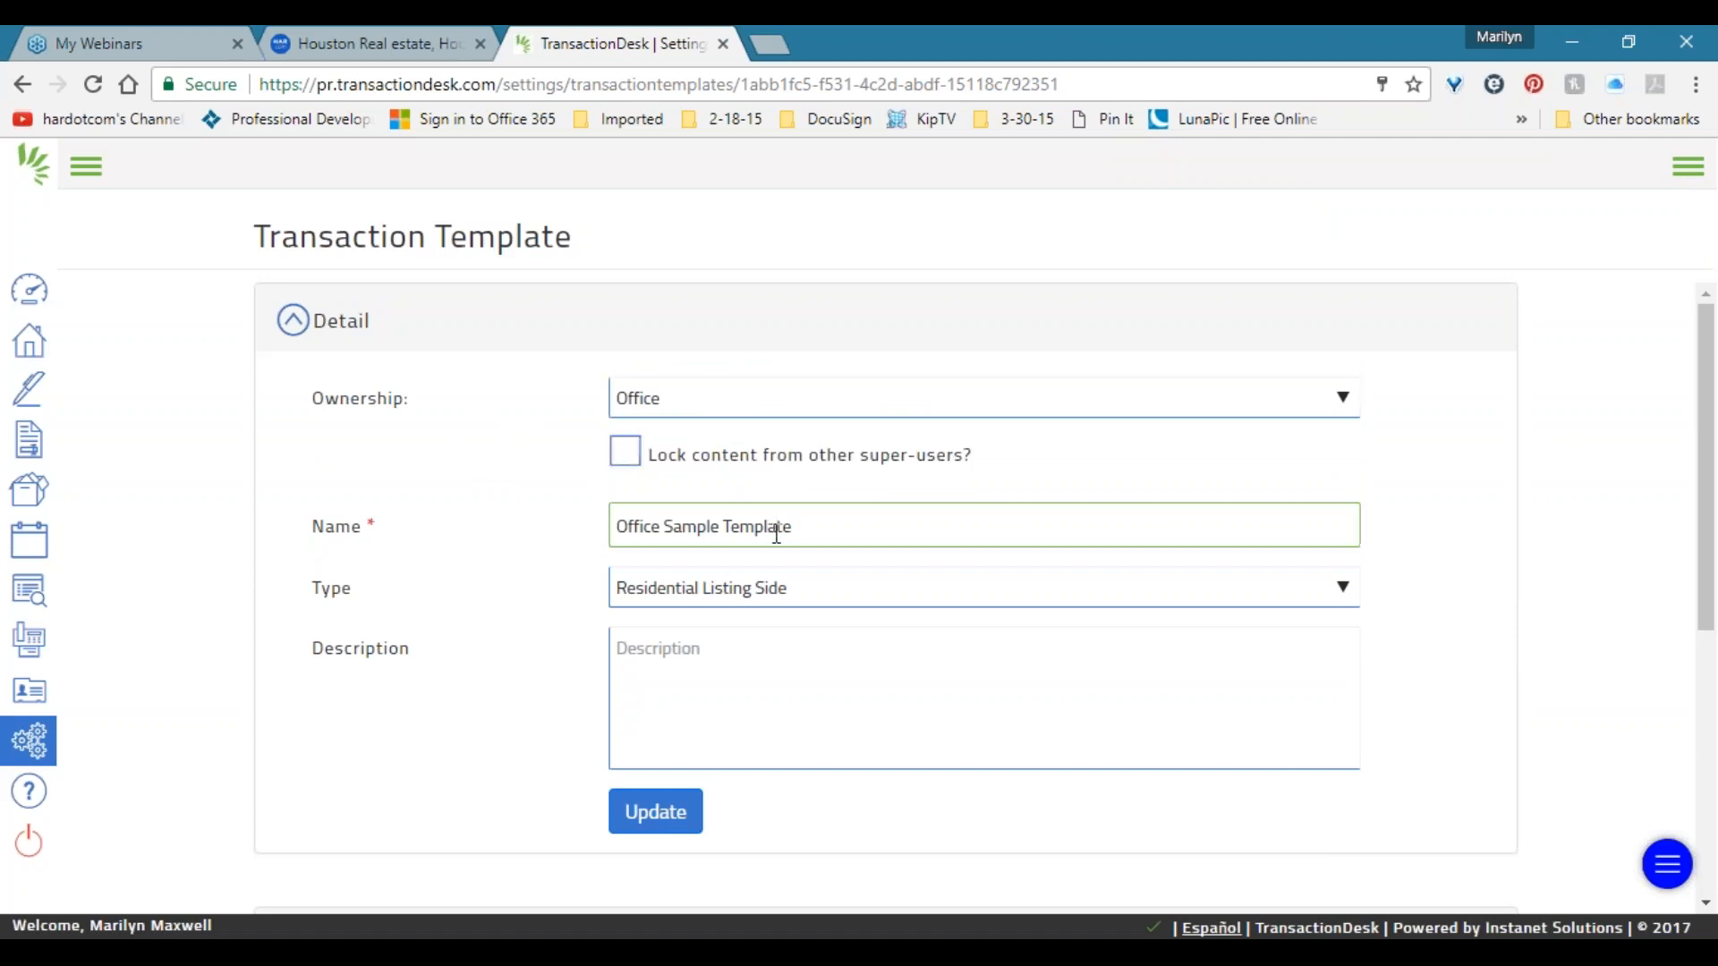
click(756, 595)
click(757, 599)
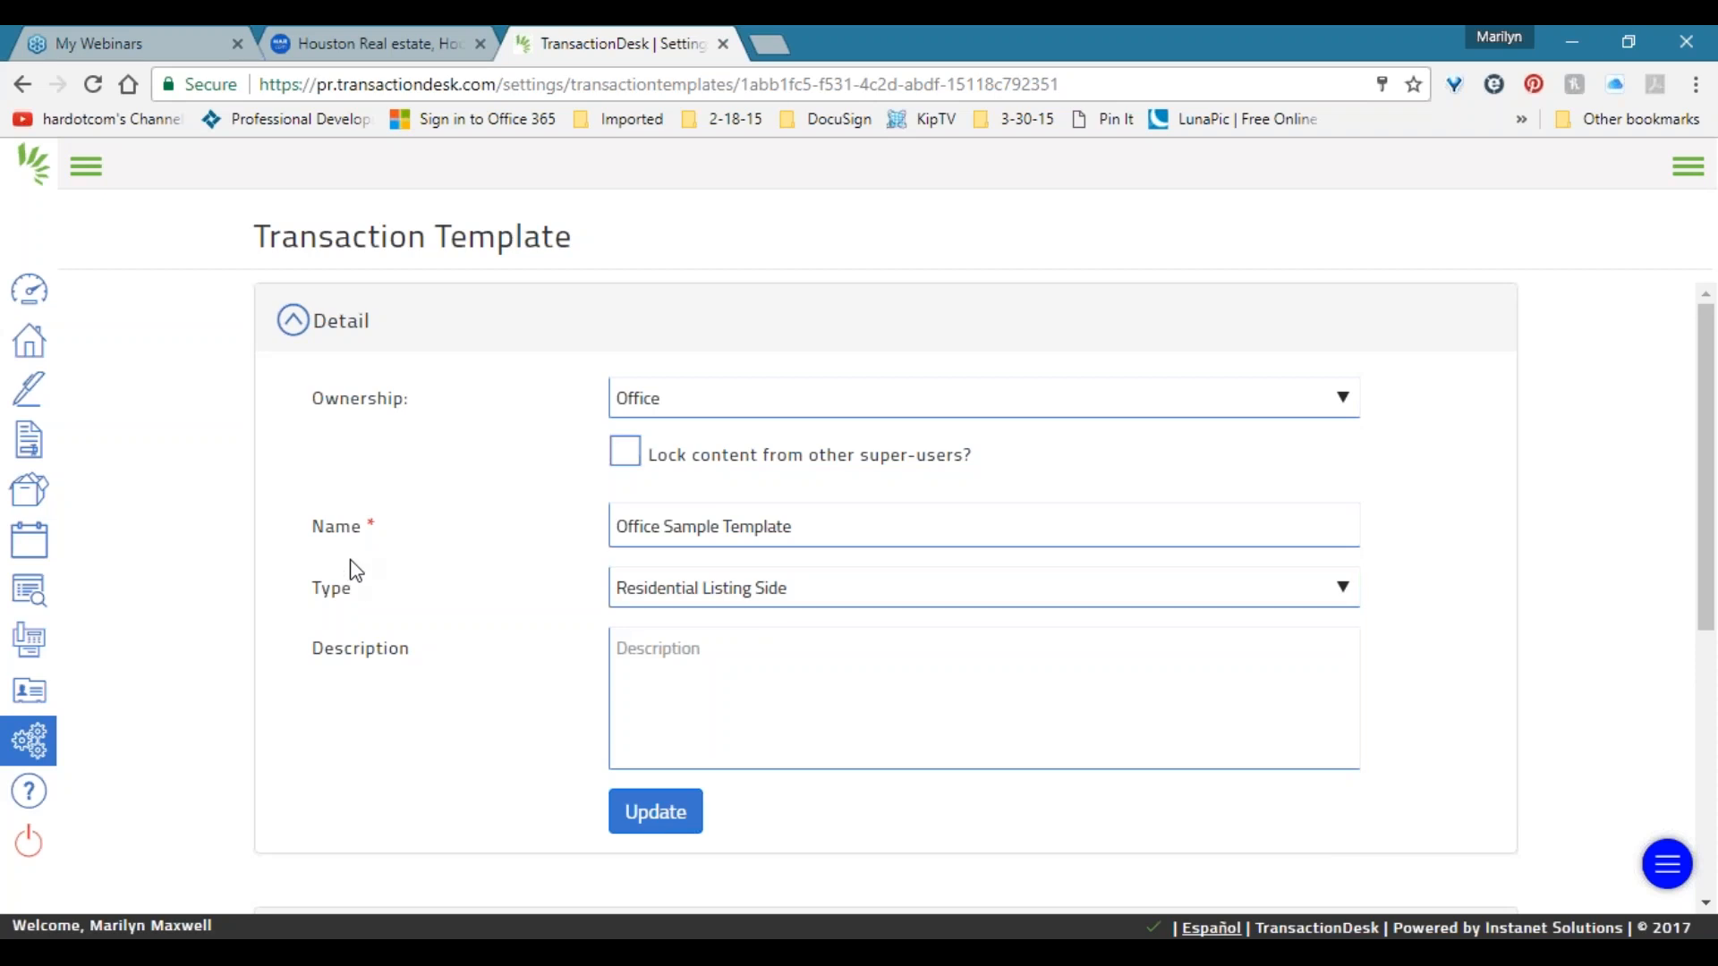
scroll(357, 577, down, 2)
Expand the Office Sample Template's Forms section, which reads Empty - None Found.
scroll(357, 572, down, 2)
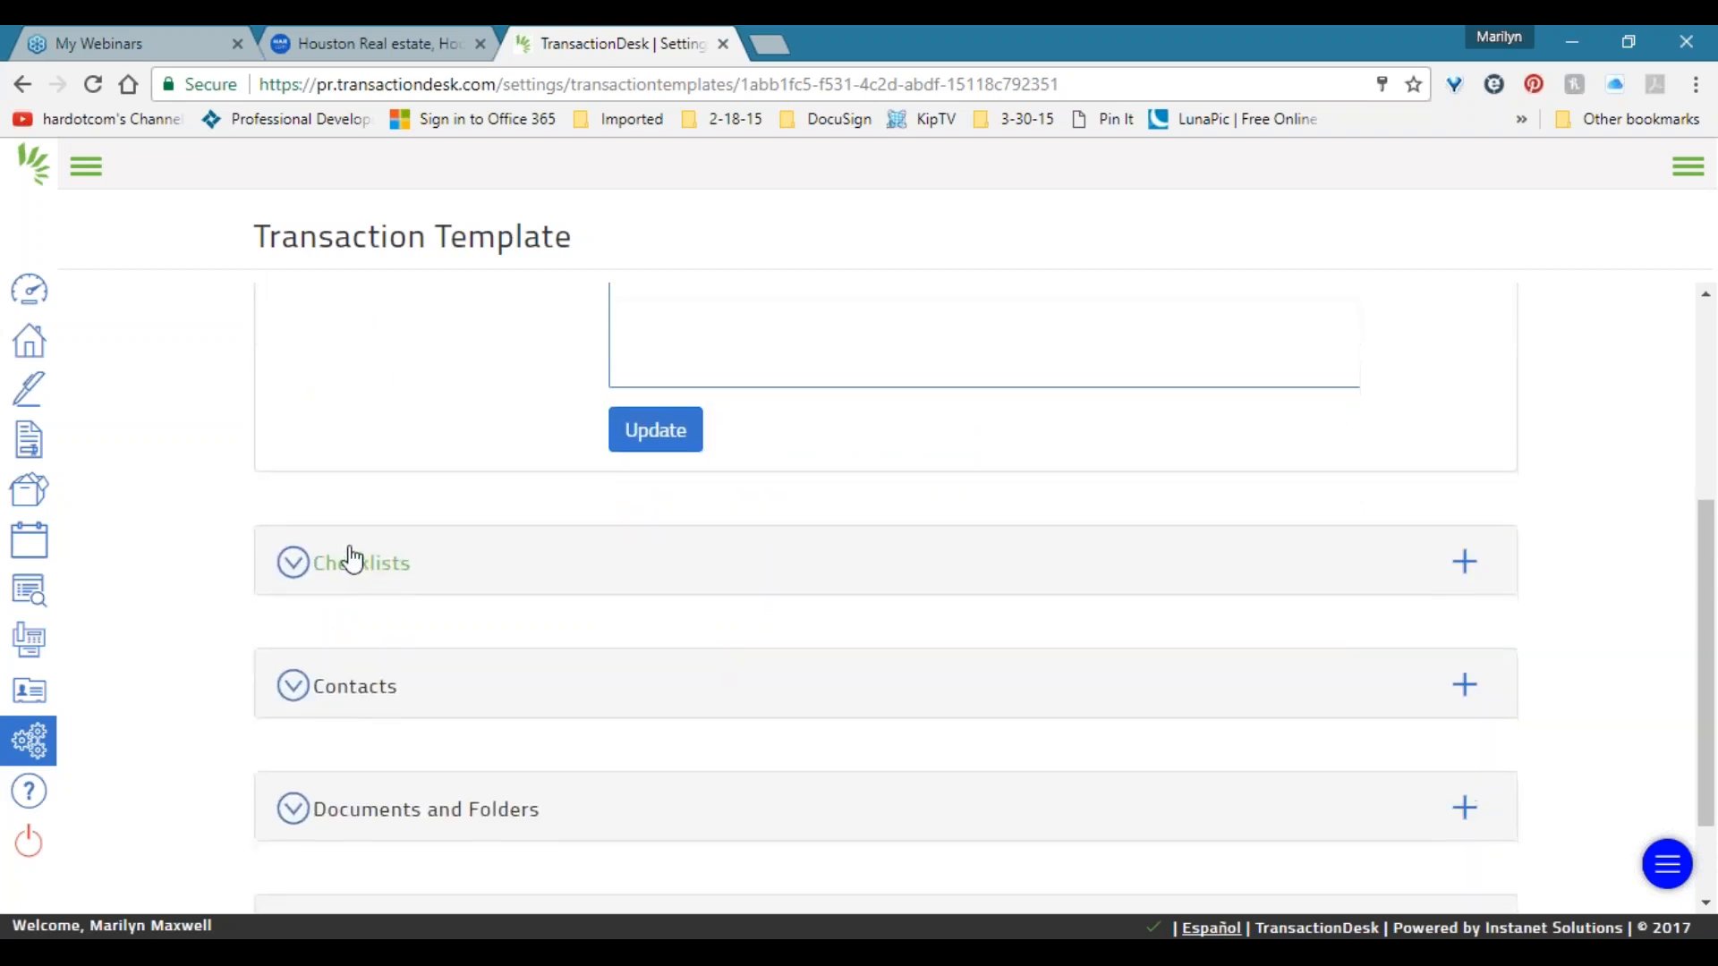
scroll(350, 562, down, 1)
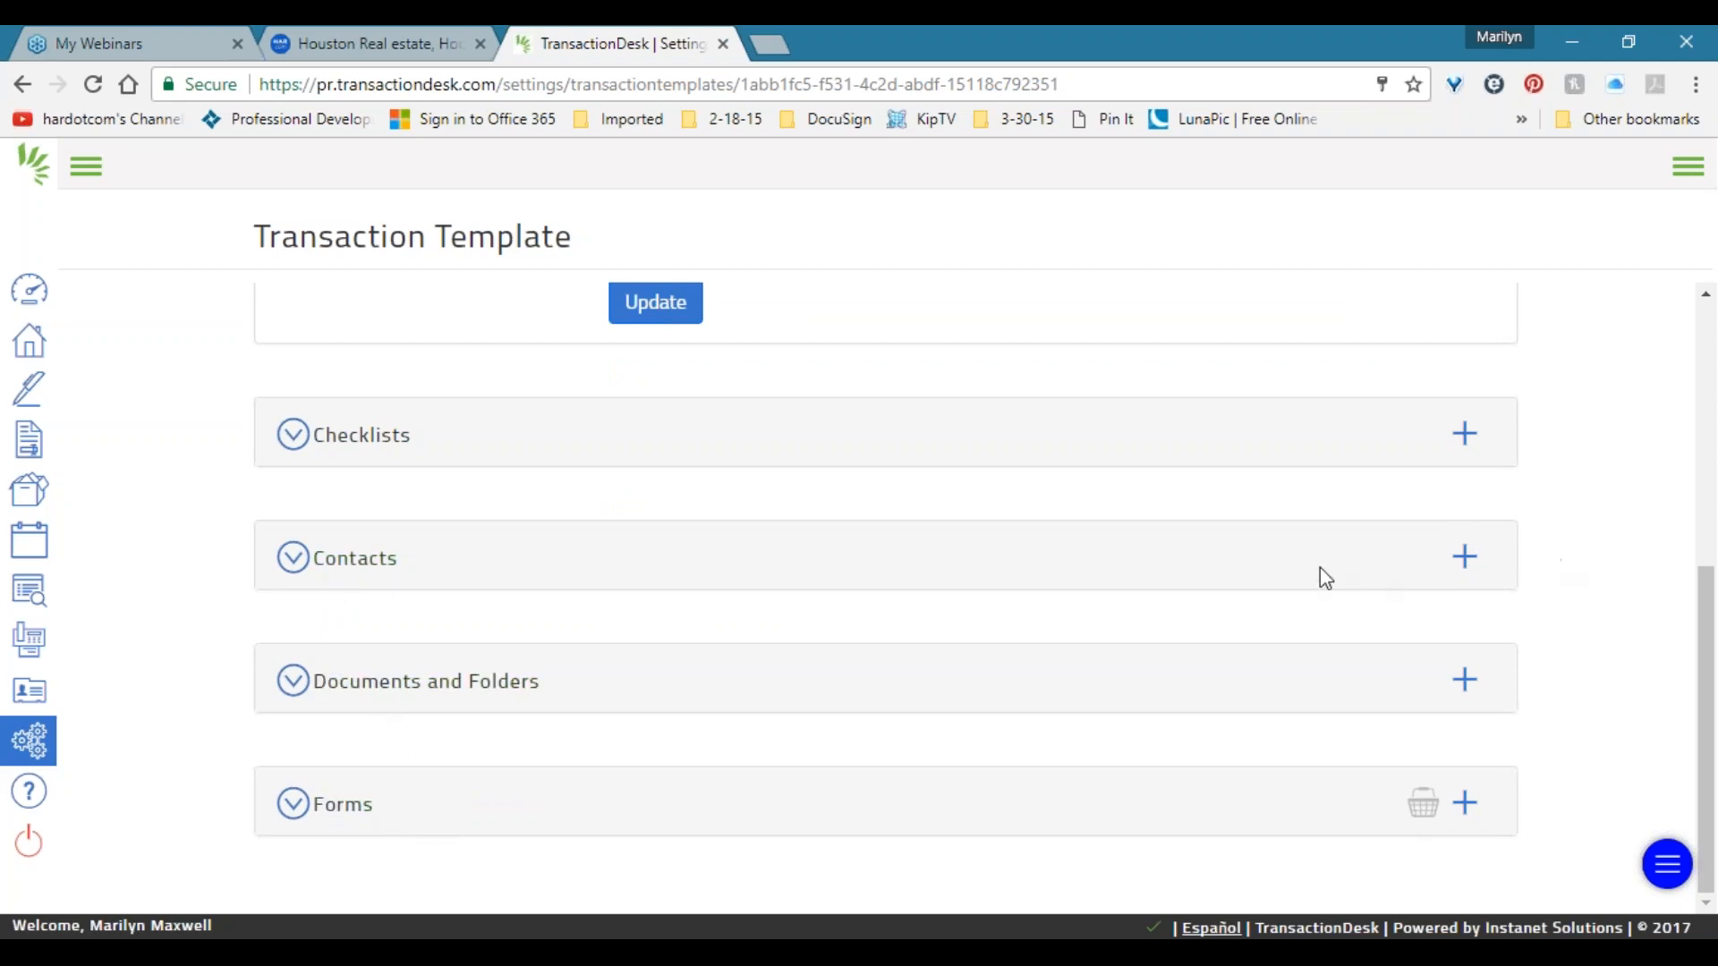
click(1569, 533)
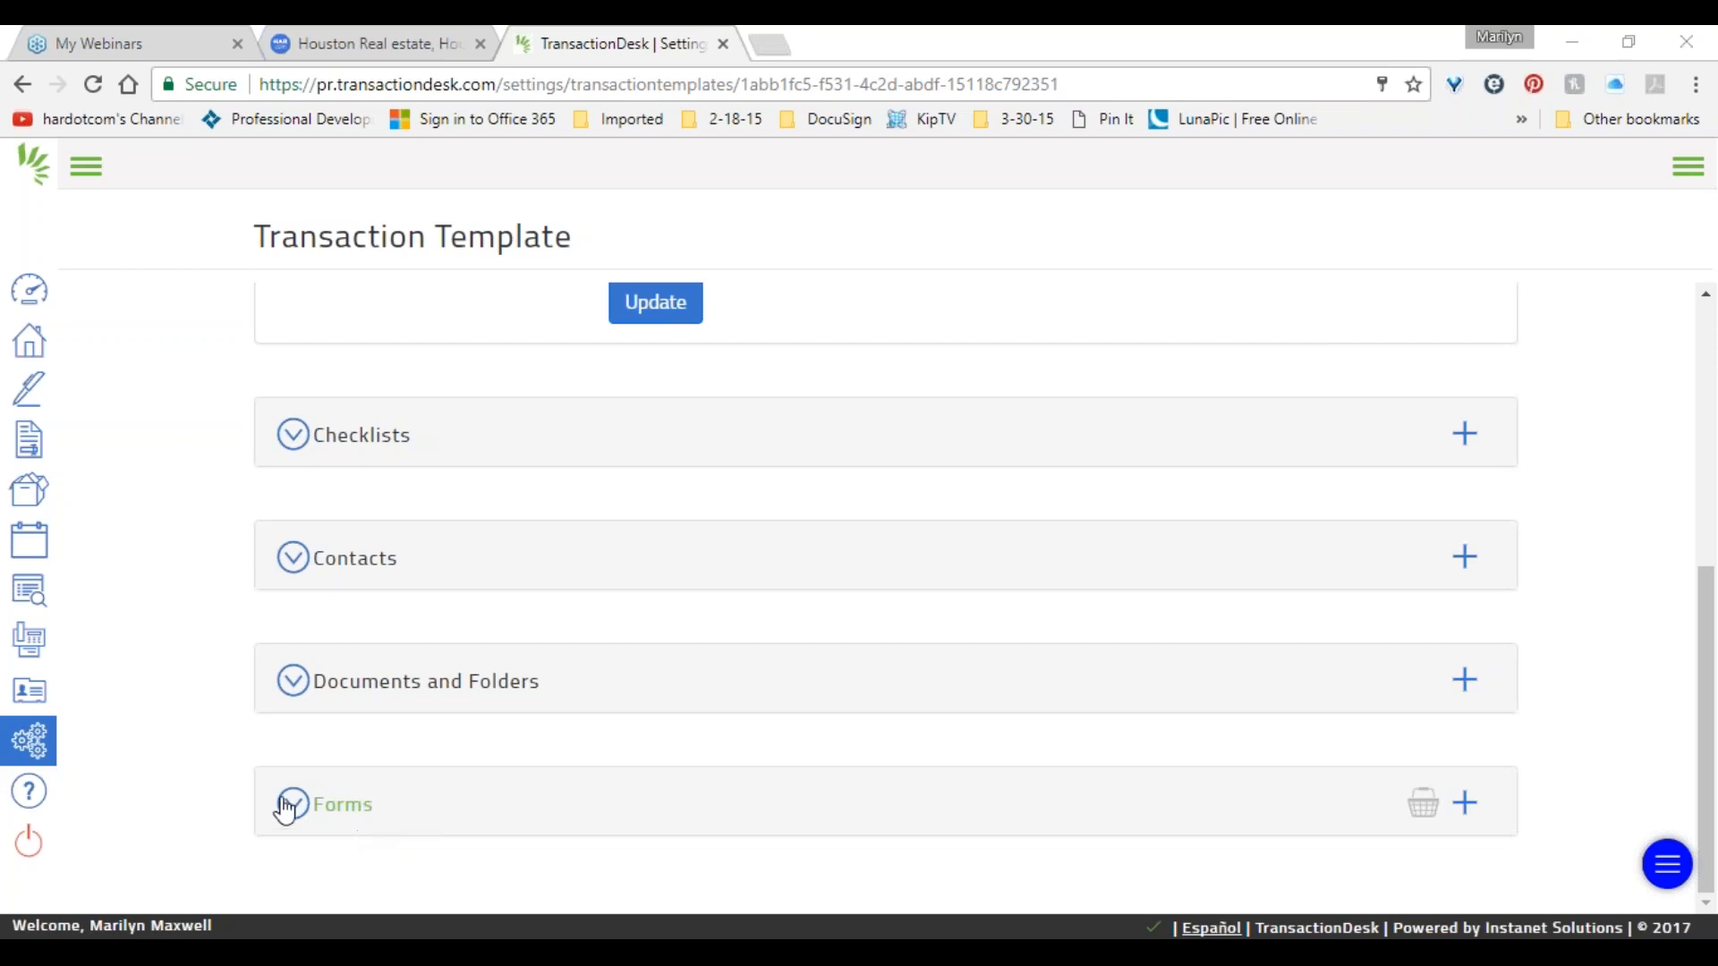
click(338, 814)
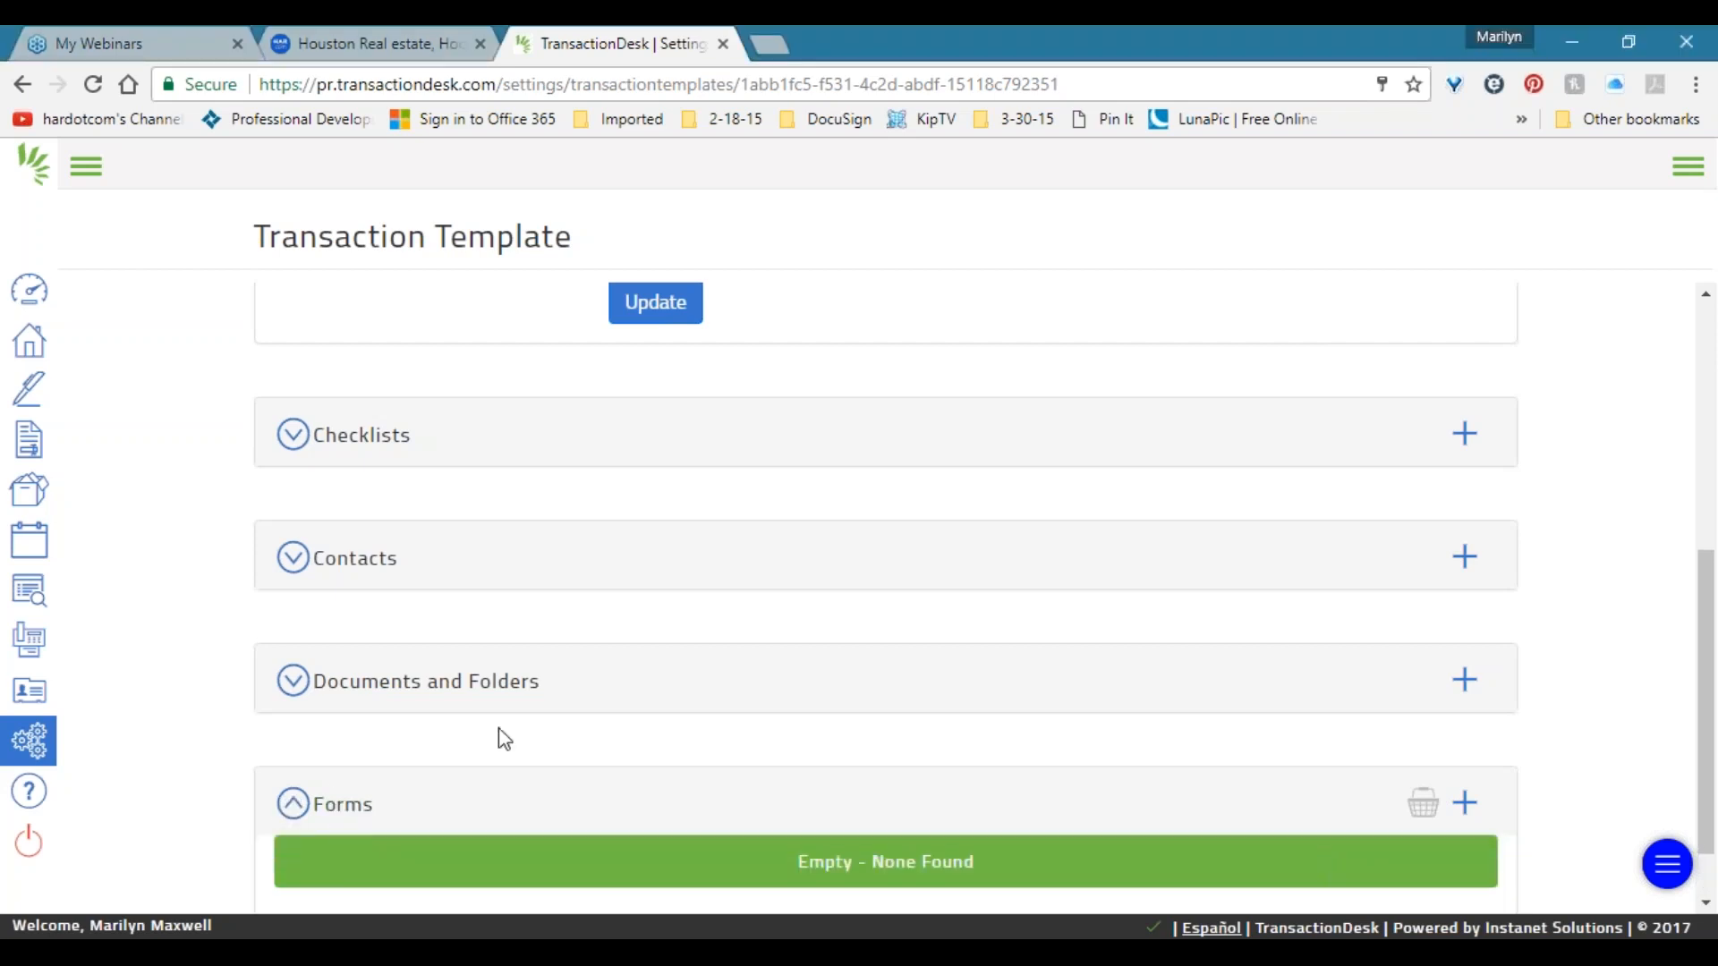
scroll(504, 738, down, 1)
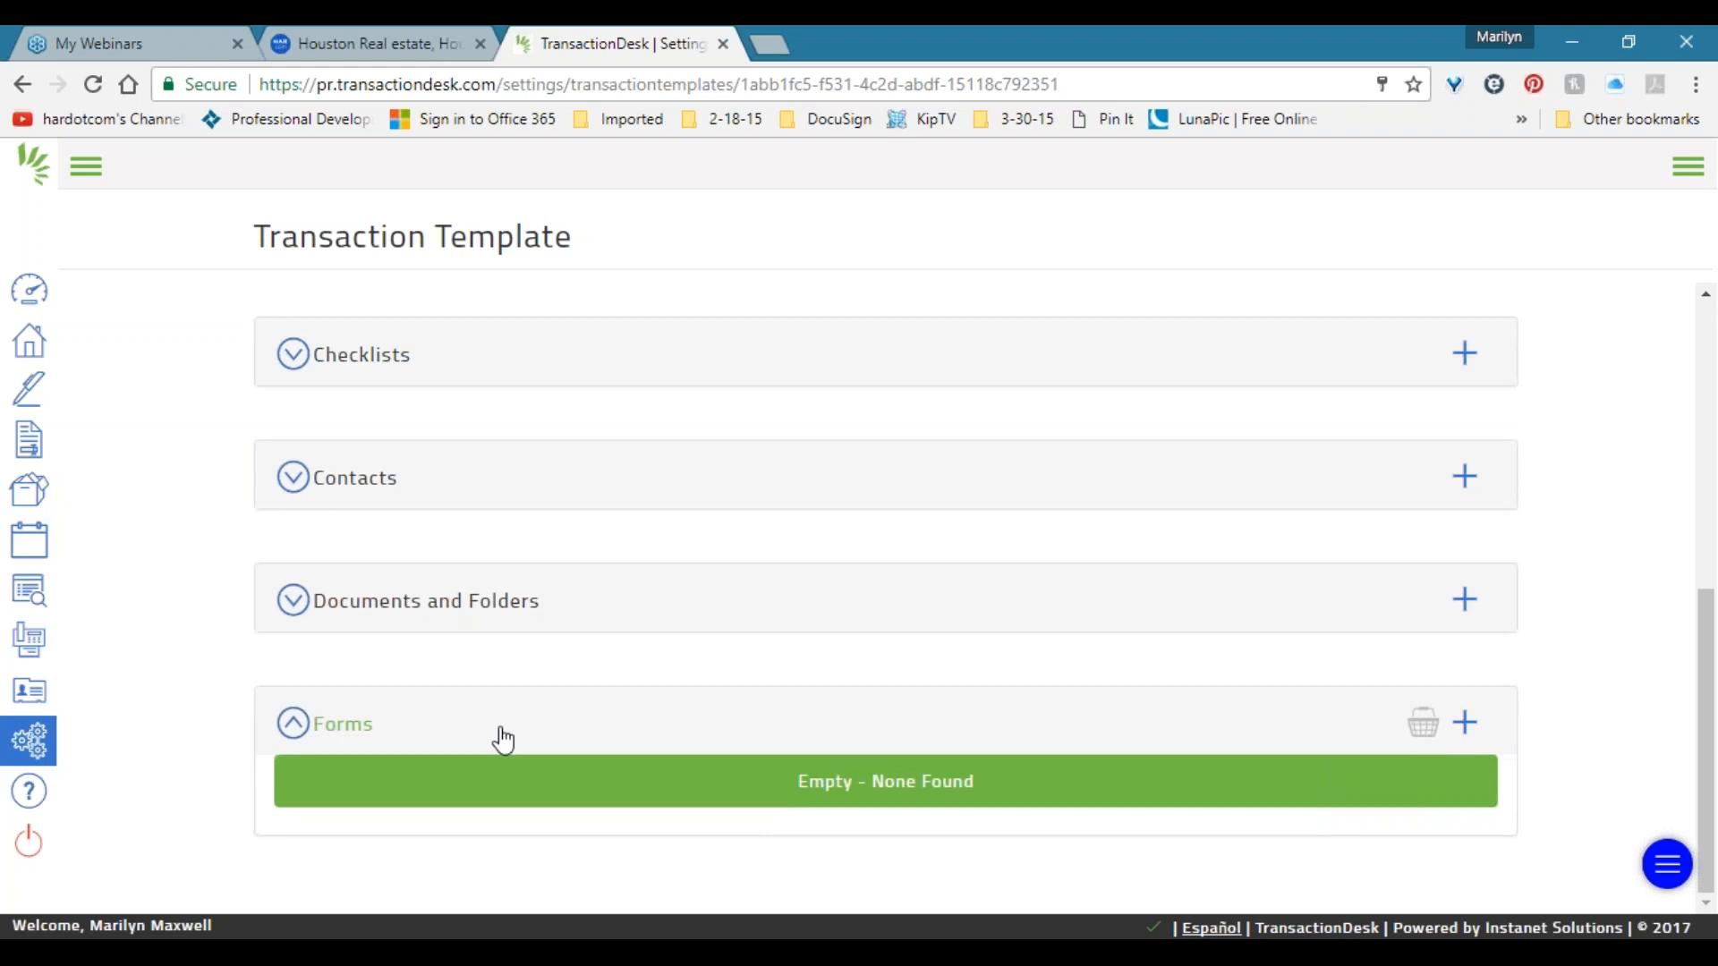
In Add forms, open the Texas Association of Realtors folder and tick four forms.
click(1466, 727)
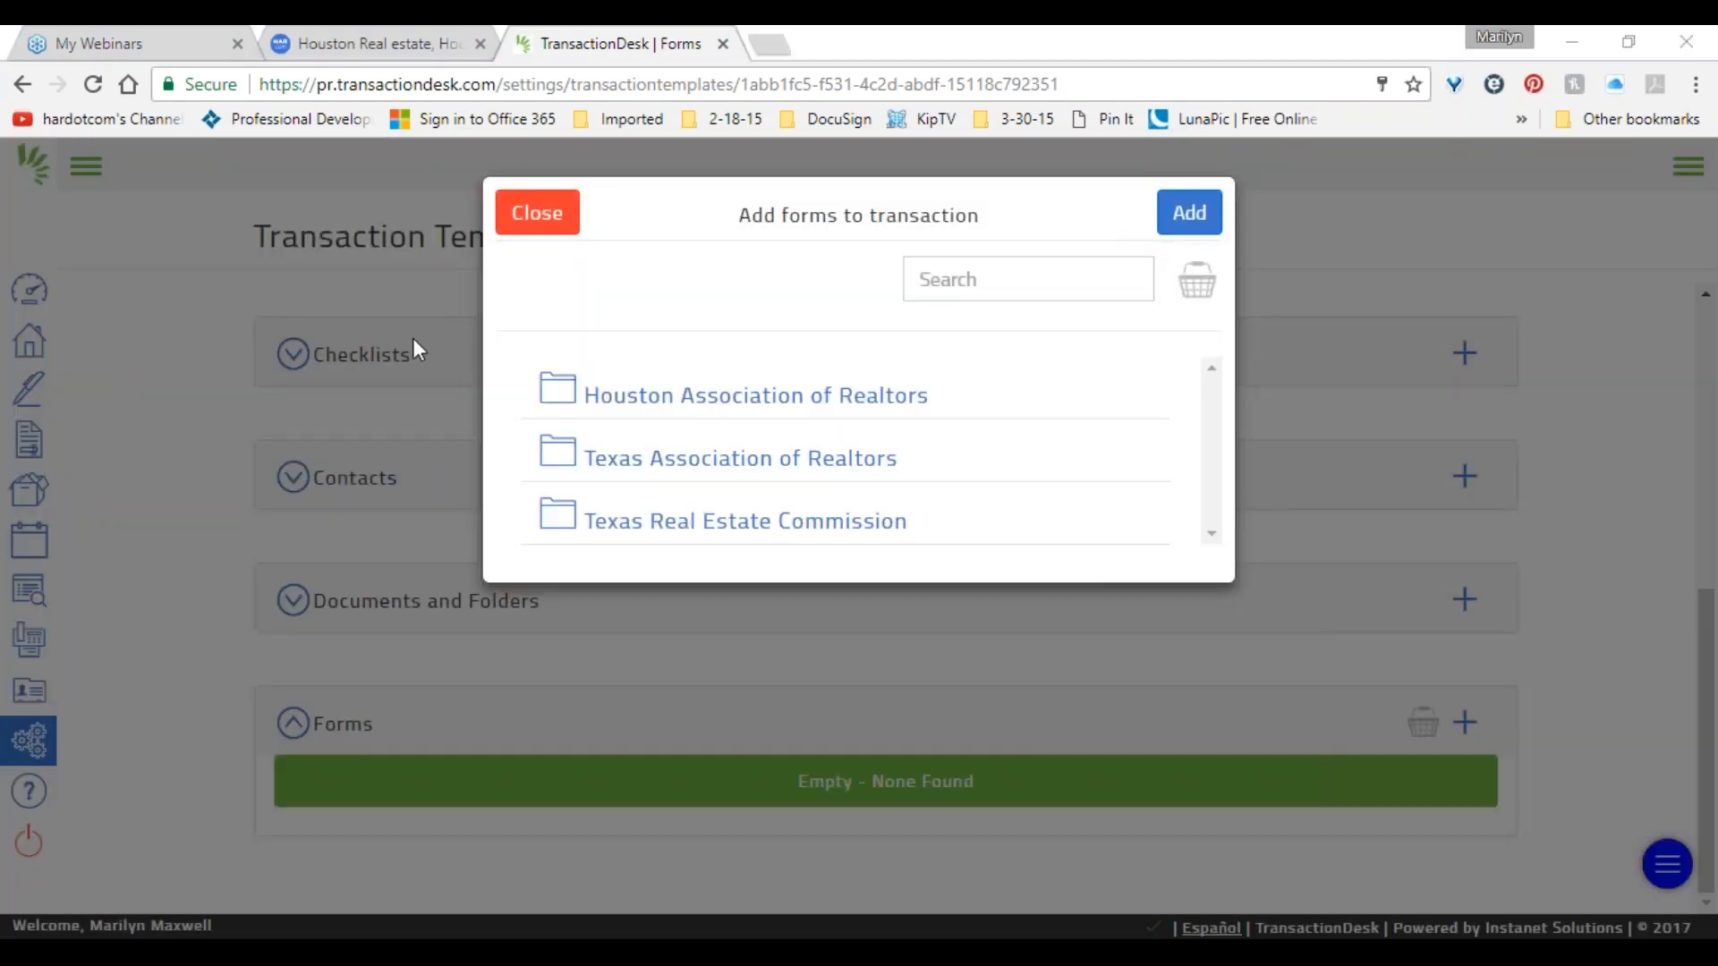
click(813, 468)
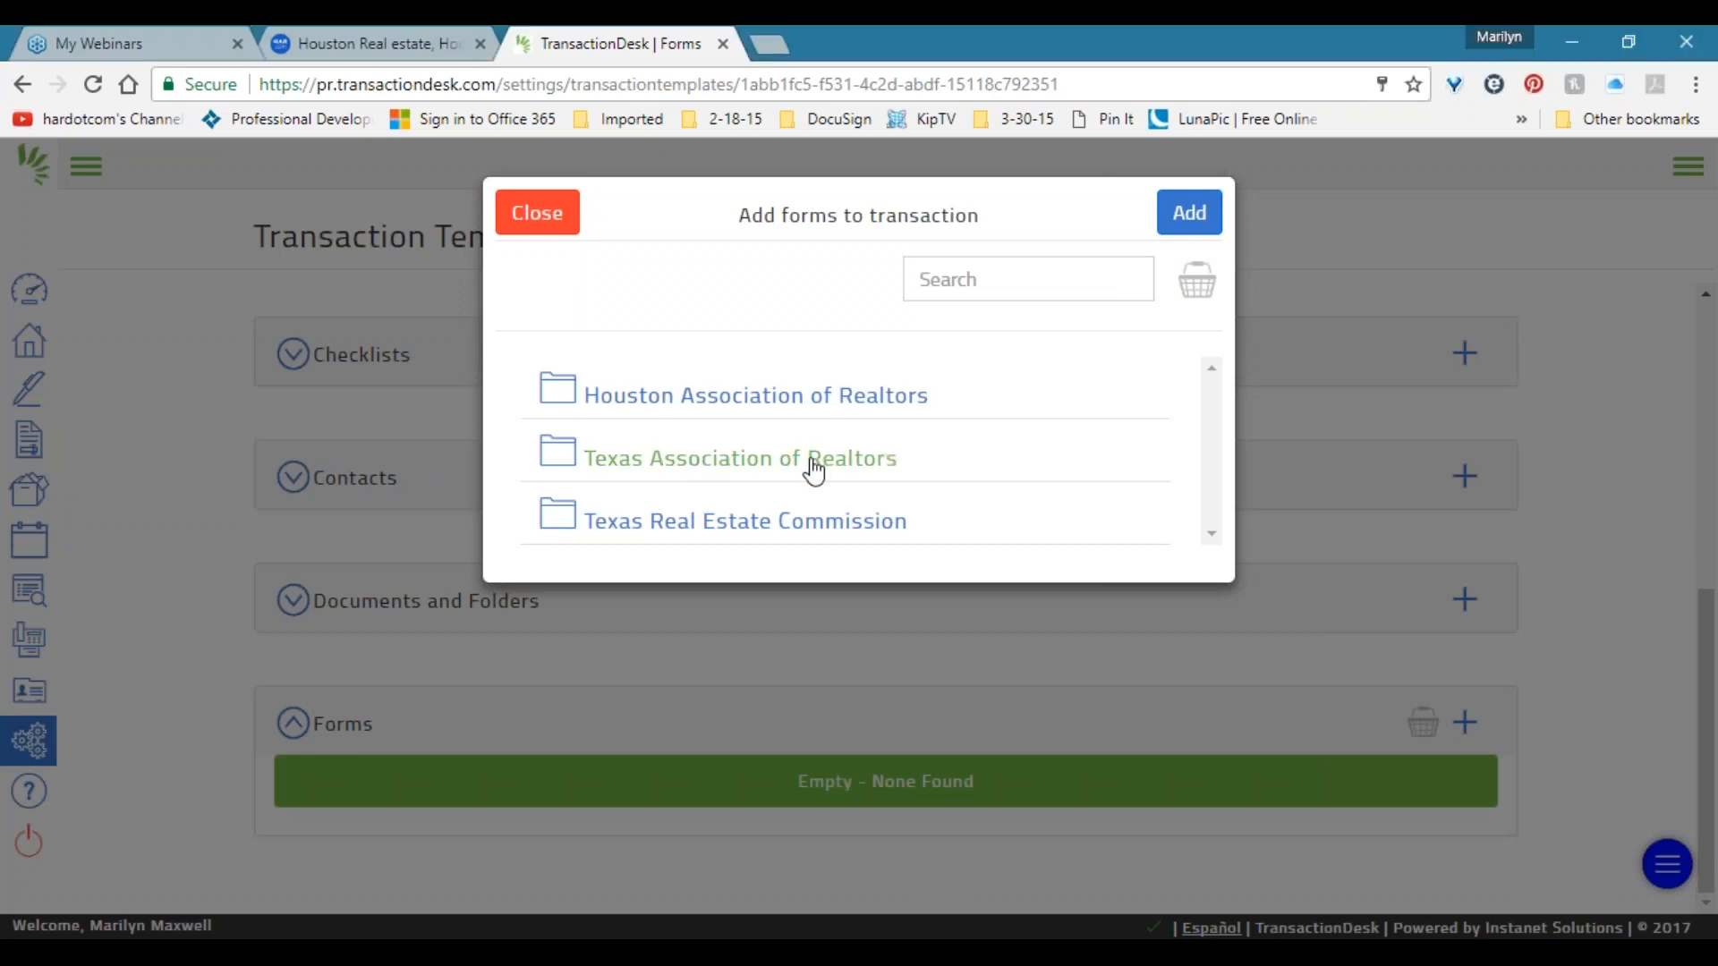
scroll(790, 483, down, 12)
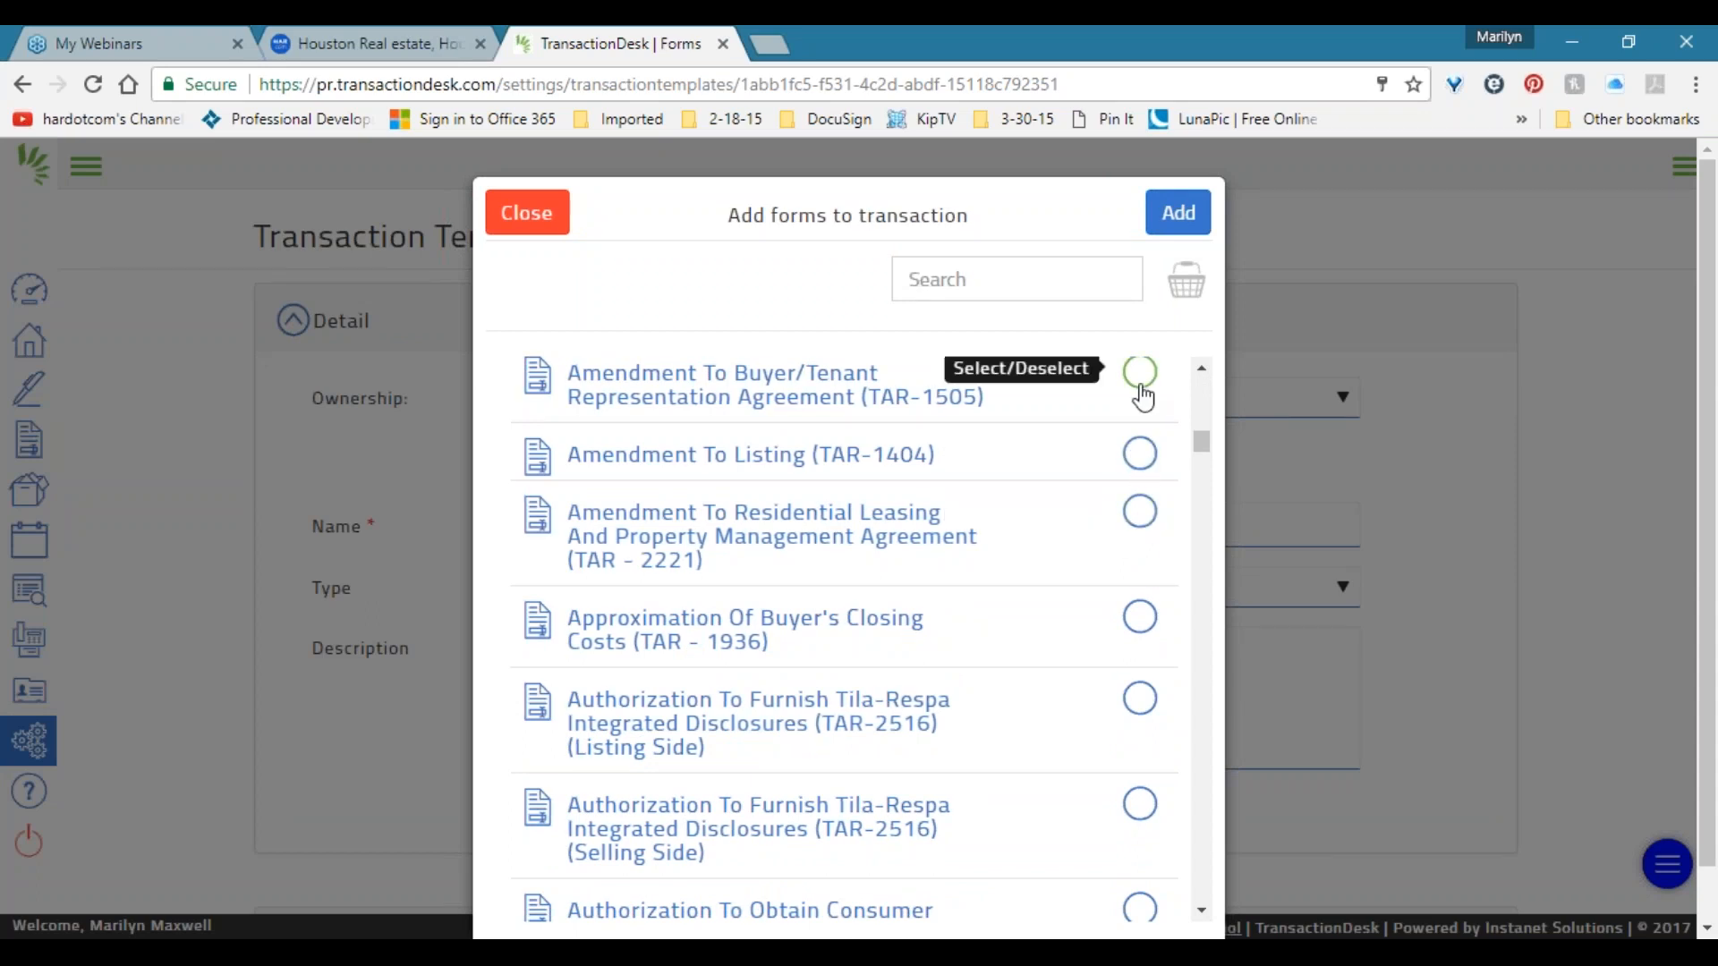
click(1138, 513)
click(1140, 617)
click(1141, 699)
click(1163, 823)
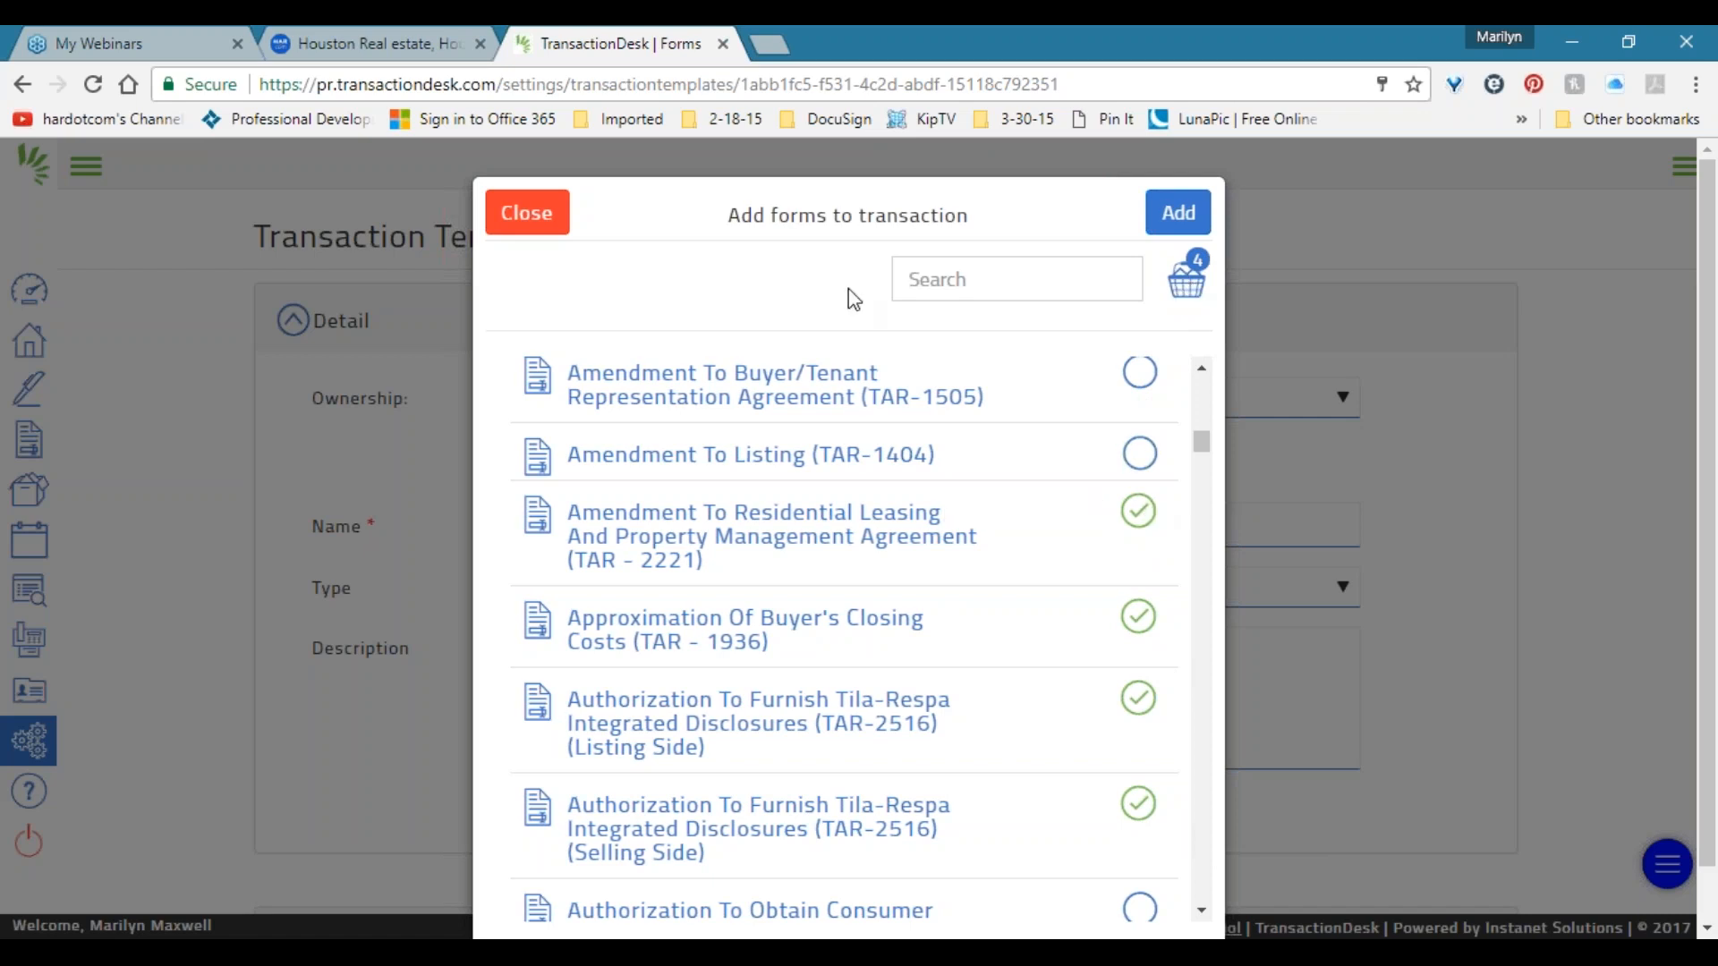
Untick the leasing amendment, closing costs and both Tila-Respa forms, leaving none selected.
click(992, 280)
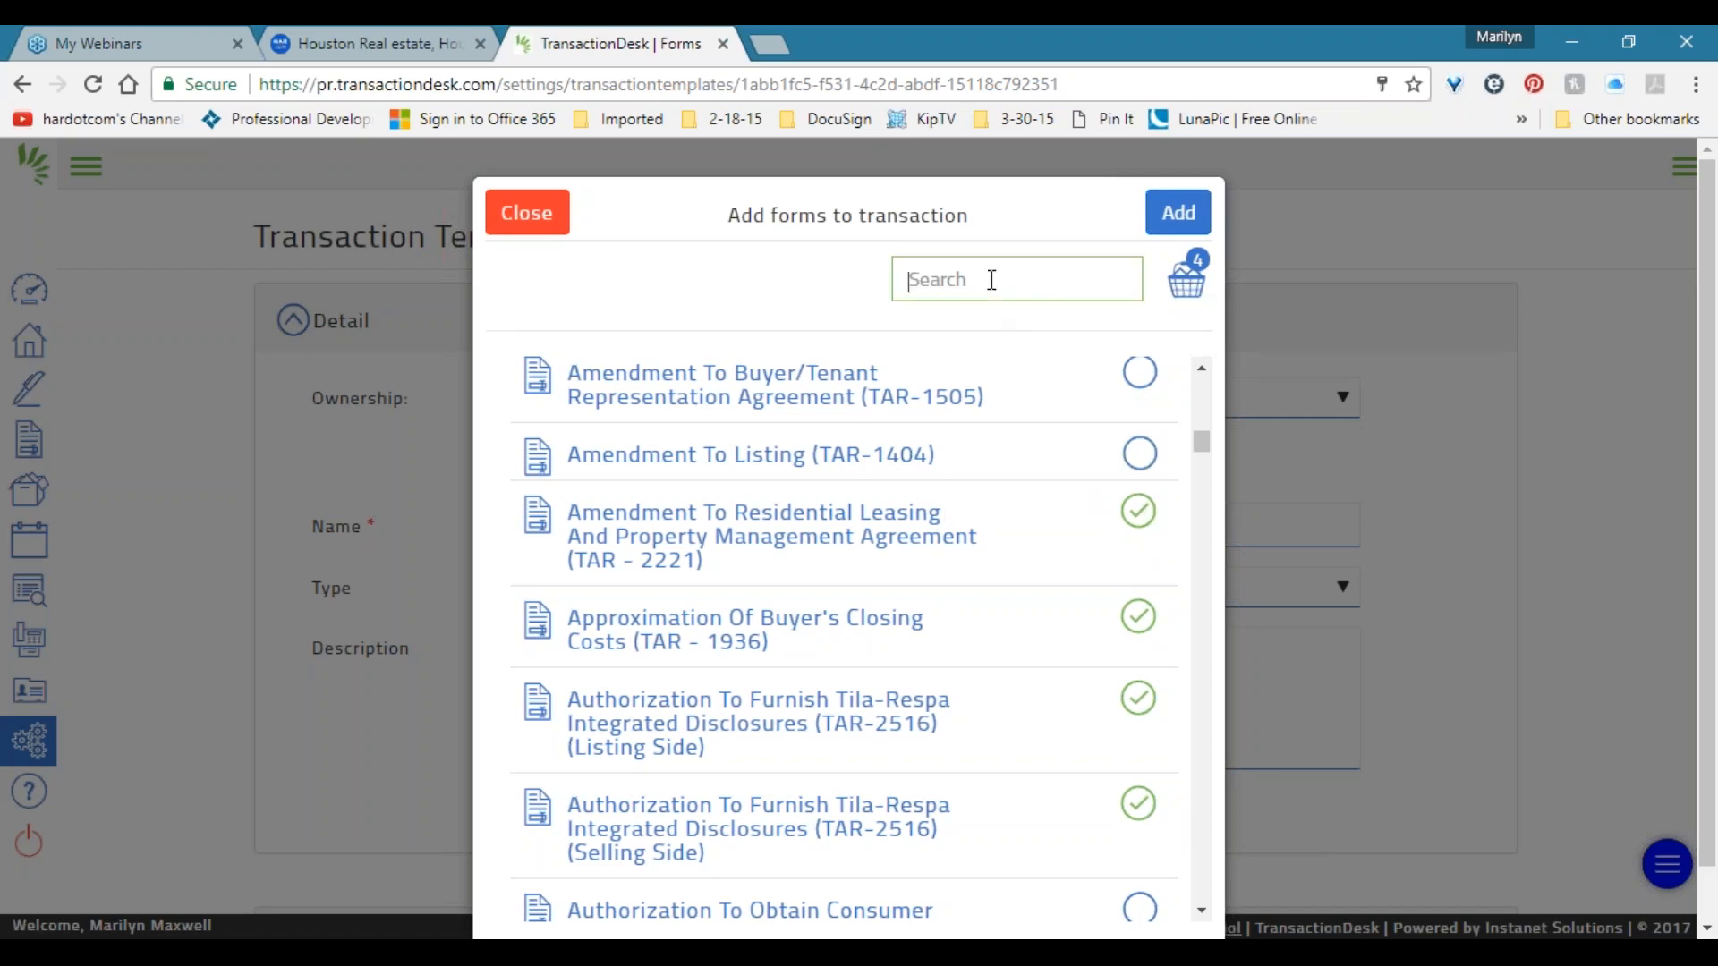
click(1138, 512)
click(1138, 617)
click(1137, 699)
click(1136, 807)
Search the form library for 1101 and pick the TAR-1101 listing agreement.
click(950, 278)
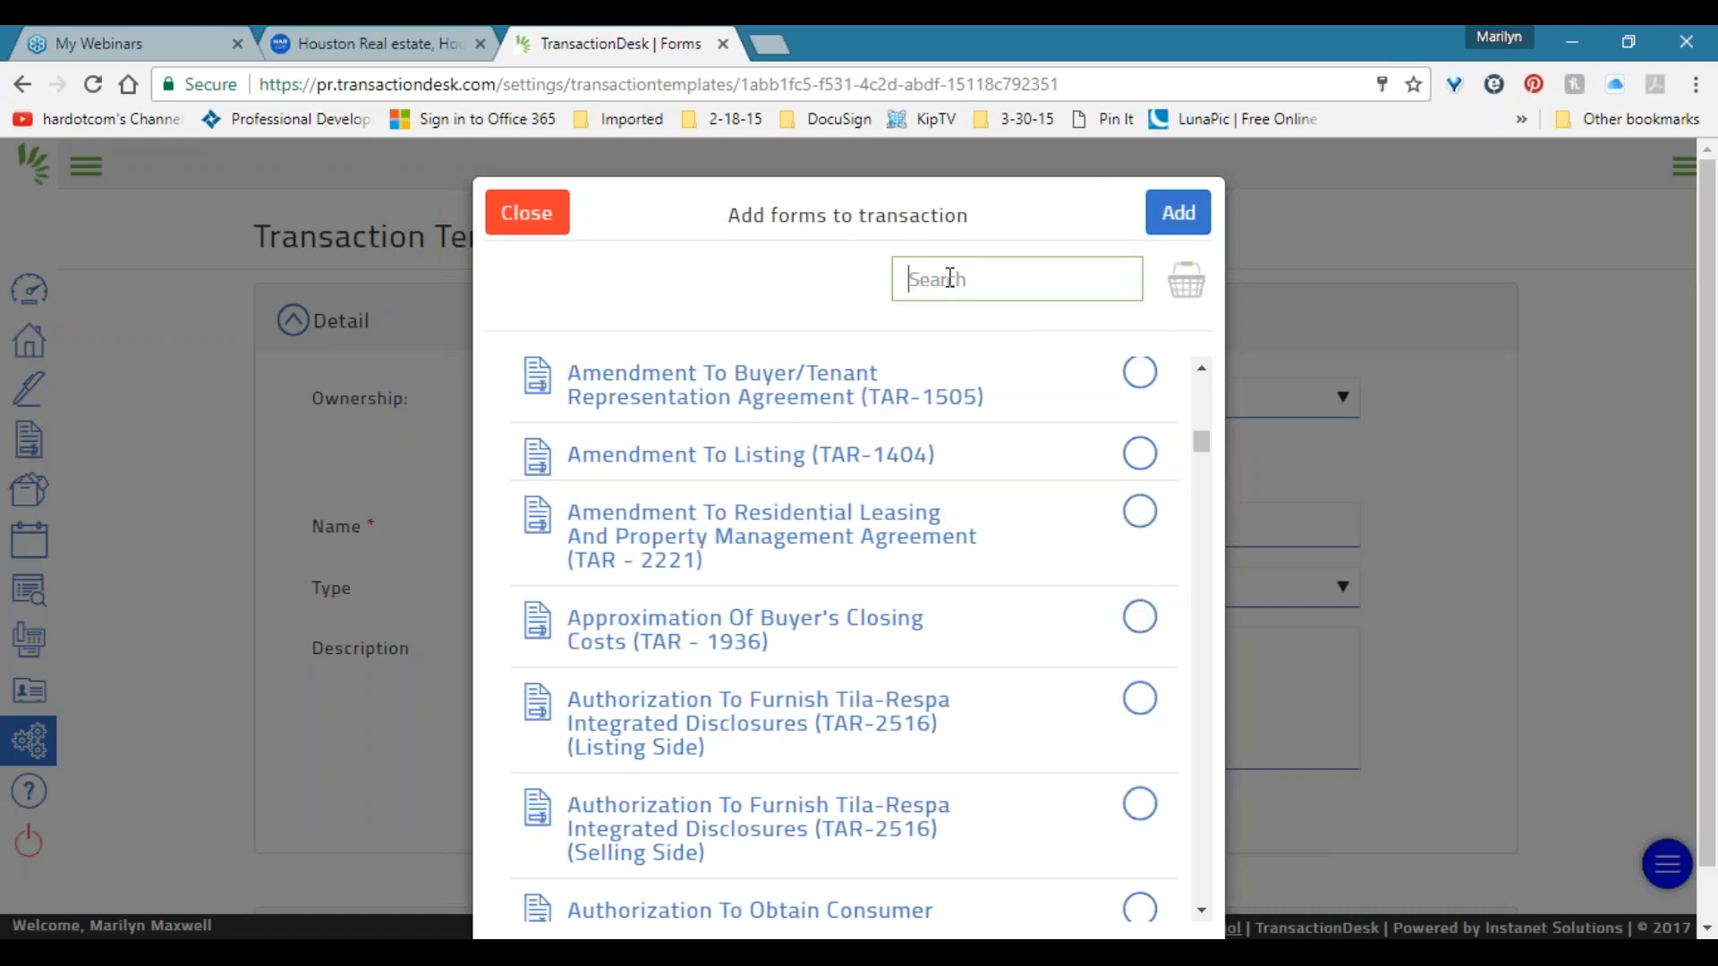
text(1101)
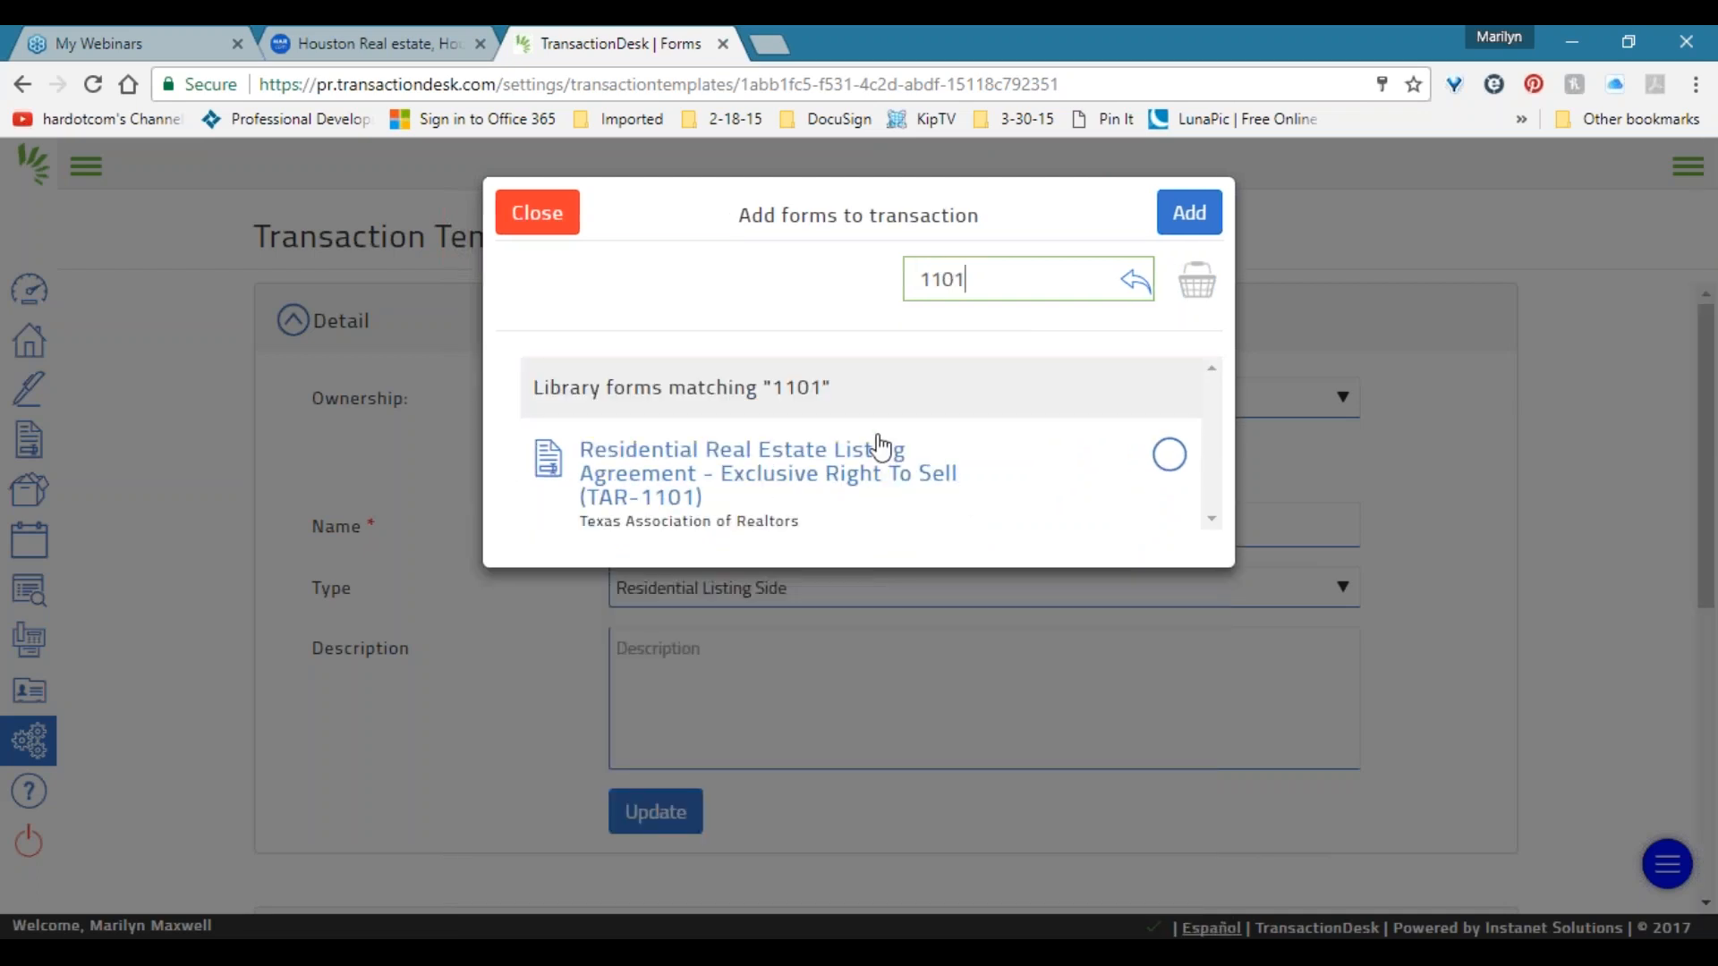
click(1170, 467)
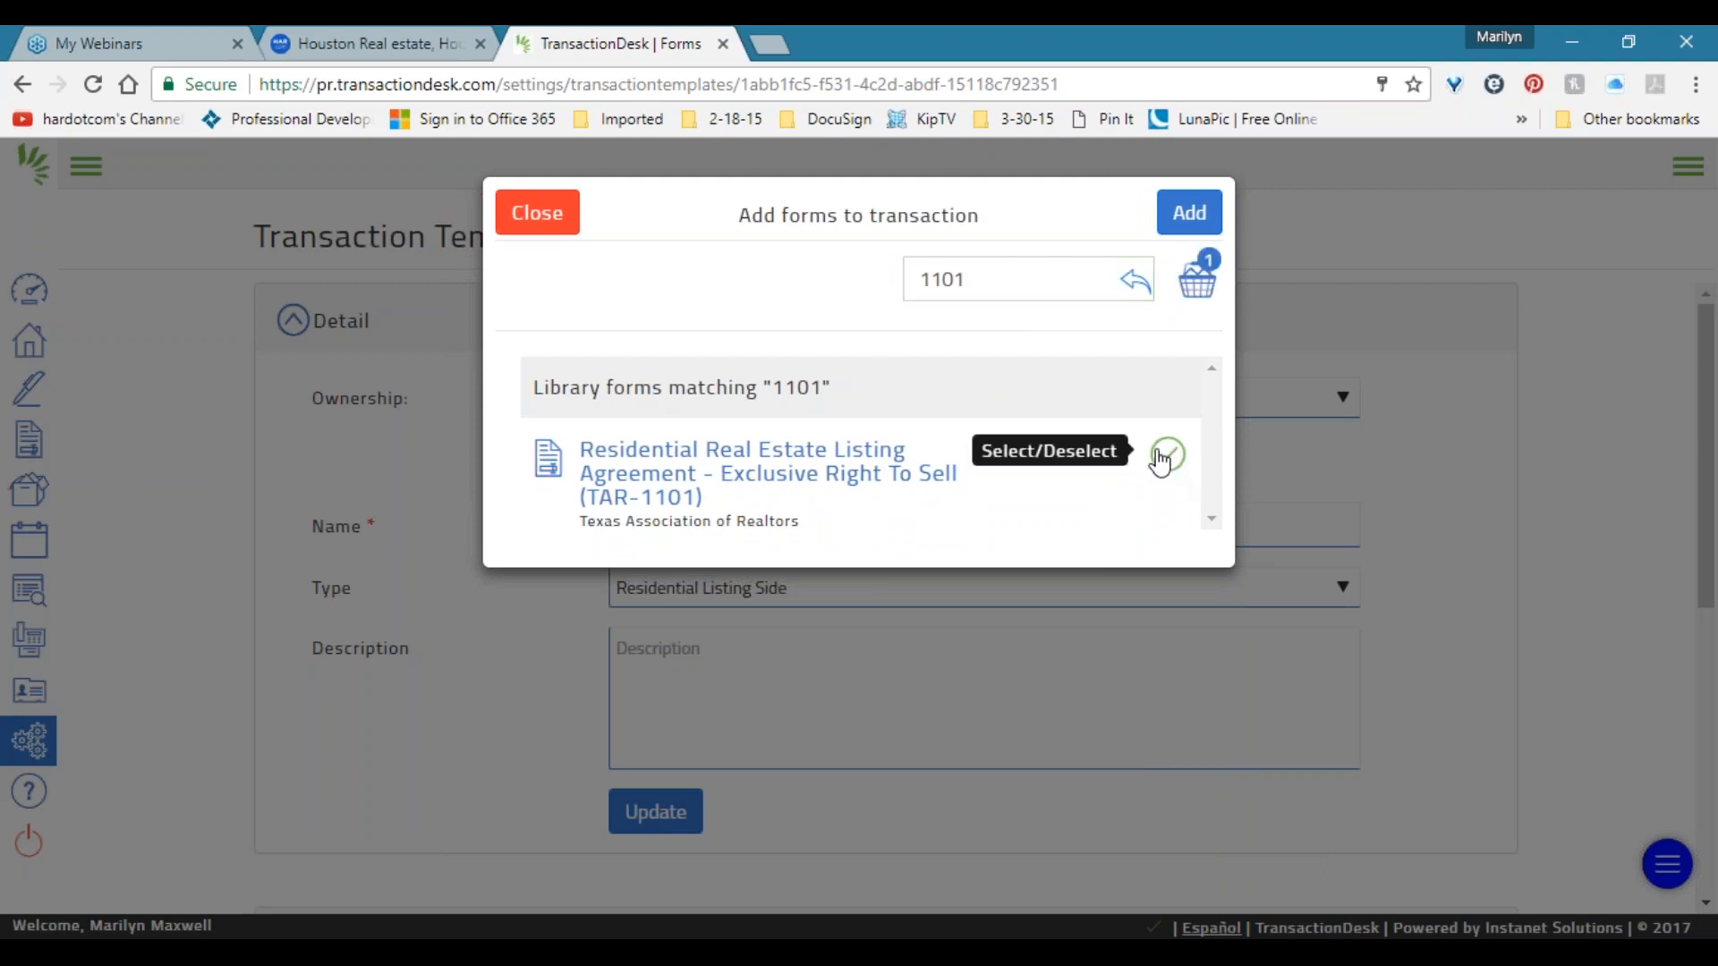
Search for 'brokerage' and pick the TAR-2501 Listing Side brokerage services form.
drag(984, 279, 810, 292)
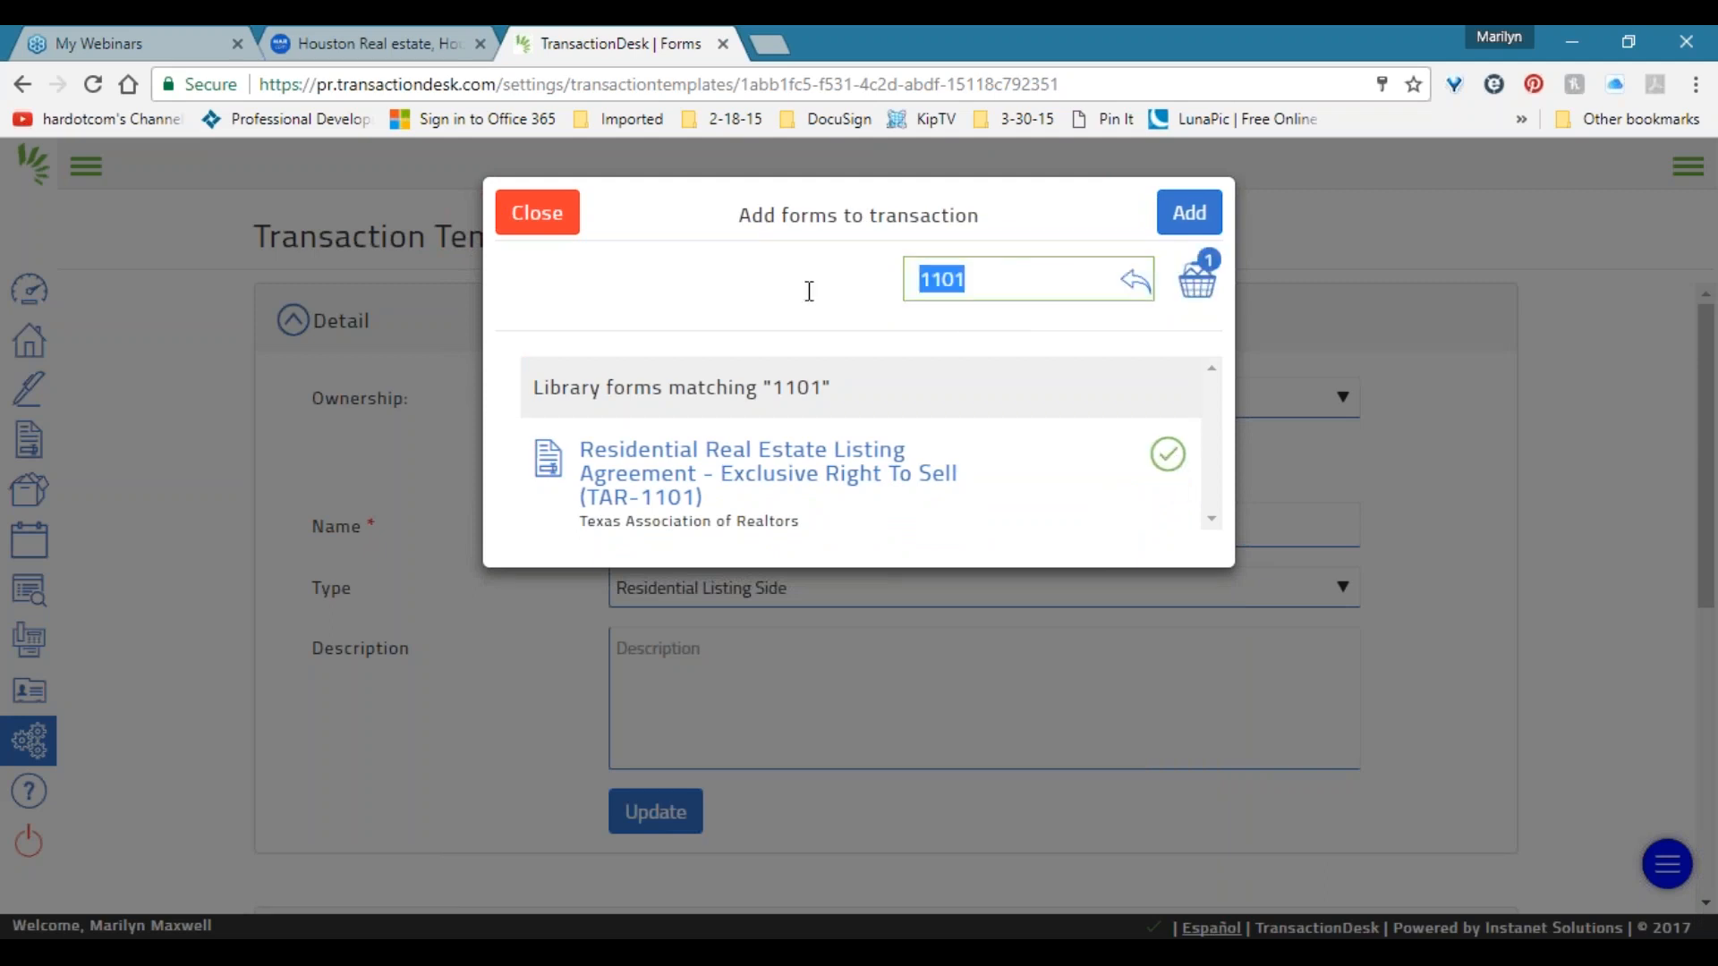
text(brokerage)
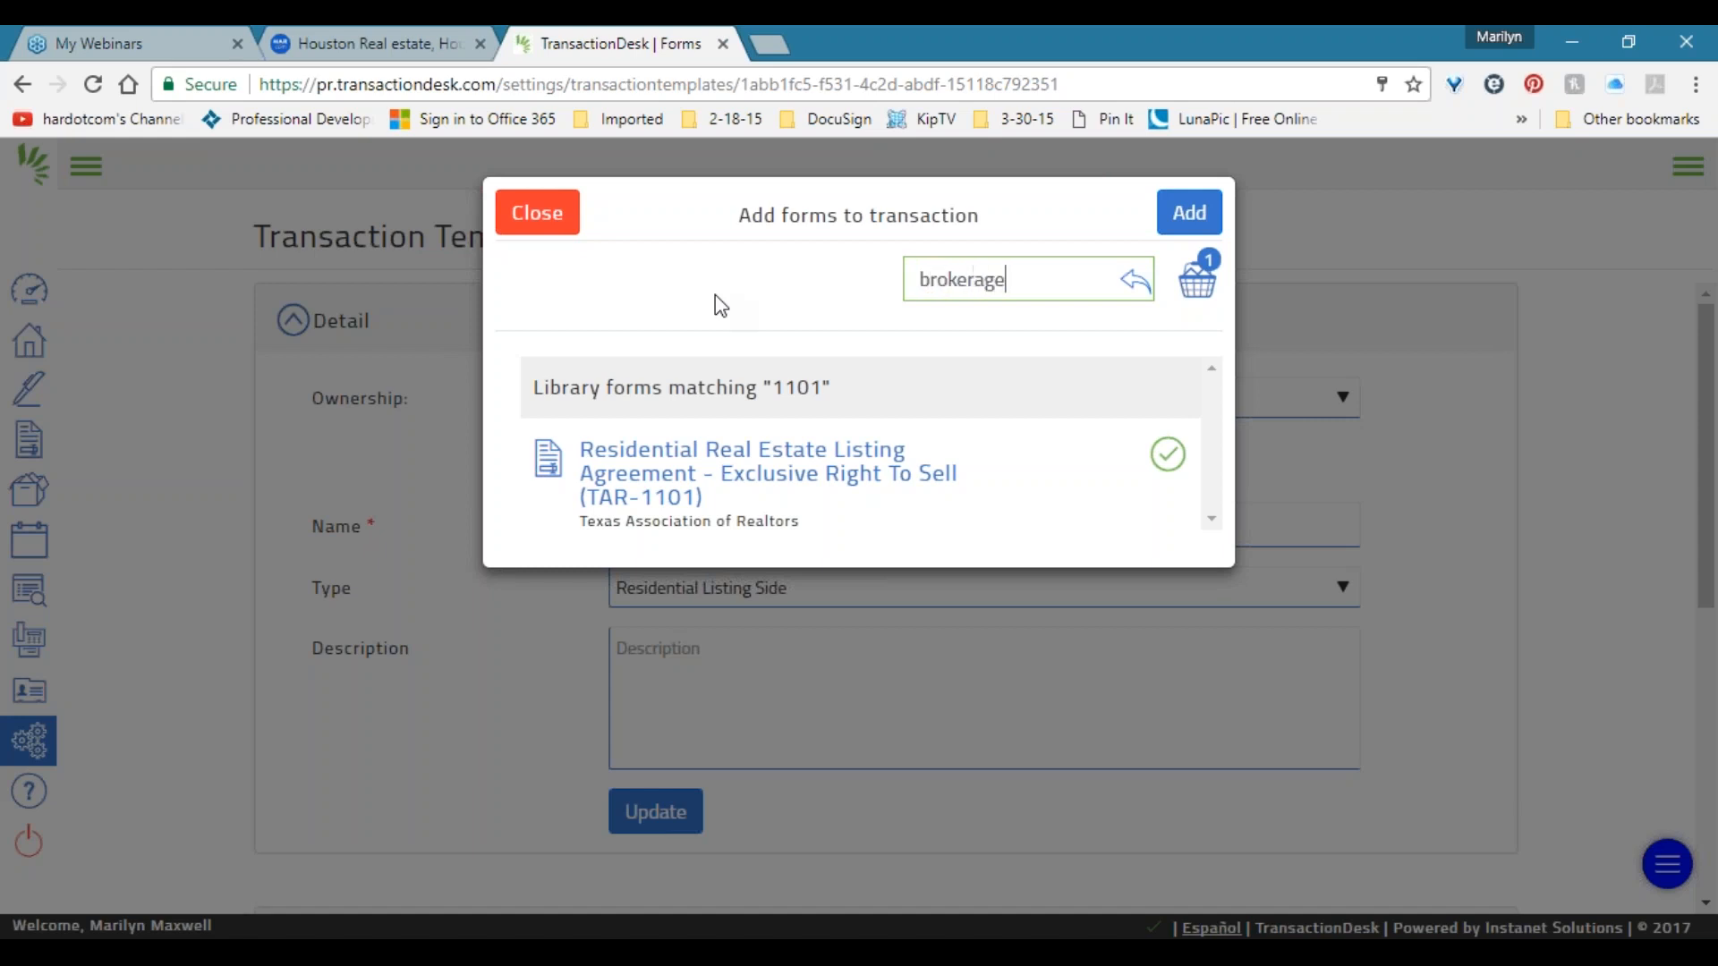
key(Return)
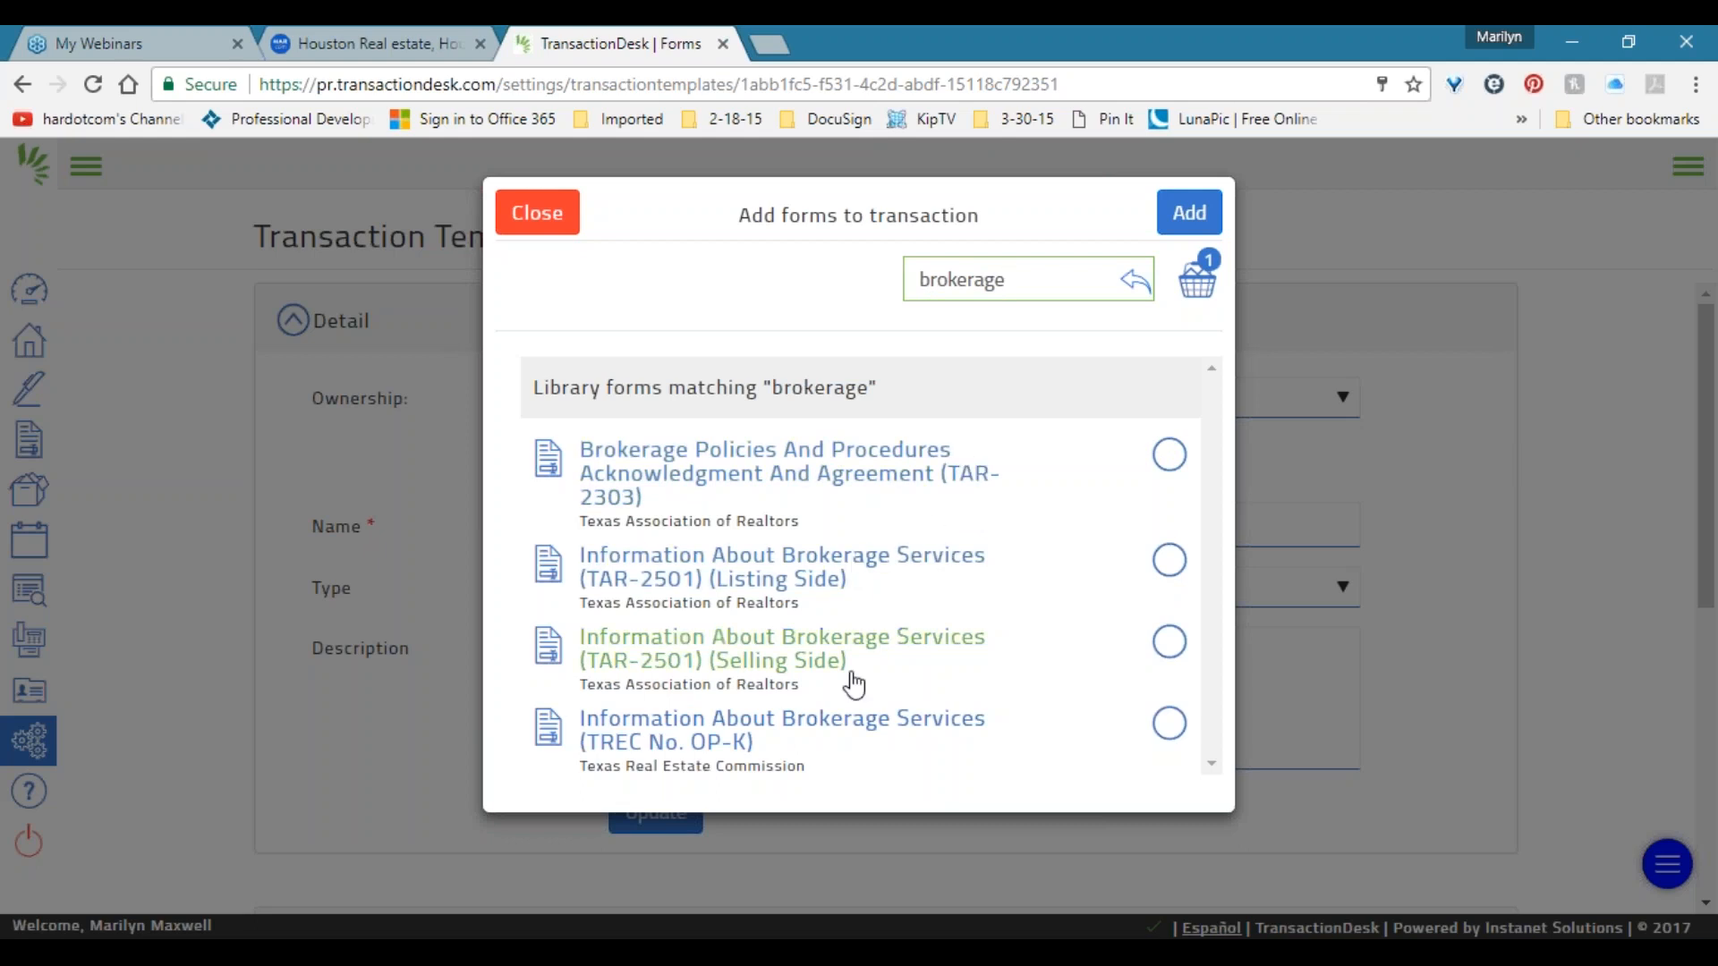
click(1168, 561)
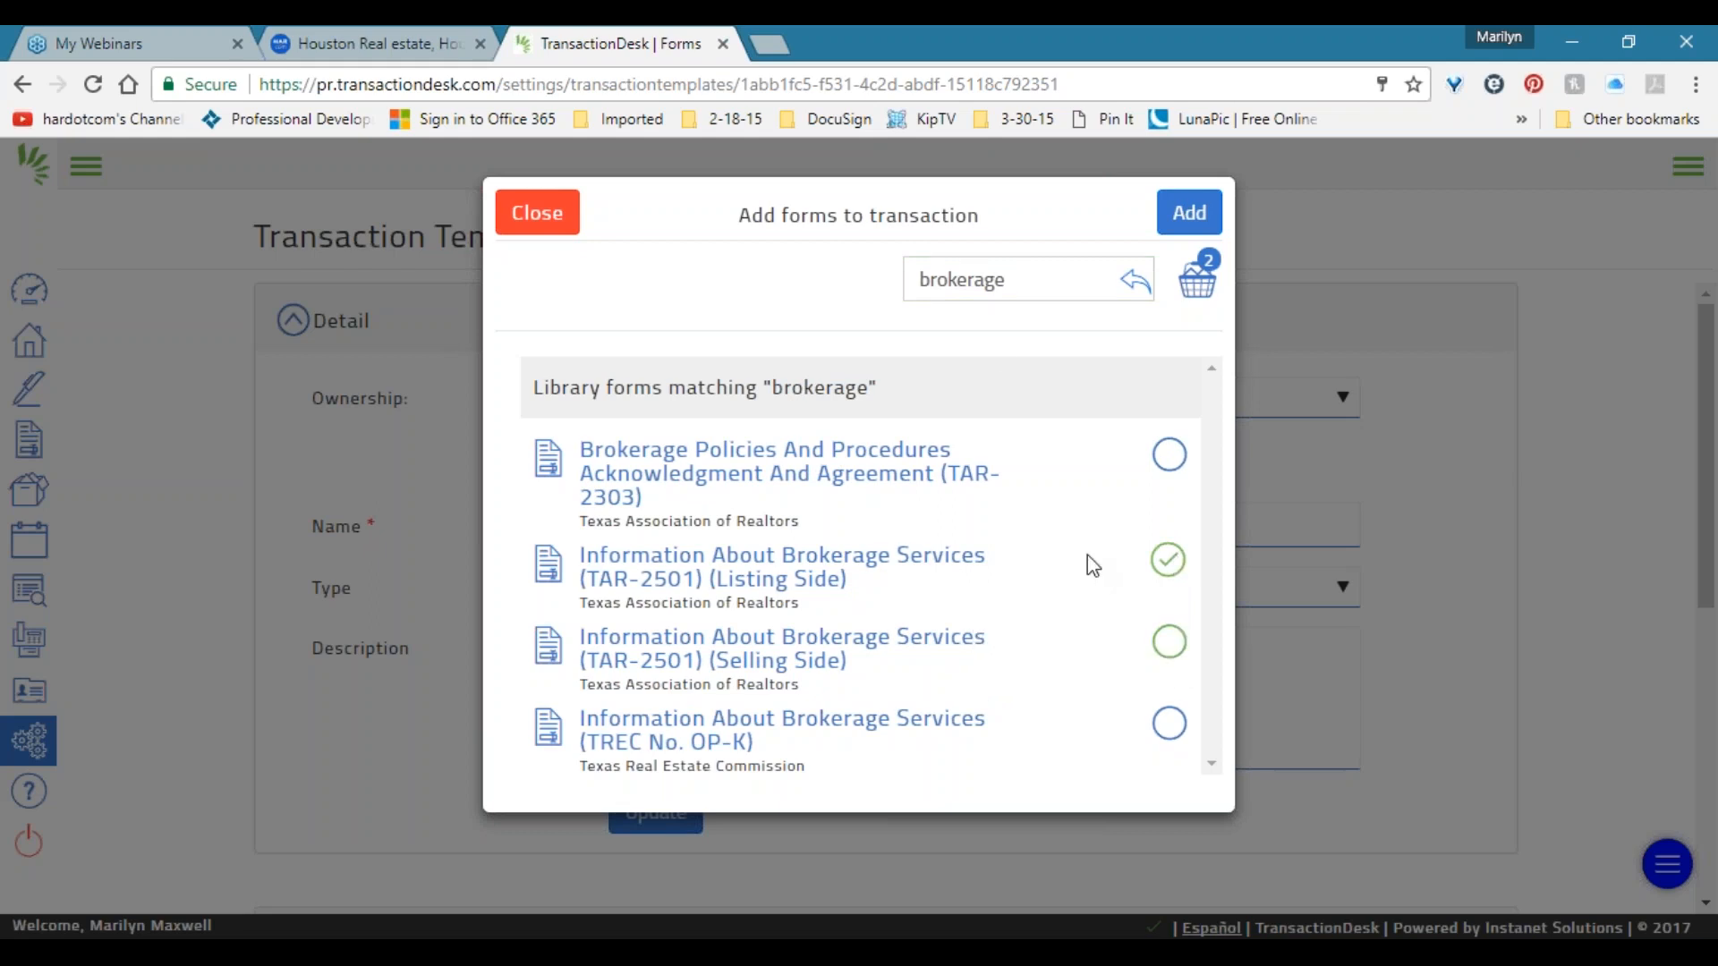
double_click(963, 281)
Search "seller's d" and pick Seller's Disclosure Notice: Authentisign One-Step Process (TAR-1406).
text(s)
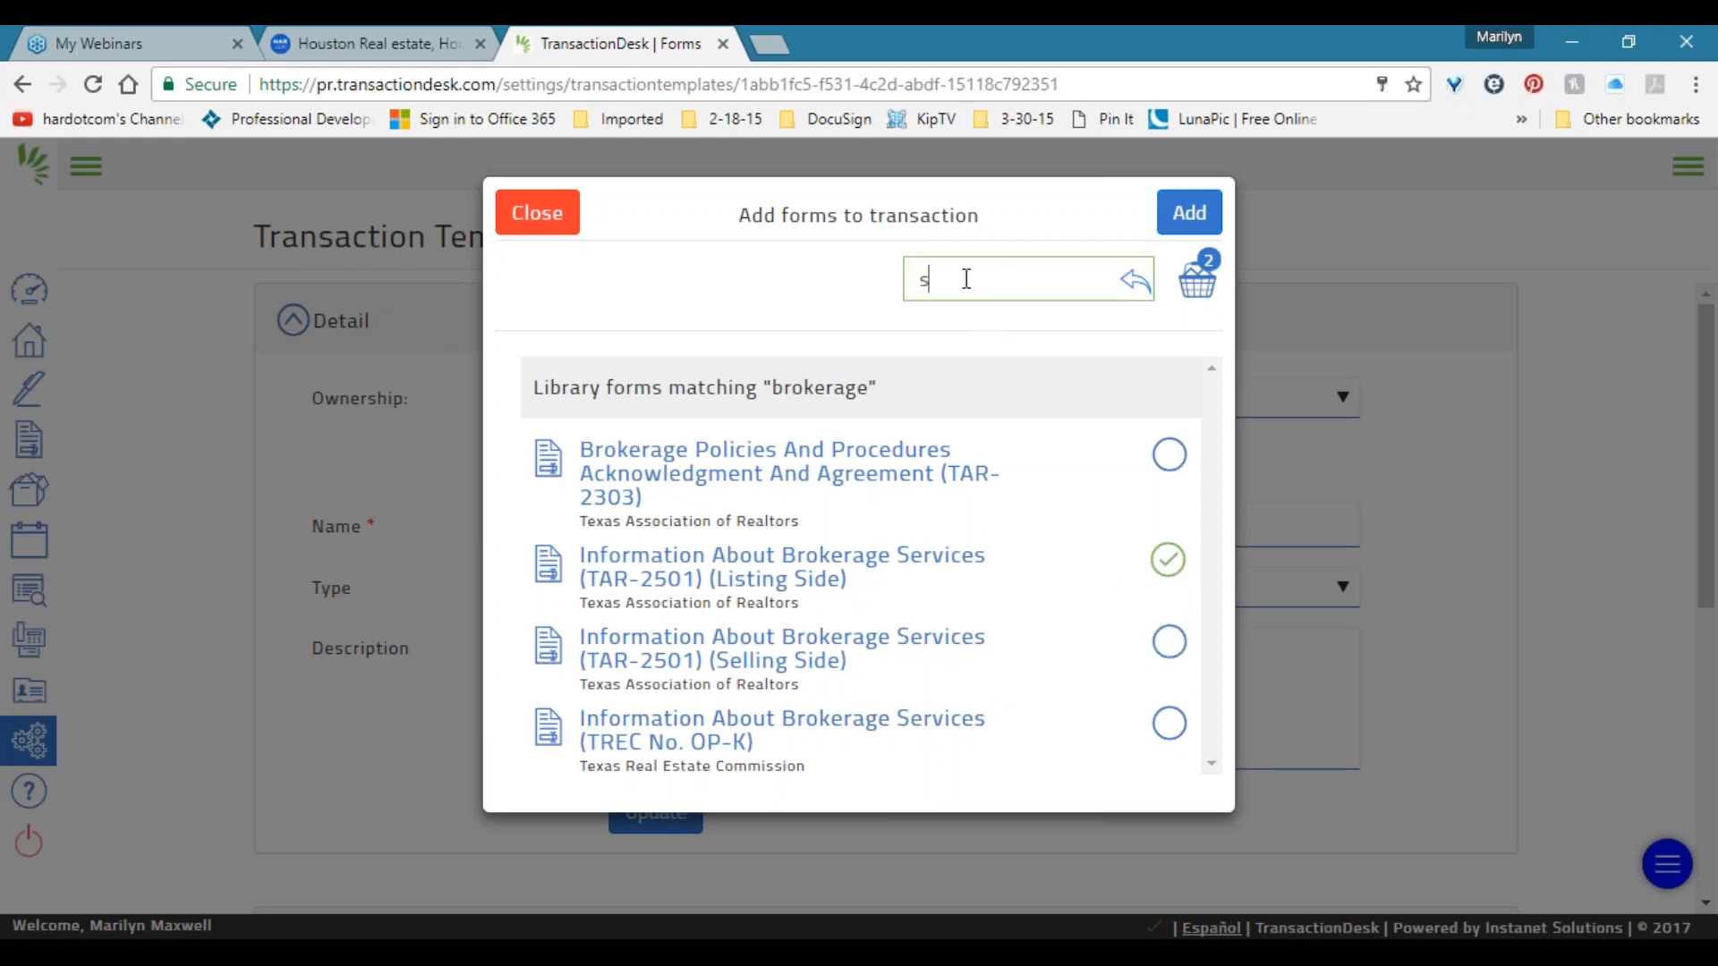
text(eller's d)
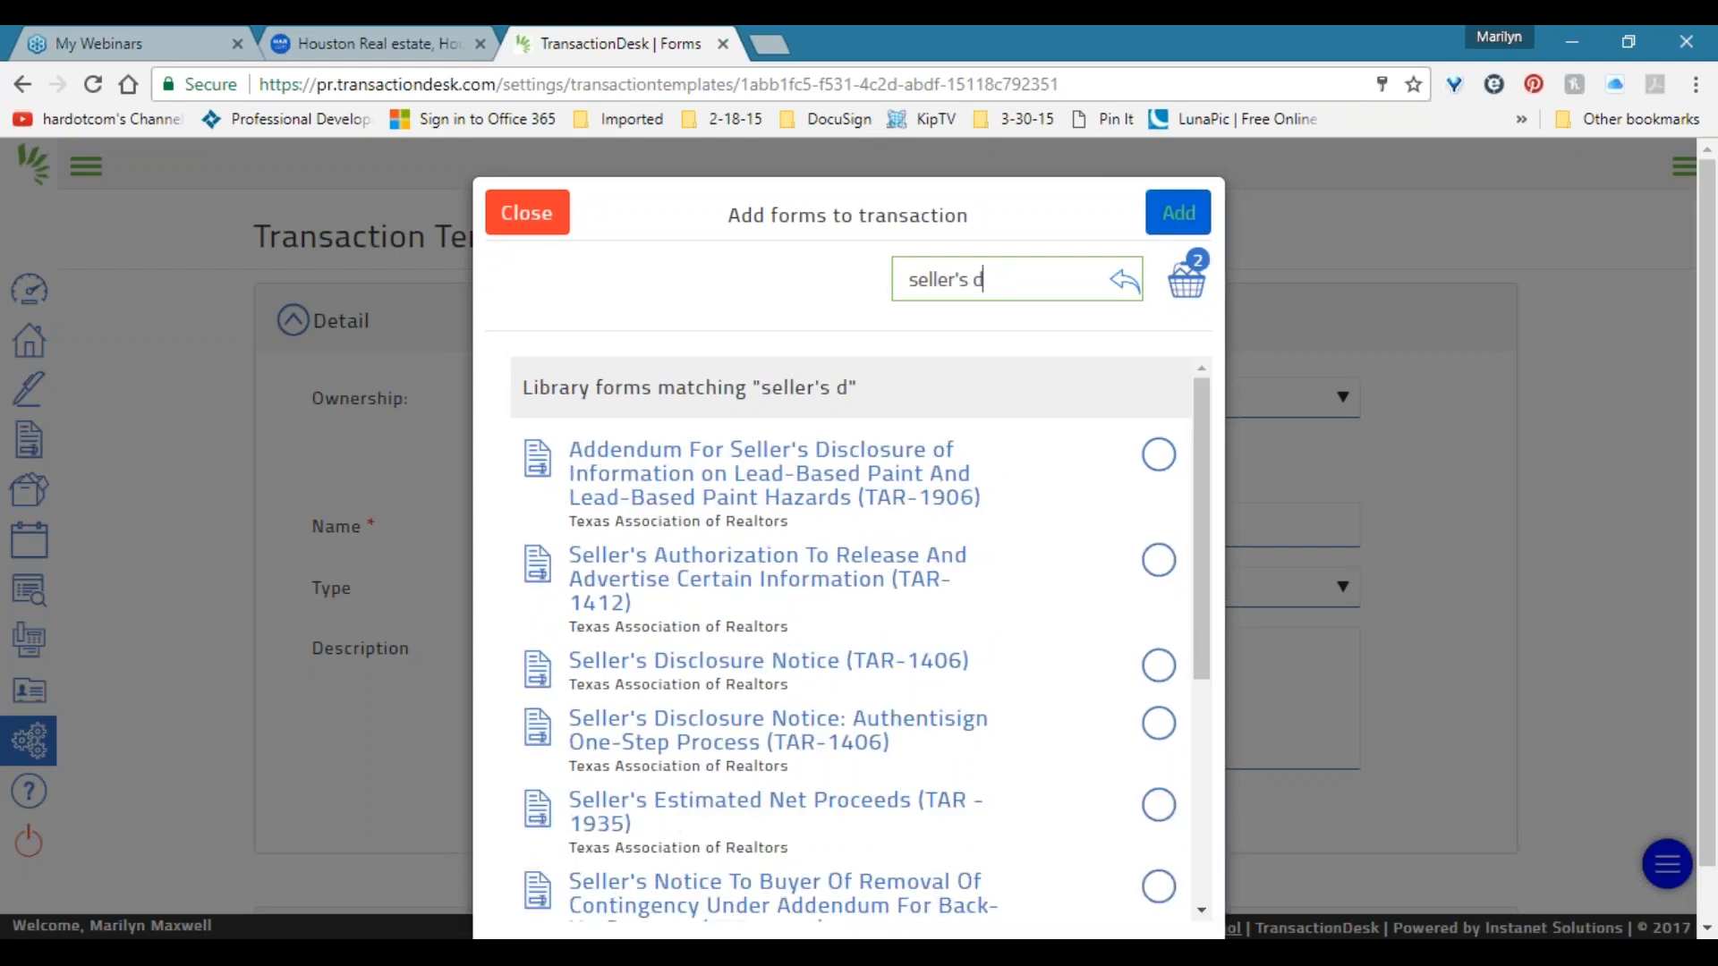
scroll(908, 433, down, 2)
scroll(904, 376, down, 2)
scroll(905, 393, up, 1)
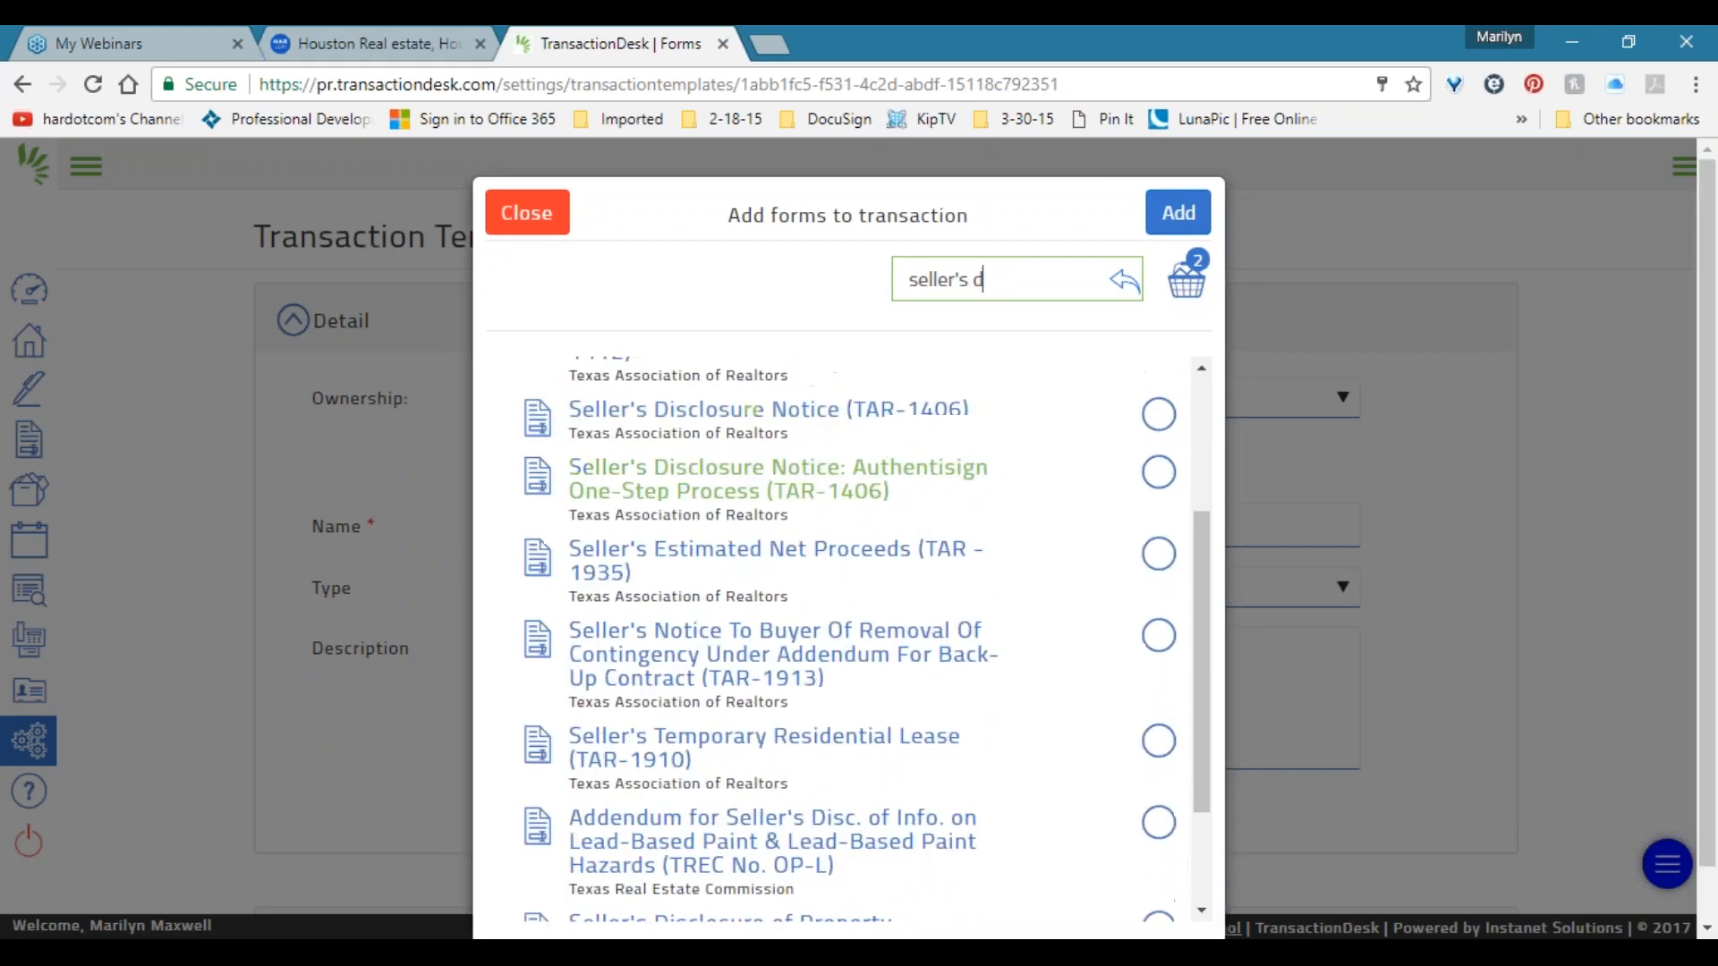
drag(948, 499, 541, 419)
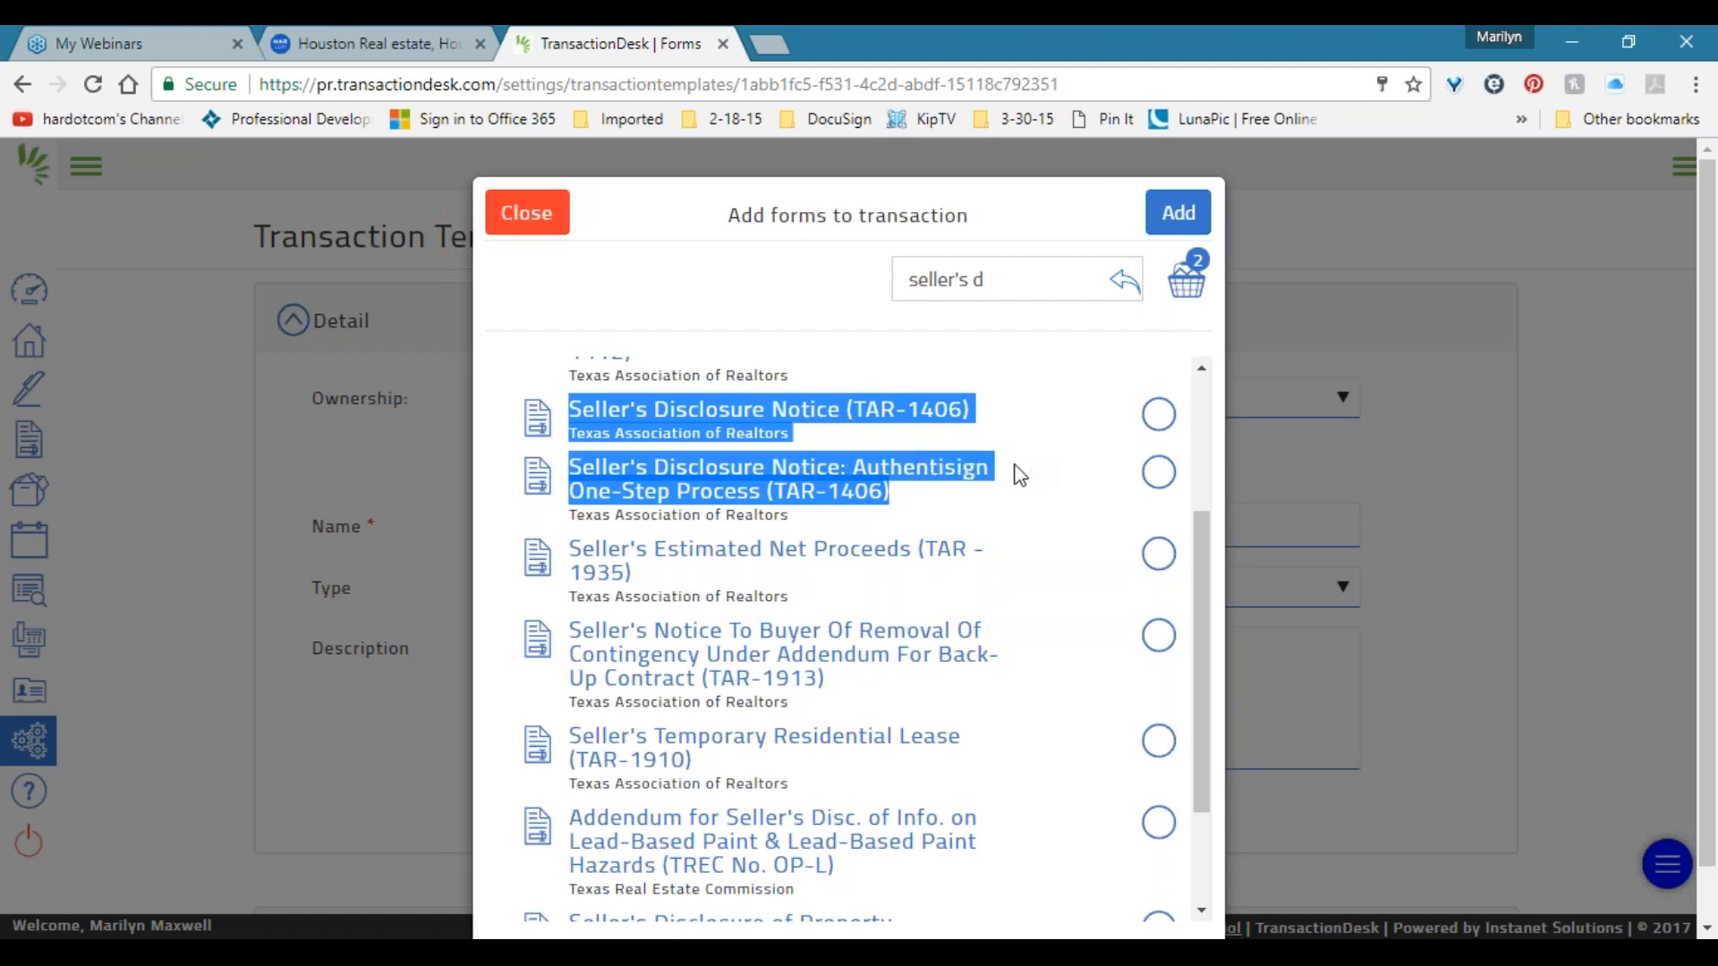
click(948, 510)
drag(992, 469, 856, 492)
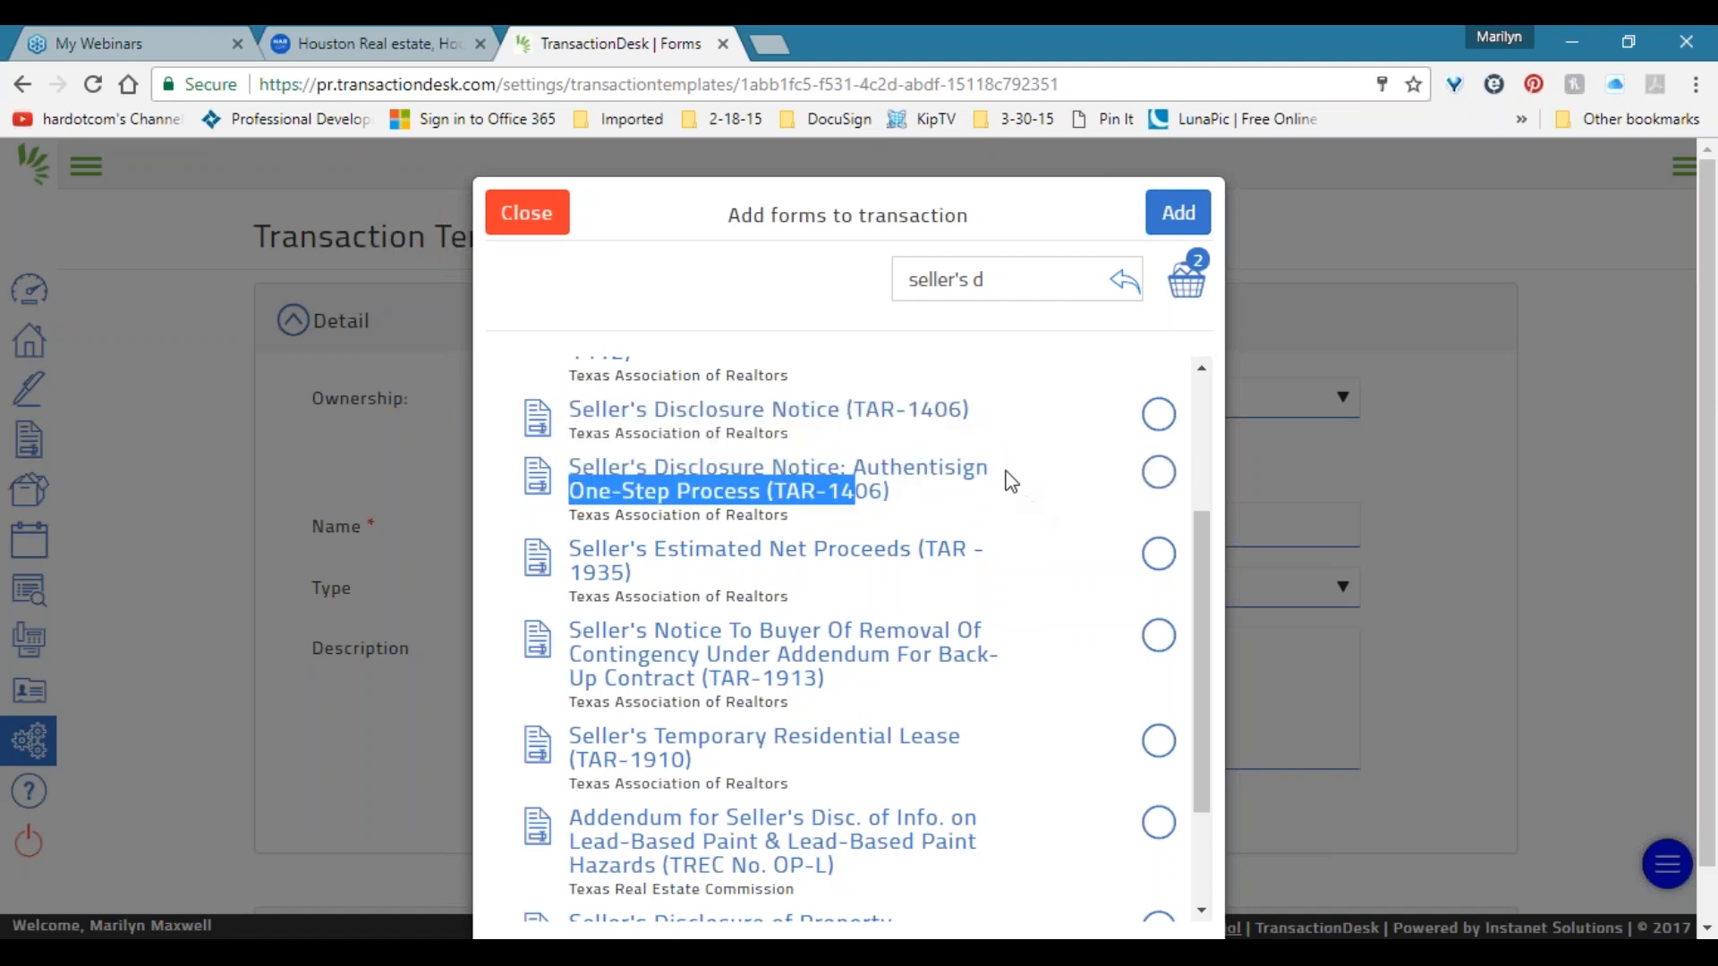
click(978, 479)
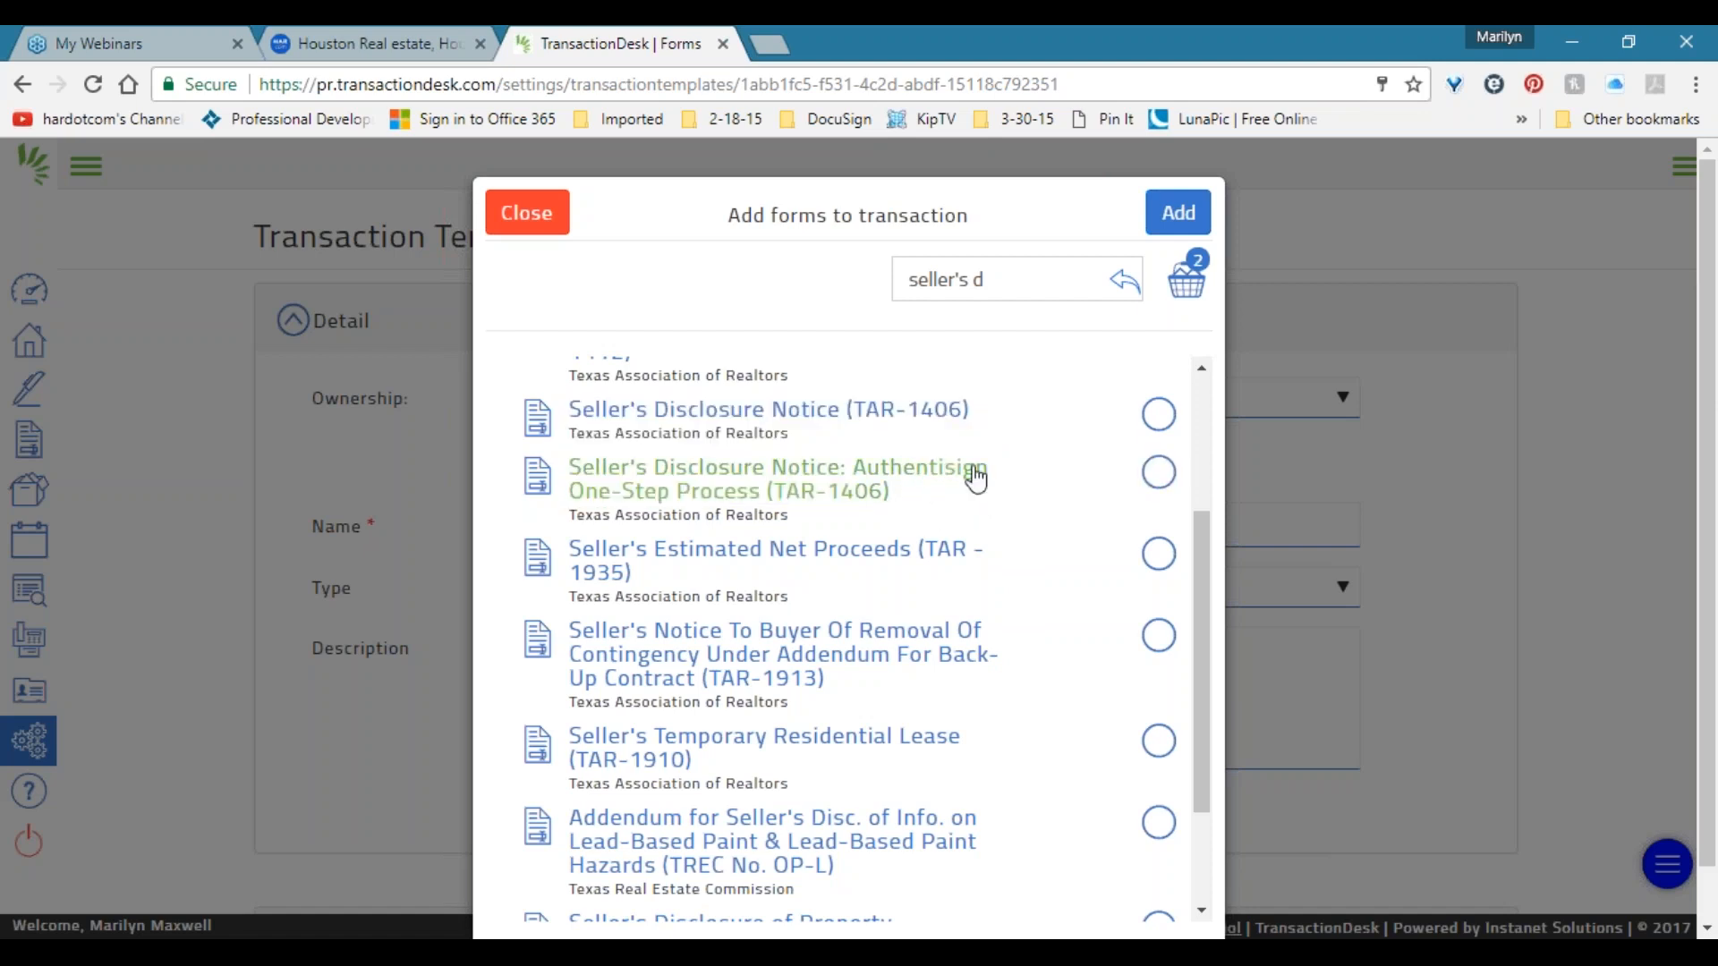
Untick the plain Seller's Disclosure Notice so only the Authentisign version remains picked.
drag(991, 469, 858, 487)
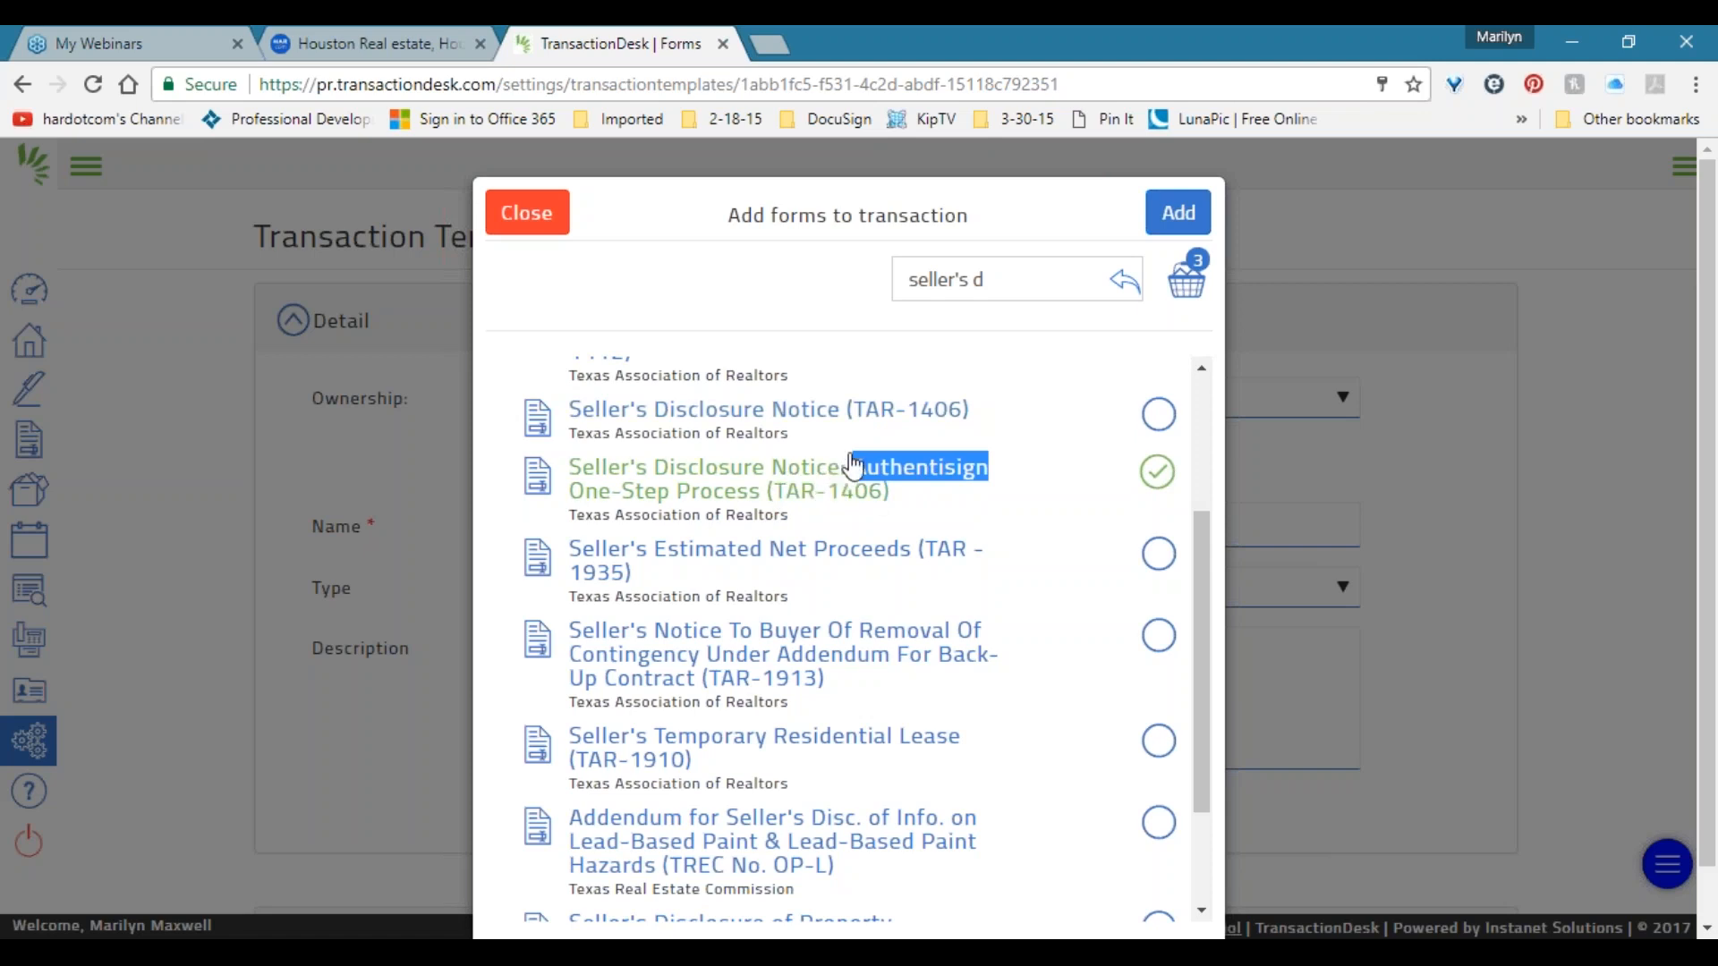
drag(982, 412, 664, 424)
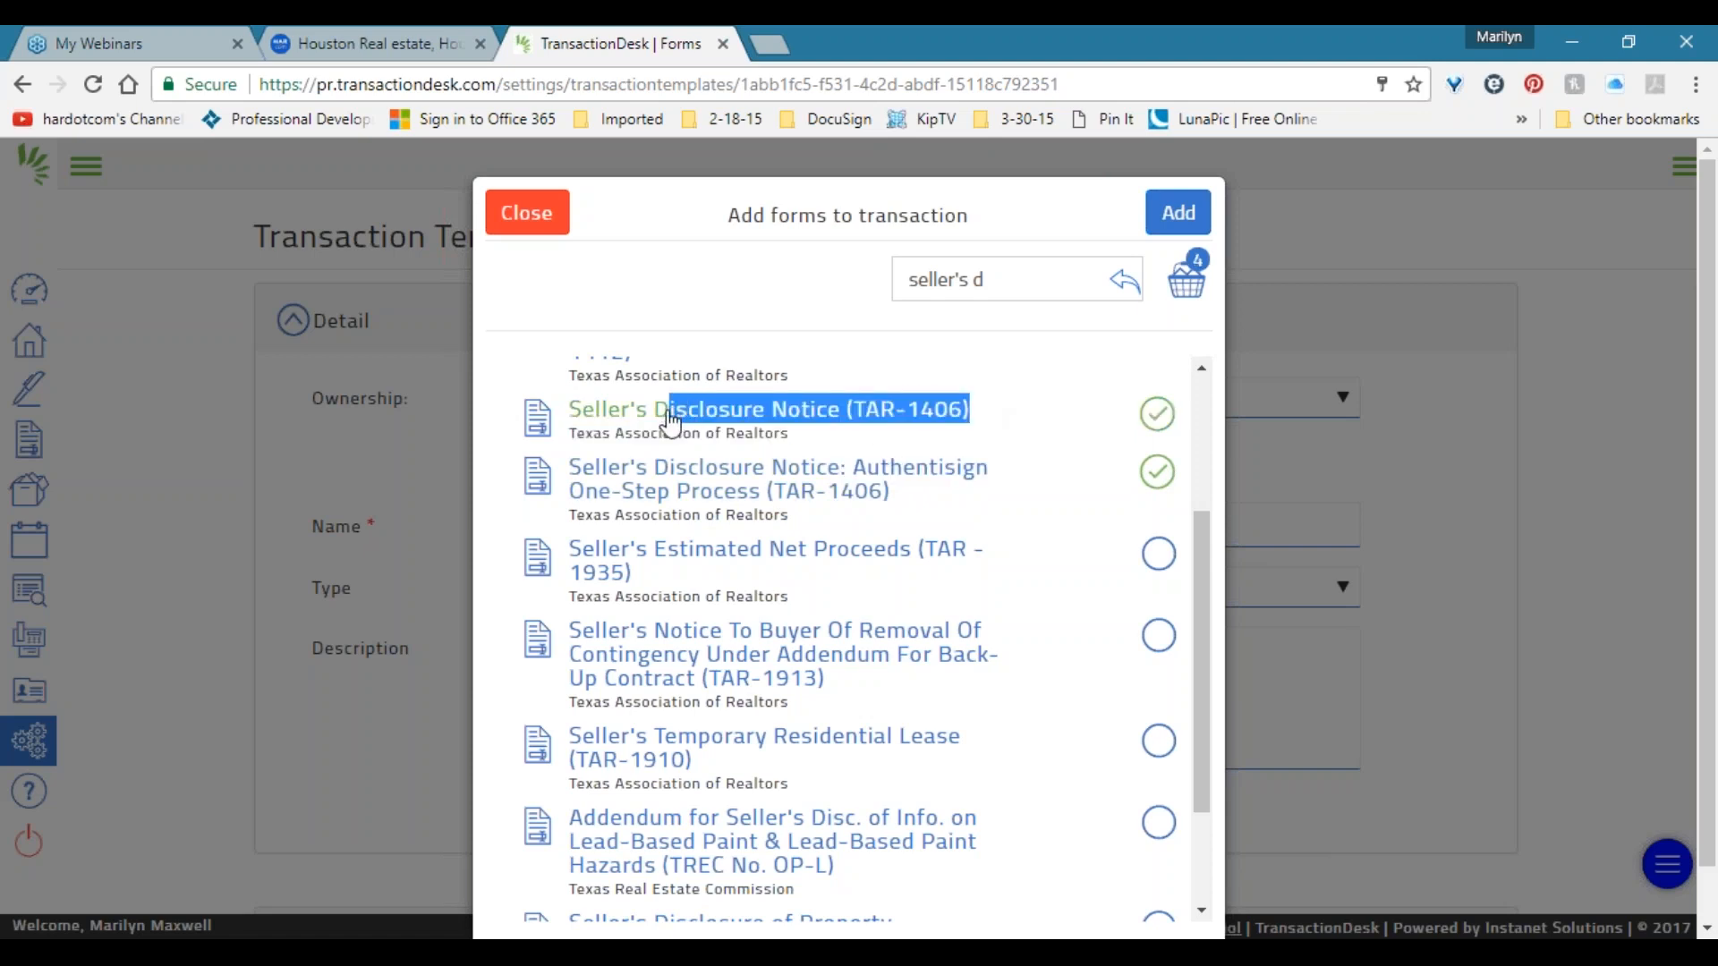
click(1159, 415)
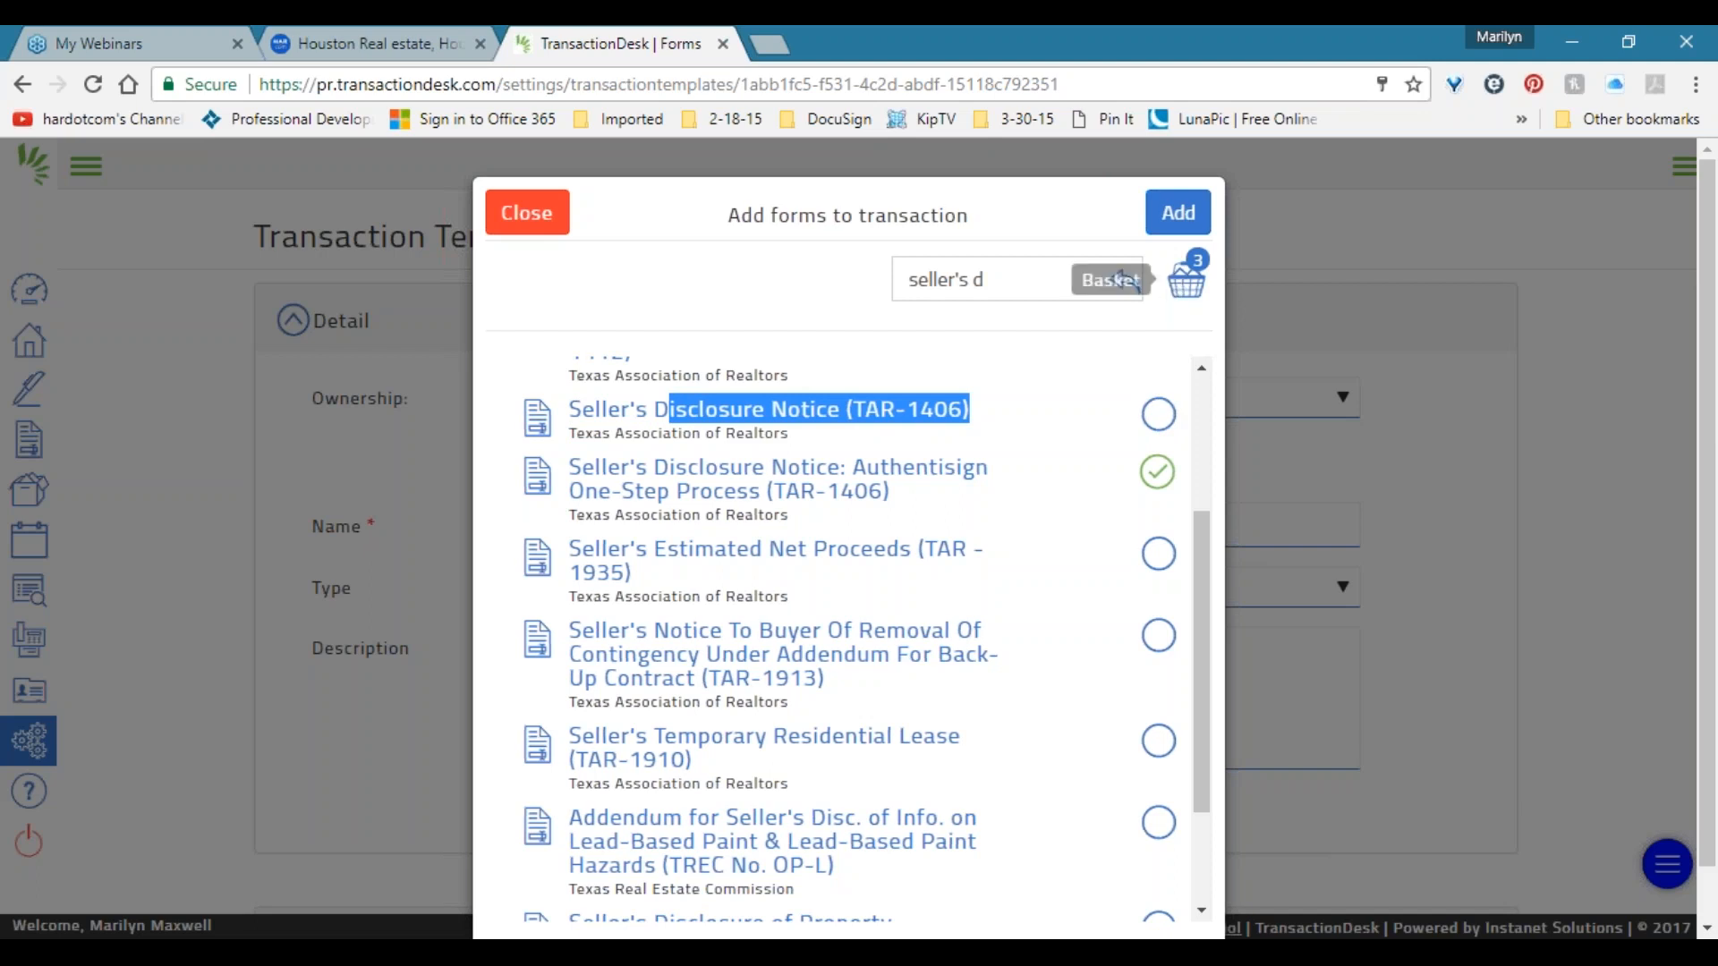
click(1185, 294)
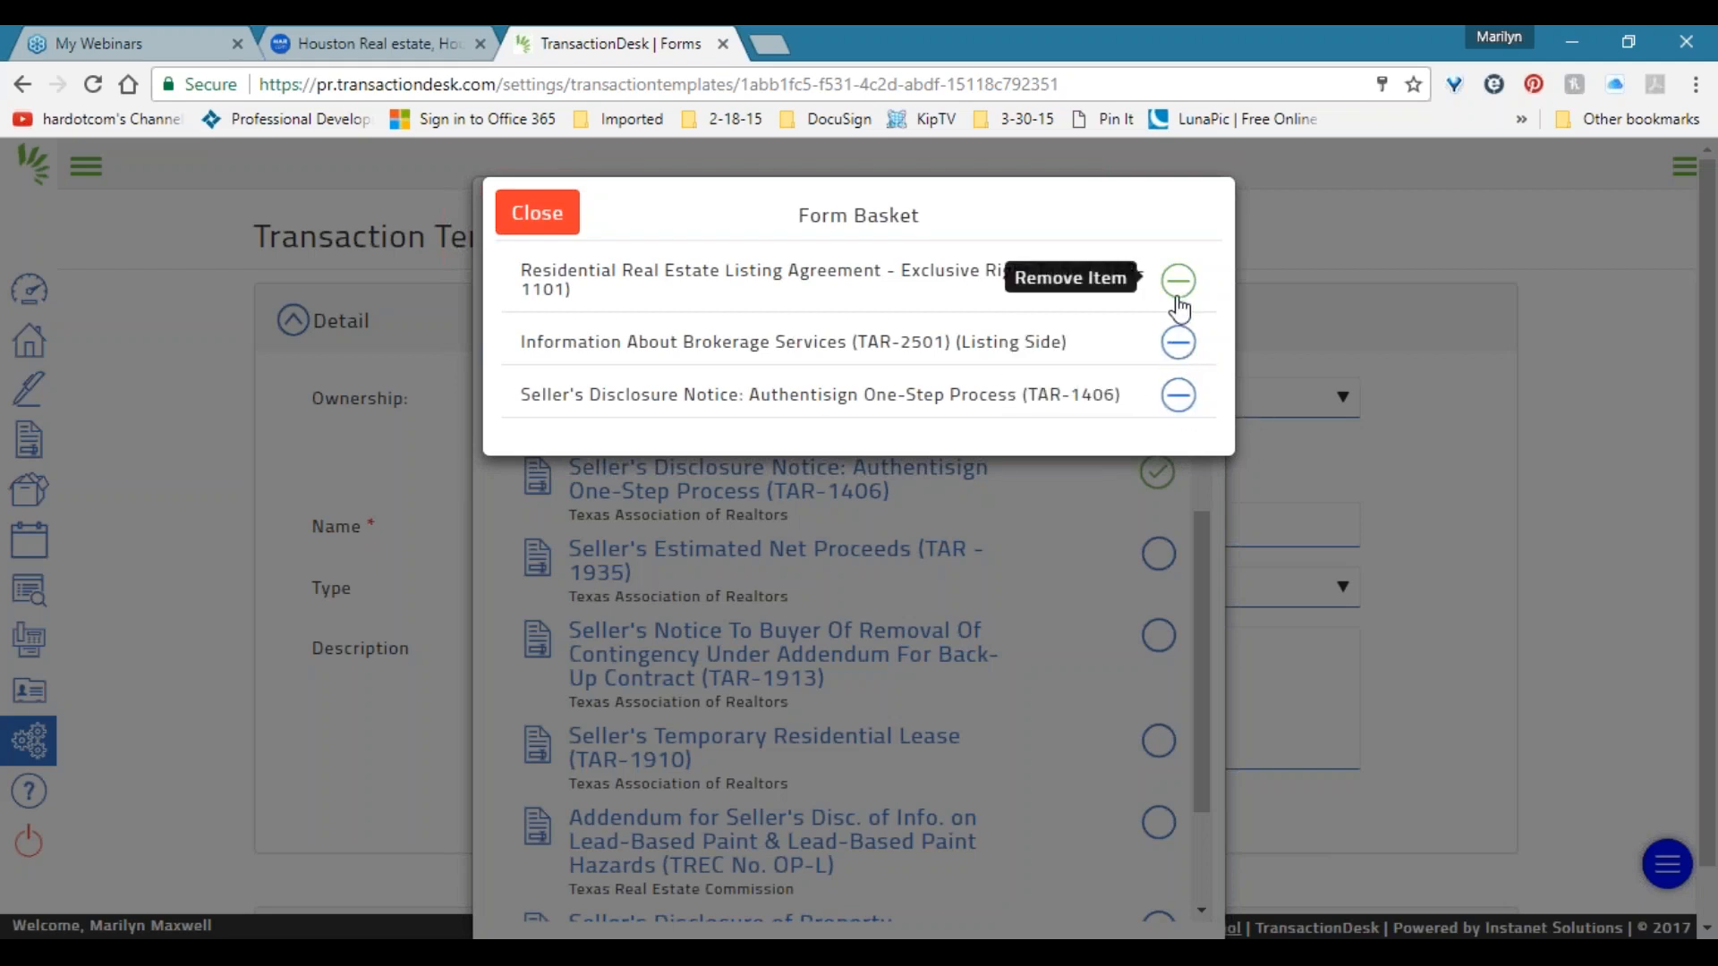
drag(906, 275, 1124, 265)
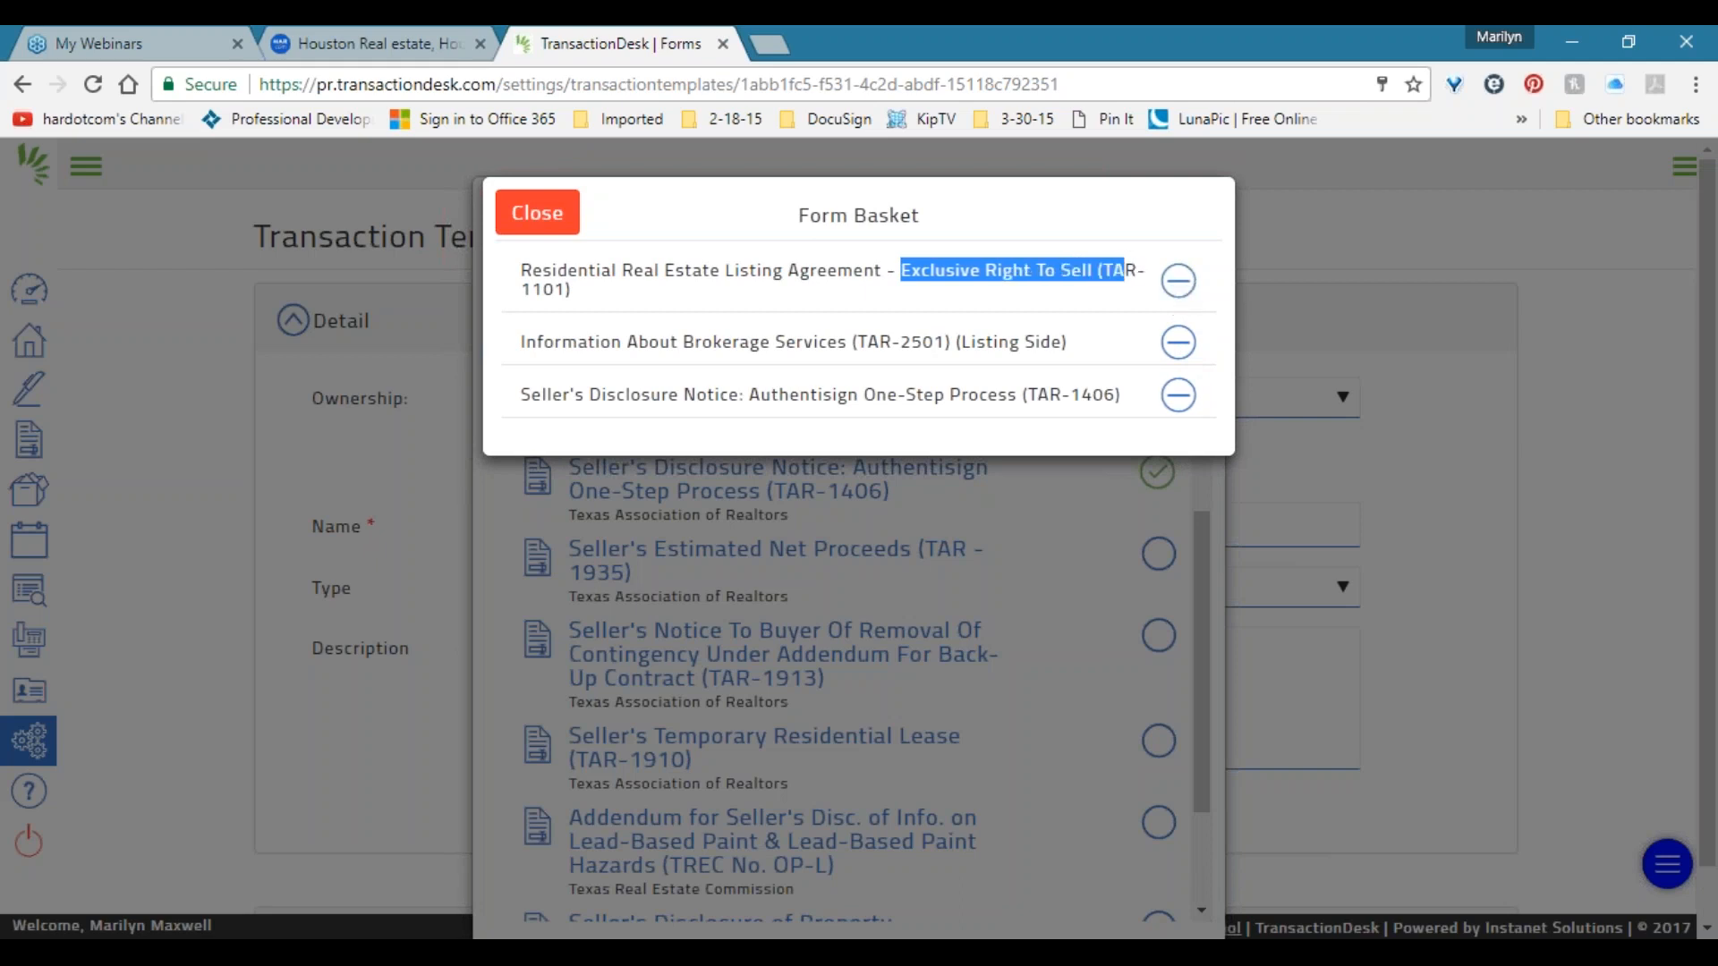
click(536, 212)
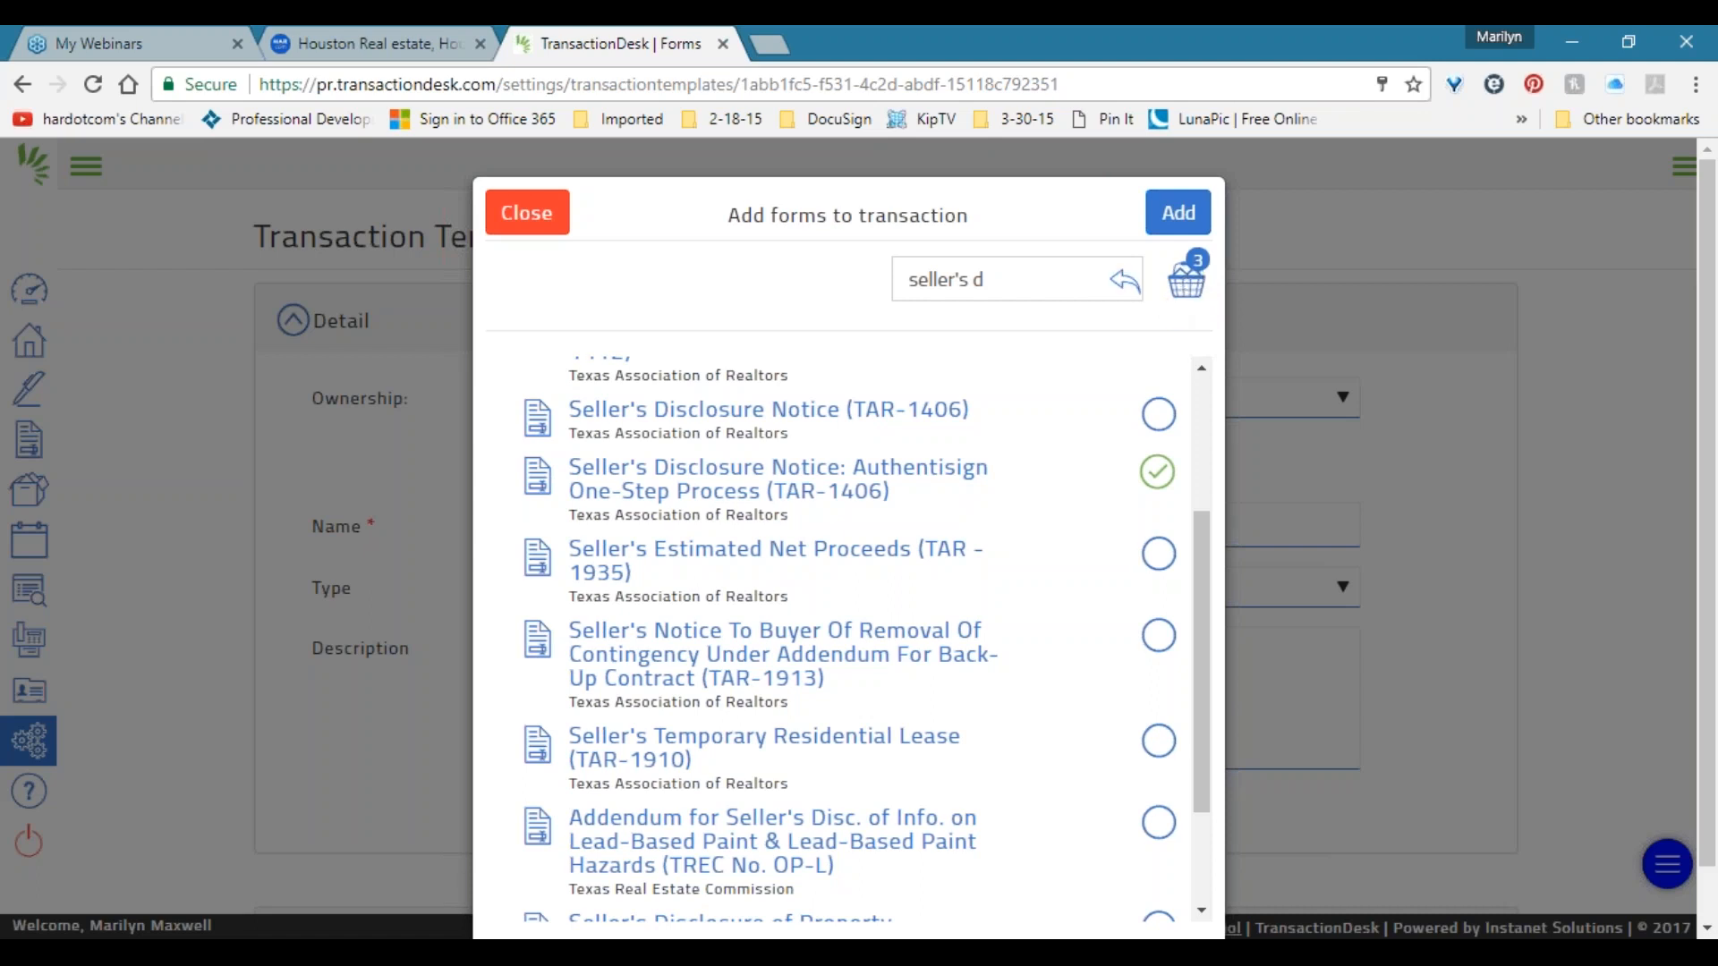
Add the three picked forms and move TAR-2501 brokerage services to the top of the list.
click(1183, 224)
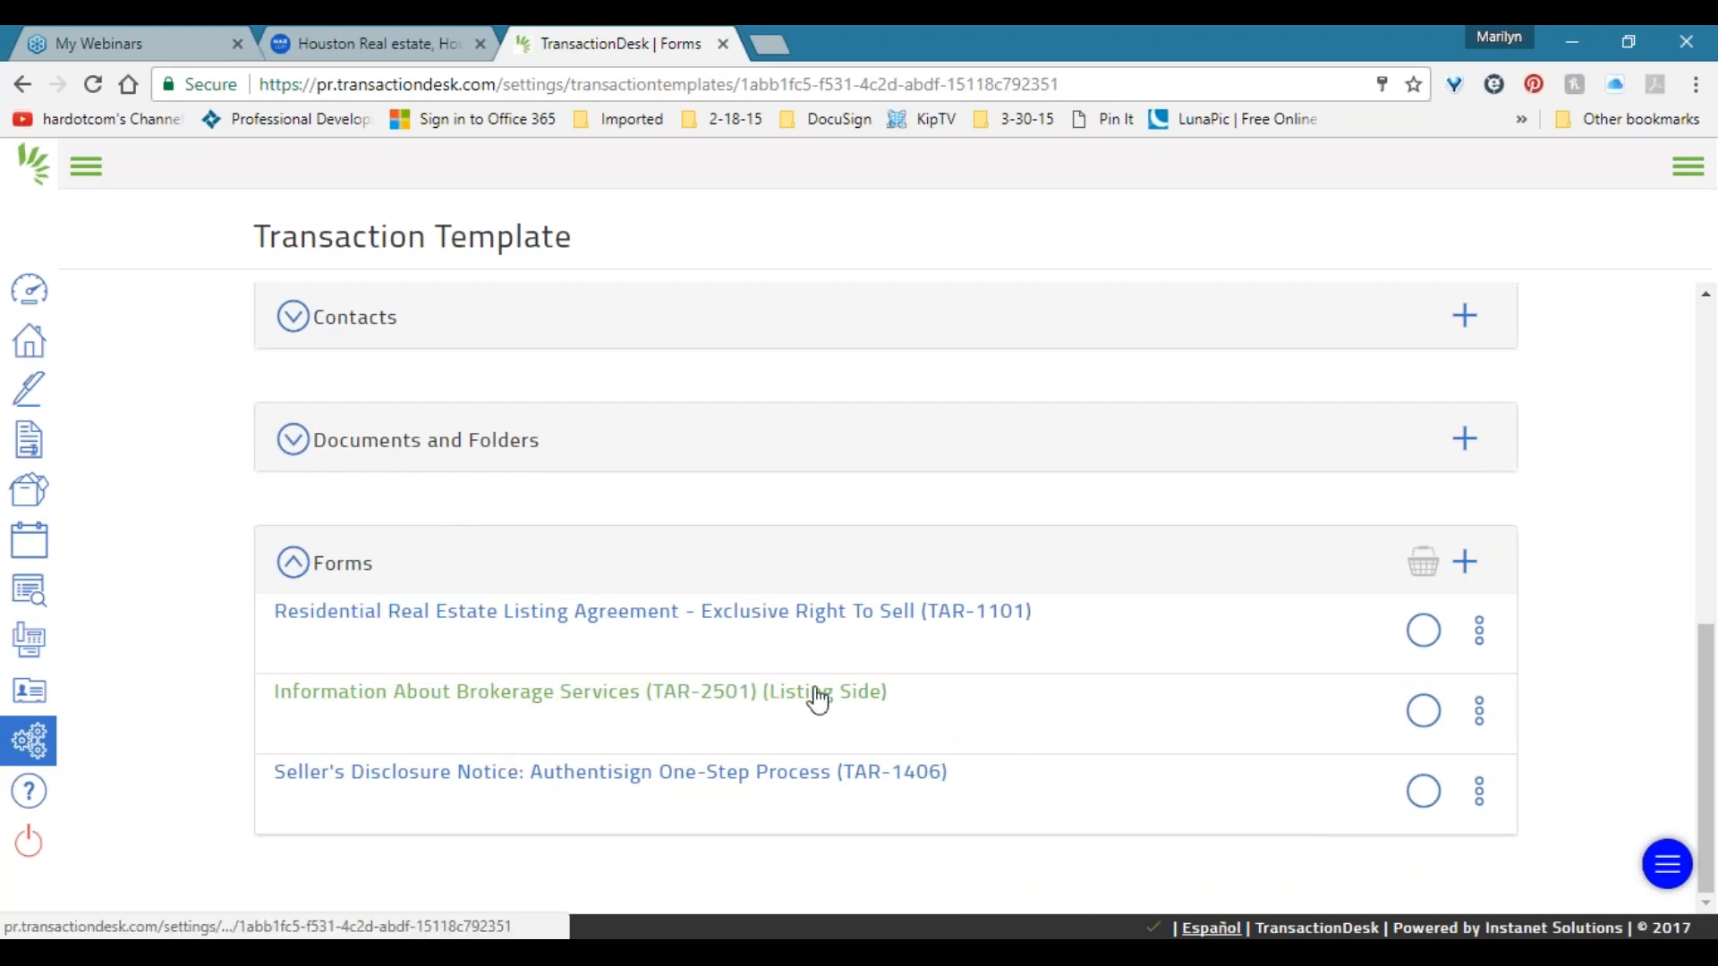
drag(813, 700, 1298, 738)
scroll(1032, 727, down, 1)
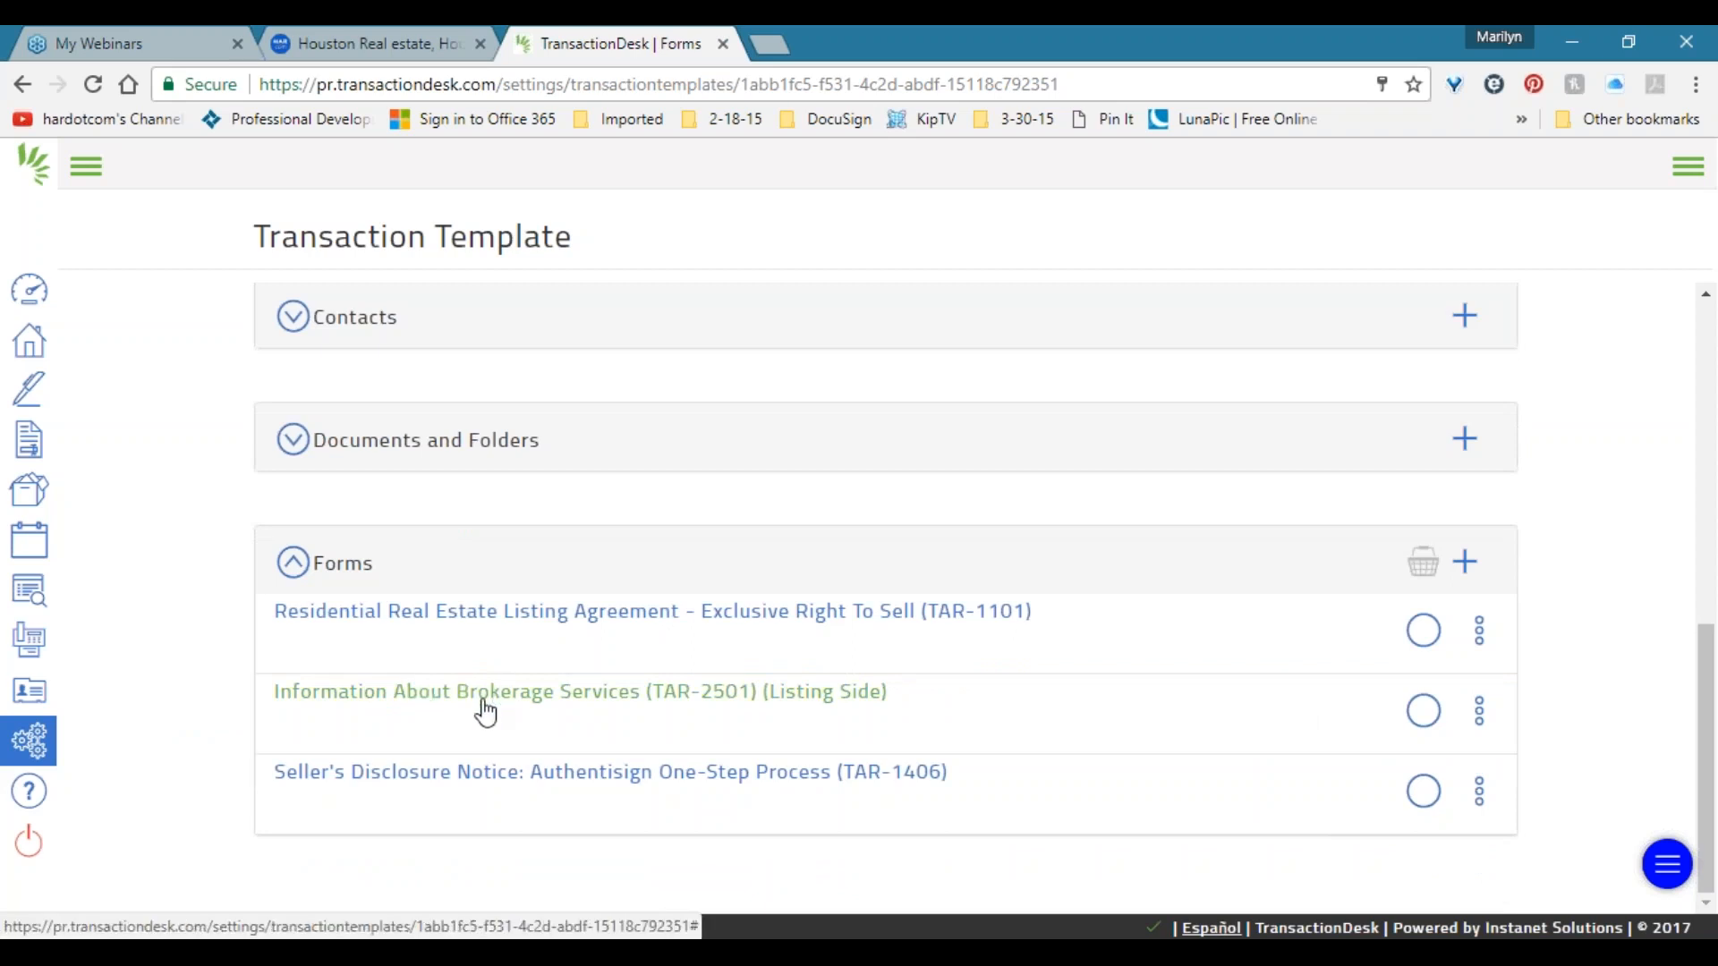
drag(1001, 716, 1017, 802)
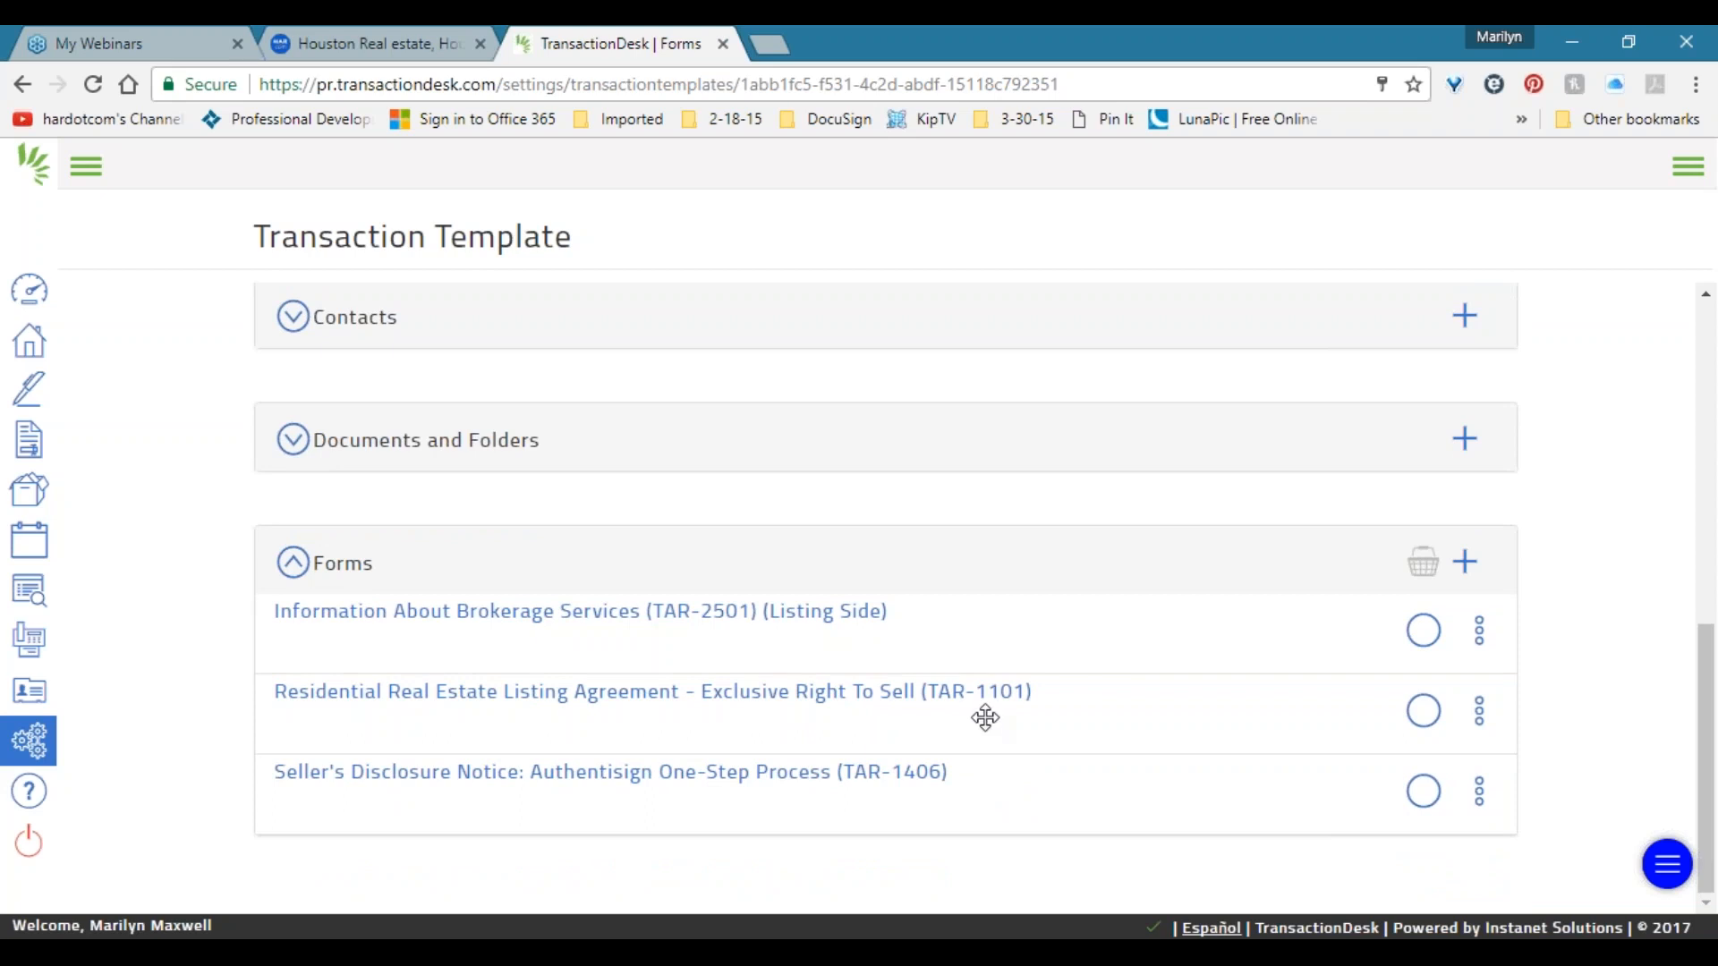
click(1481, 637)
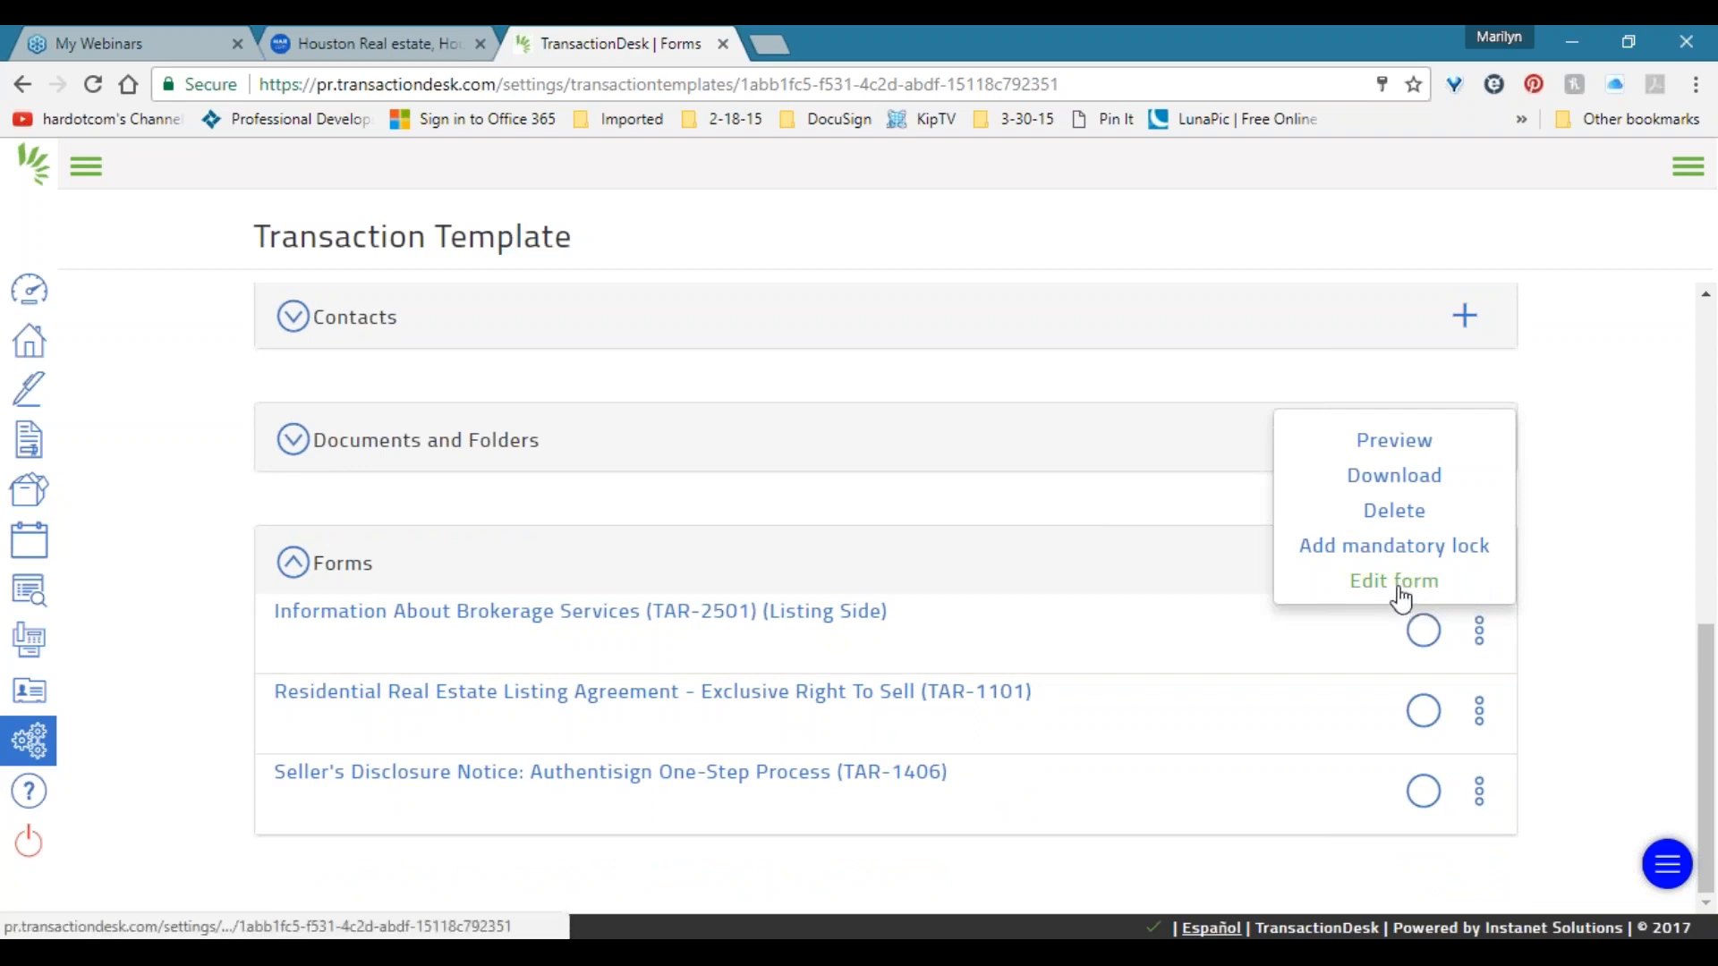
Open the TAR-2501 Information About Brokerage Services form for editing.
click(802, 617)
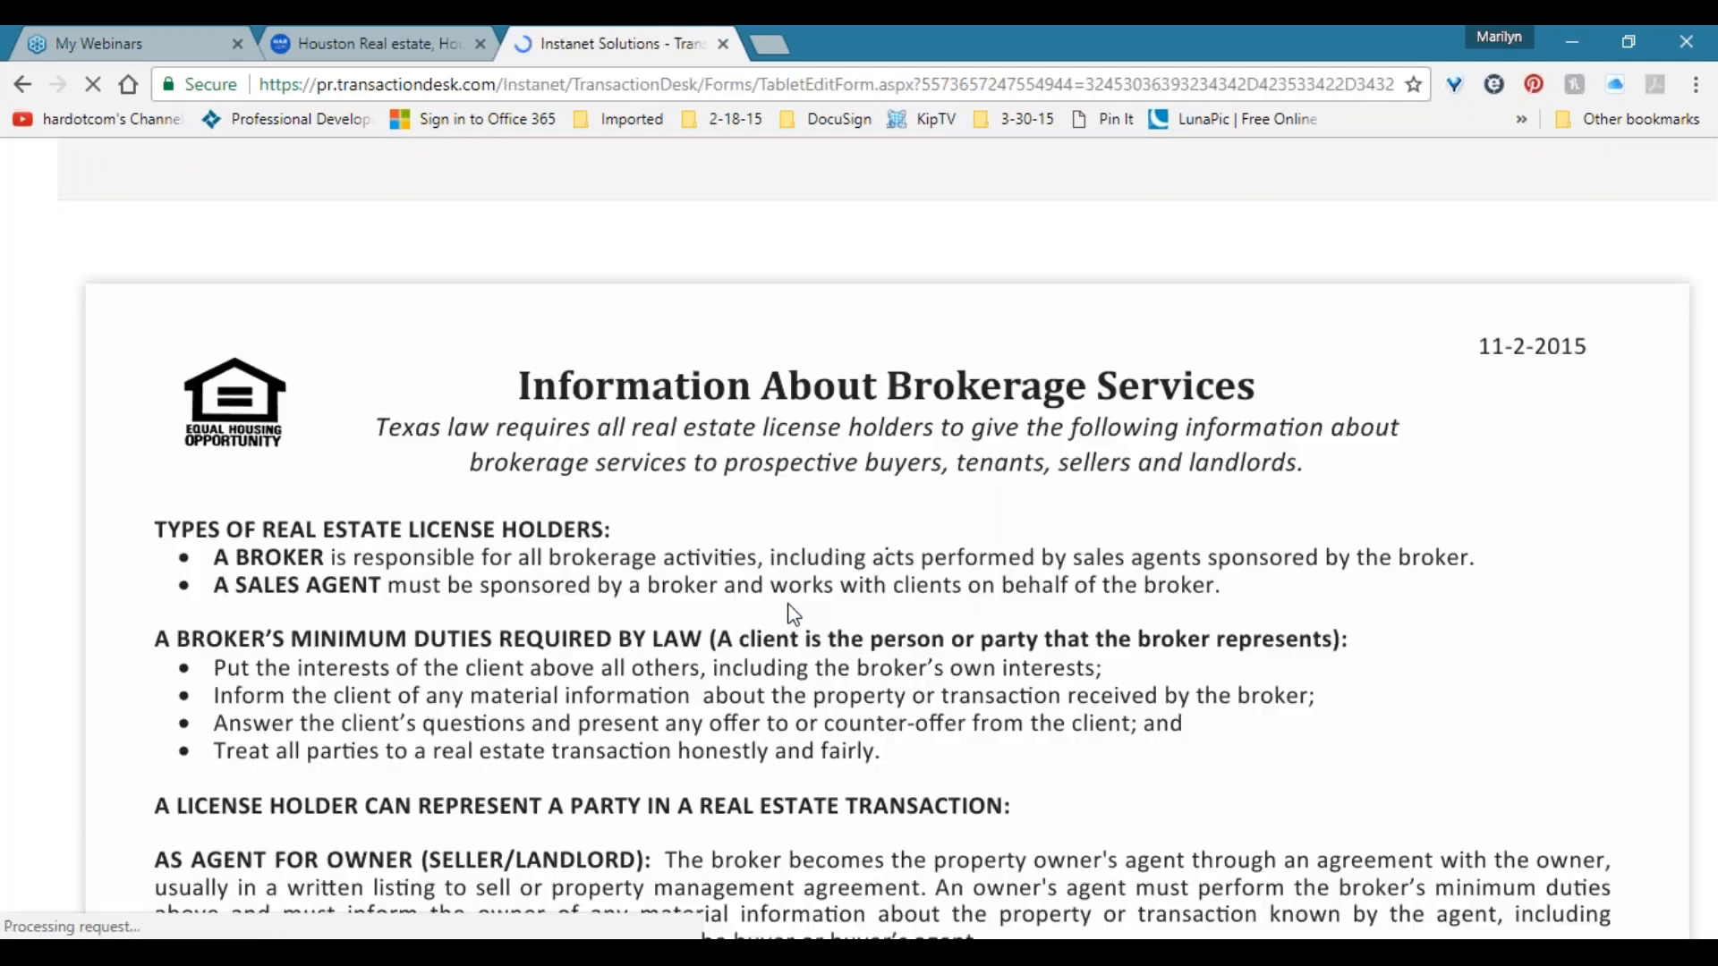
scroll(508, 693, down, 2)
scroll(512, 704, down, 10)
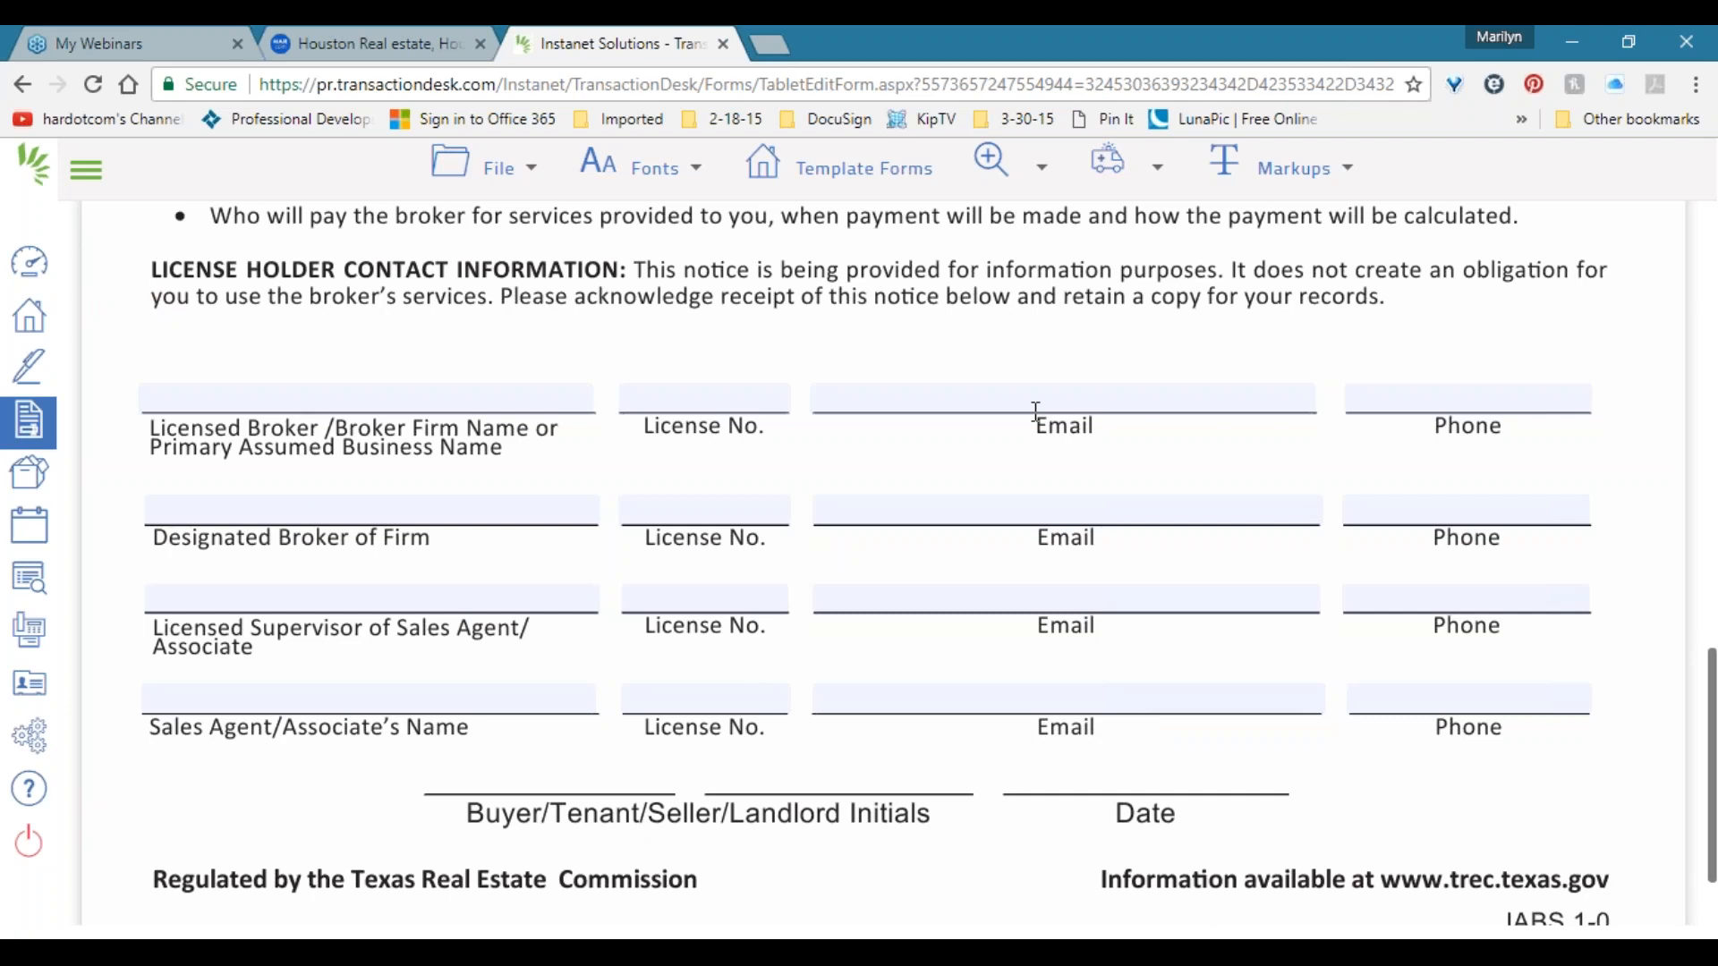
click(497, 168)
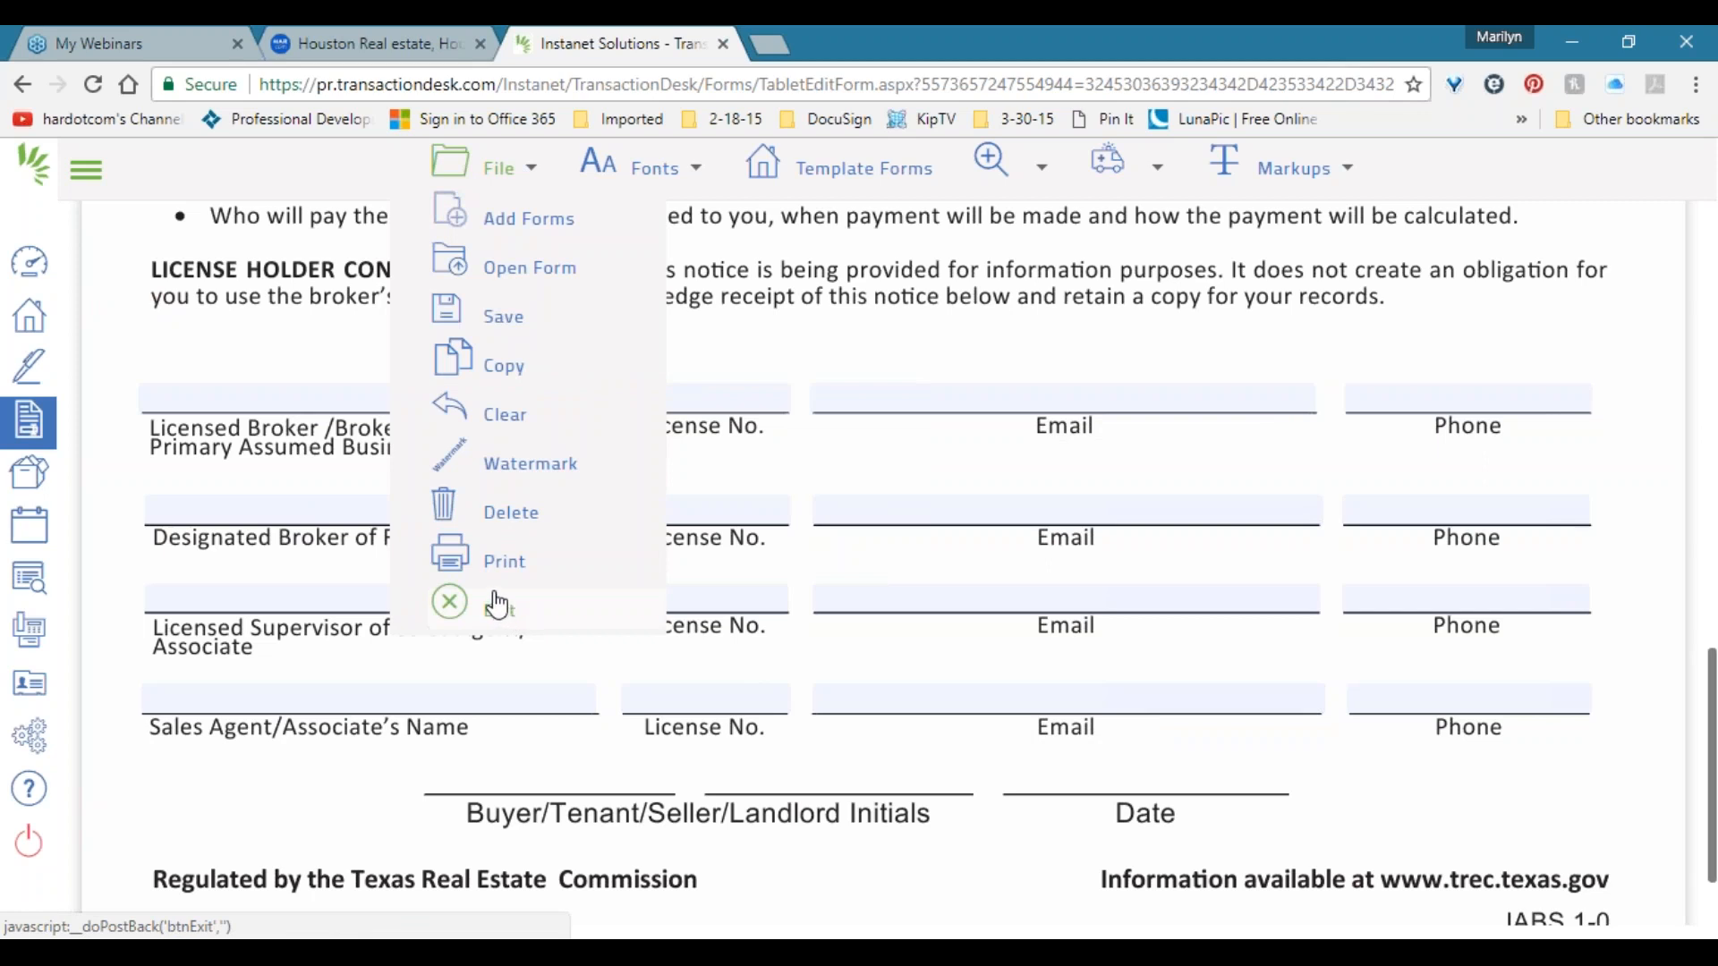
Enter Fake Broker as licensed broker with license number 012345.
click(405, 401)
text(Fake Broker)
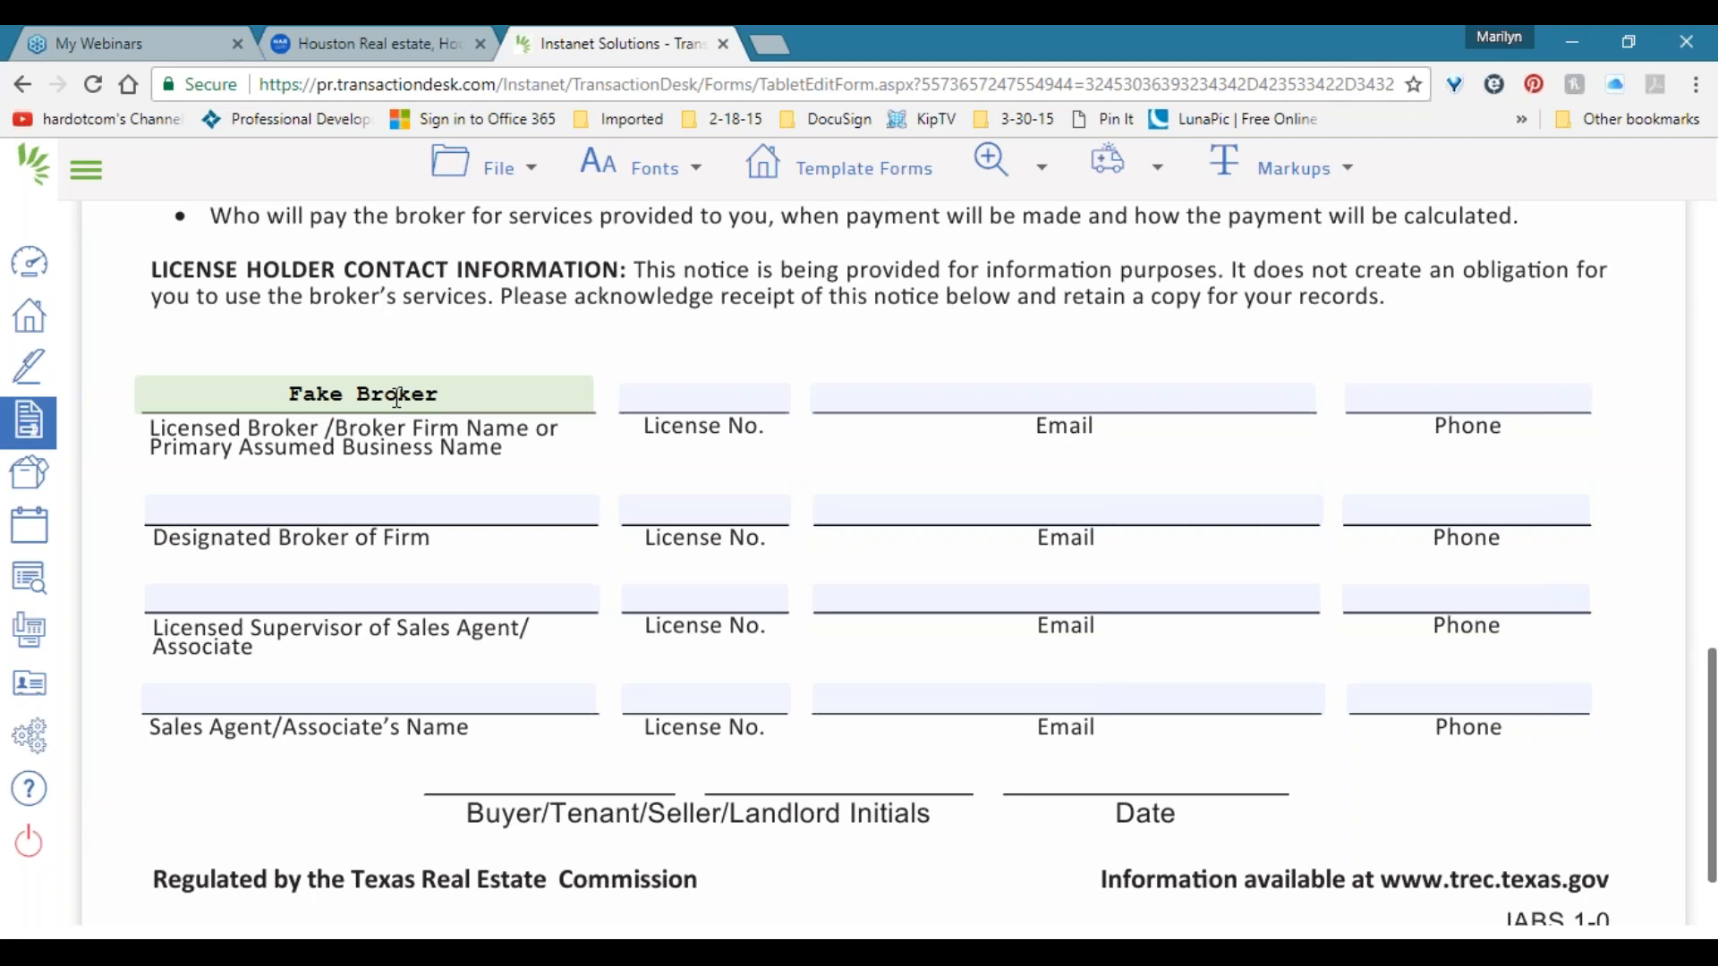
key(Tab)
text(012345)
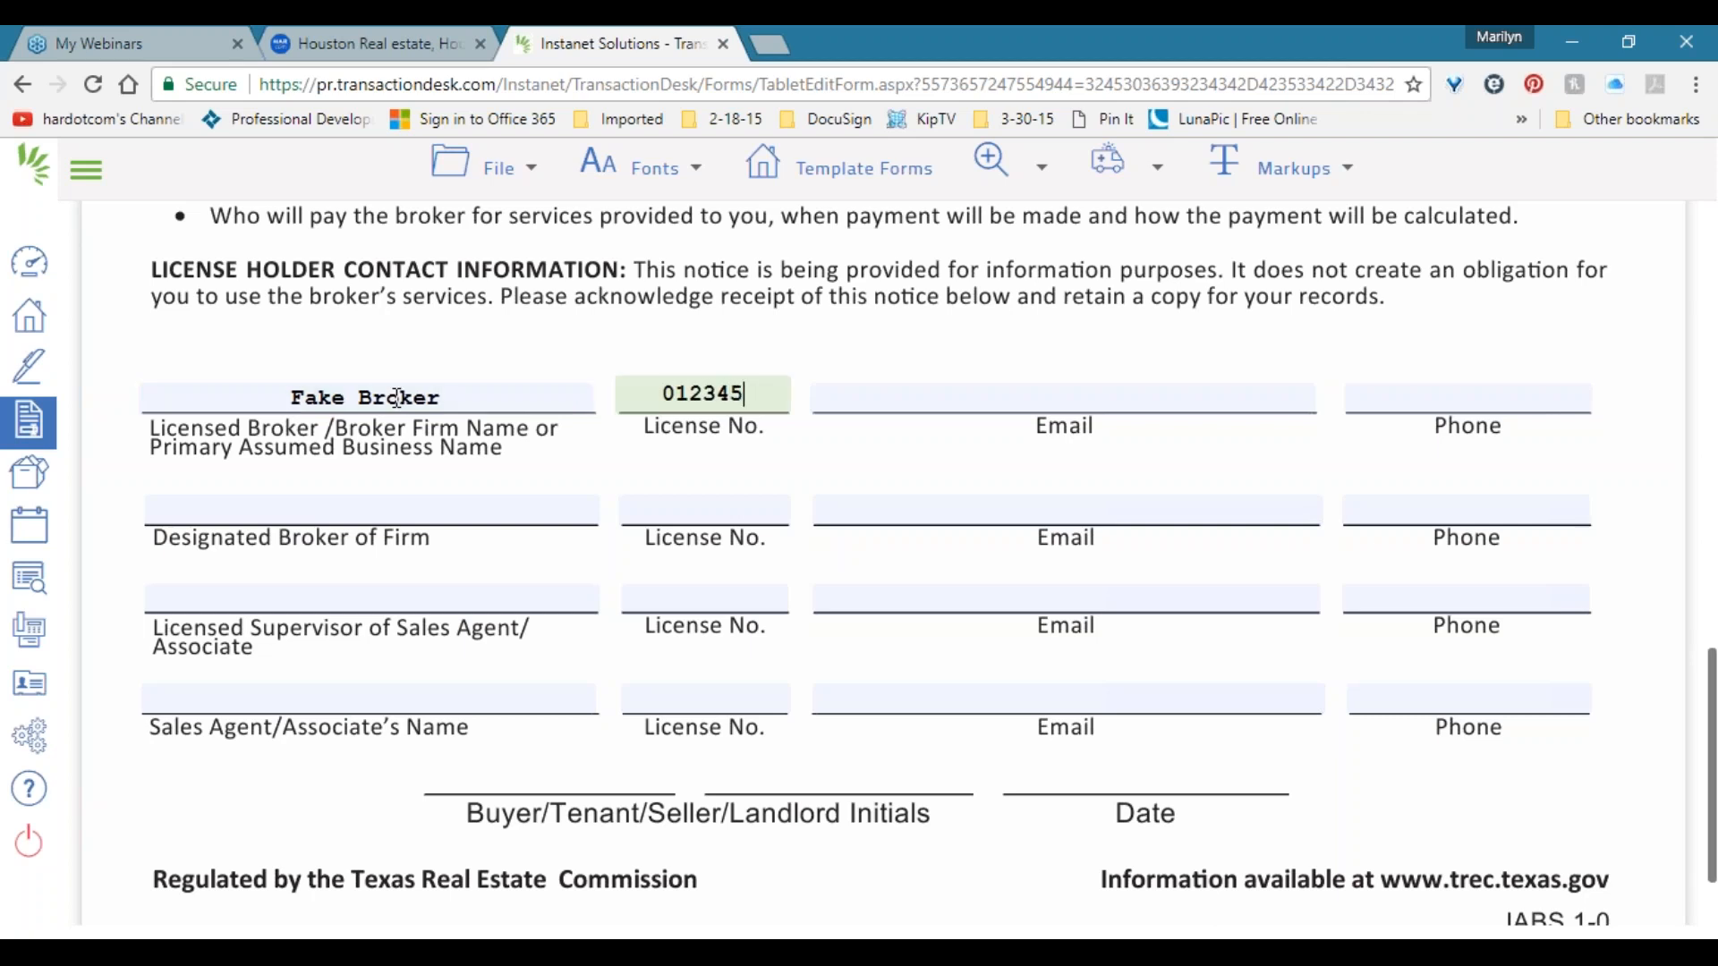
click(472, 168)
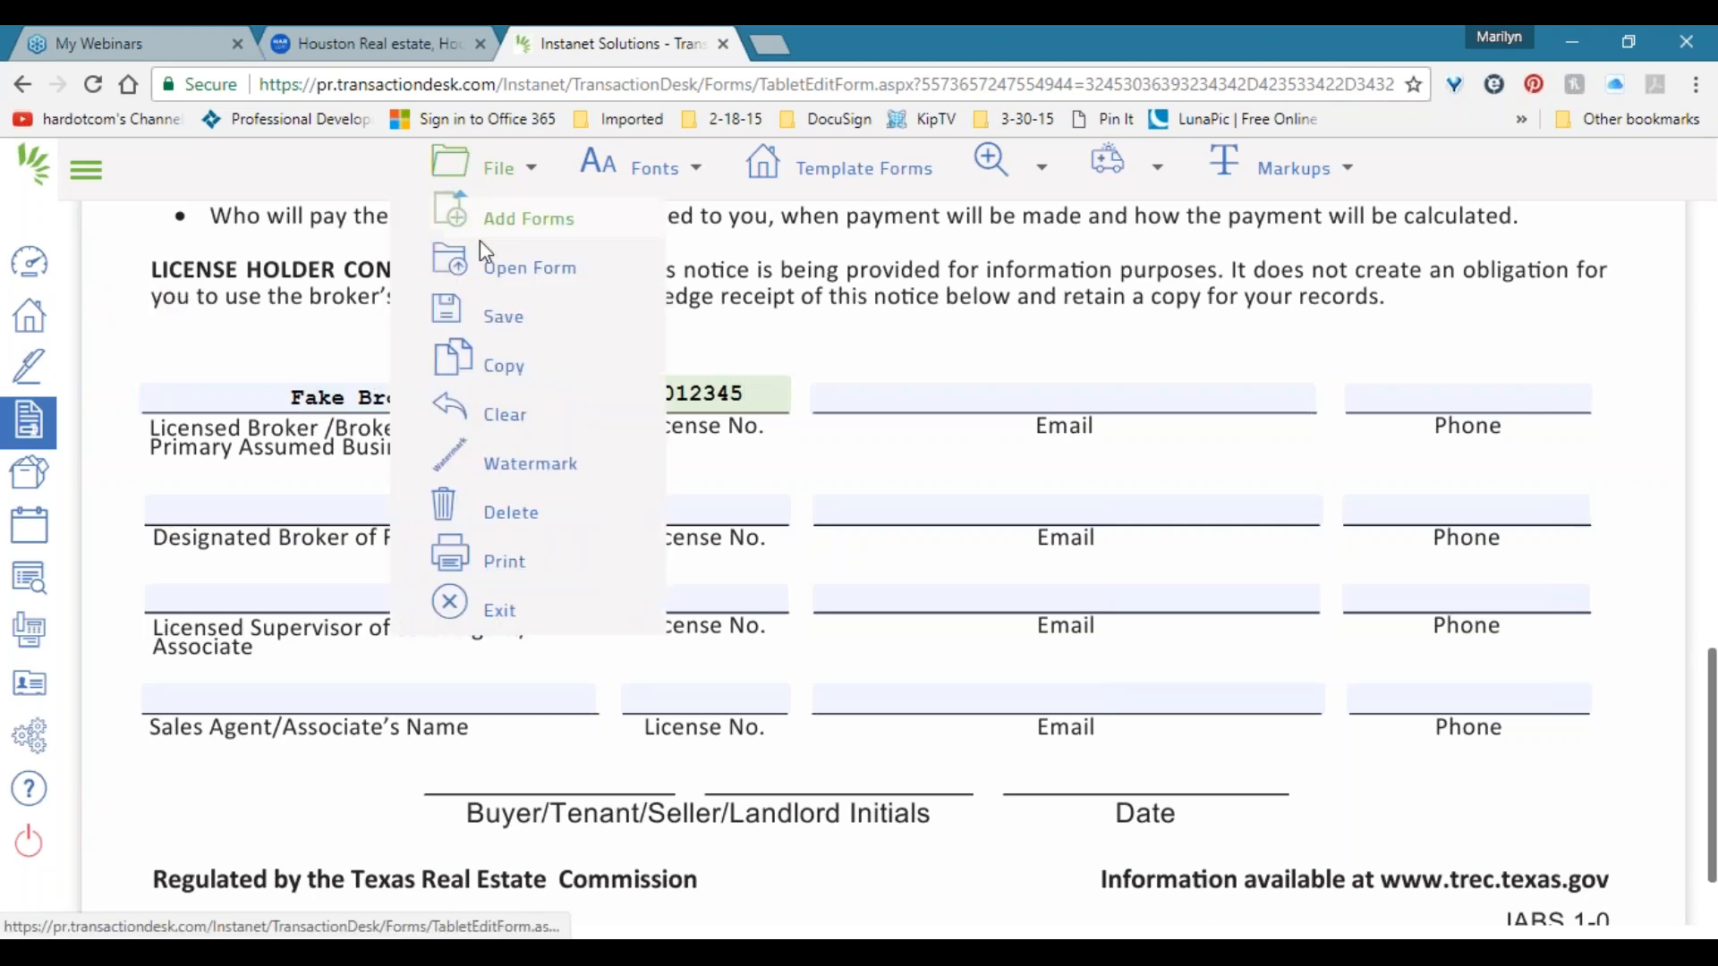
Save the filled brokerage services form and exit back to the Office Sample Template.
mouse_move(503, 315)
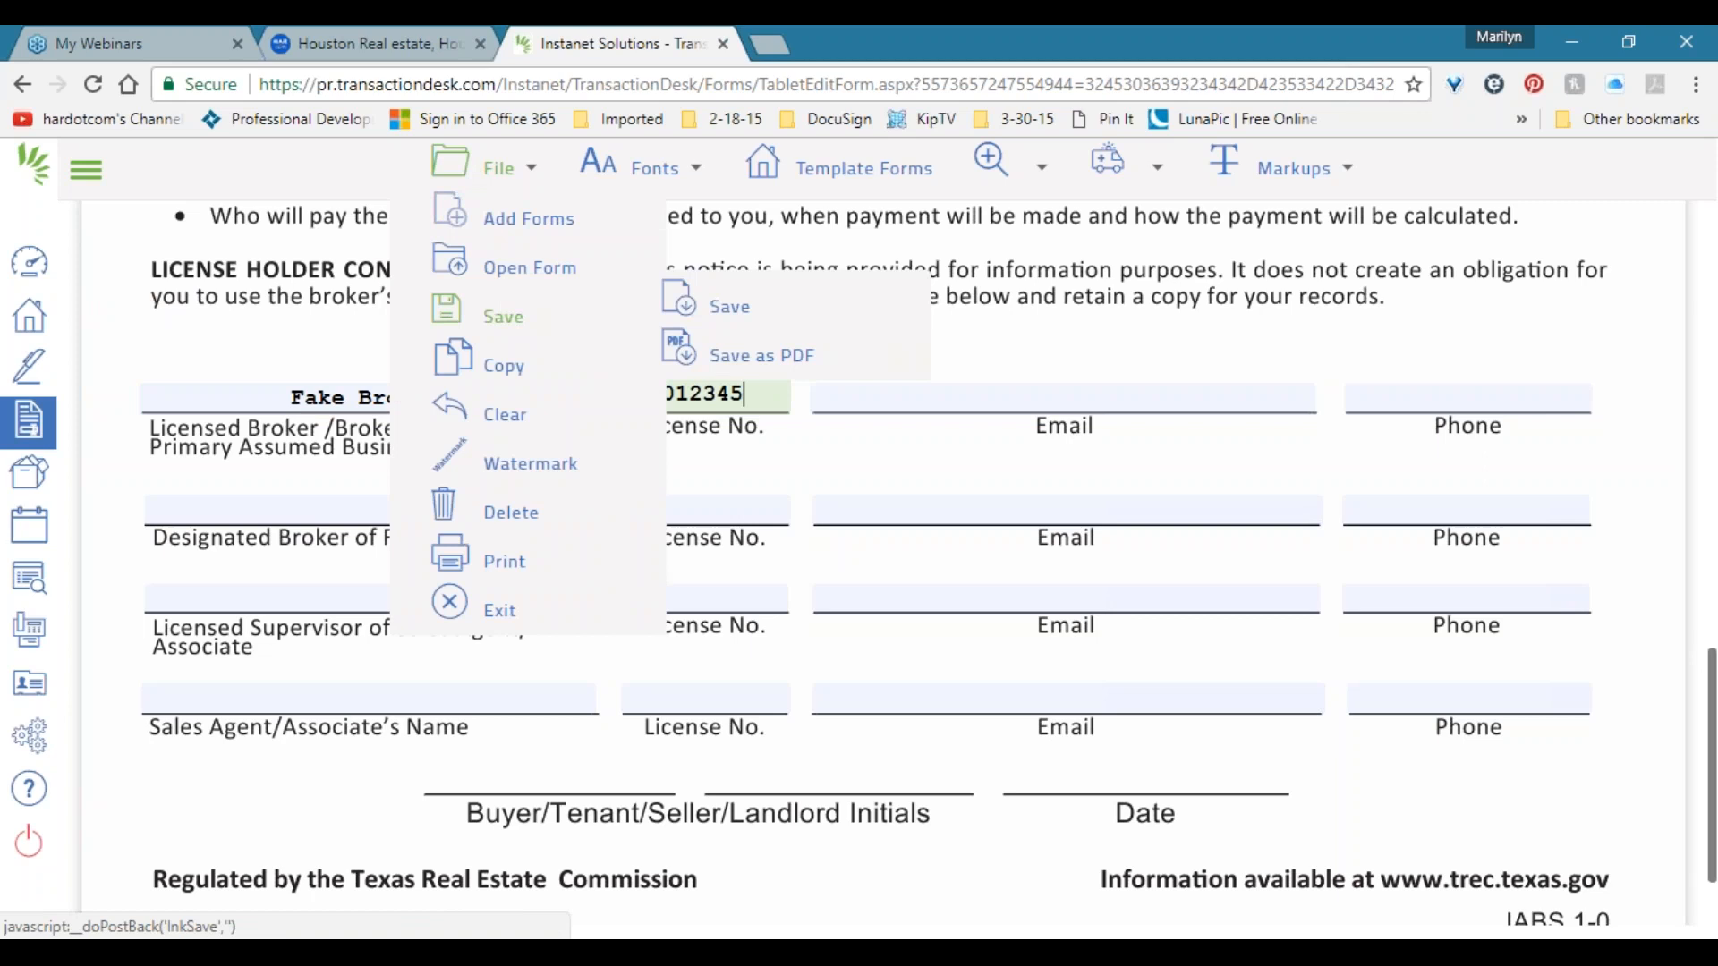
click(723, 313)
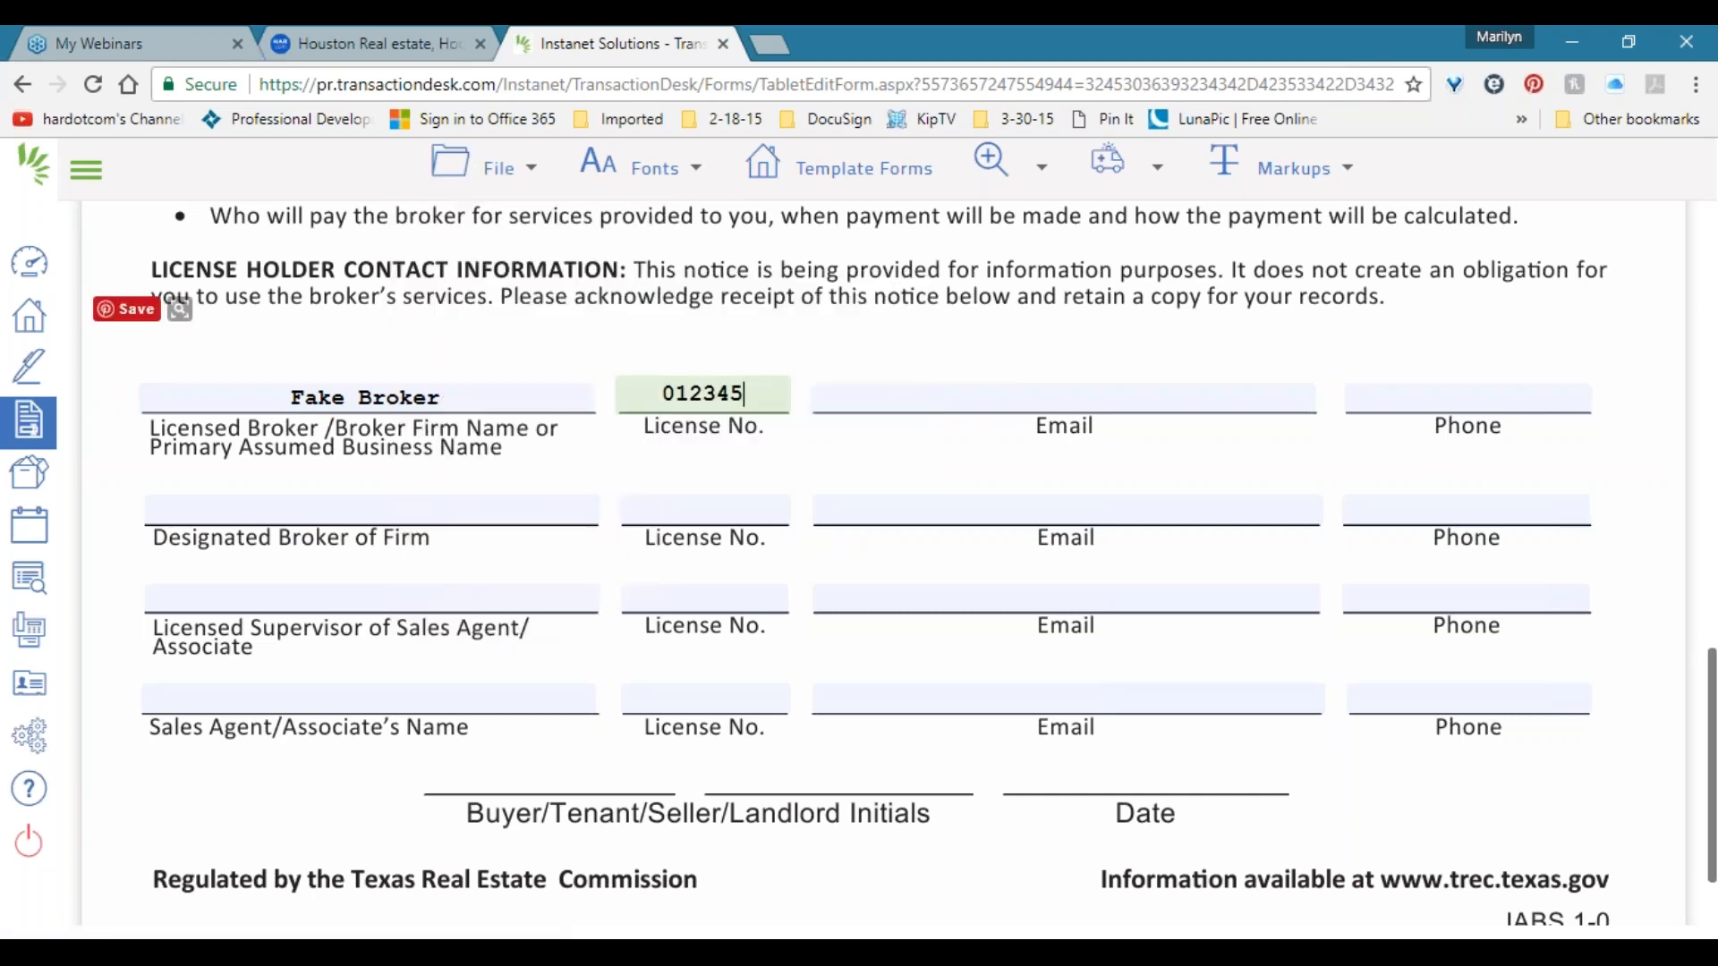
click(483, 168)
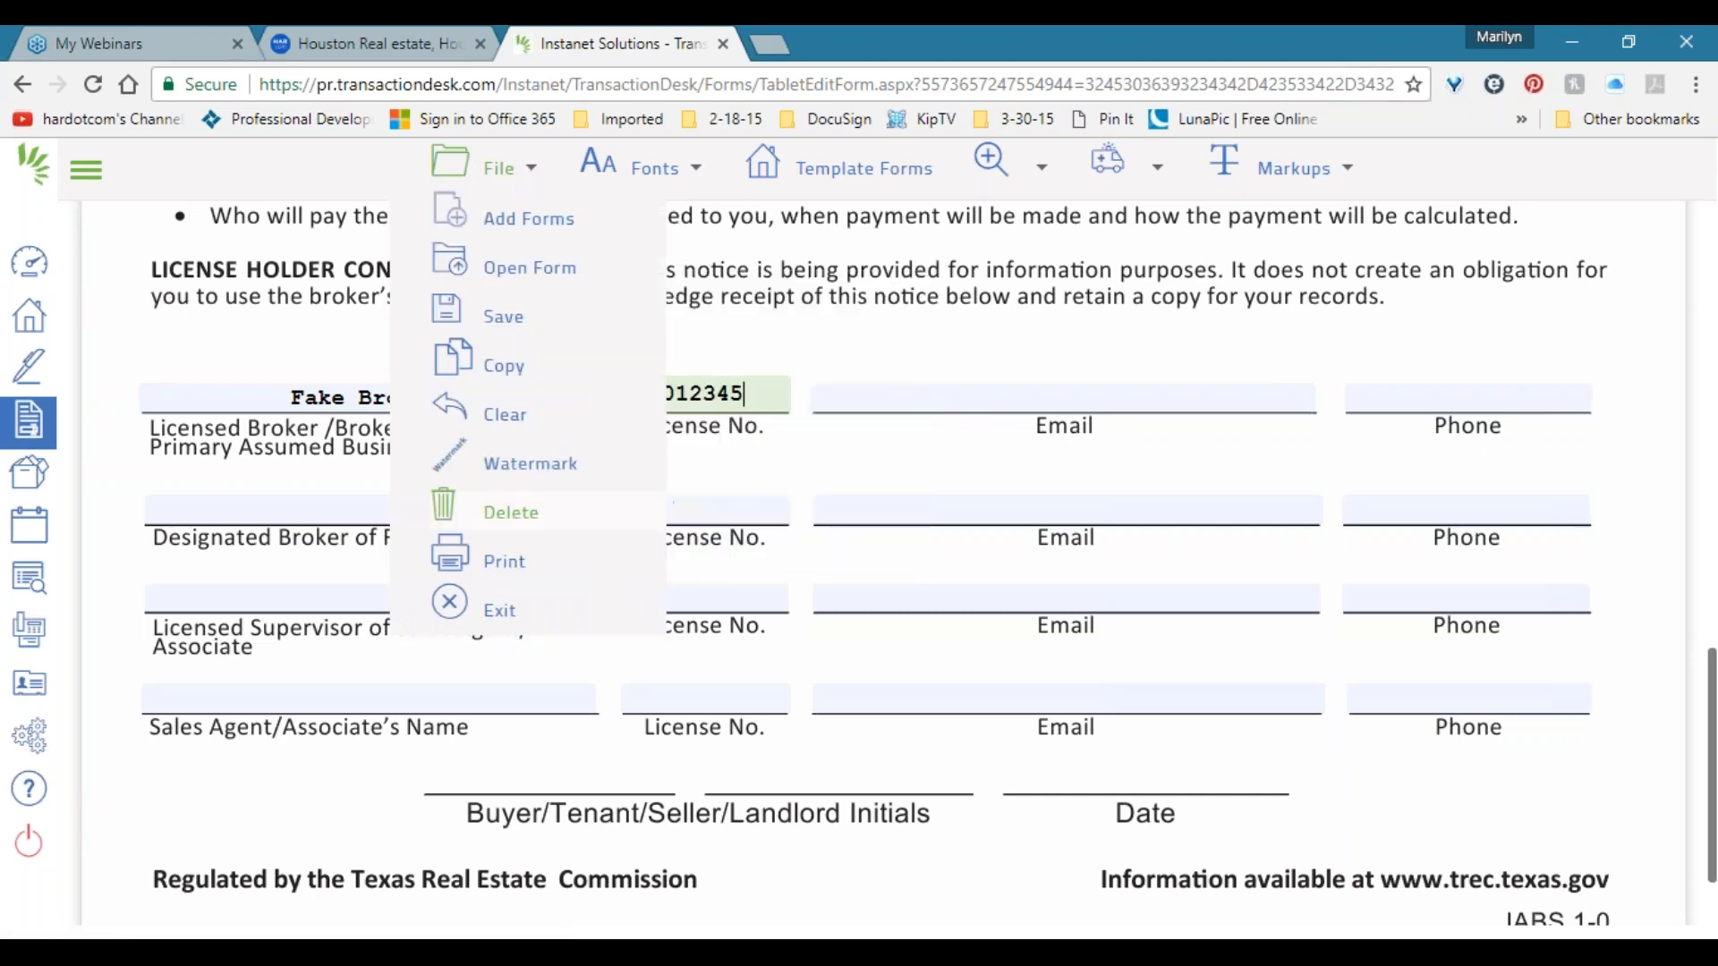
click(474, 604)
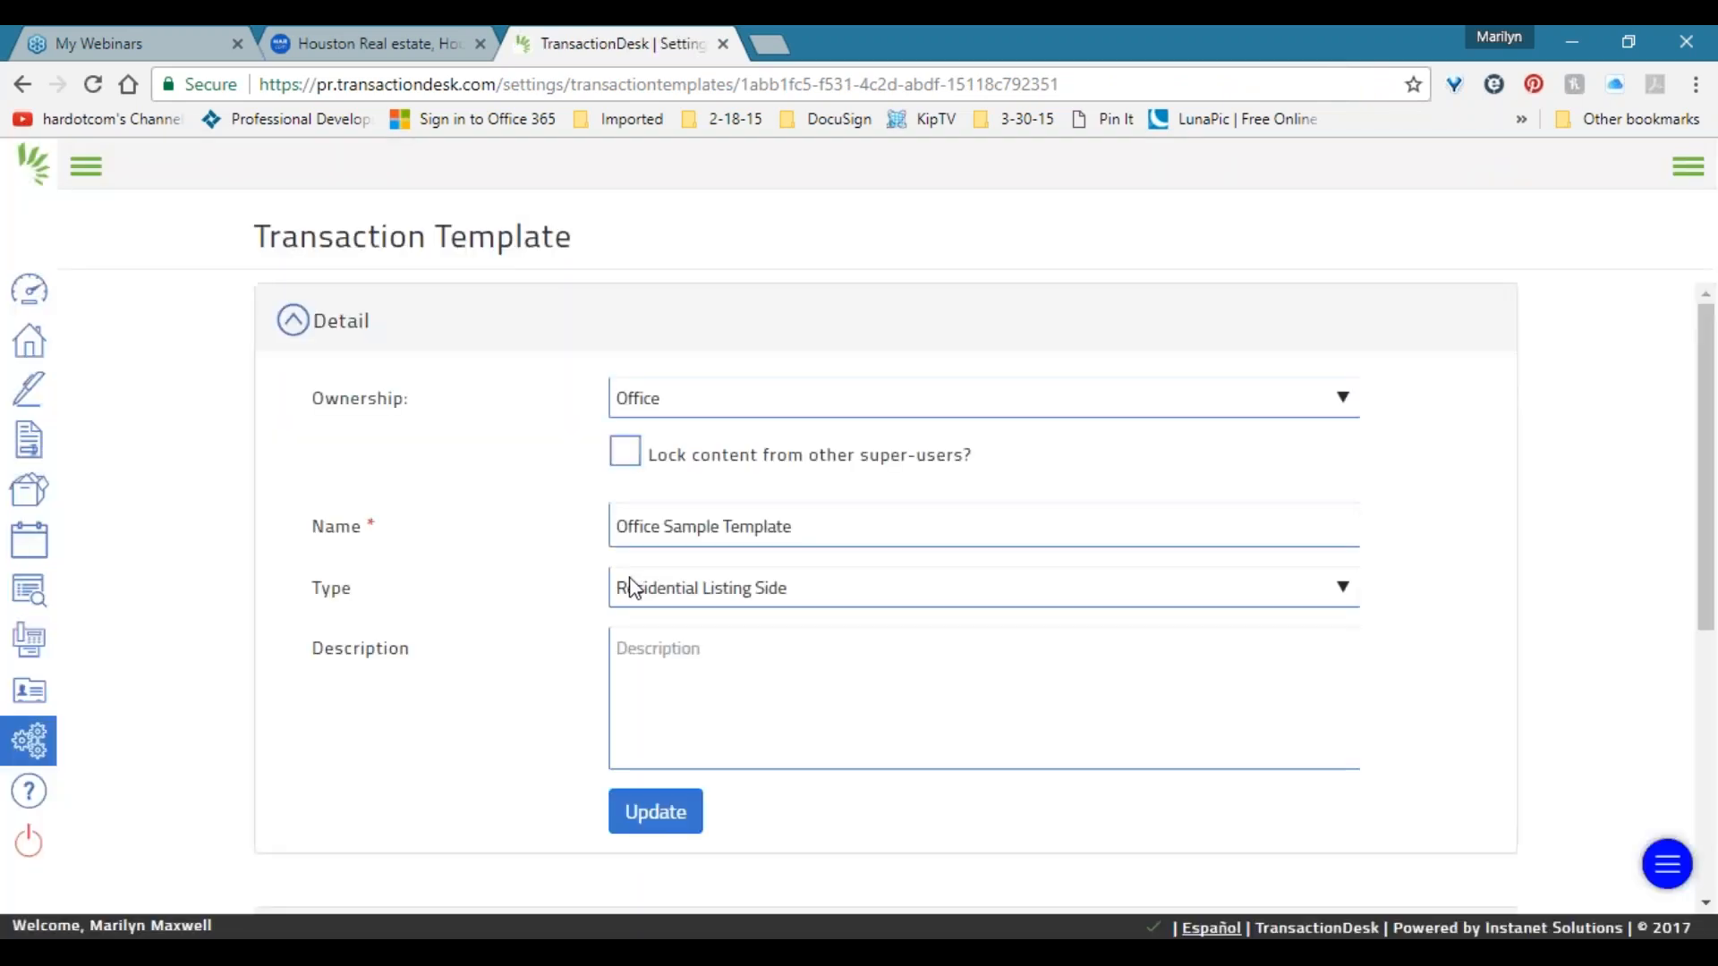
Expand the Forms and Contacts sections to confirm Fake Broker is the Listing Broker.
scroll(606, 587, down, 6)
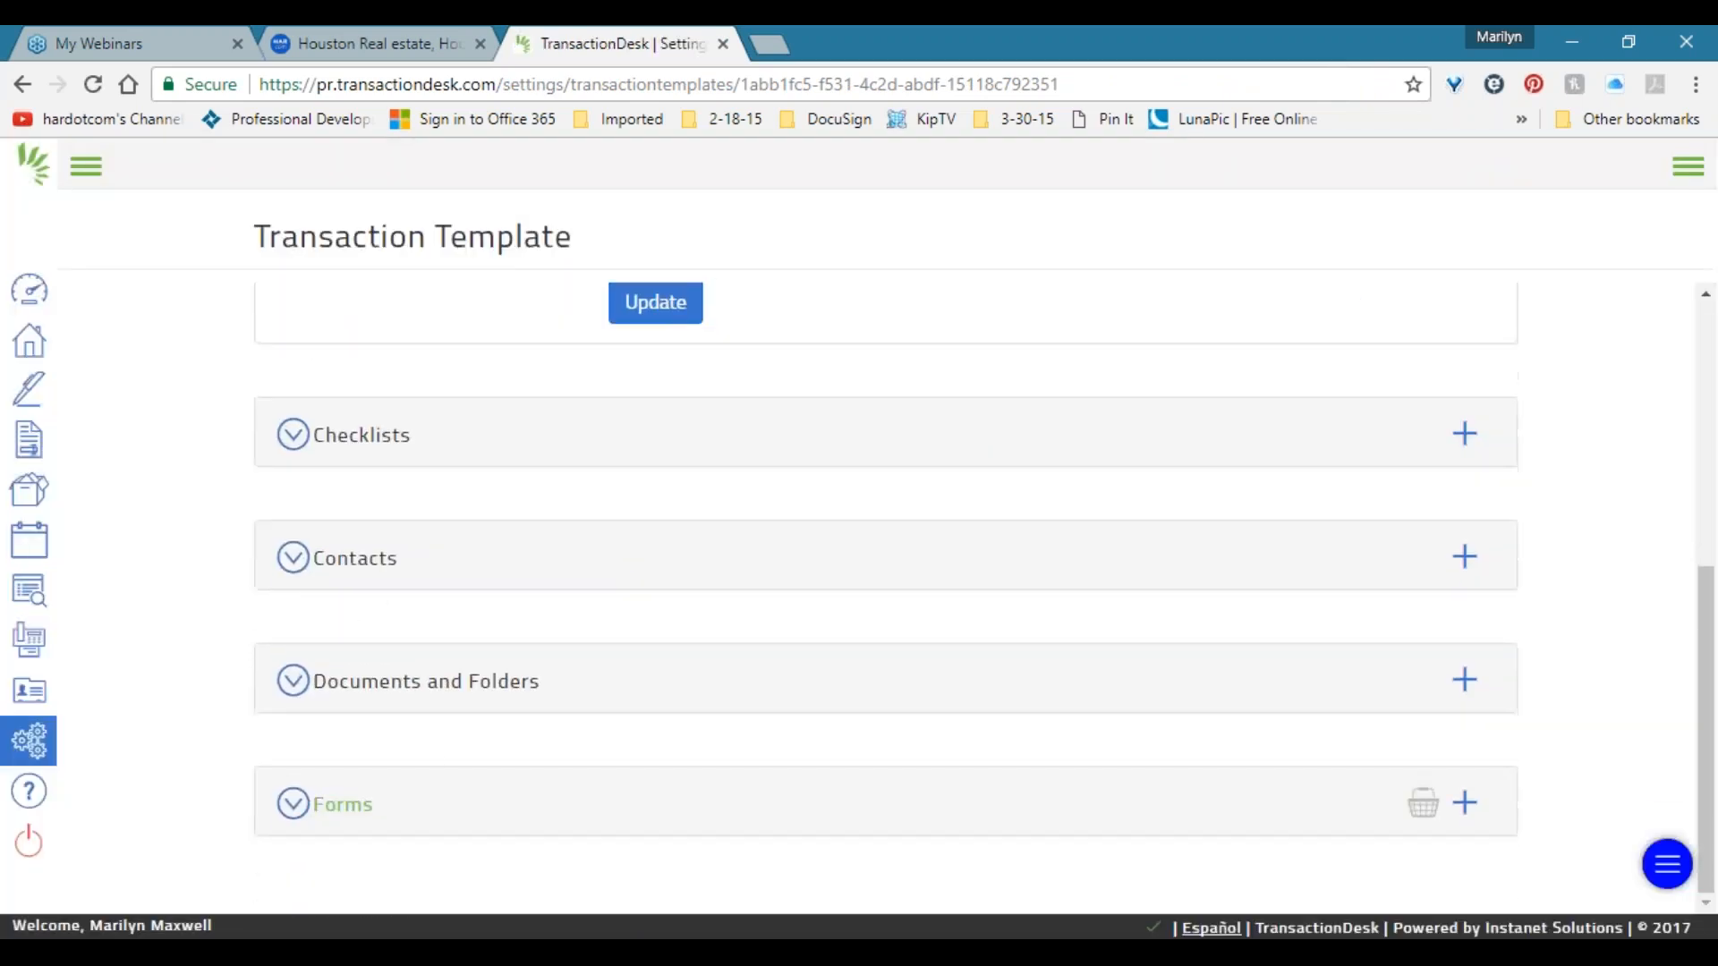
click(425, 801)
scroll(426, 802, down, 3)
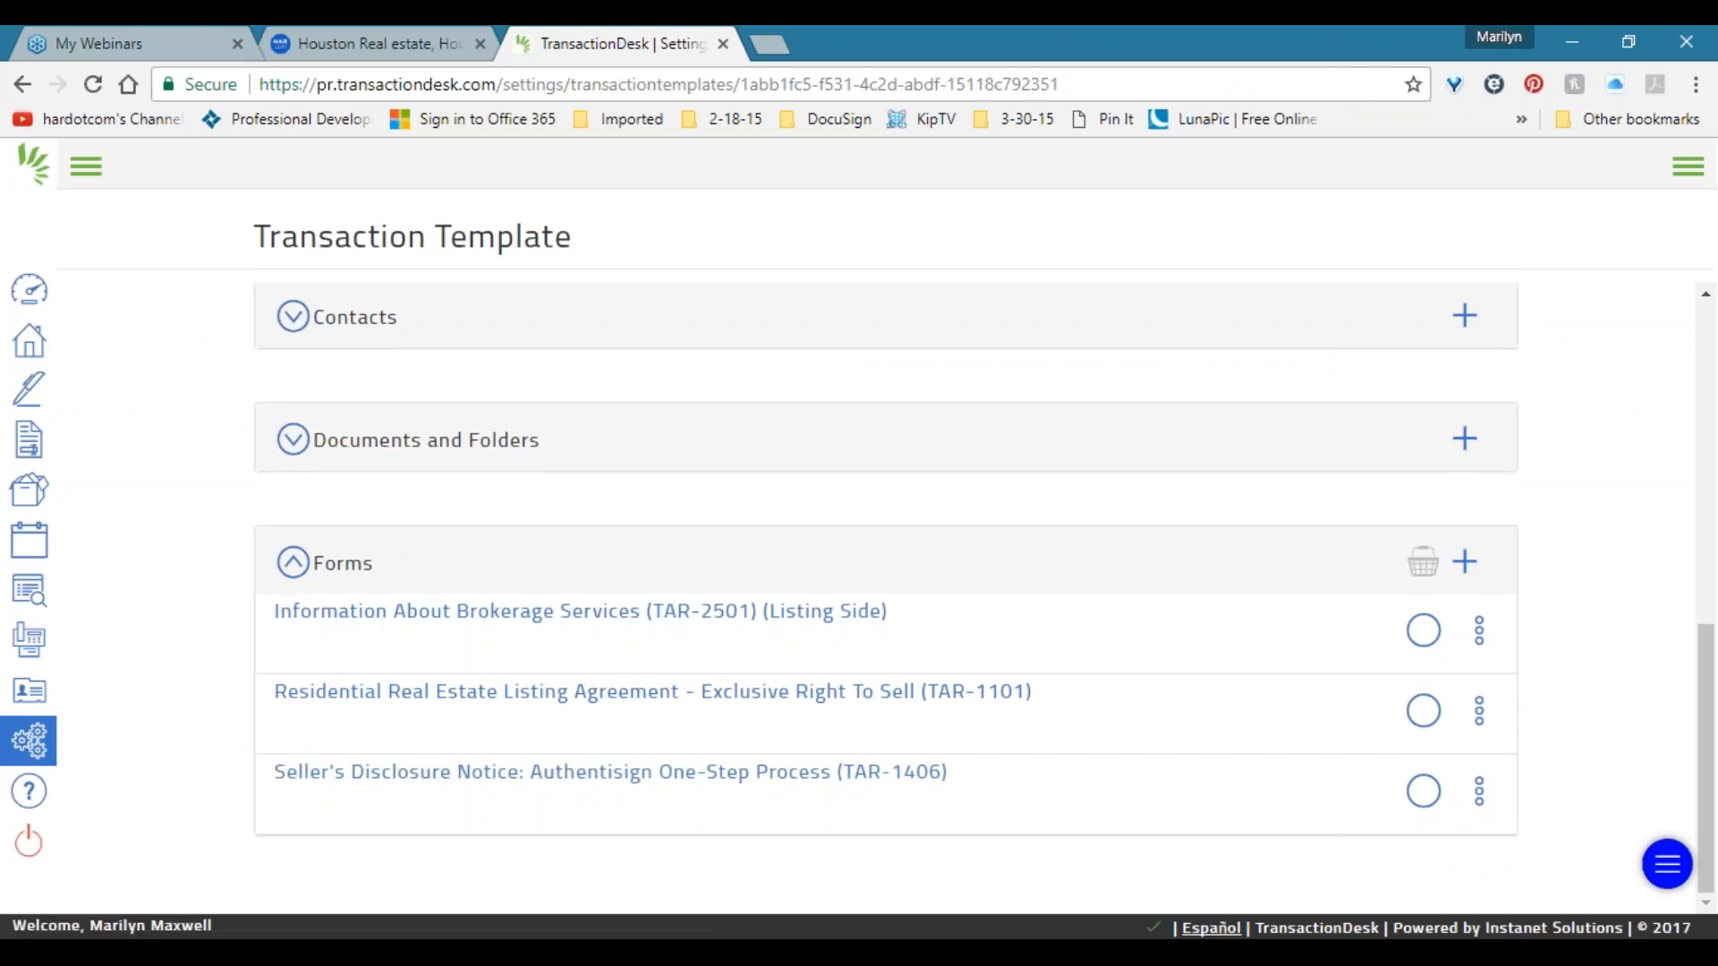
click(356, 324)
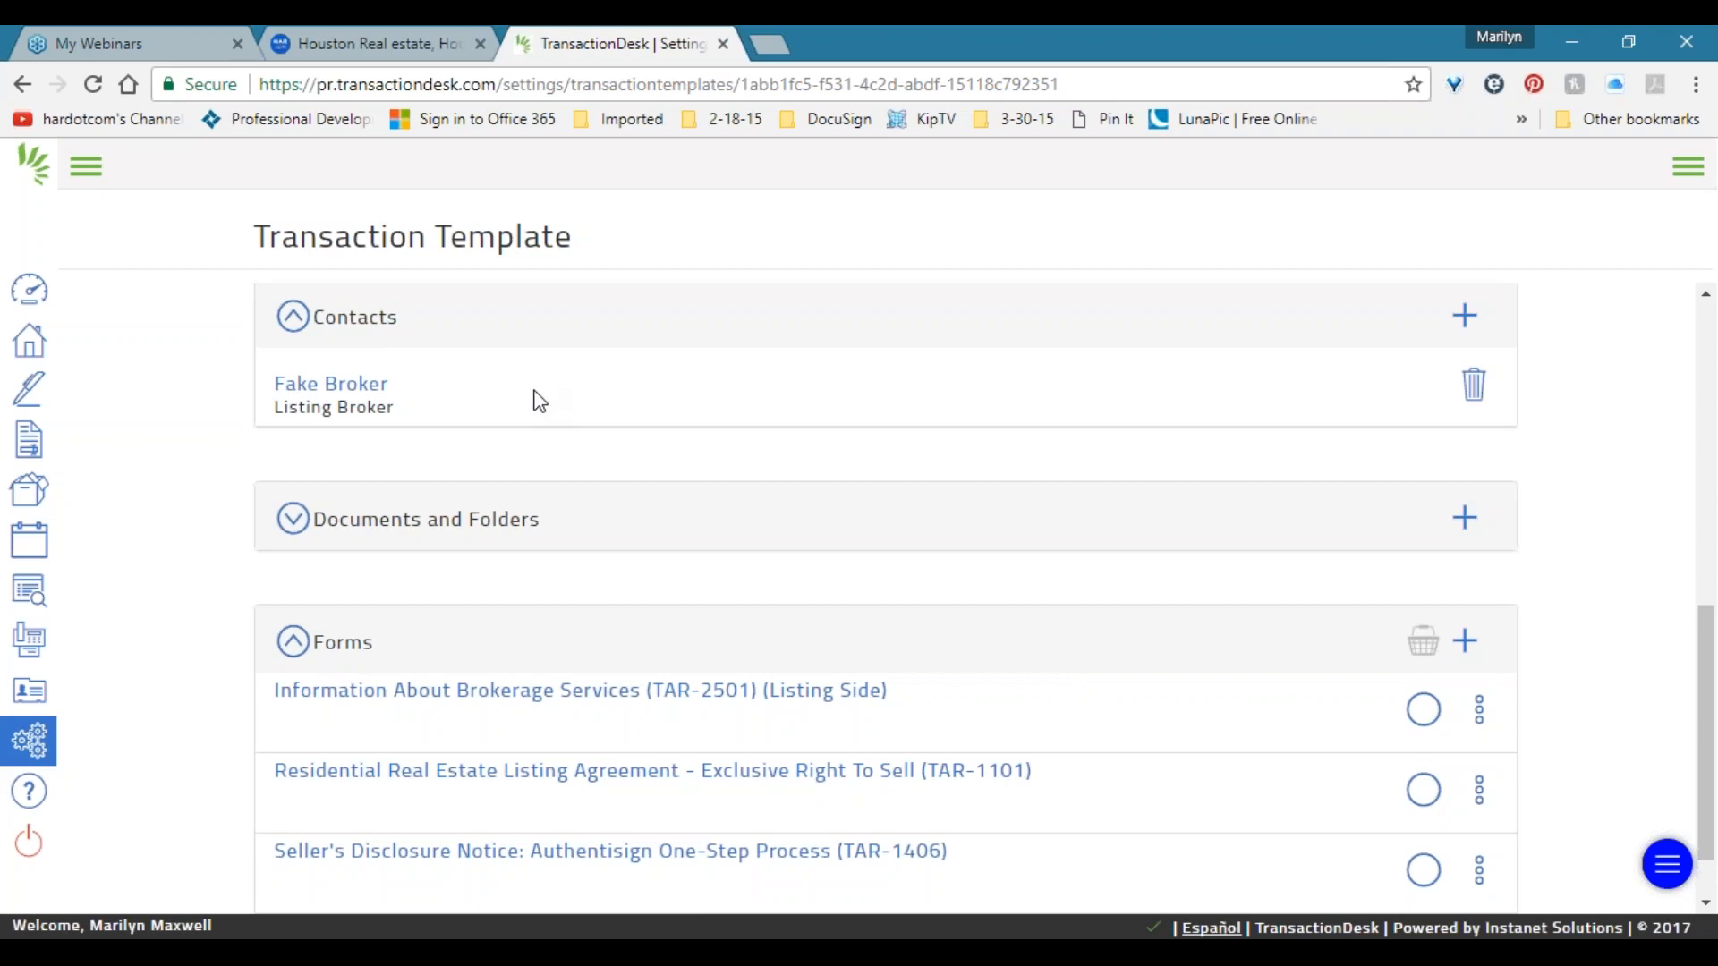
scroll(518, 400, down, 1)
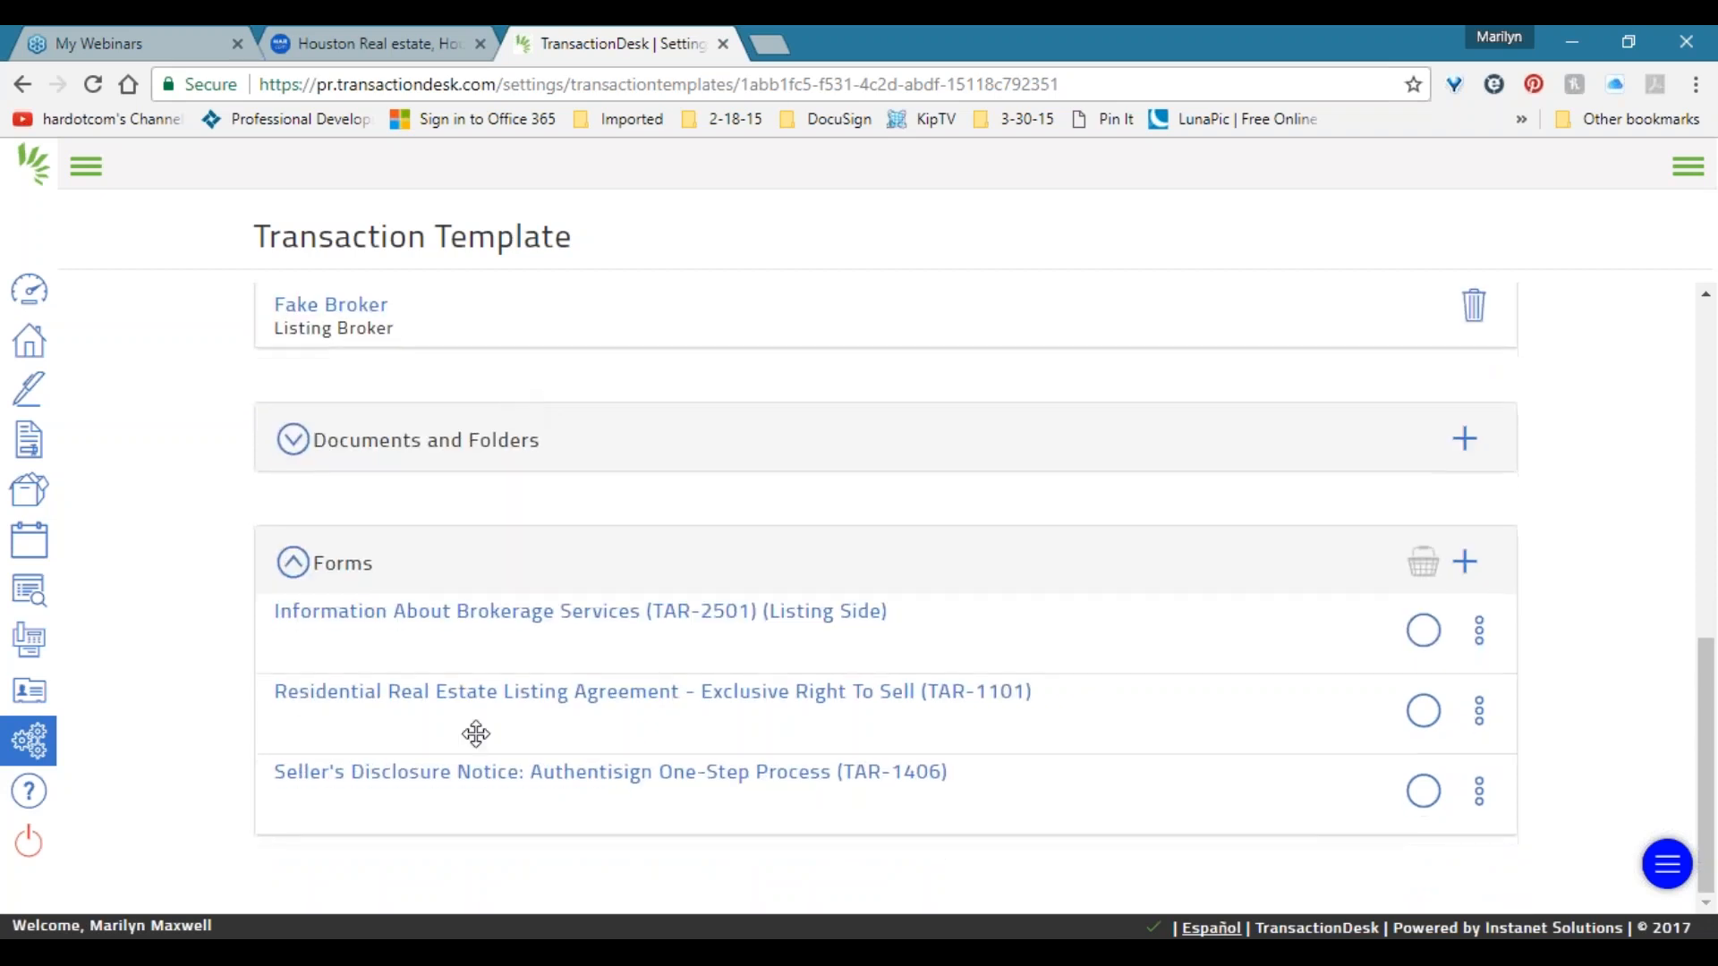
Open the Residential Real Estate Listing Agreement (TAR-1101) form.
drag(964, 613, 1005, 613)
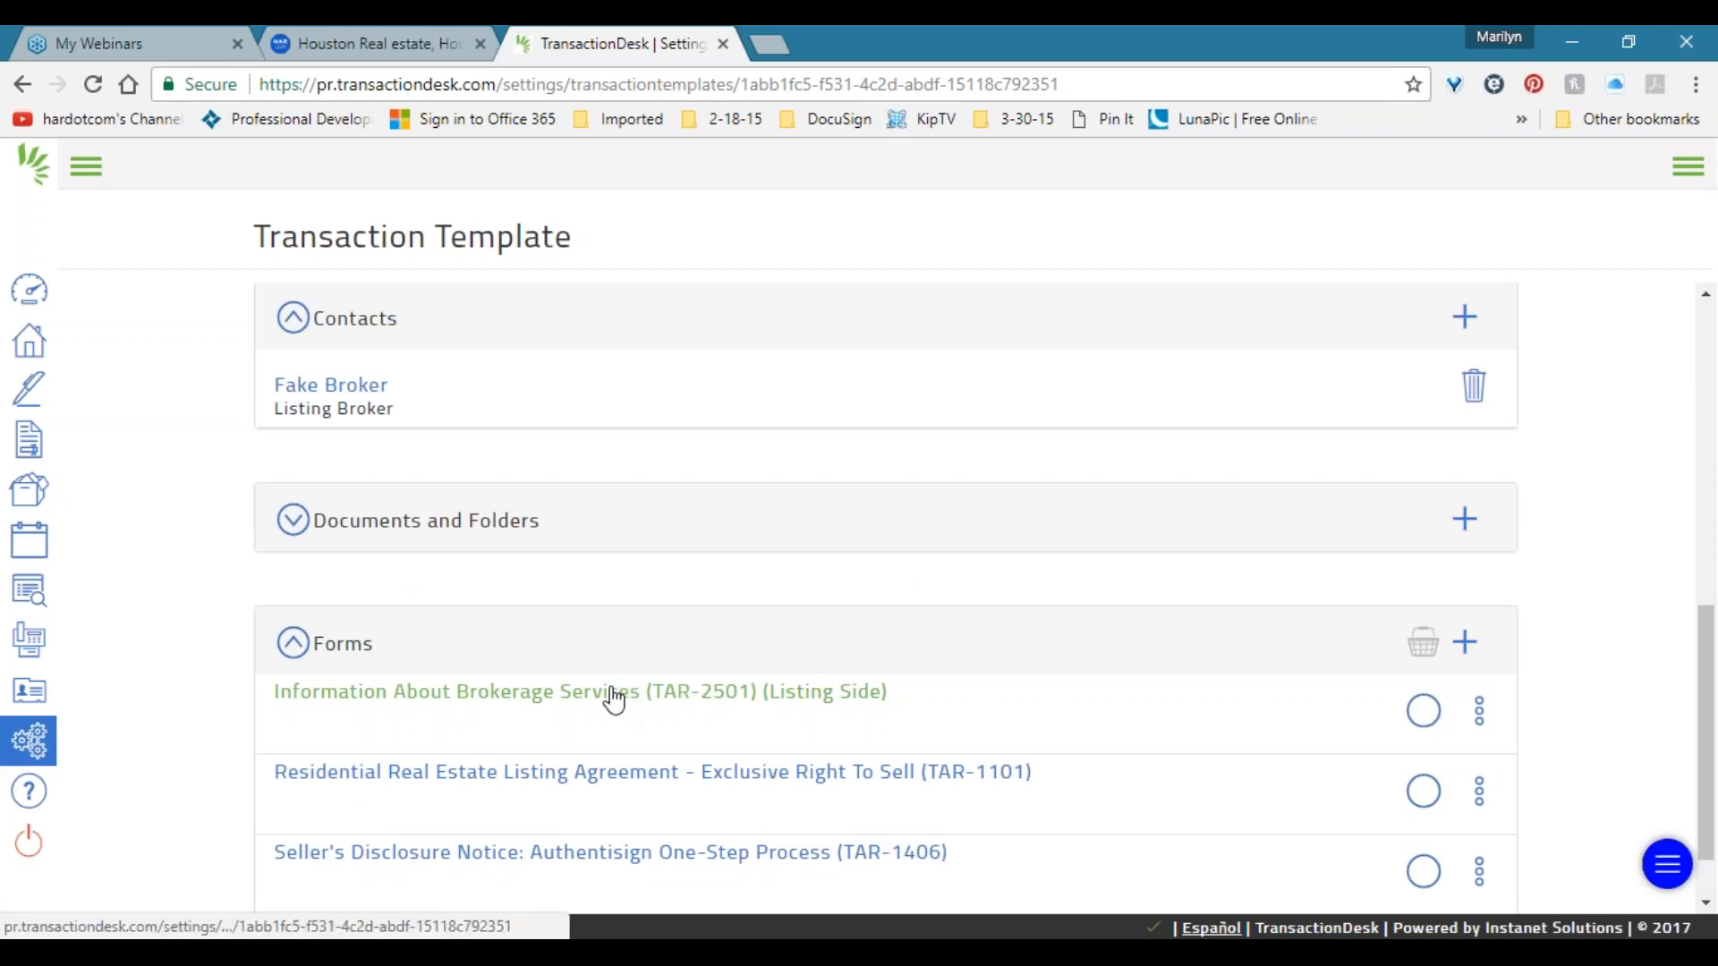
scroll(614, 696, down, 1)
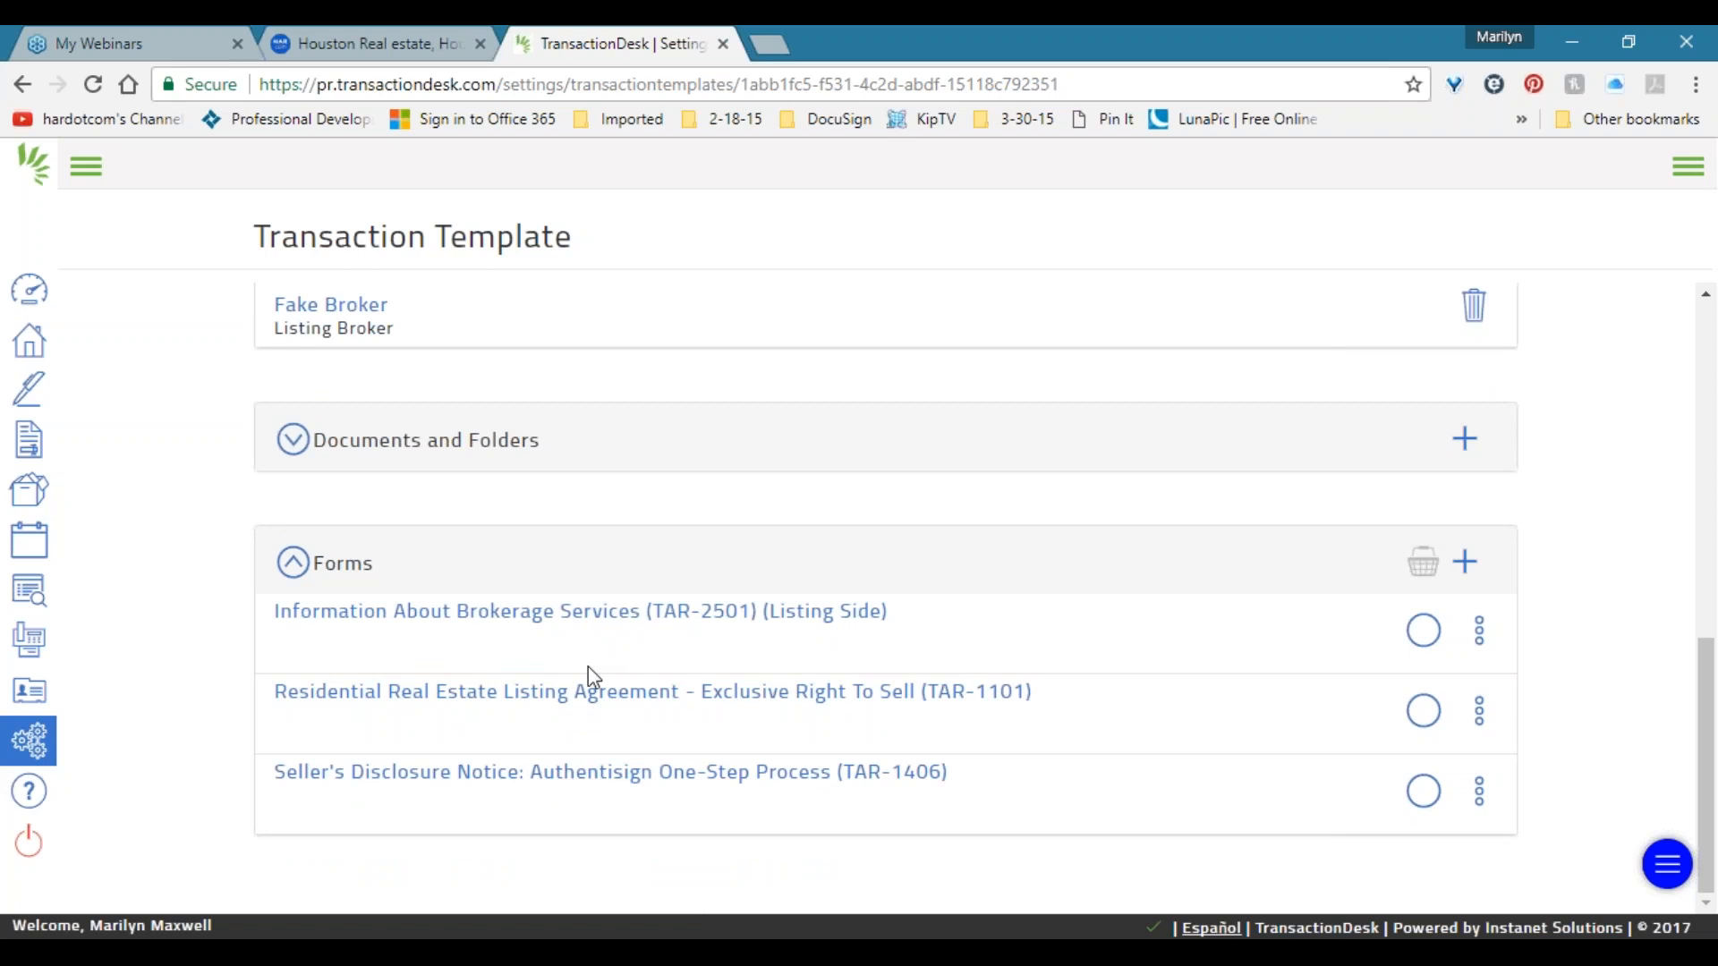
click(753, 693)
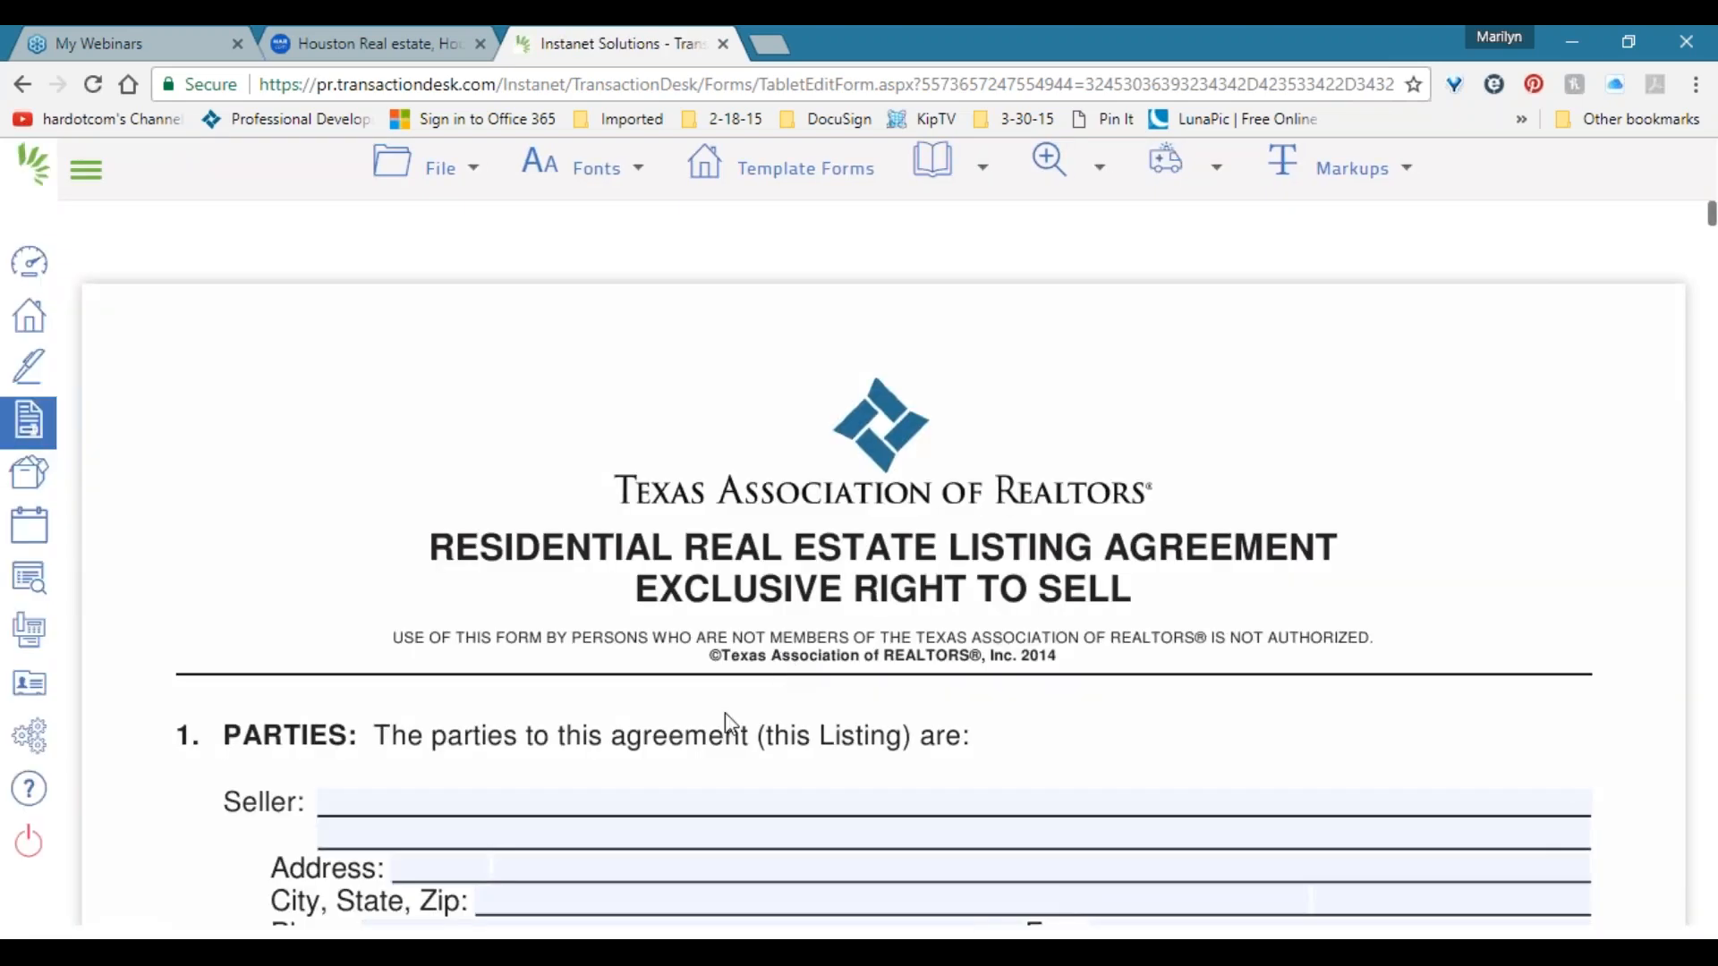
scroll(724, 712, down, 15)
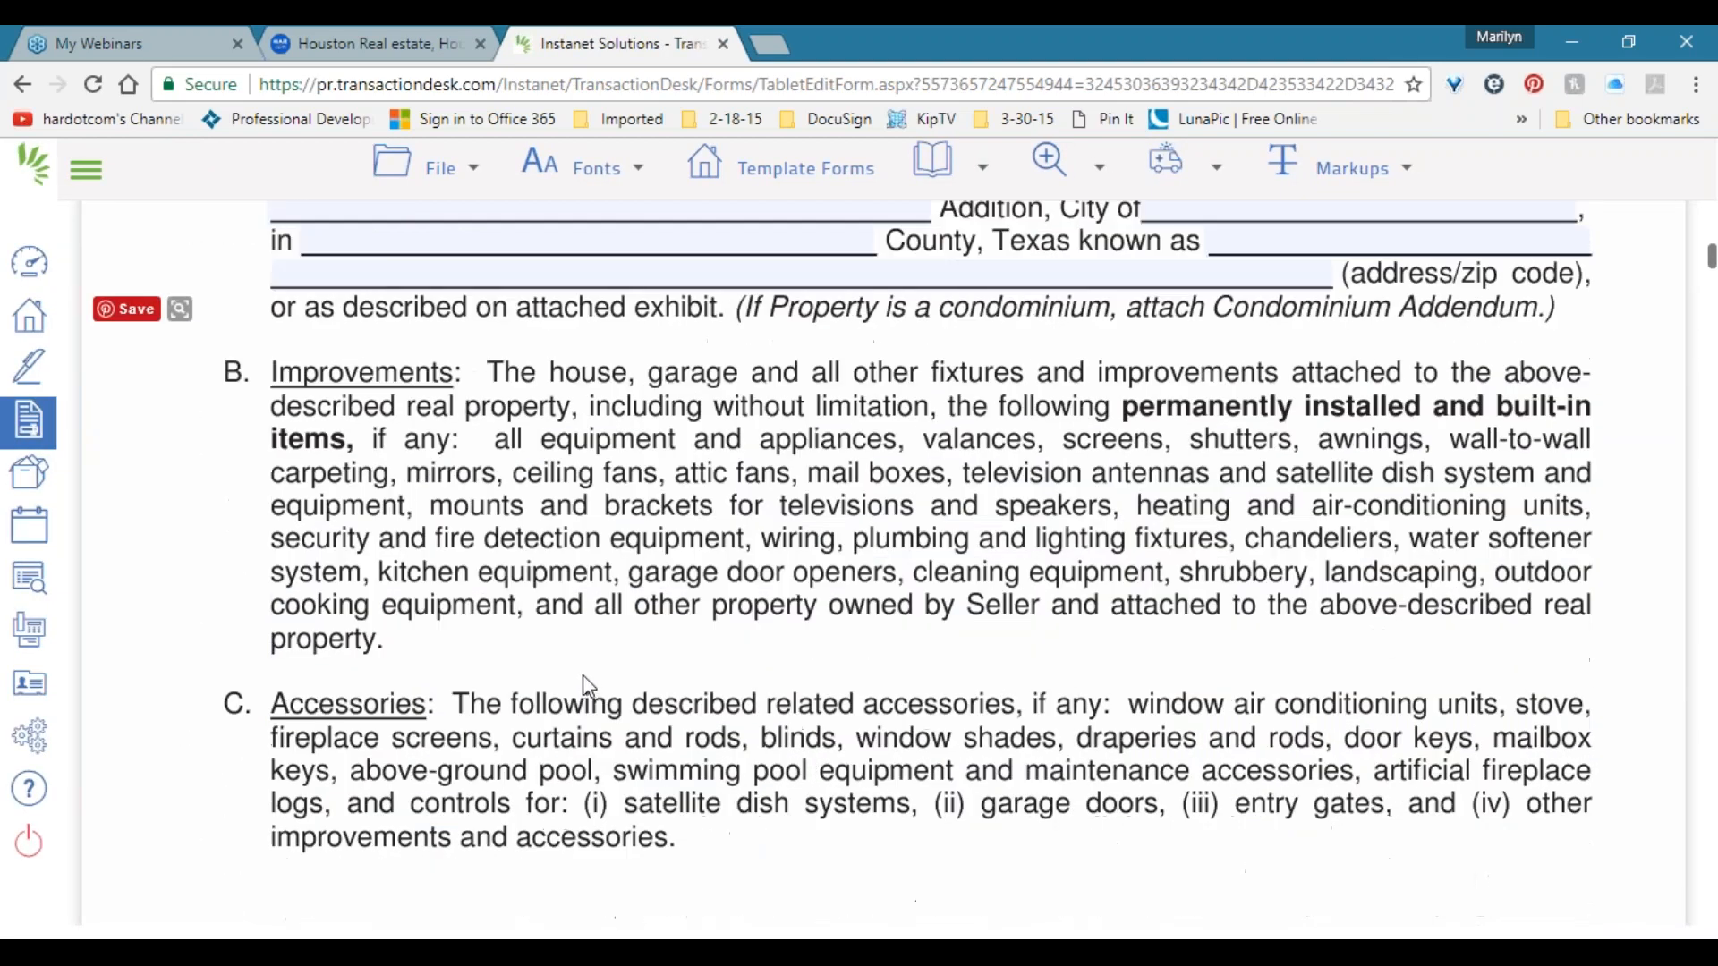
scroll(581, 669, down, 12)
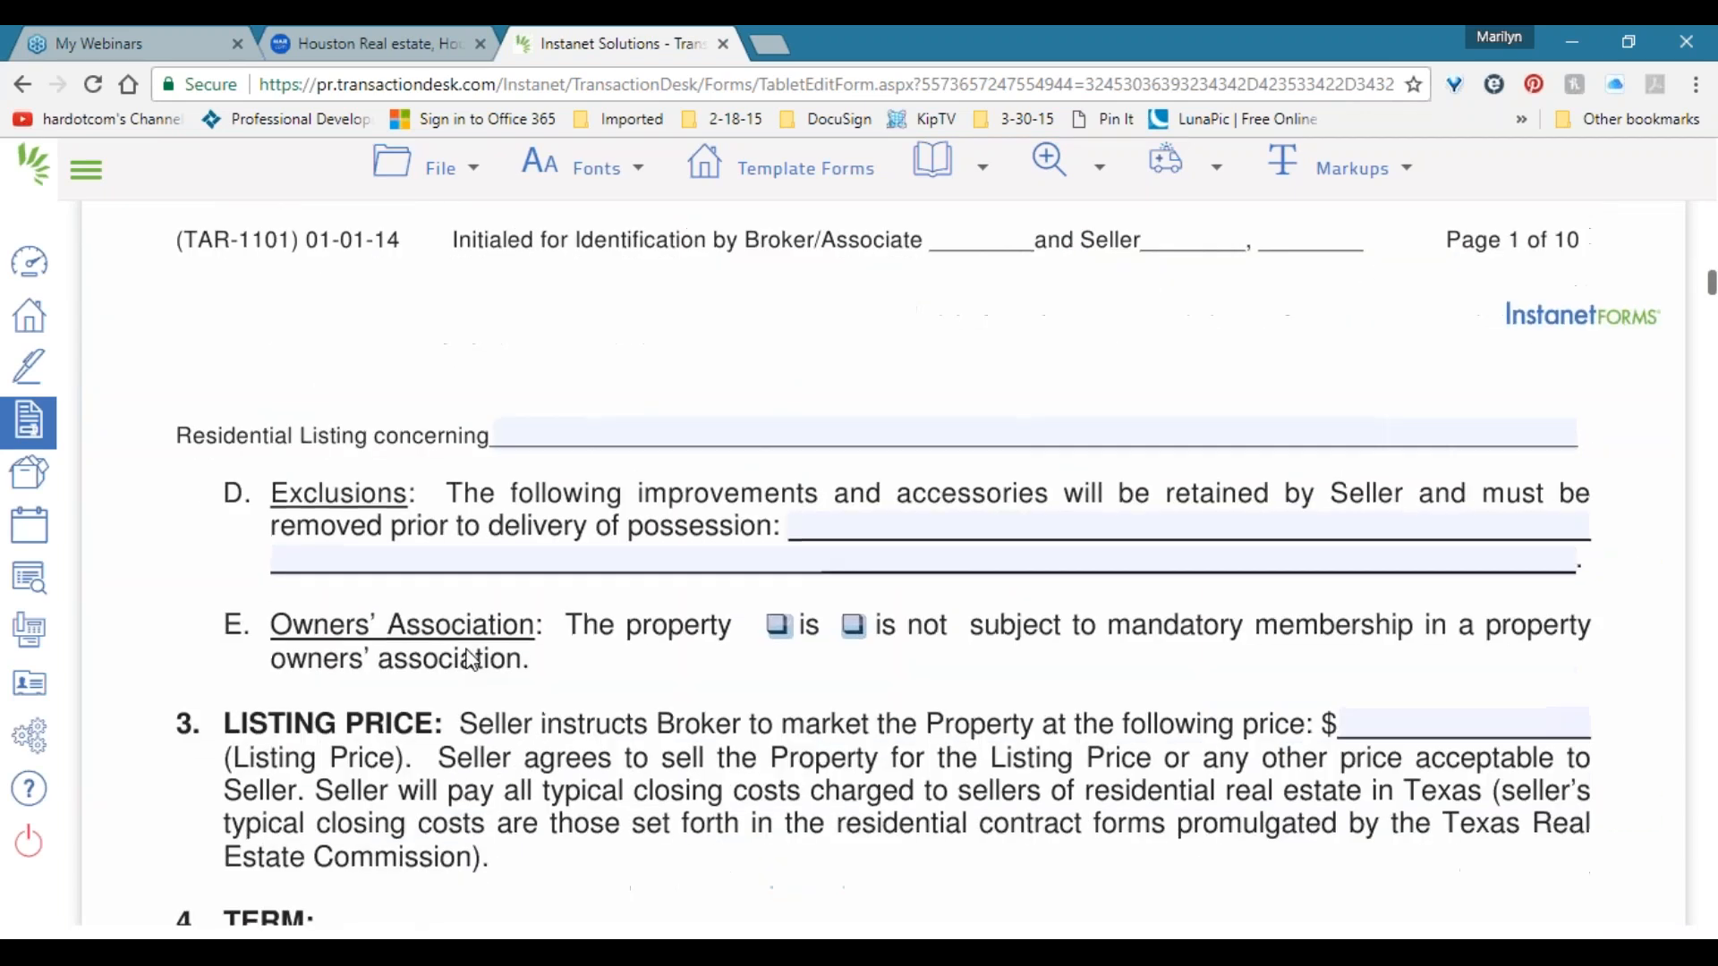
middle_click(452, 609)
scroll(453, 599, up, 20)
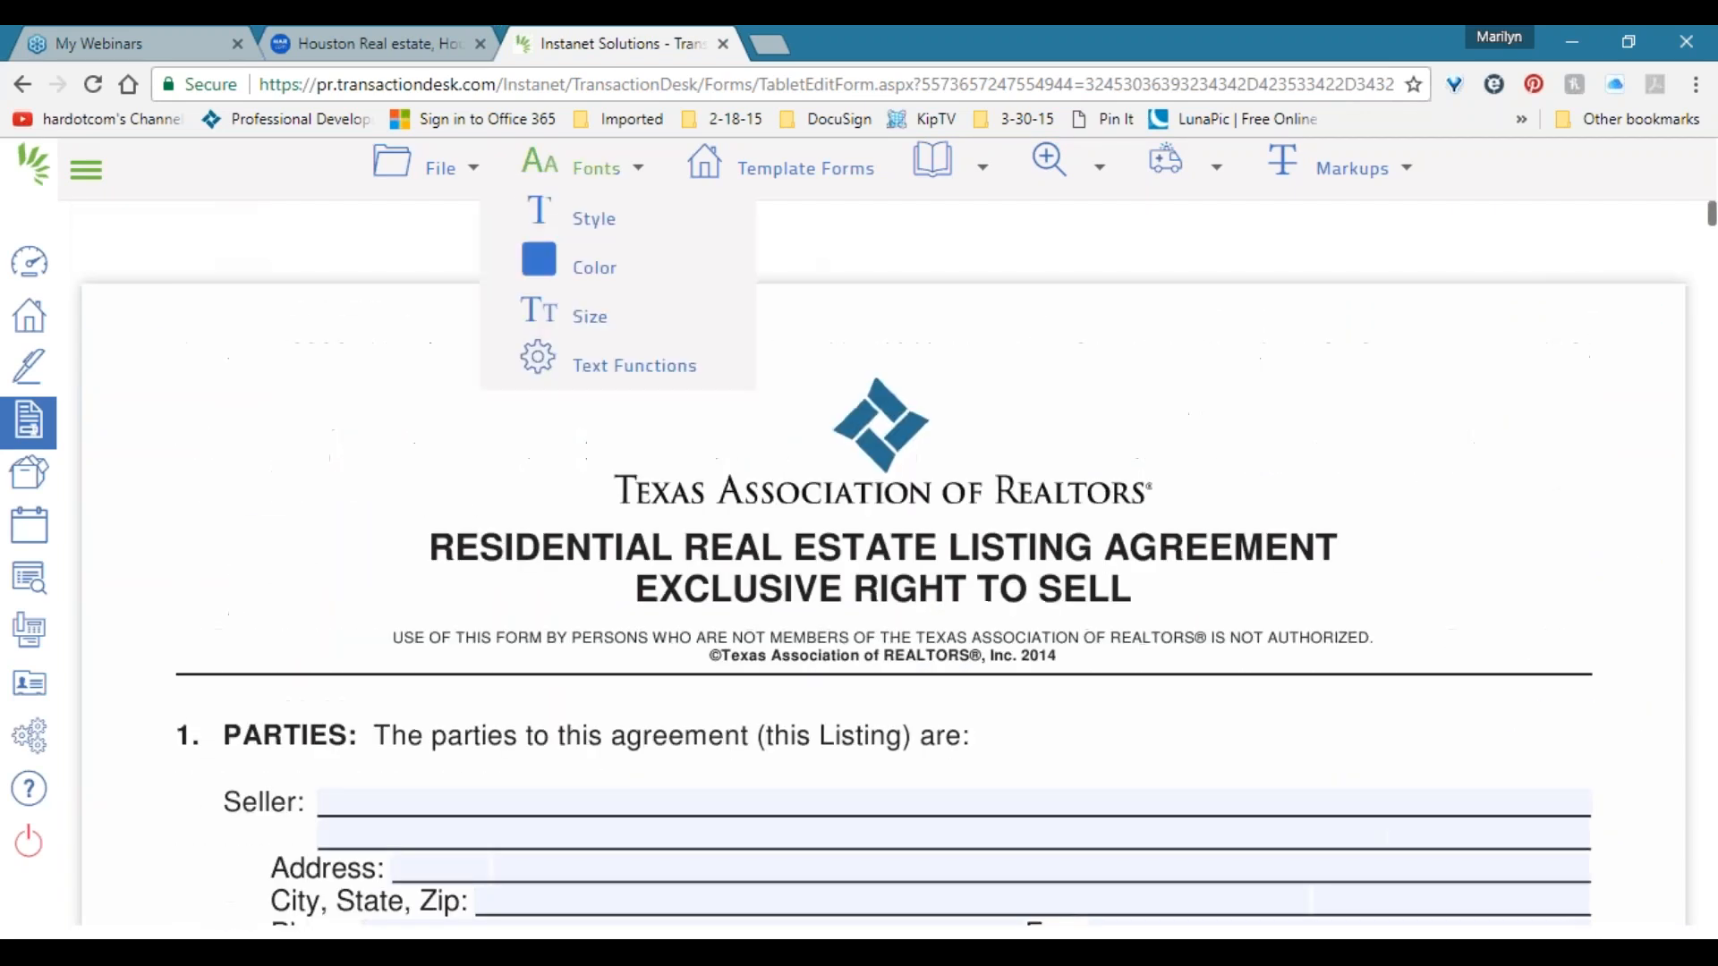
scroll(577, 448, down, 3)
scroll(580, 454, down, 3)
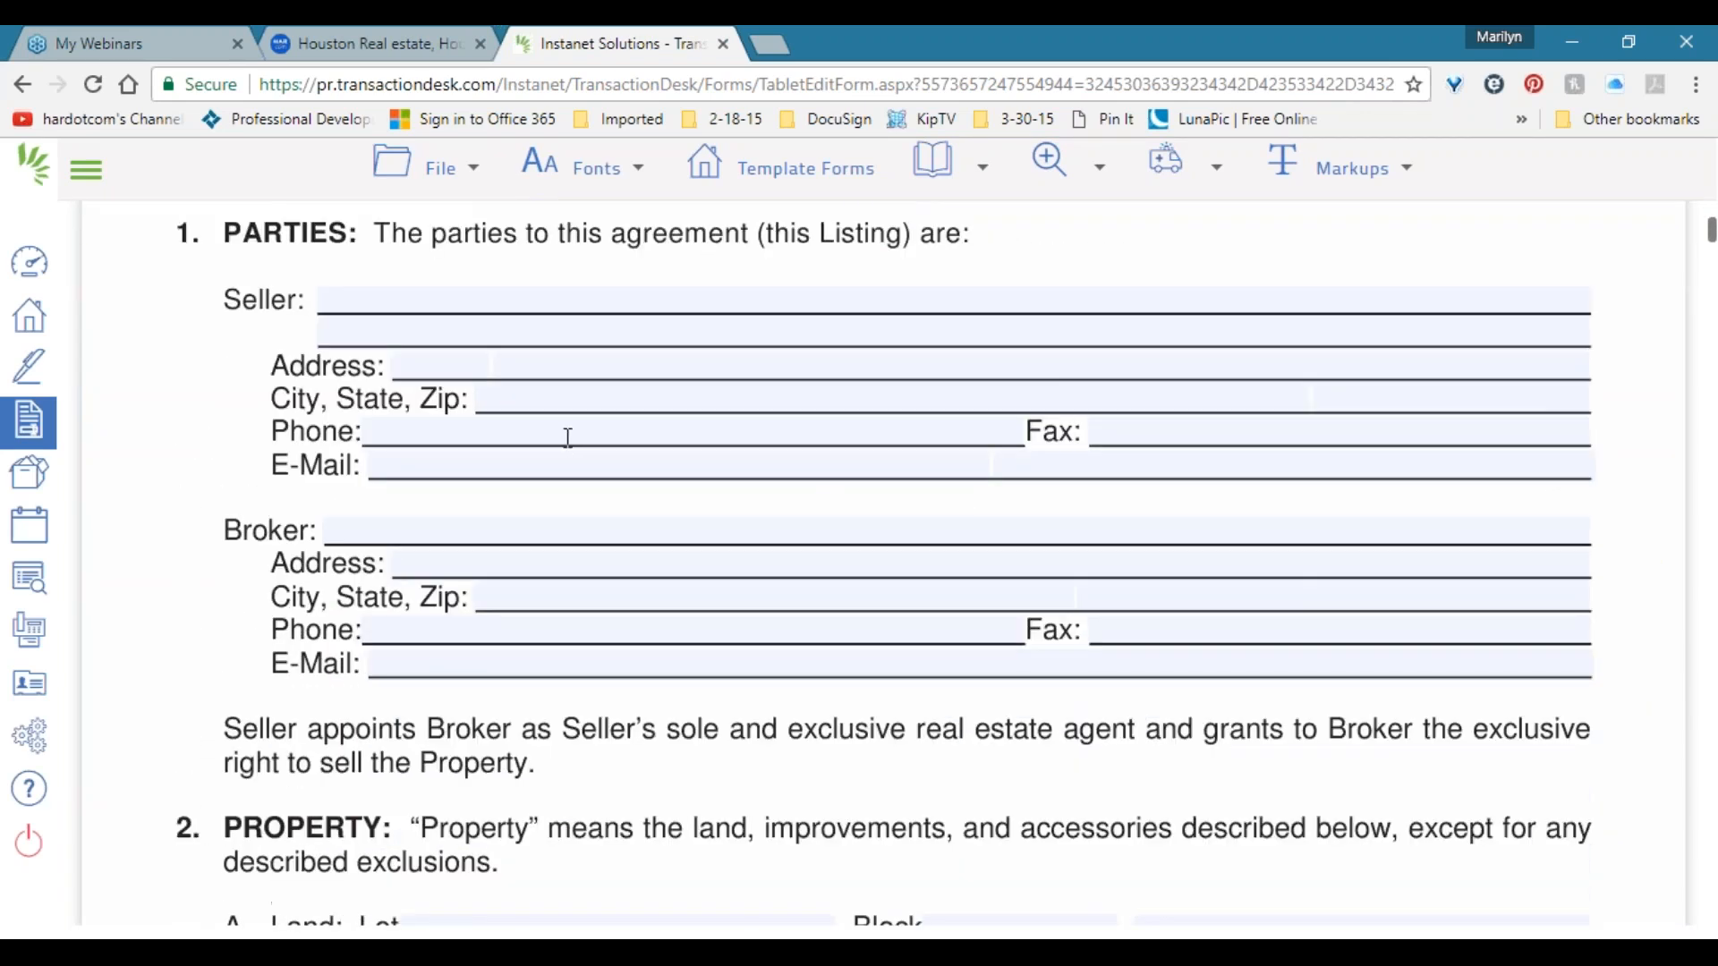
Fill the Broker block with Fake Broker, the office street address, Houston, TX and ZIP.
click(433, 521)
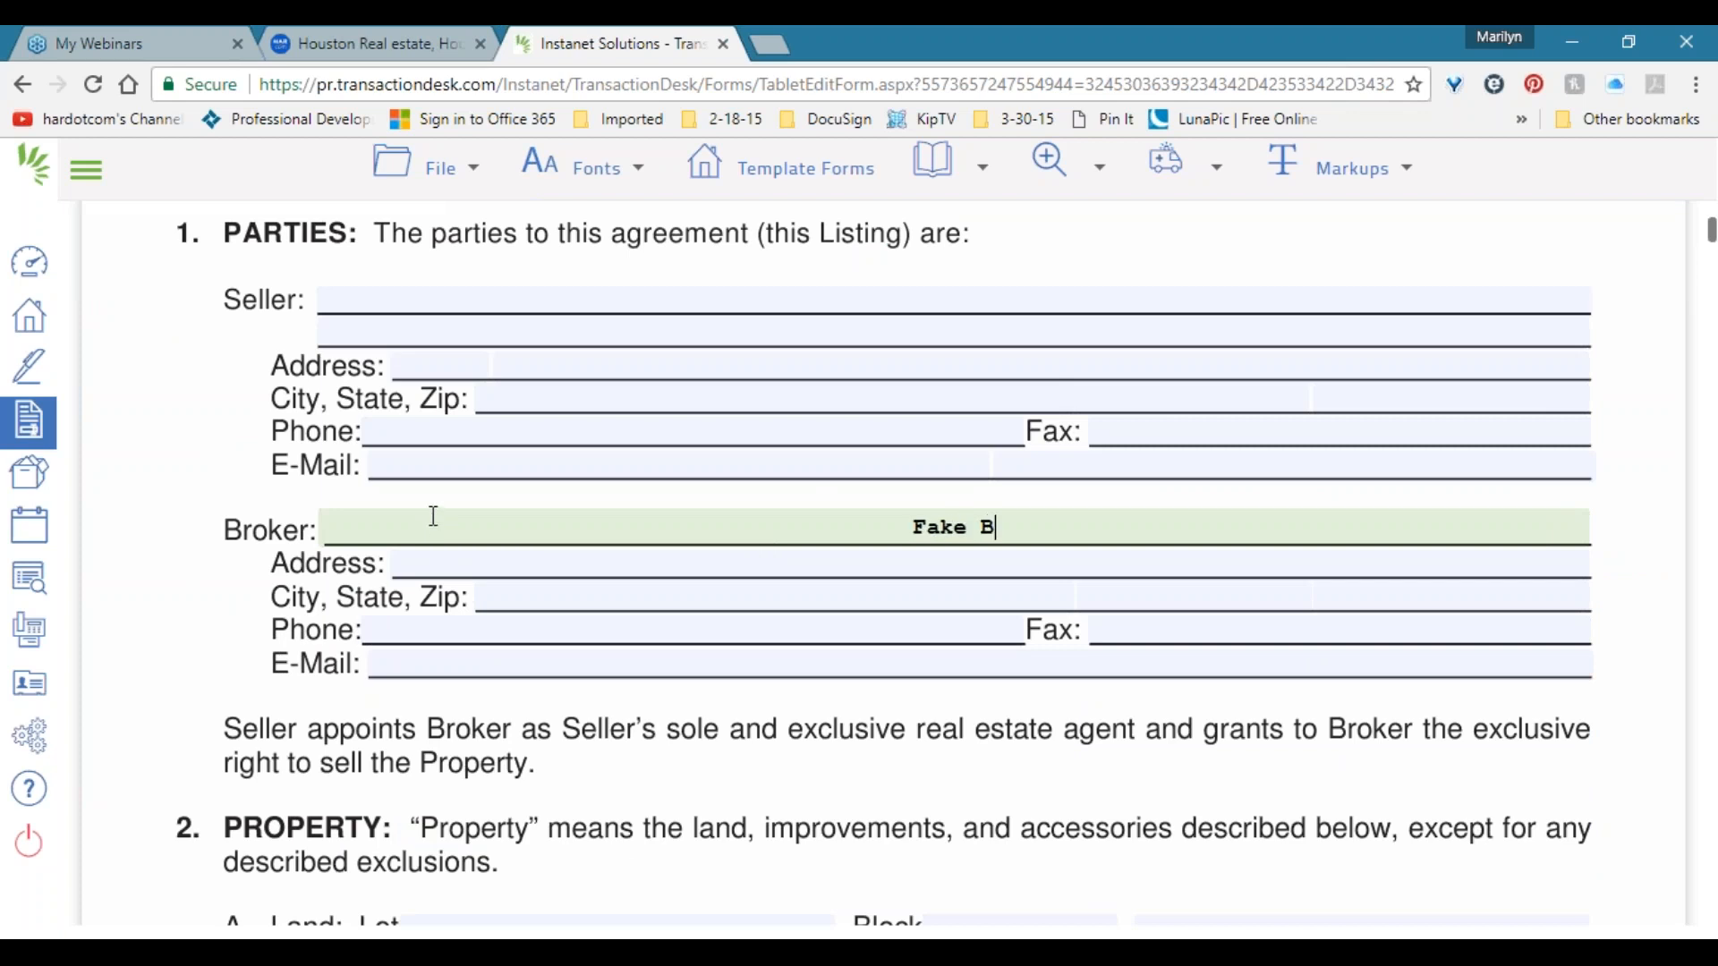
key(Tab)
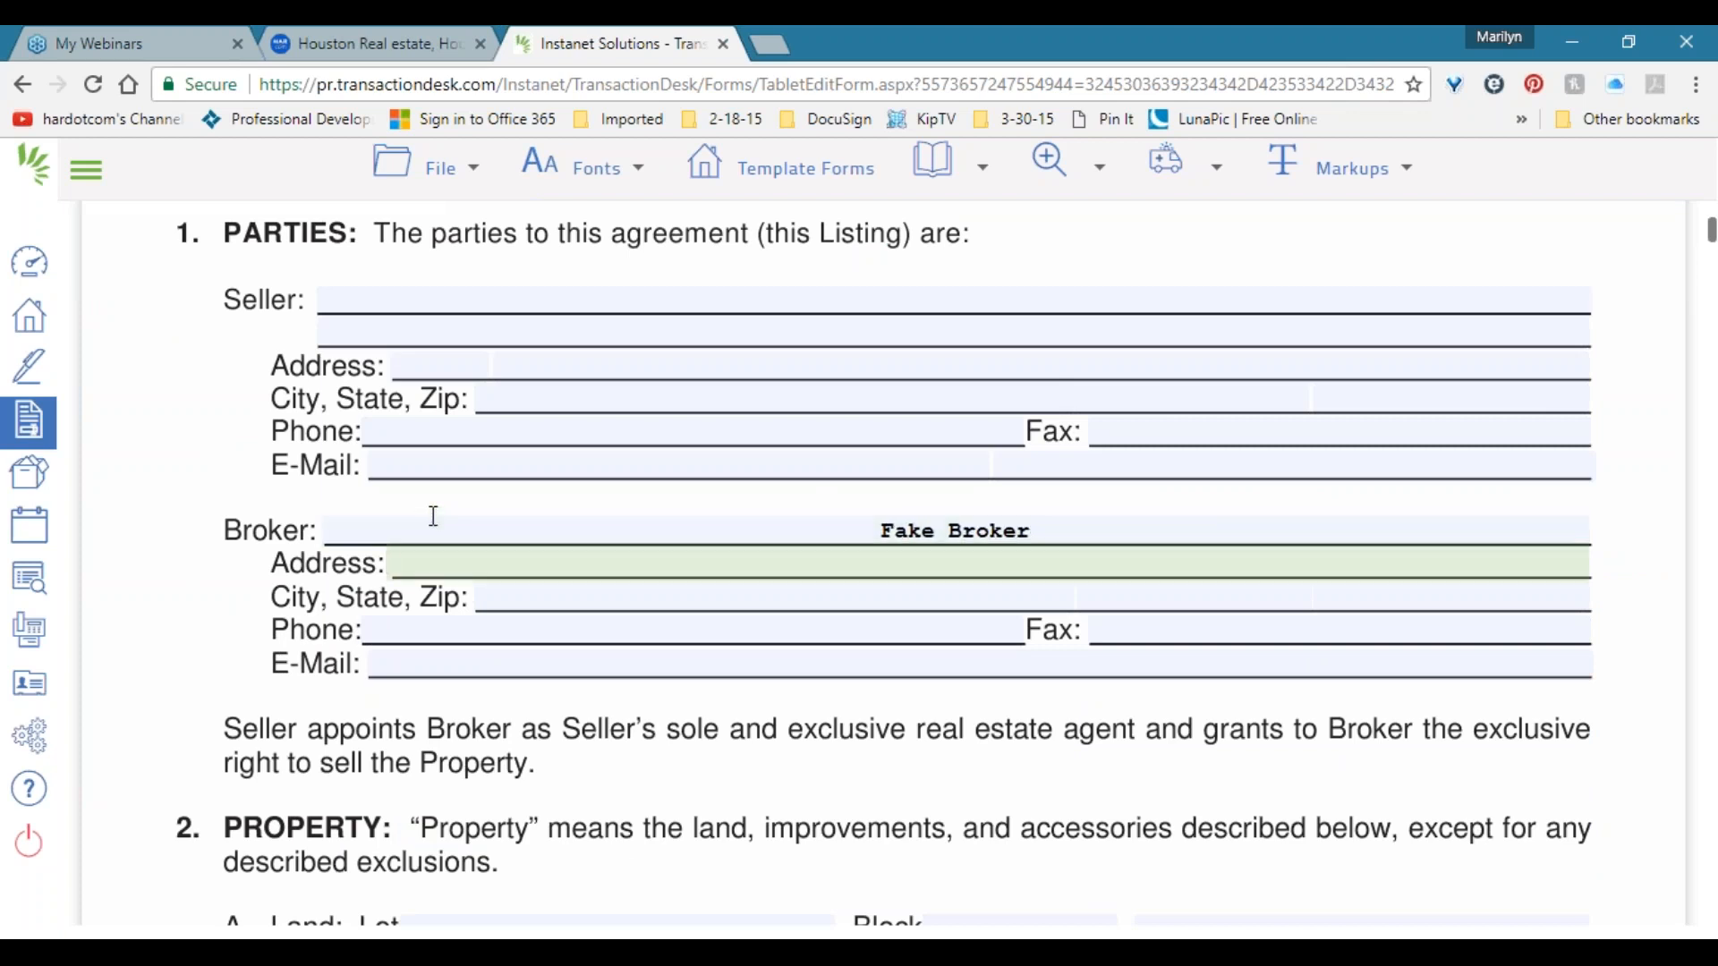
key(Tab)
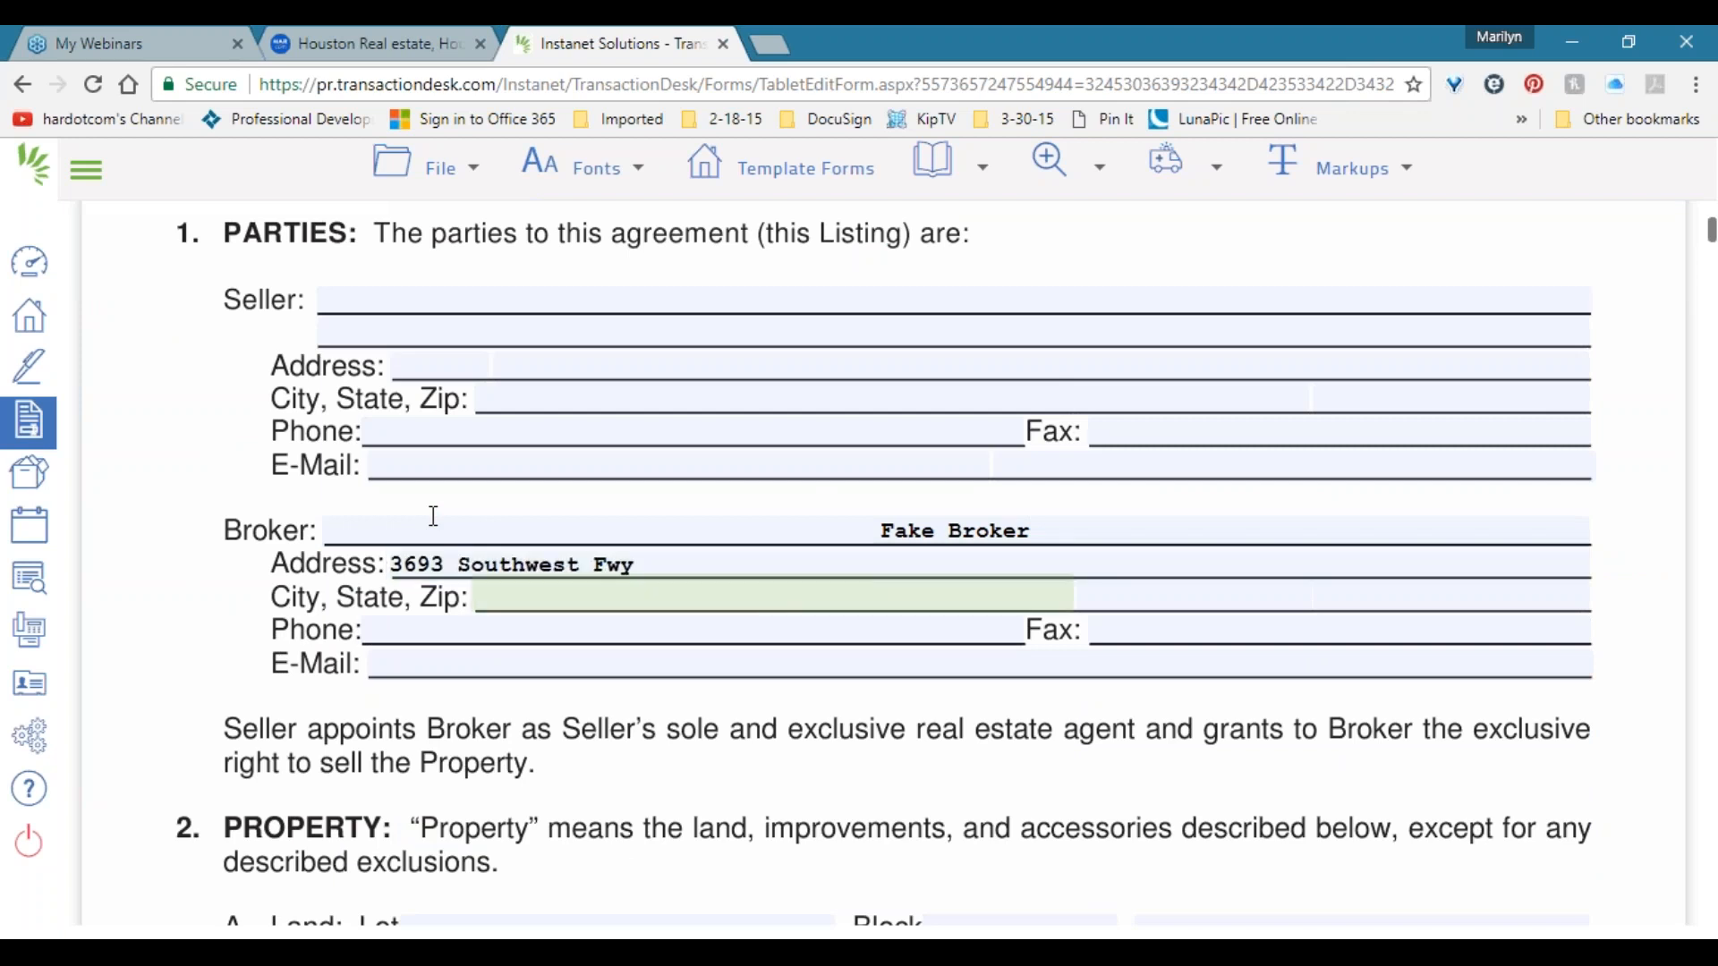
key(Tab)
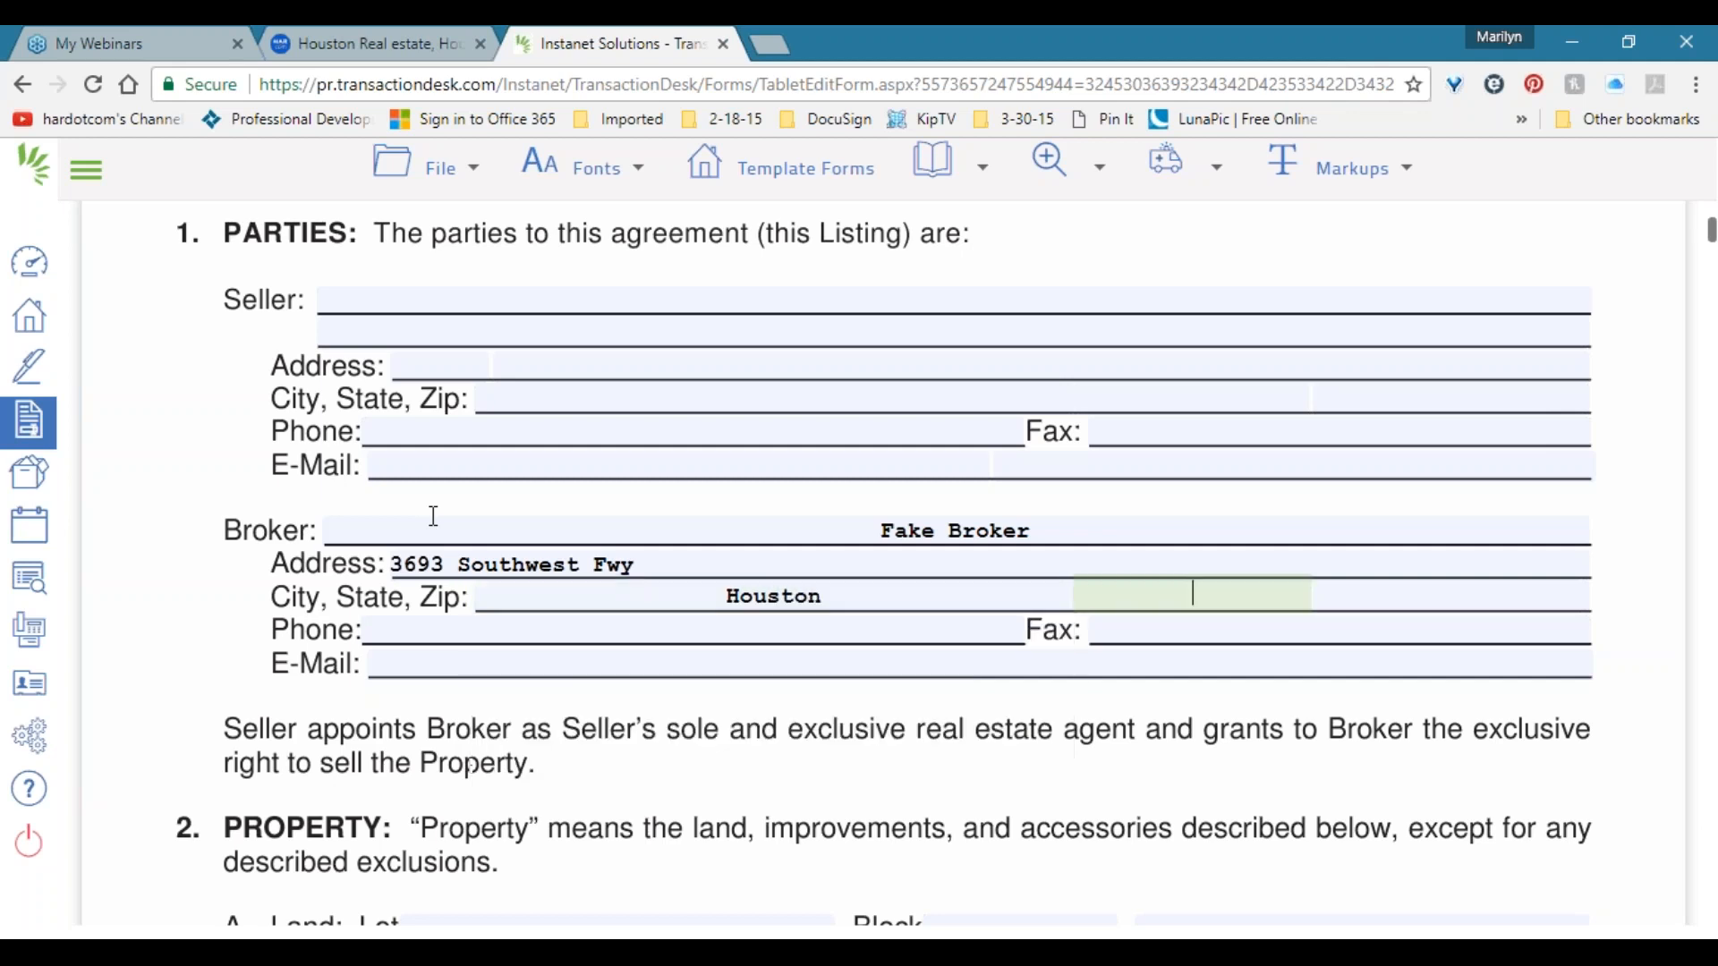
key(Tab)
key(BackSpace)
key(BackSpace)
key(BackSpace)
key(BackSpace)
key(BackSpace)
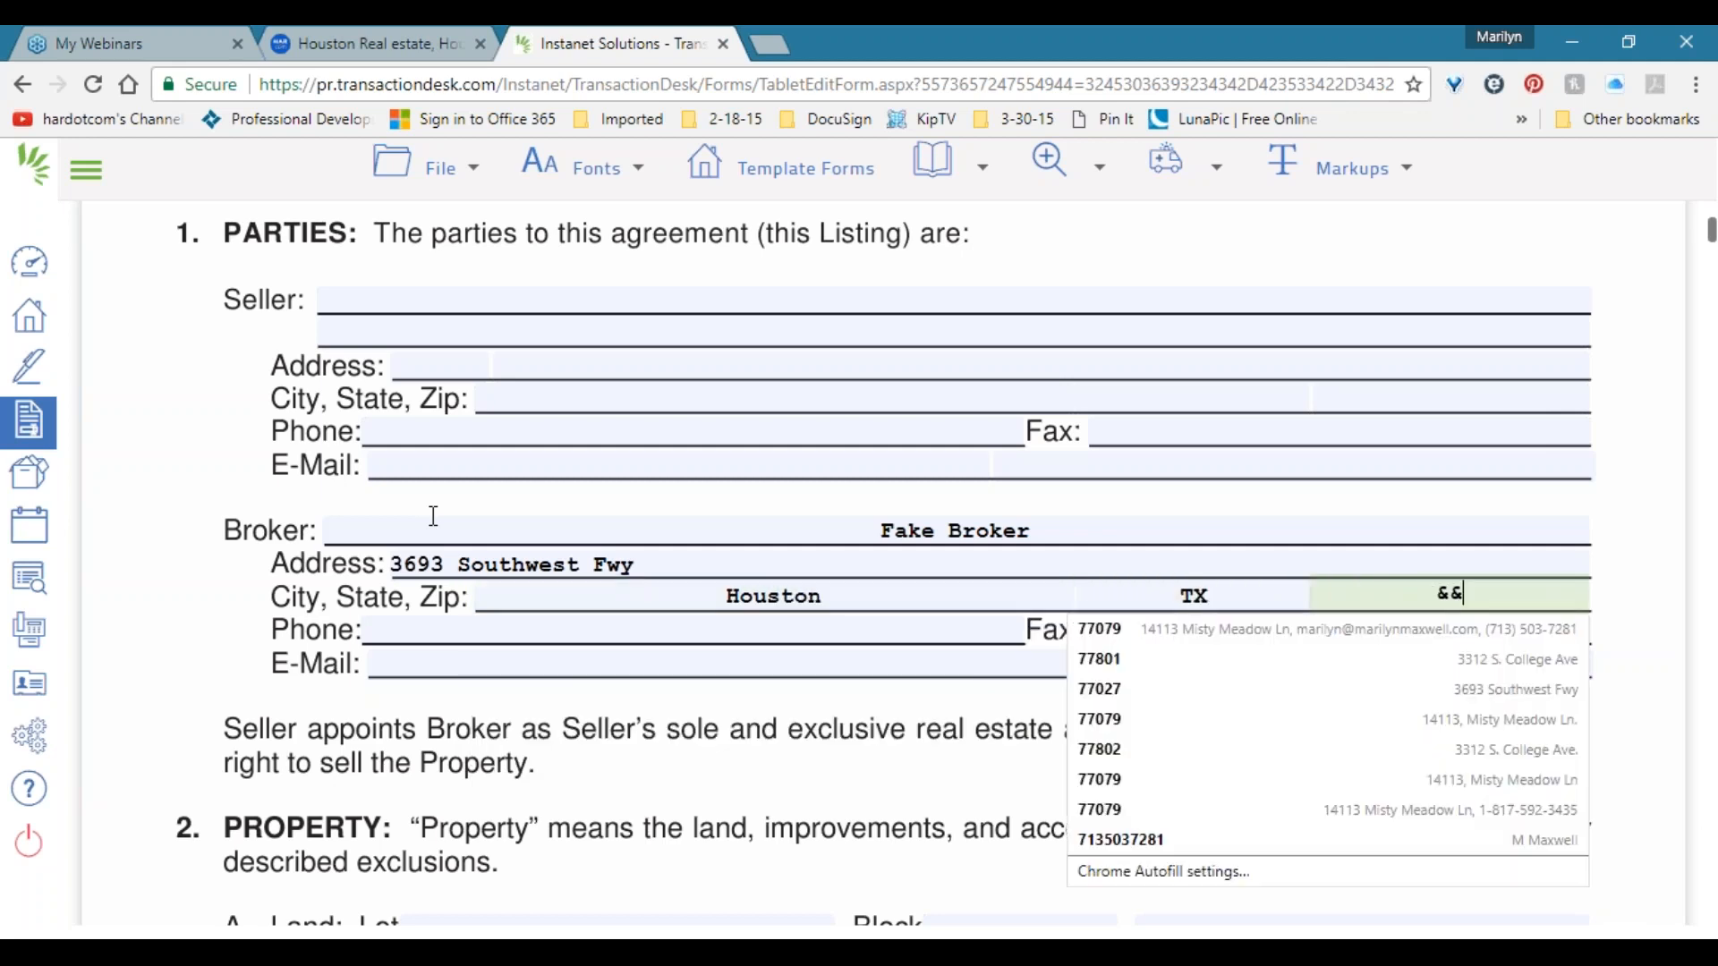
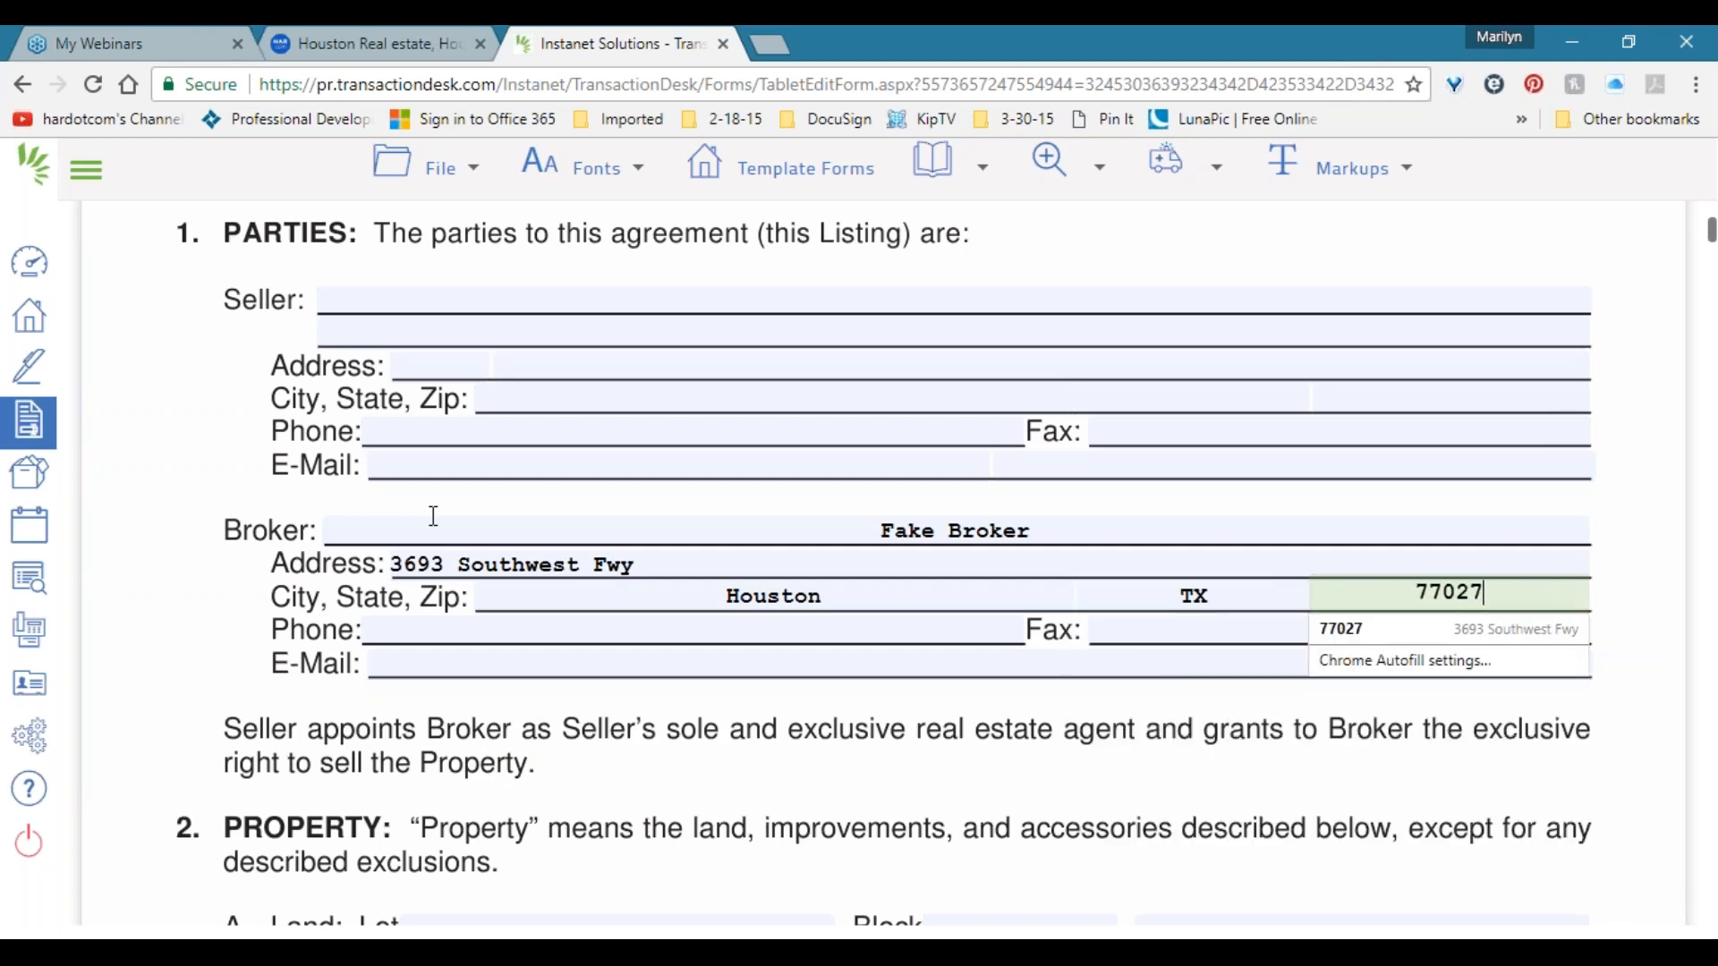
Enter the broker's e-mail address in the Broker e-mail field.
click(588, 662)
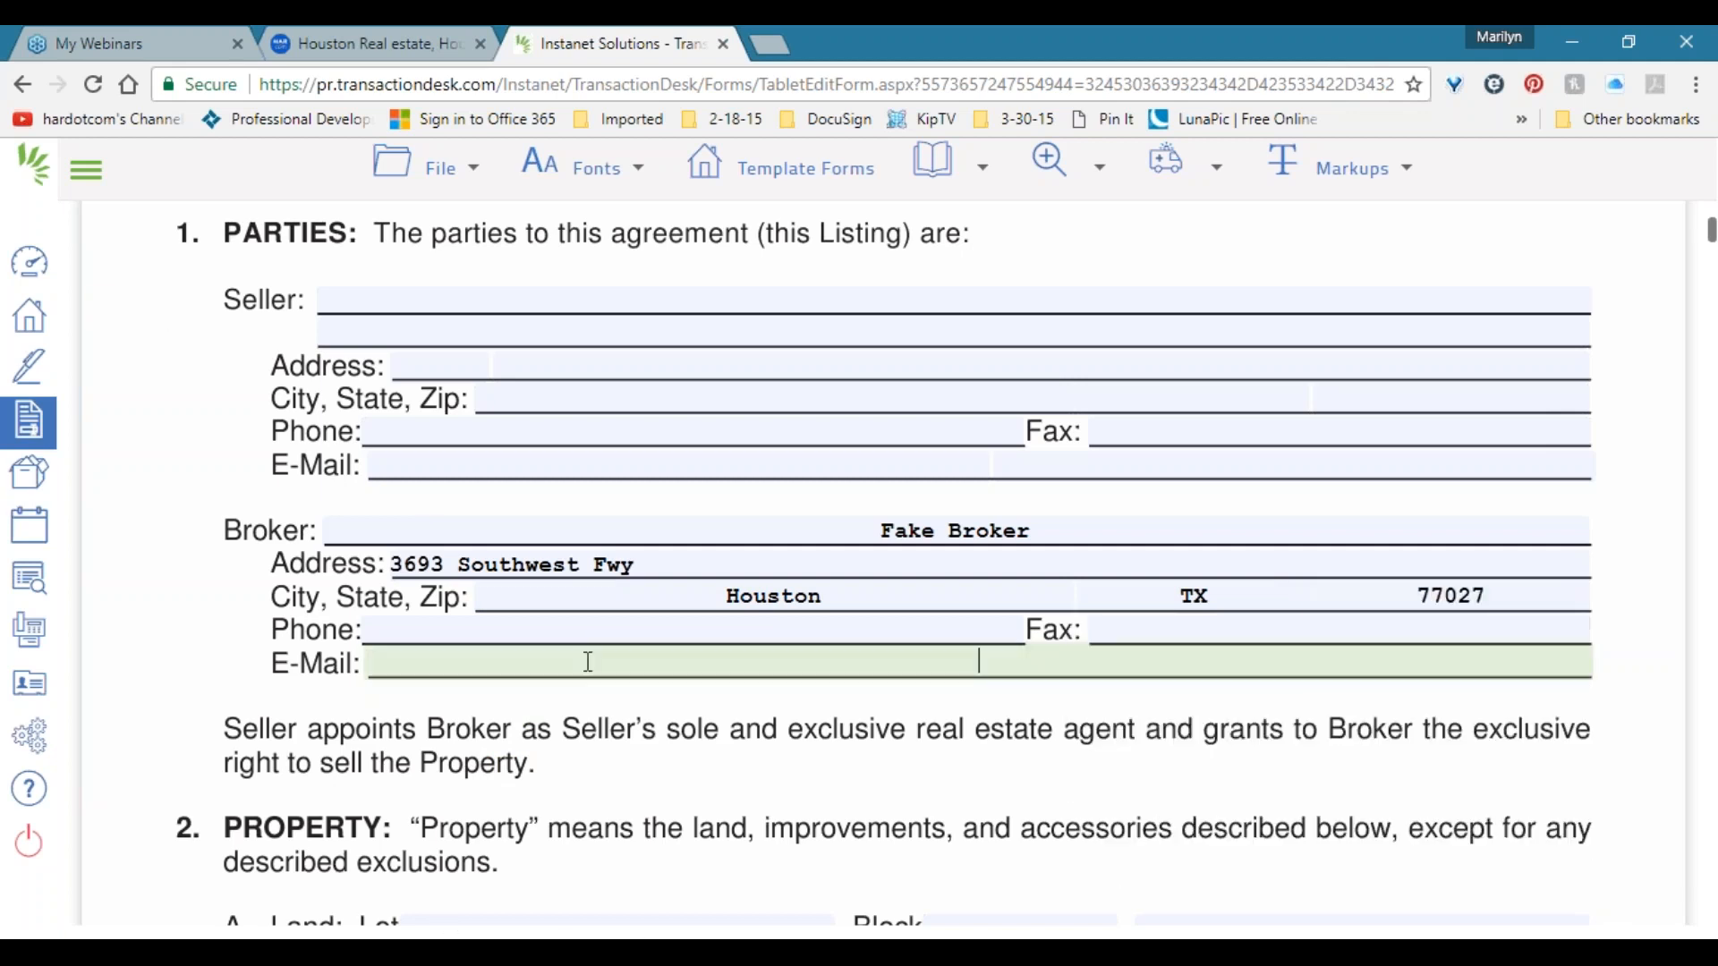
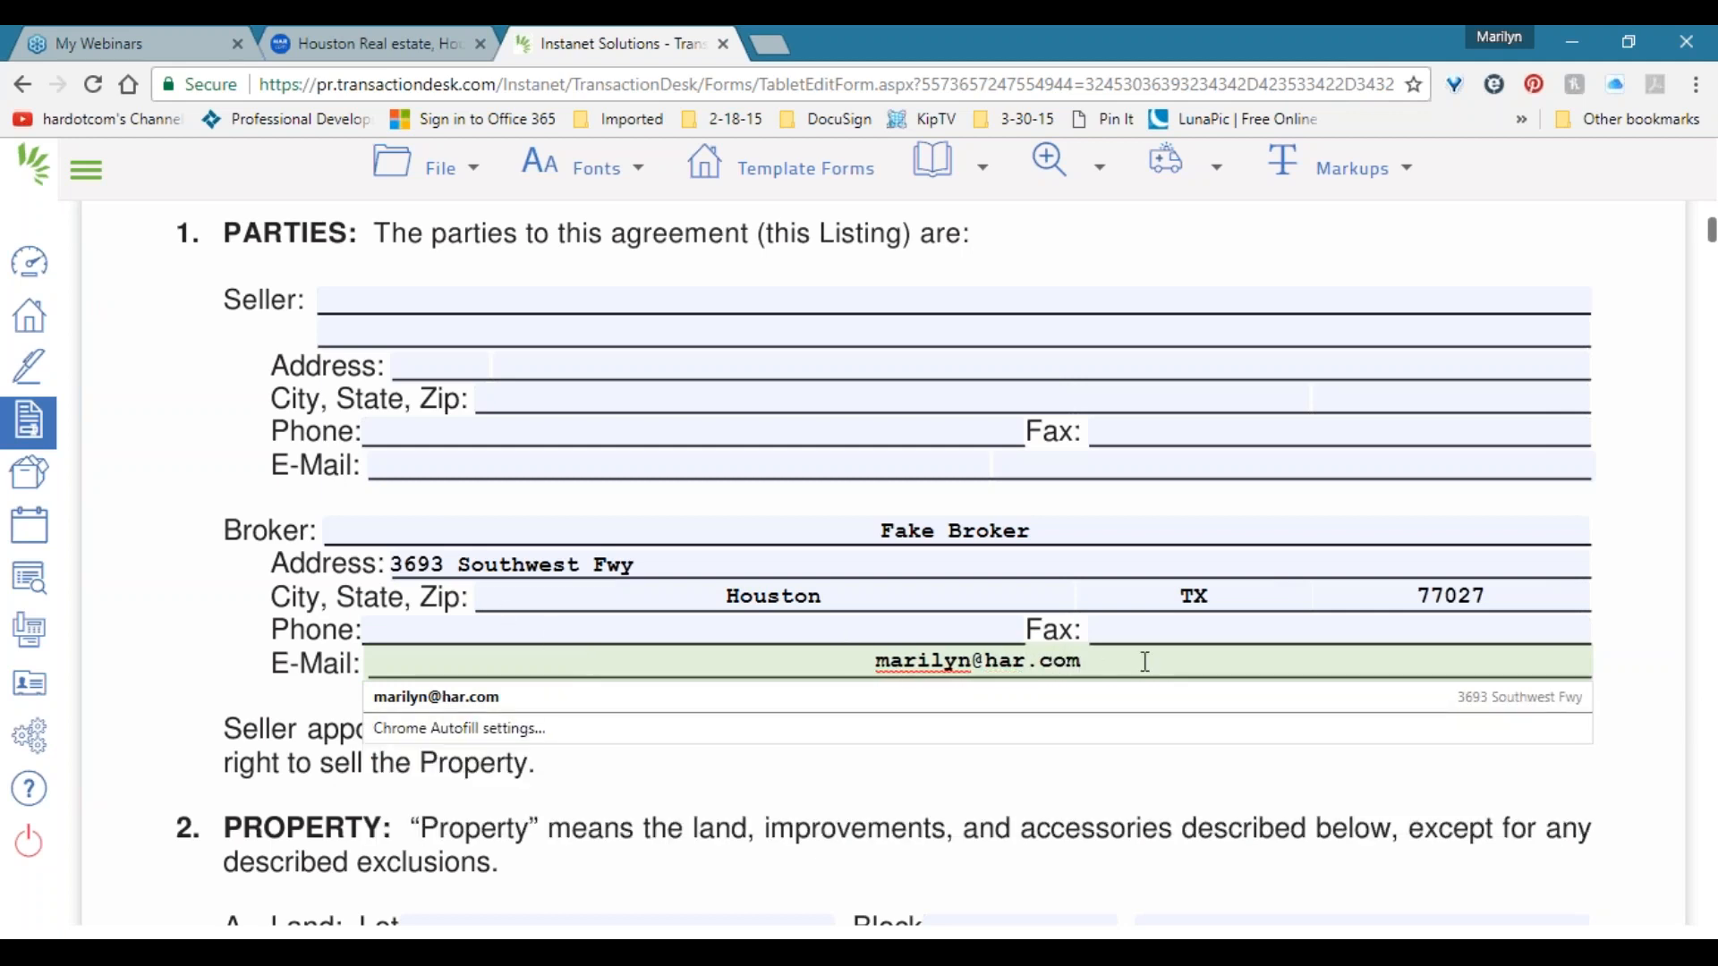
drag(1118, 660, 859, 665)
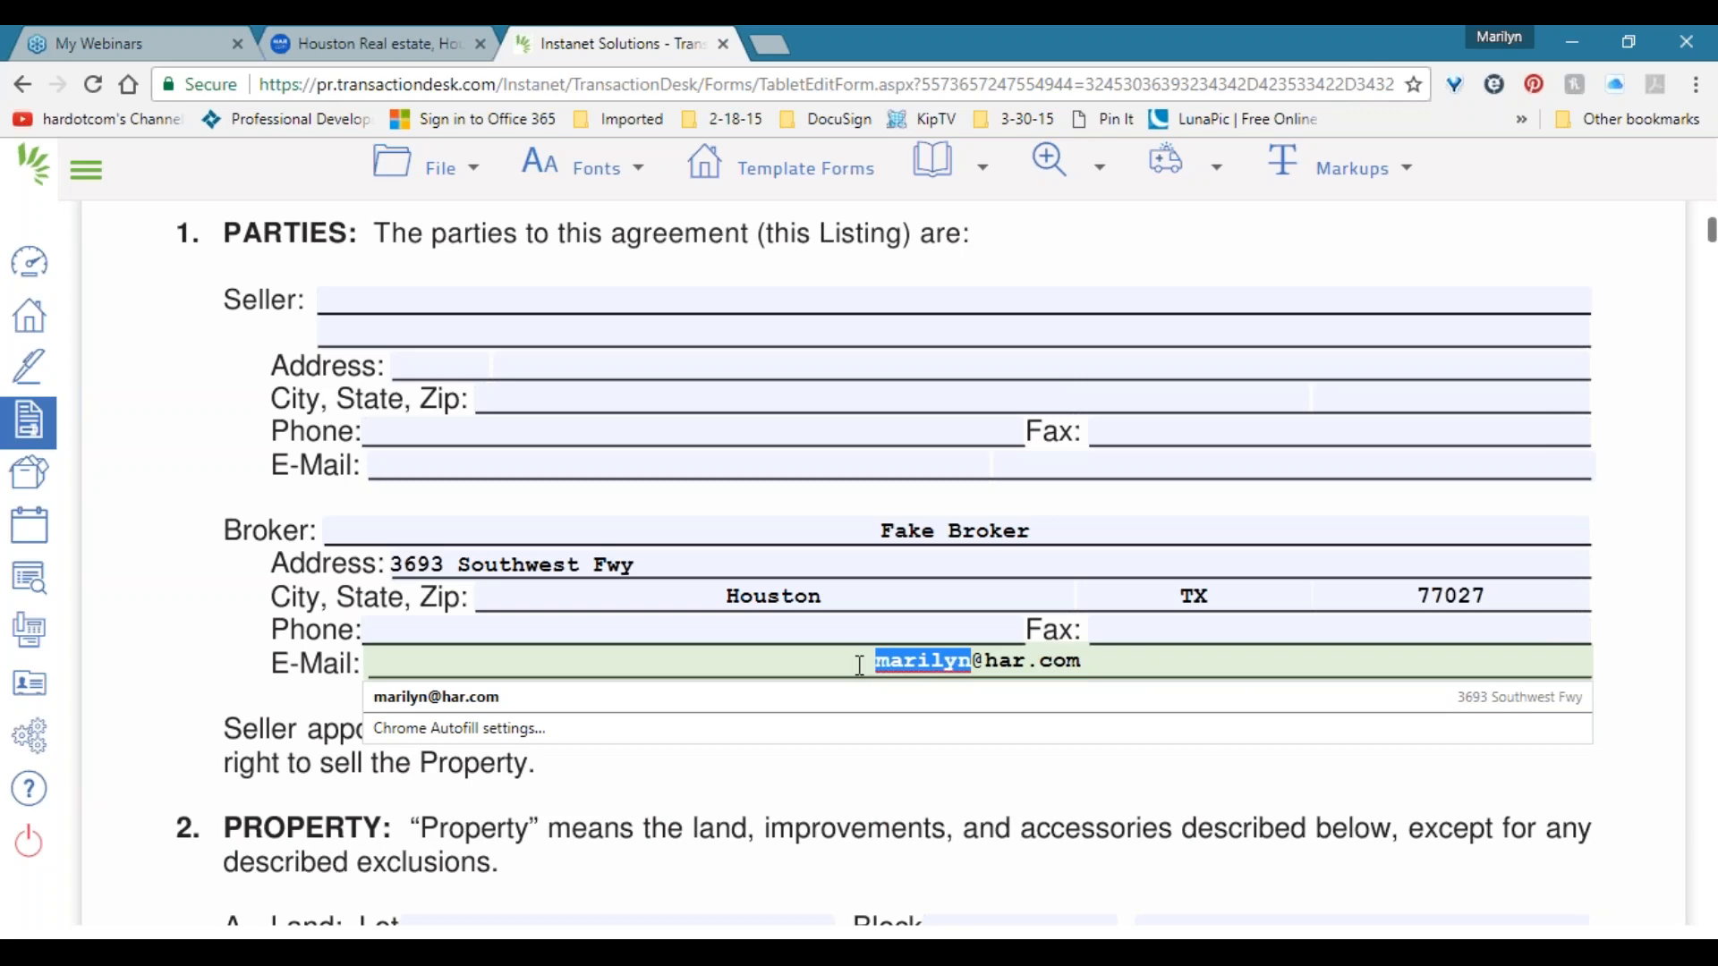
text(broker)
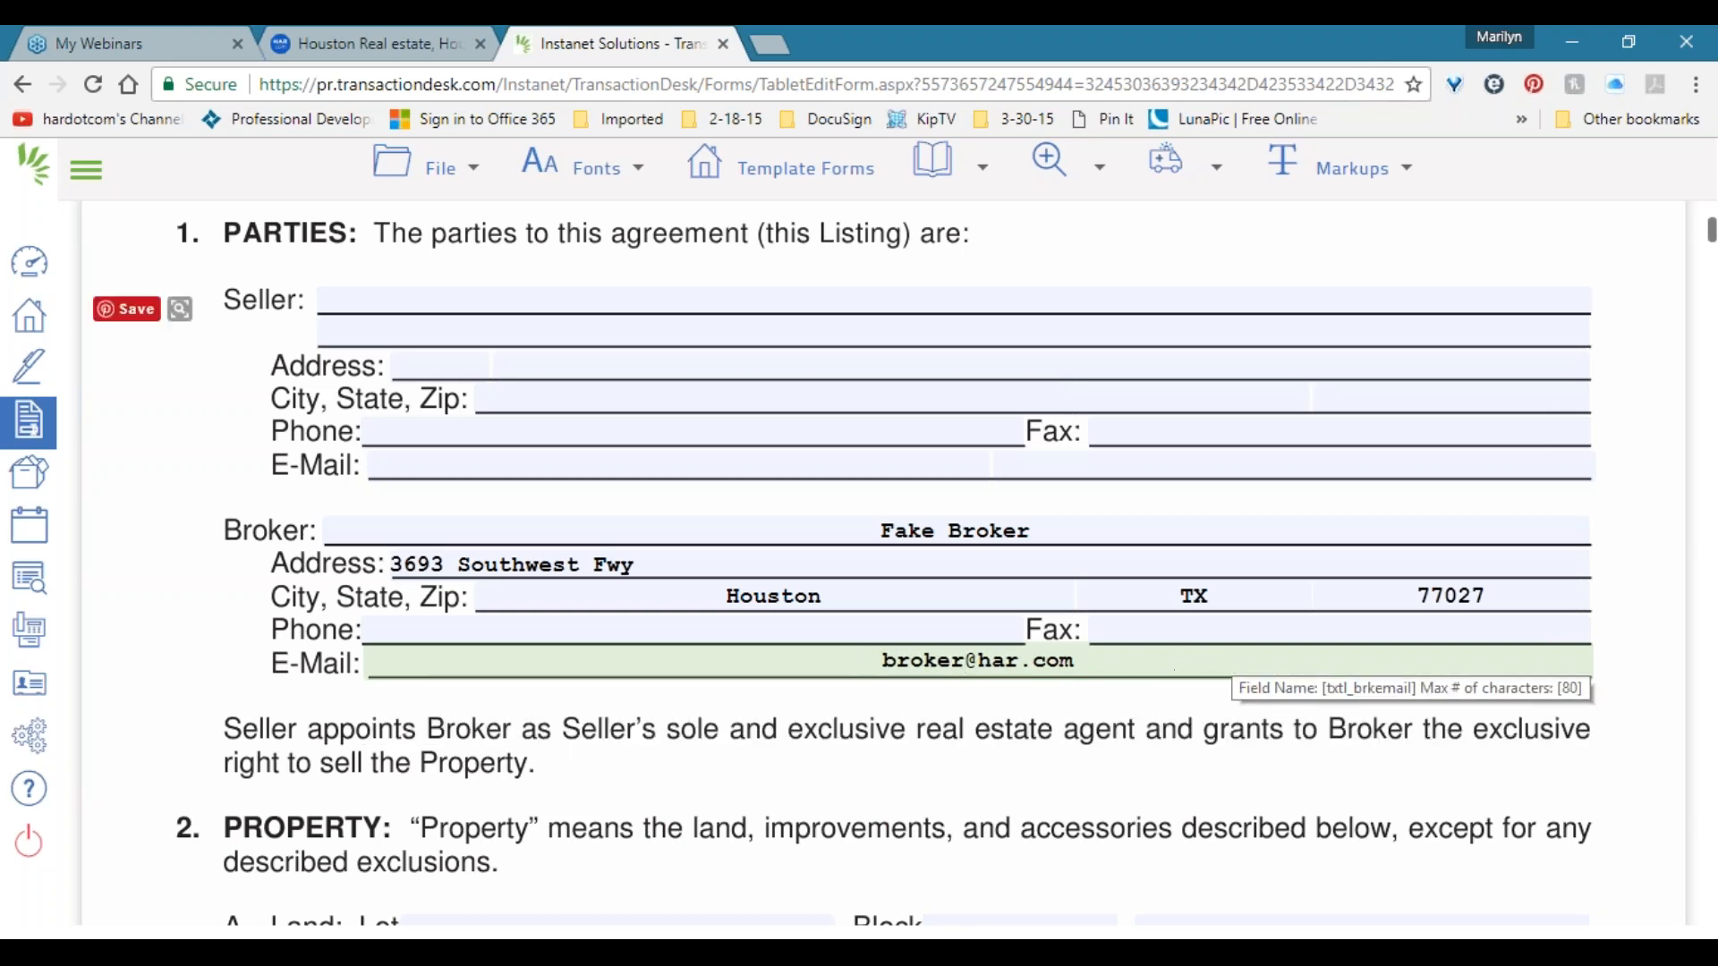
scroll(984, 676, down, 1)
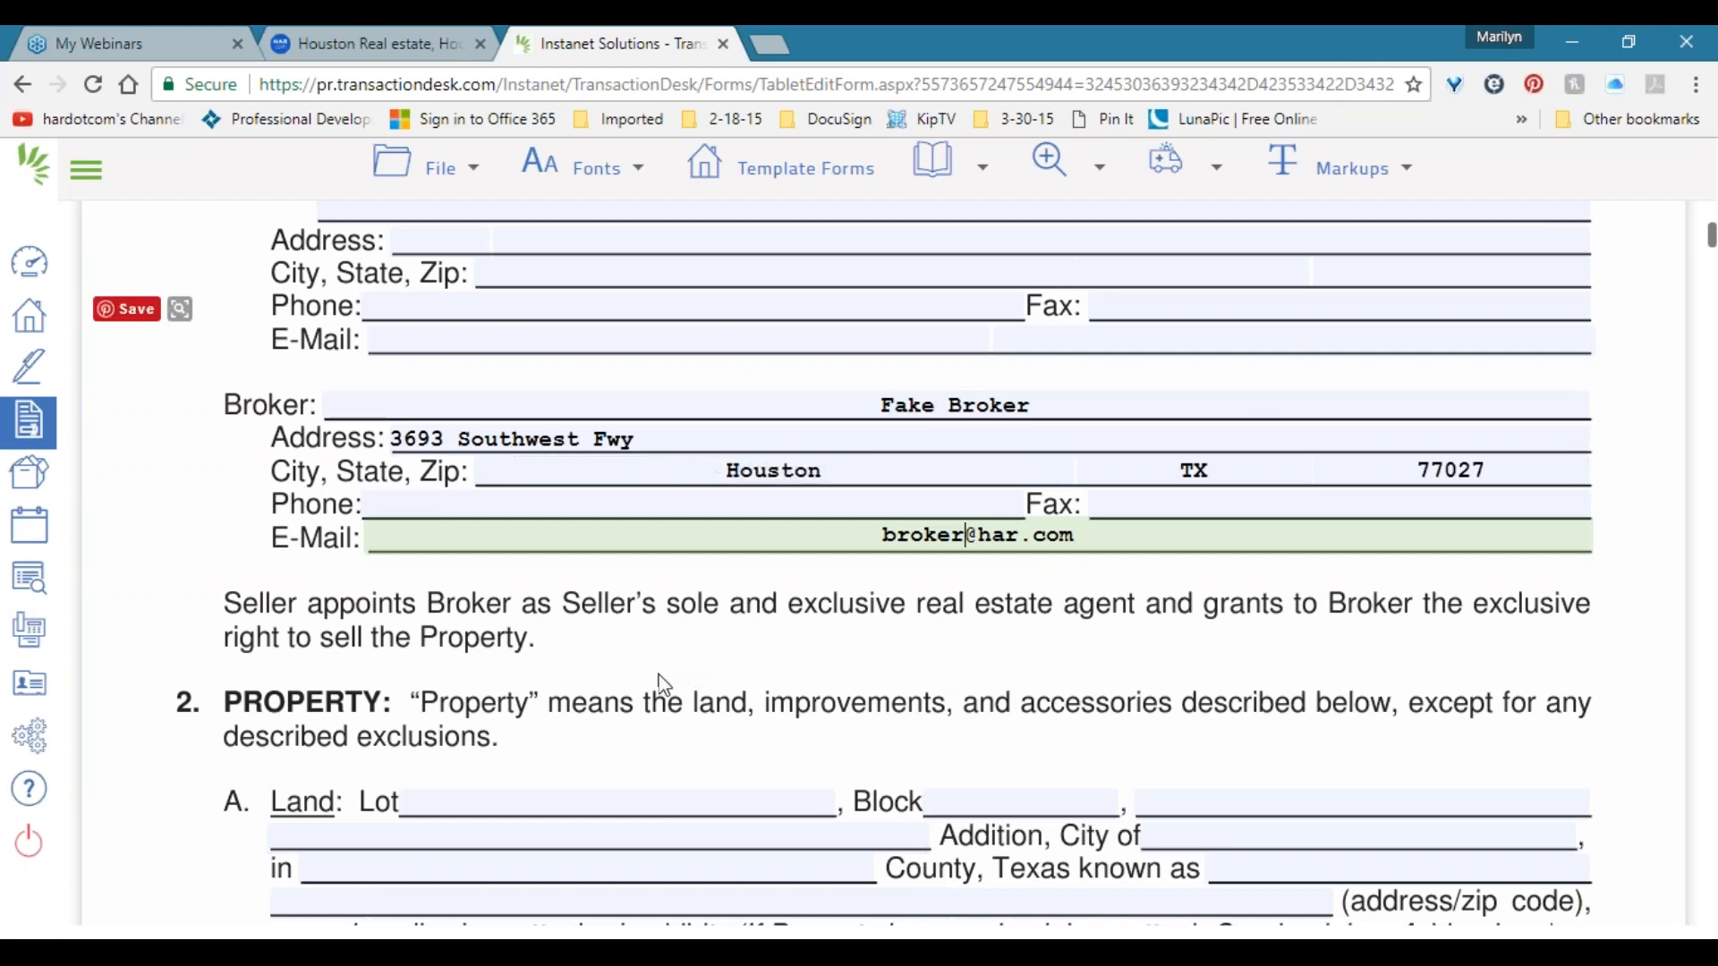
Jump to the listing agreement's signature page, Page 10.
scroll(658, 676, up, 3)
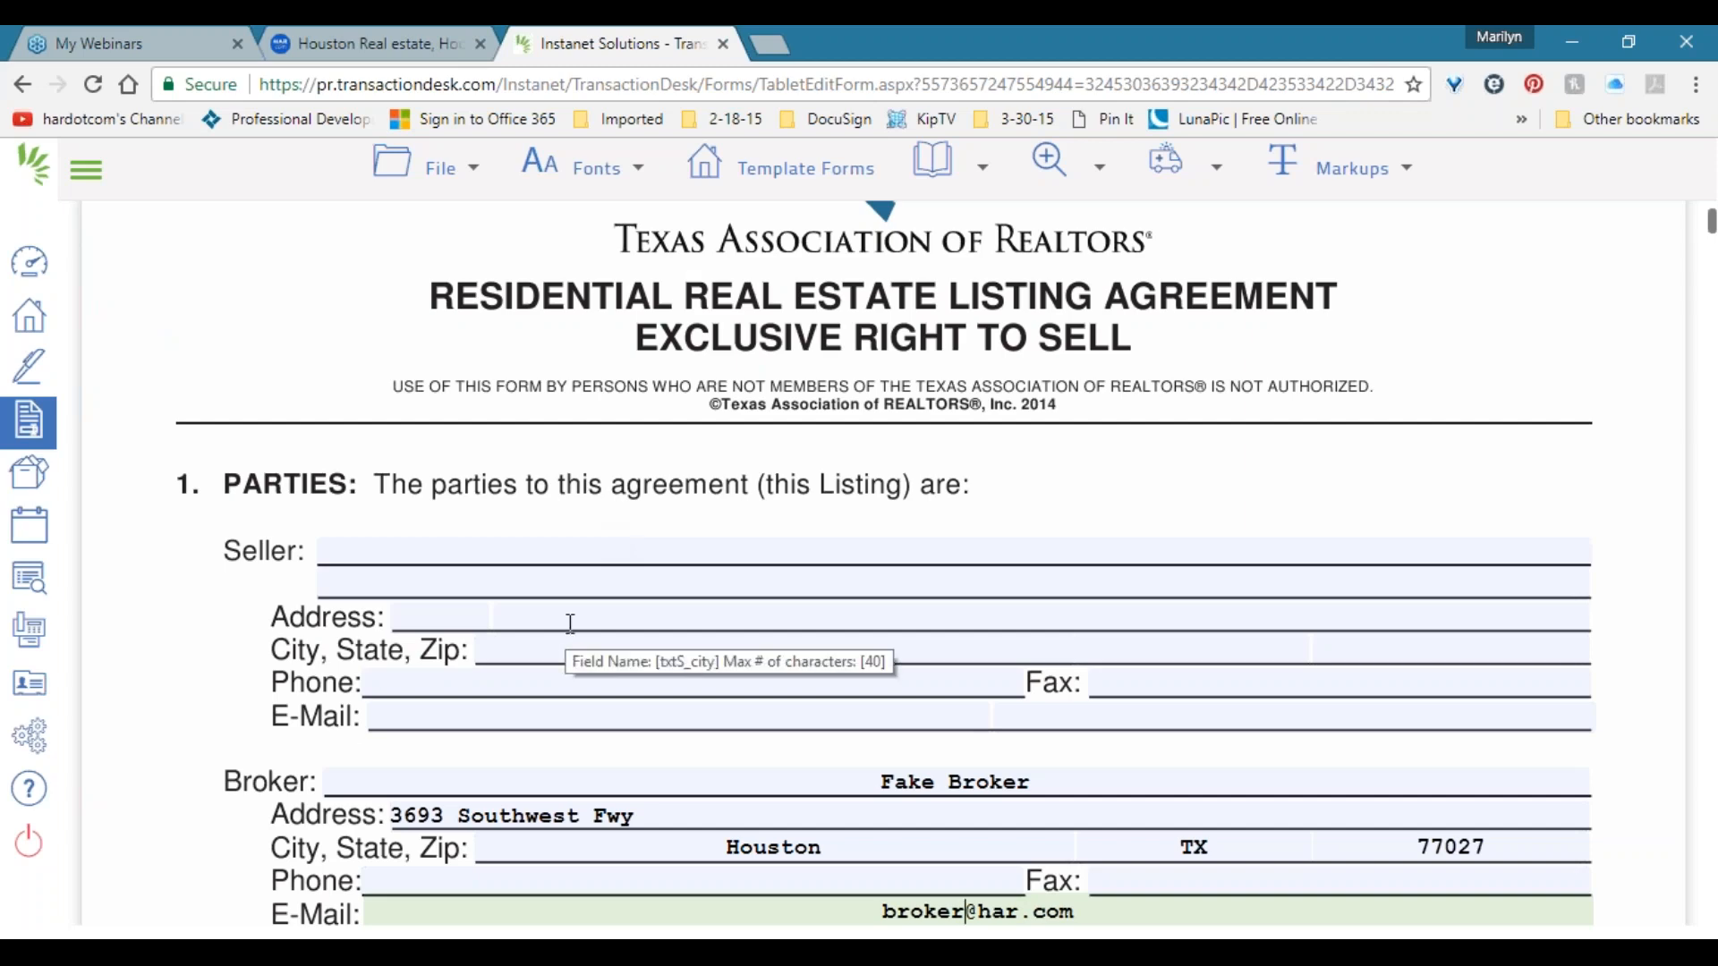
scroll(292, 592, down, 4)
scroll(292, 592, down, 4)
scroll(282, 572, down, 8)
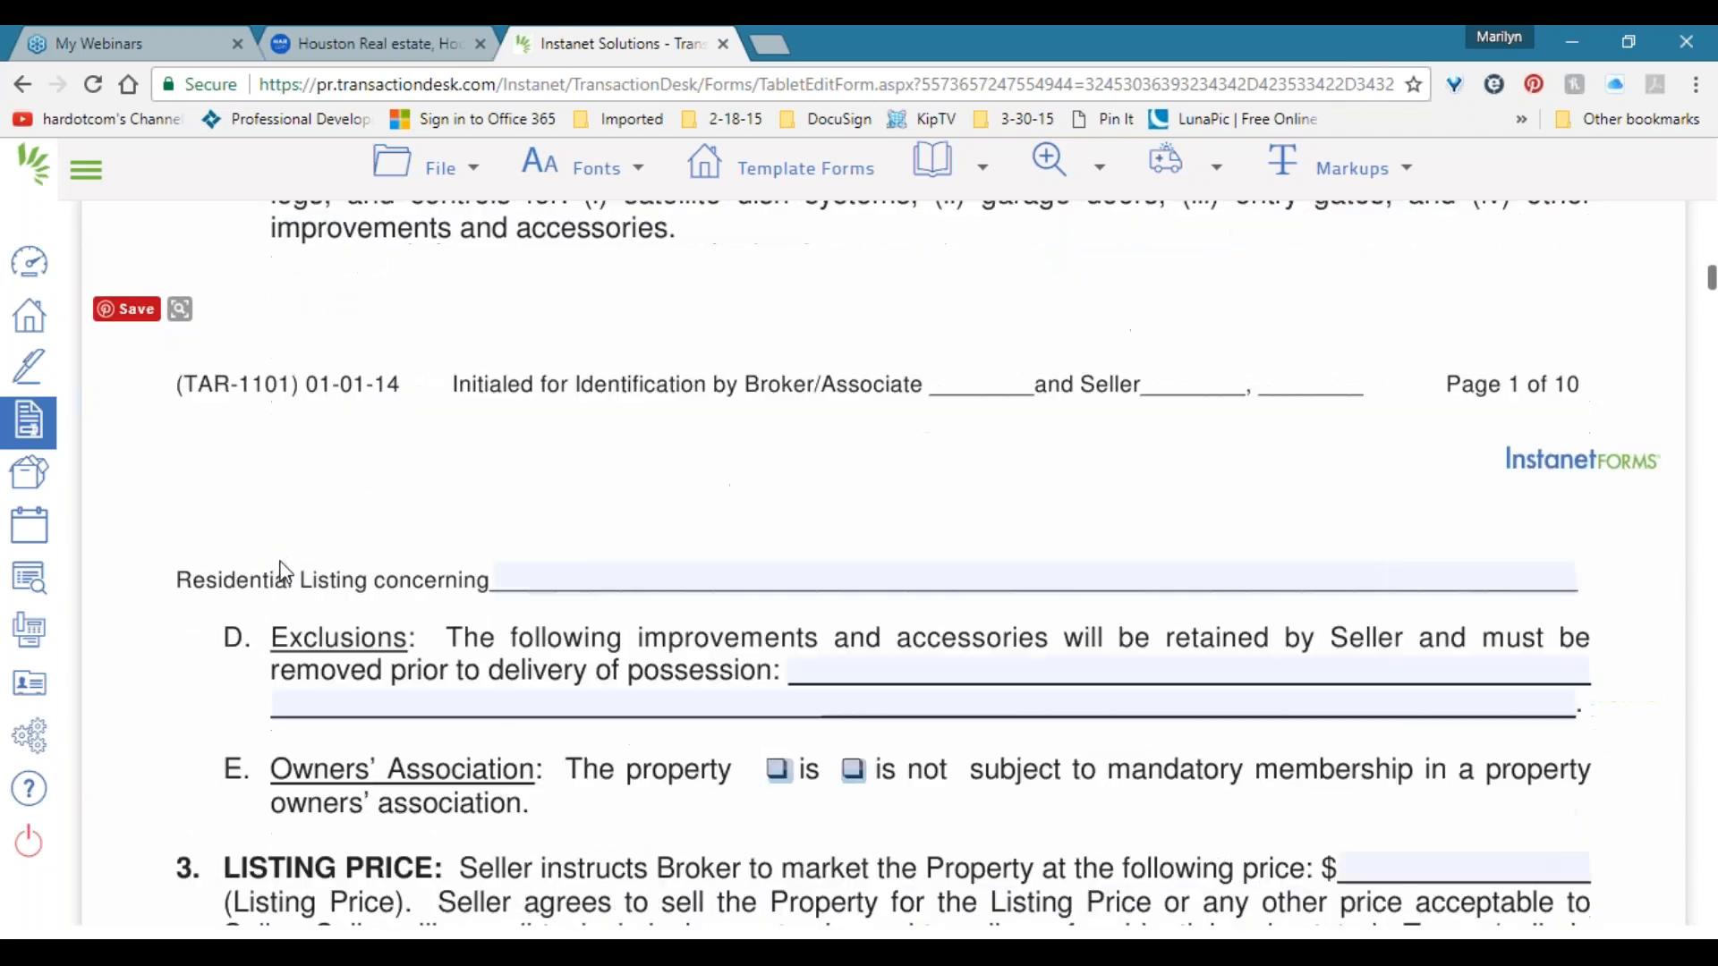
scroll(286, 572, down, 6)
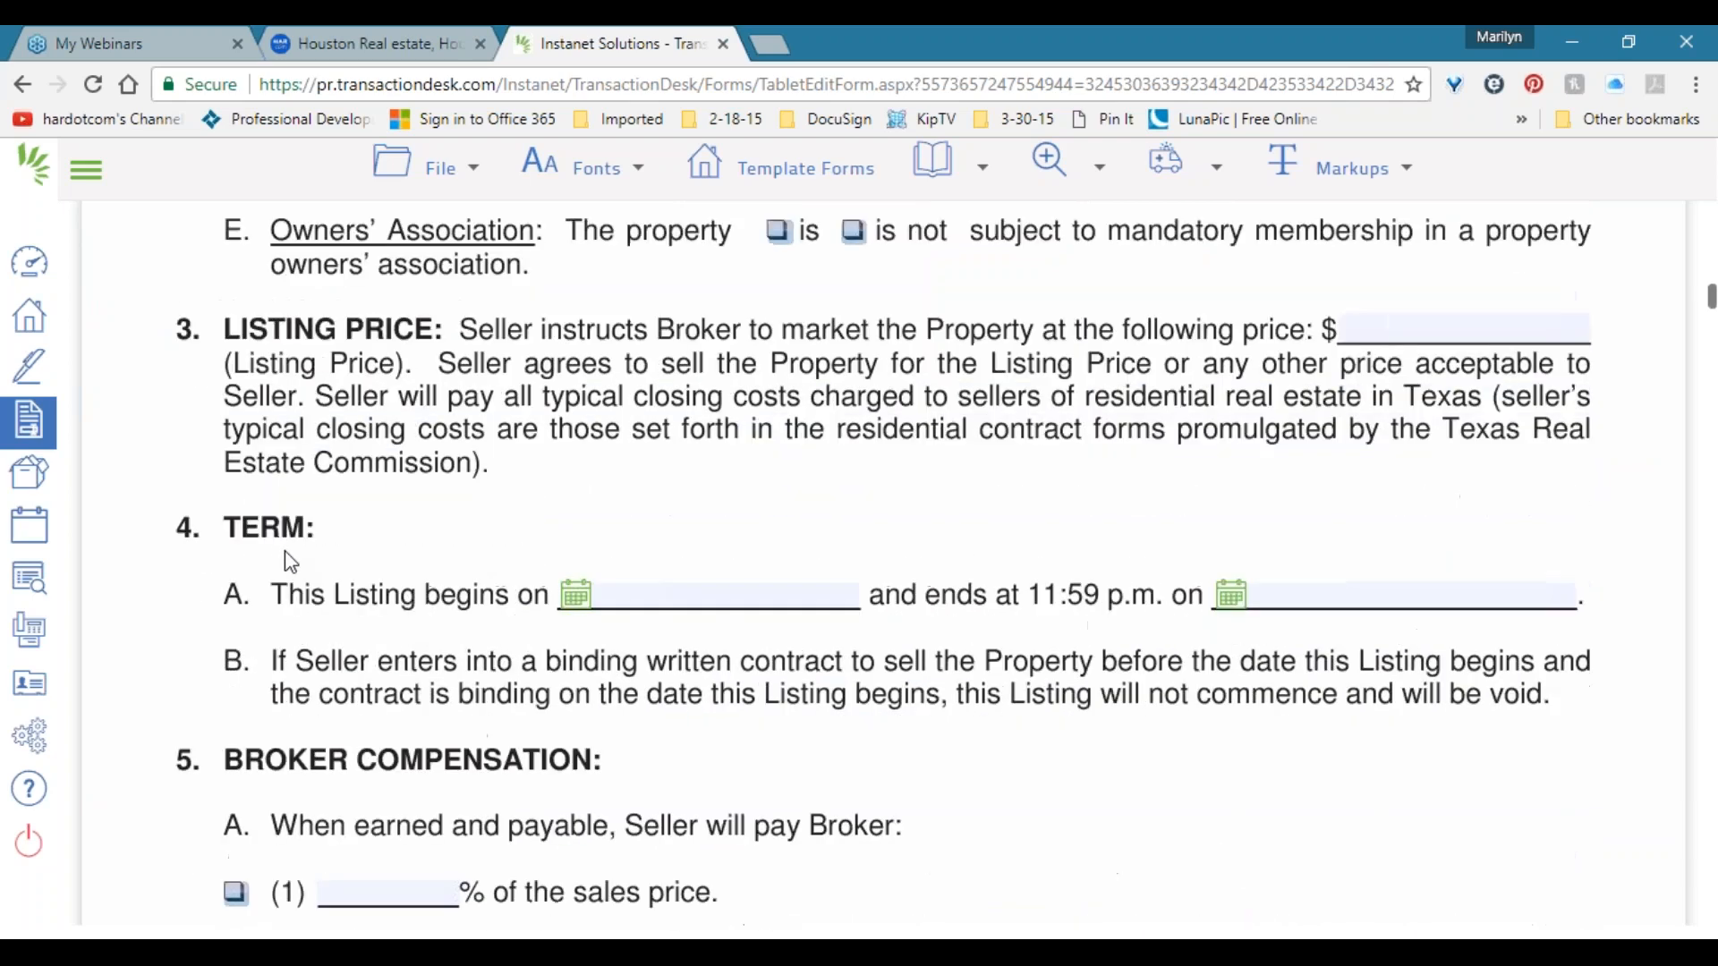
scroll(288, 561, down, 10)
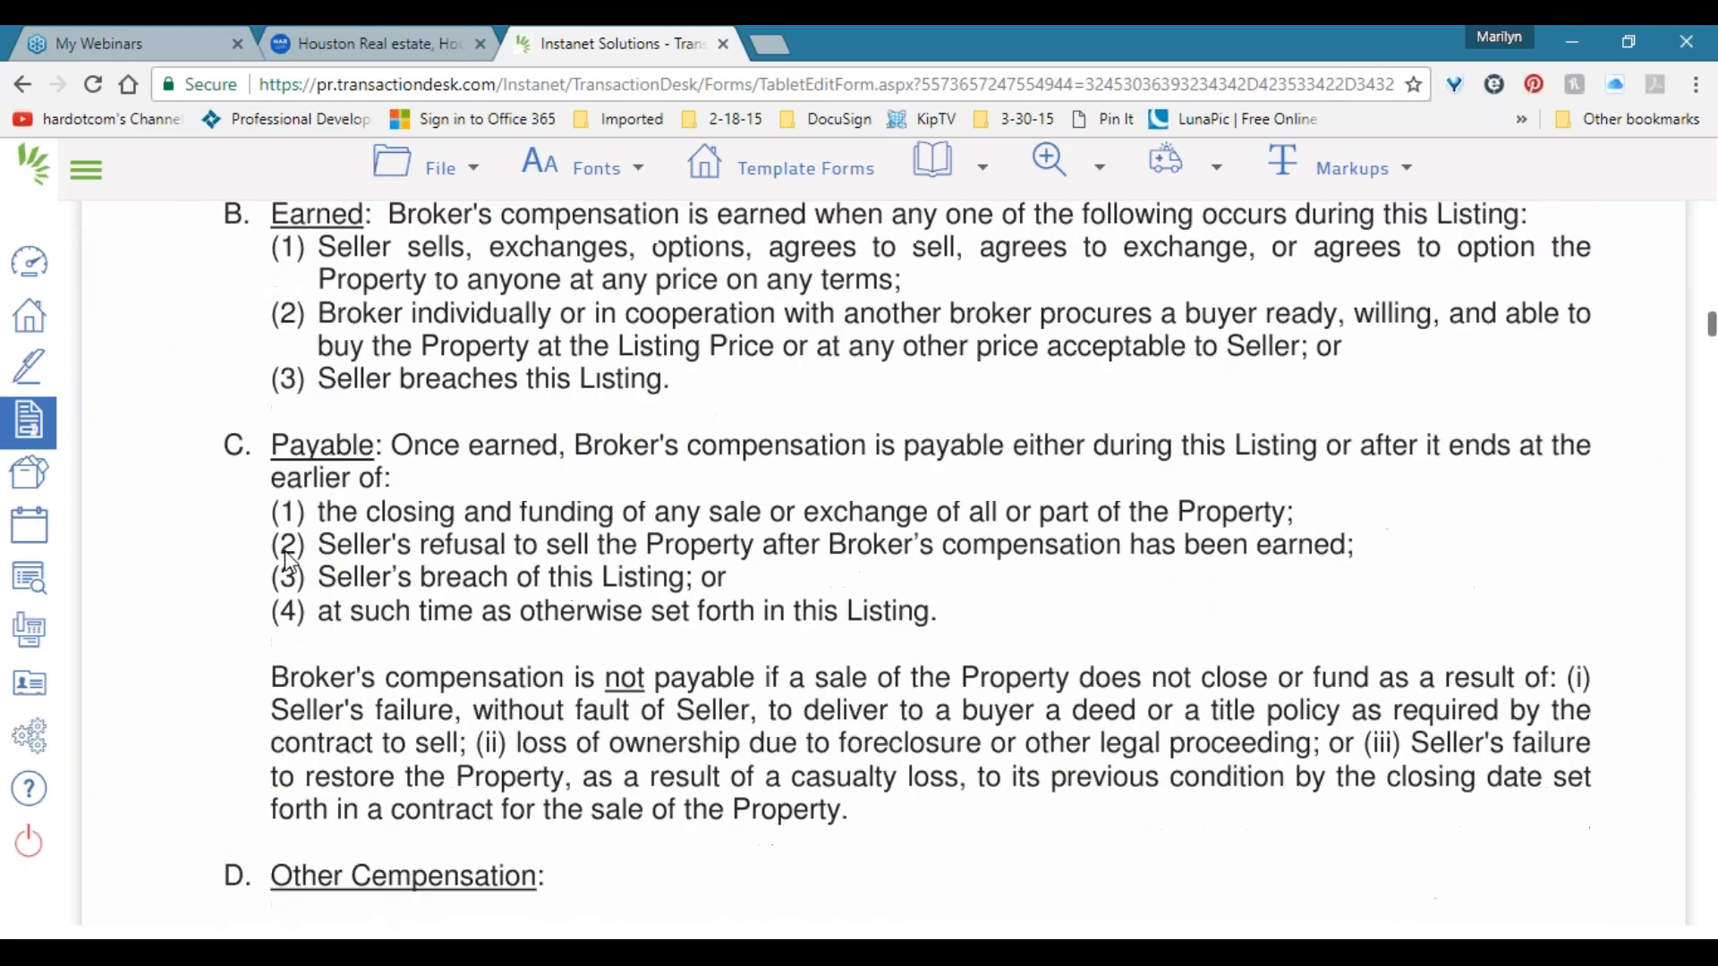
scroll(291, 552, down, 10)
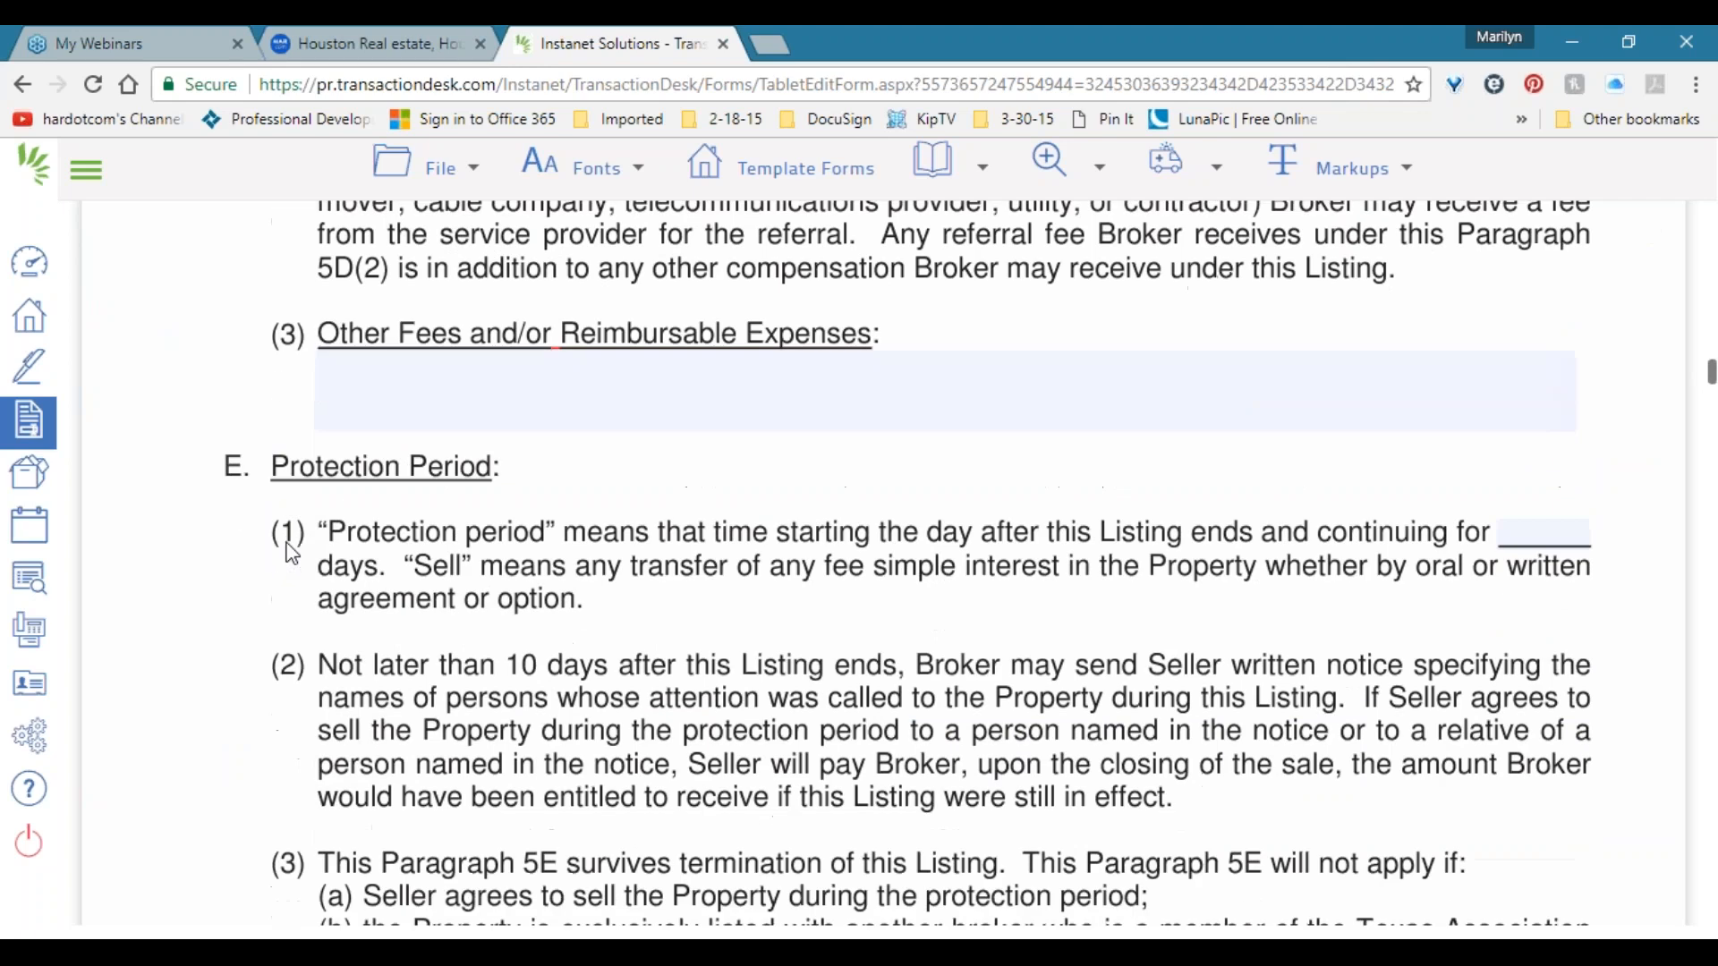
scroll(292, 546, down, 3)
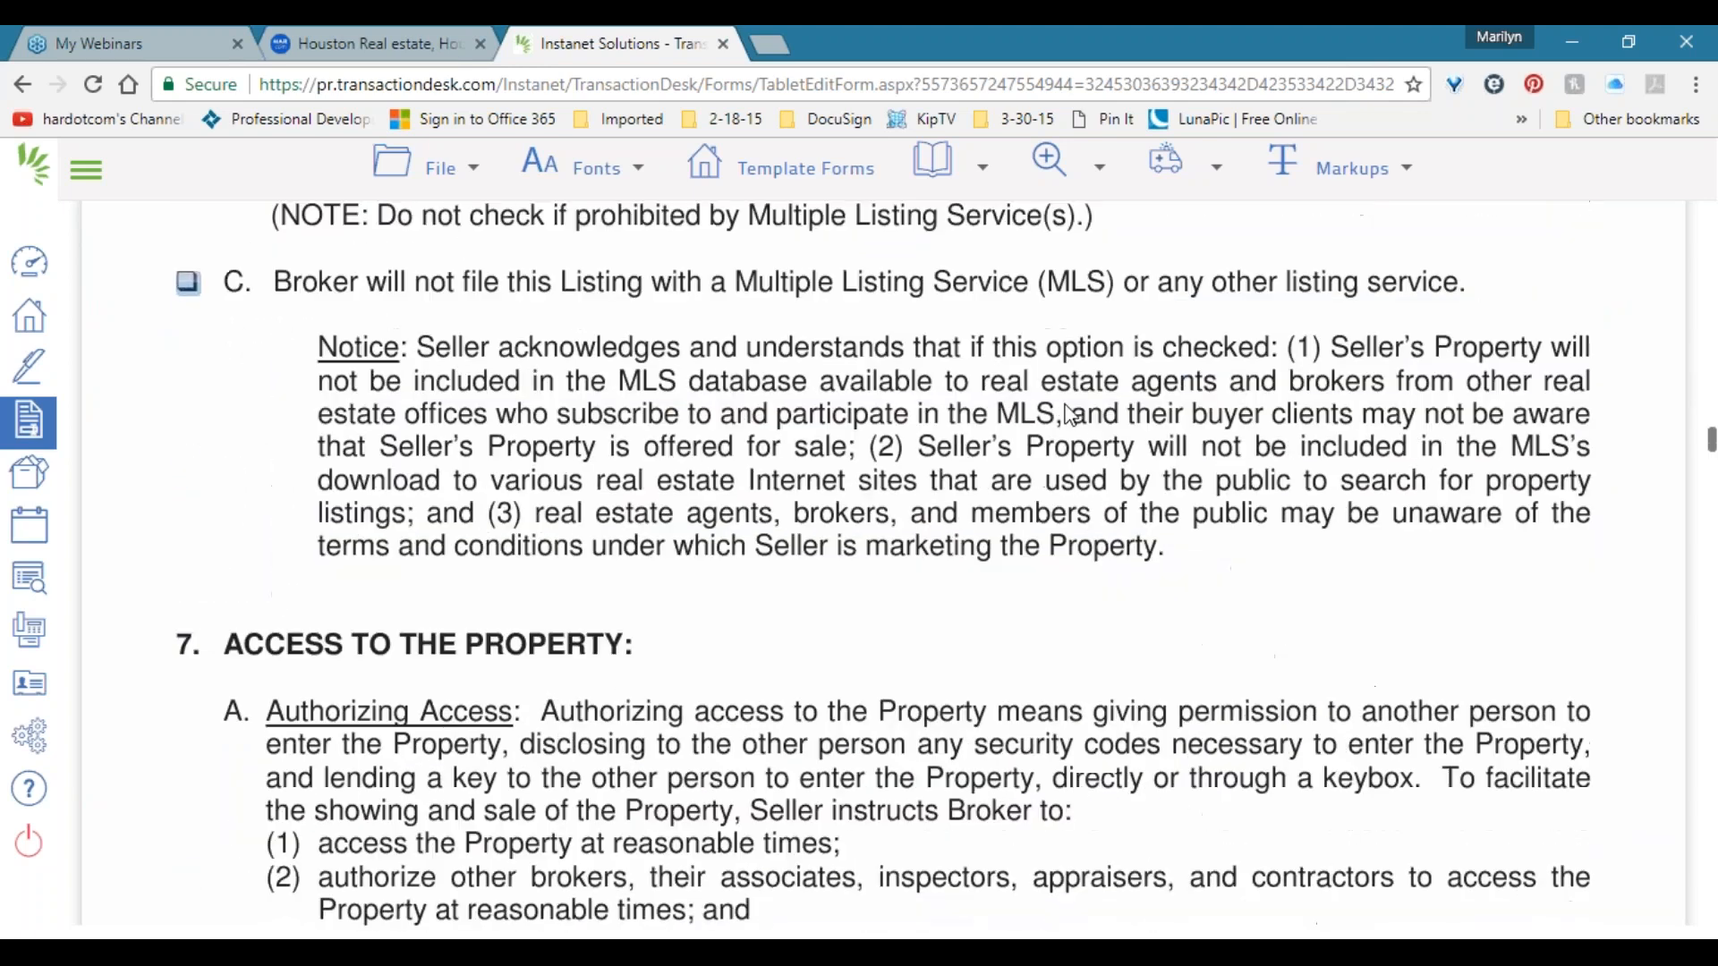
click(981, 167)
click(962, 664)
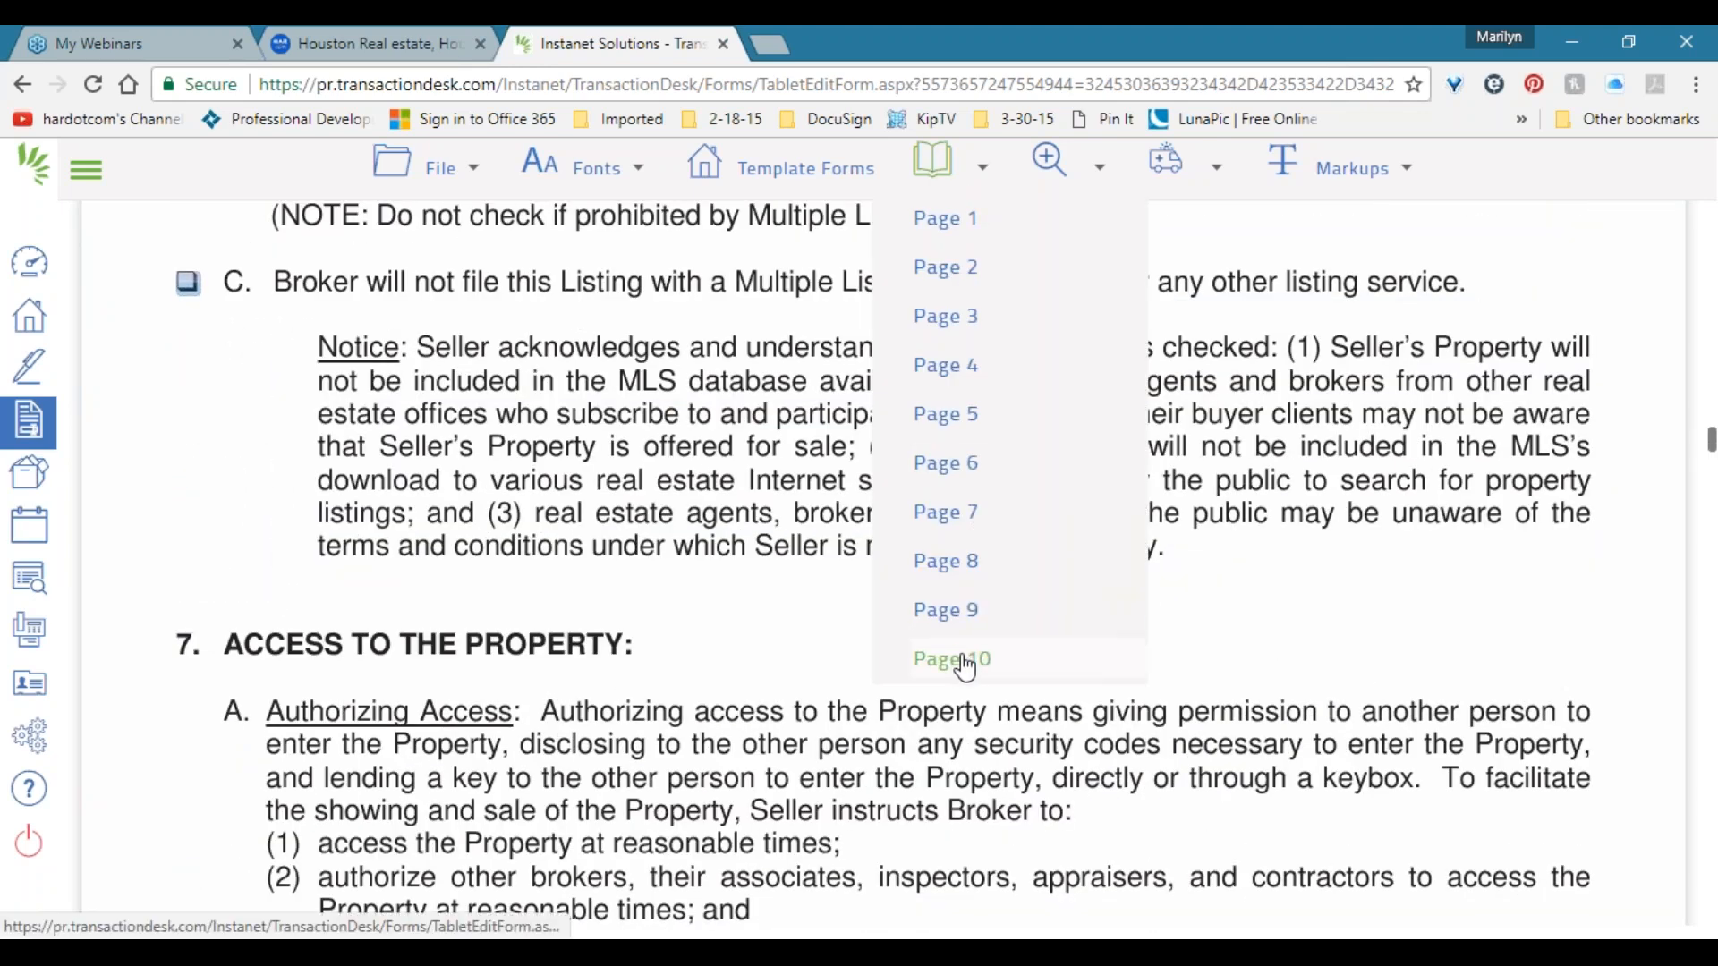
Enter Fake Broker as Broker's Printed Name with License No. 012345.
click(346, 463)
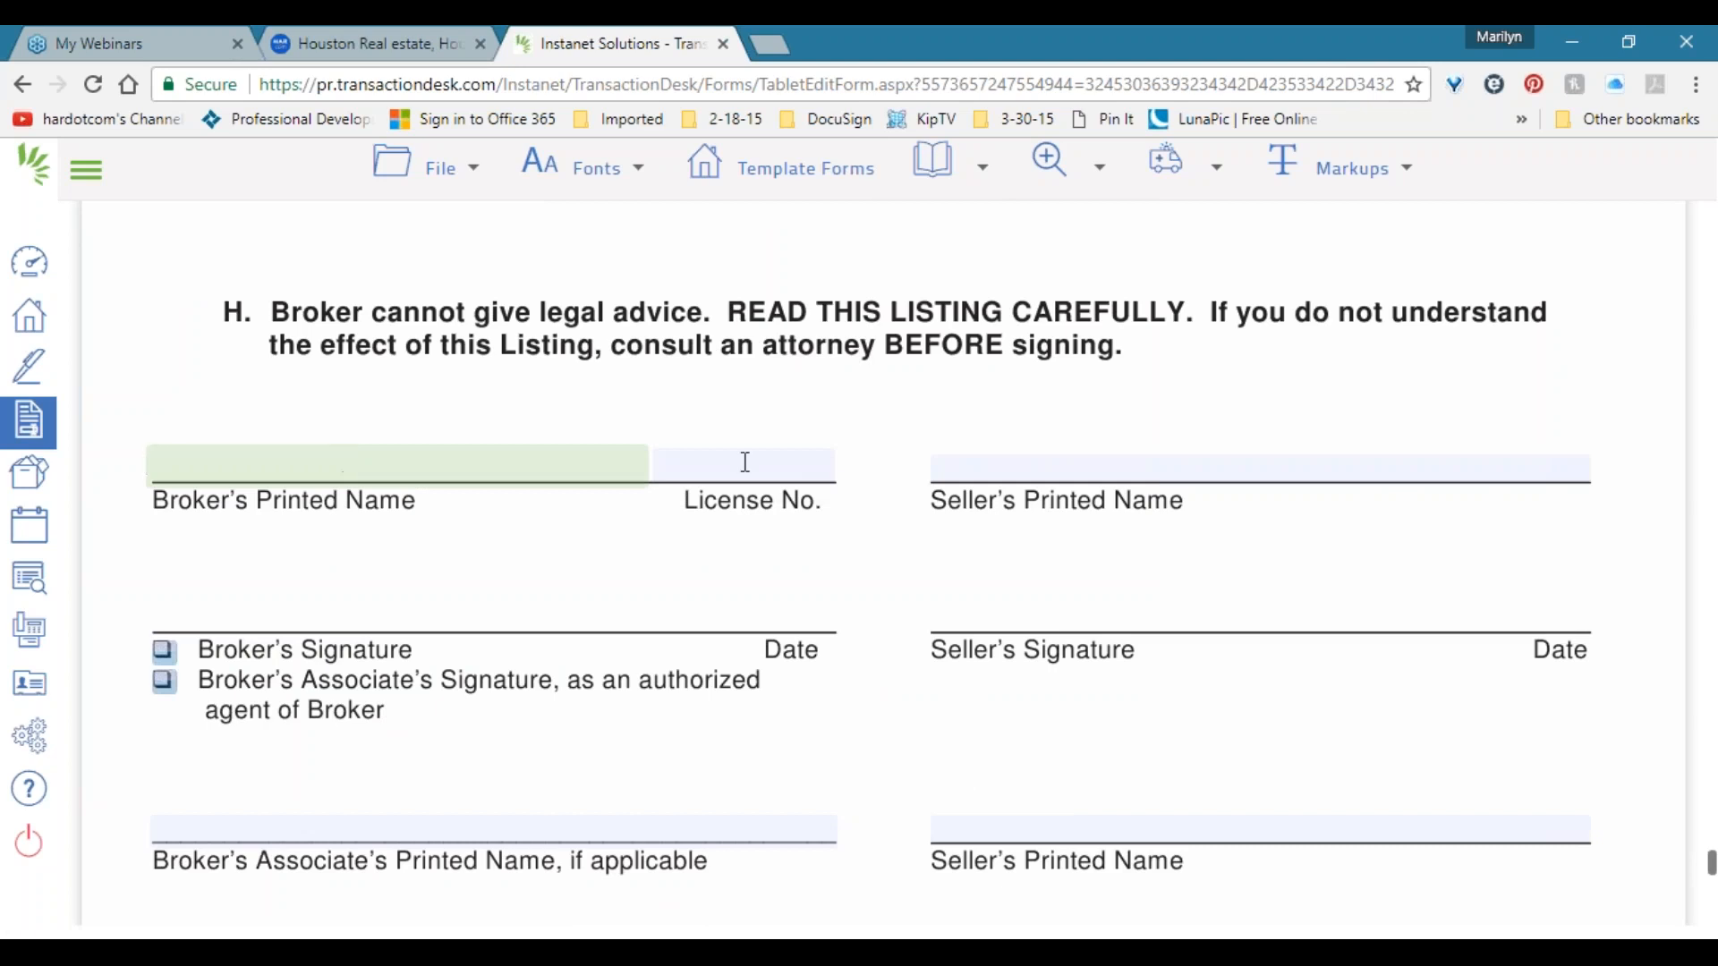
text(Fake Broker)
click(746, 462)
text(012345)
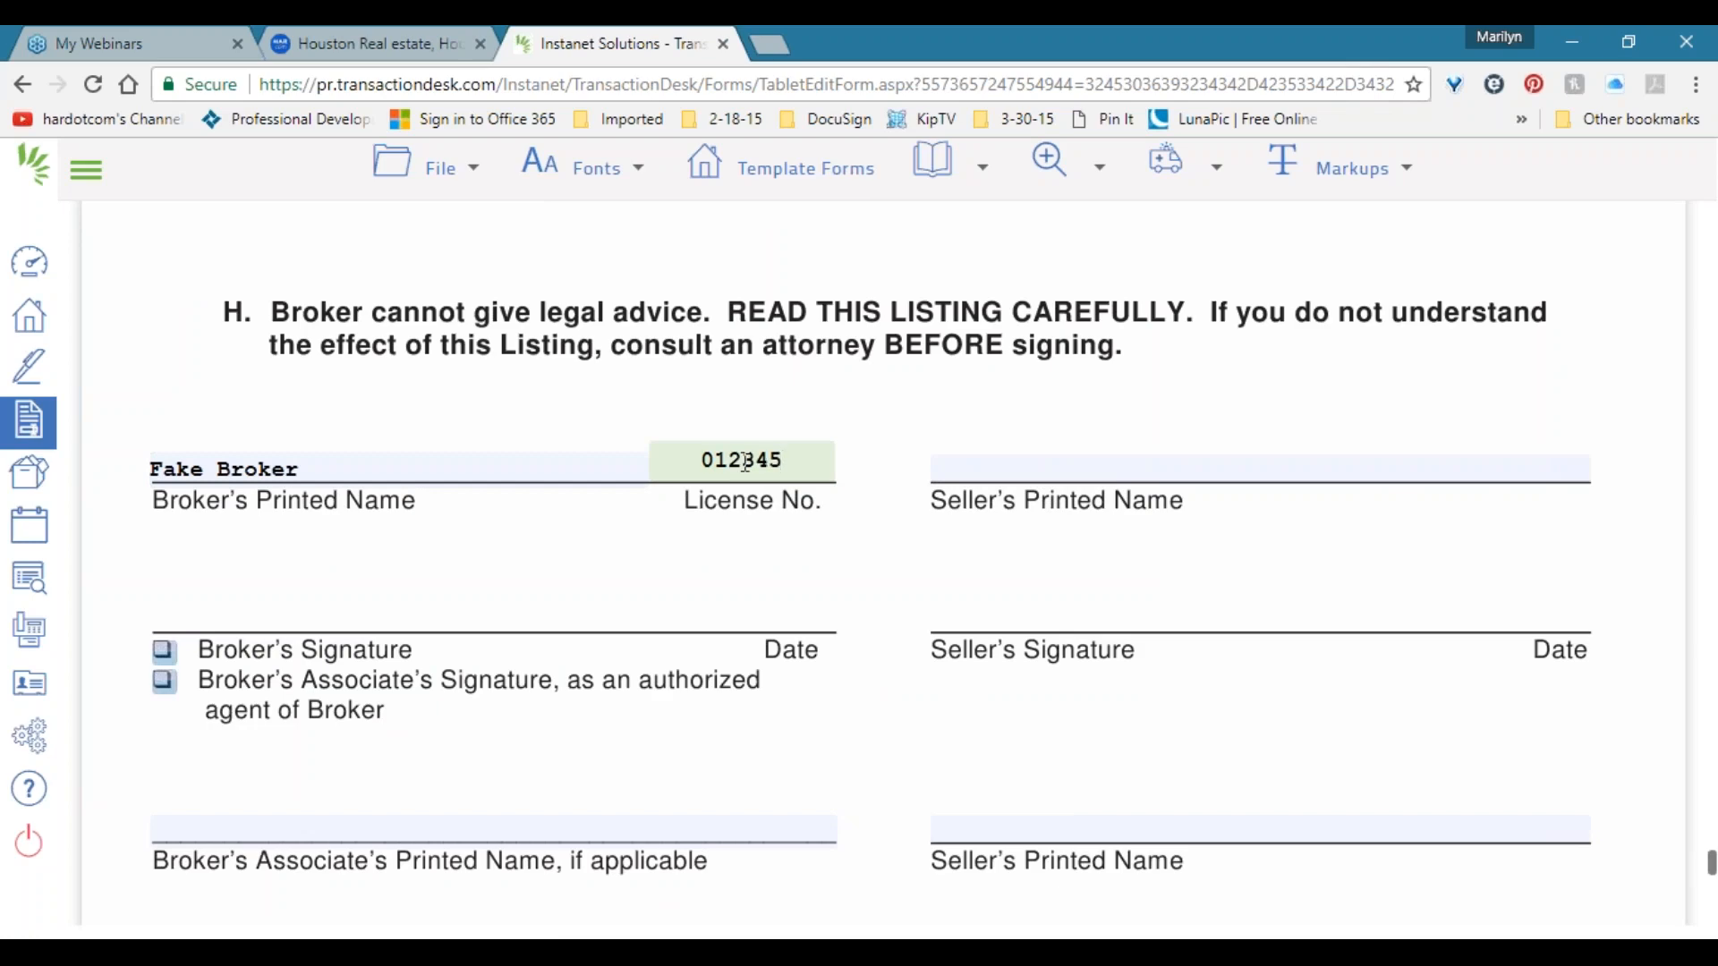
scroll(514, 555, down, 3)
scroll(503, 544, up, 7)
scroll(507, 543, up, 20)
scroll(535, 528, up, 20)
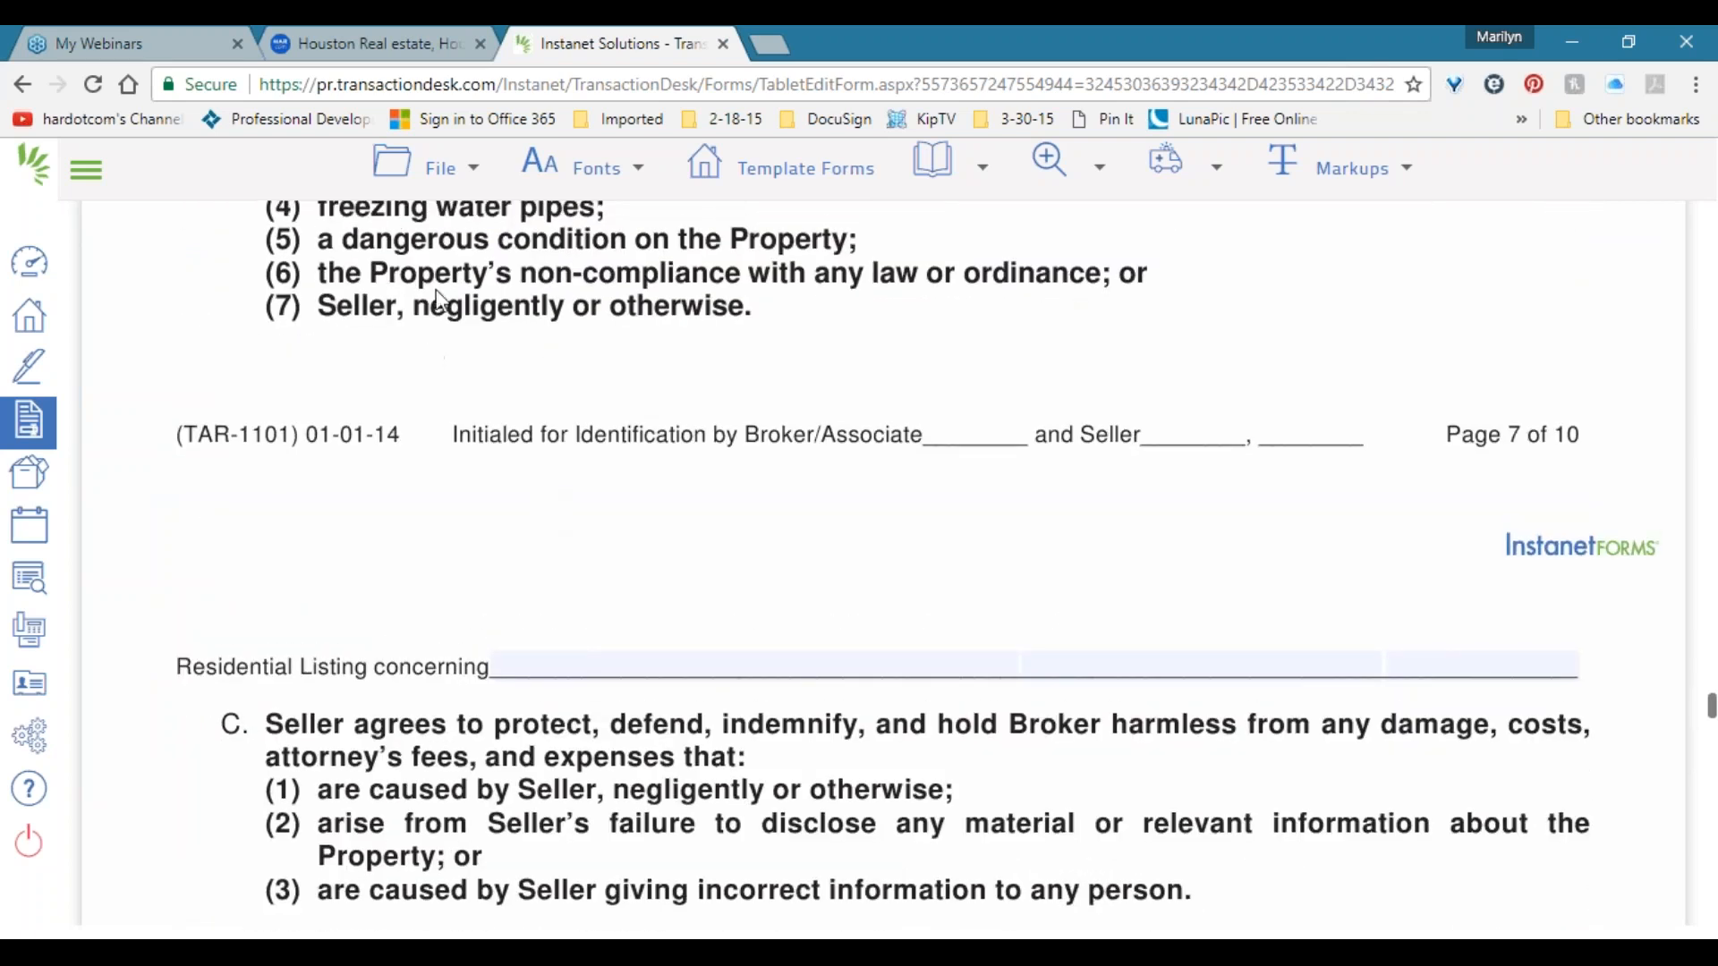
click(448, 165)
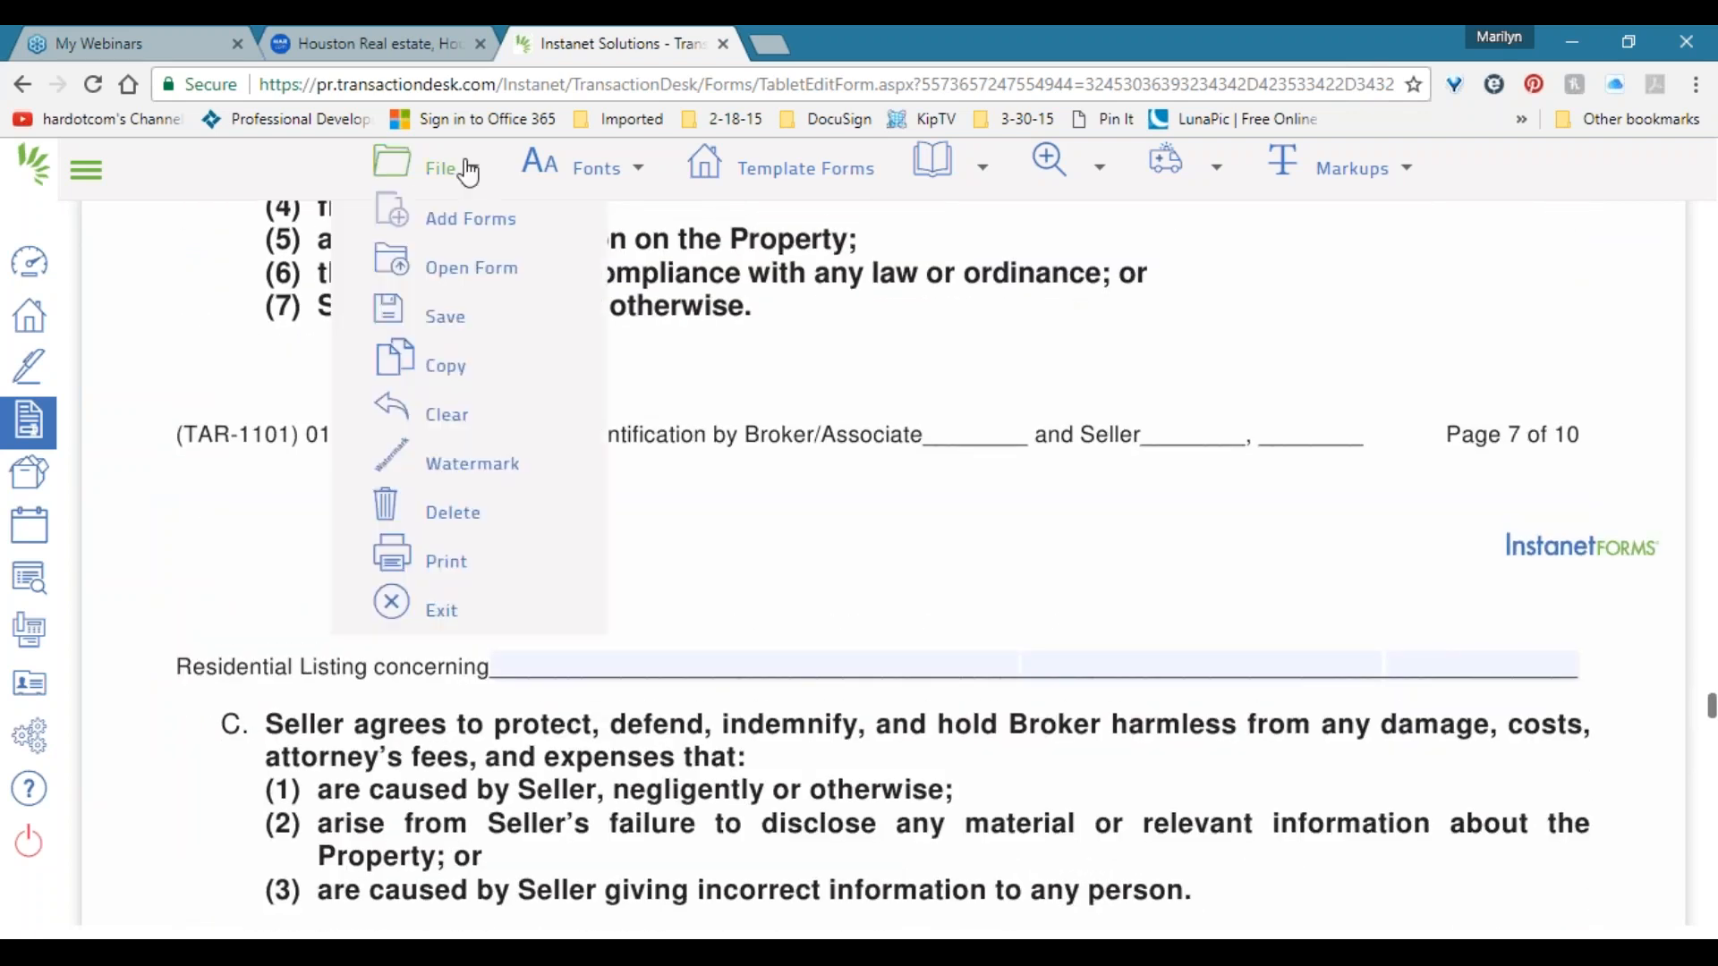
Exit the form editor and expand Documents and Folders, which shows Empty - None Found.
click(446, 611)
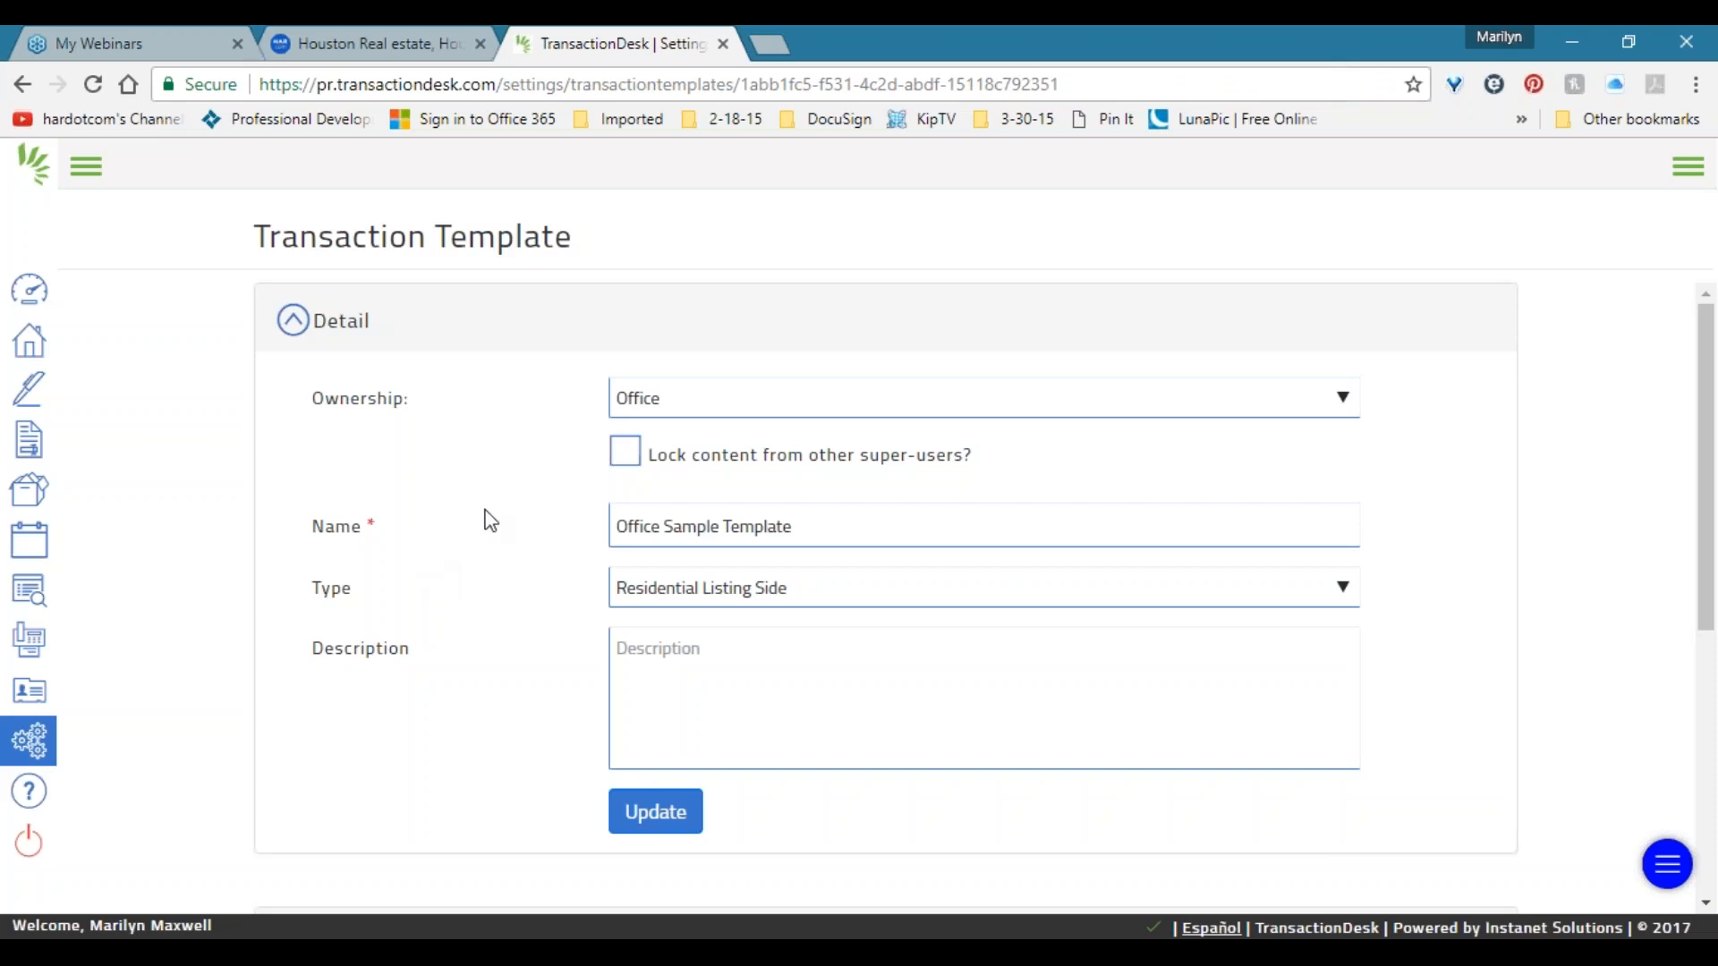
scroll(483, 518, down, 6)
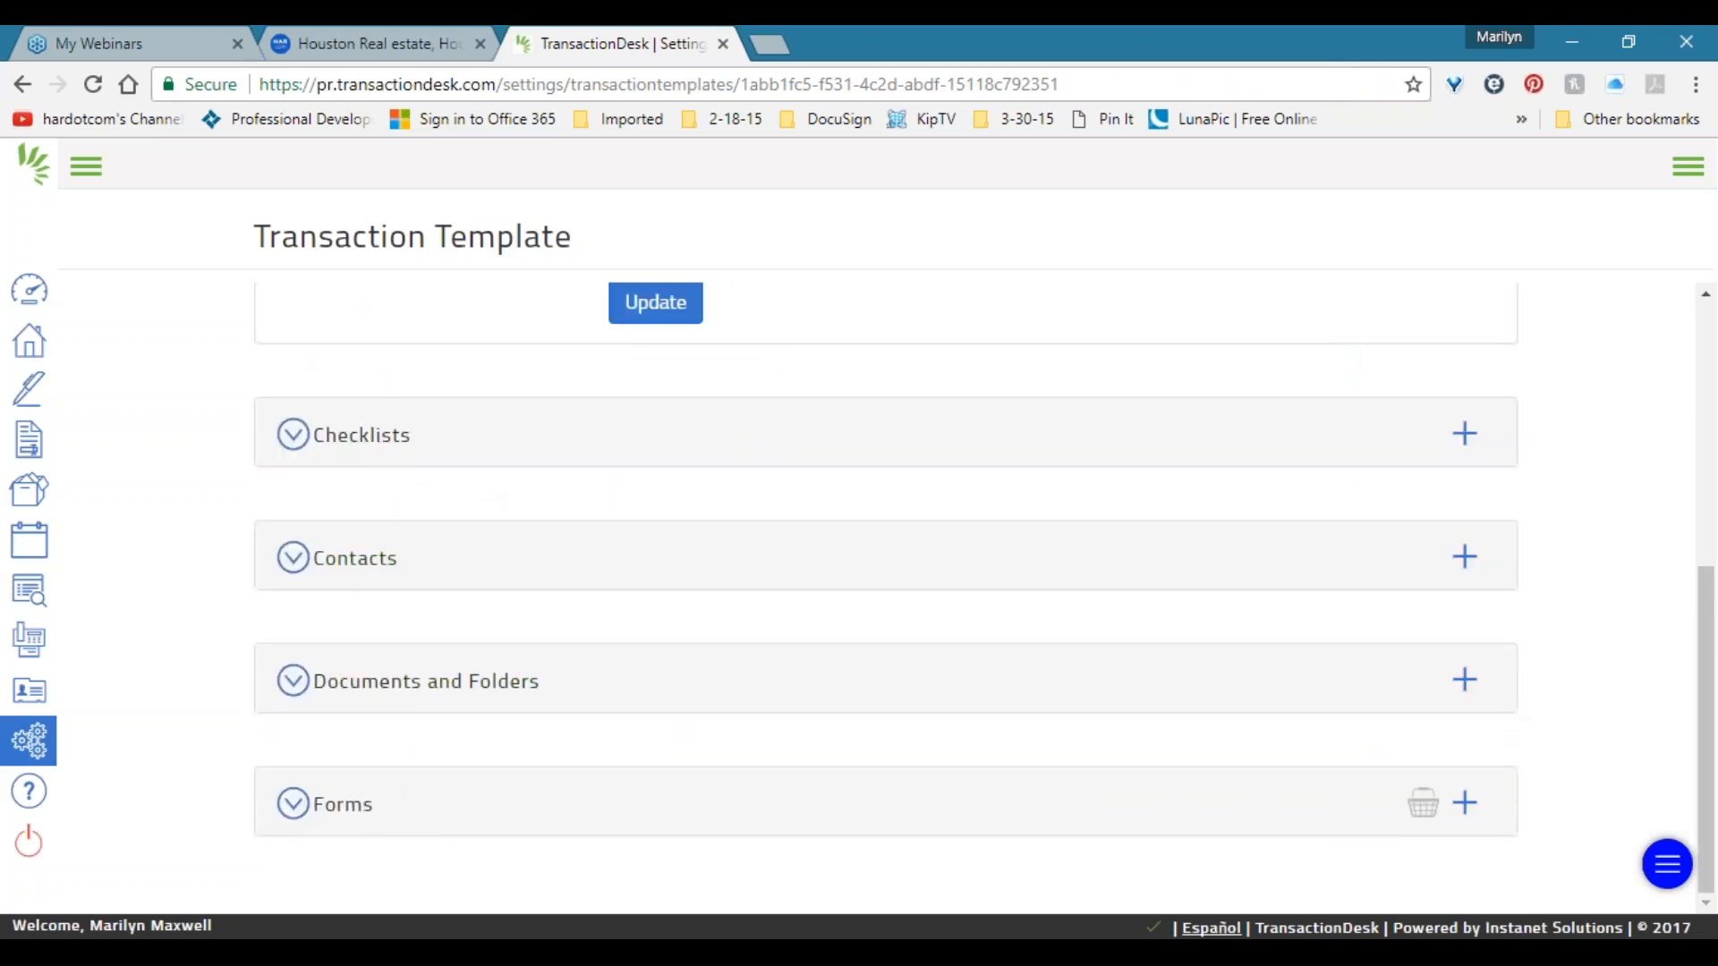
click(300, 693)
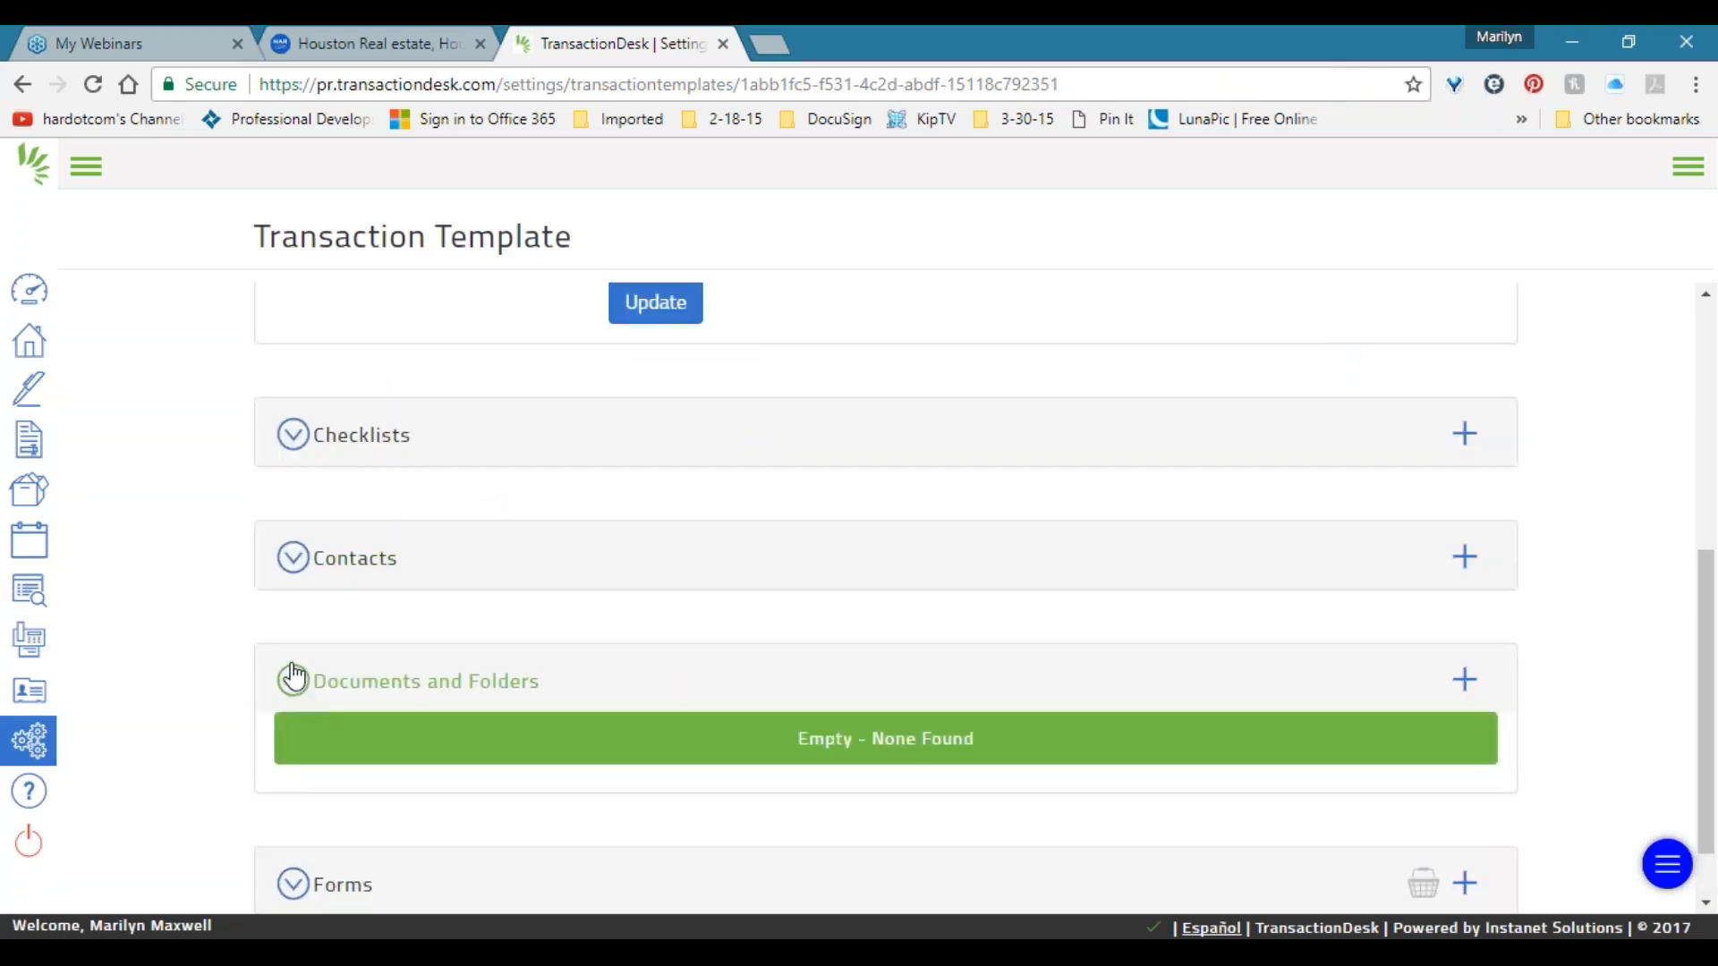
scroll(201, 615, down, 1)
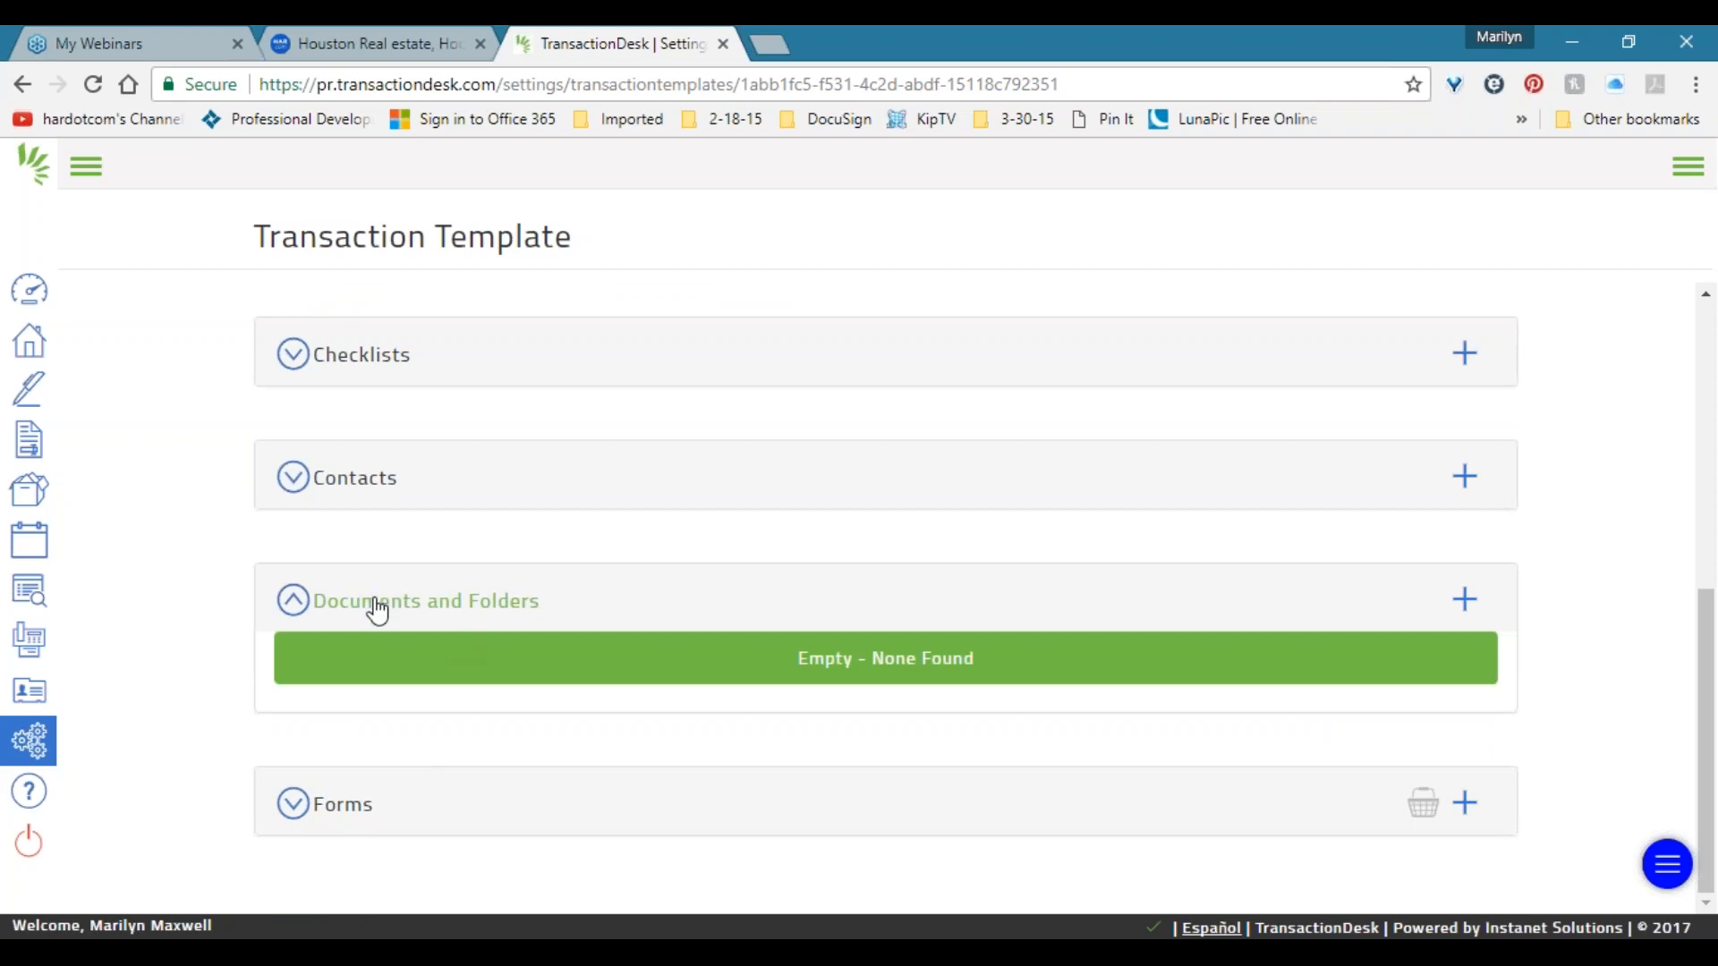
Review the three template forms, then collapse the Documents and Folders, Forms and Detail sections.
click(361, 812)
scroll(334, 771, down, 3)
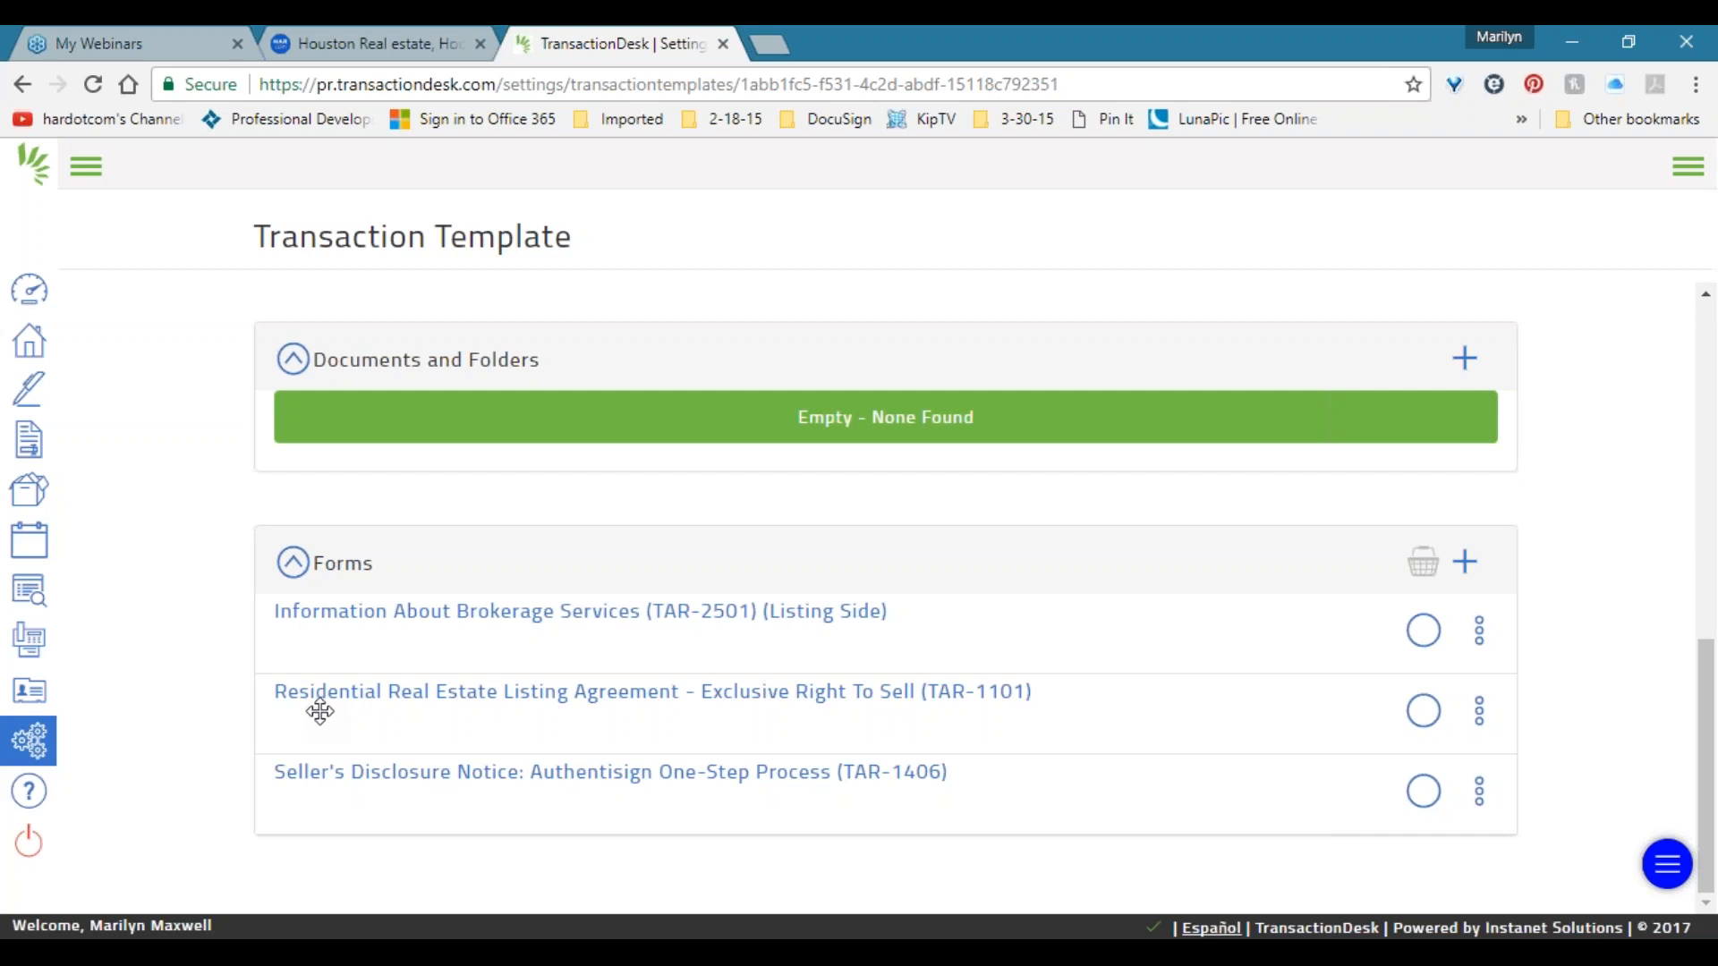
click(390, 365)
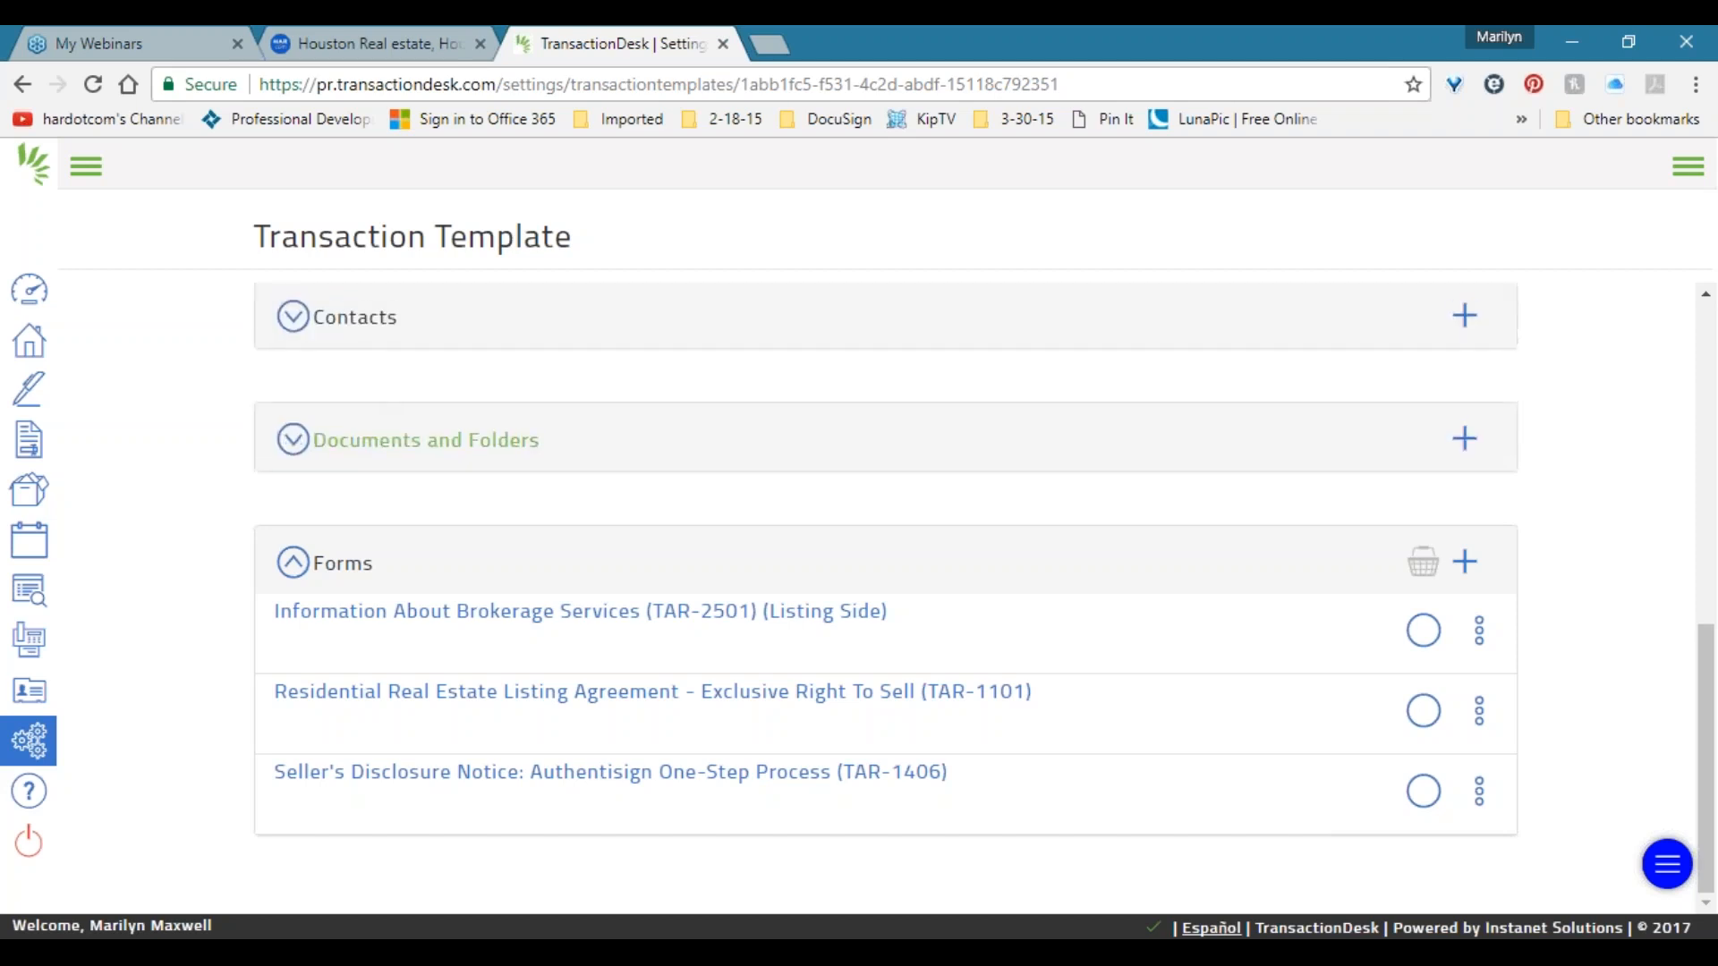
click(343, 603)
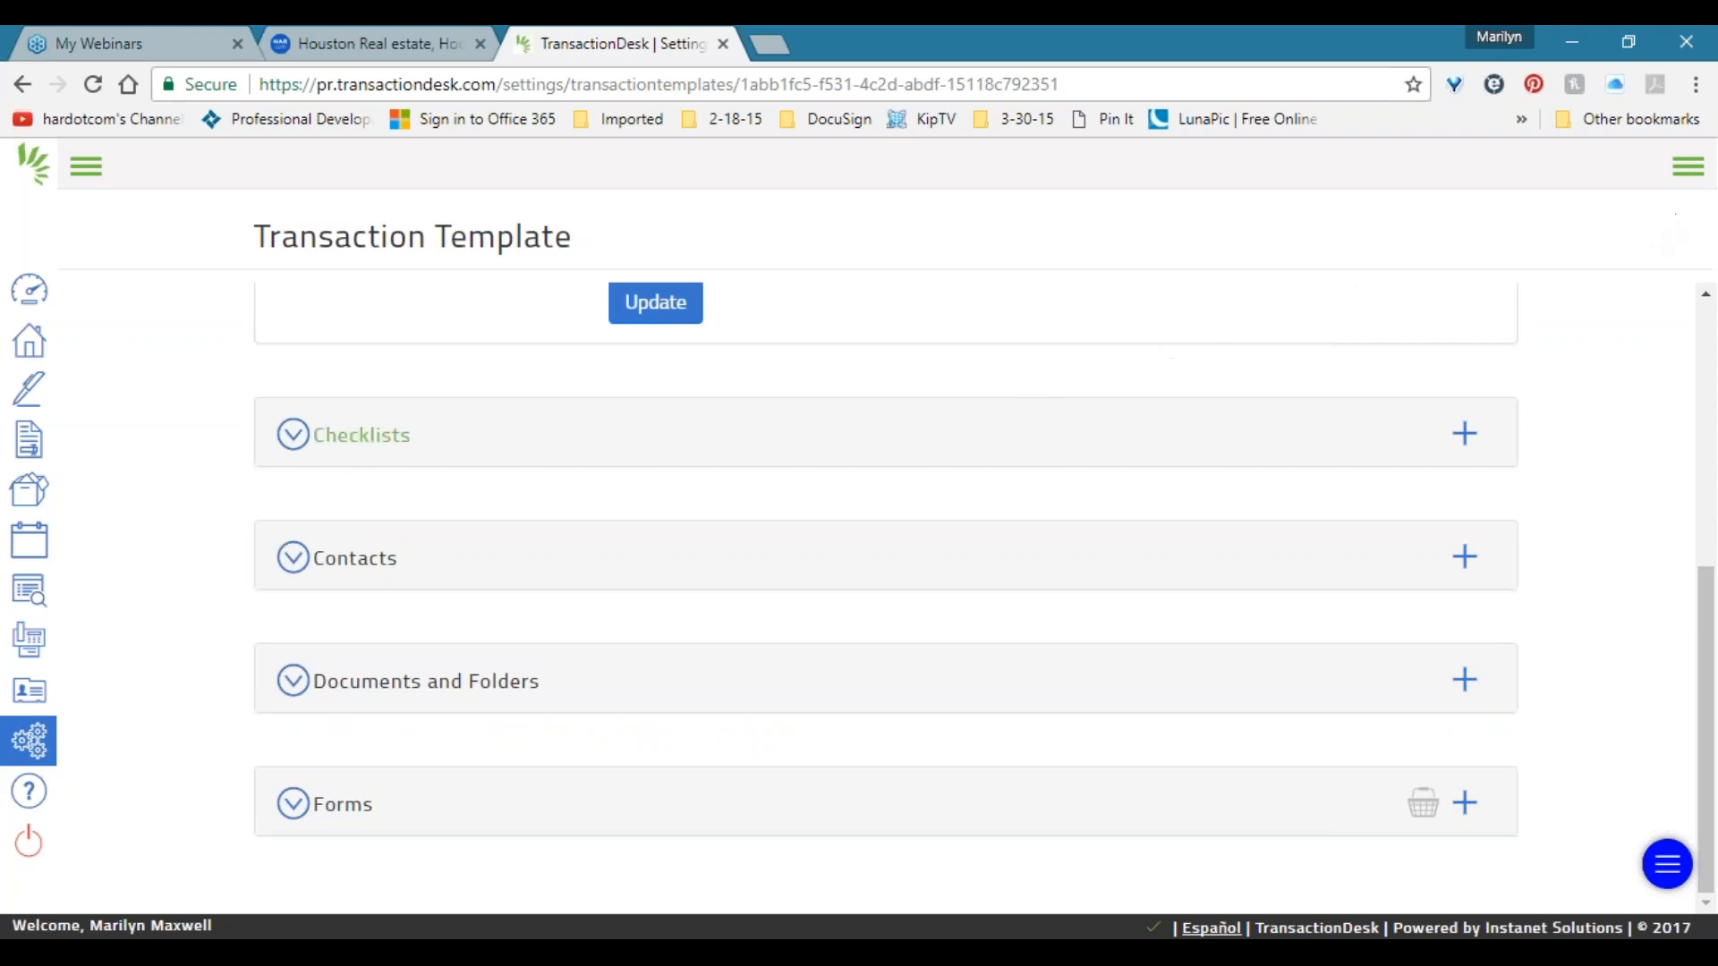
scroll(376, 644, up, 6)
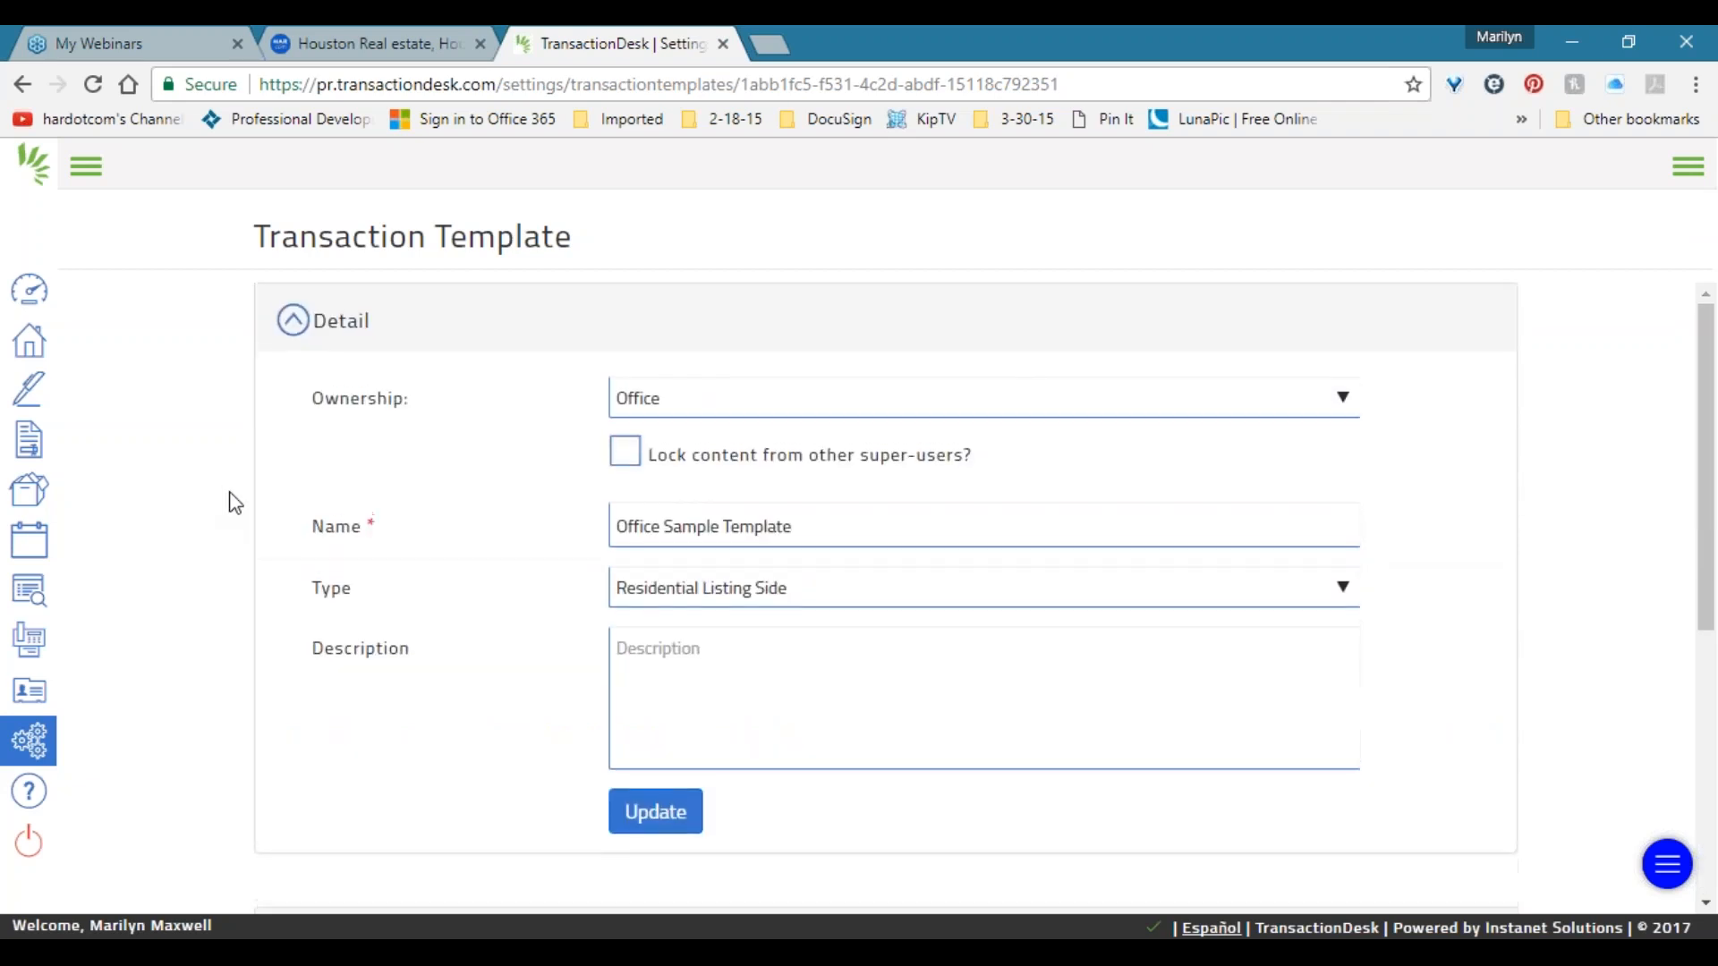
click(293, 322)
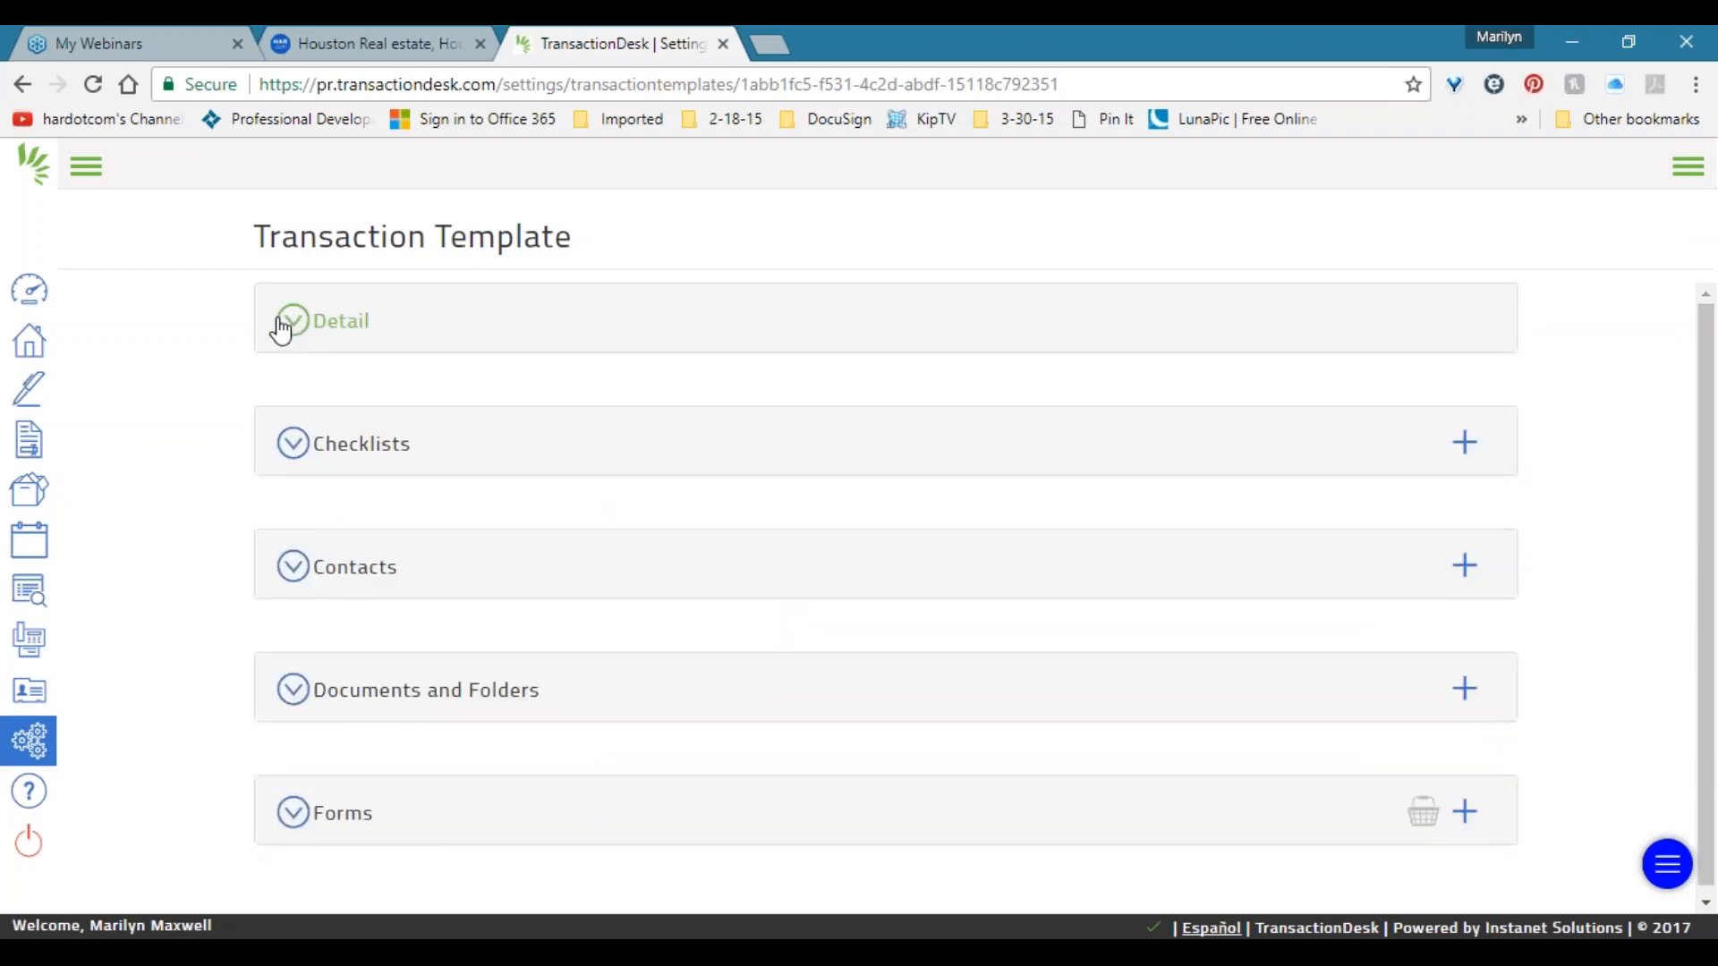
click(90, 172)
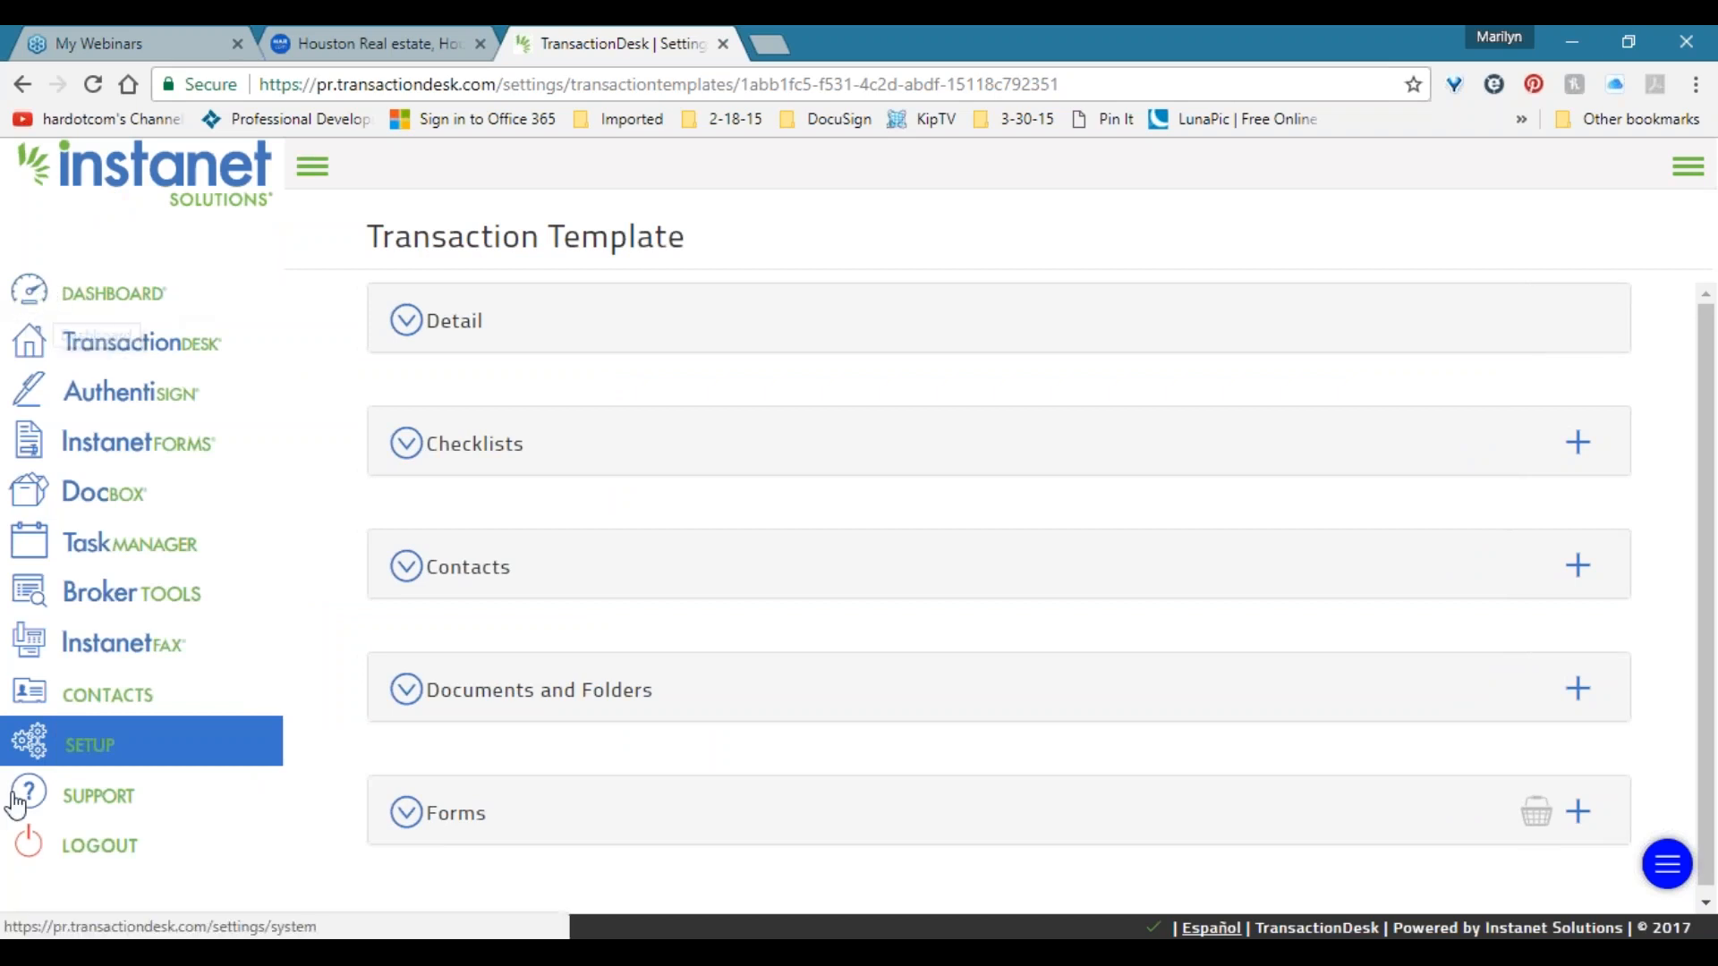
Open Setup's Transaction Templates list, check My Listing Template's actions menu, then expand the sidebar.
click(93, 755)
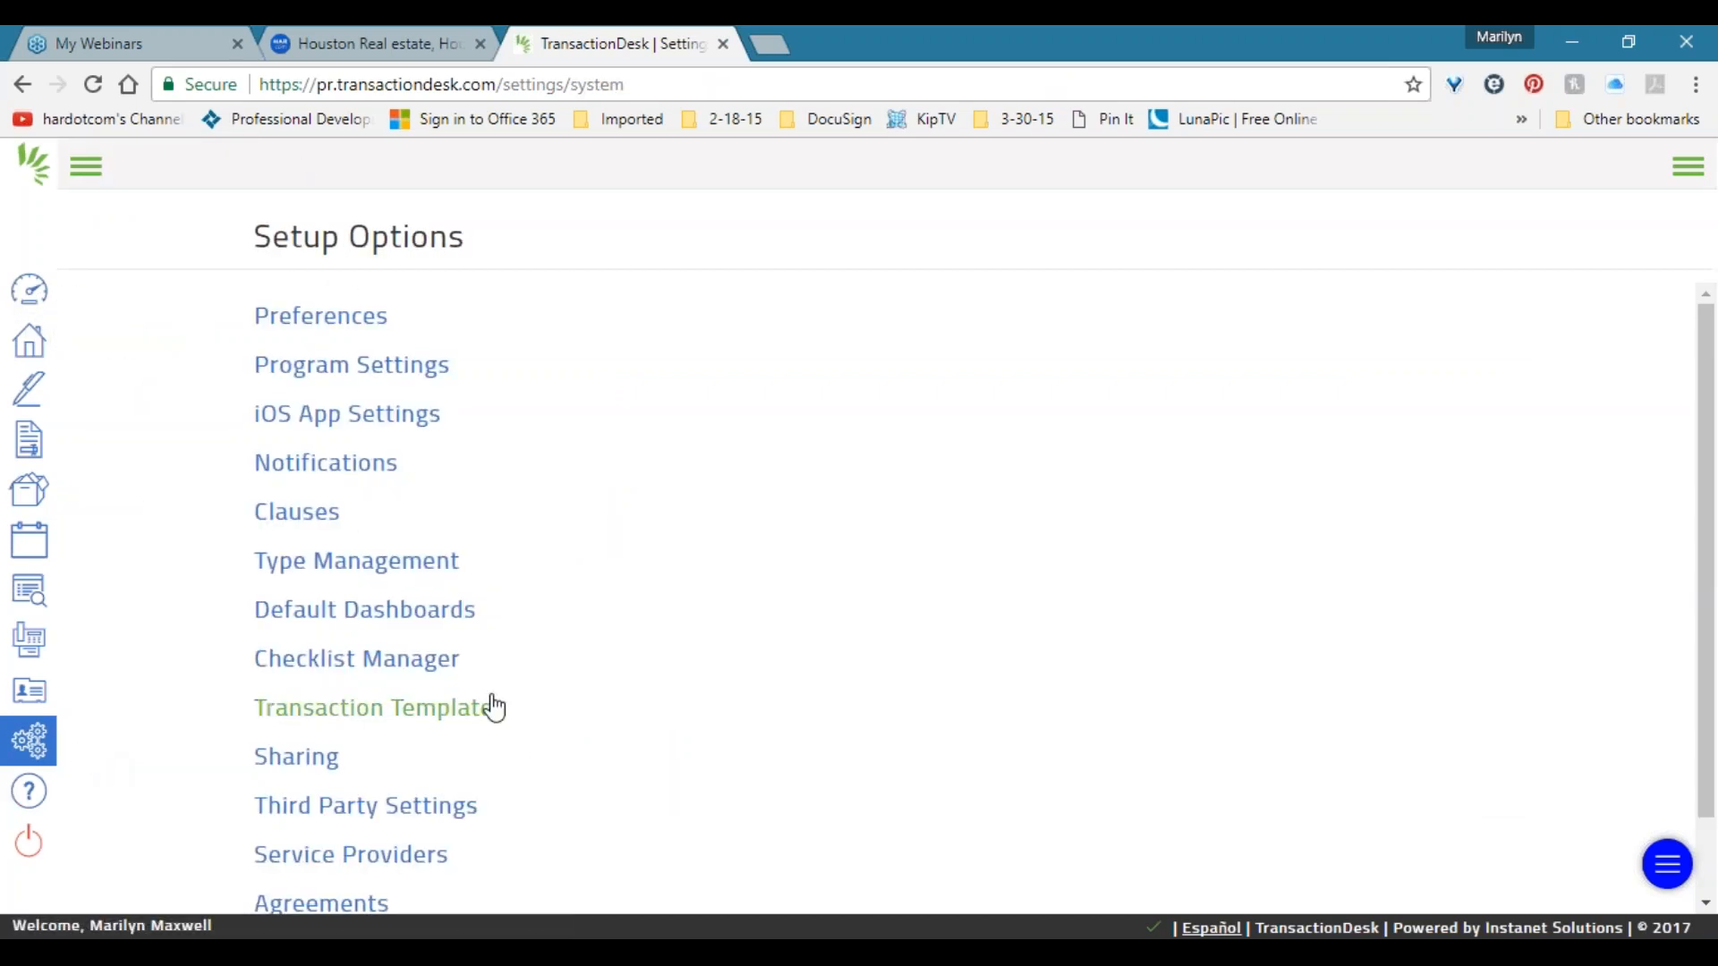
click(313, 715)
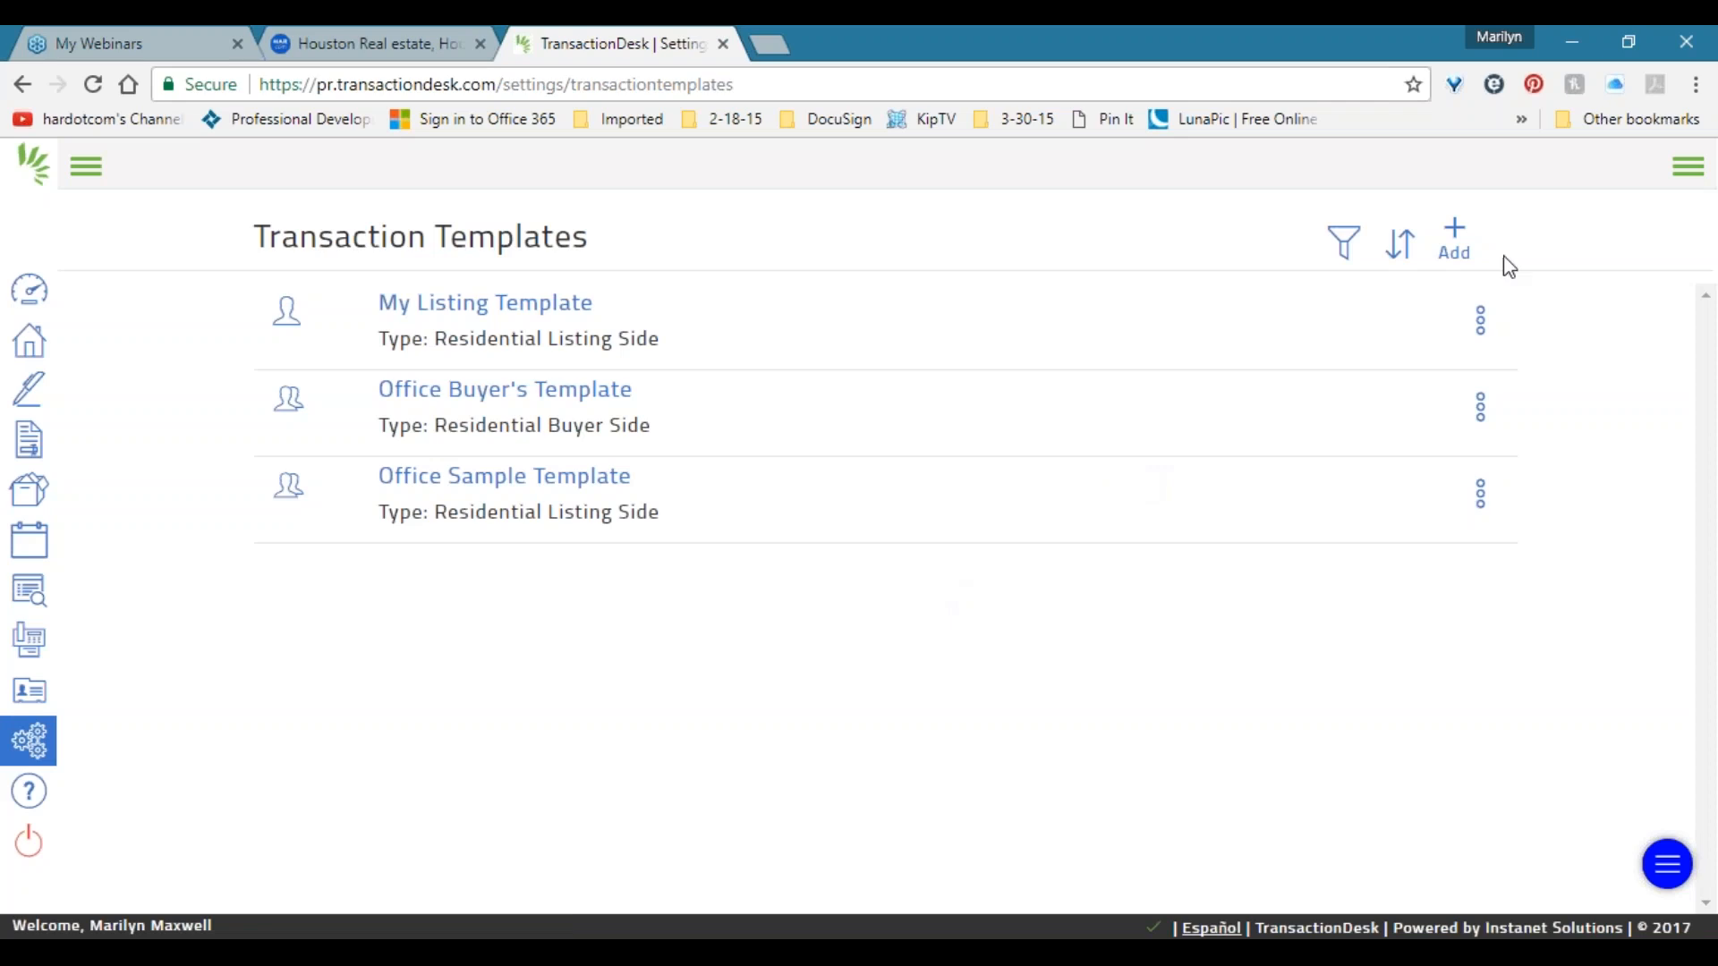
click(1481, 320)
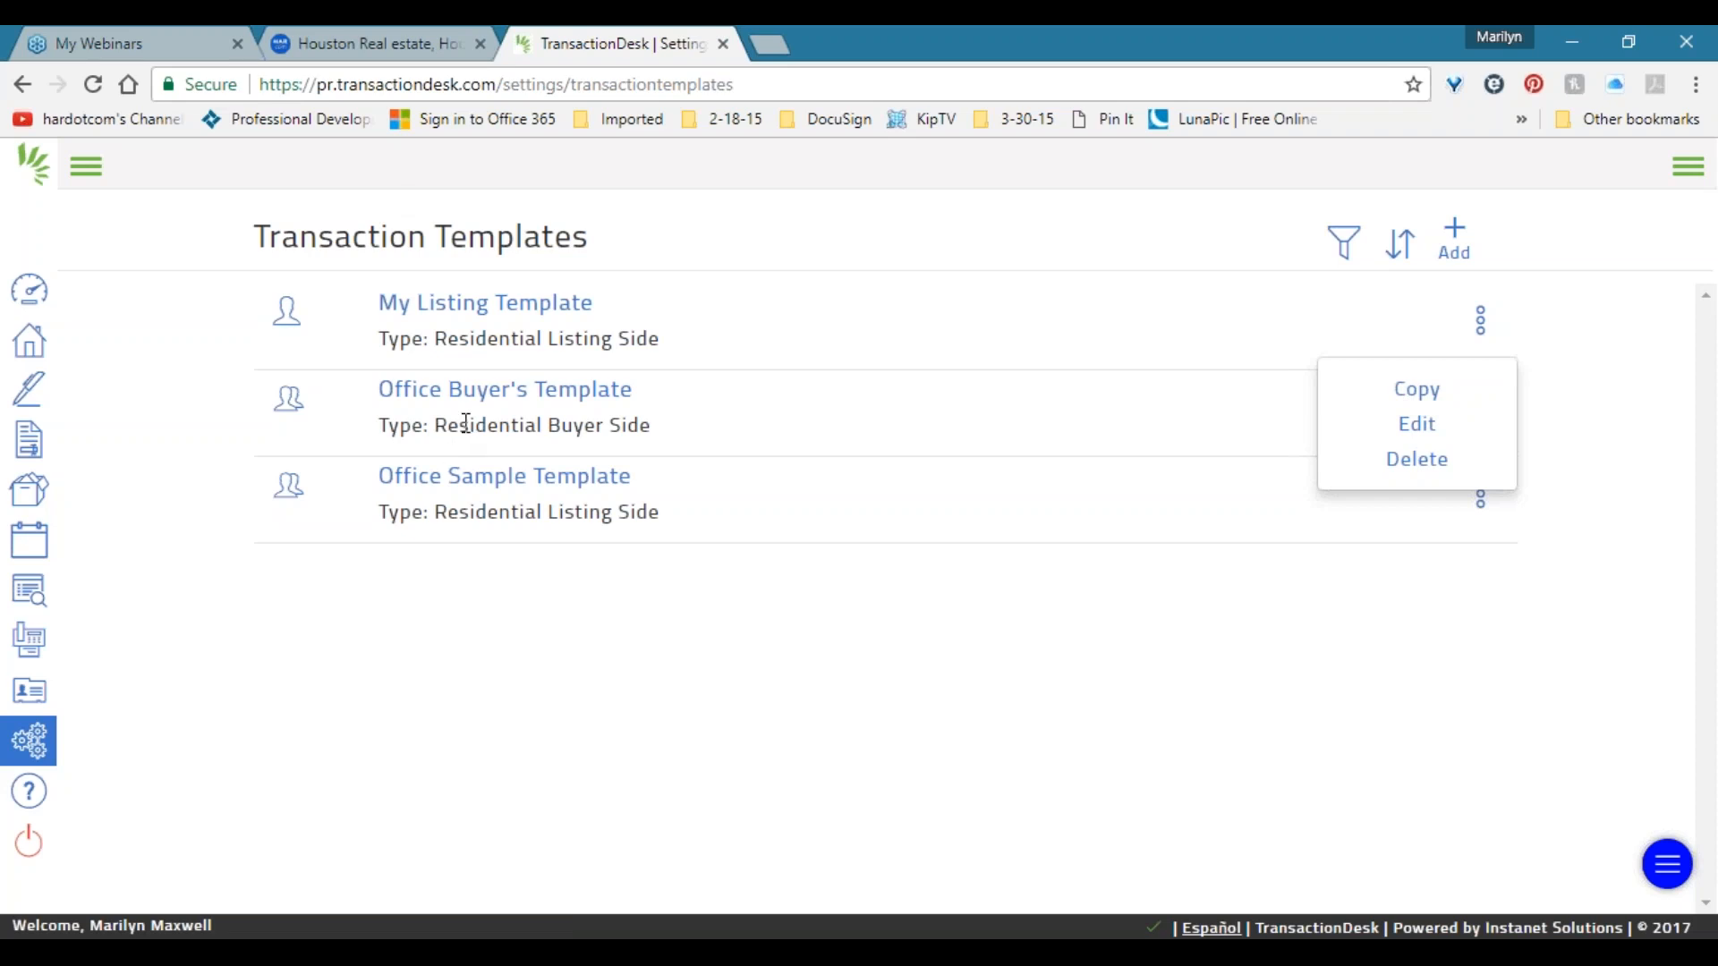
click(461, 550)
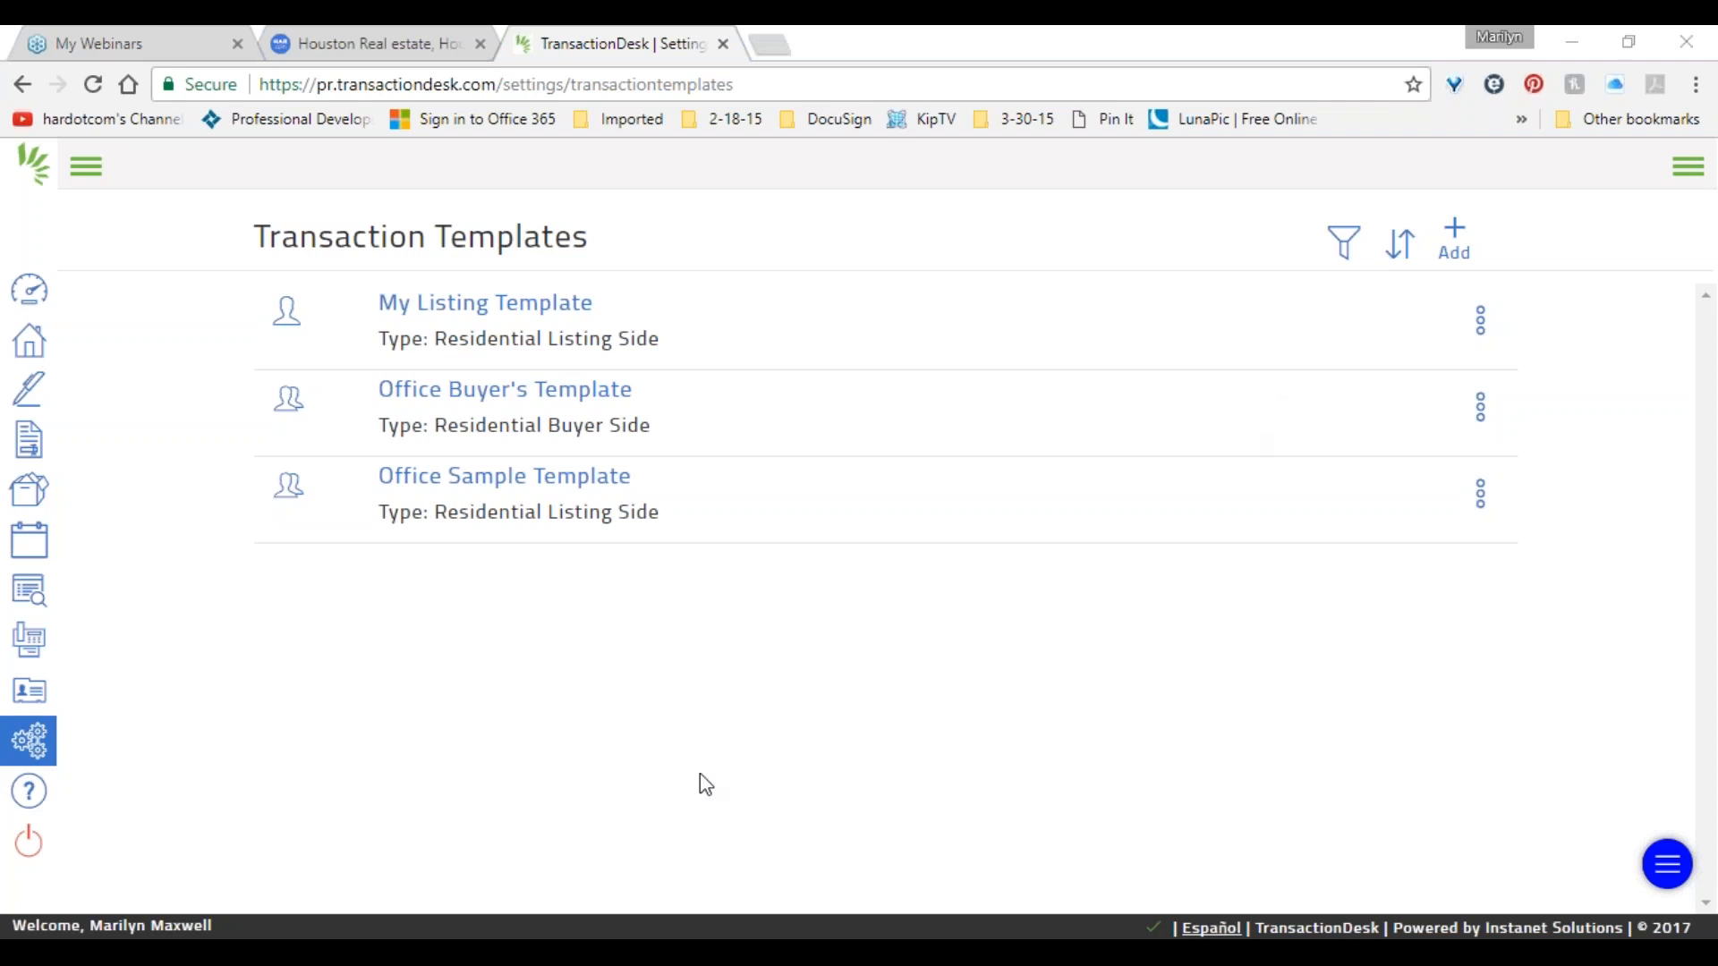
click(963, 766)
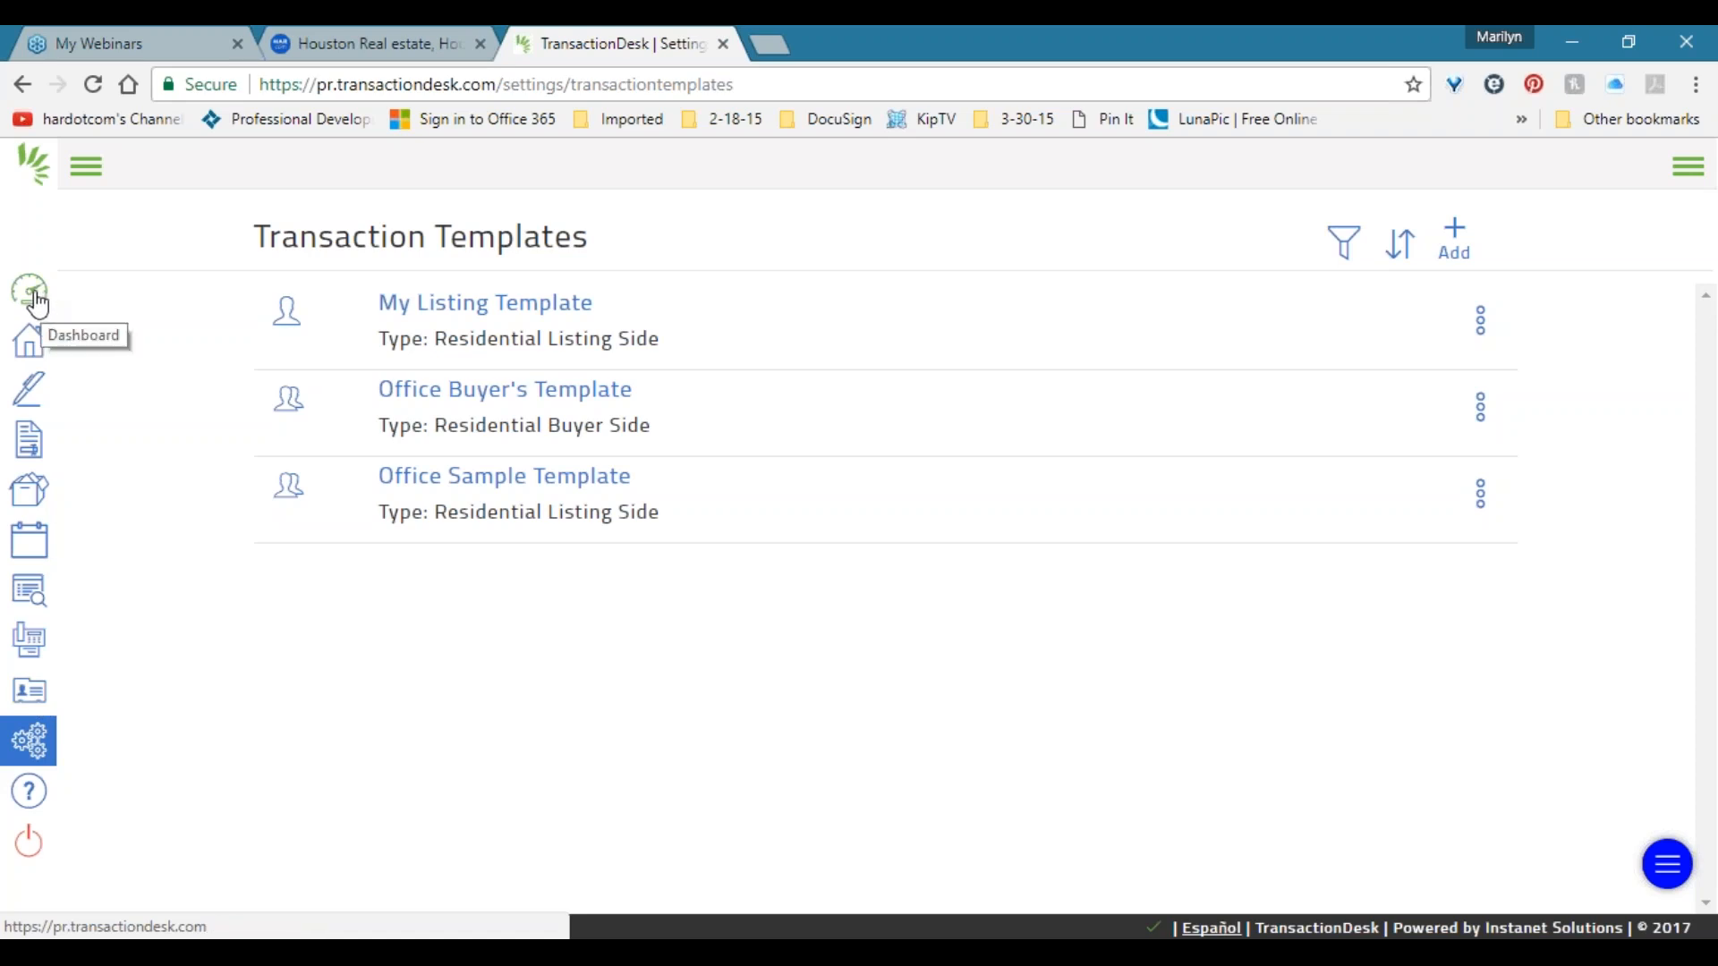
click(87, 170)
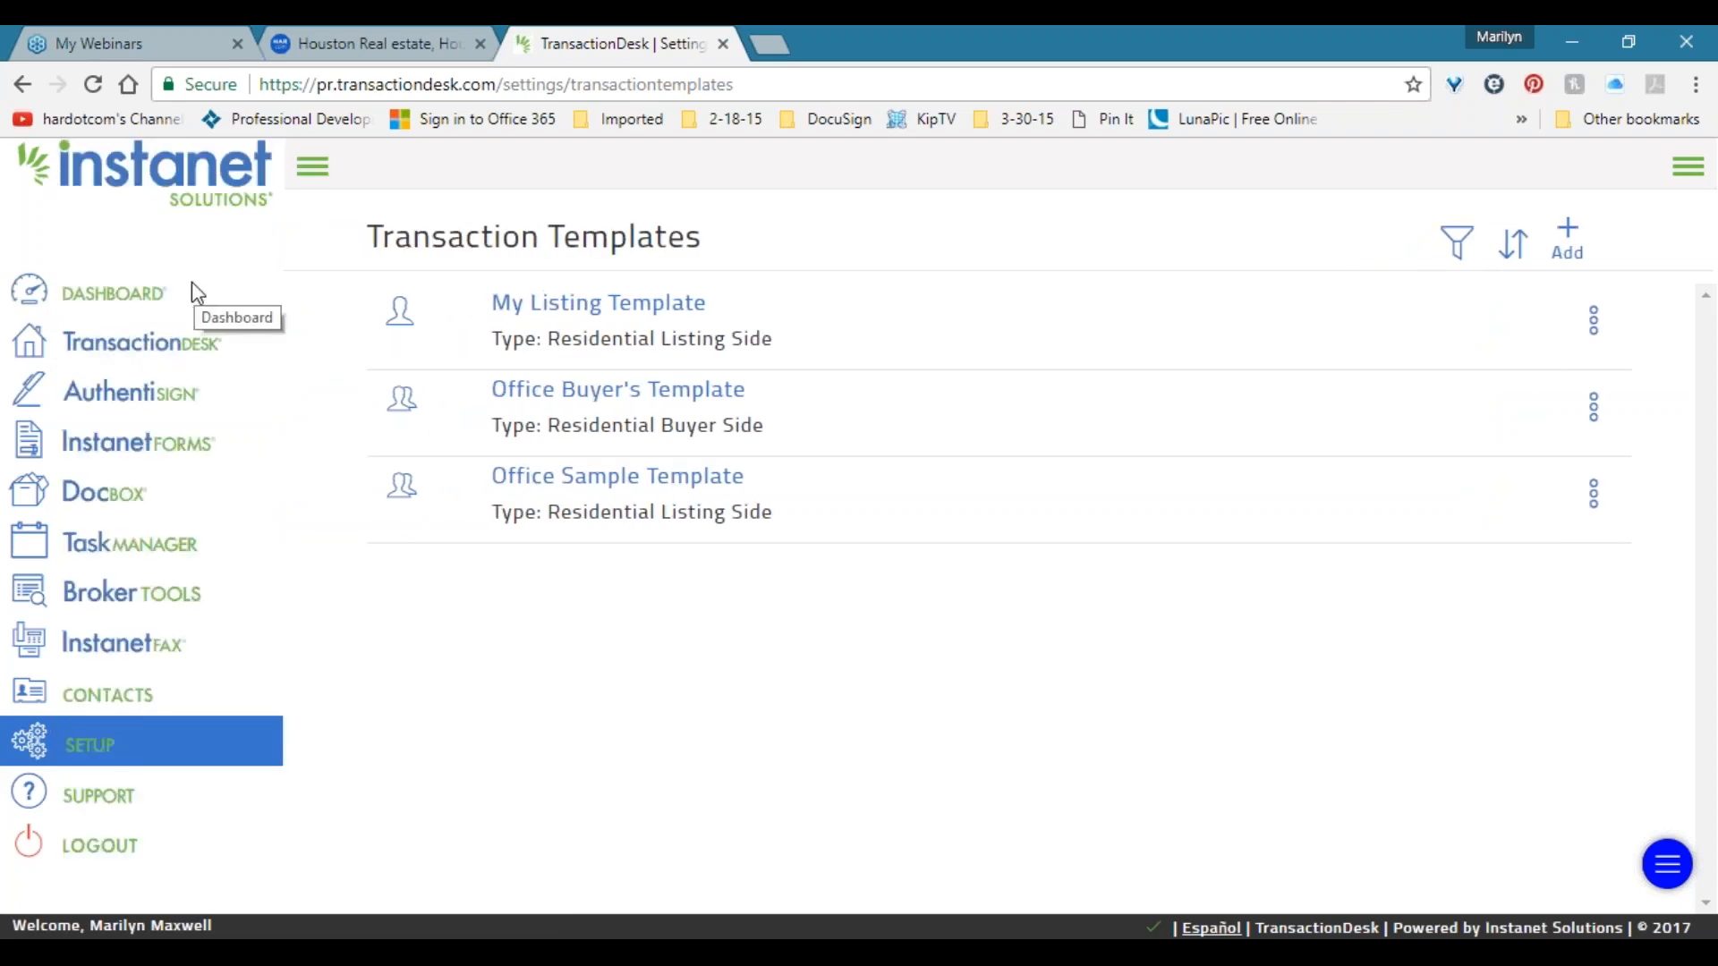
Review the four existing transactions in the Transactions list, then return to the Broker Dashboard.
click(129, 296)
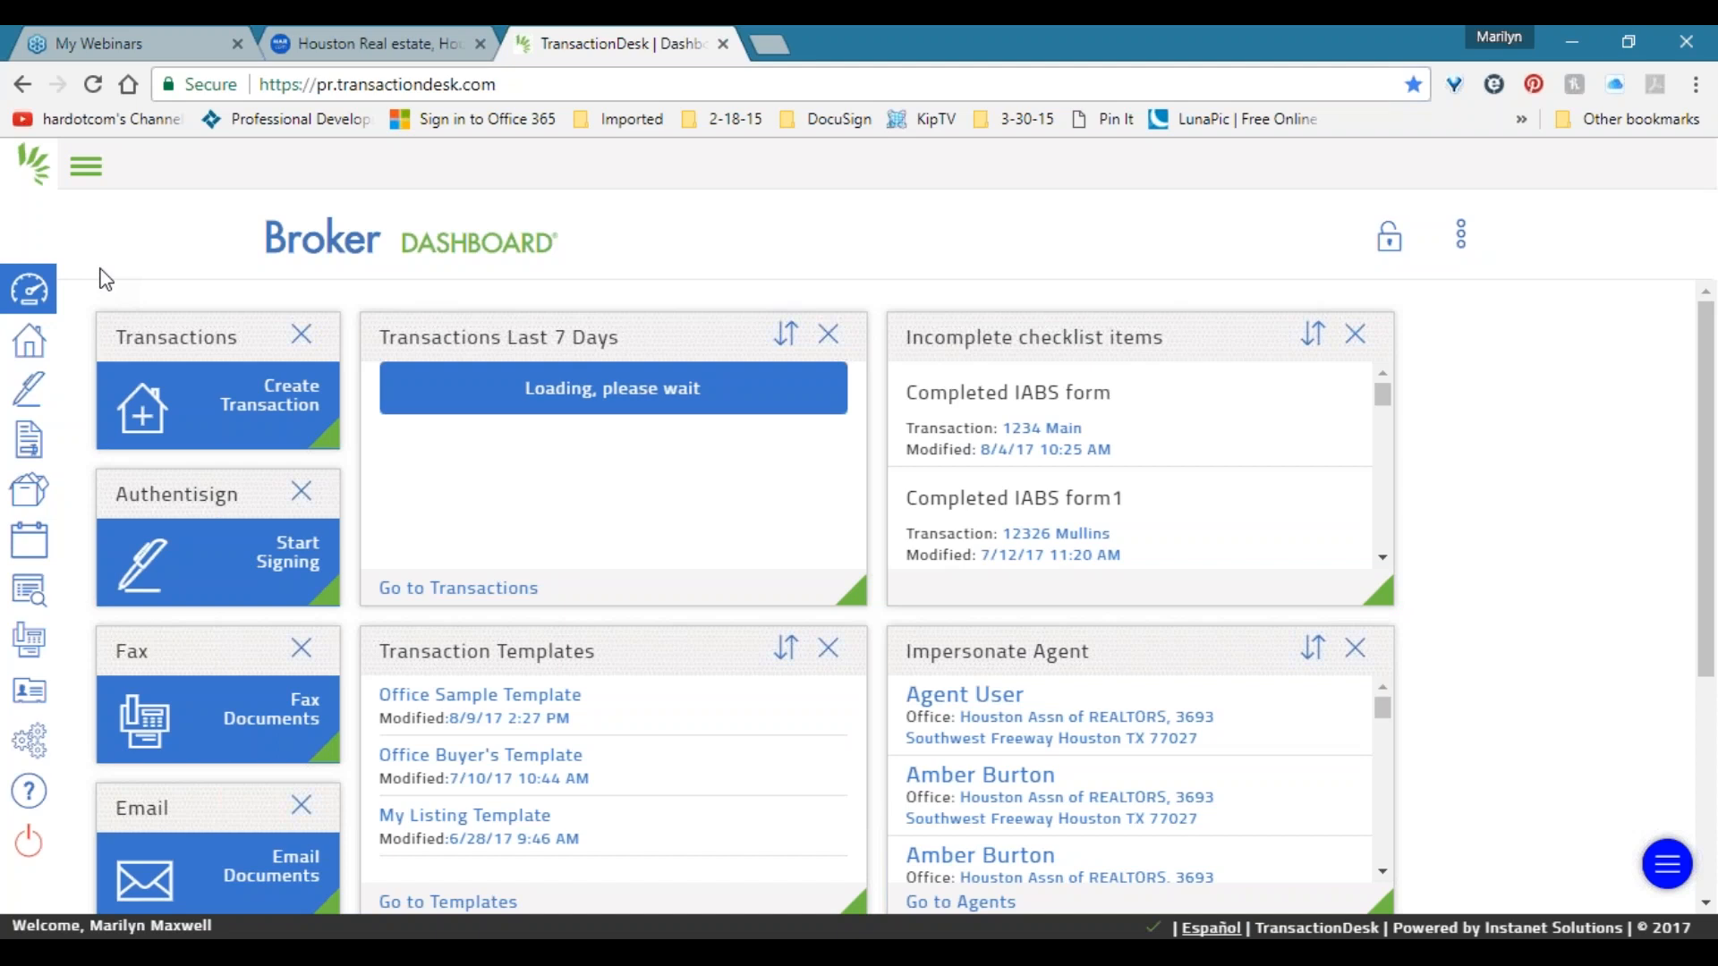
click(86, 166)
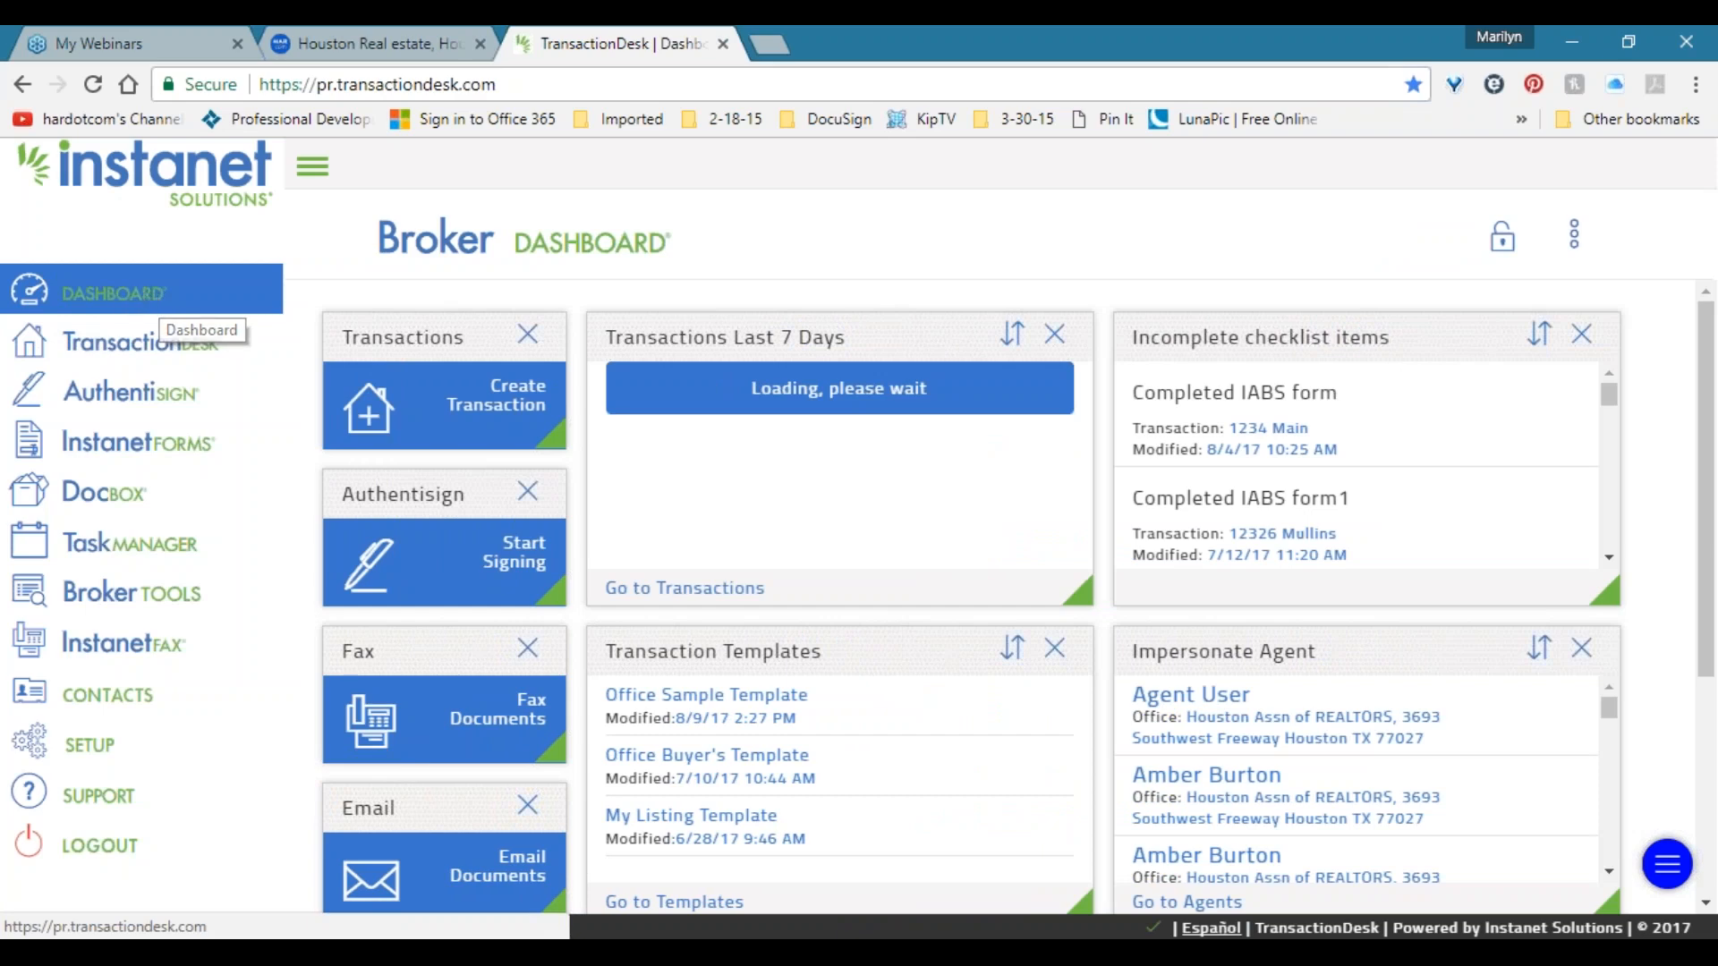
mouse_move(453, 337)
mouse_down()
mouse_move(452, 372)
mouse_move(481, 309)
mouse_move(459, 333)
mouse_up()
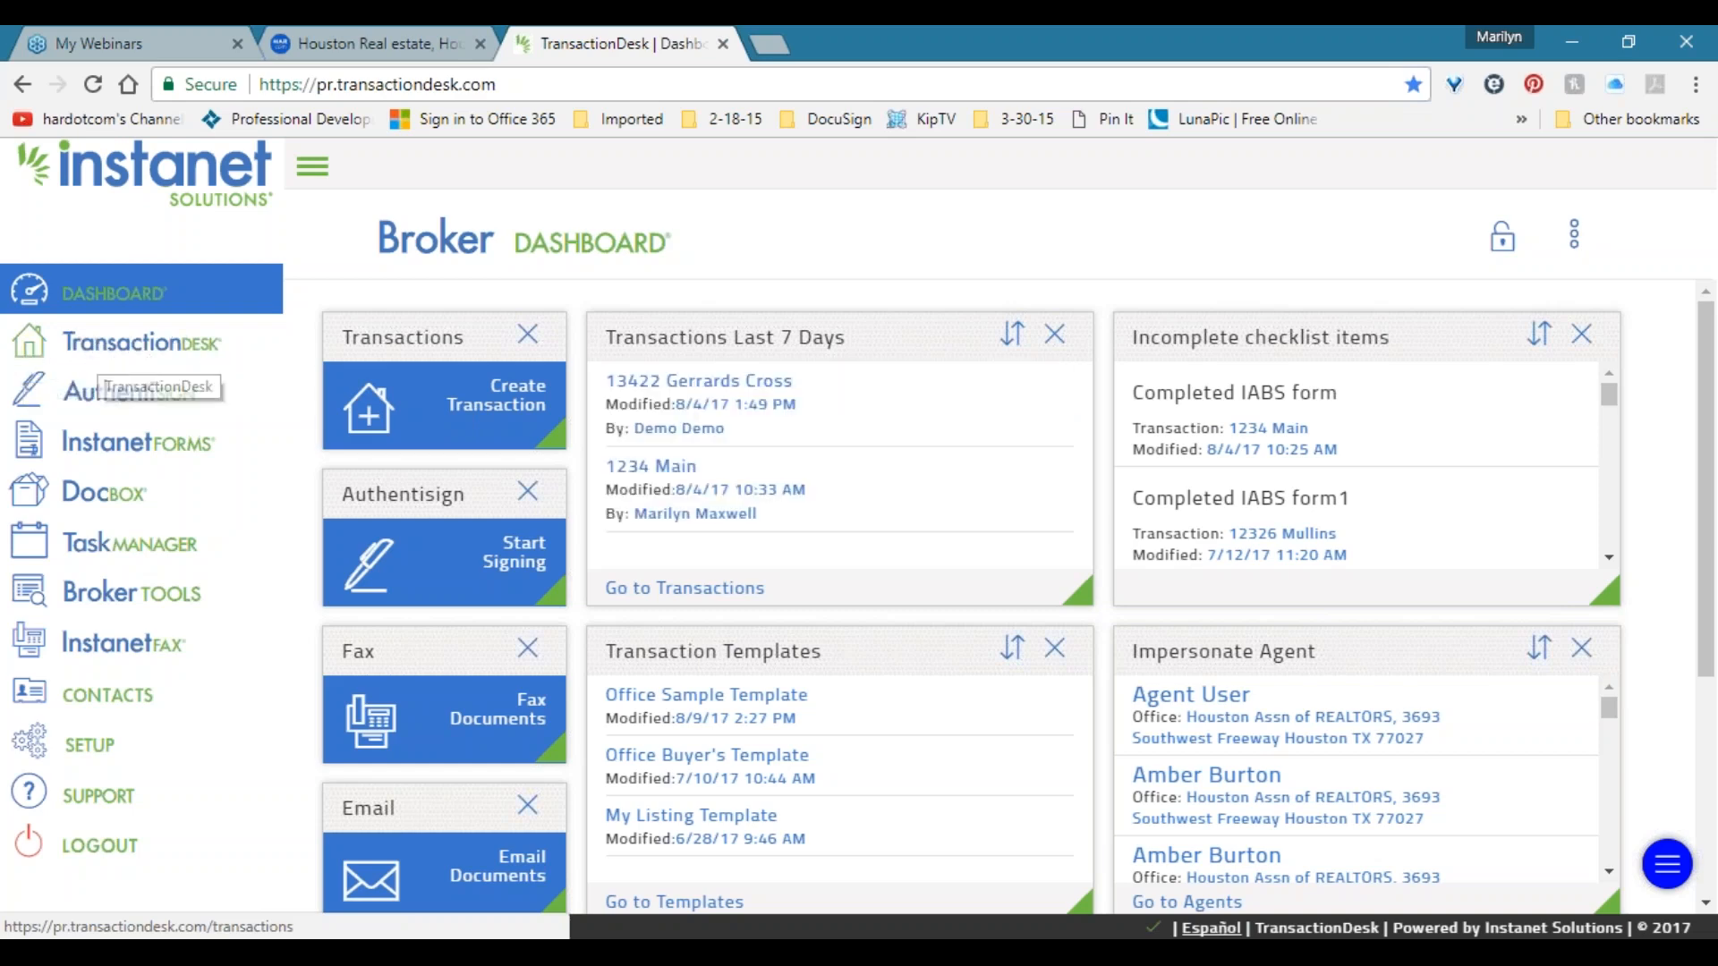
click(100, 356)
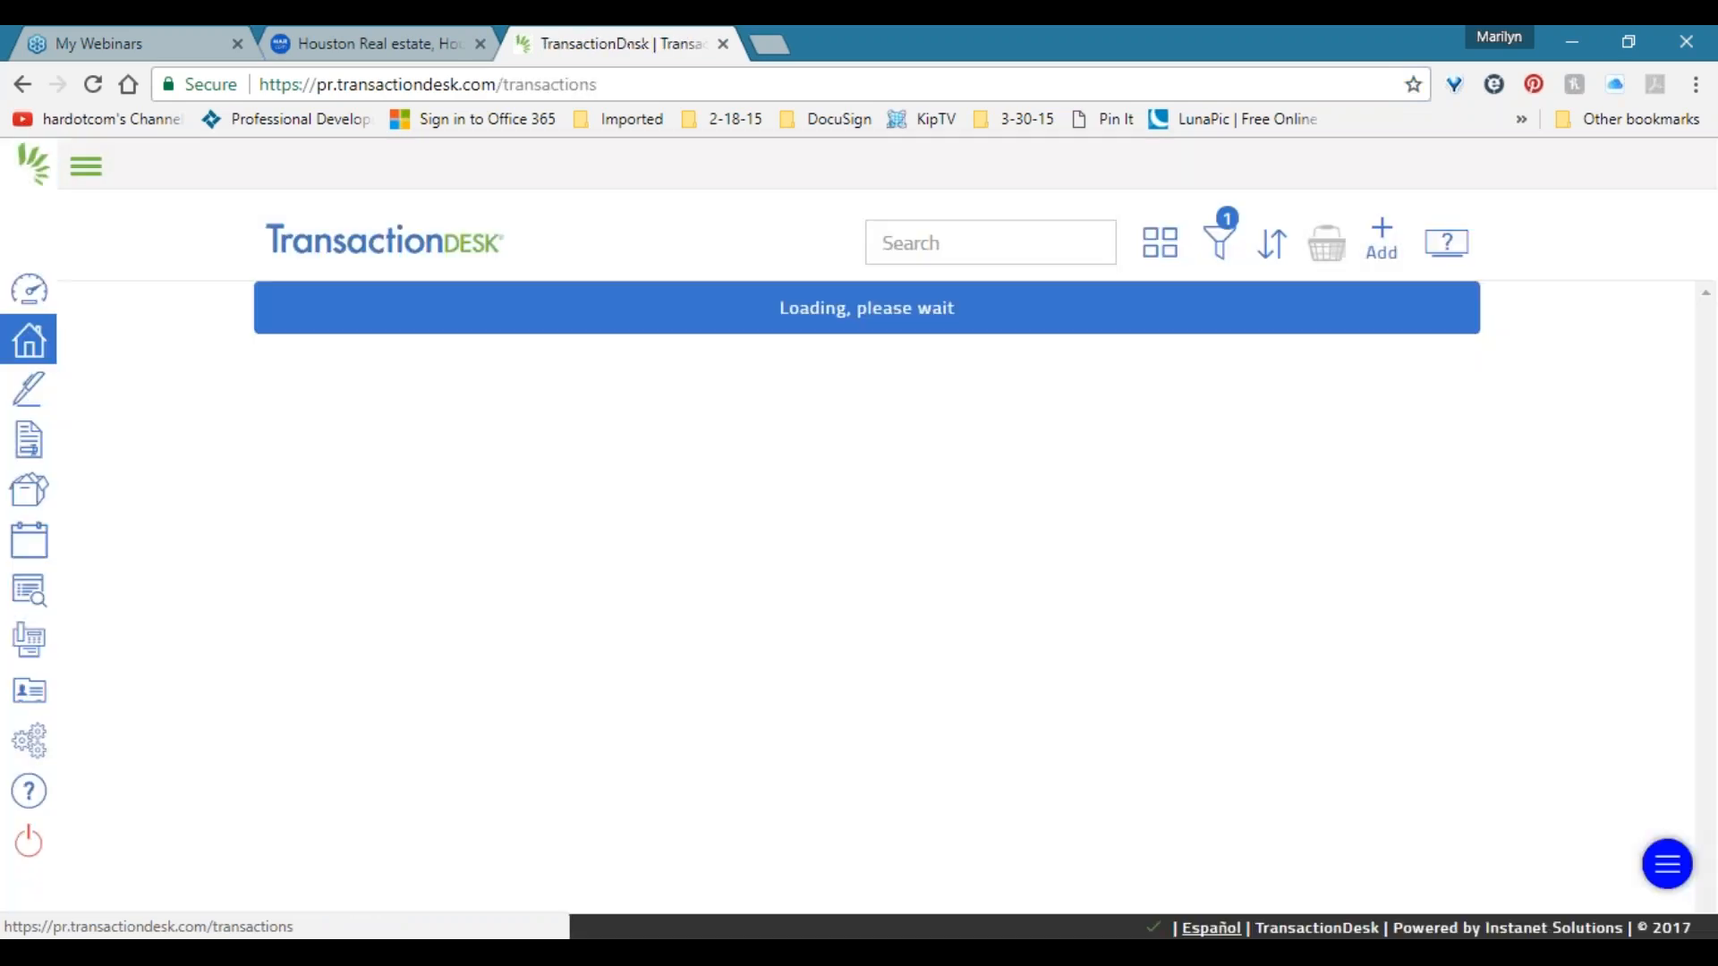
click(1462, 197)
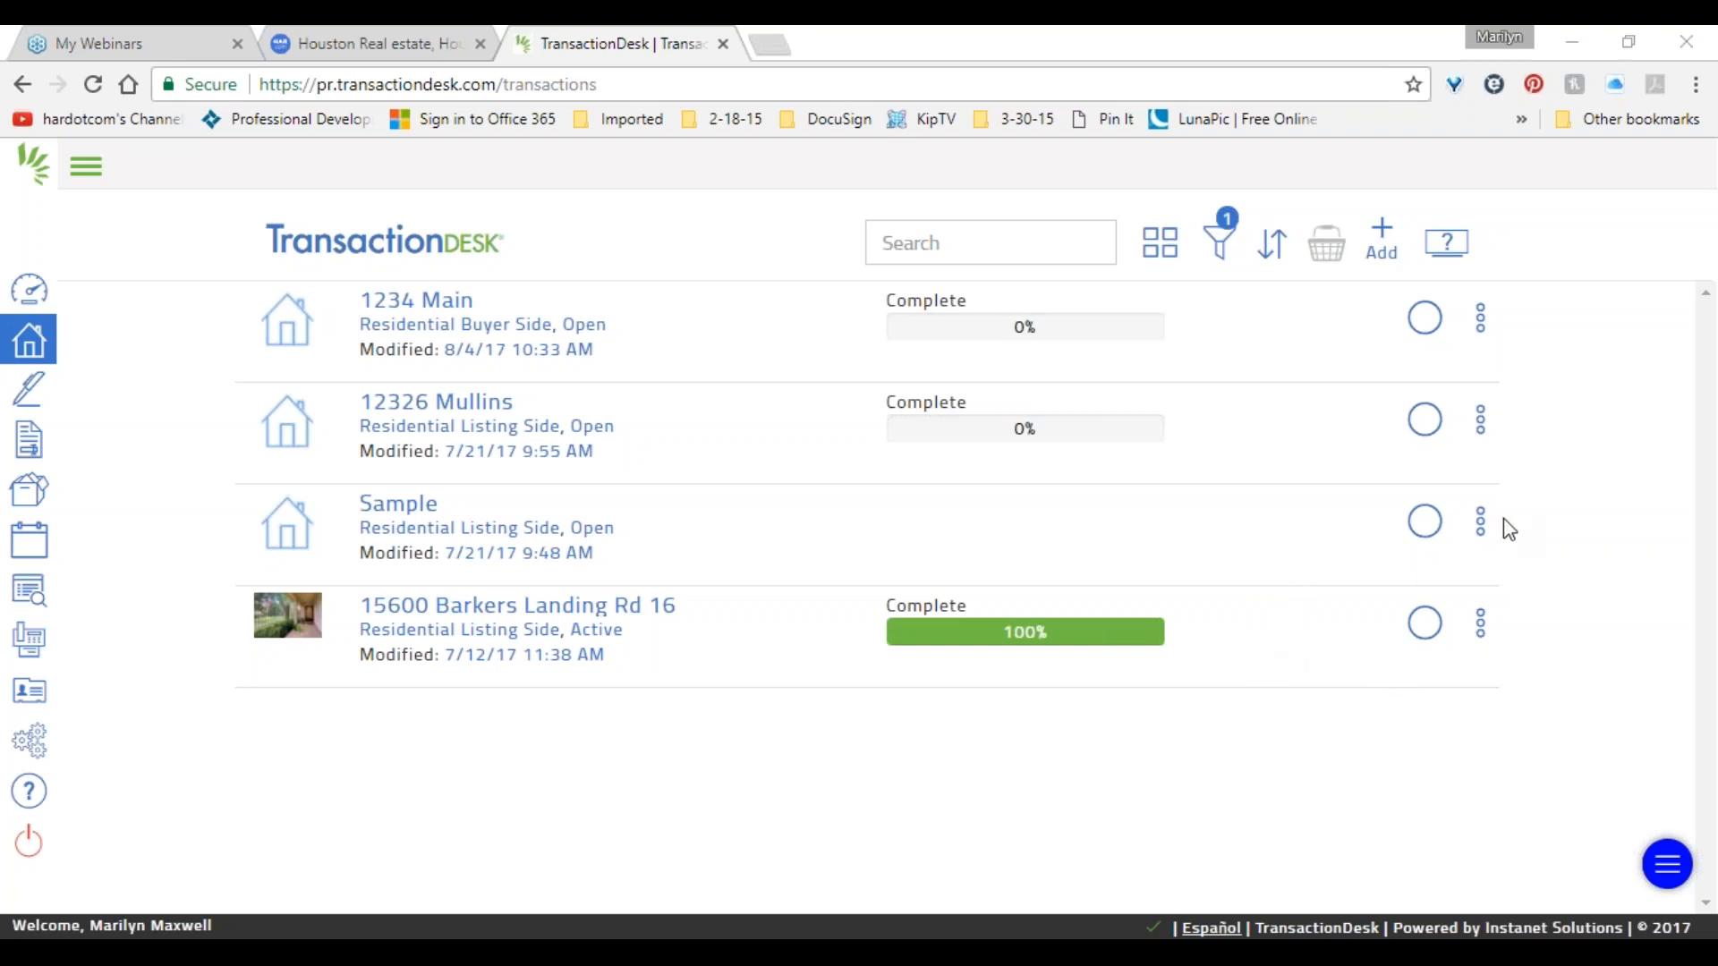
click(29, 290)
Start a new transaction named 'sample for webinar'.
click(231, 402)
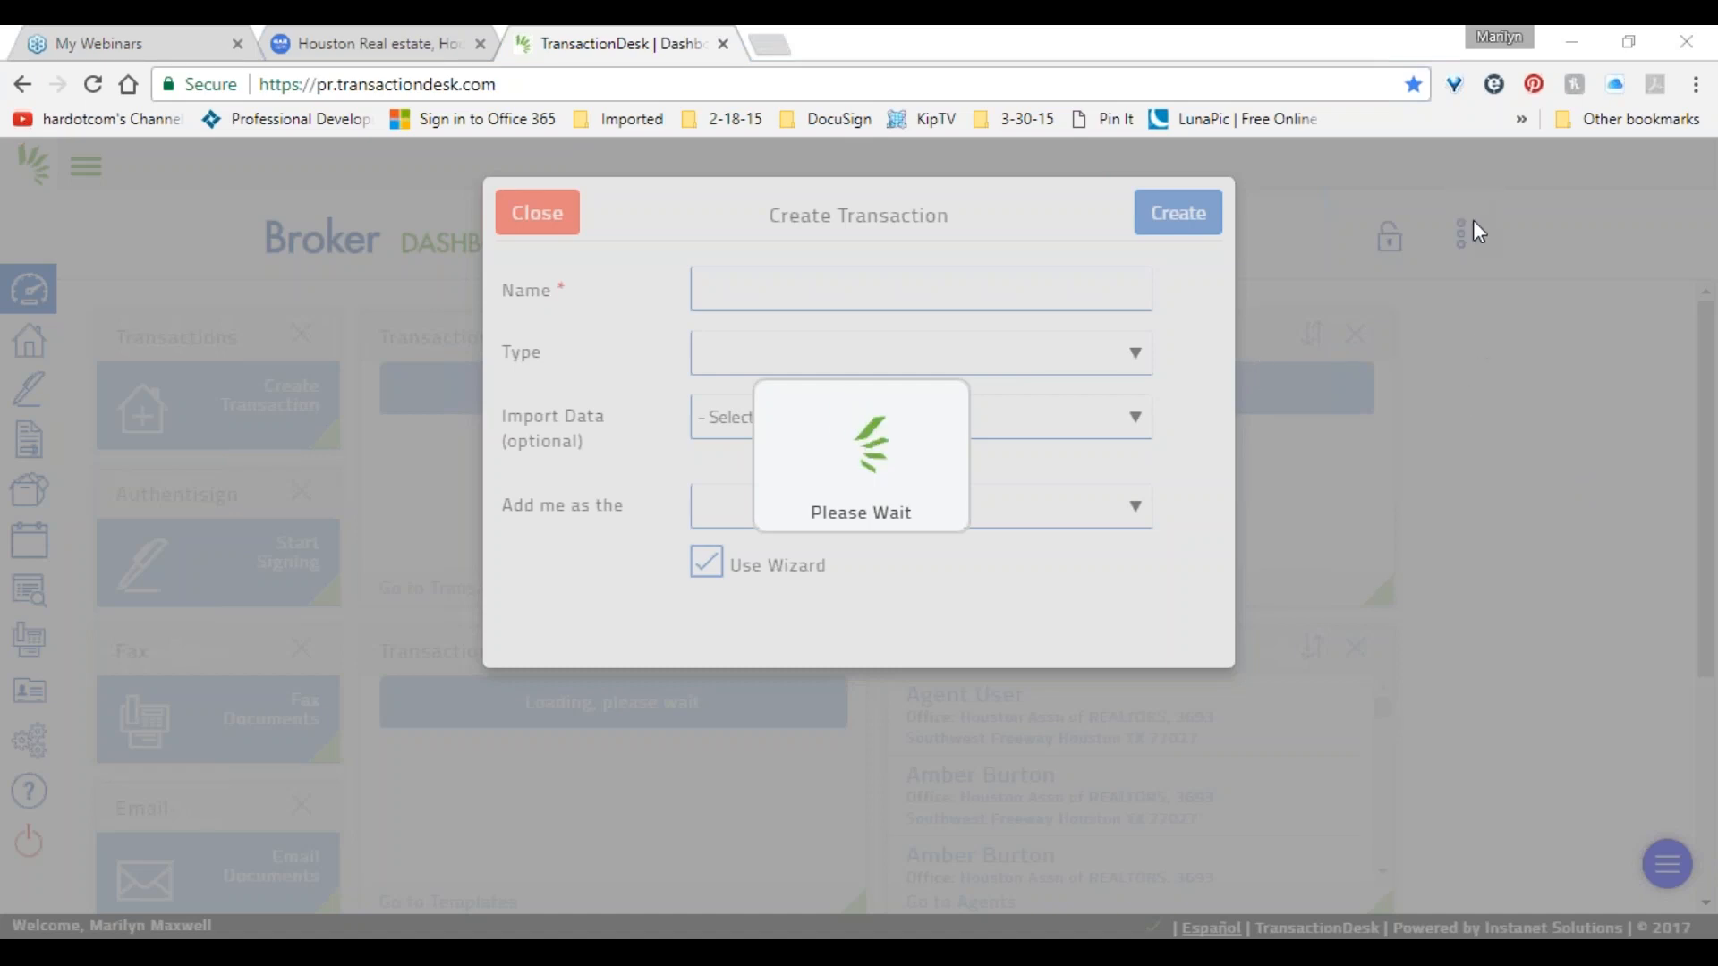
click(830, 335)
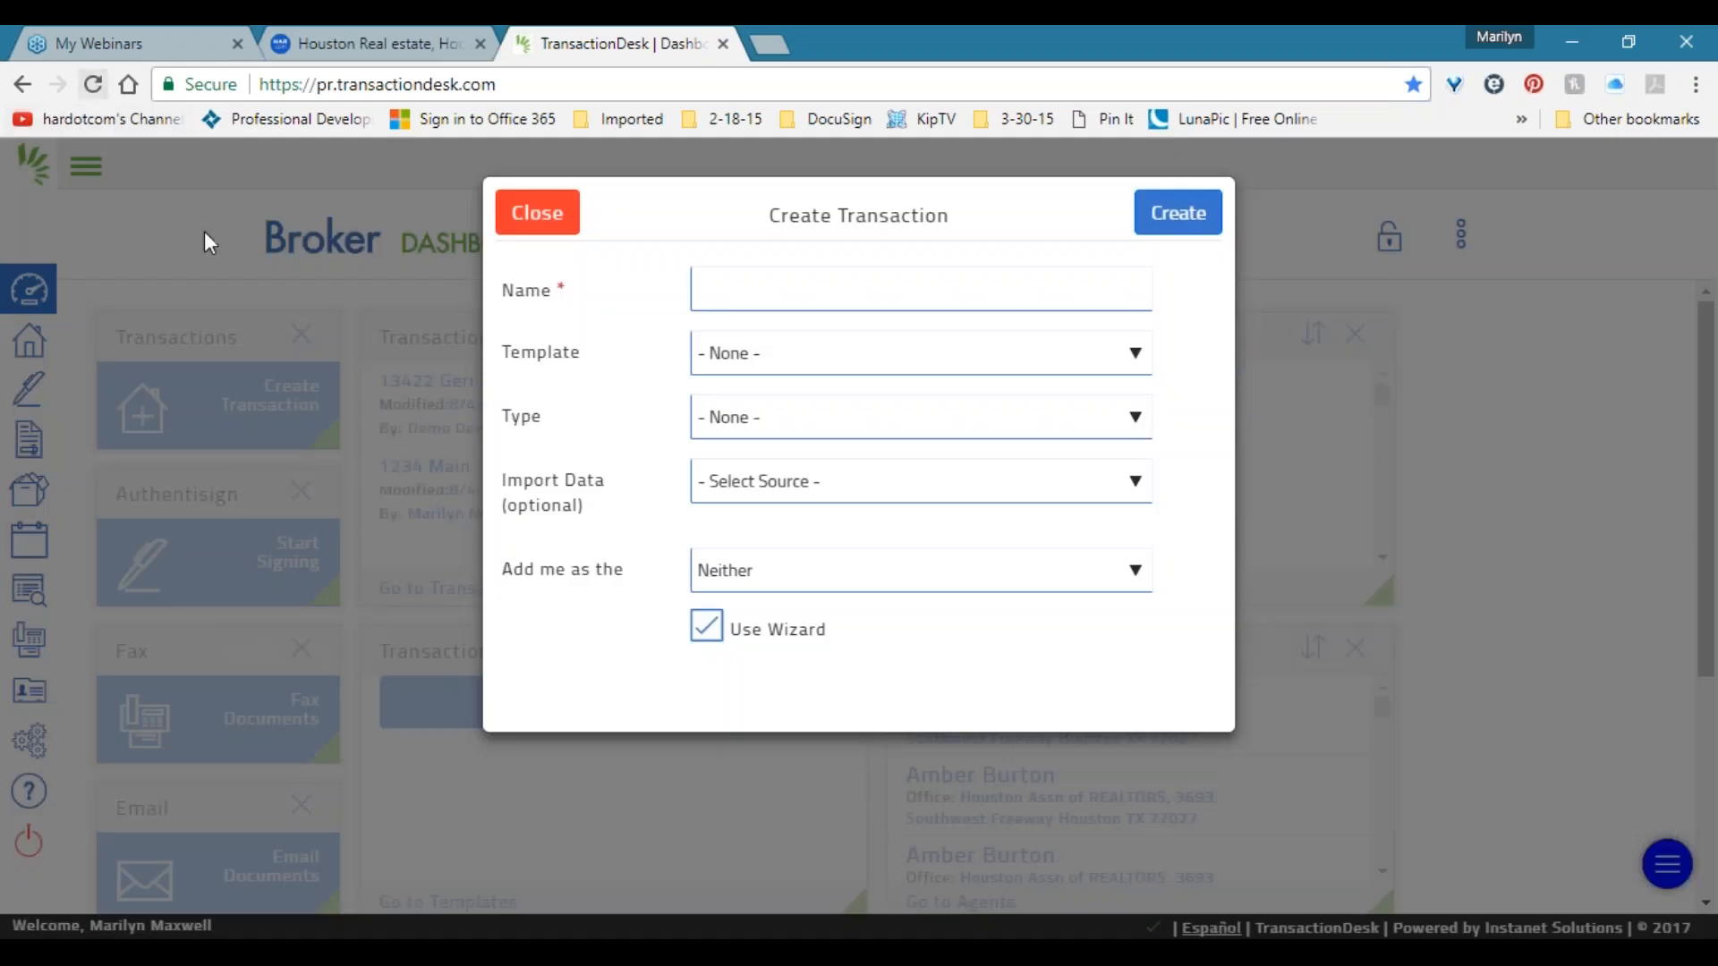
click(767, 288)
triple_click(524, 289)
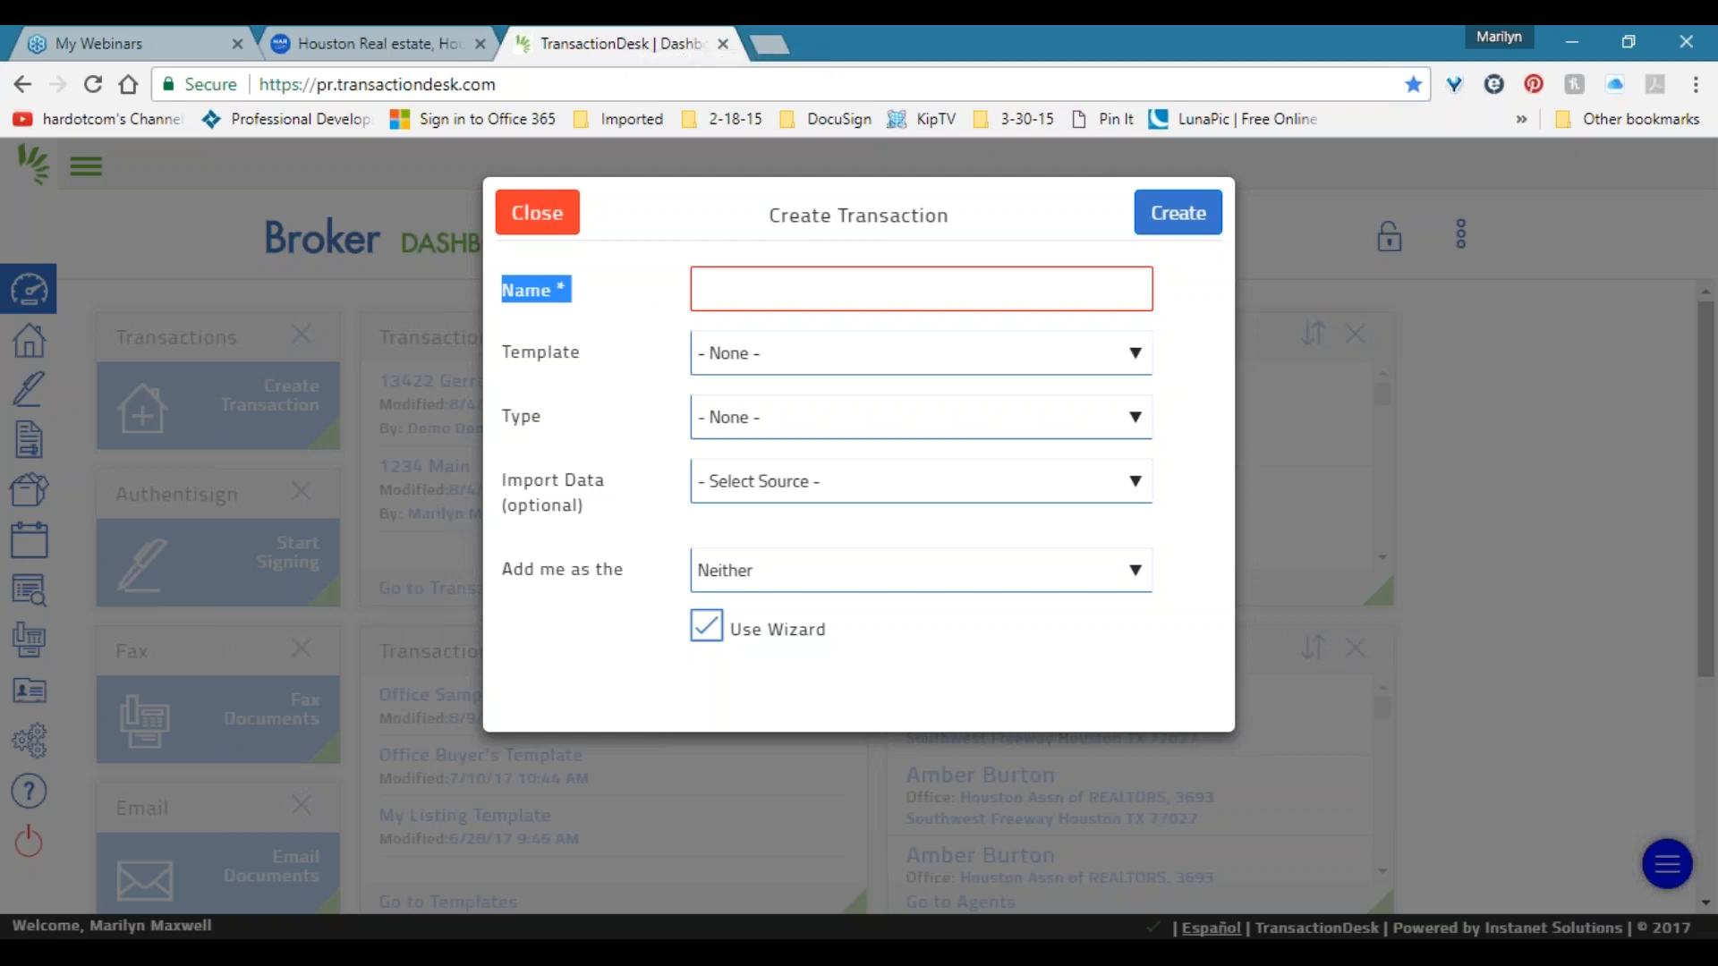
click(921, 300)
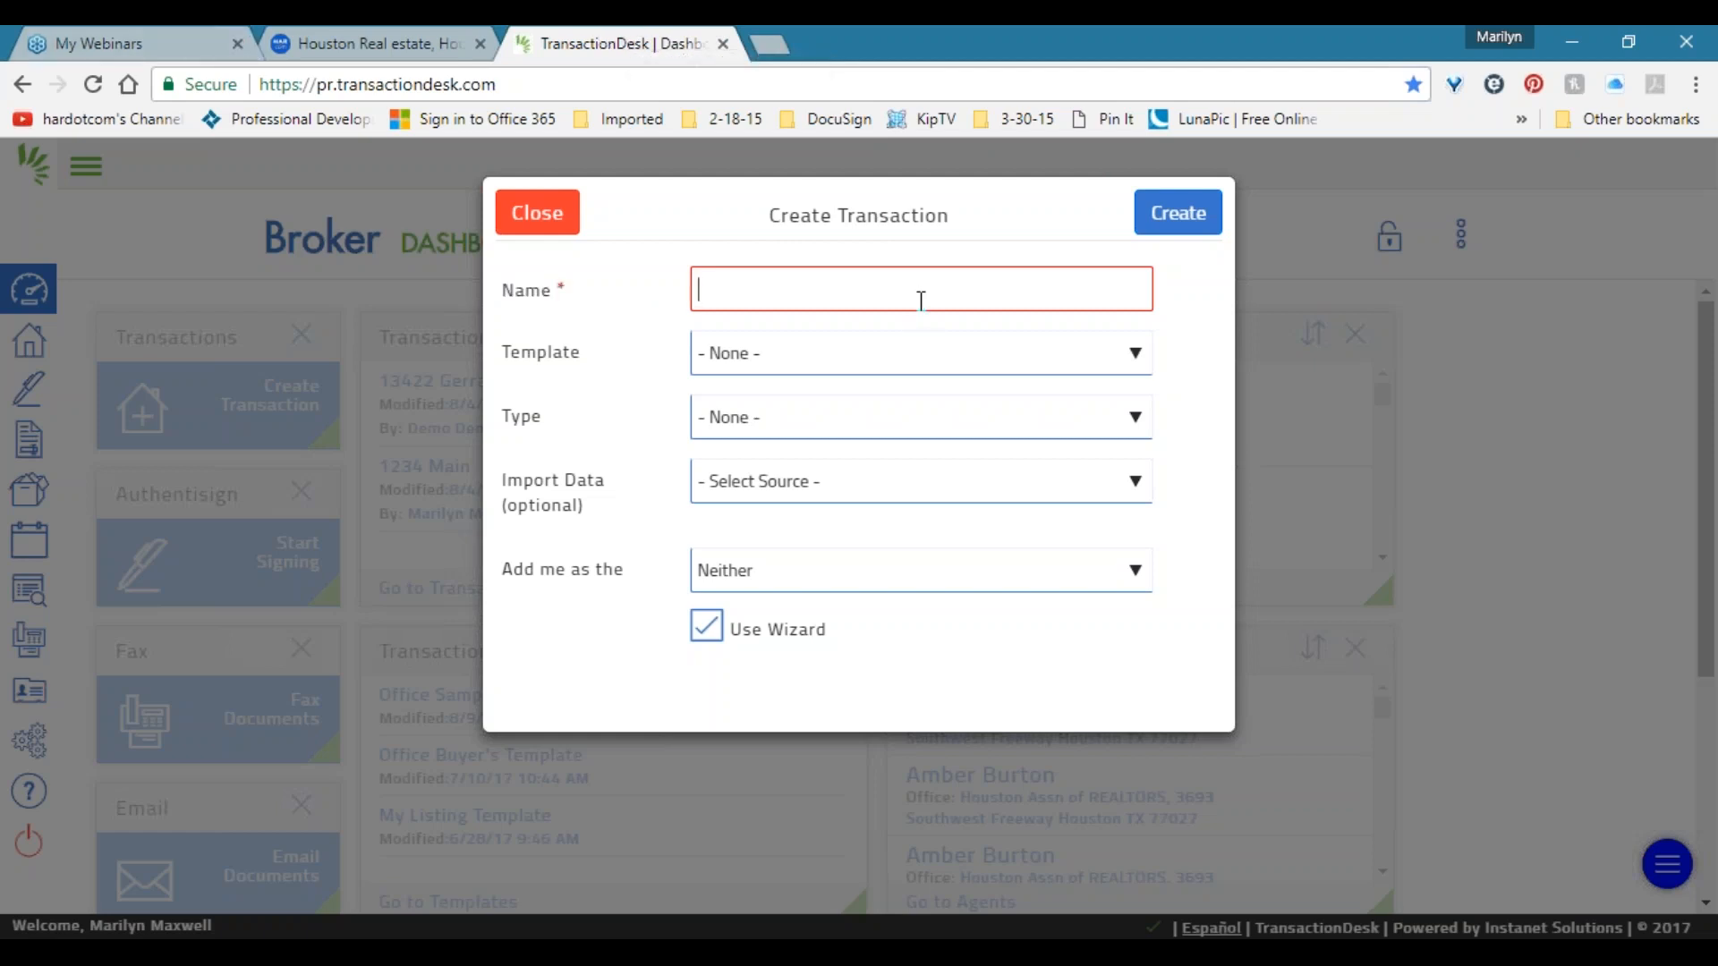
text(Sample)
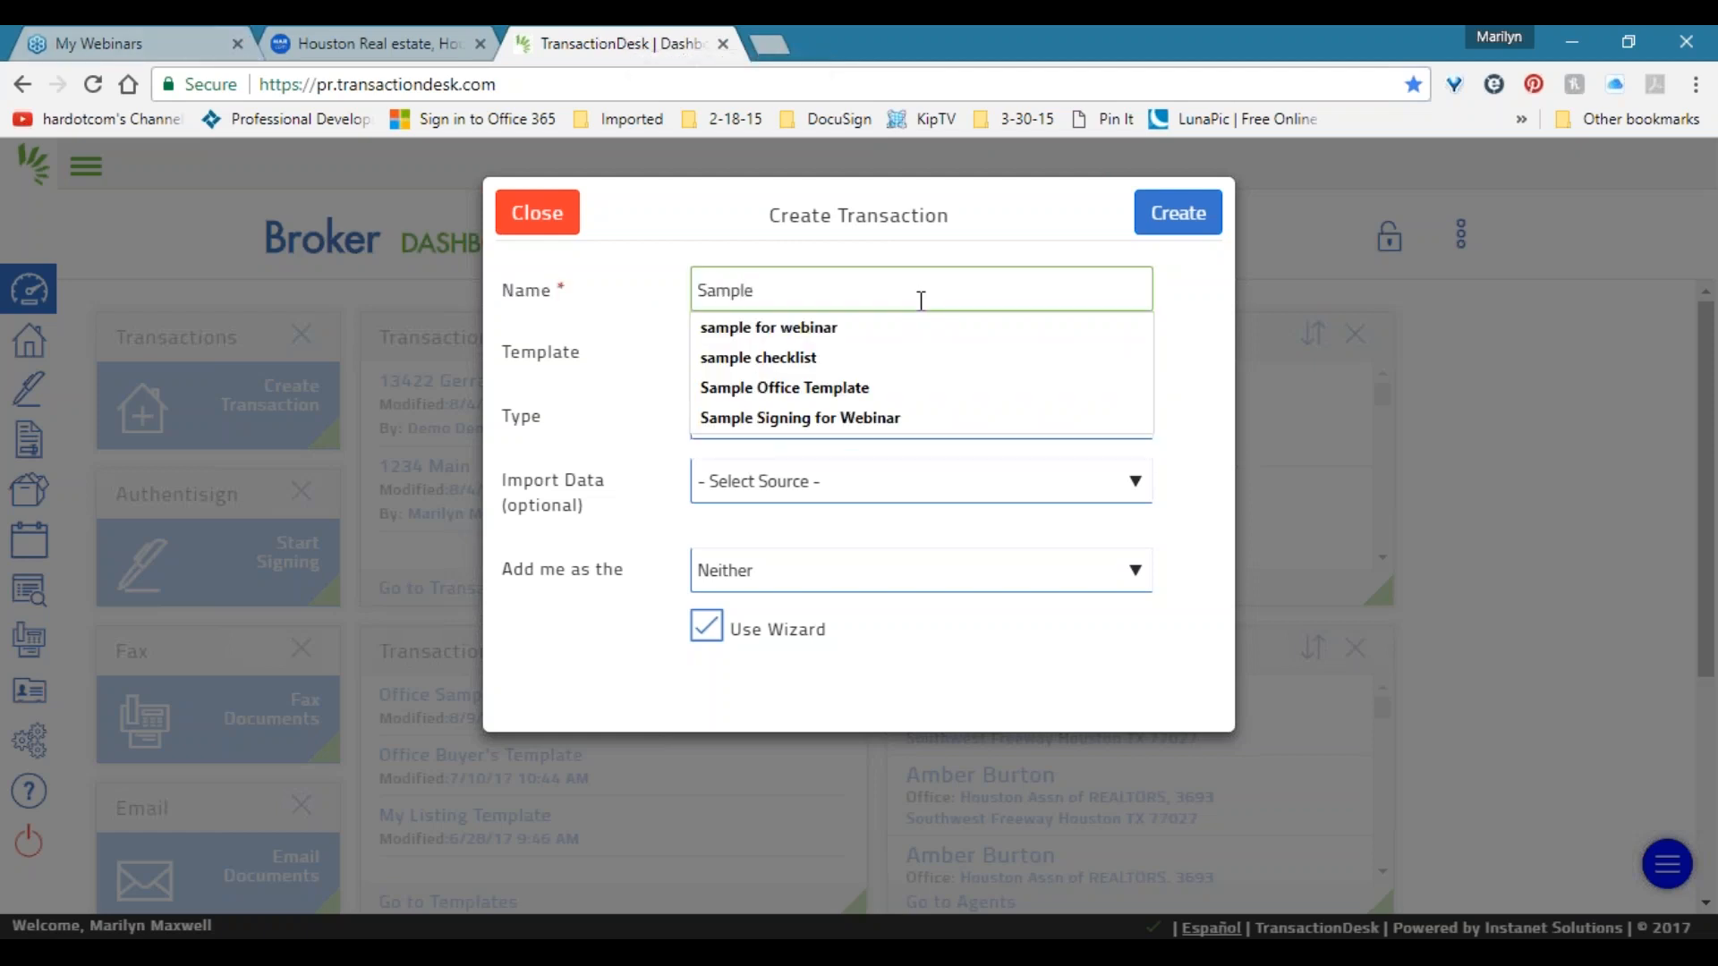
key(Down)
key(Return)
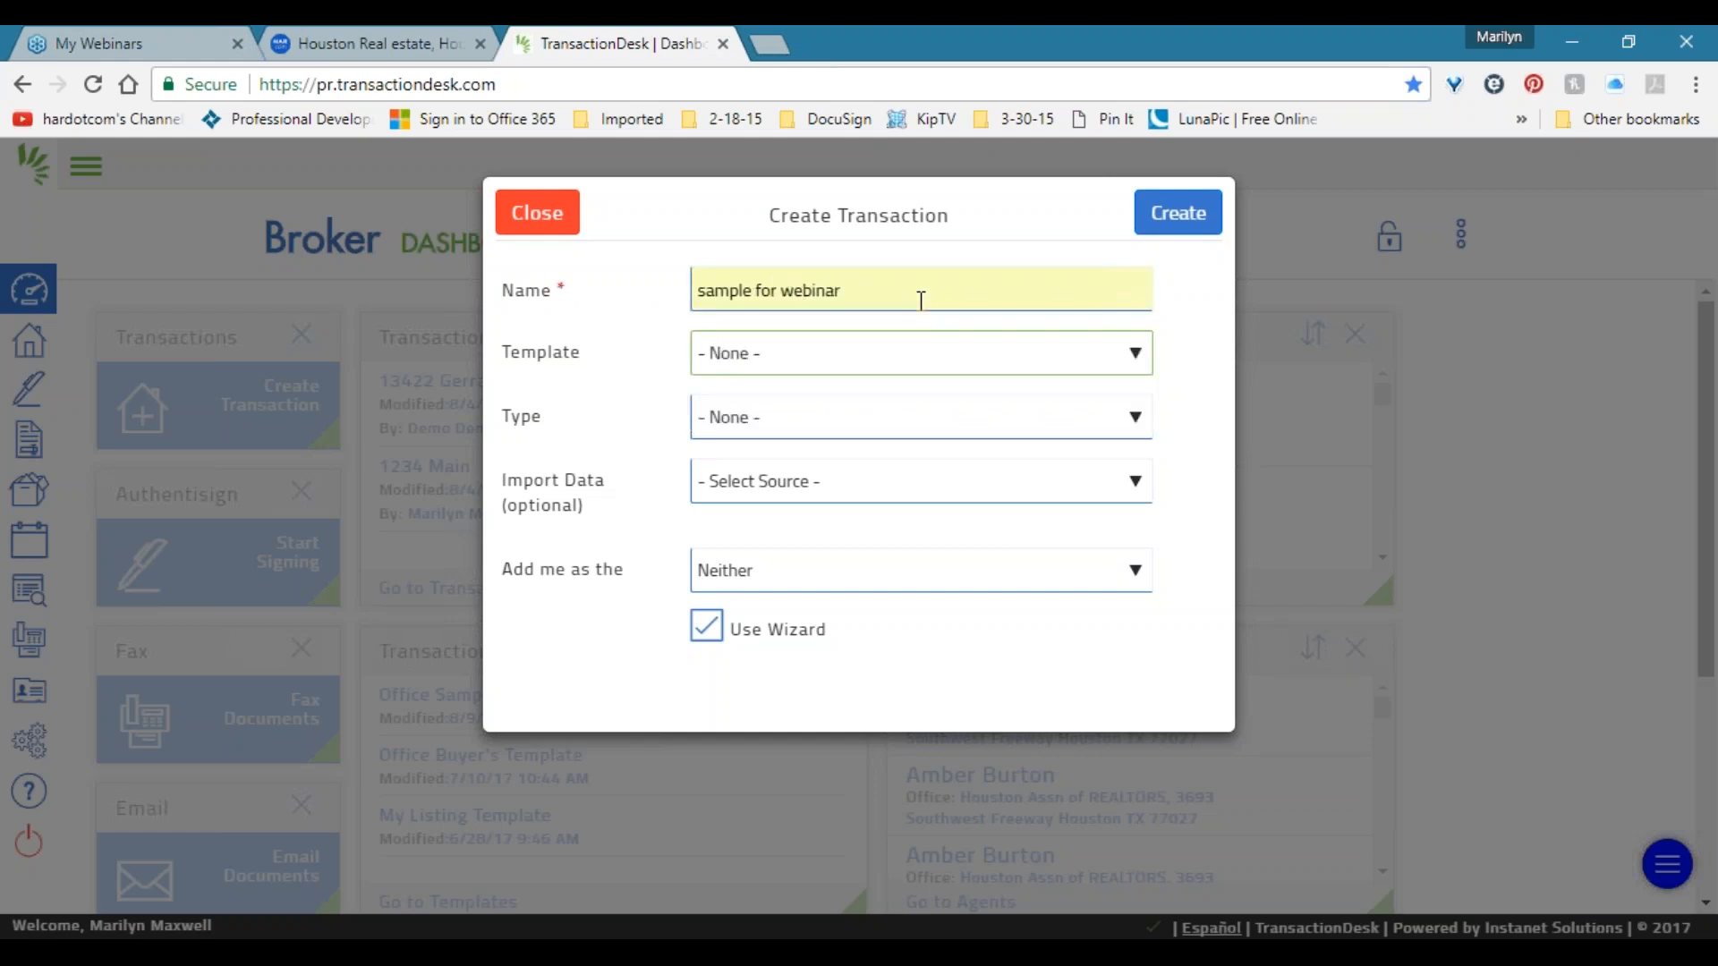
Base it on Office Sample Template and import listing data from HAR MLS.
click(795, 359)
click(795, 358)
click(795, 358)
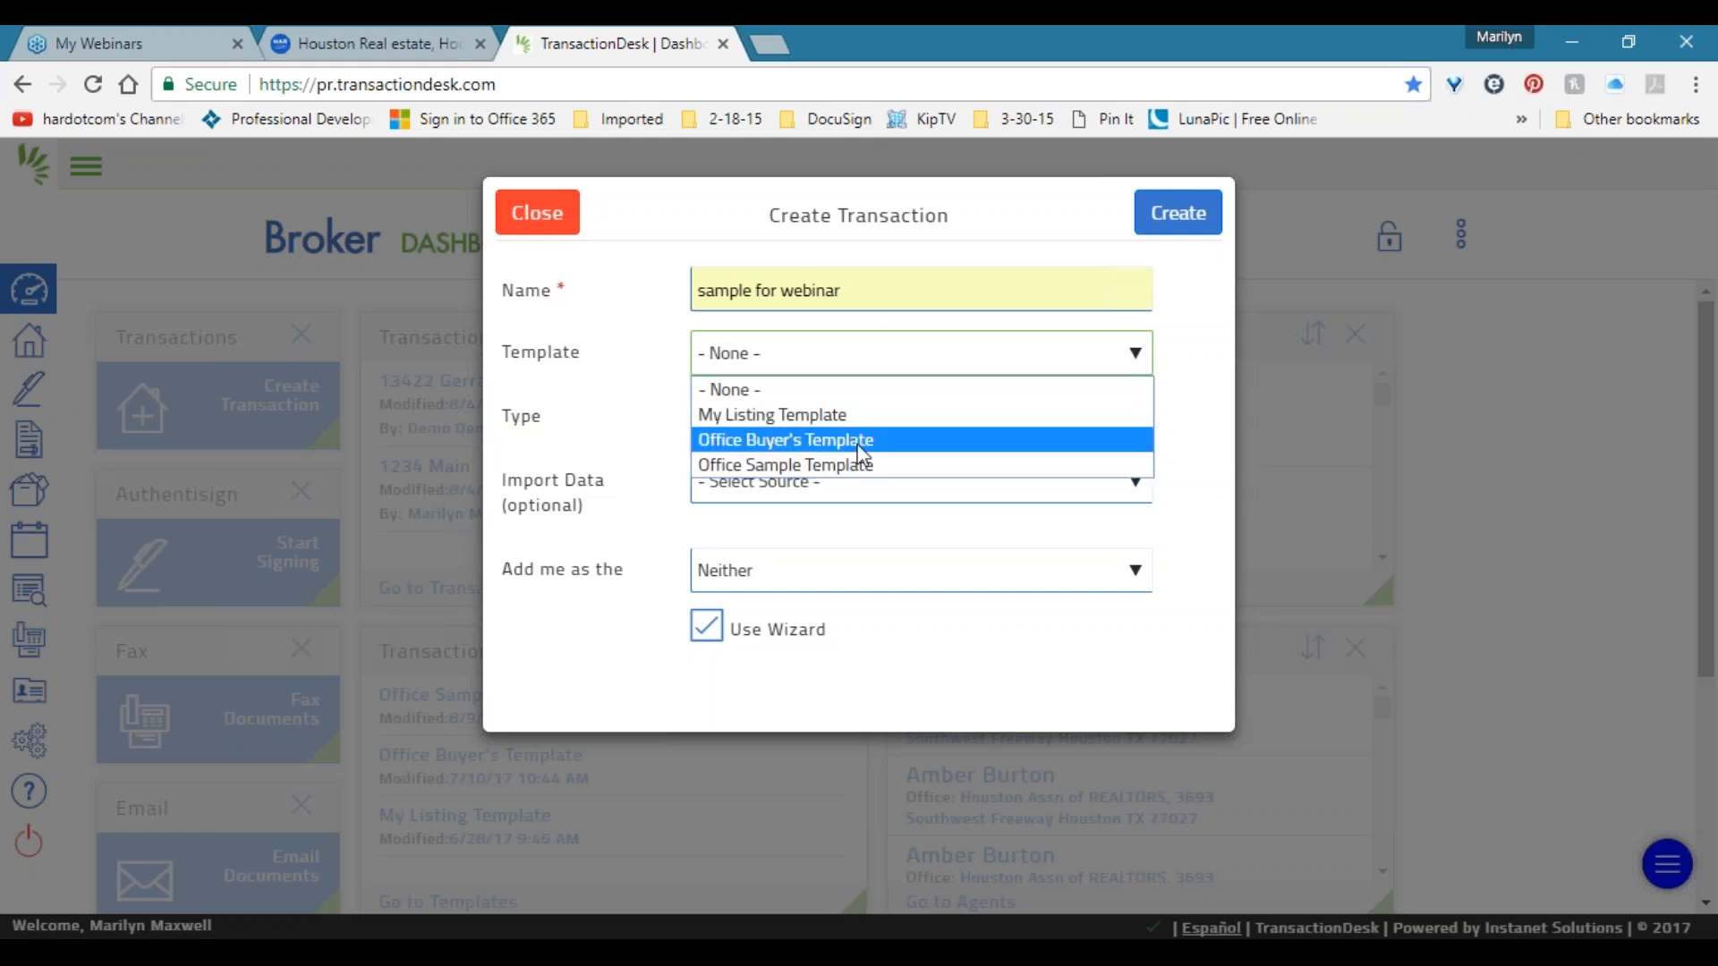
click(910, 467)
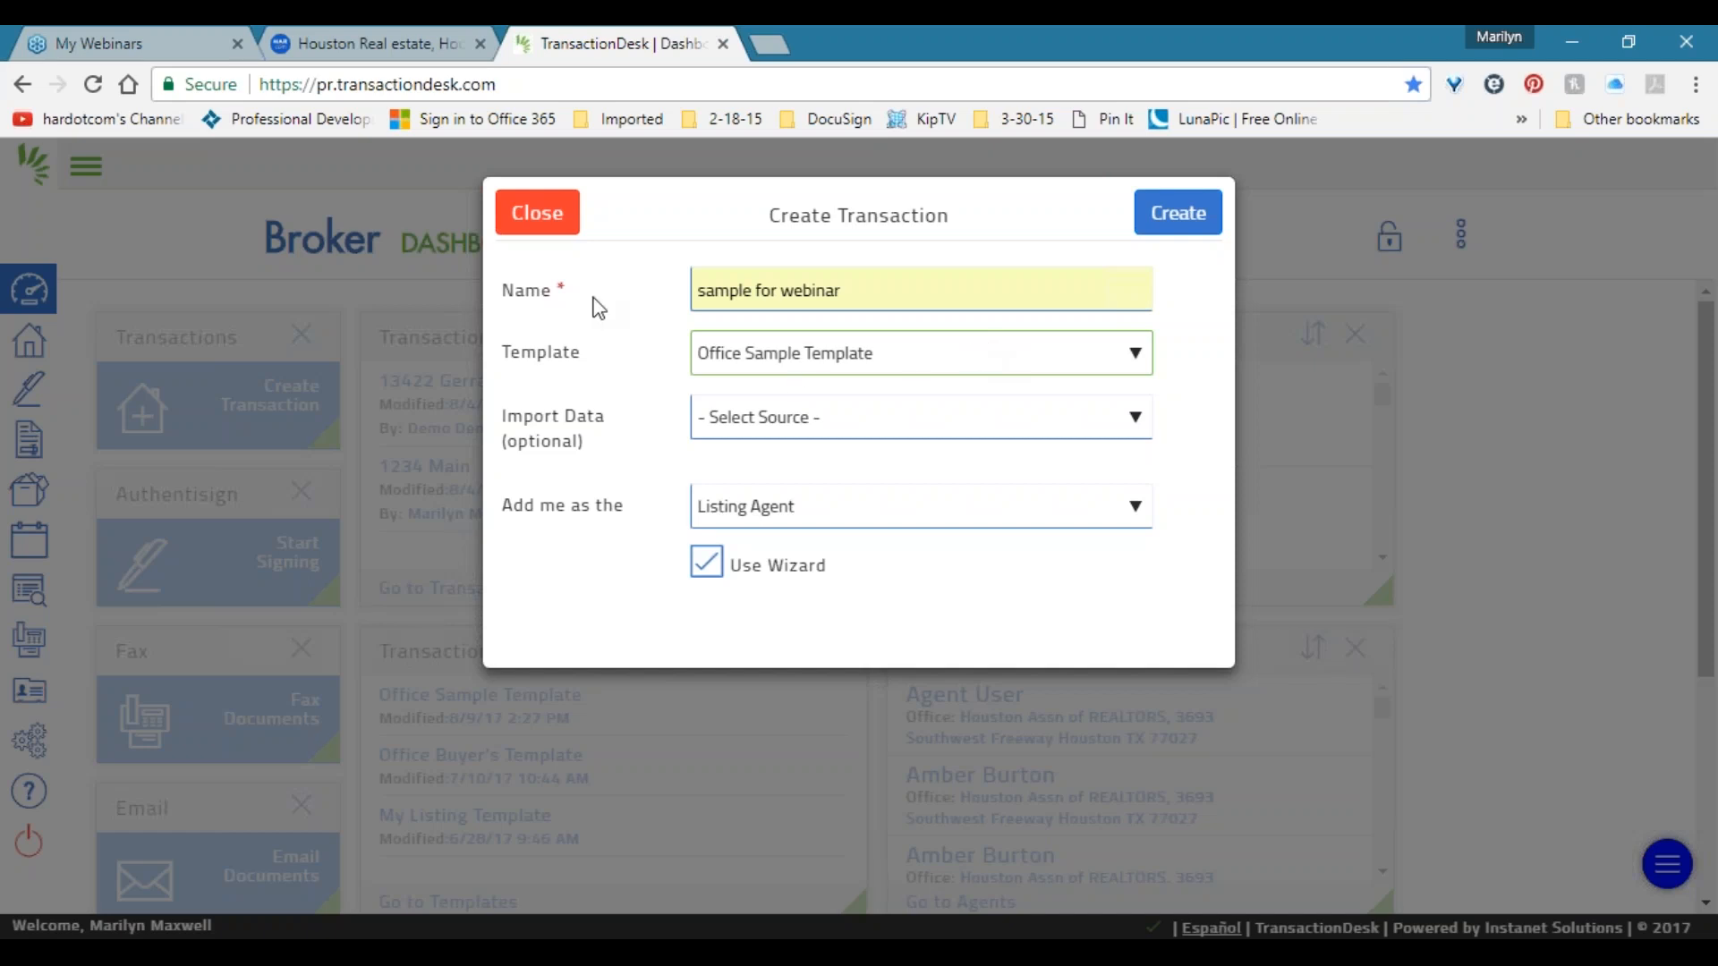
click(1008, 430)
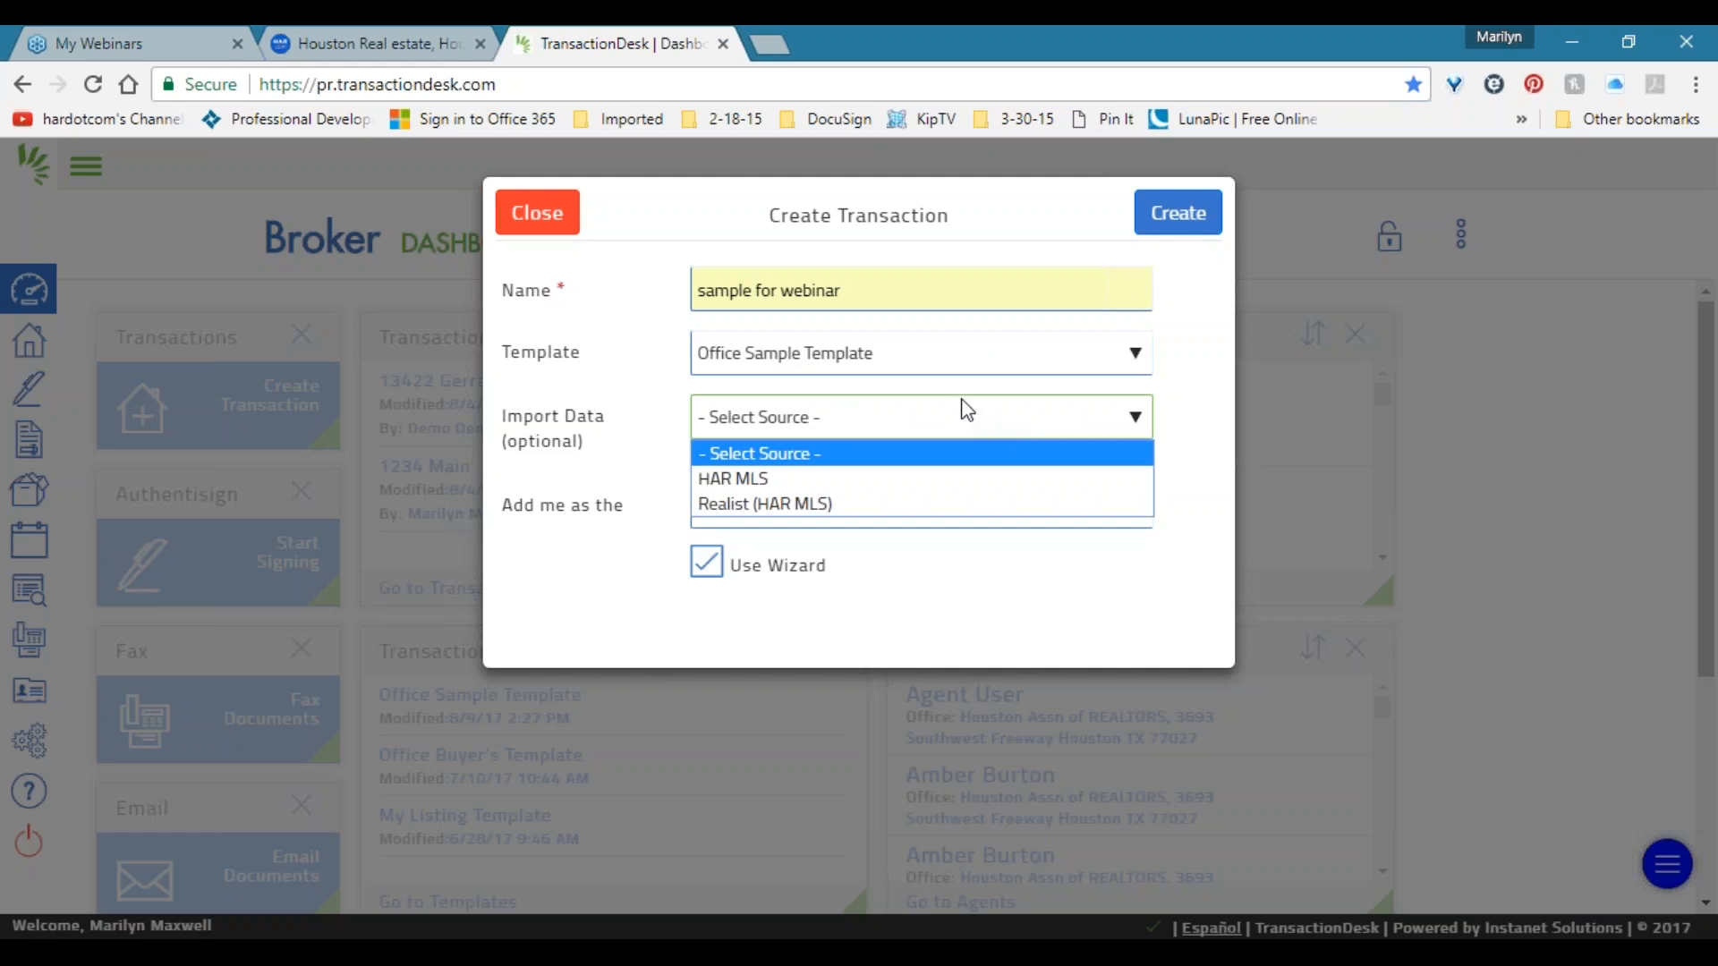
click(730, 483)
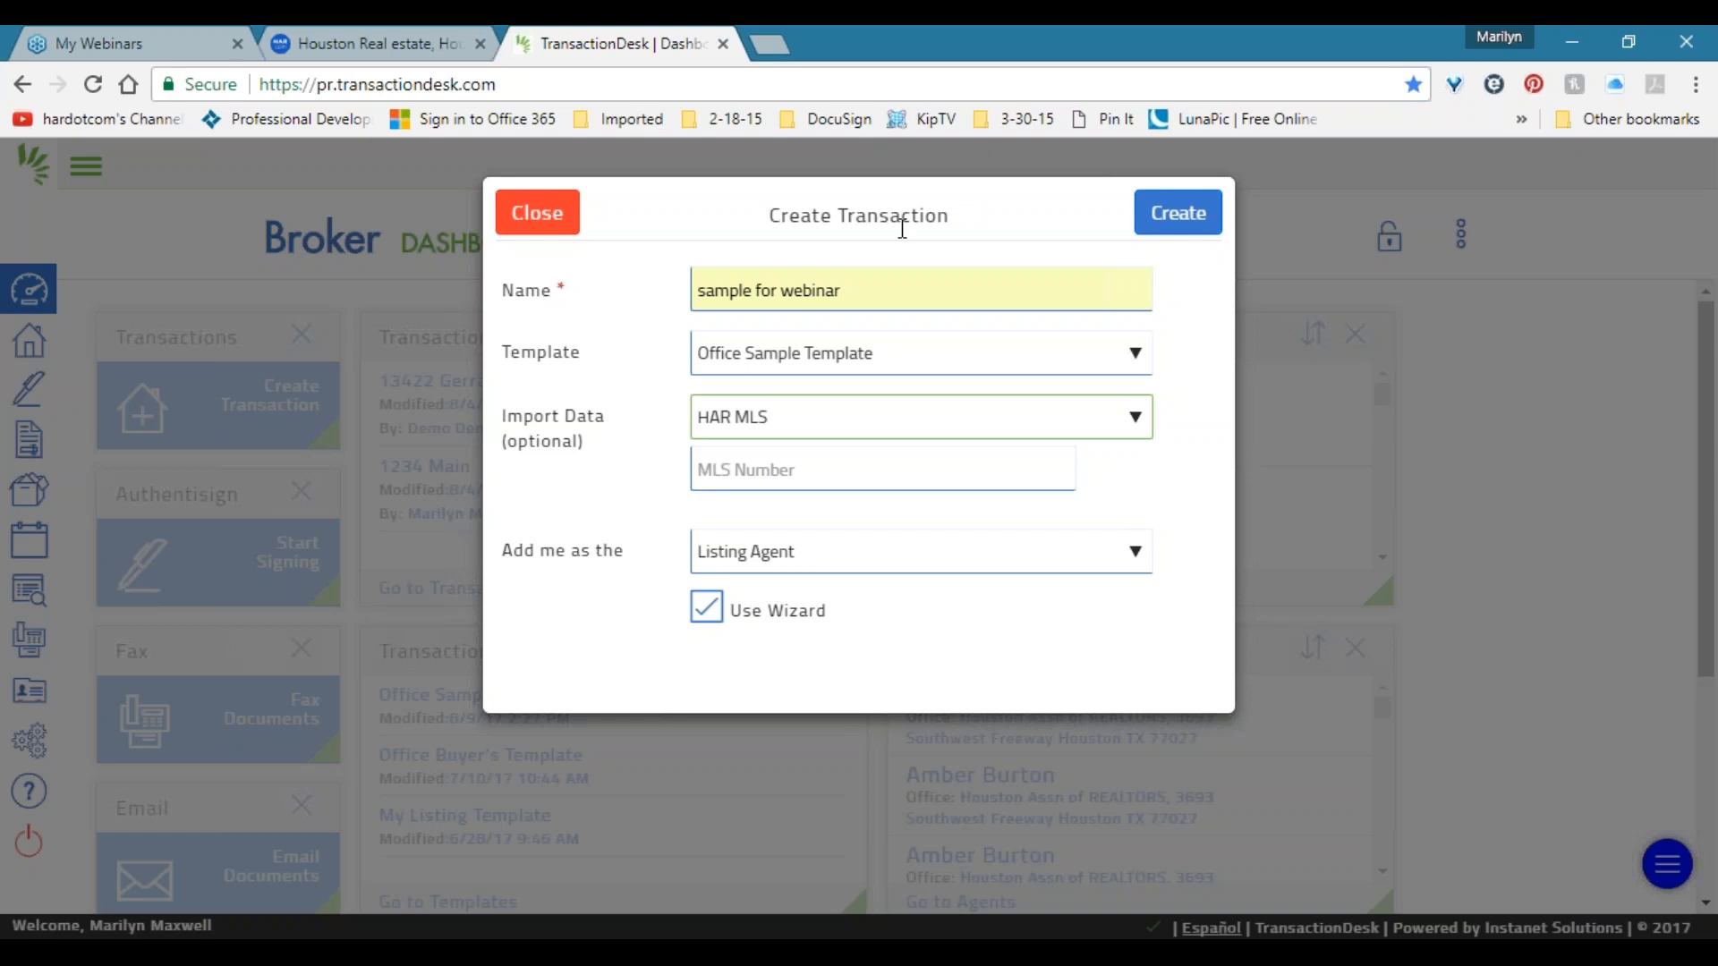
Choose Realist (HAR MLS) as the import data source.
click(805, 429)
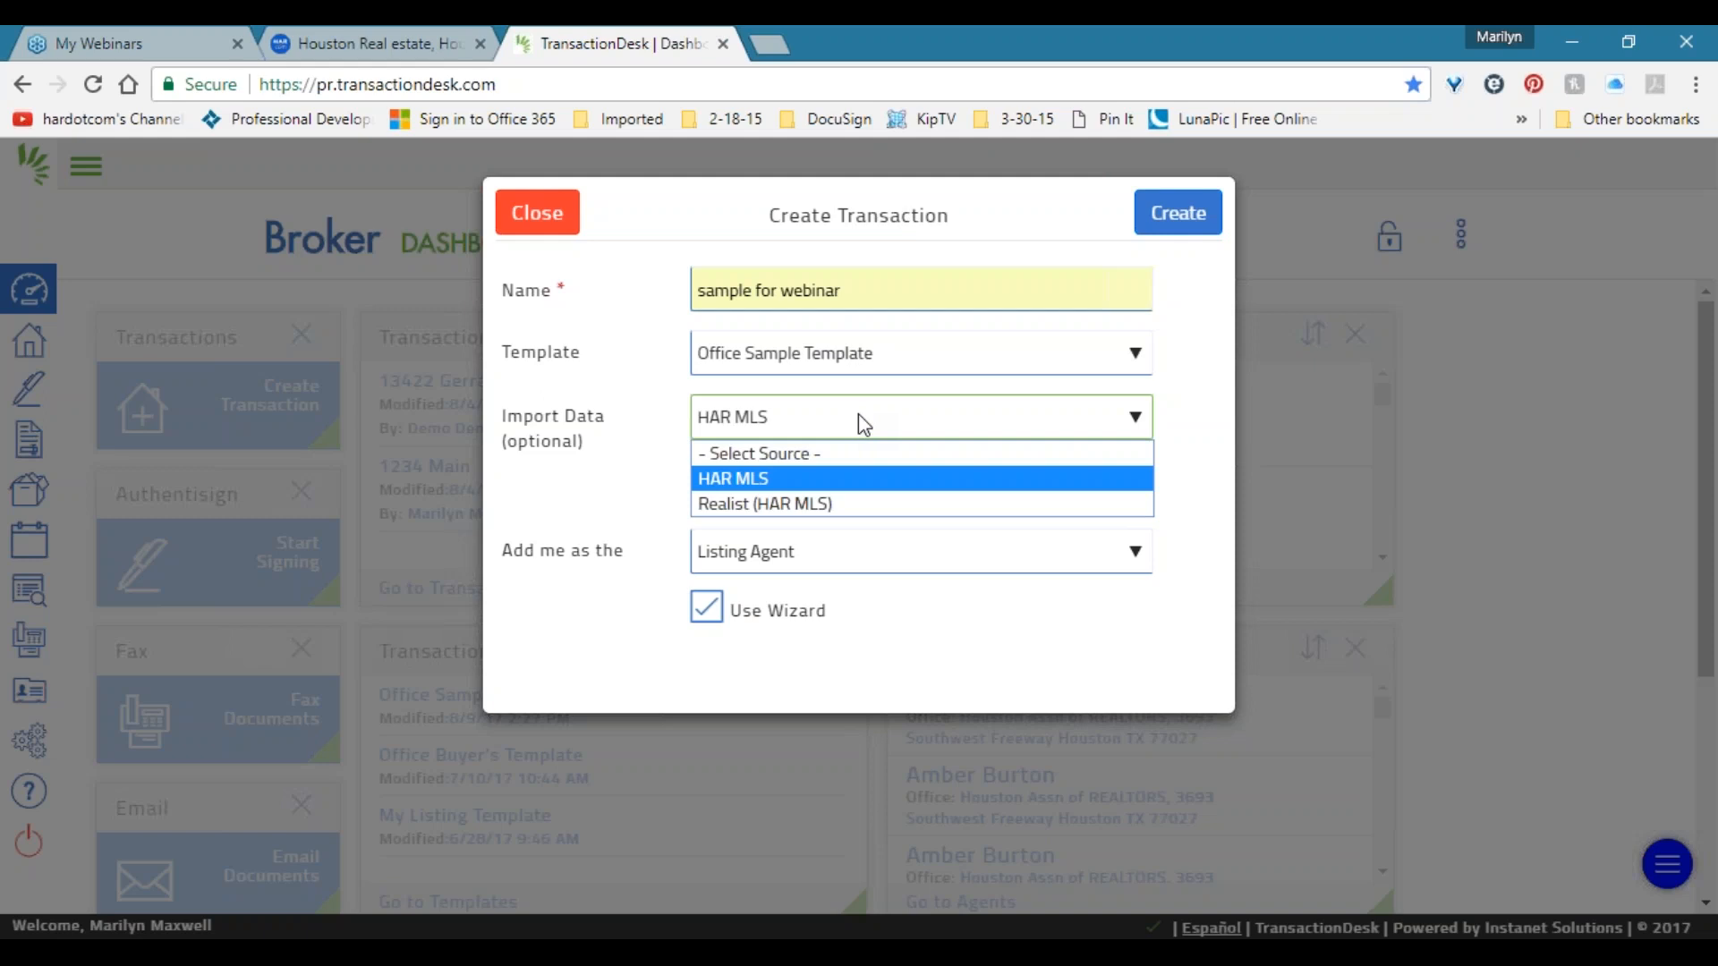
click(839, 505)
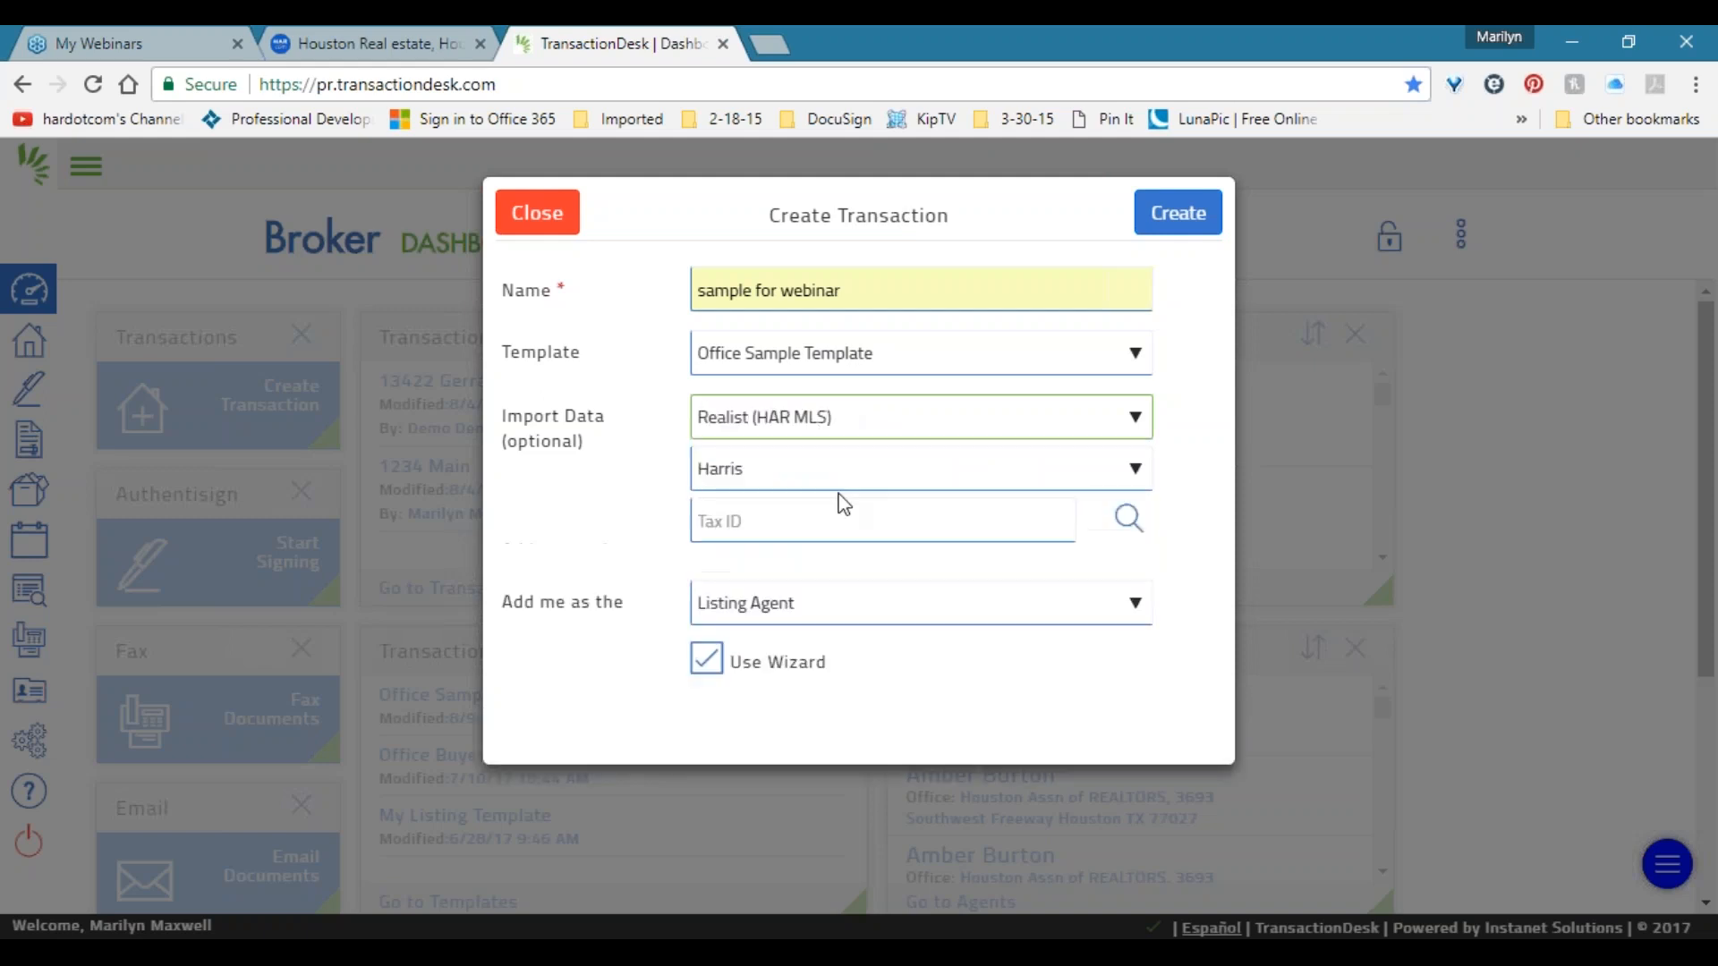
click(748, 475)
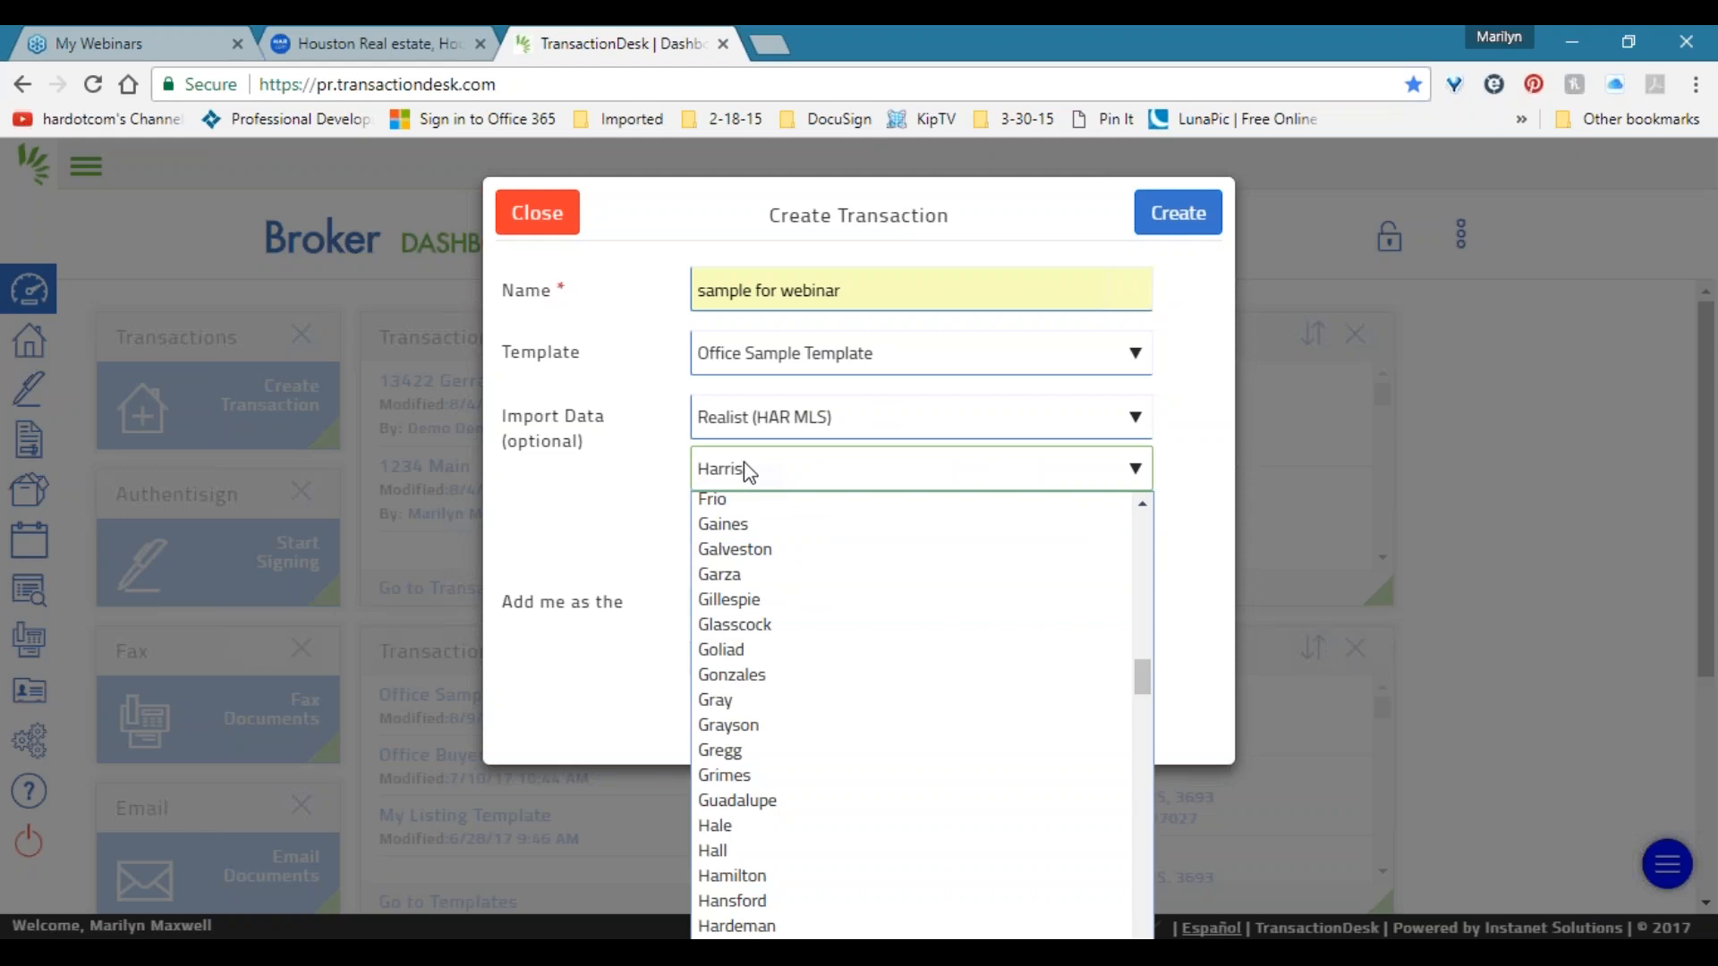
click(1014, 428)
click(1014, 427)
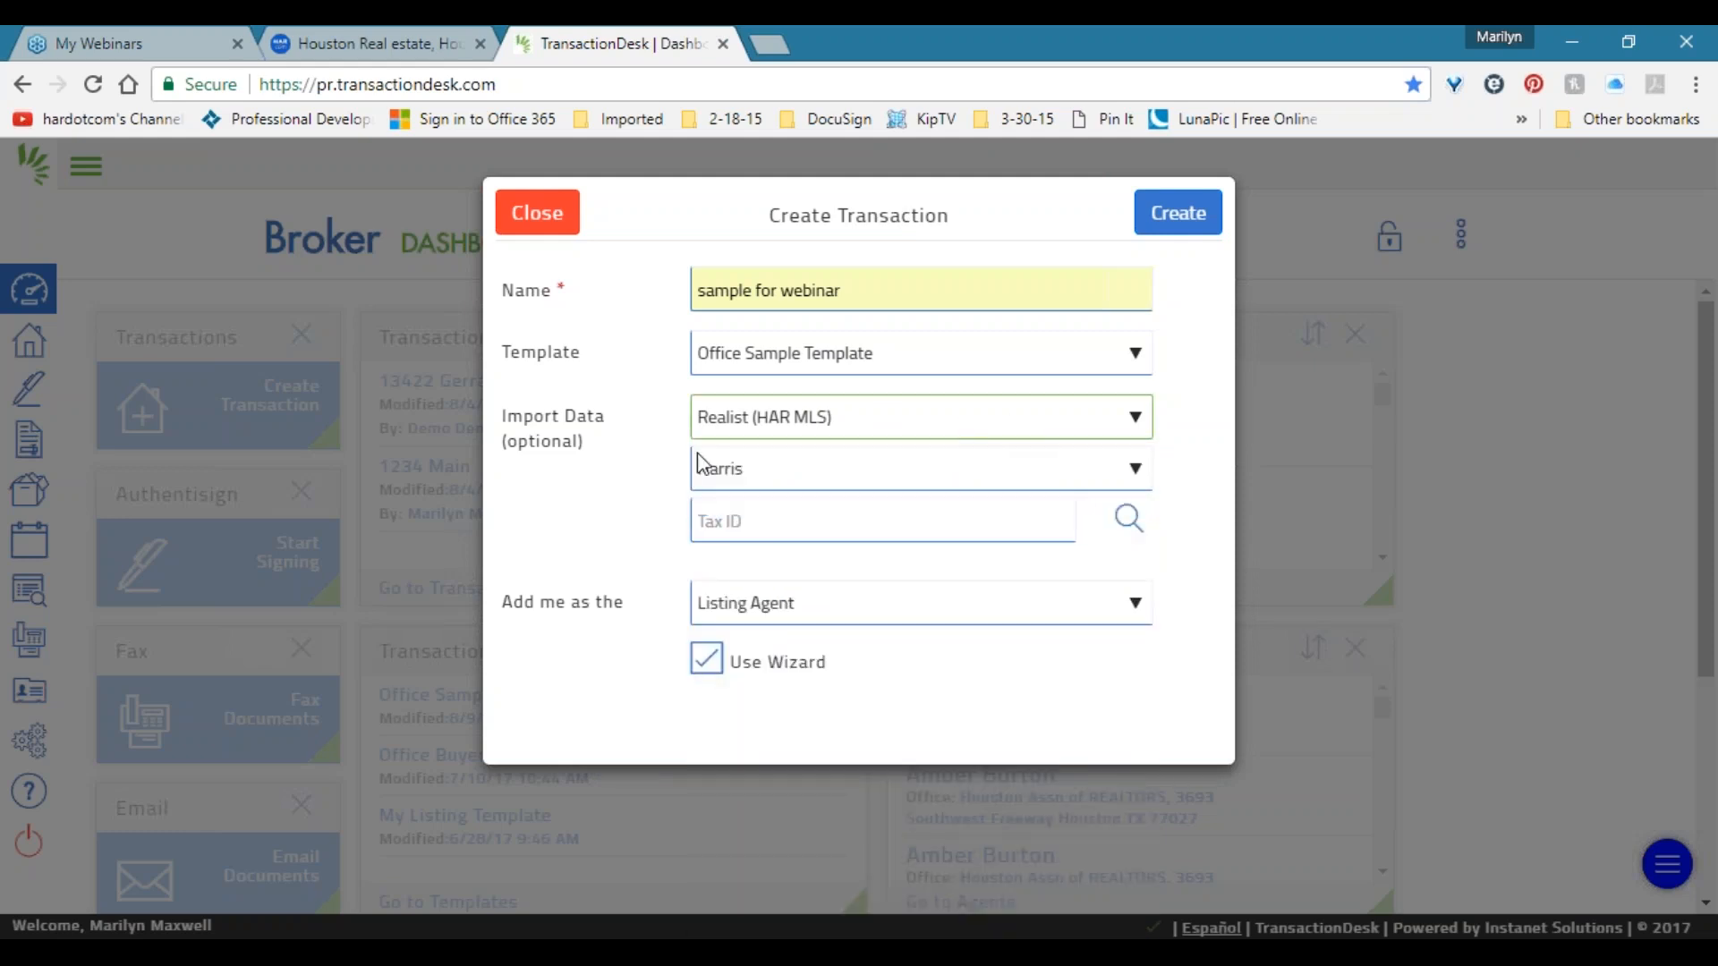
Set the county to Fort Bend.
click(830, 463)
click(832, 469)
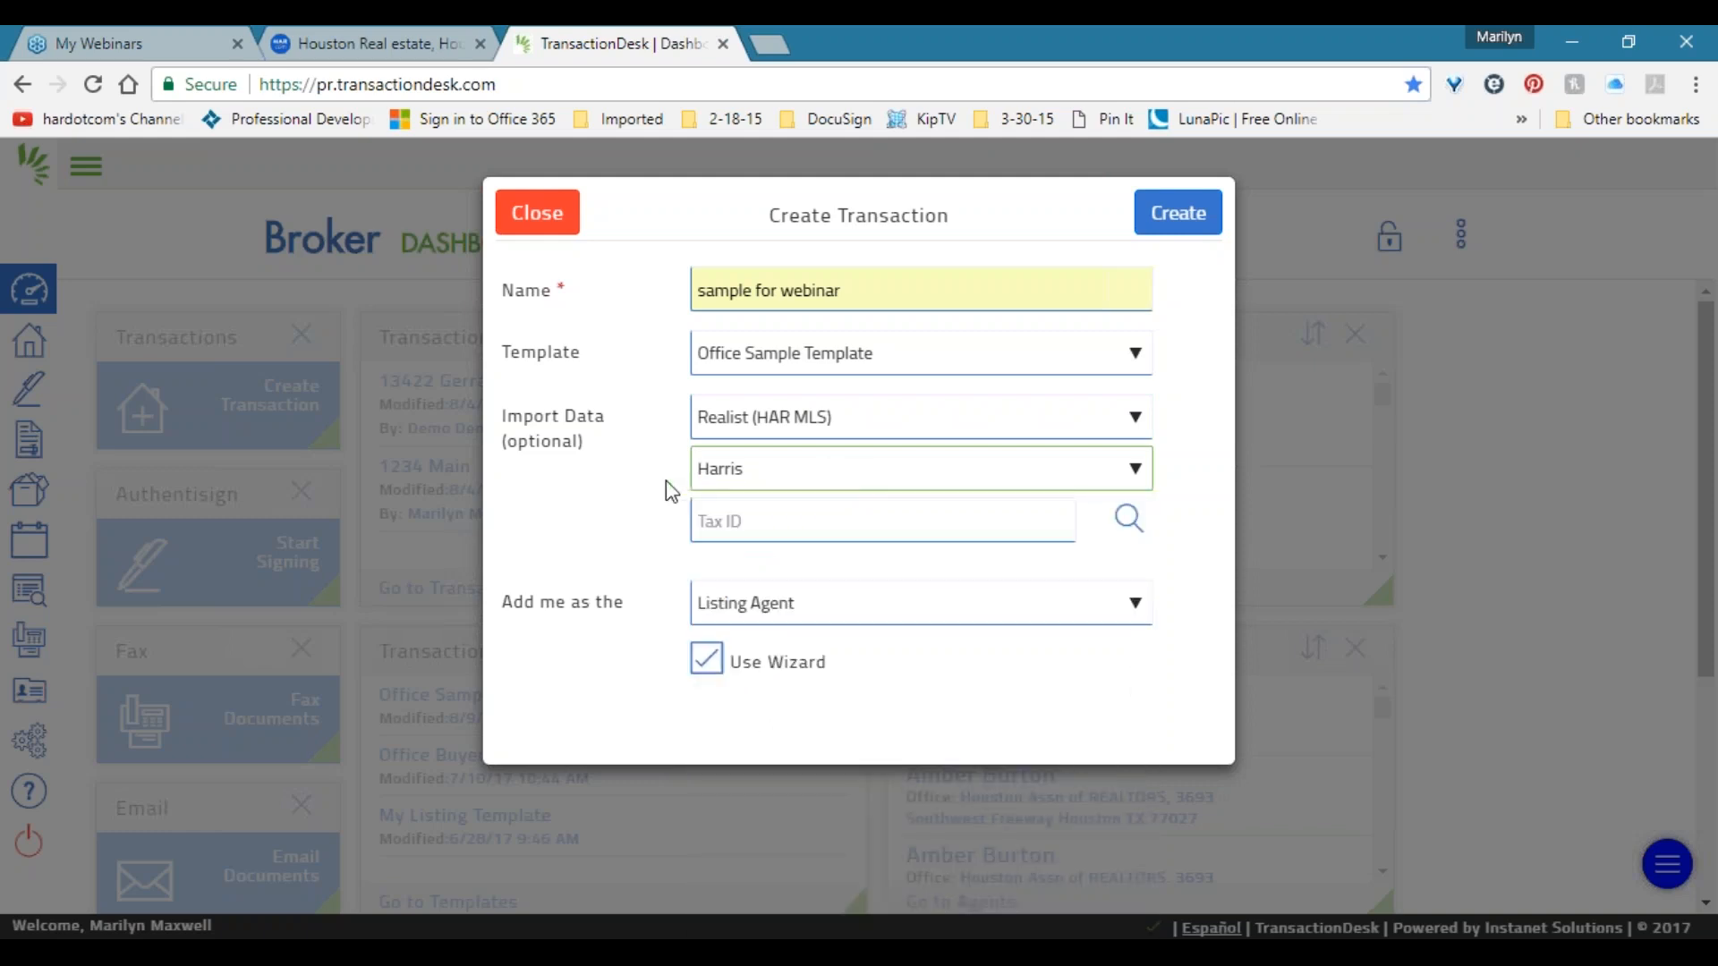
click(720, 467)
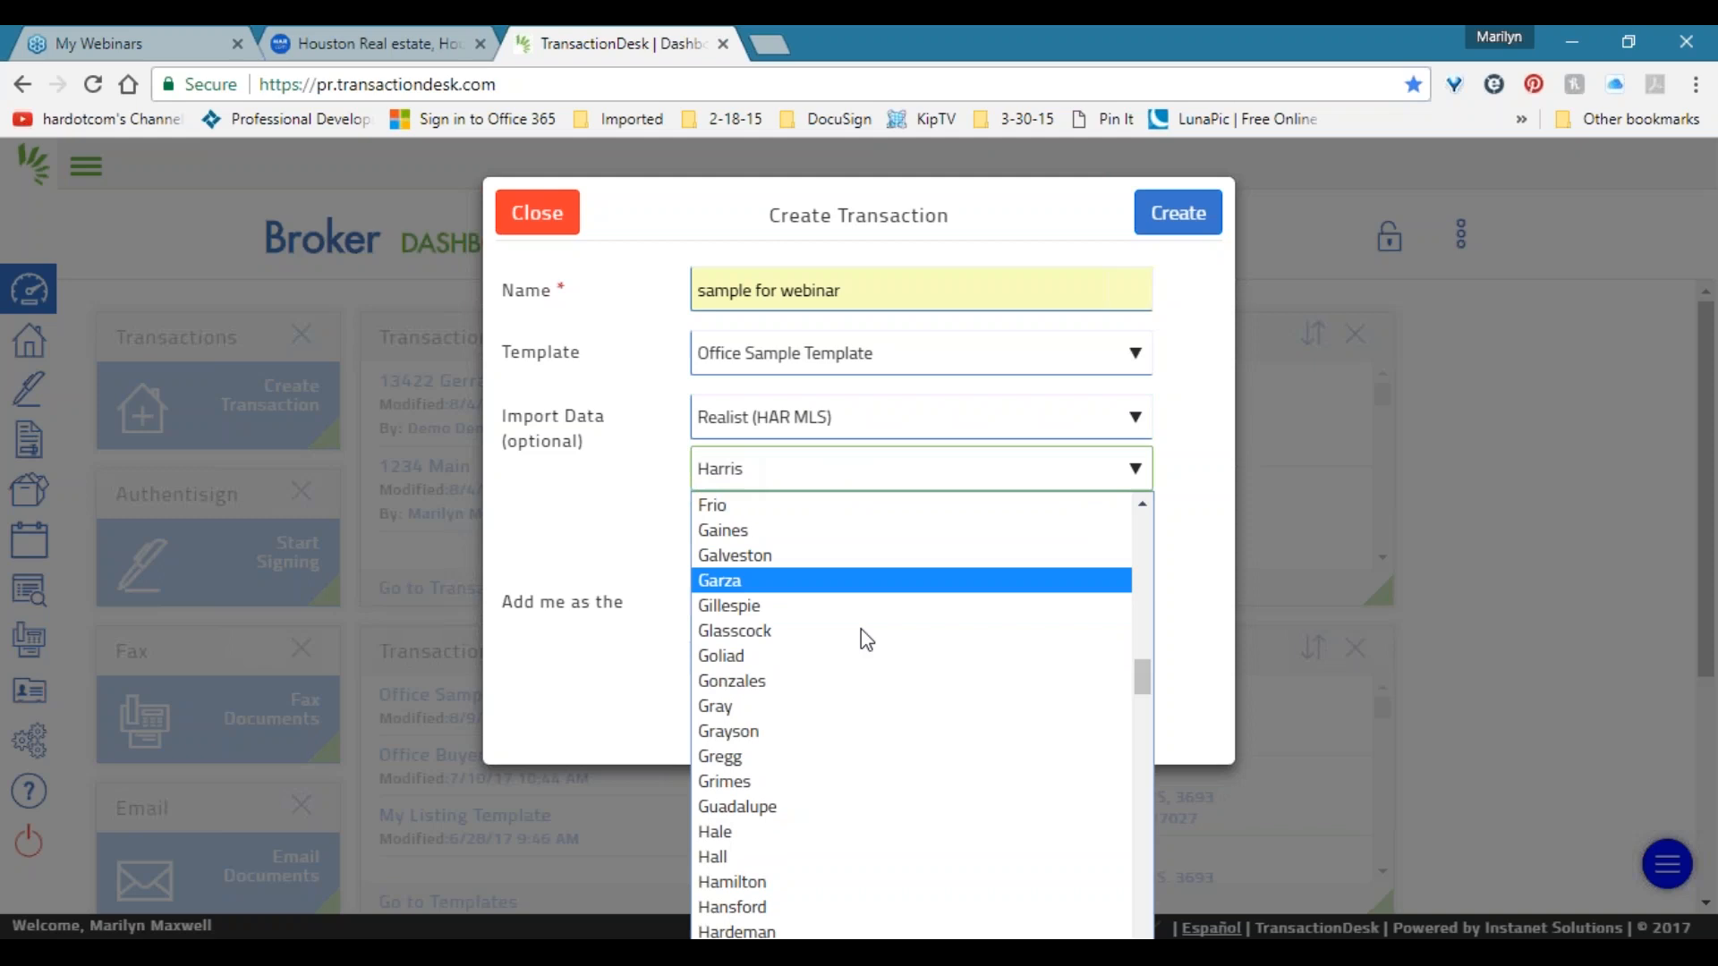
scroll(895, 653, down, 10)
scroll(909, 651, up, 12)
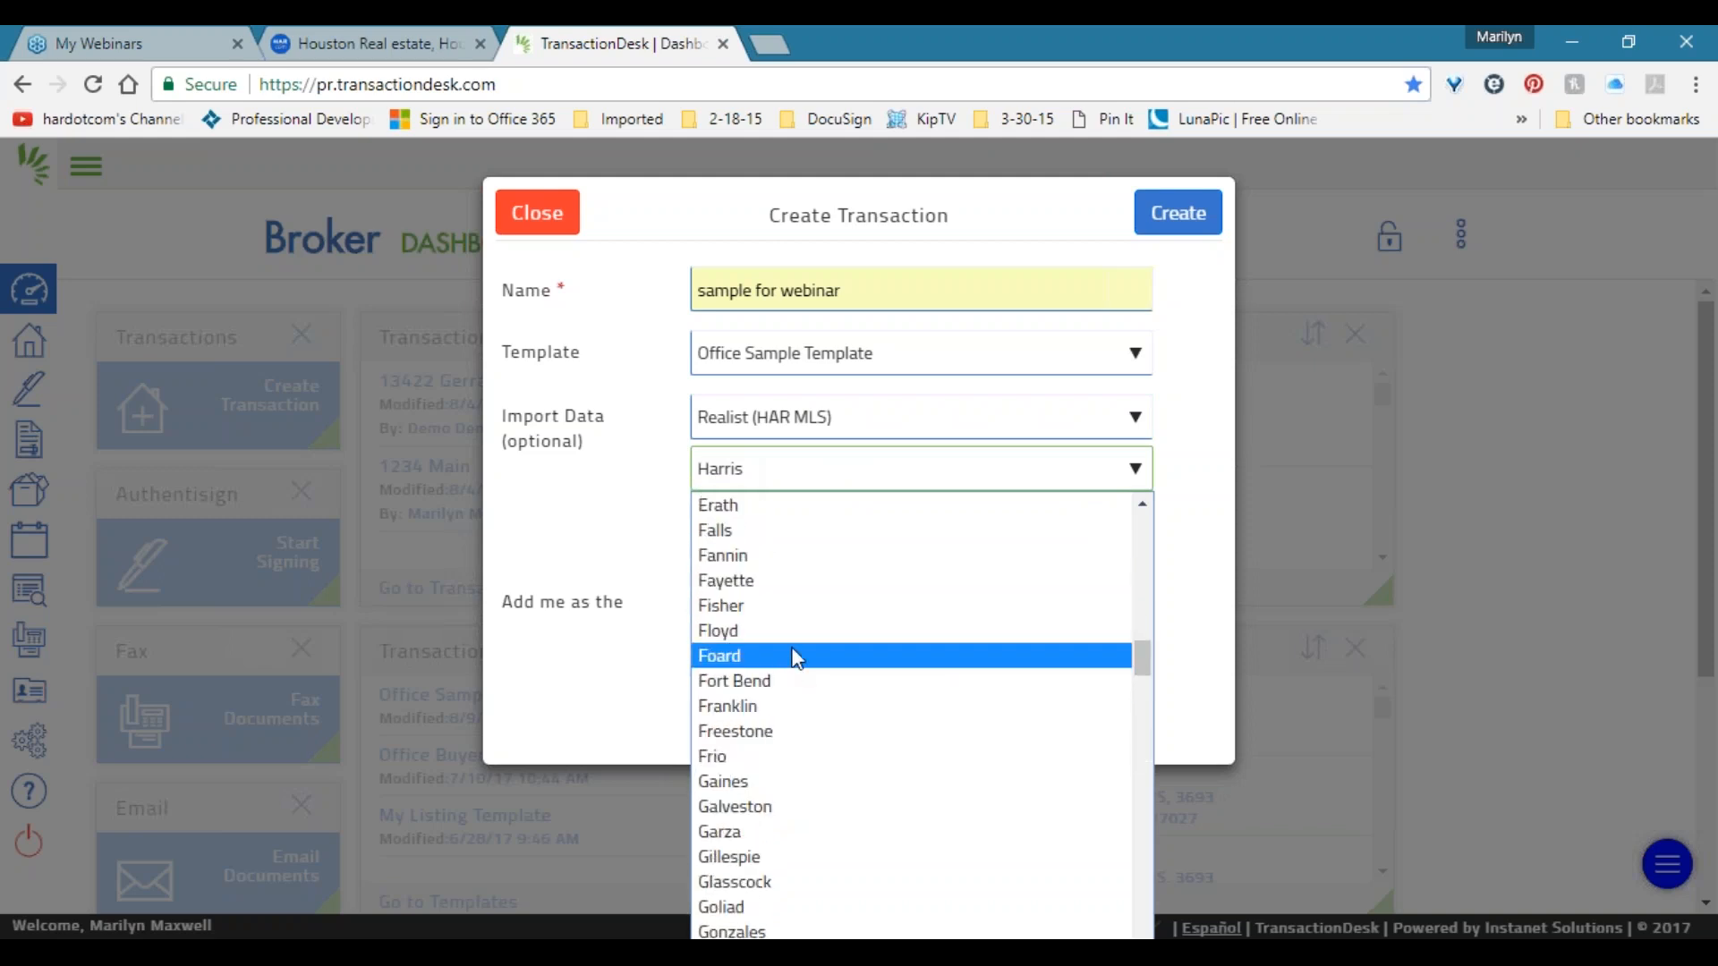
click(841, 512)
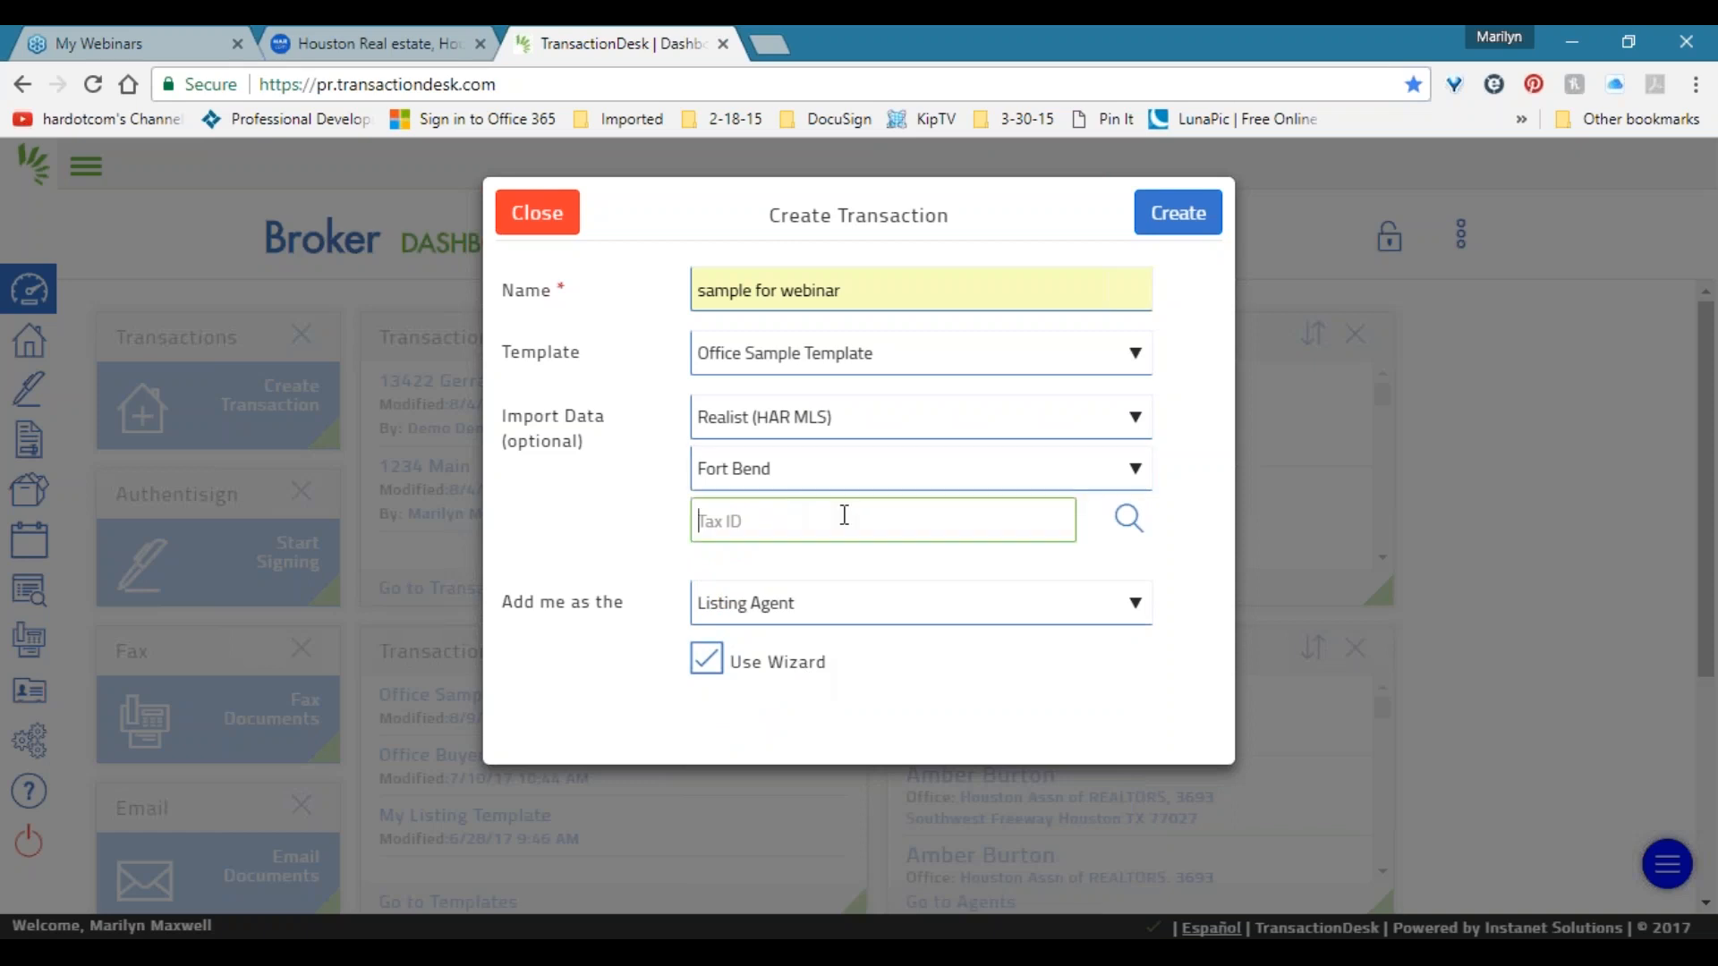
click(1130, 531)
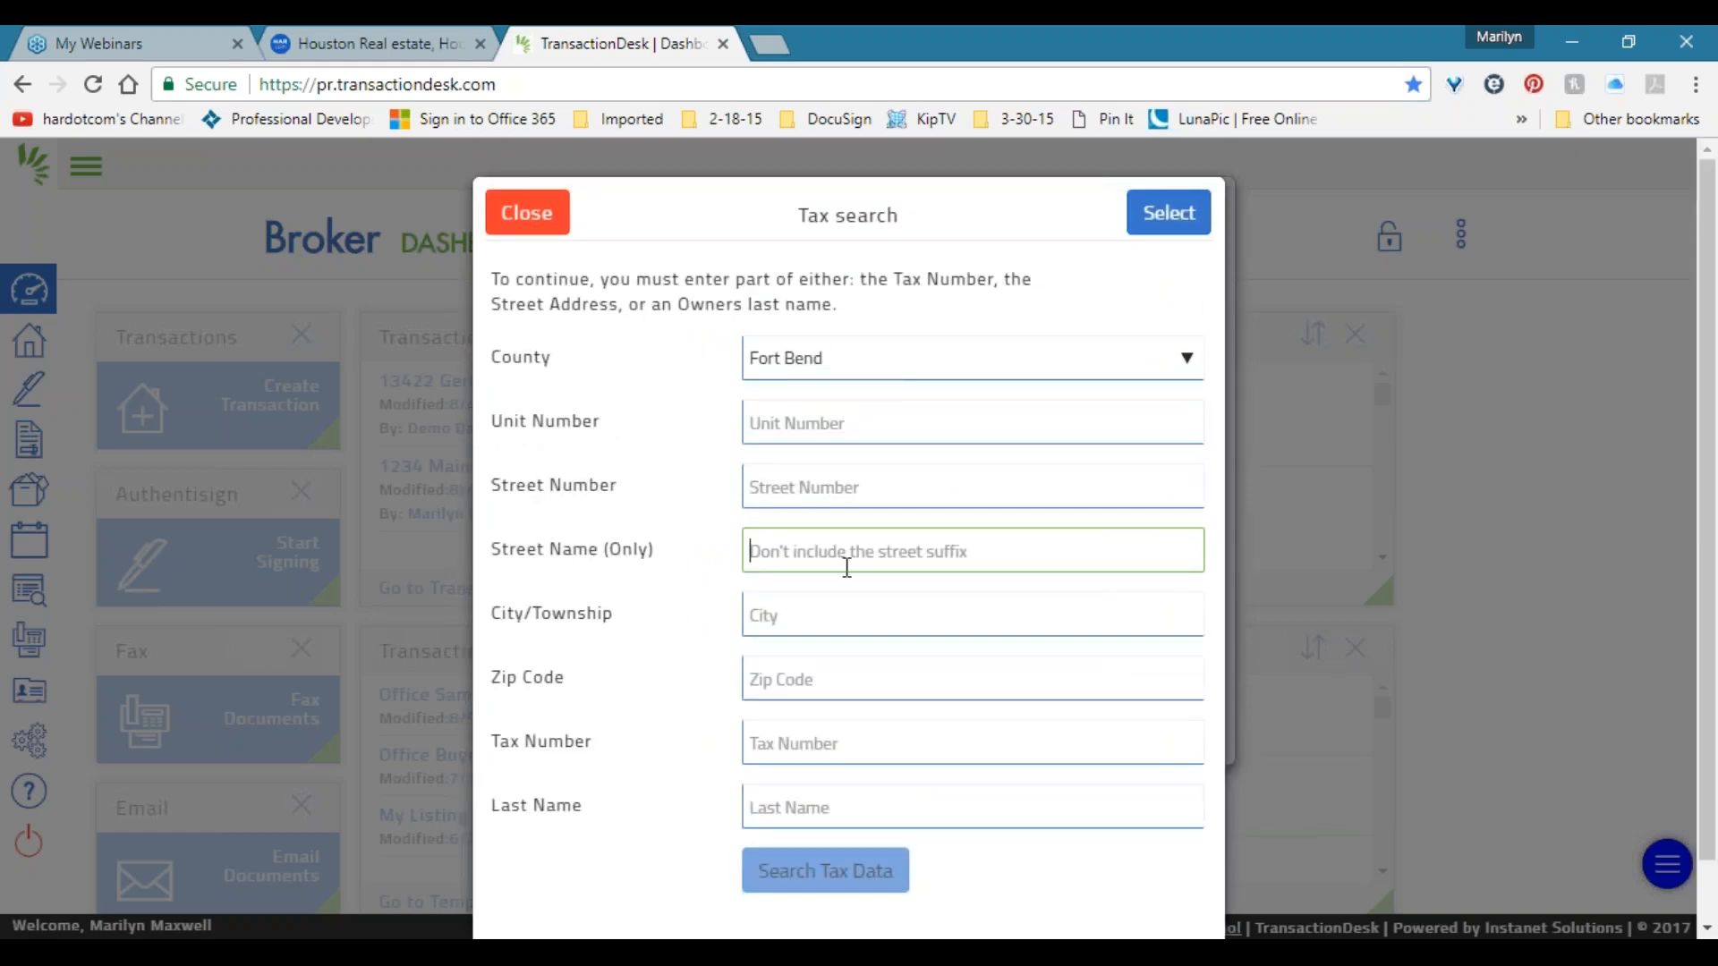
click(808, 480)
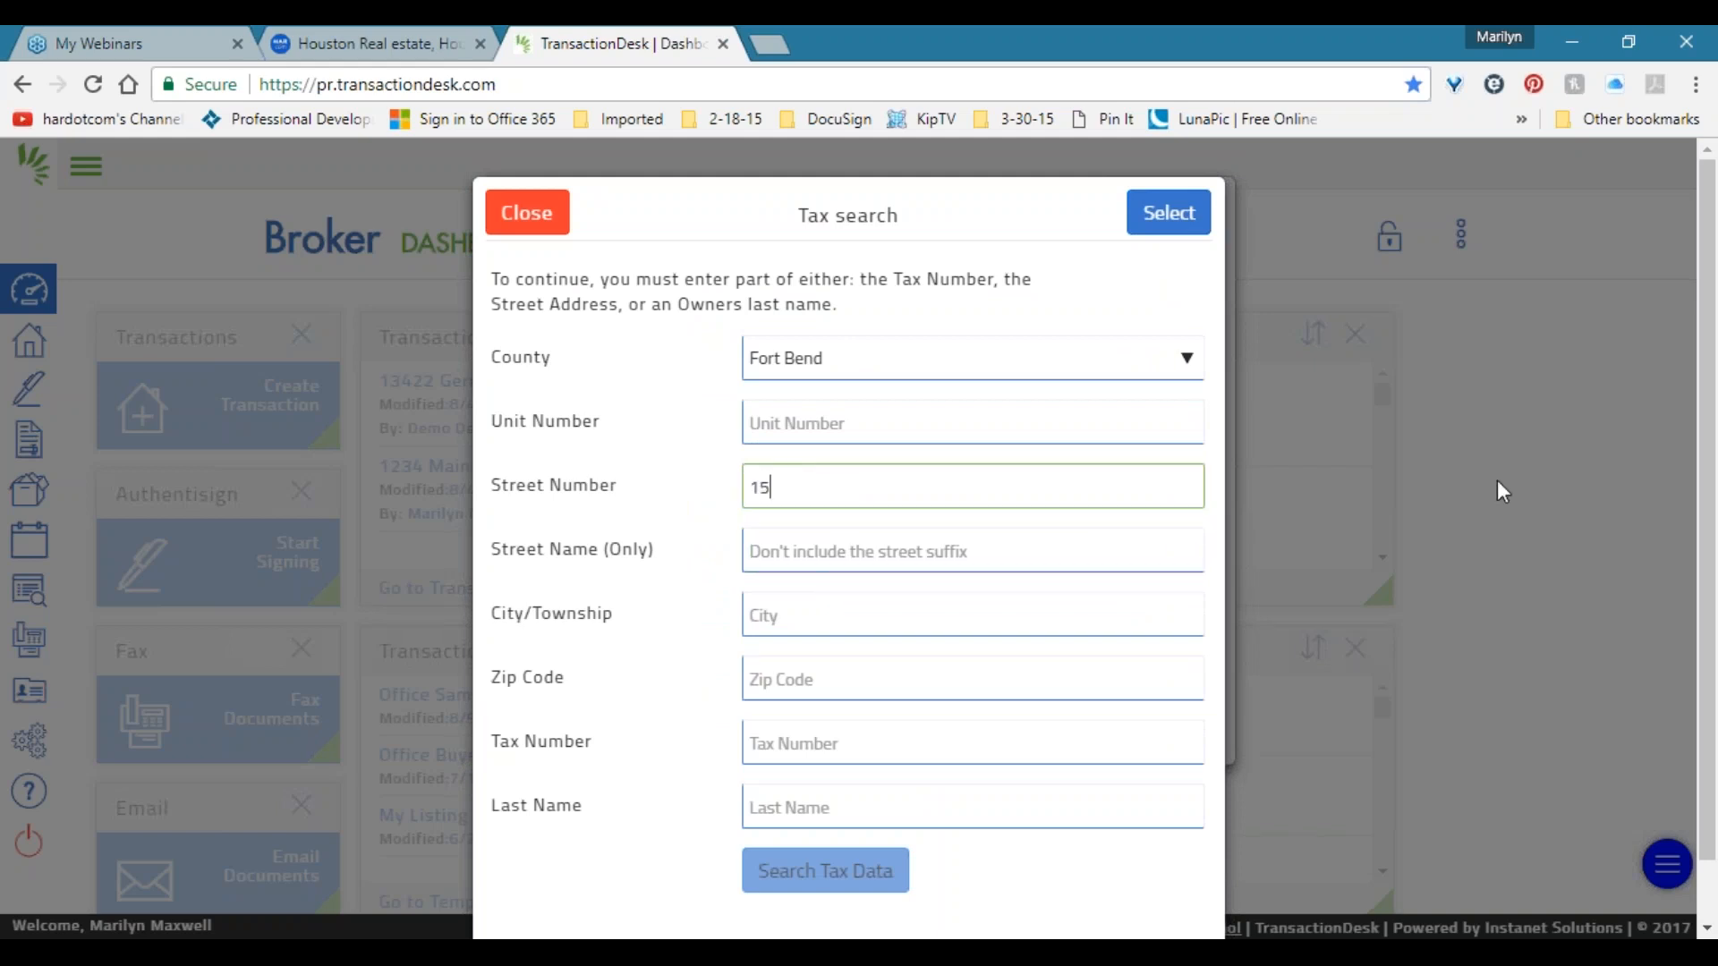
key(Tab)
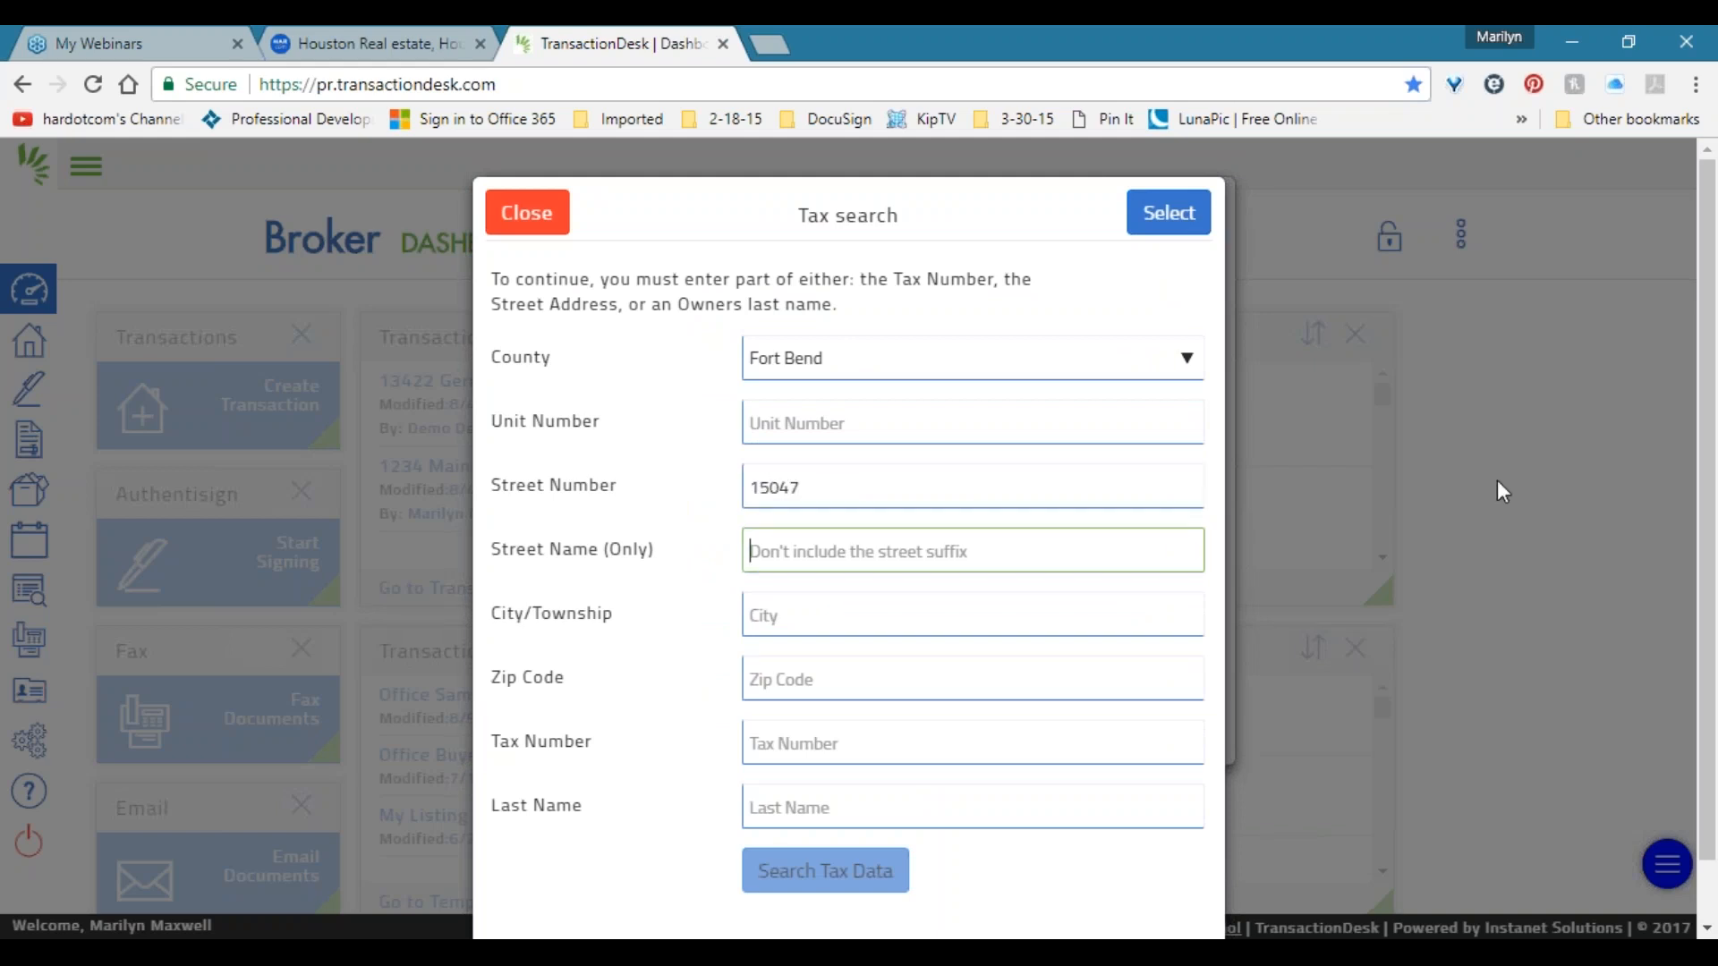
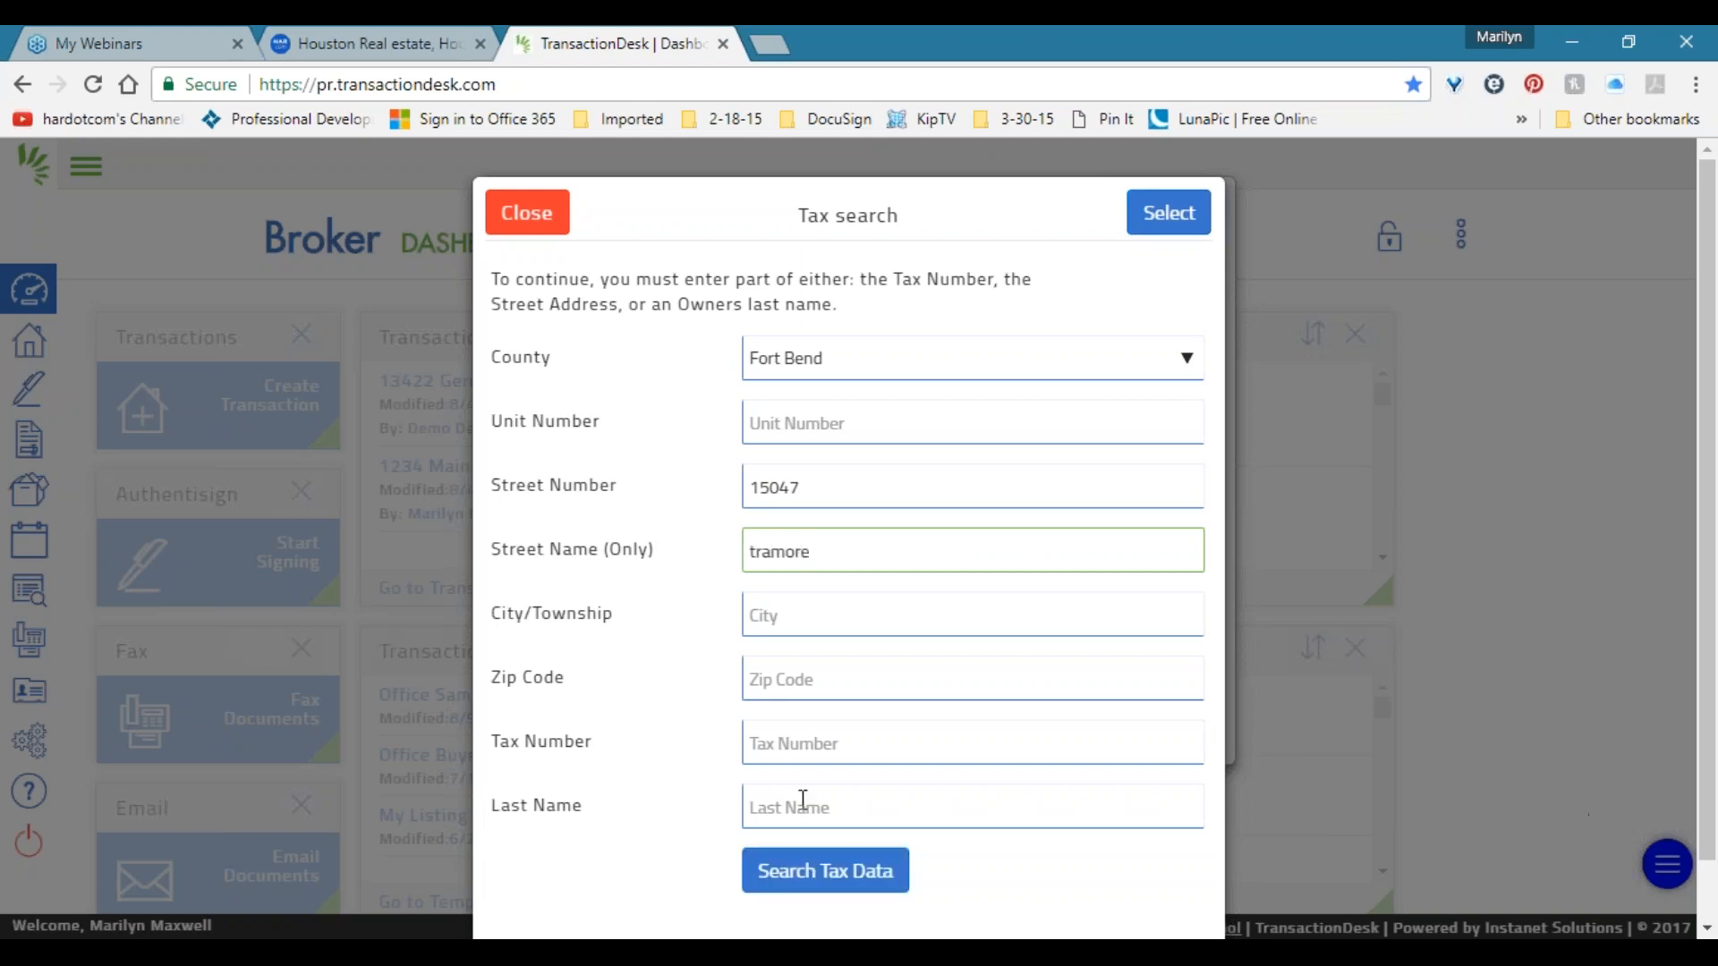
click(836, 871)
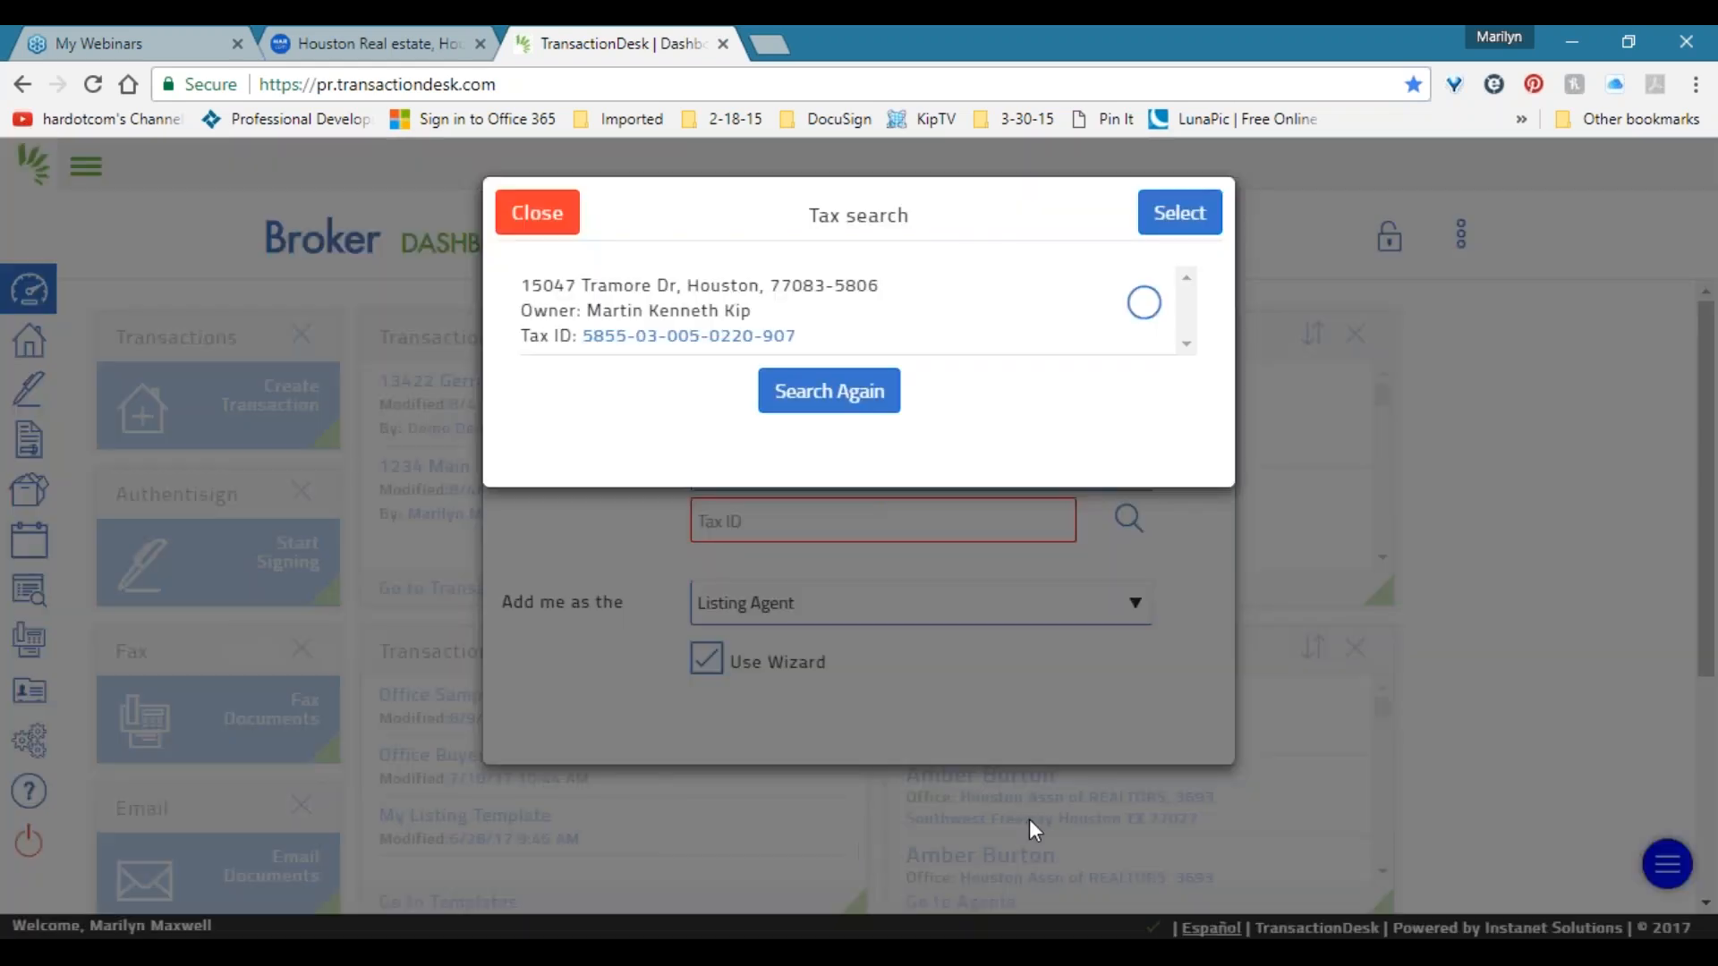
click(1145, 308)
click(1197, 228)
double_click(925, 512)
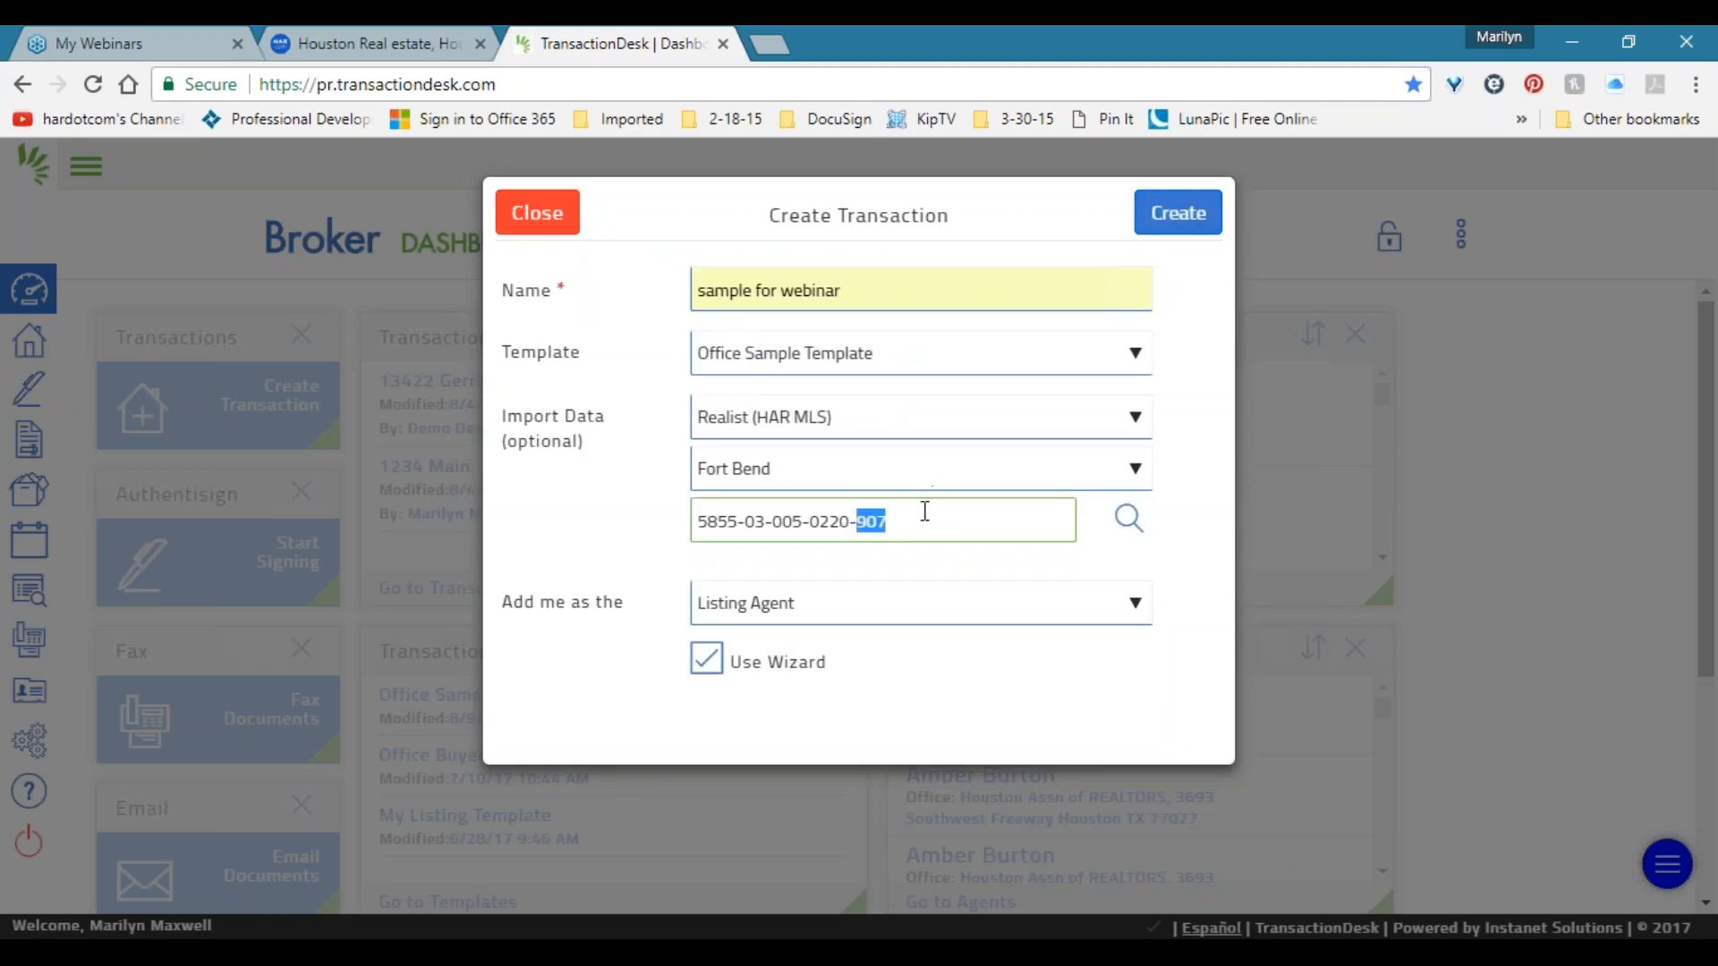
click(1639, 347)
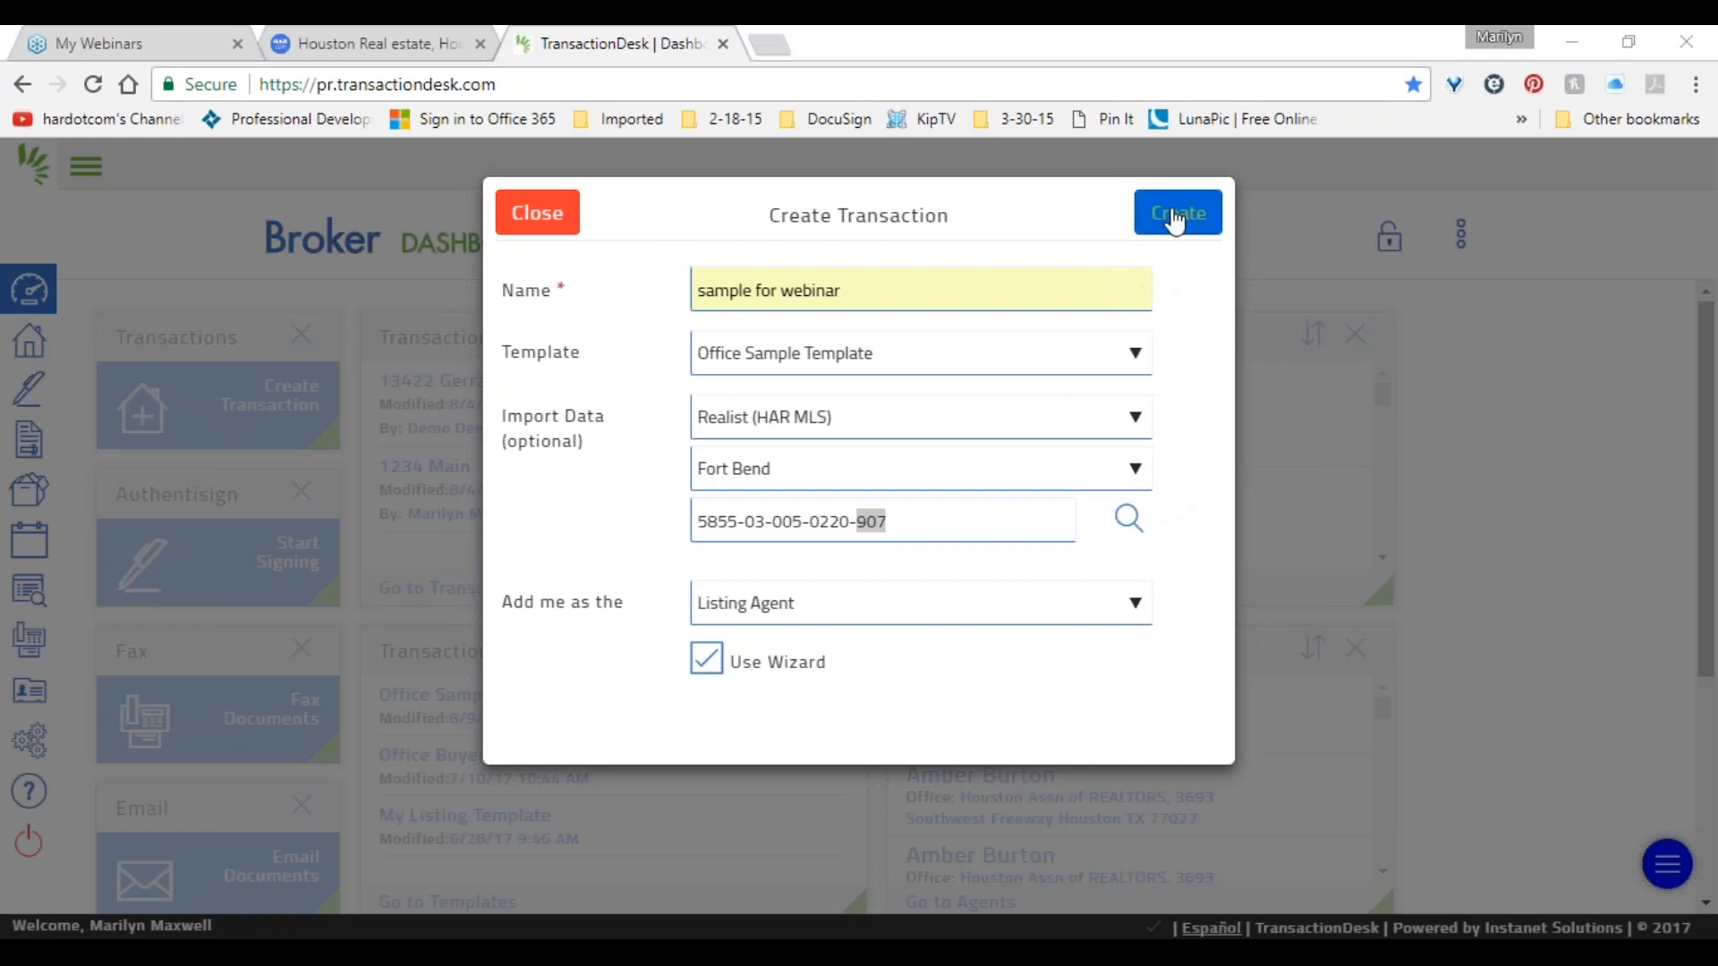
click(861, 614)
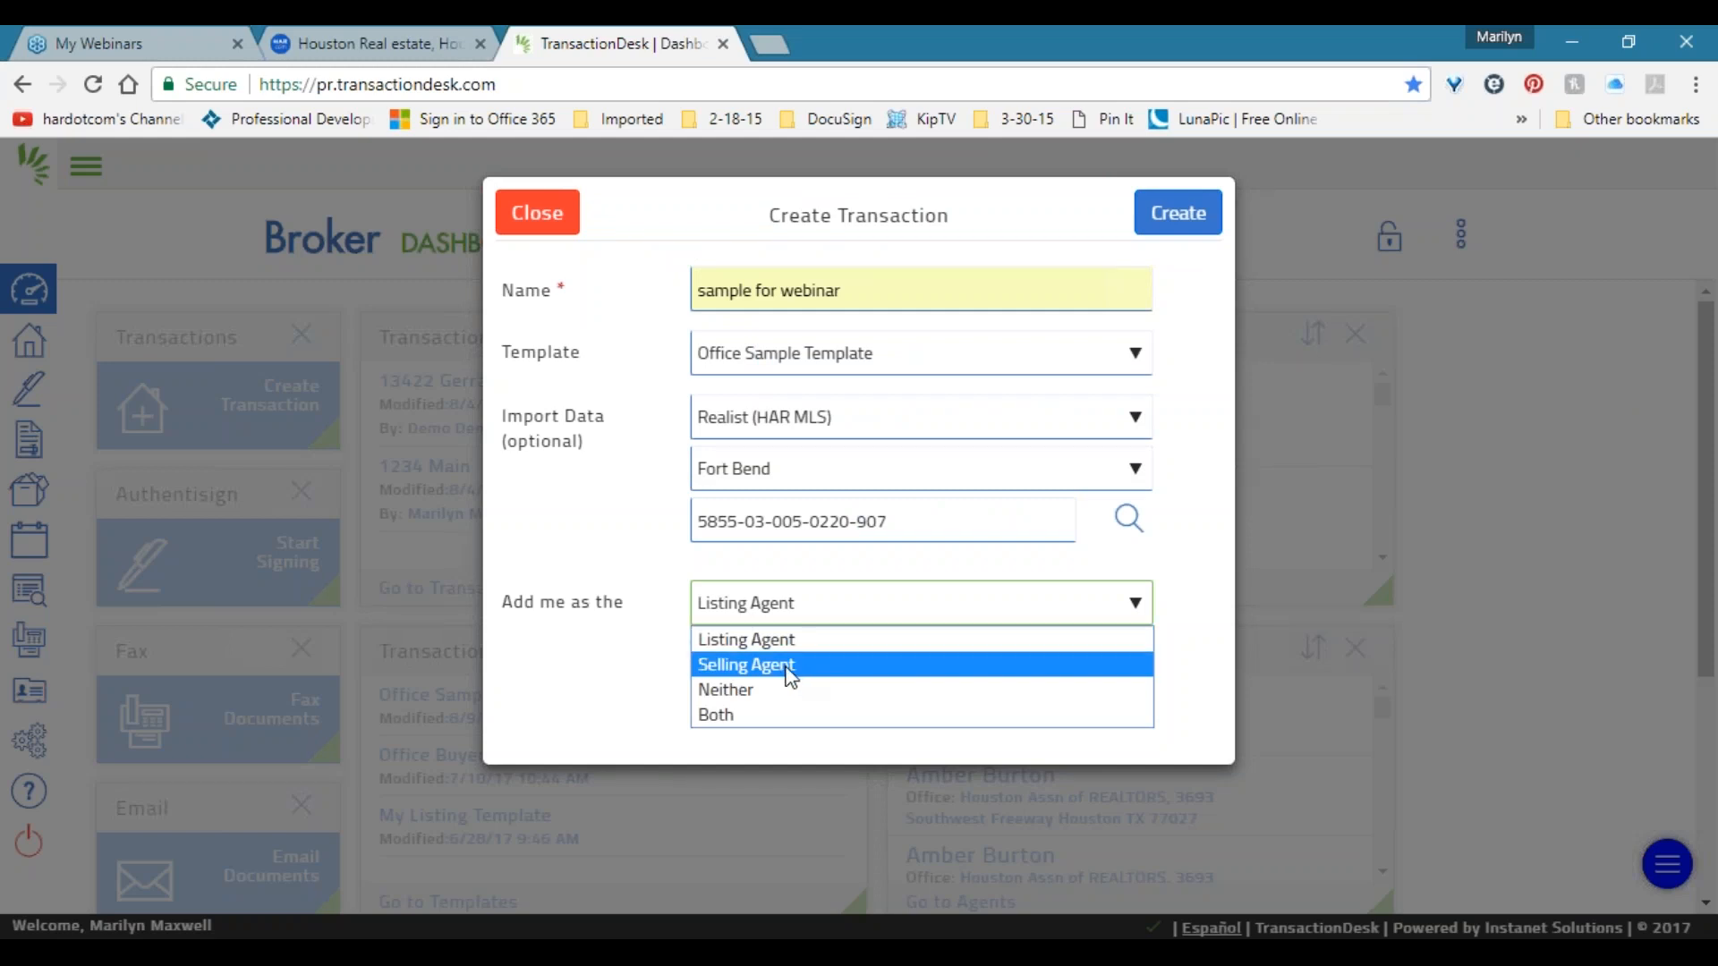
click(604, 684)
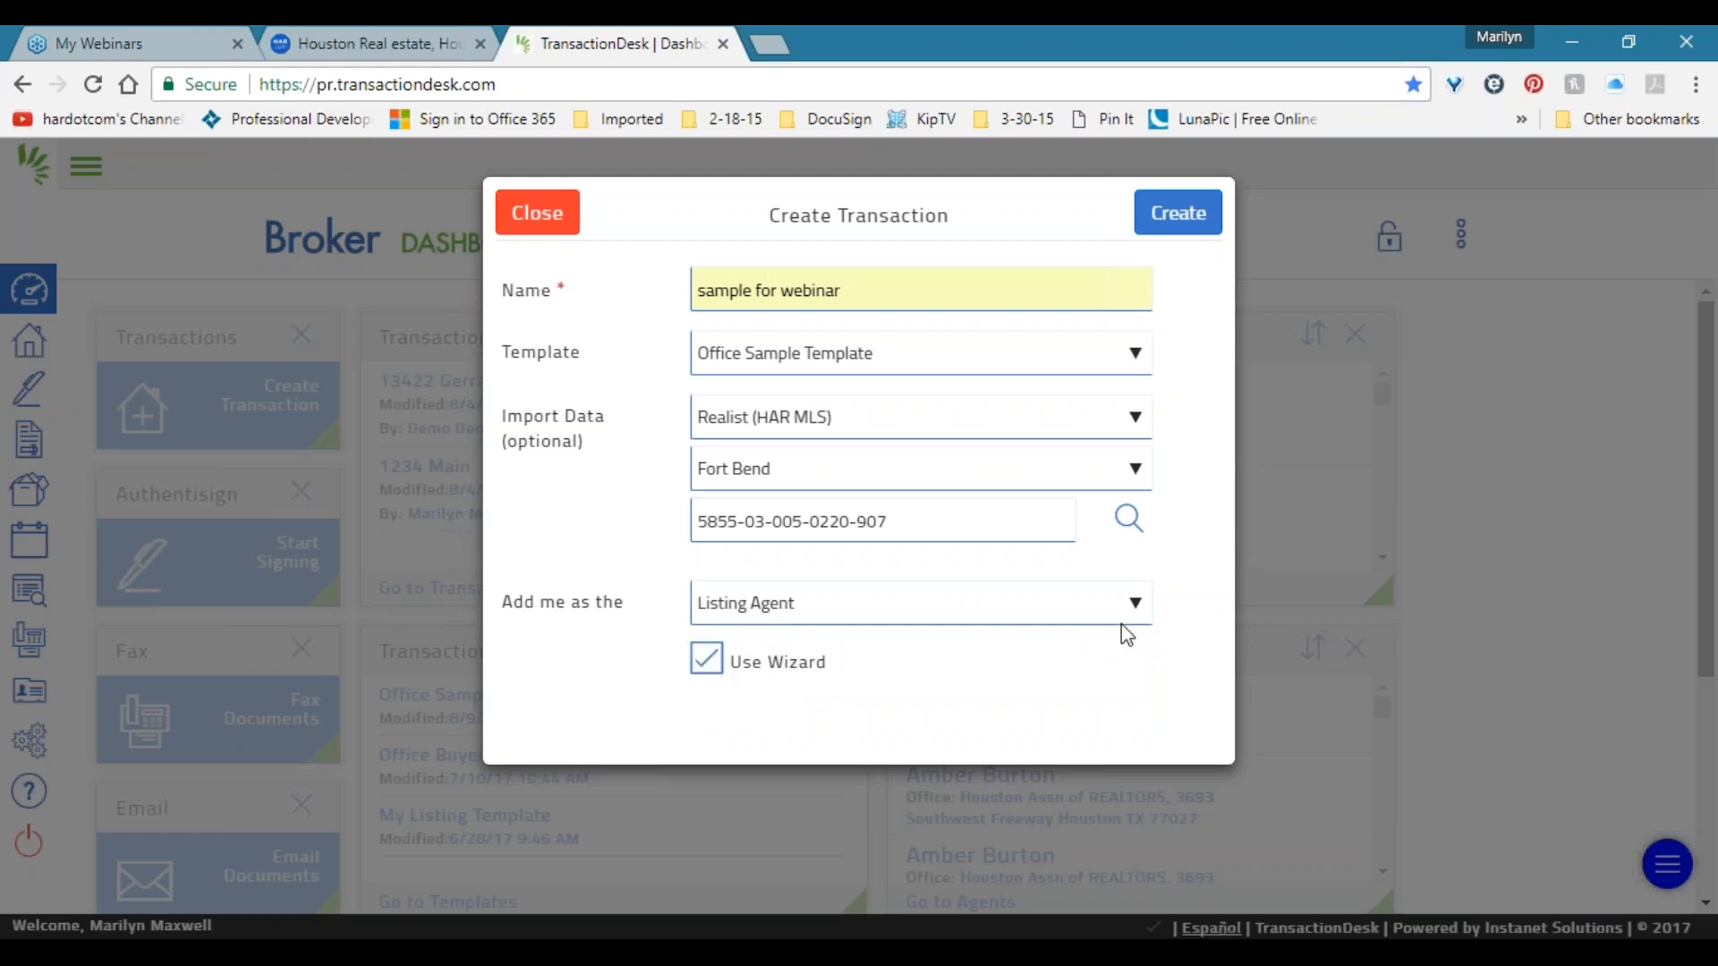
click(1176, 220)
Create the transaction and review its imported street number, street name and school district.
click(1179, 218)
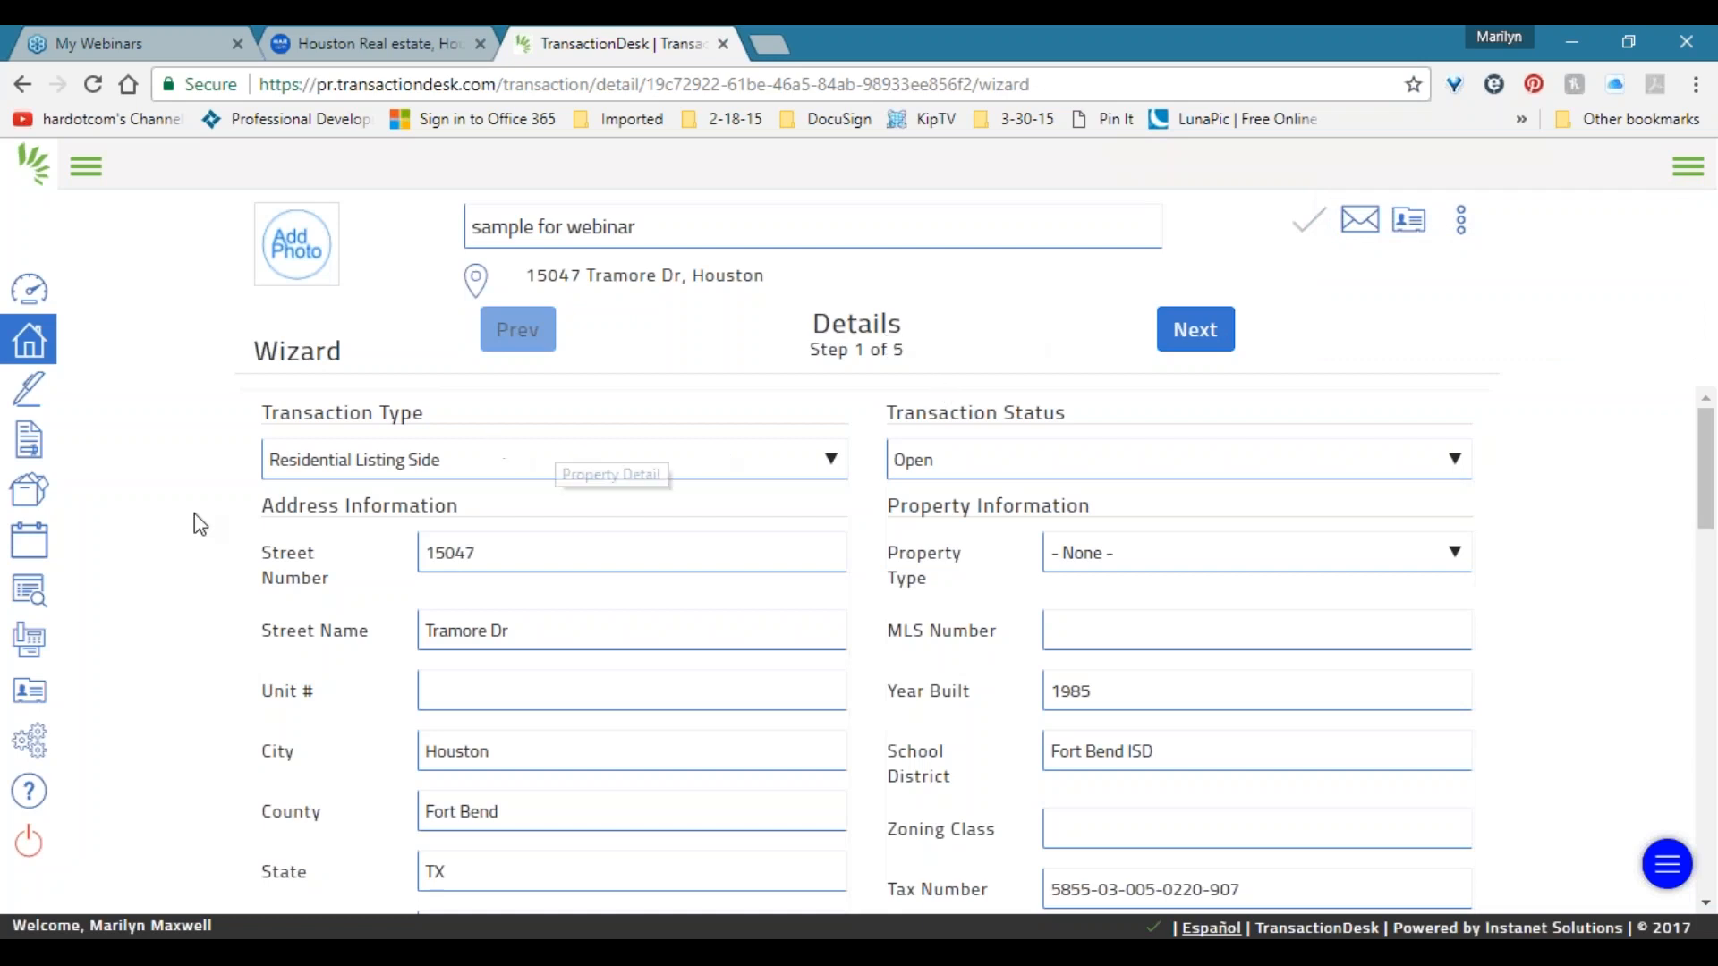
double_click(471, 551)
triple_click(525, 636)
double_click(1105, 752)
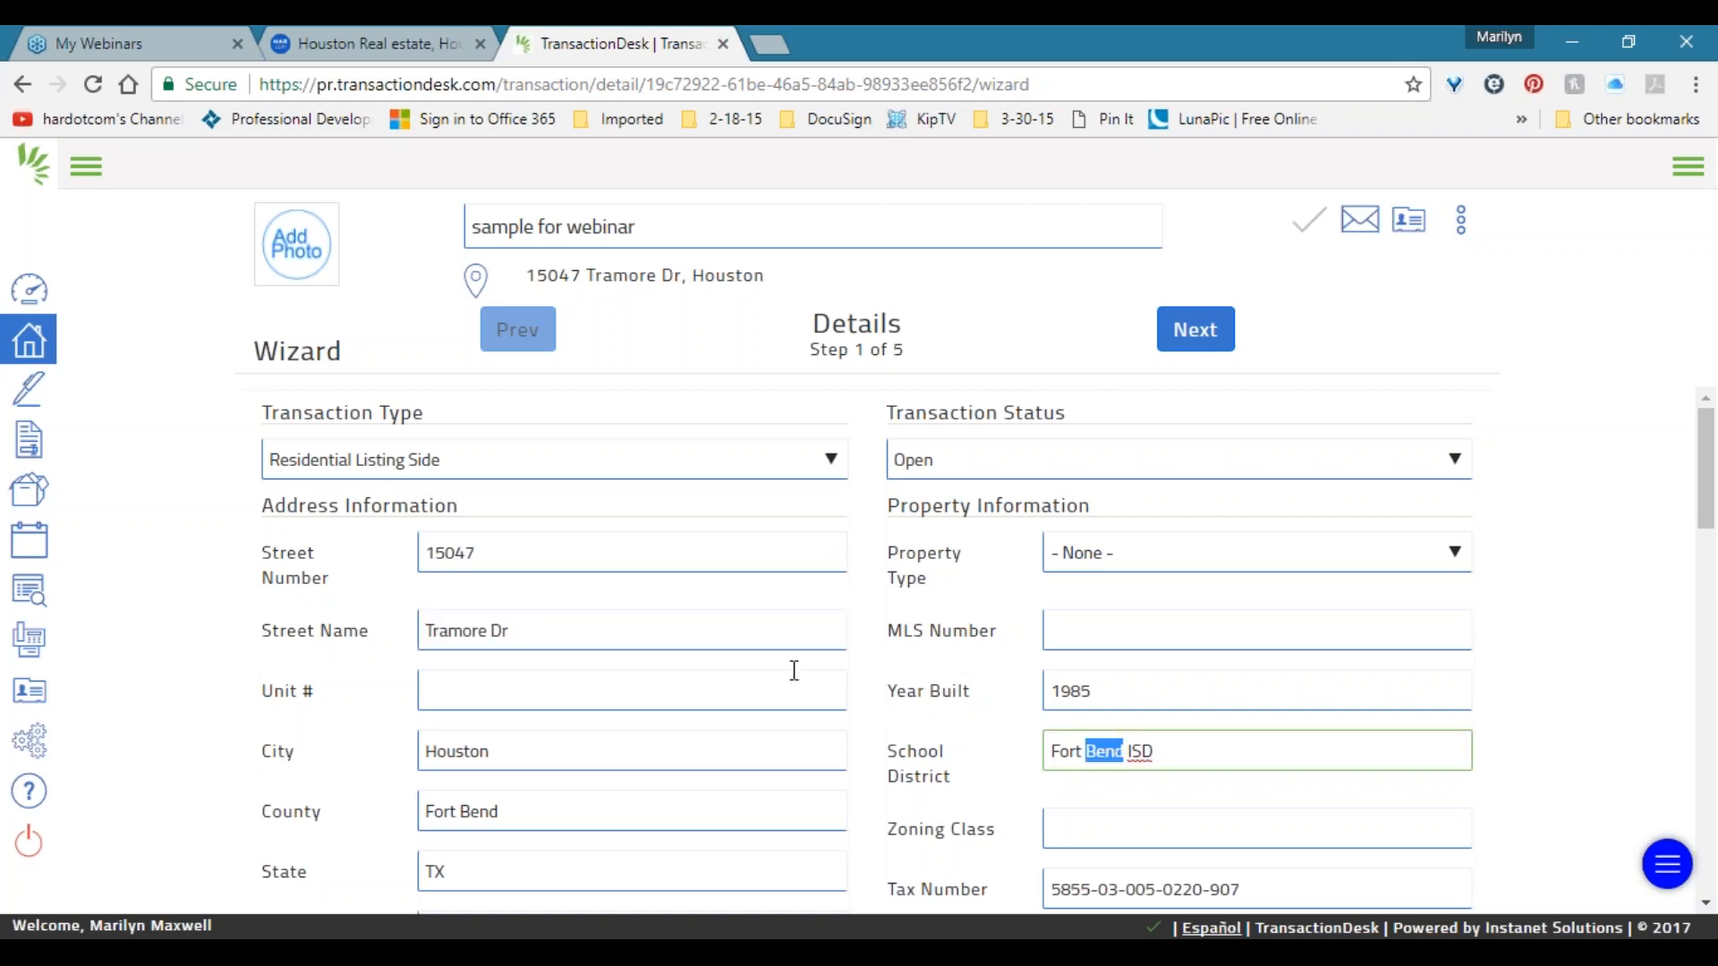
scroll(779, 667, down, 2)
scroll(761, 661, up, 2)
click(1558, 118)
Look through the Transaction Status options, keeping the status Open.
click(1457, 460)
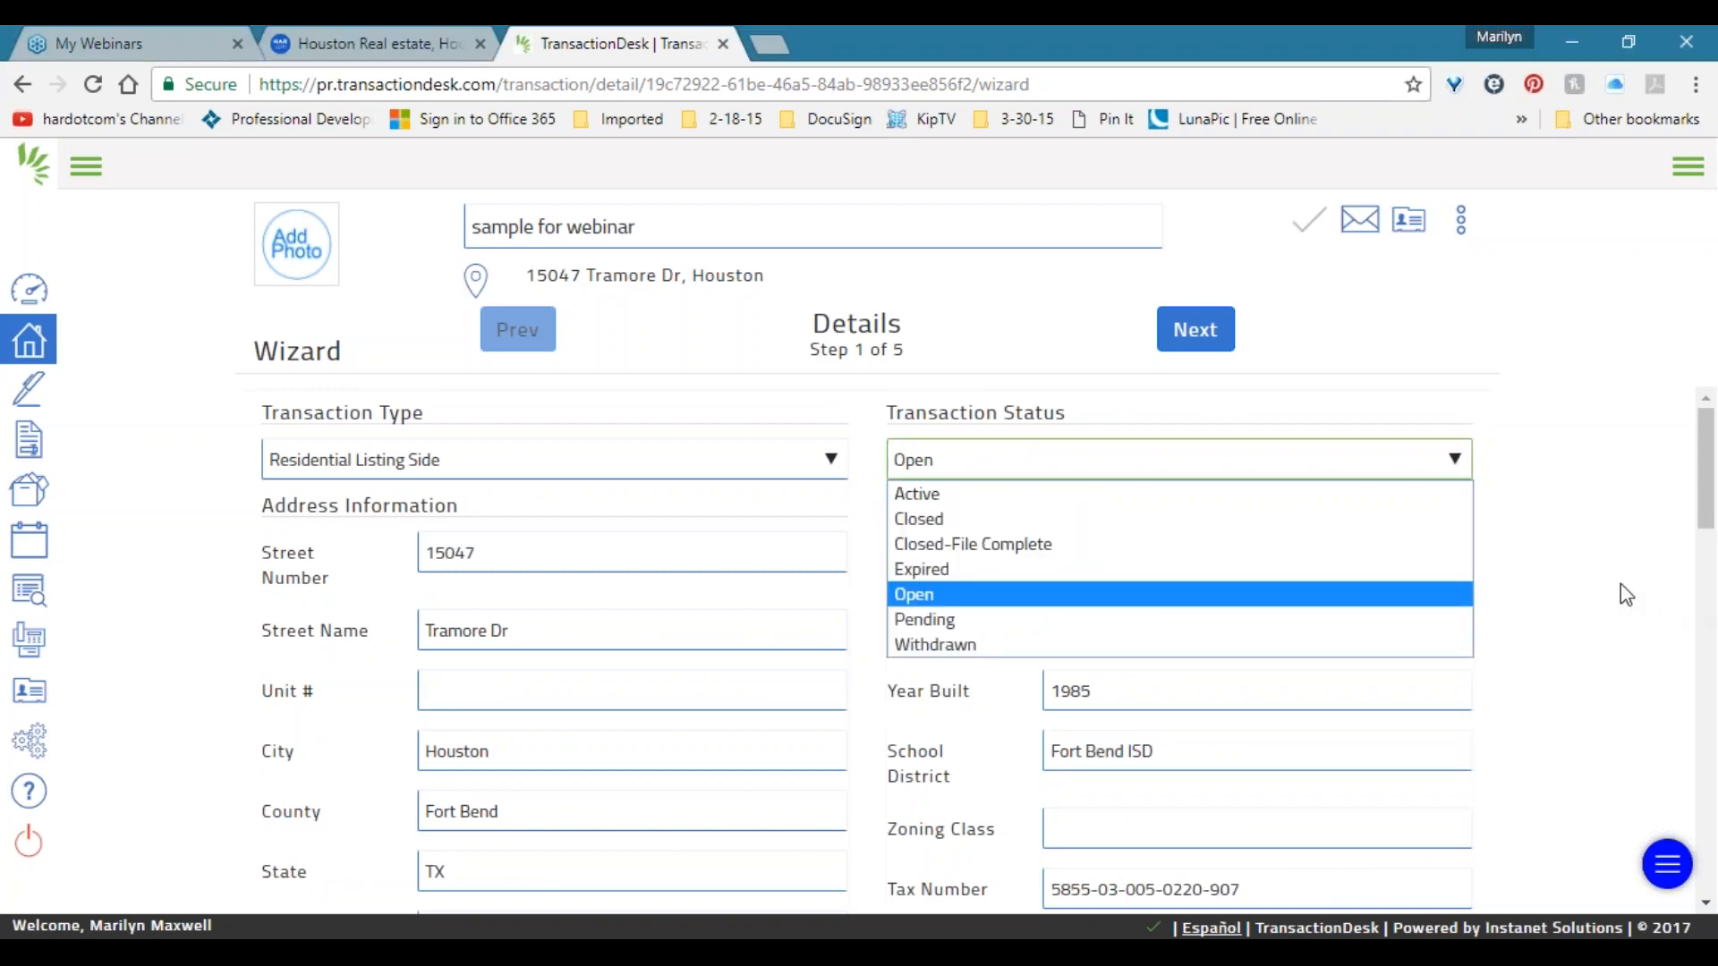
click(1594, 581)
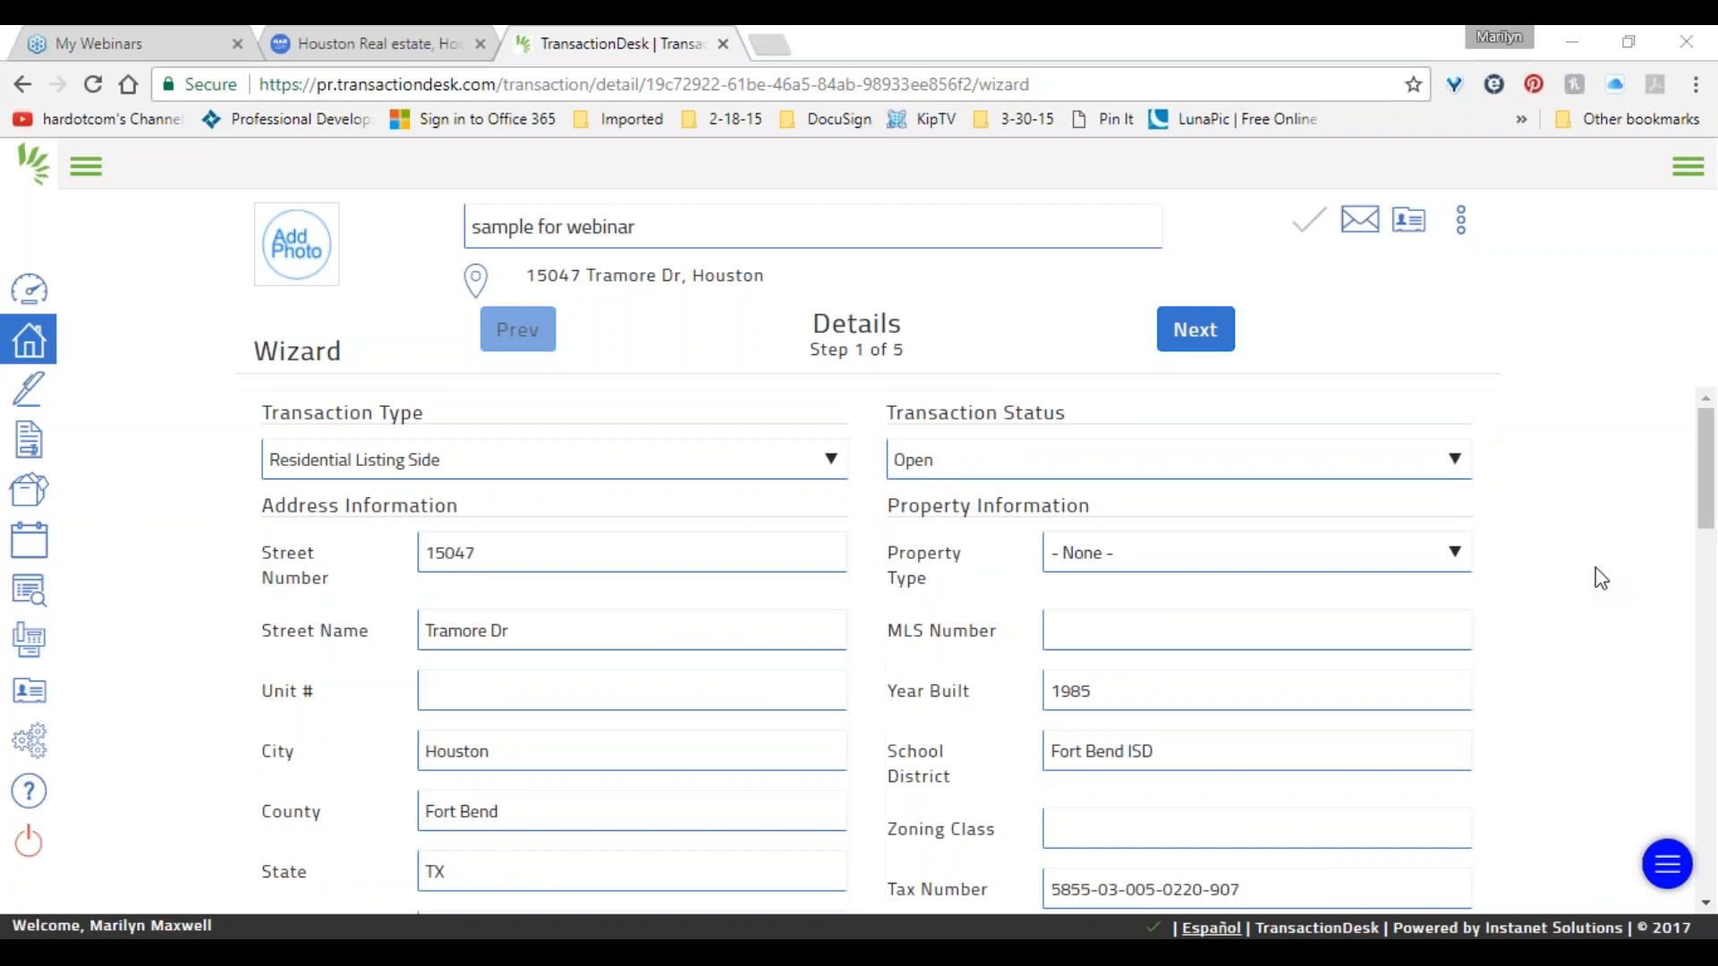
click(1087, 461)
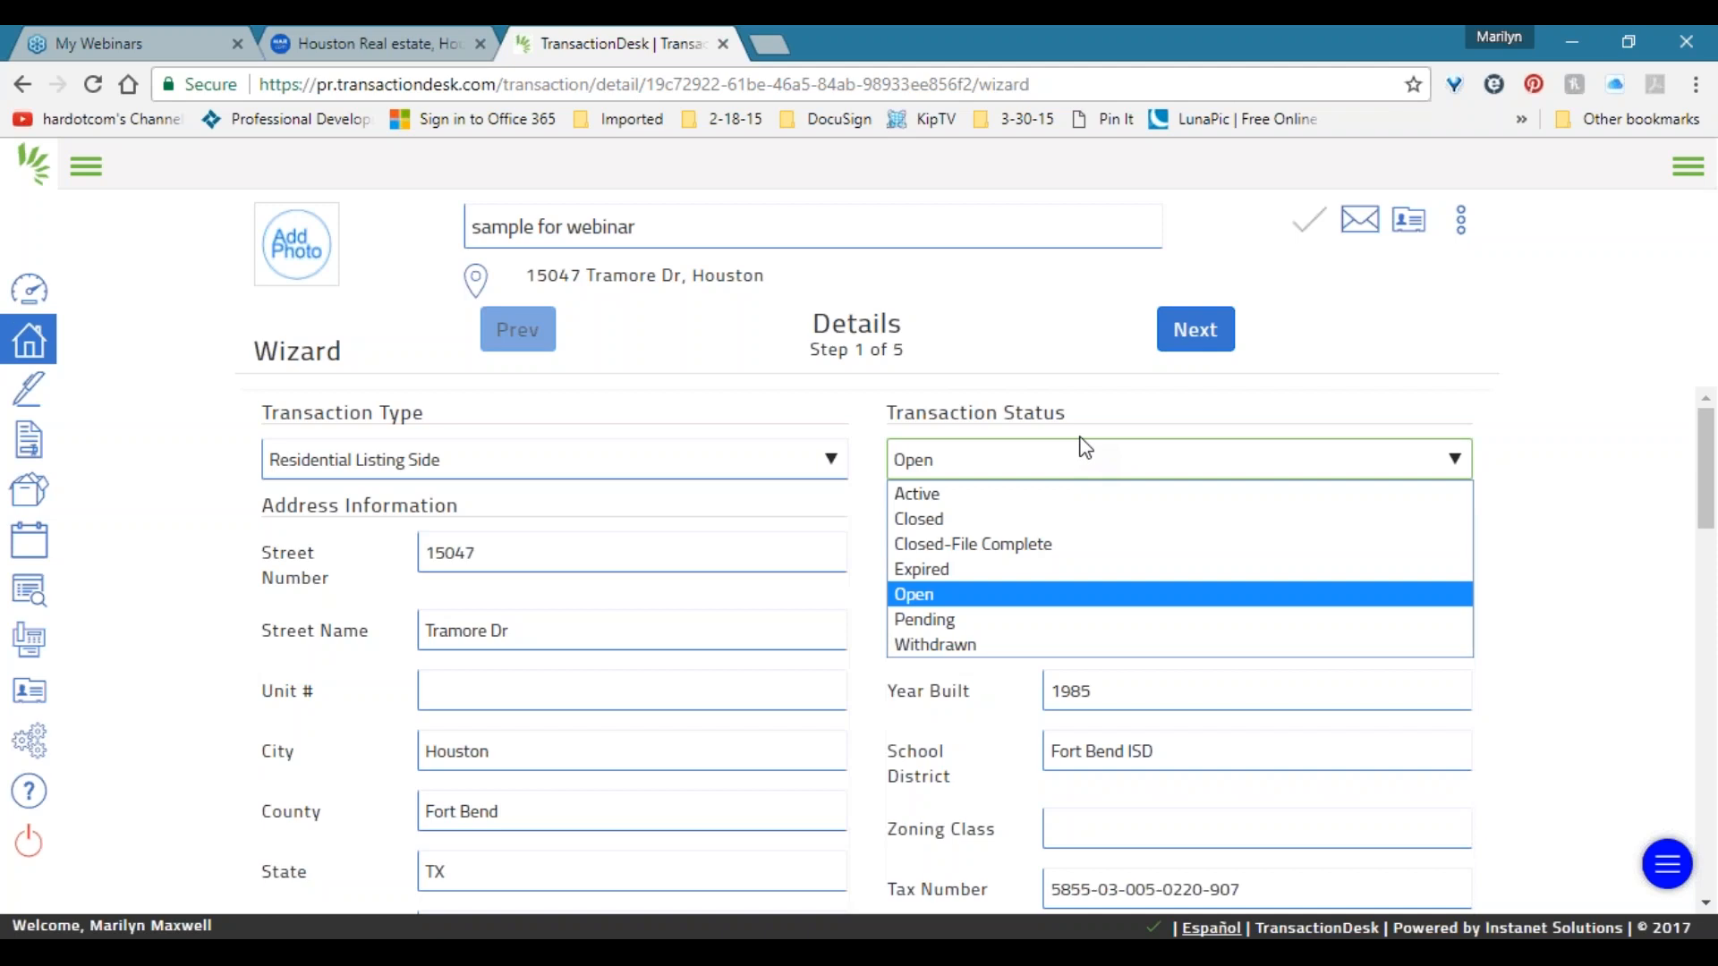
drag(1480, 394, 1483, 378)
click(1276, 453)
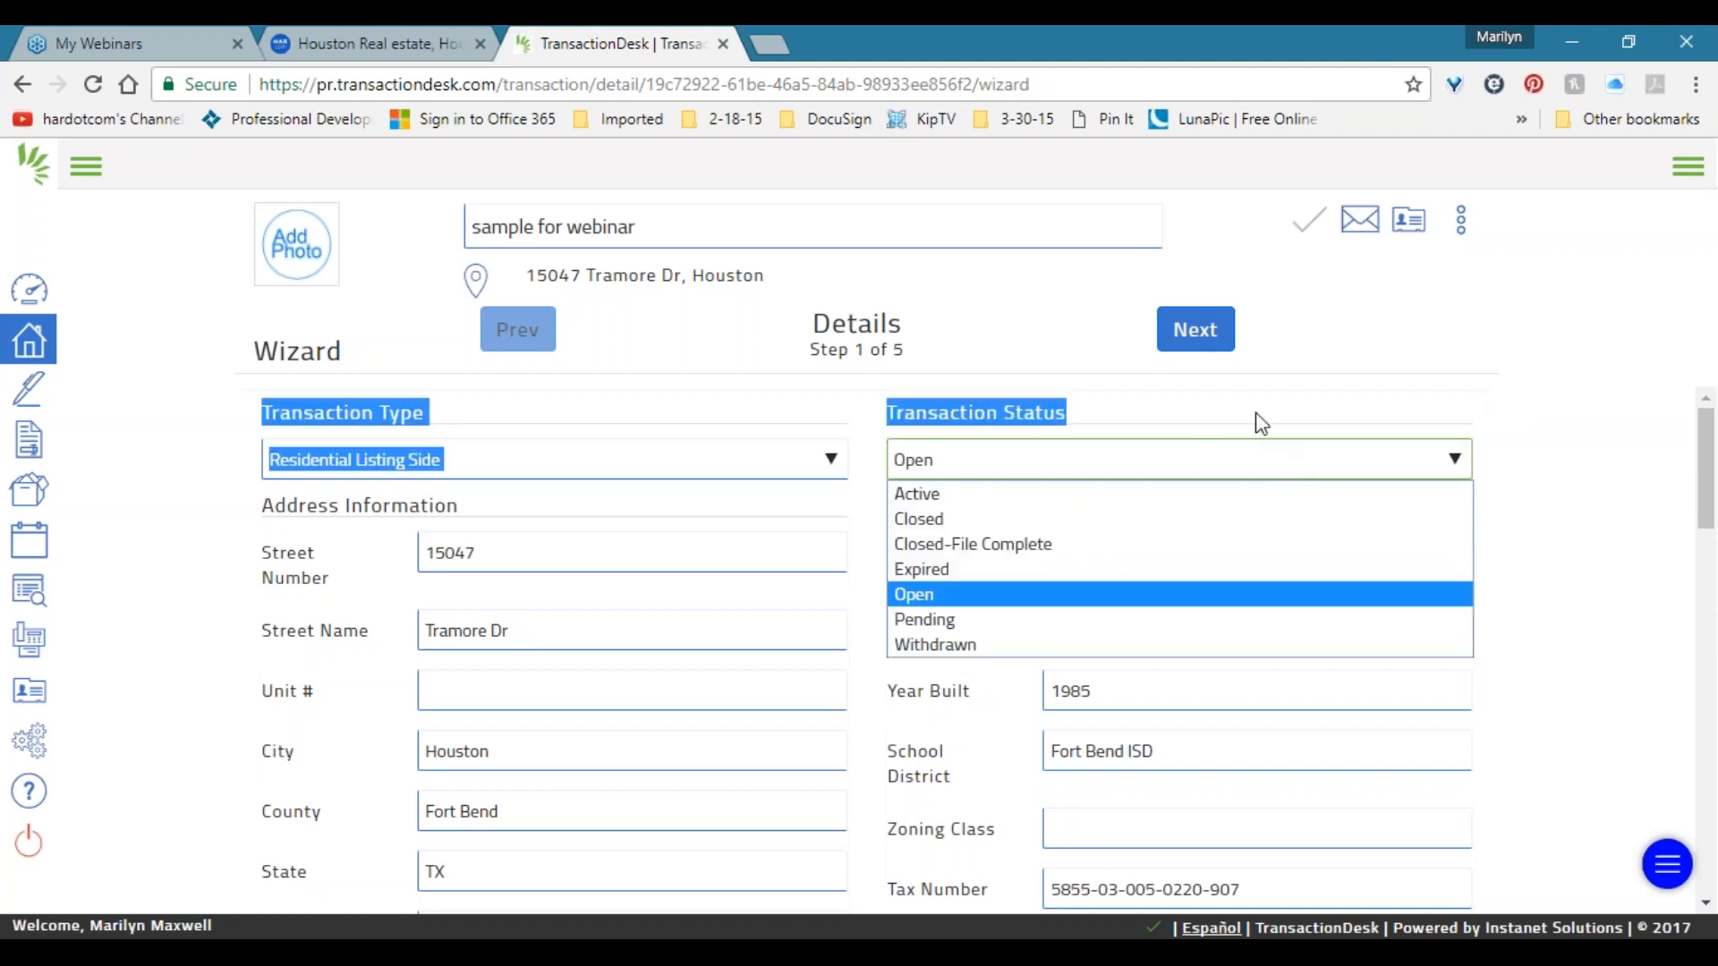
click(1260, 422)
click(892, 463)
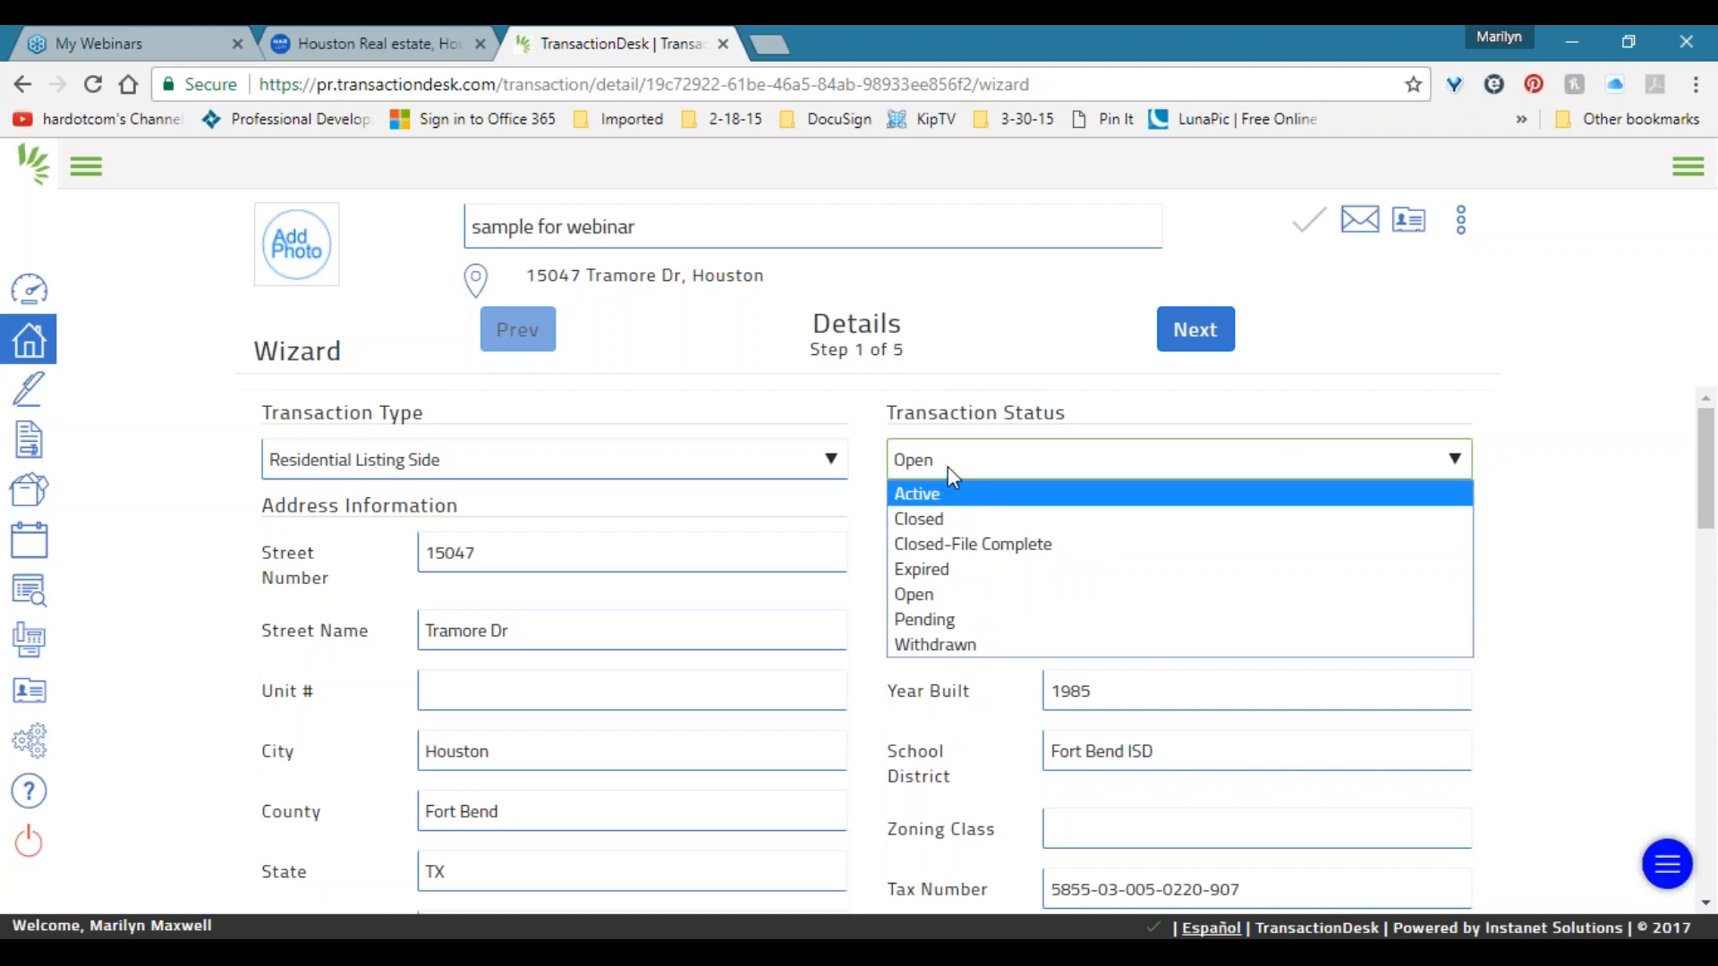
click(1619, 462)
click(1454, 460)
click(1523, 385)
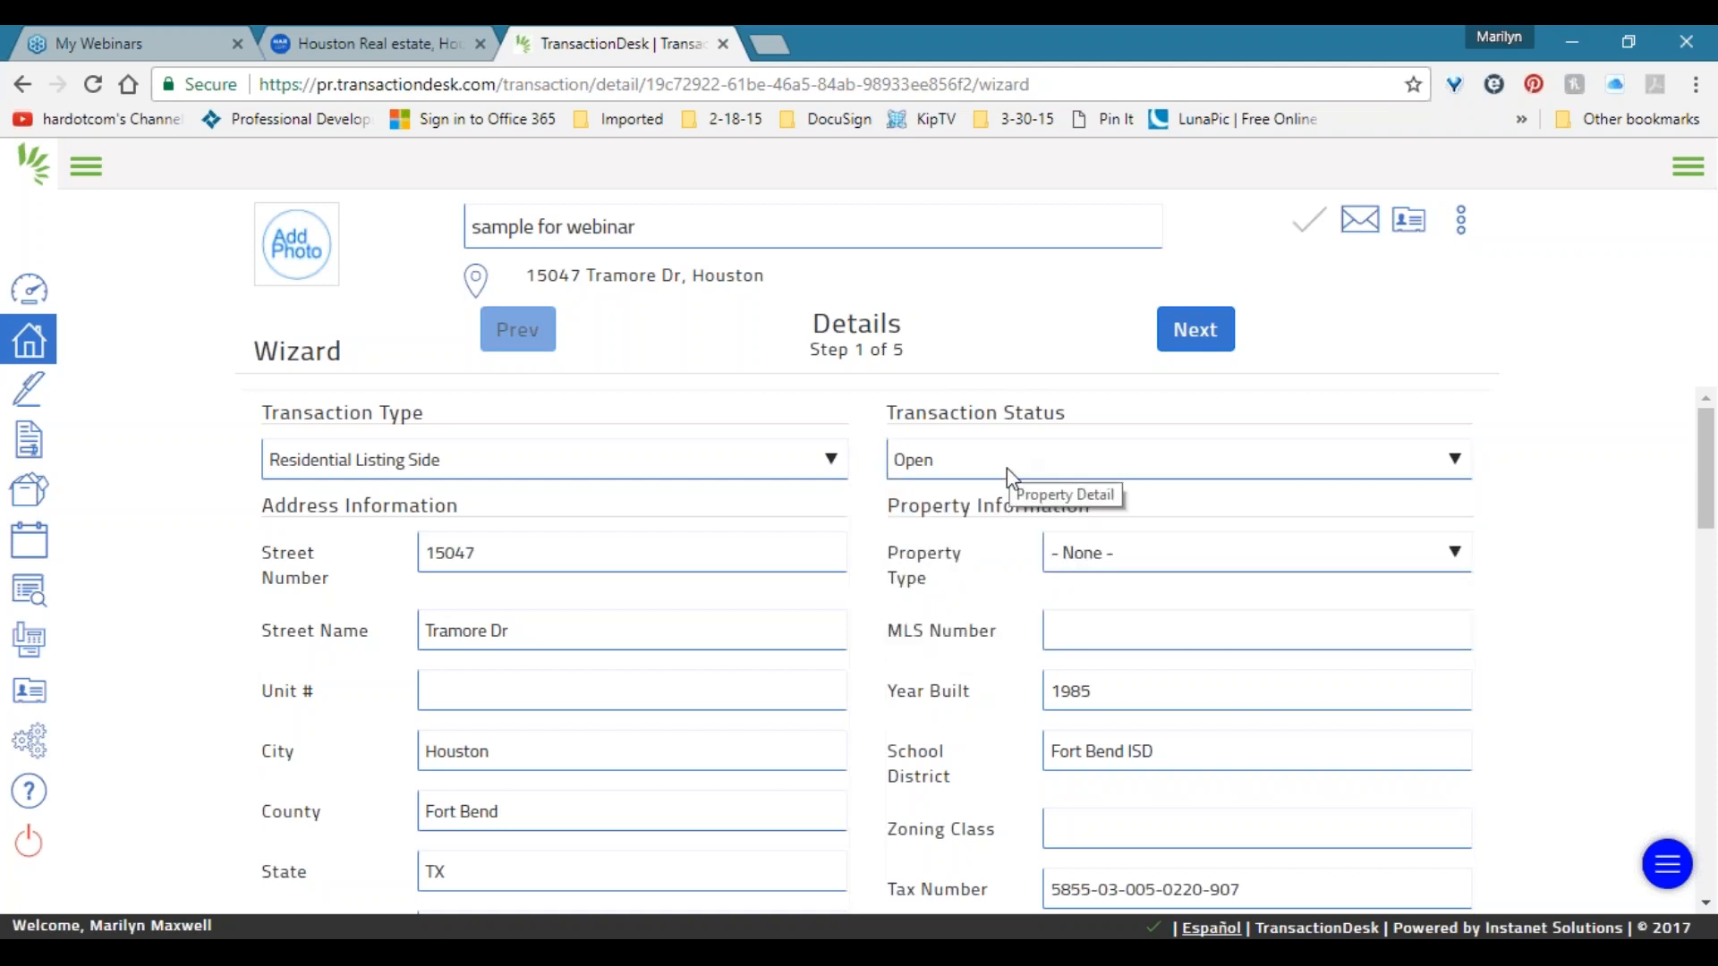
click(1219, 454)
click(1223, 458)
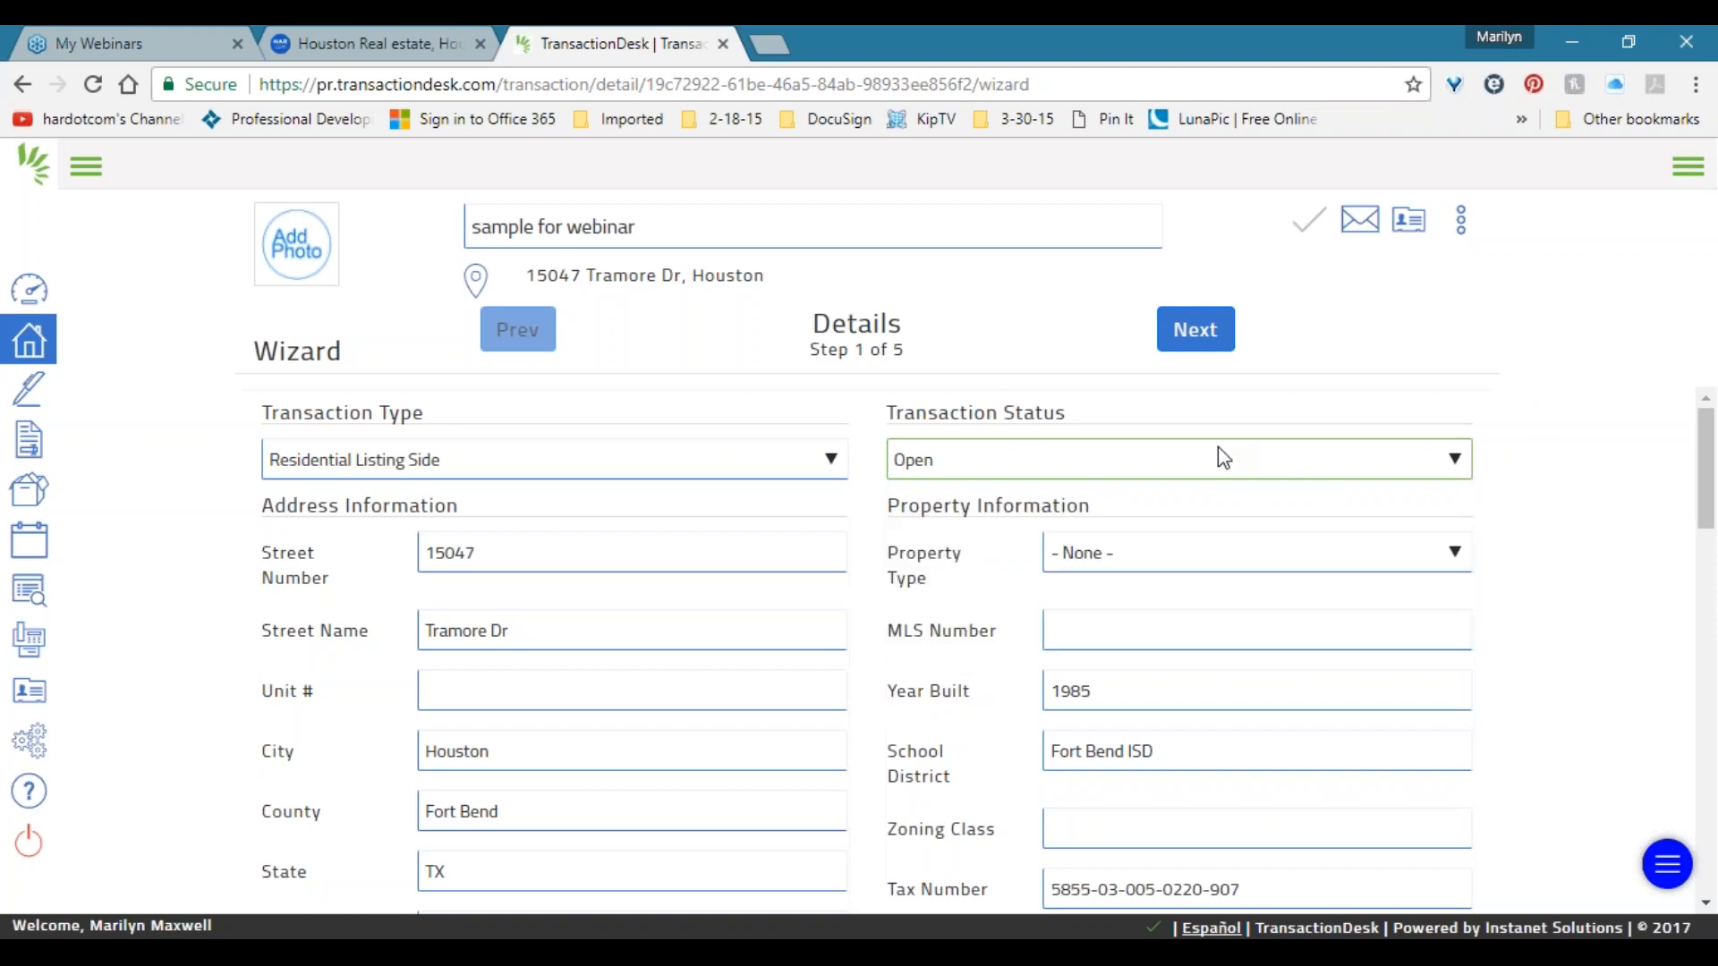
Set property type to Residential and List Price to 350000, then continue to Transaction Dates.
click(1170, 556)
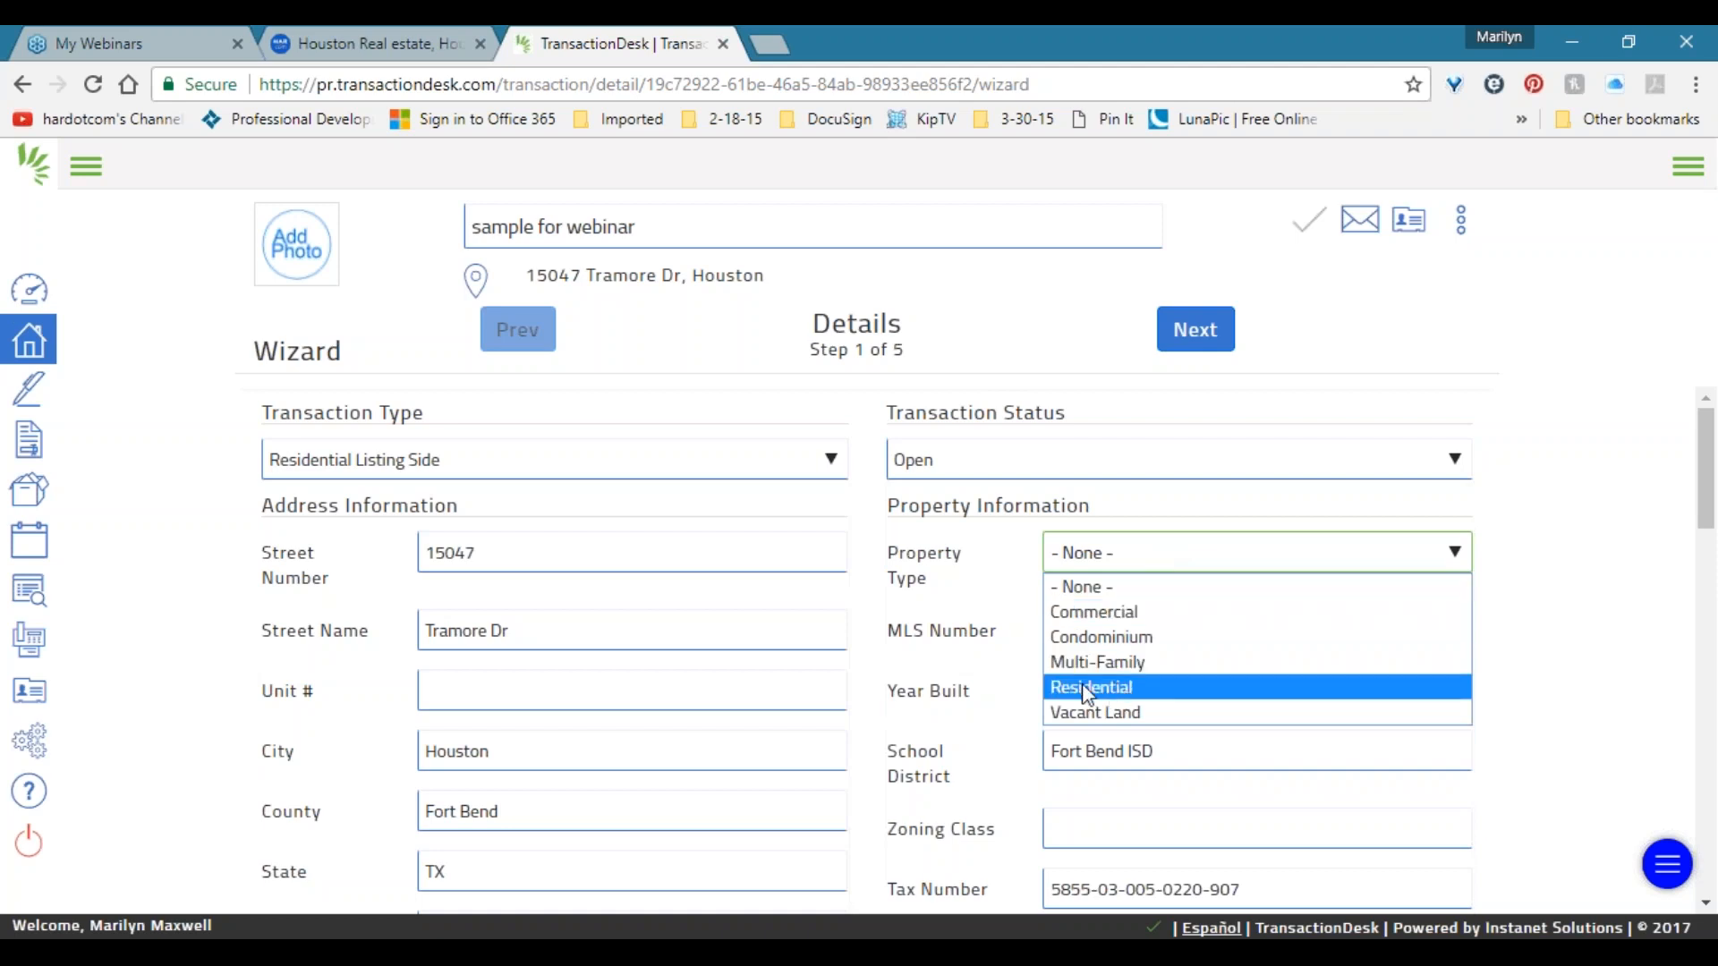
click(1107, 686)
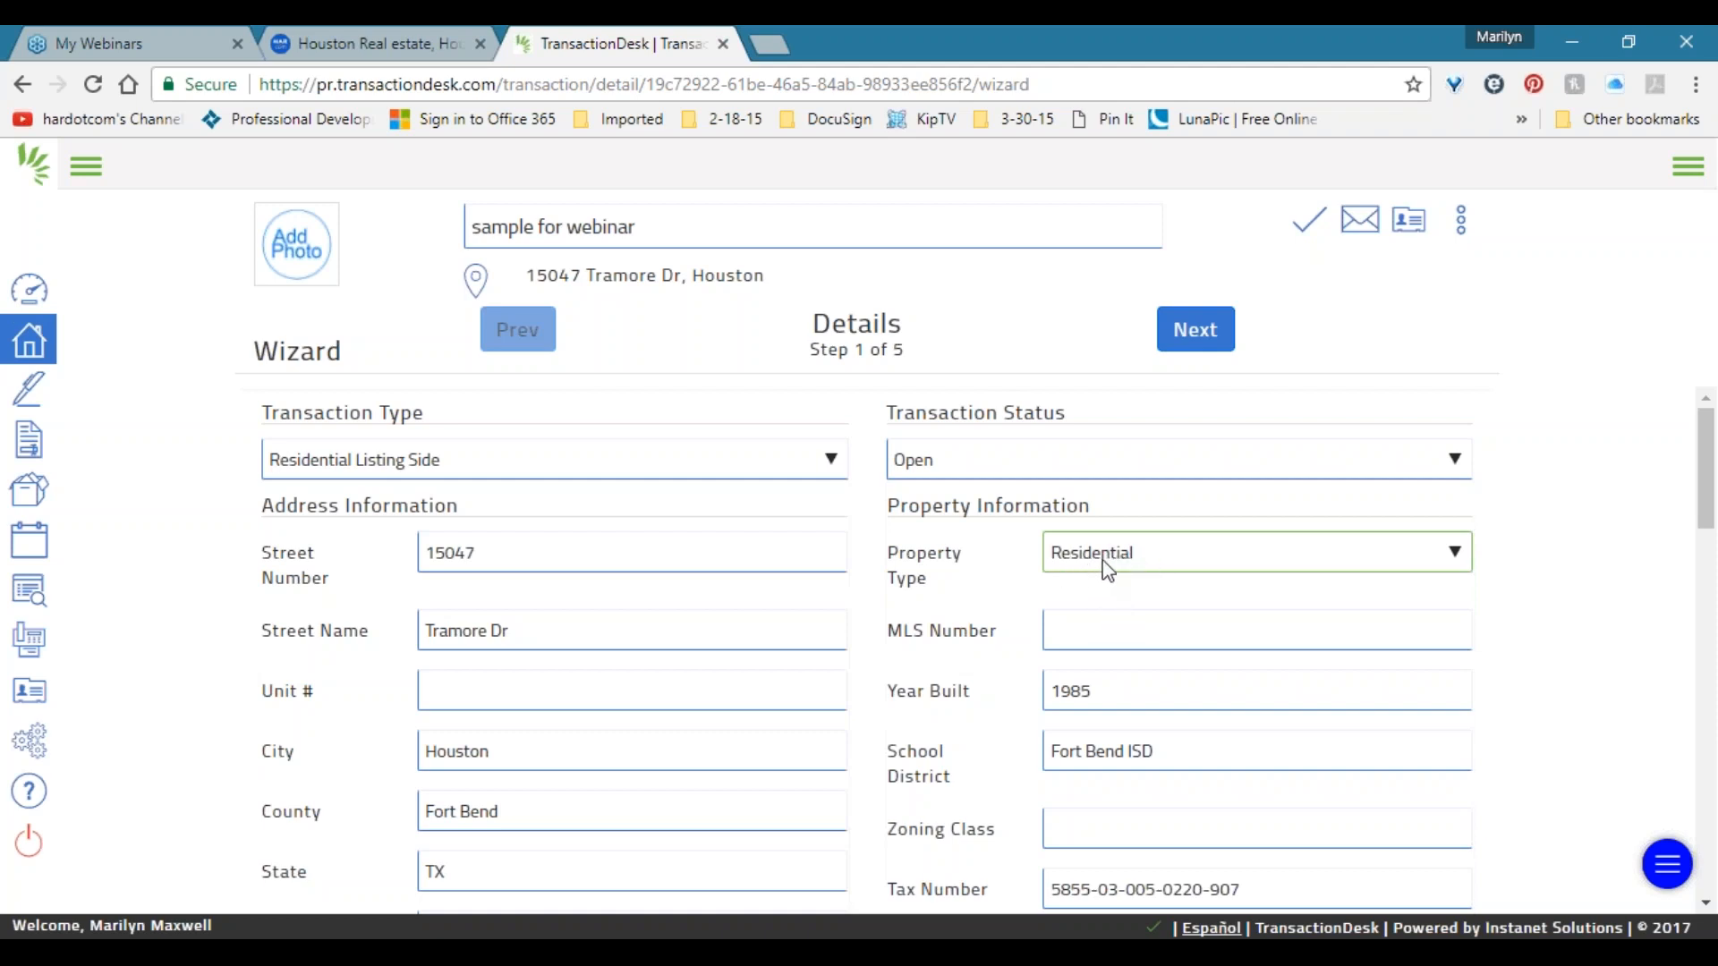
scroll(1095, 561, down, 5)
scroll(1102, 558, down, 4)
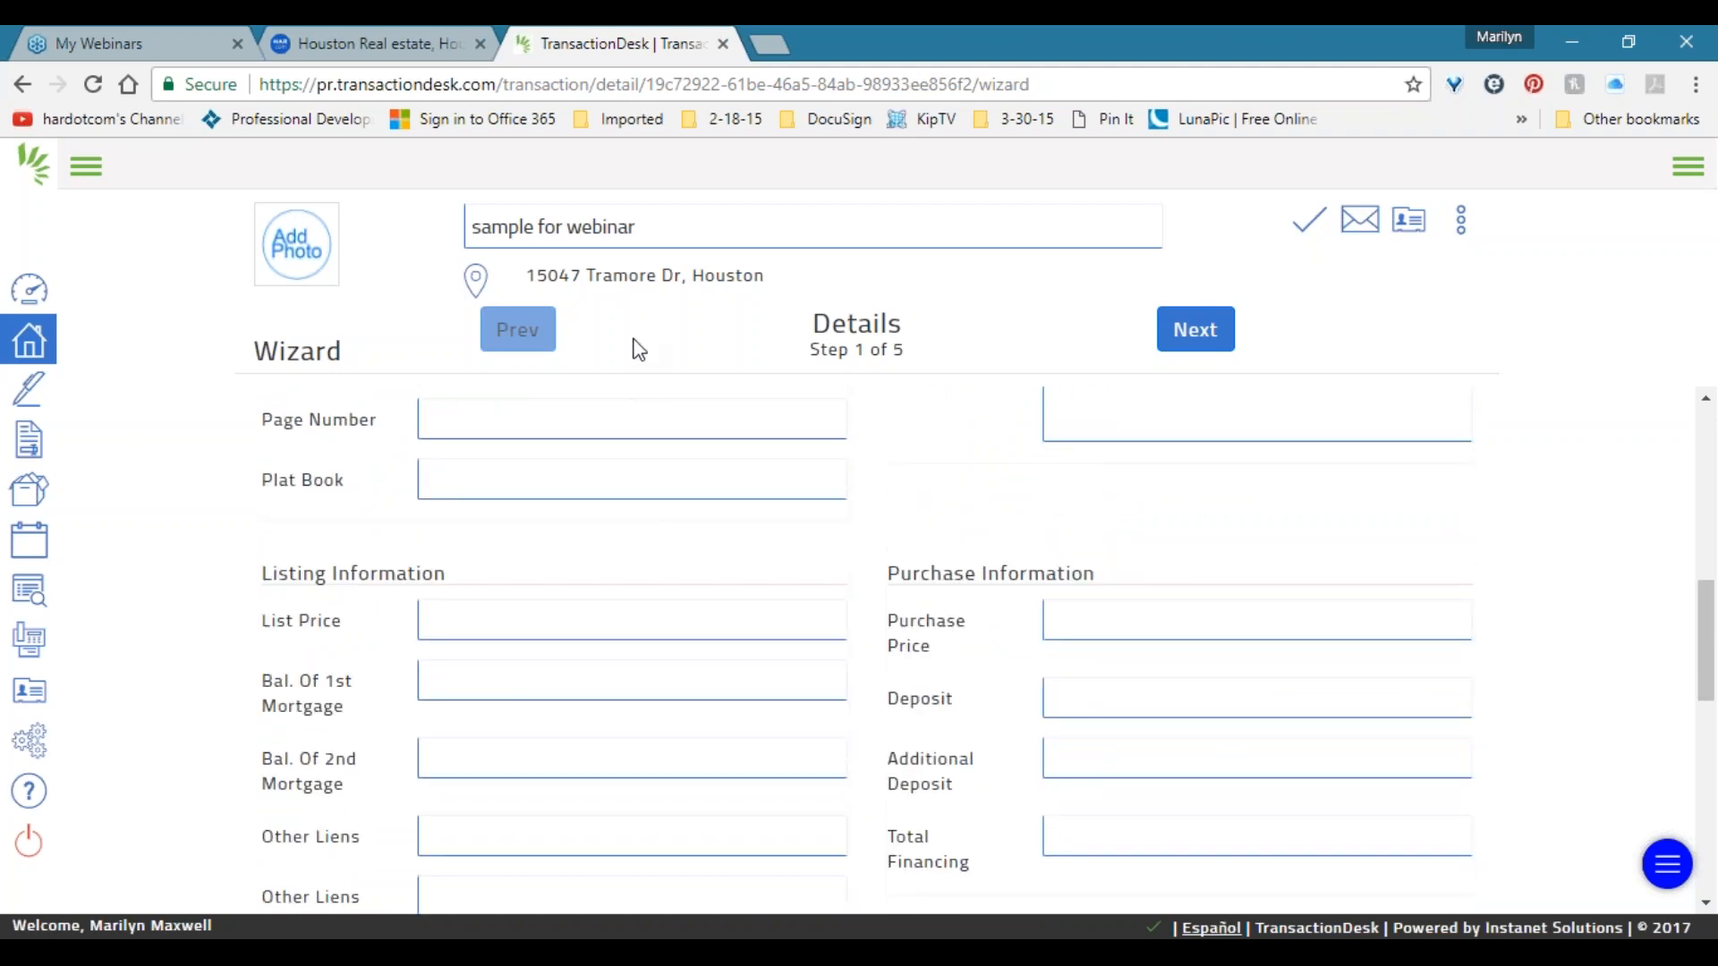
click(519, 604)
text(350)
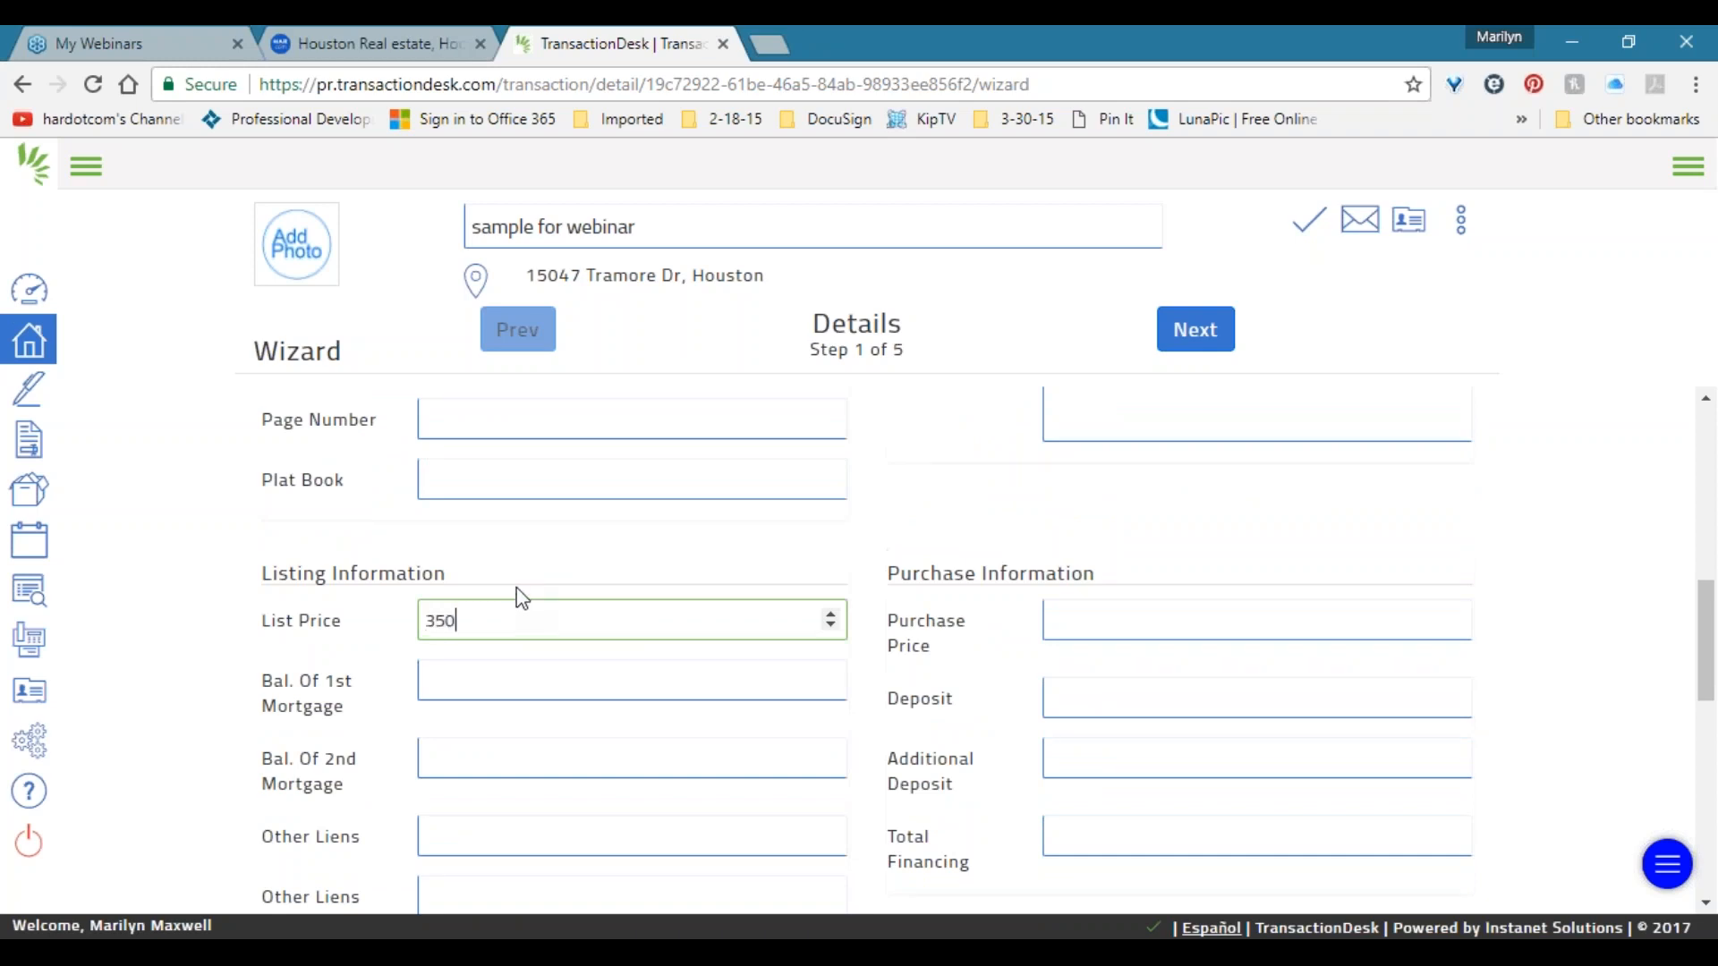
text(000)
scroll(479, 707, up, 4)
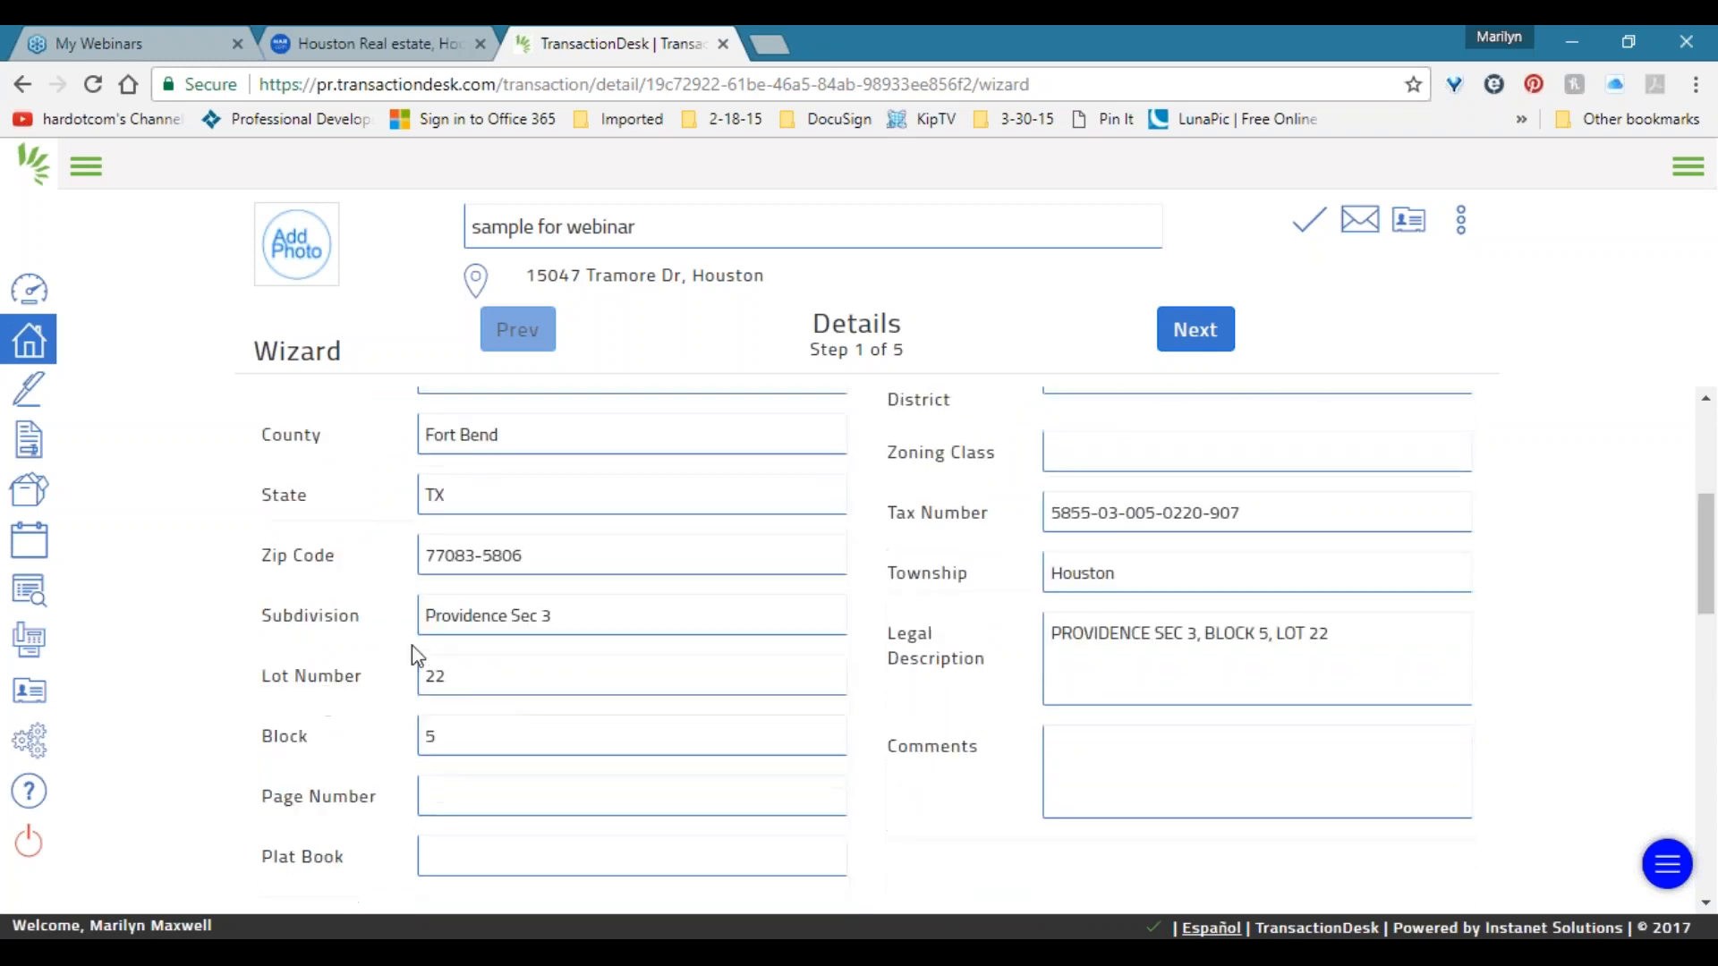
click(1195, 330)
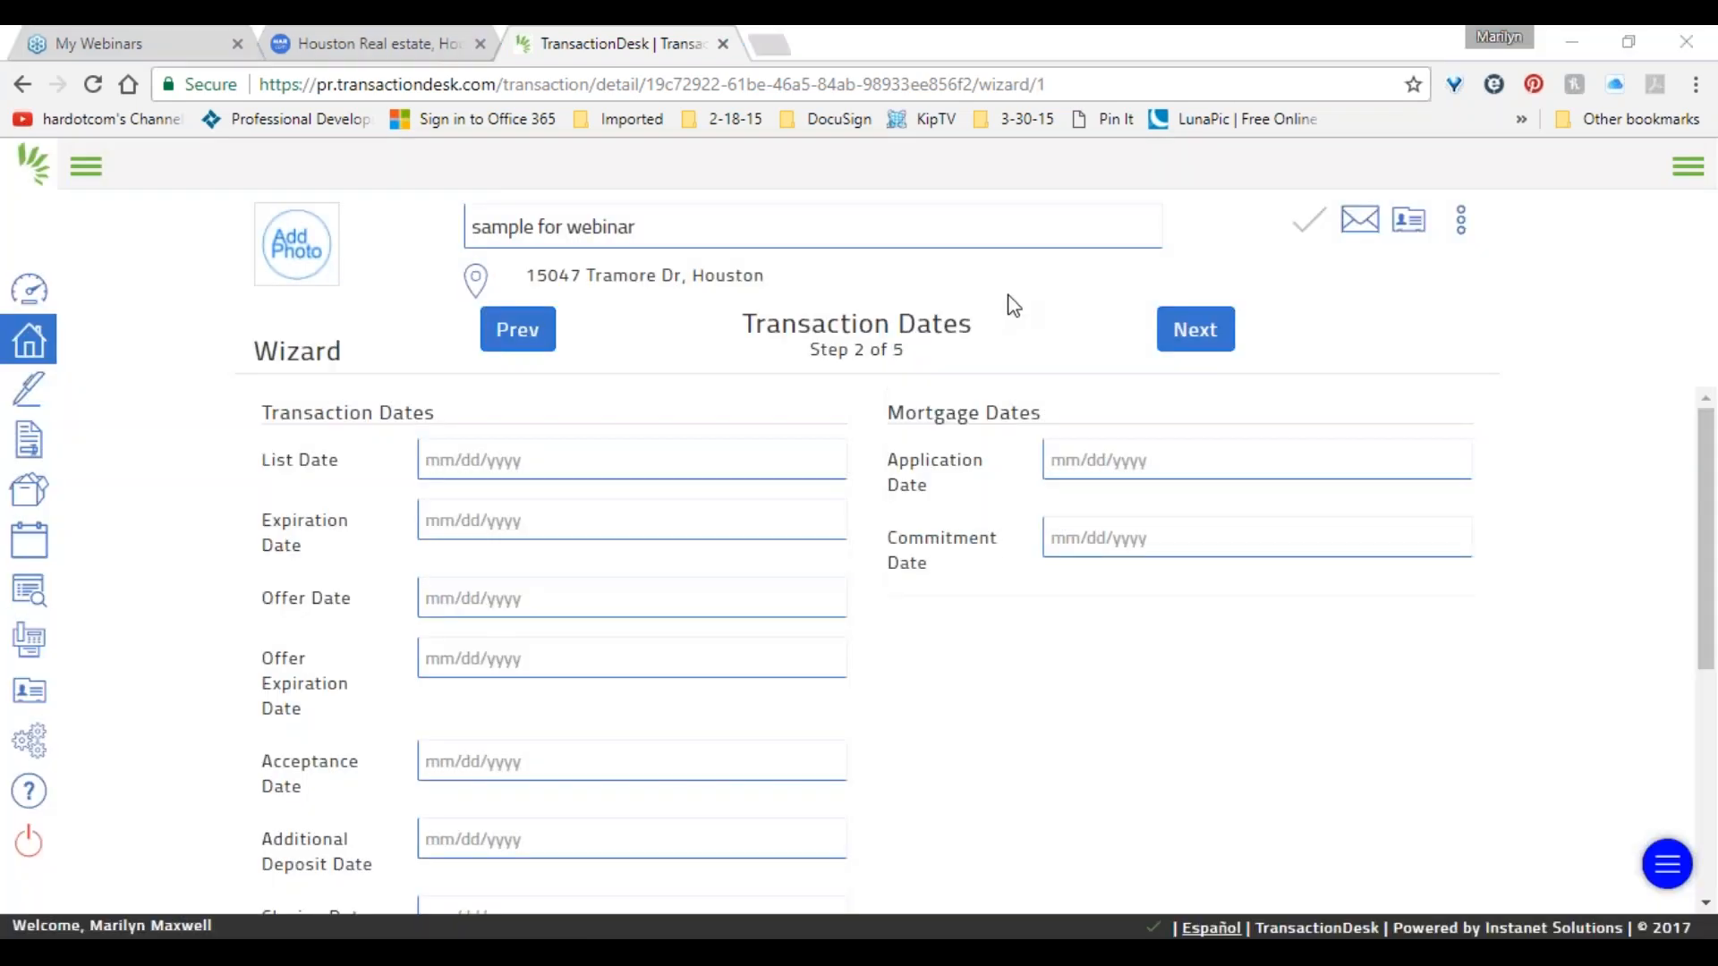
Set List Date to 08/09/2017 and Expiration Date to 11/30/2017.
scroll(623, 517, down, 4)
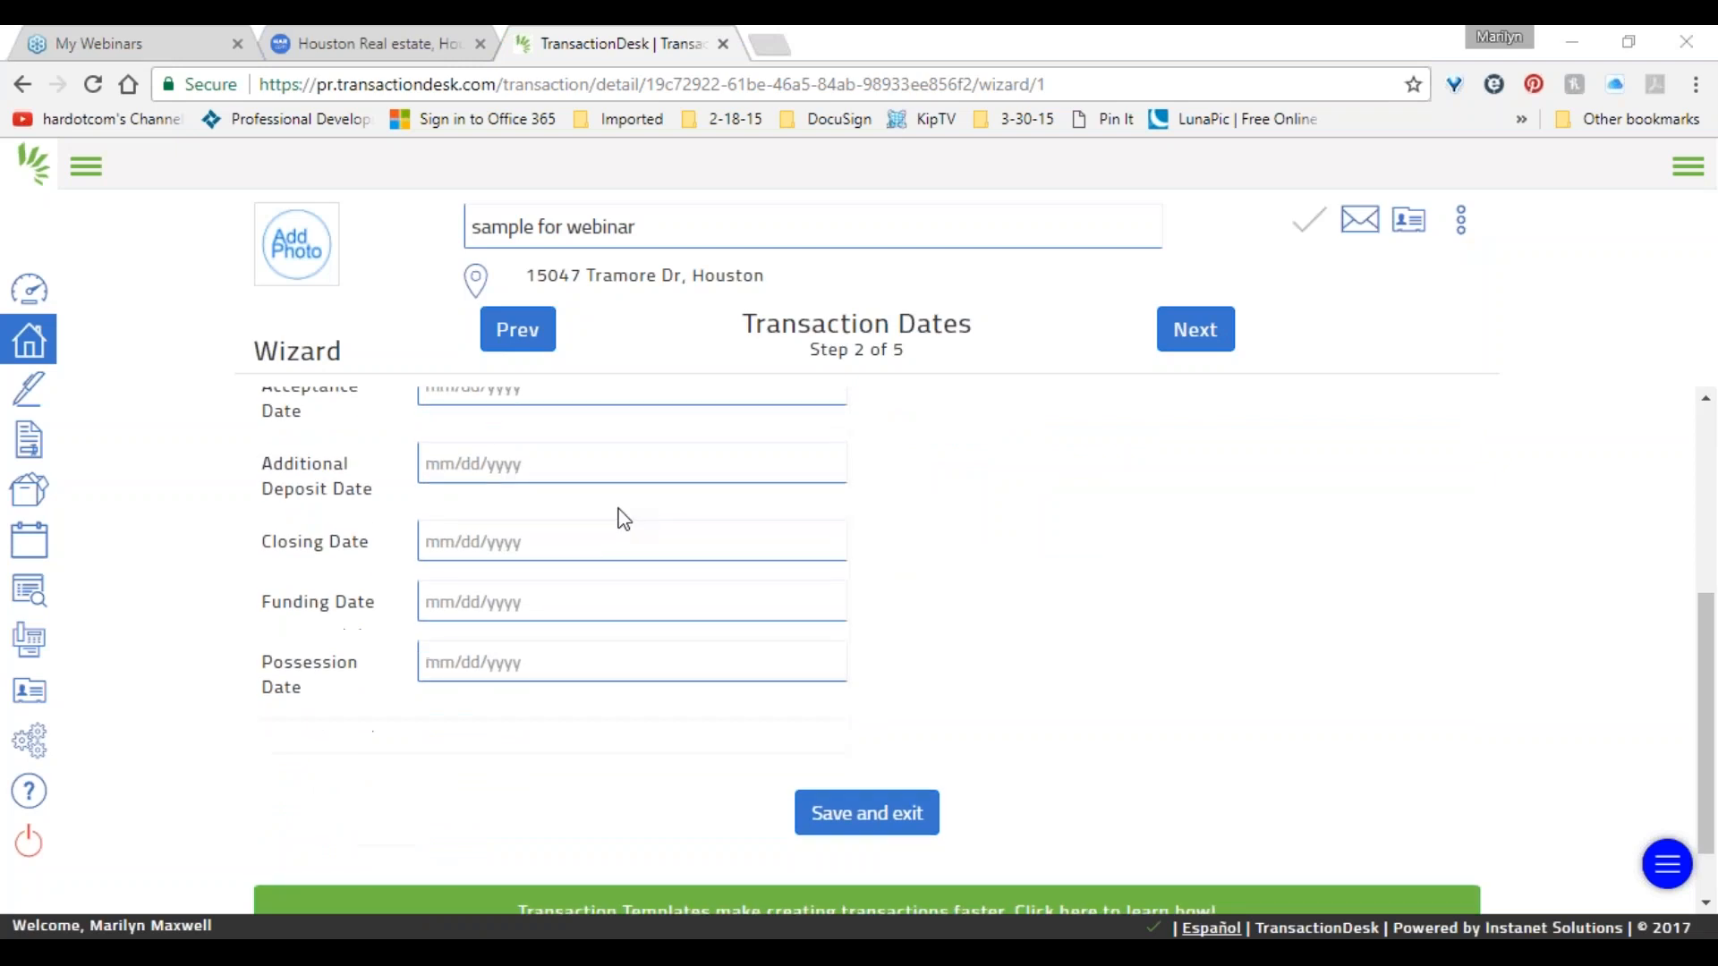
scroll(624, 517, up, 4)
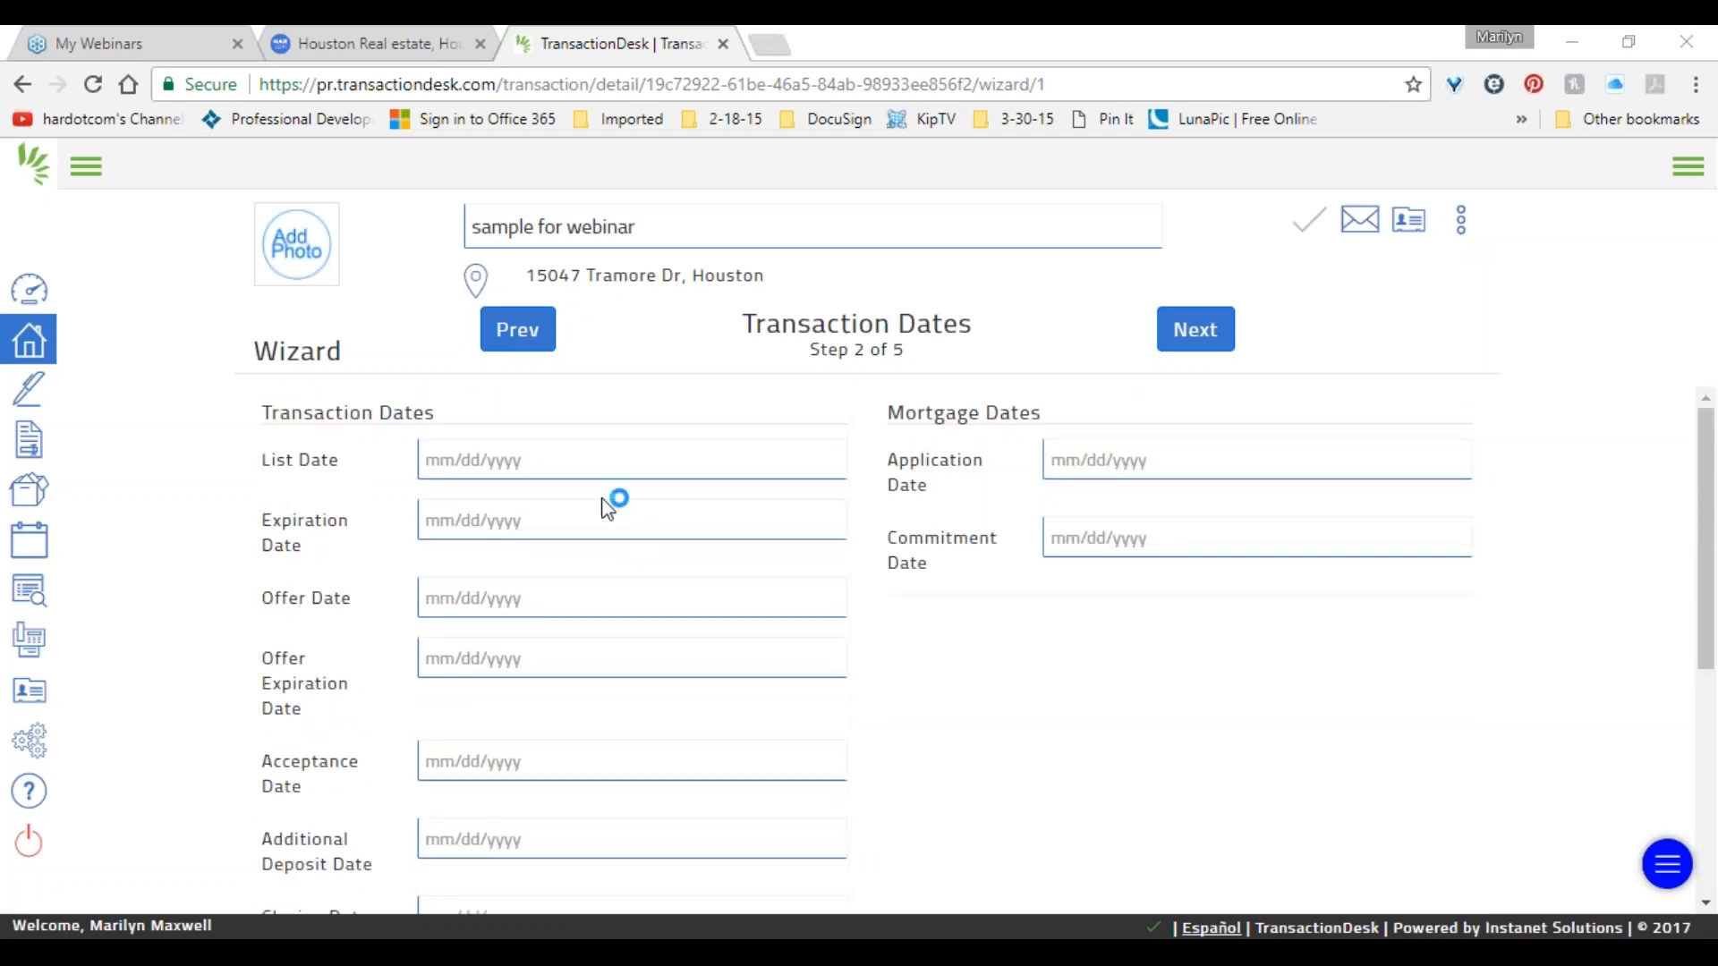
click(520, 456)
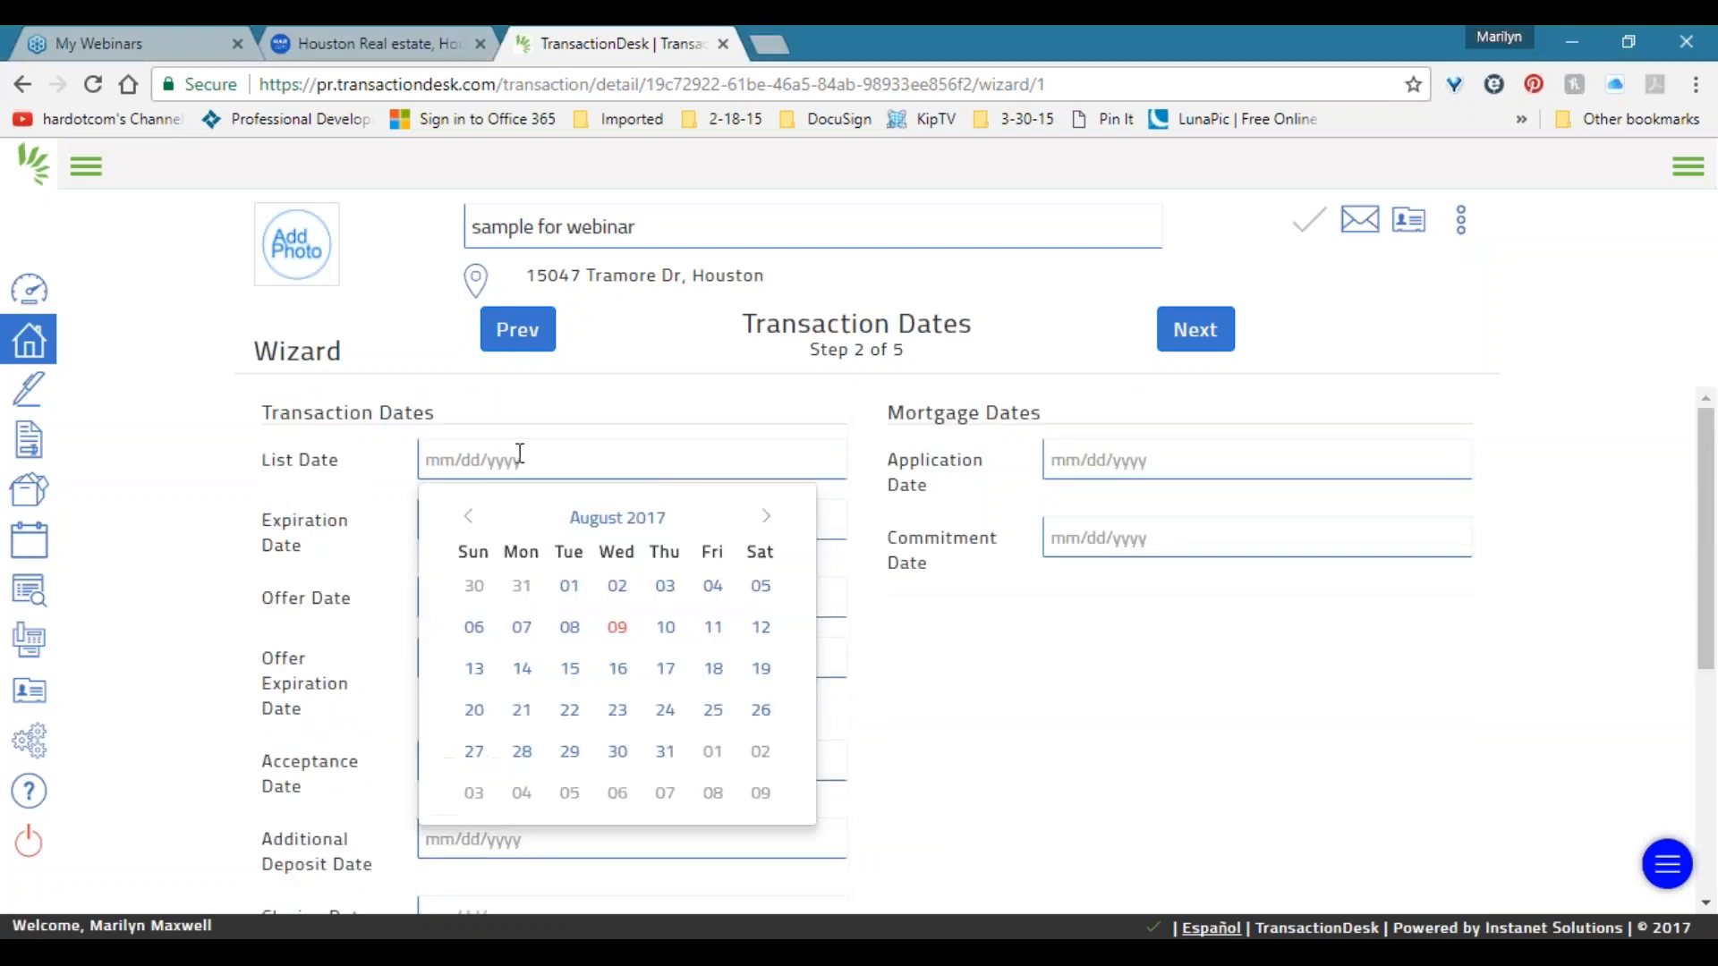
click(619, 628)
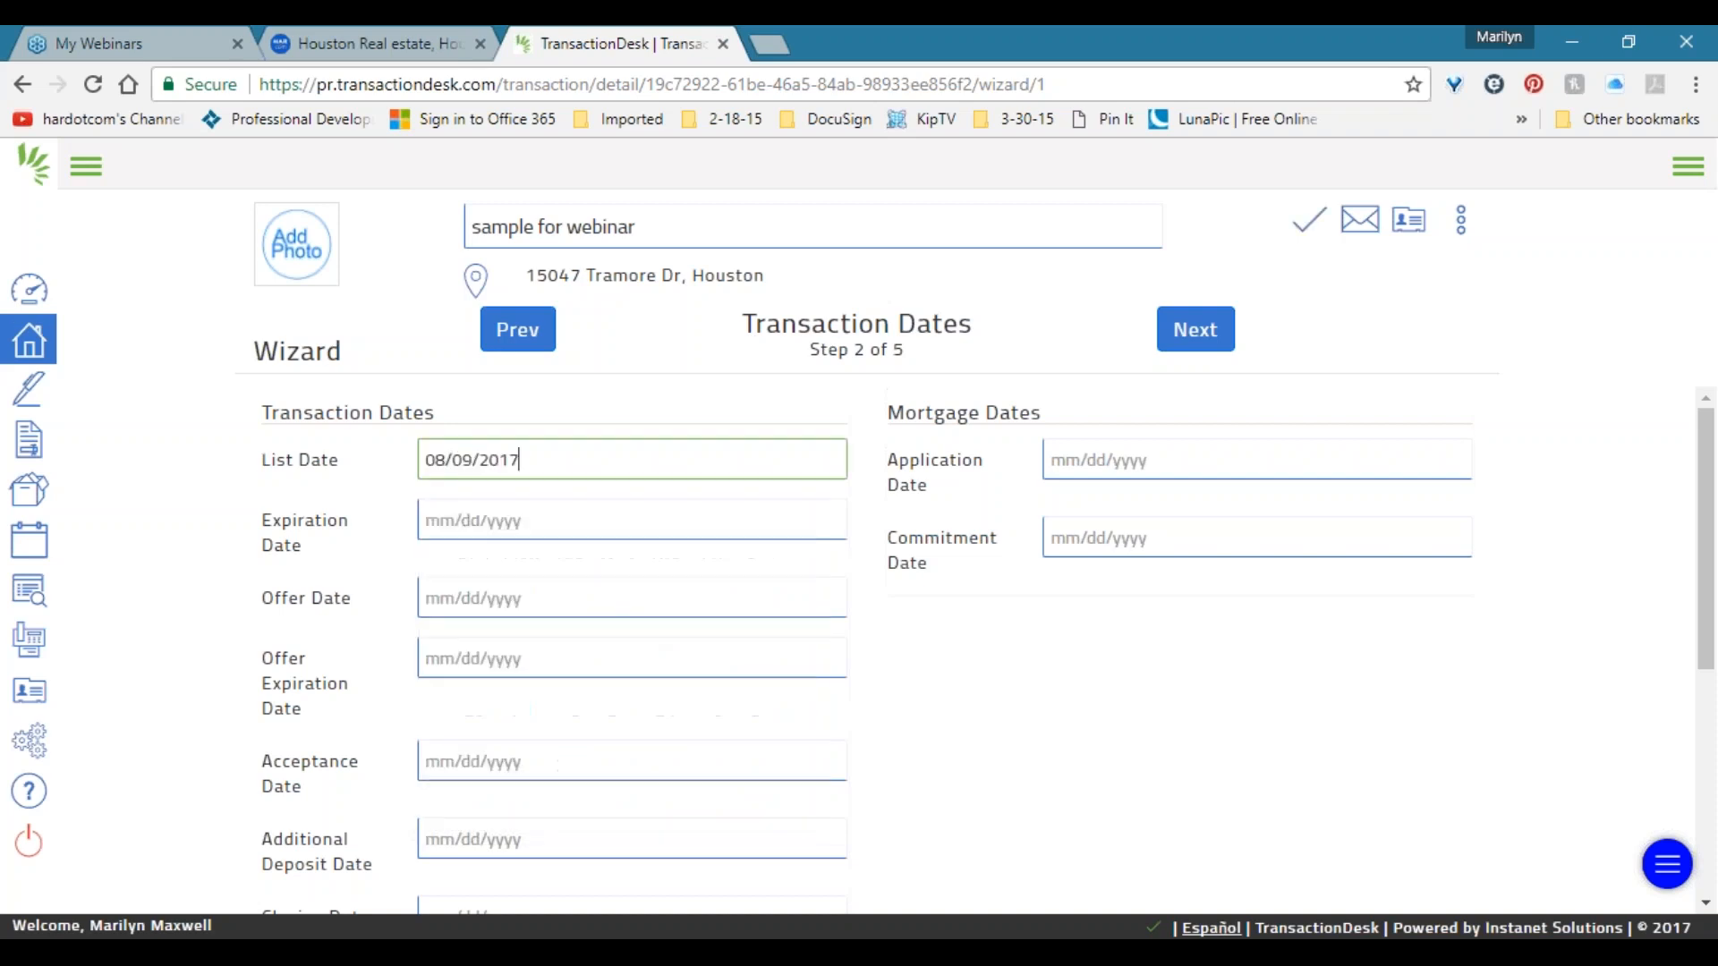
click(736, 511)
click(766, 577)
click(766, 577)
click(766, 577)
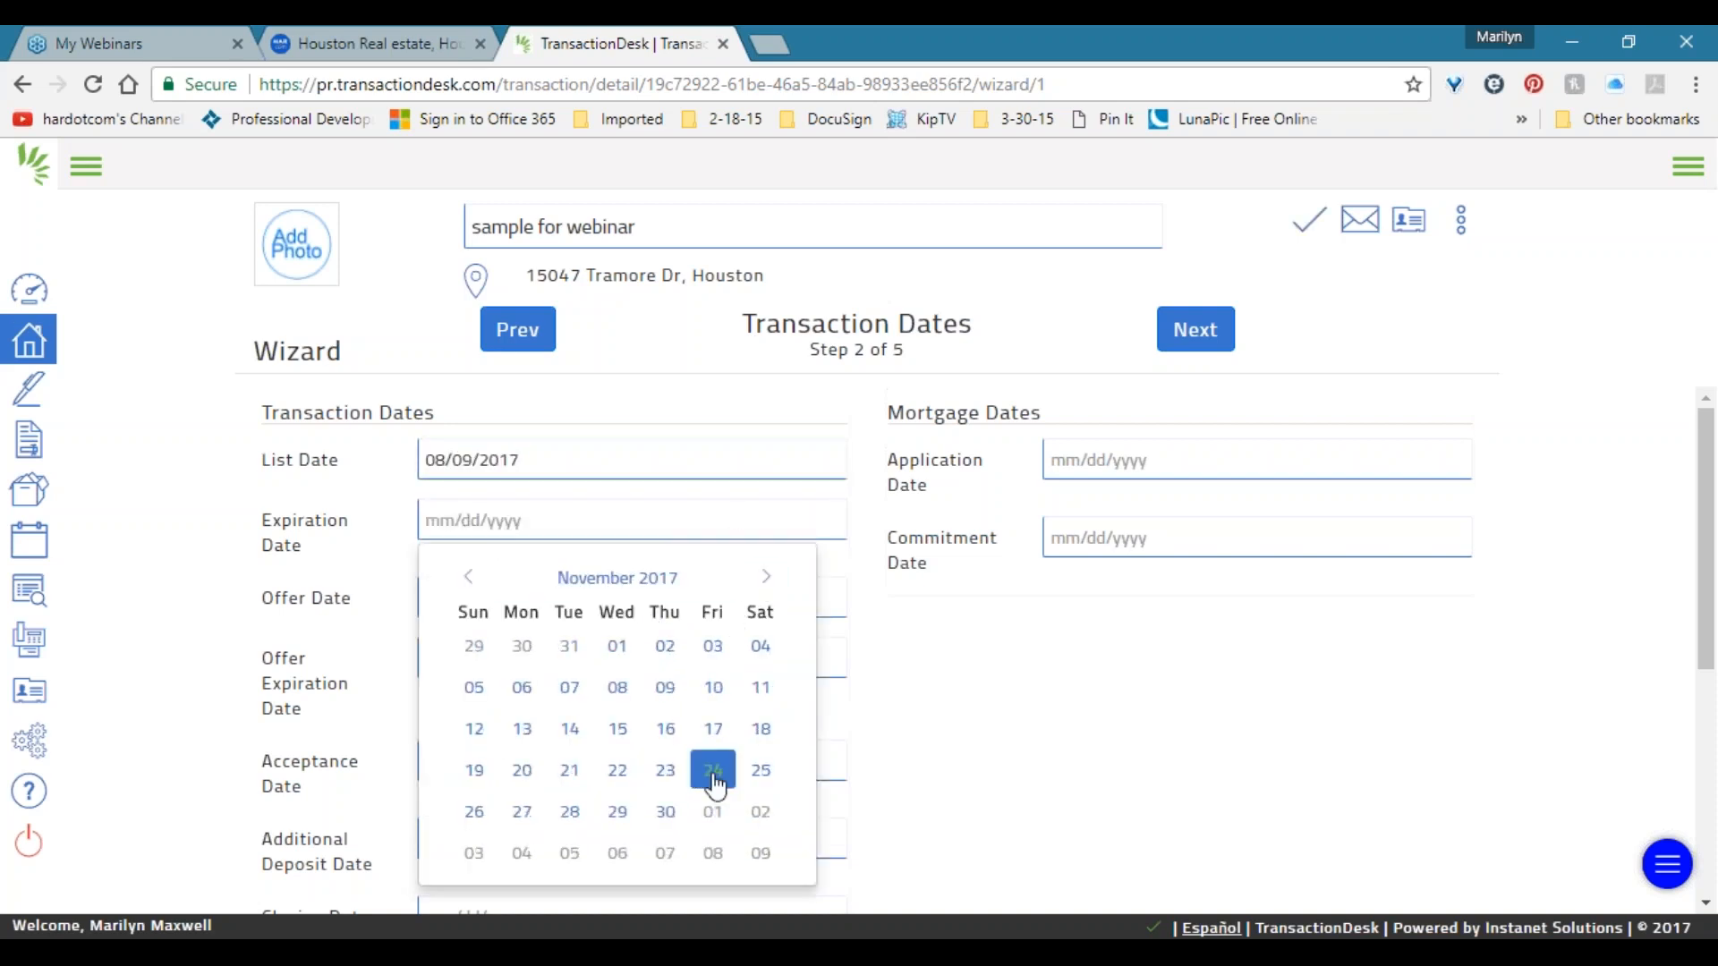
click(664, 811)
Review the seller, listing broker and listing agent contacts, then continue to forms.
click(1206, 341)
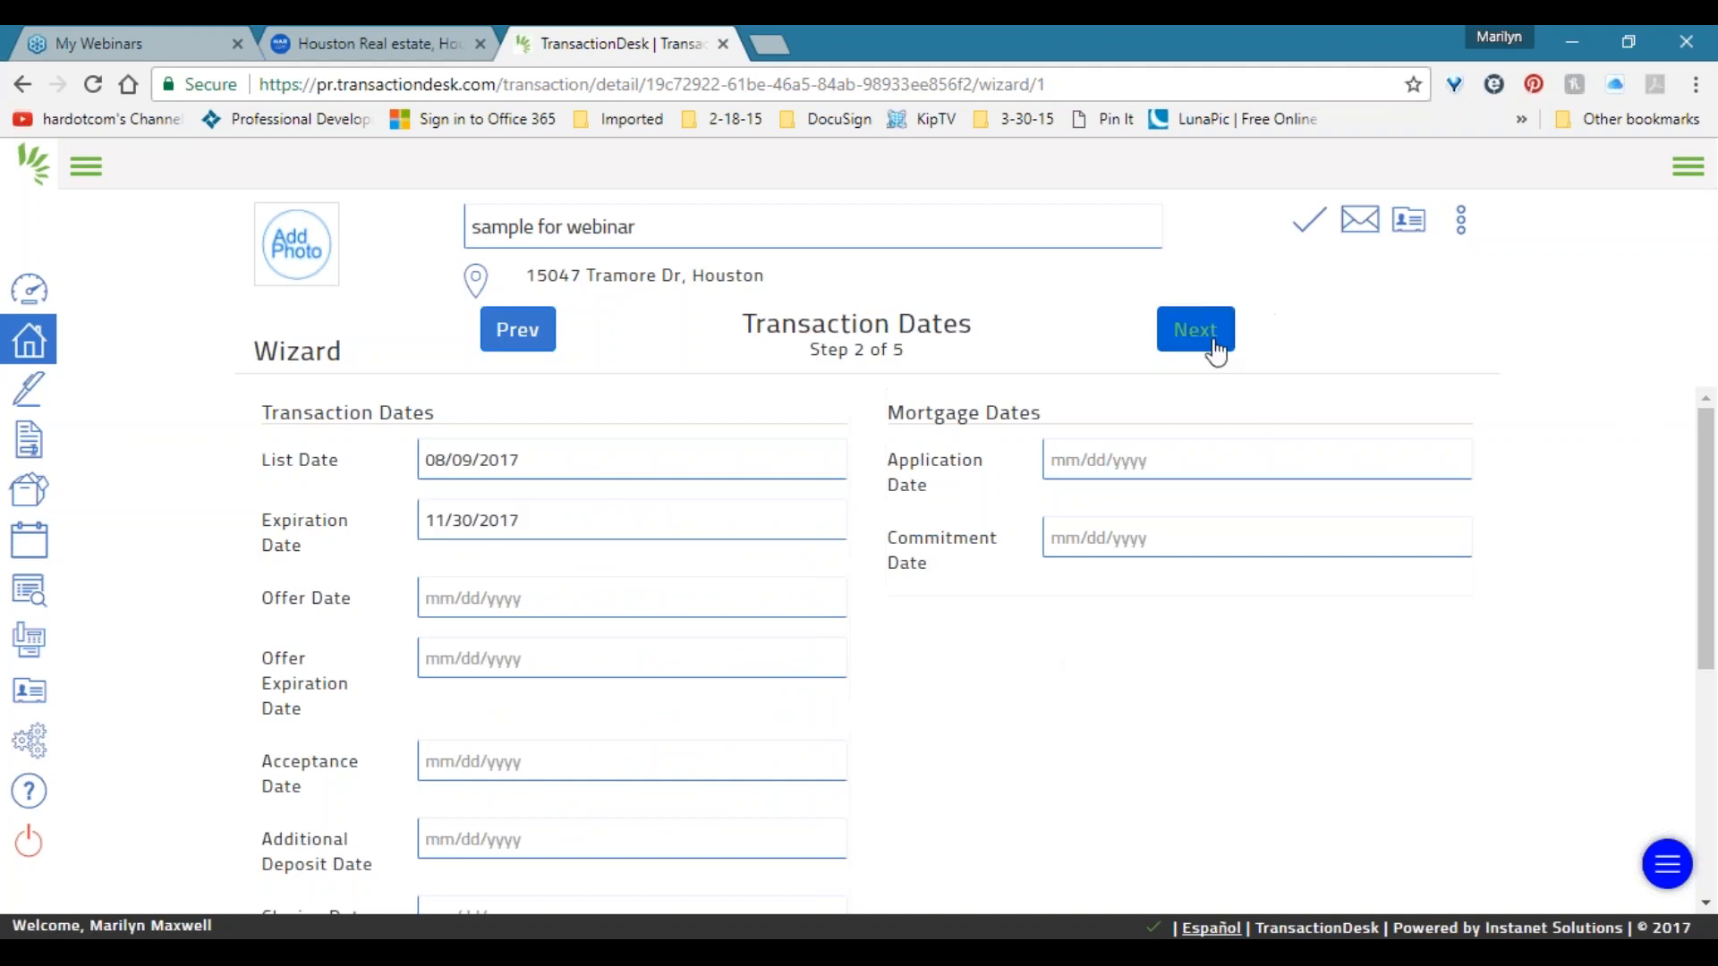
drag(509, 591, 232, 587)
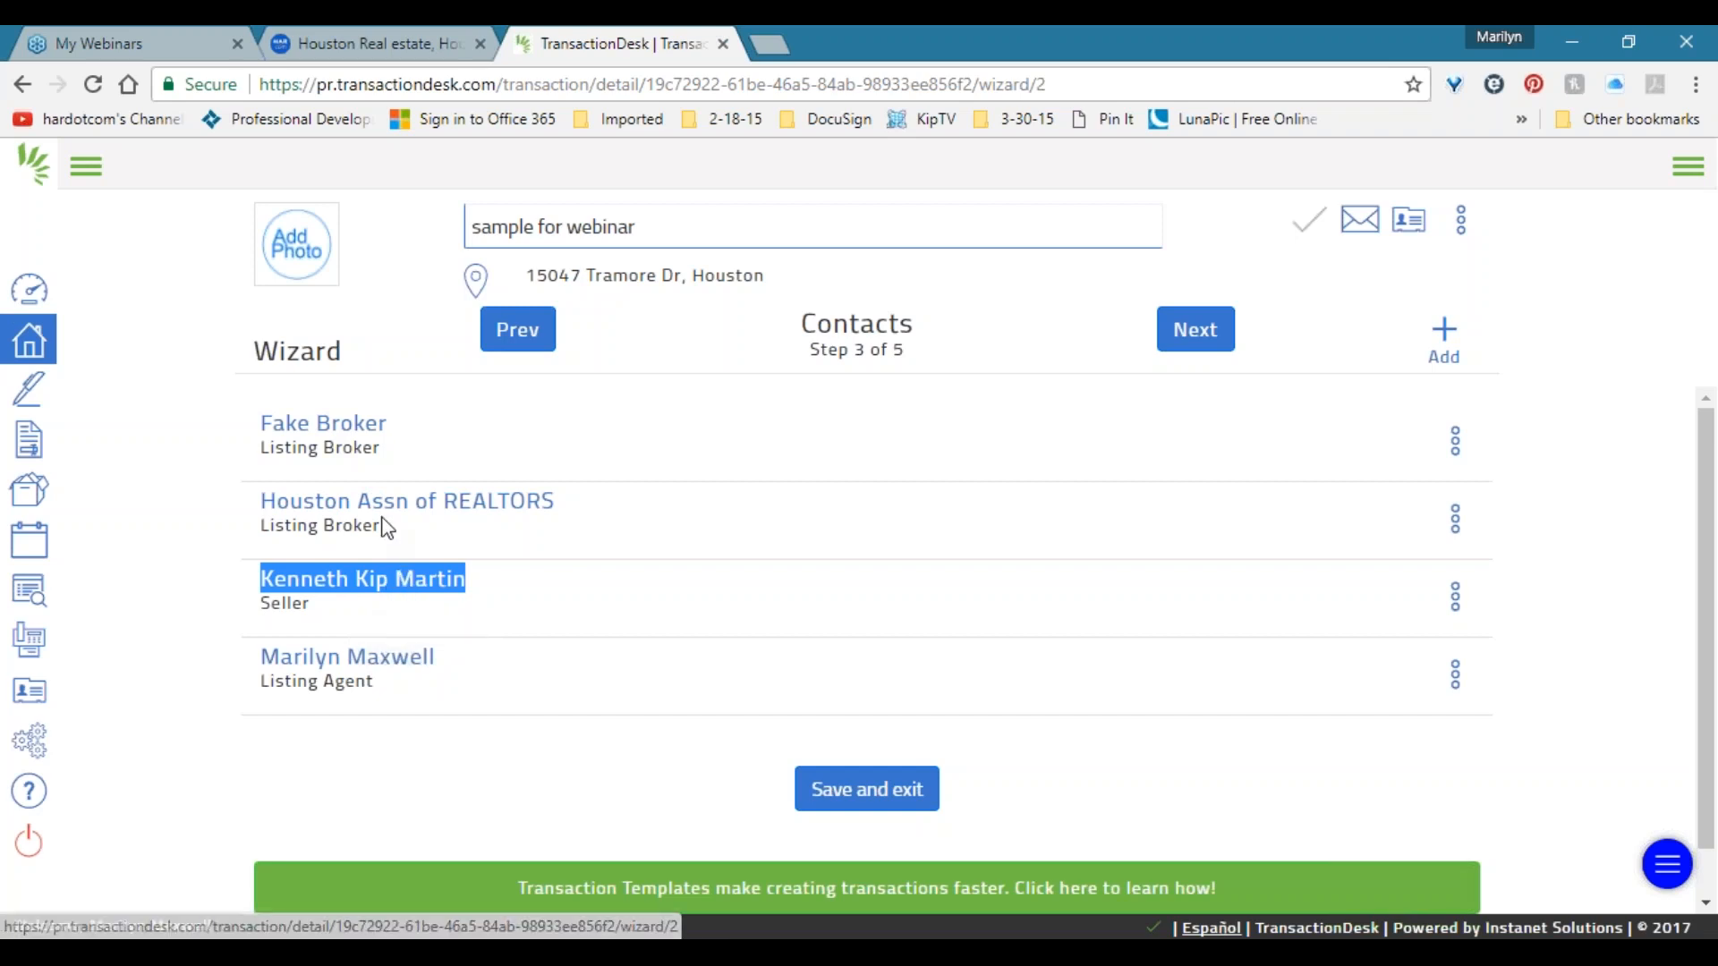
drag(385, 524, 220, 472)
drag(425, 680, 216, 641)
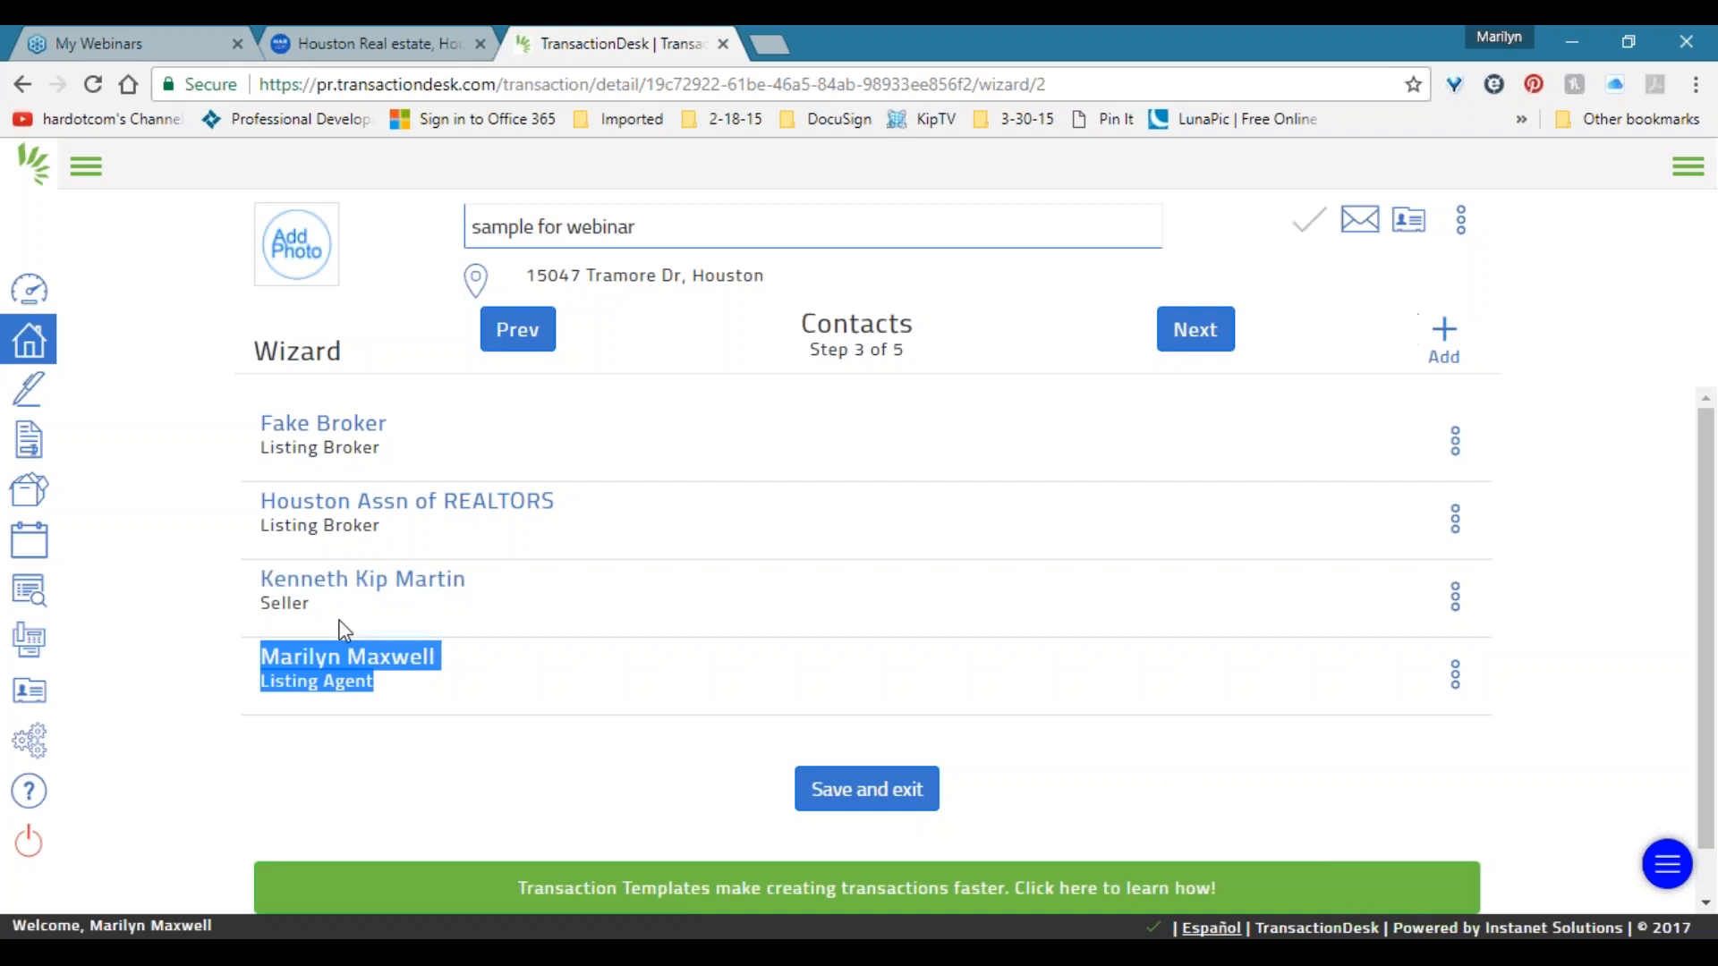
drag(340, 623, 224, 566)
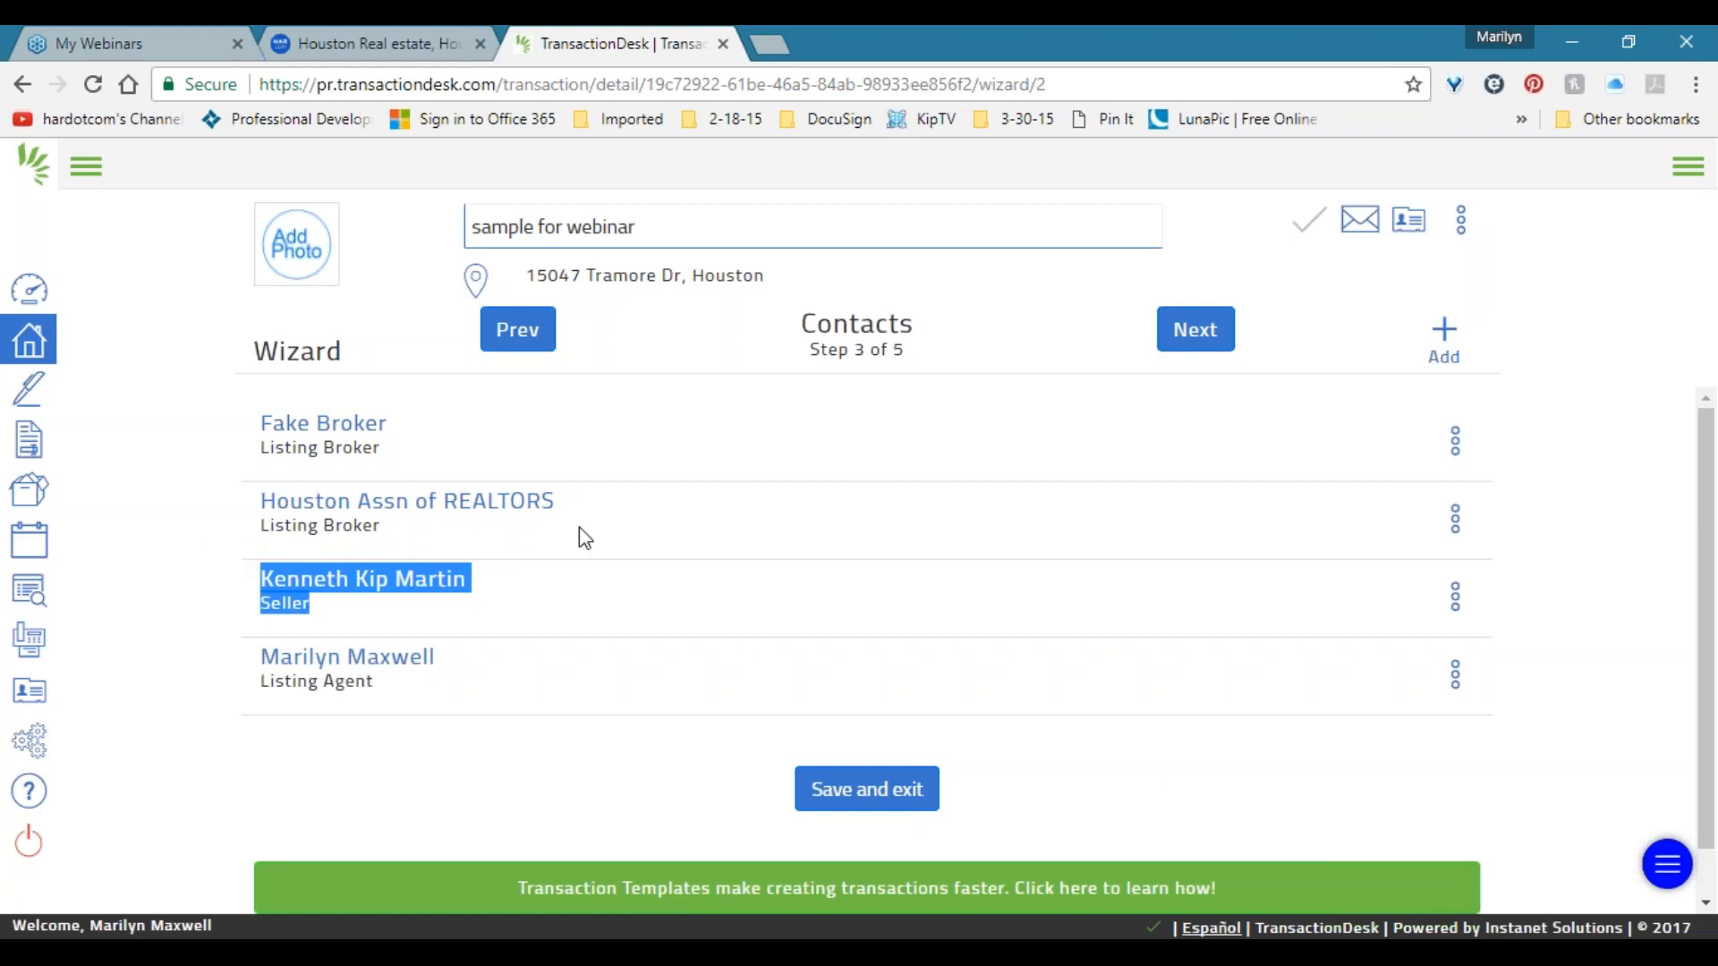
click(617, 469)
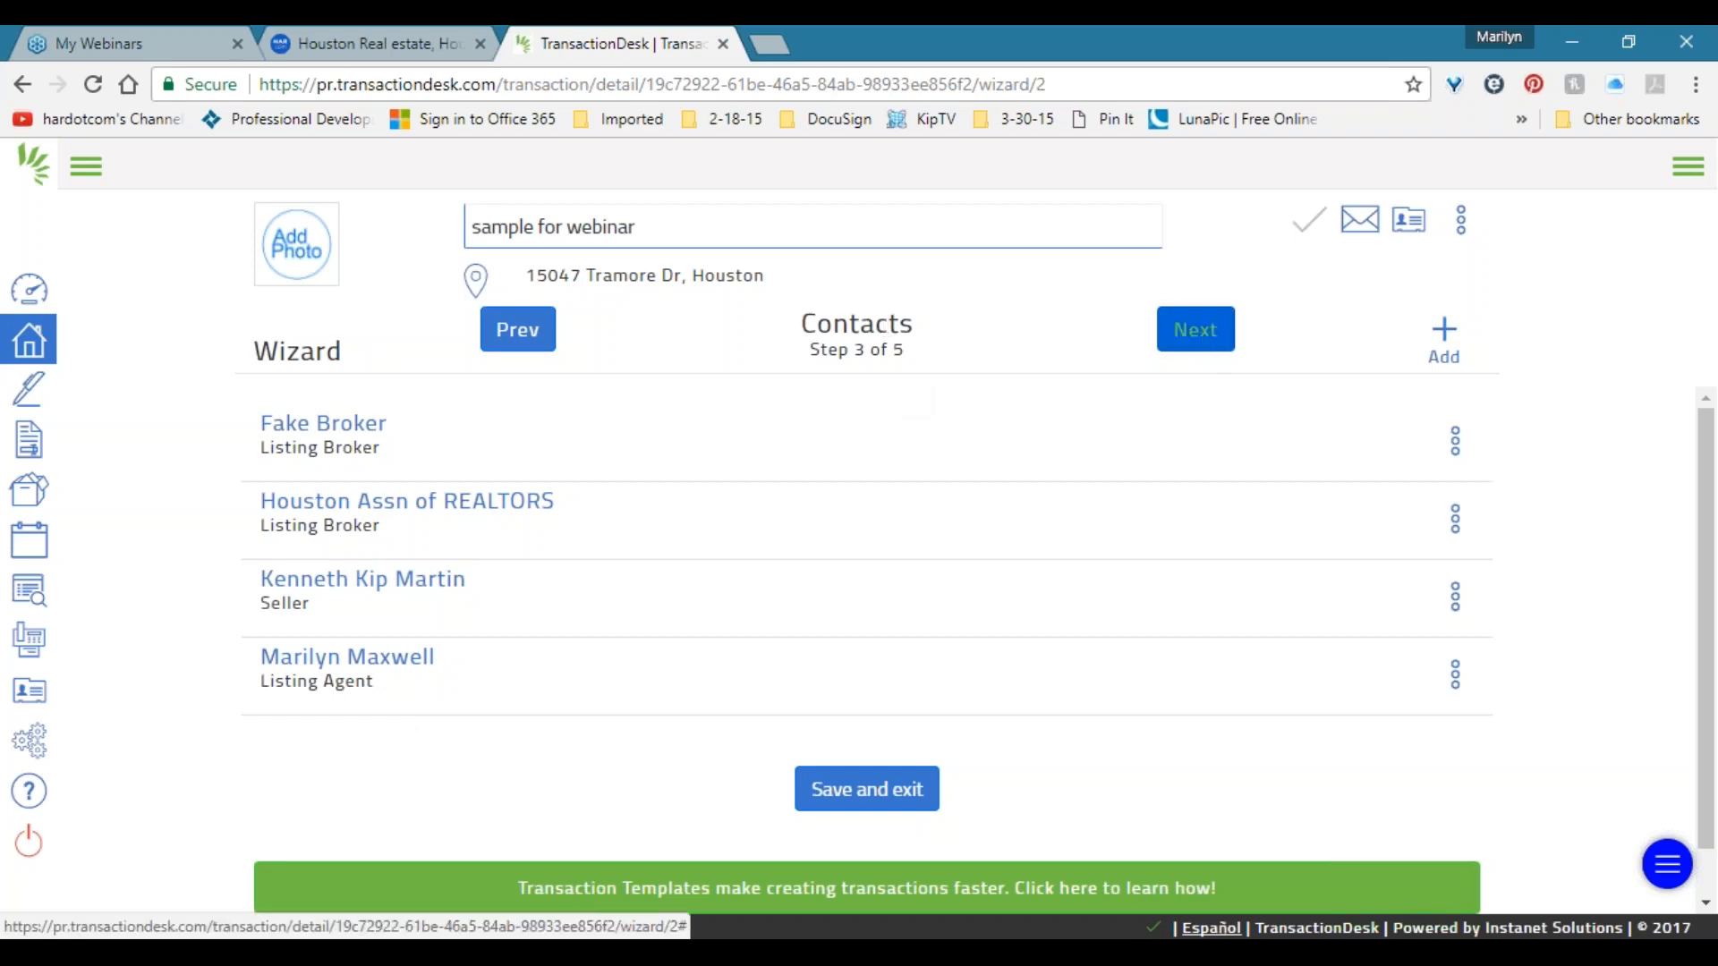
click(1200, 324)
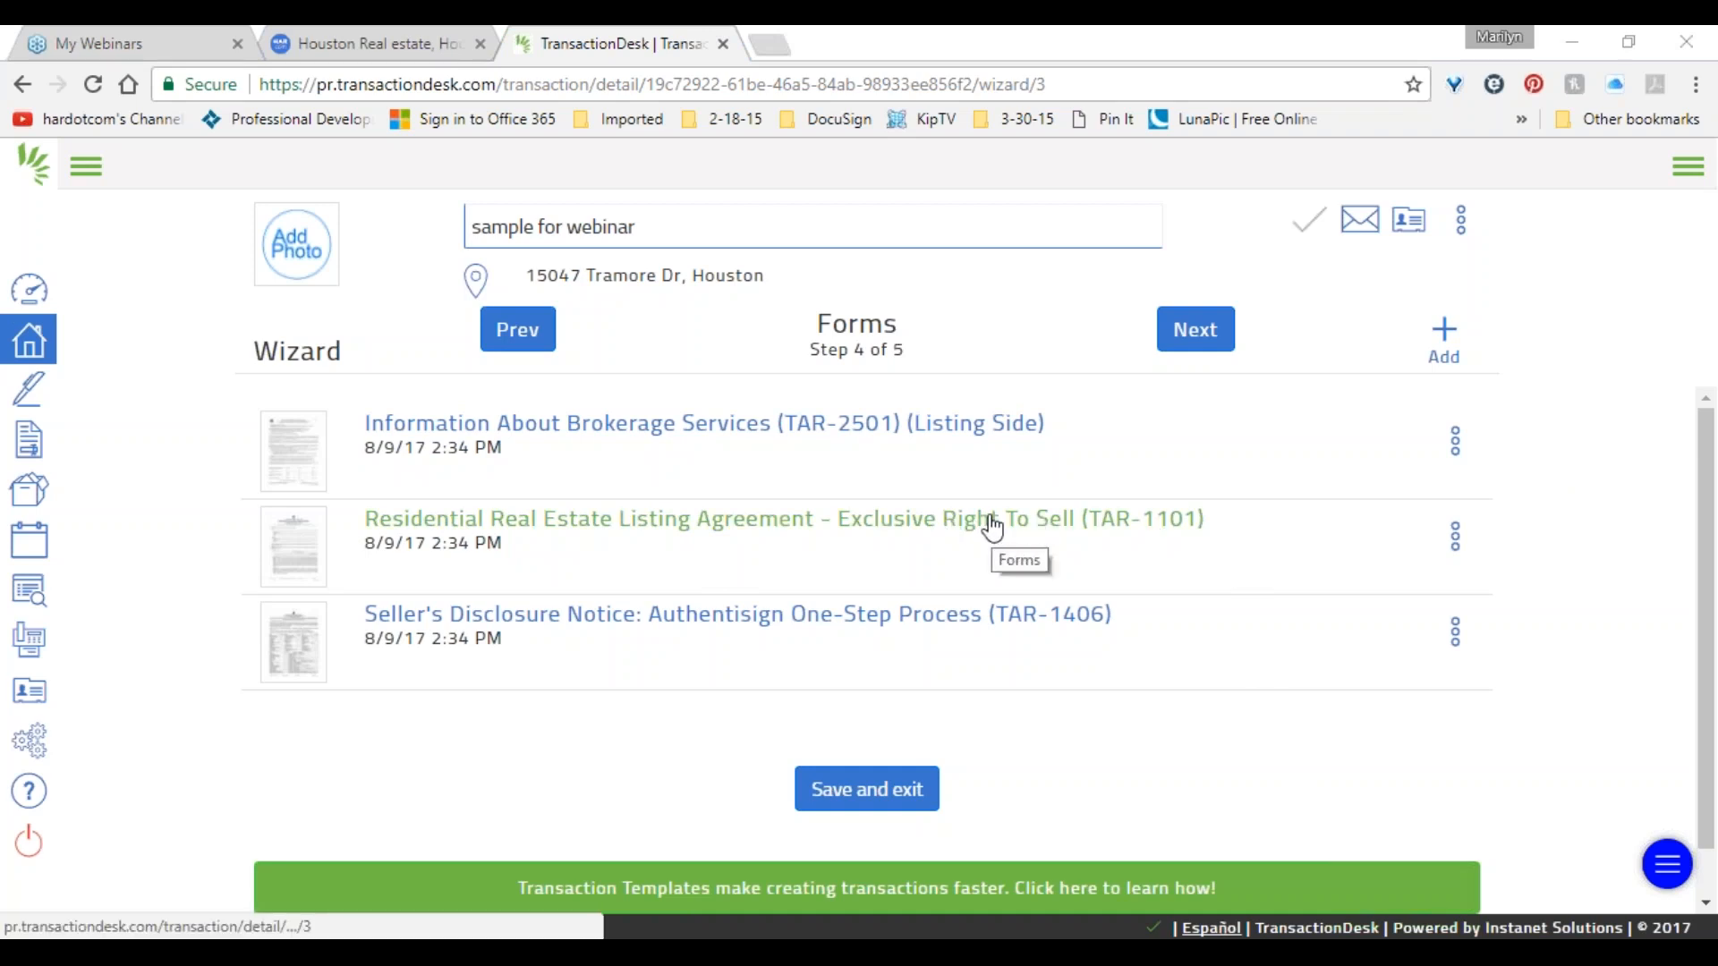
click(1455, 536)
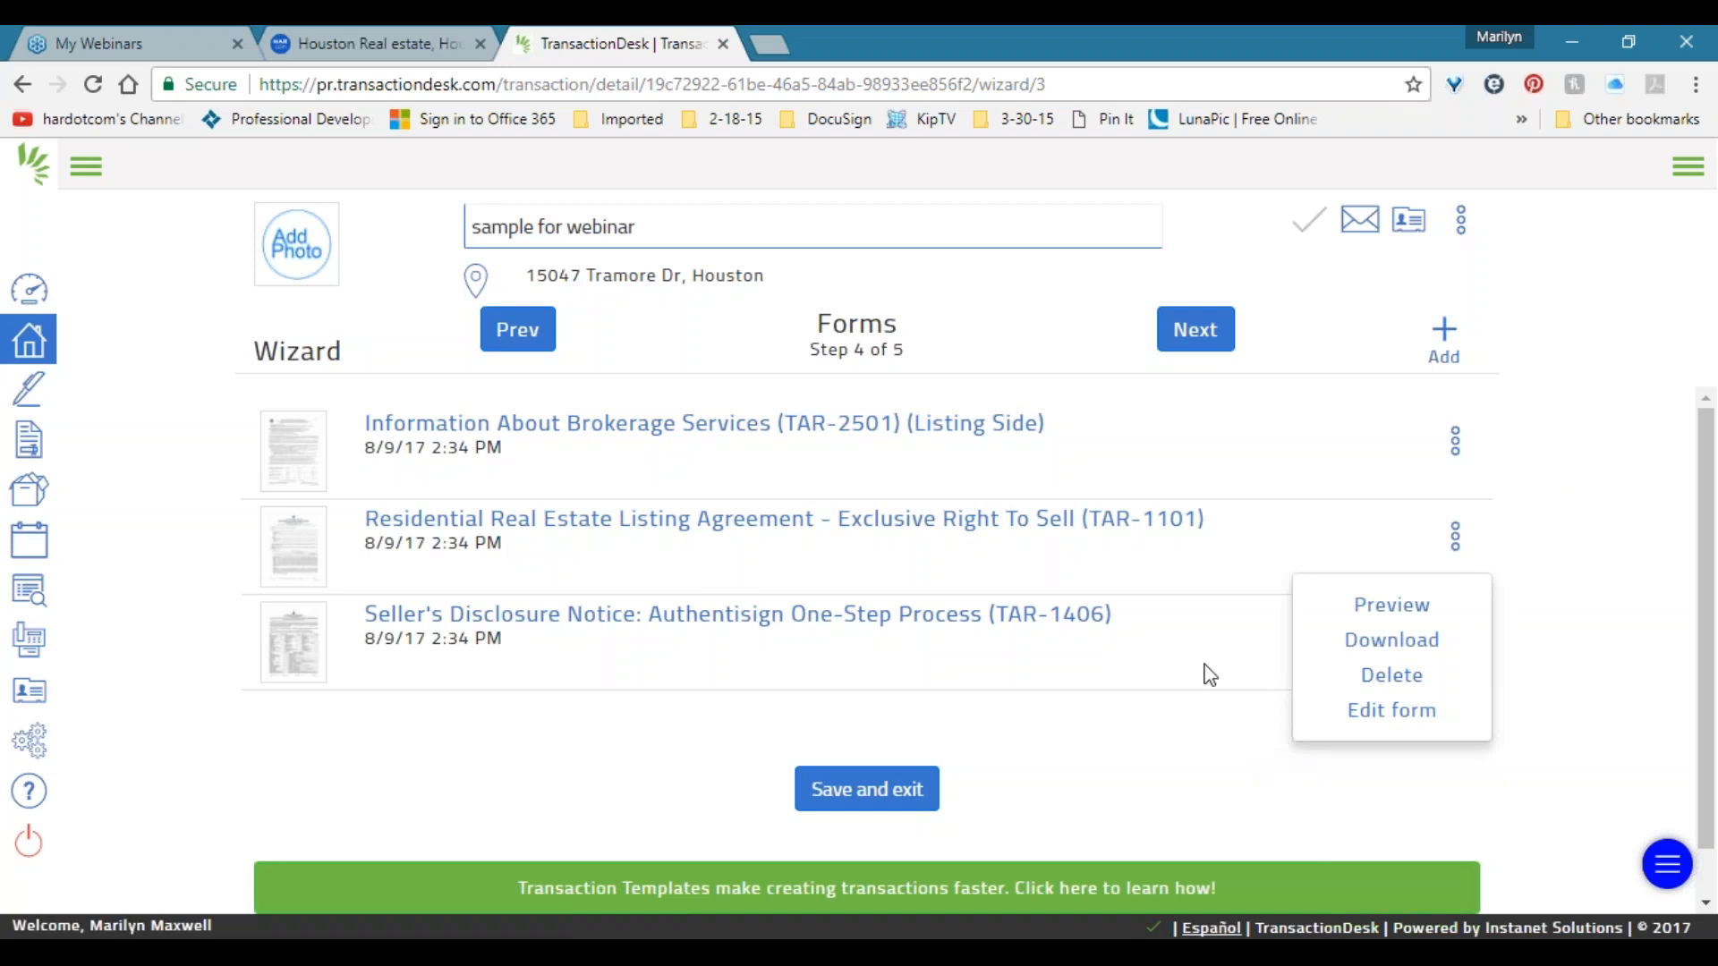
click(1206, 430)
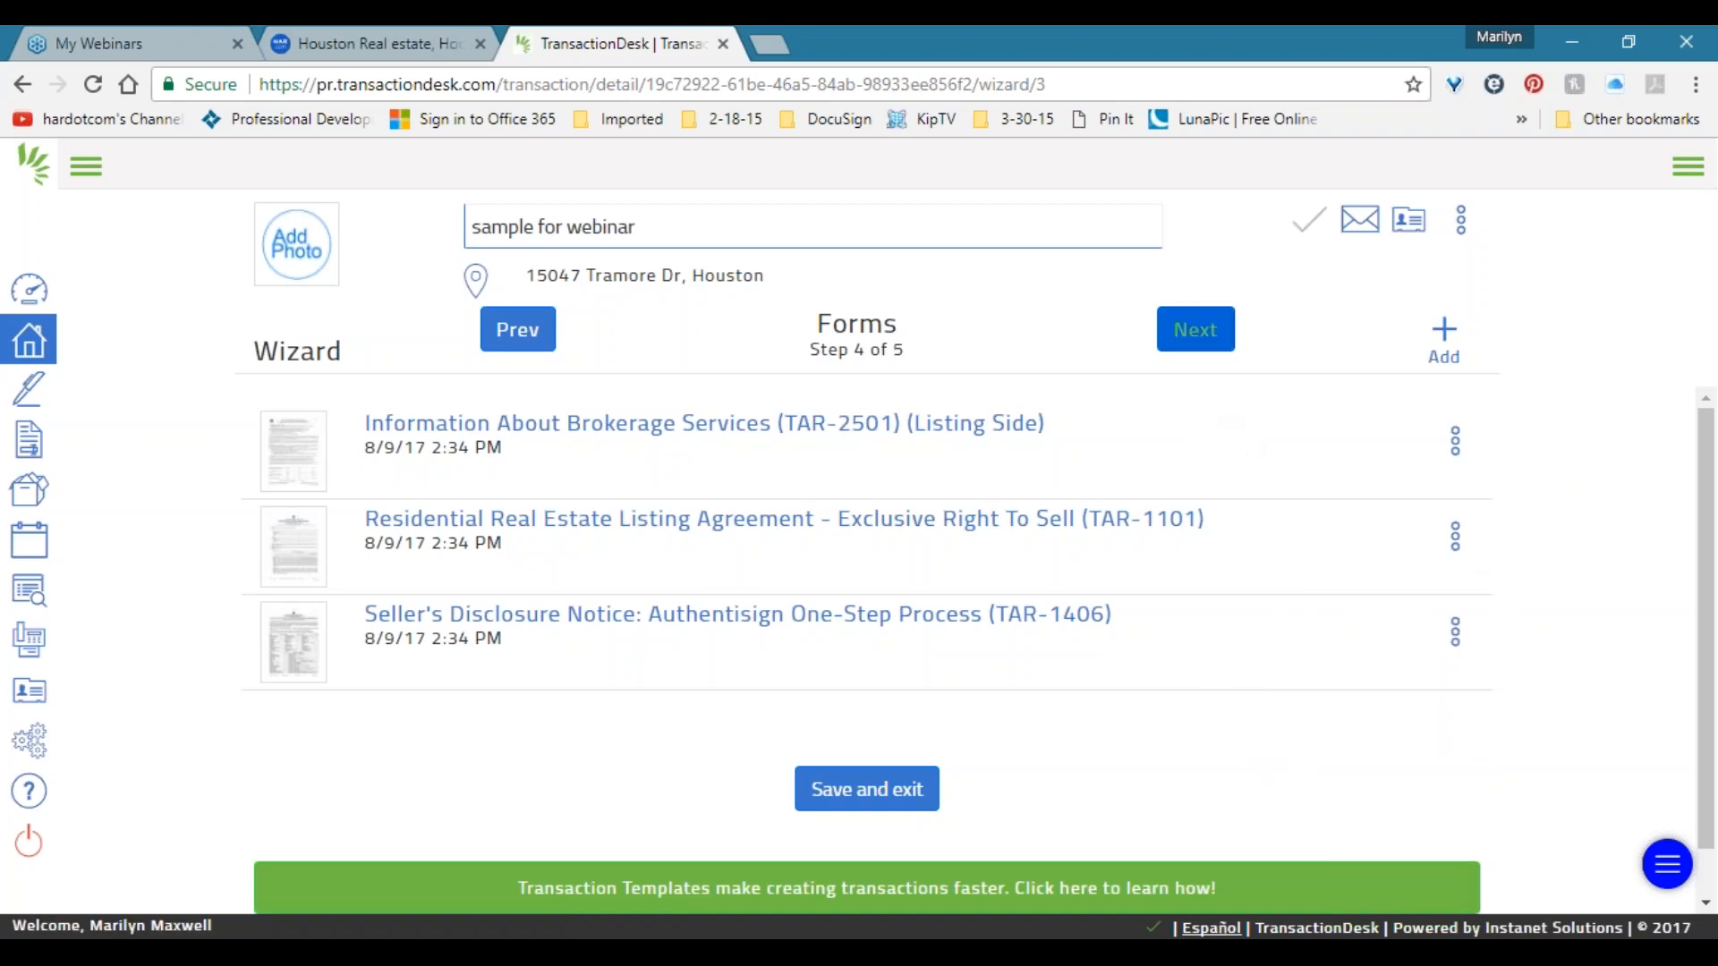
Move to the Documents step and preview Fax-Back Cover Sheet.pdf.
click(1190, 330)
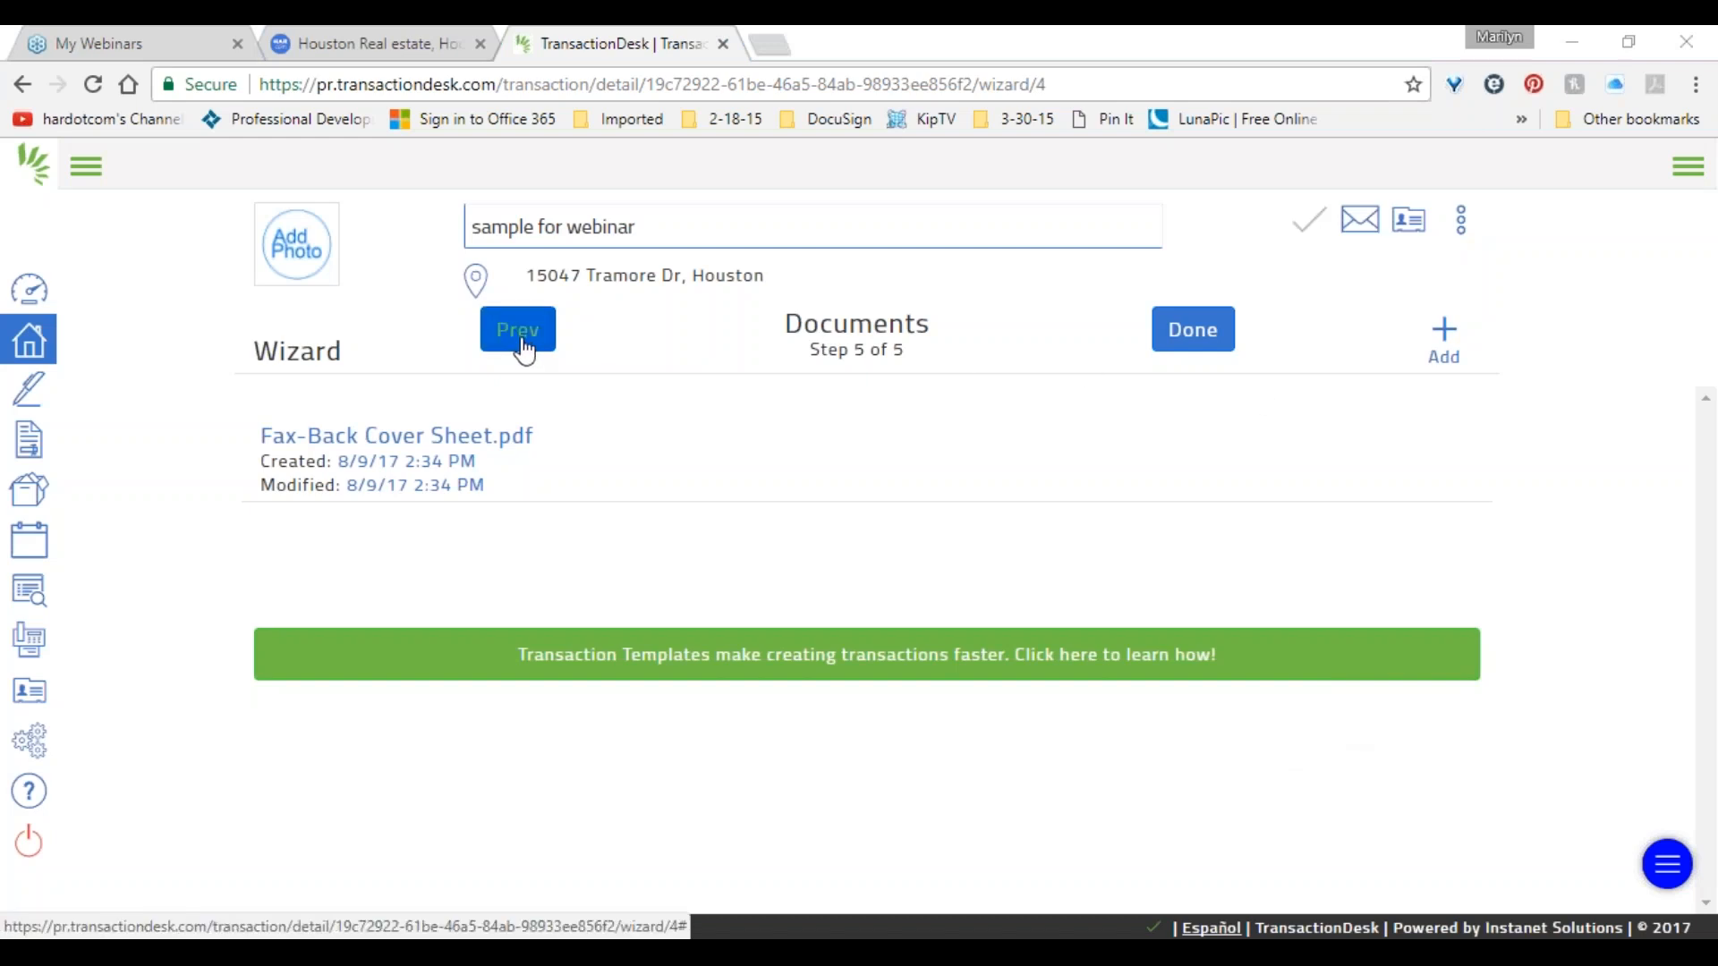
double_click(875, 329)
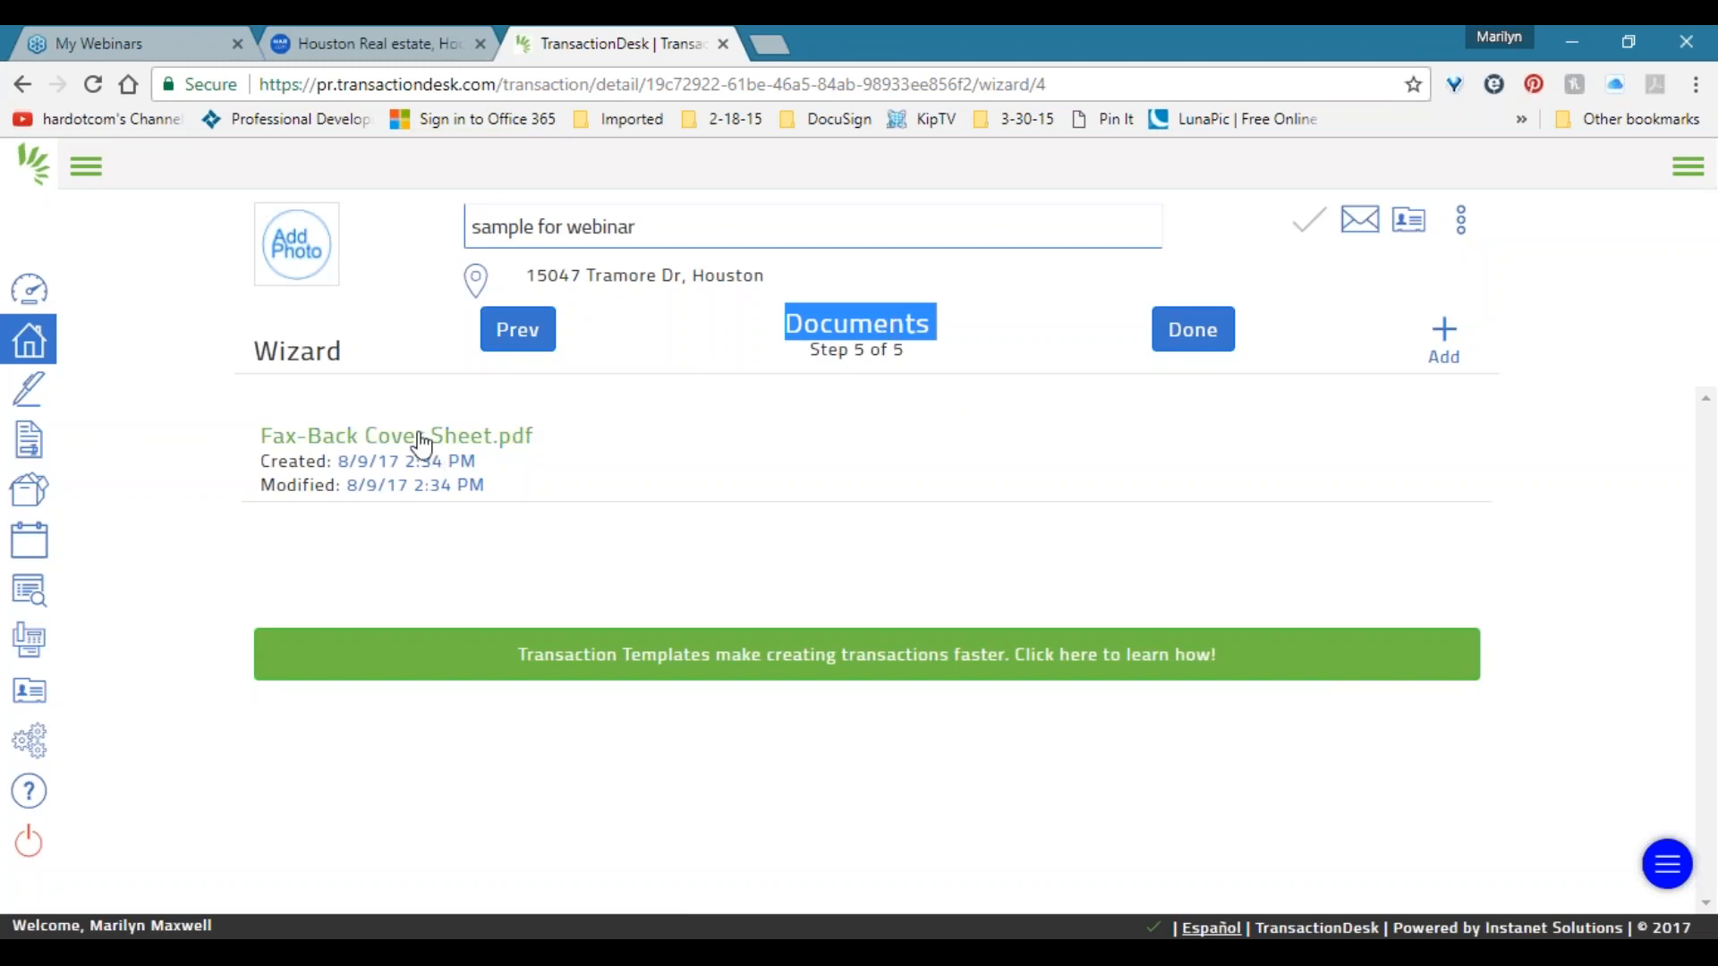
click(452, 438)
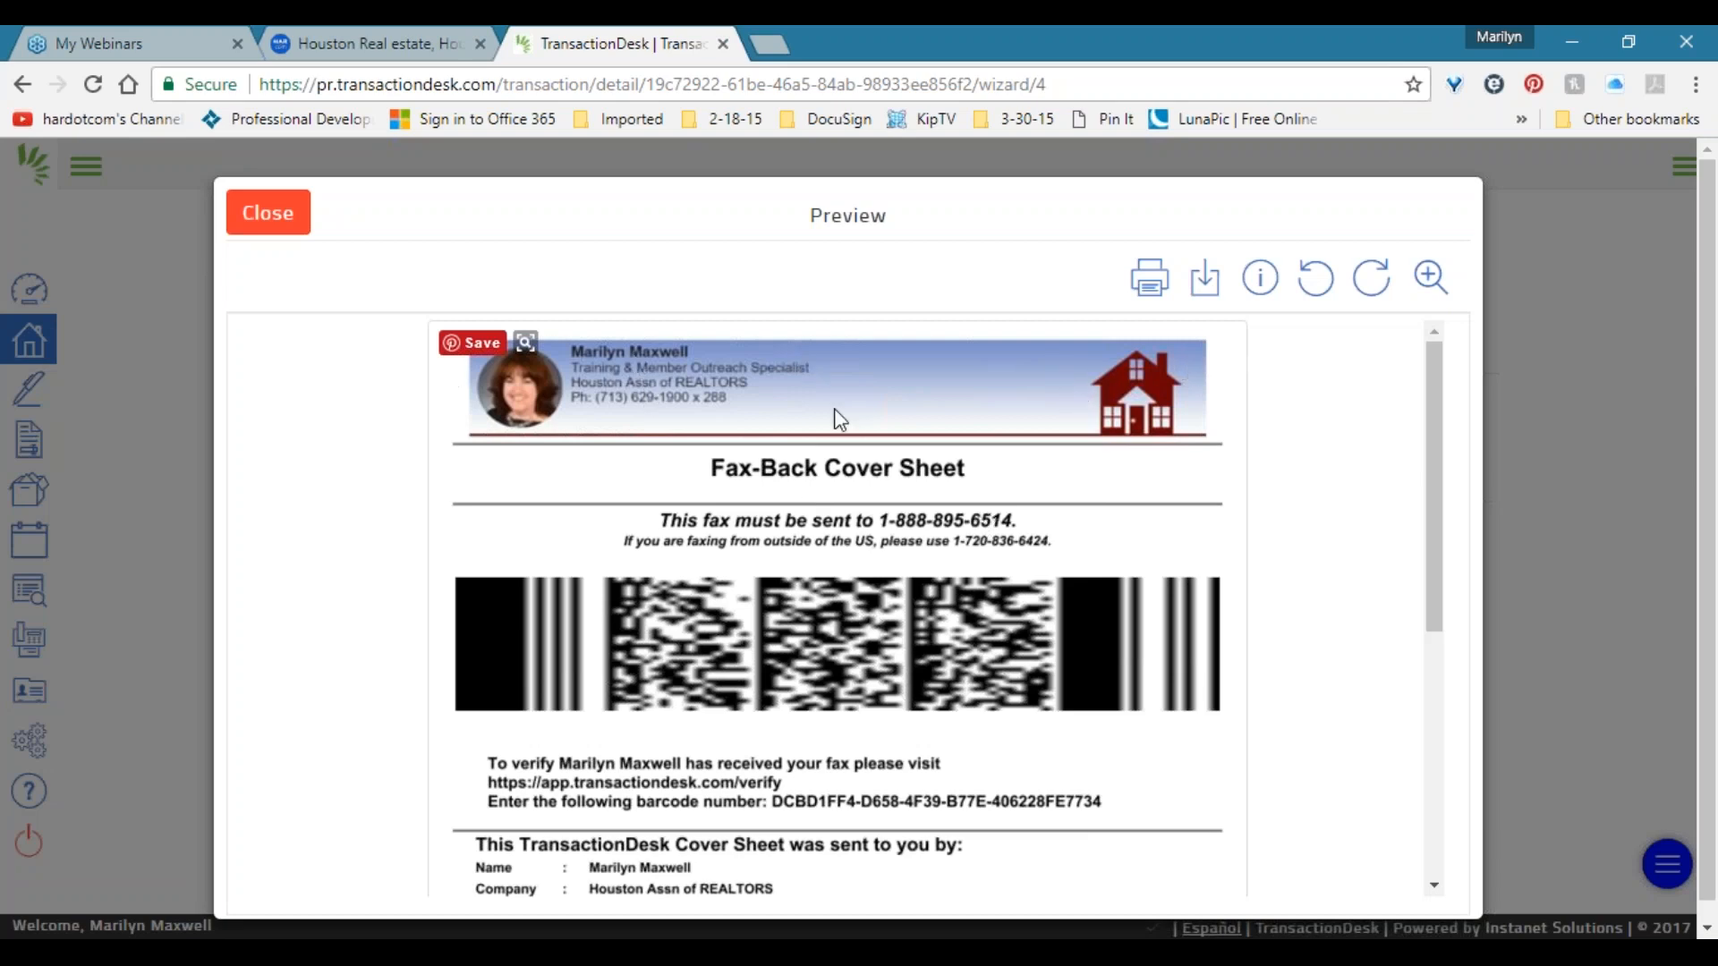
Scroll through the fax cover sheet preview, reviewing its barcode and sender details.
click(1575, 407)
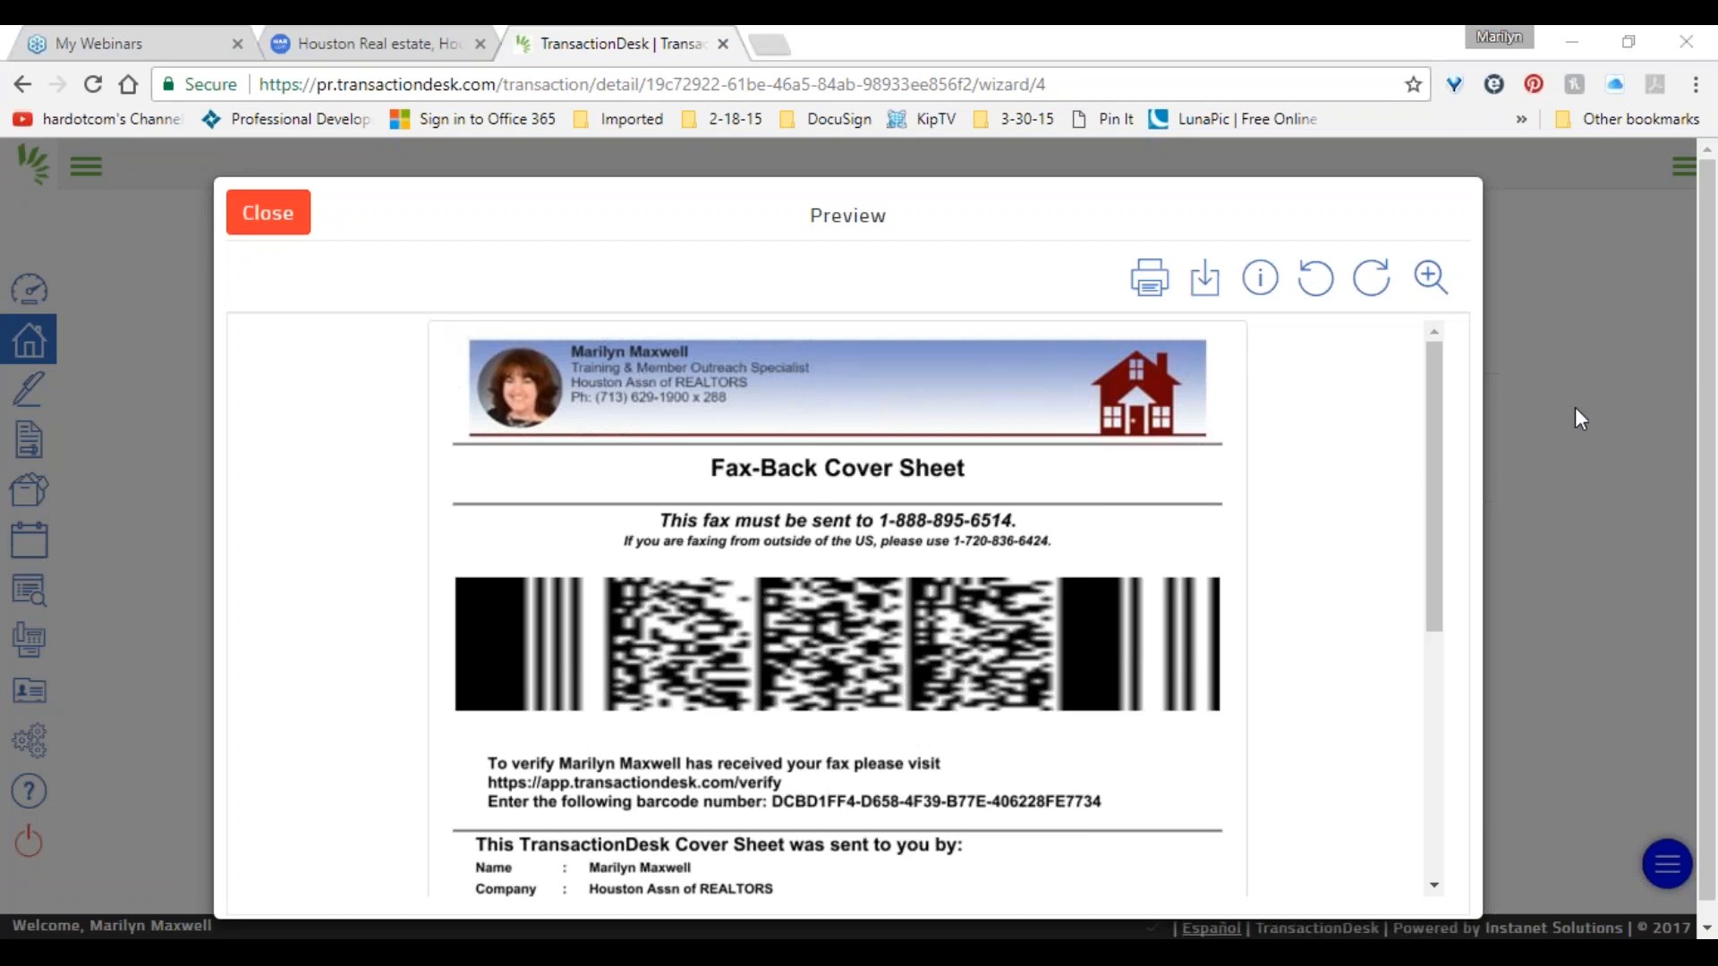
drag(1433, 364, 1432, 421)
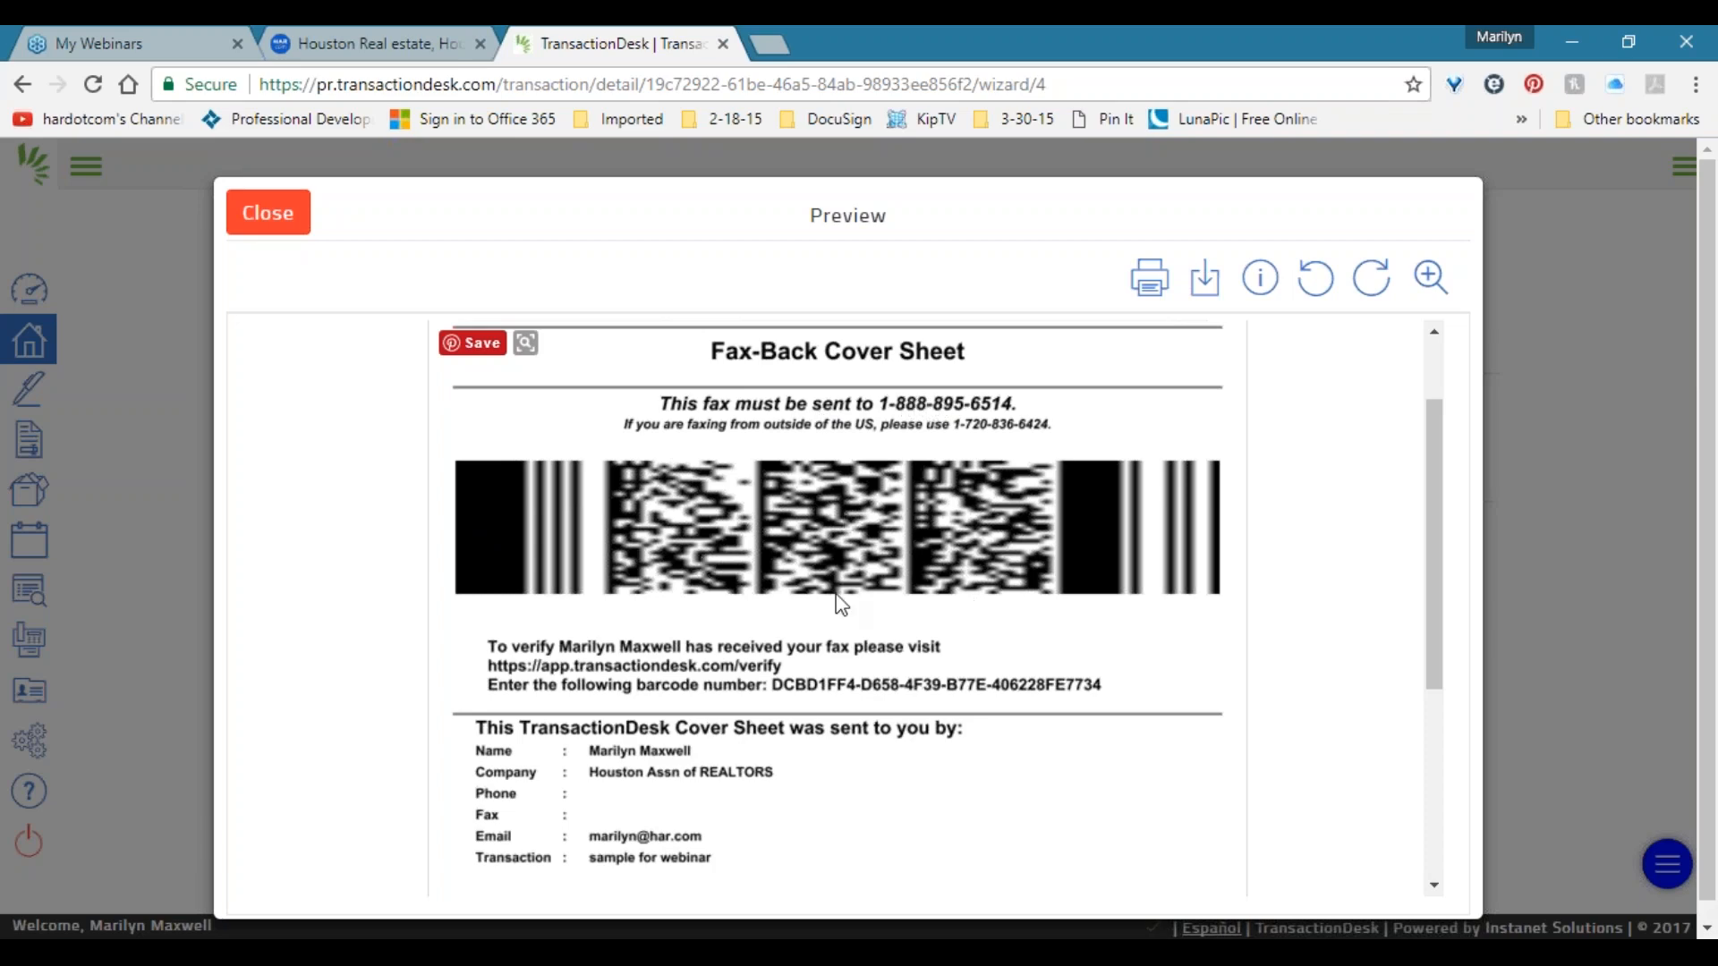
scroll(885, 581, down, 4)
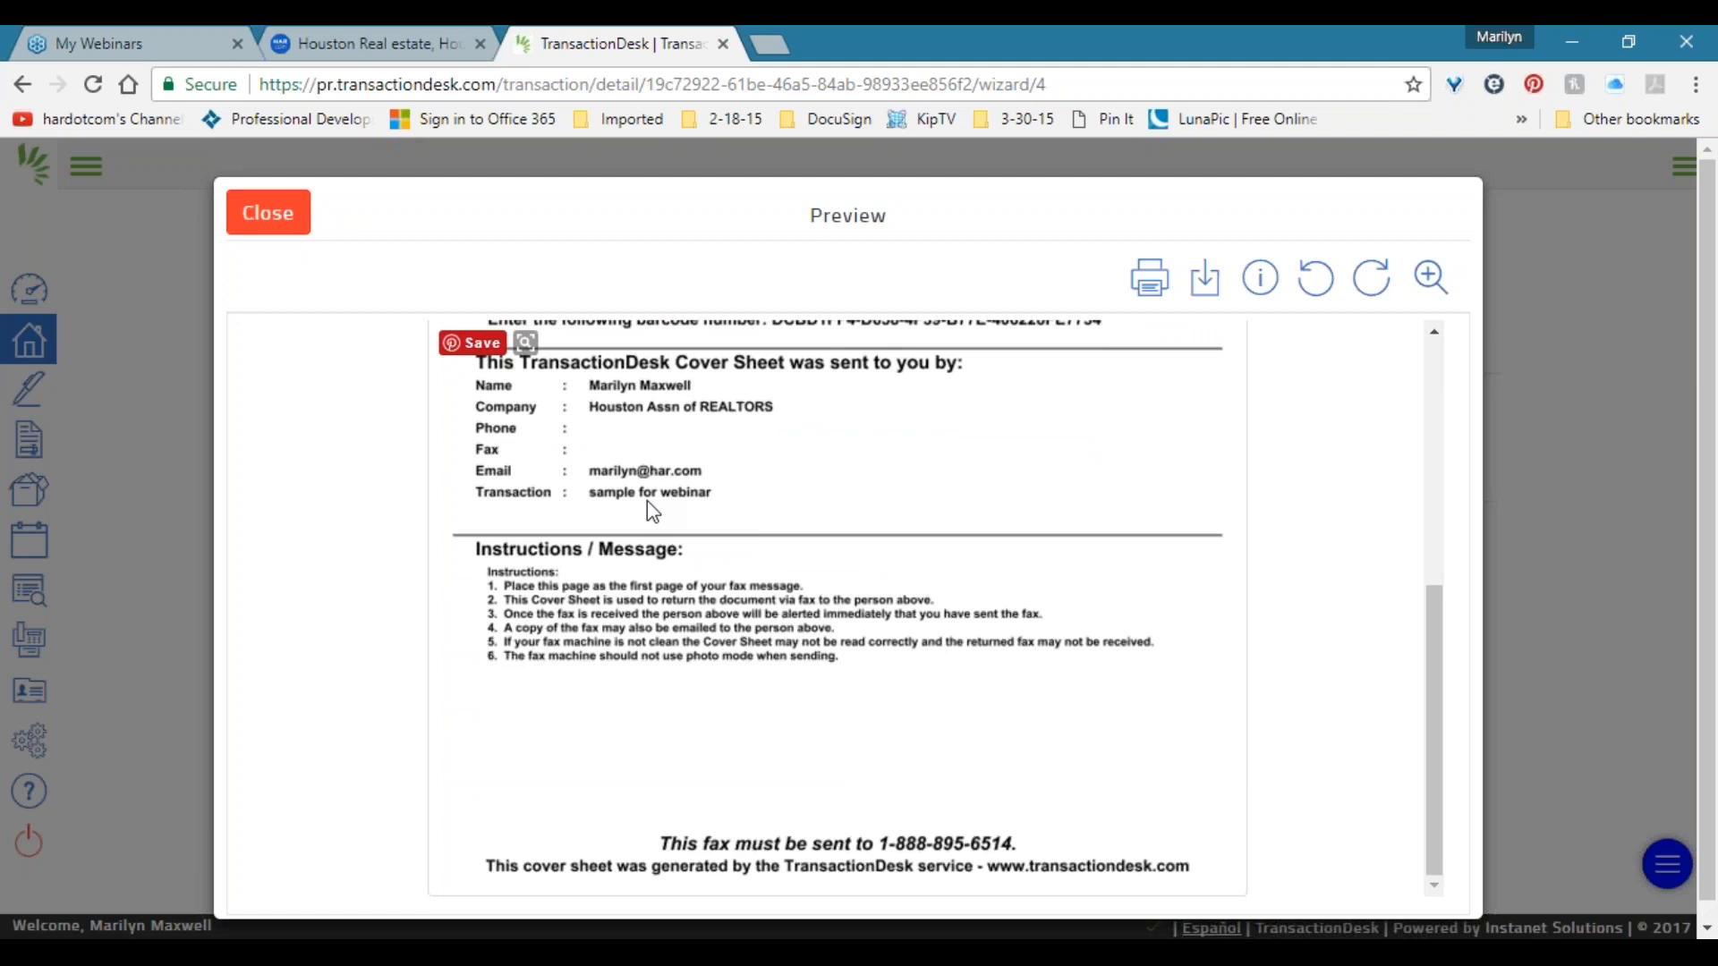
scroll(669, 495, up, 5)
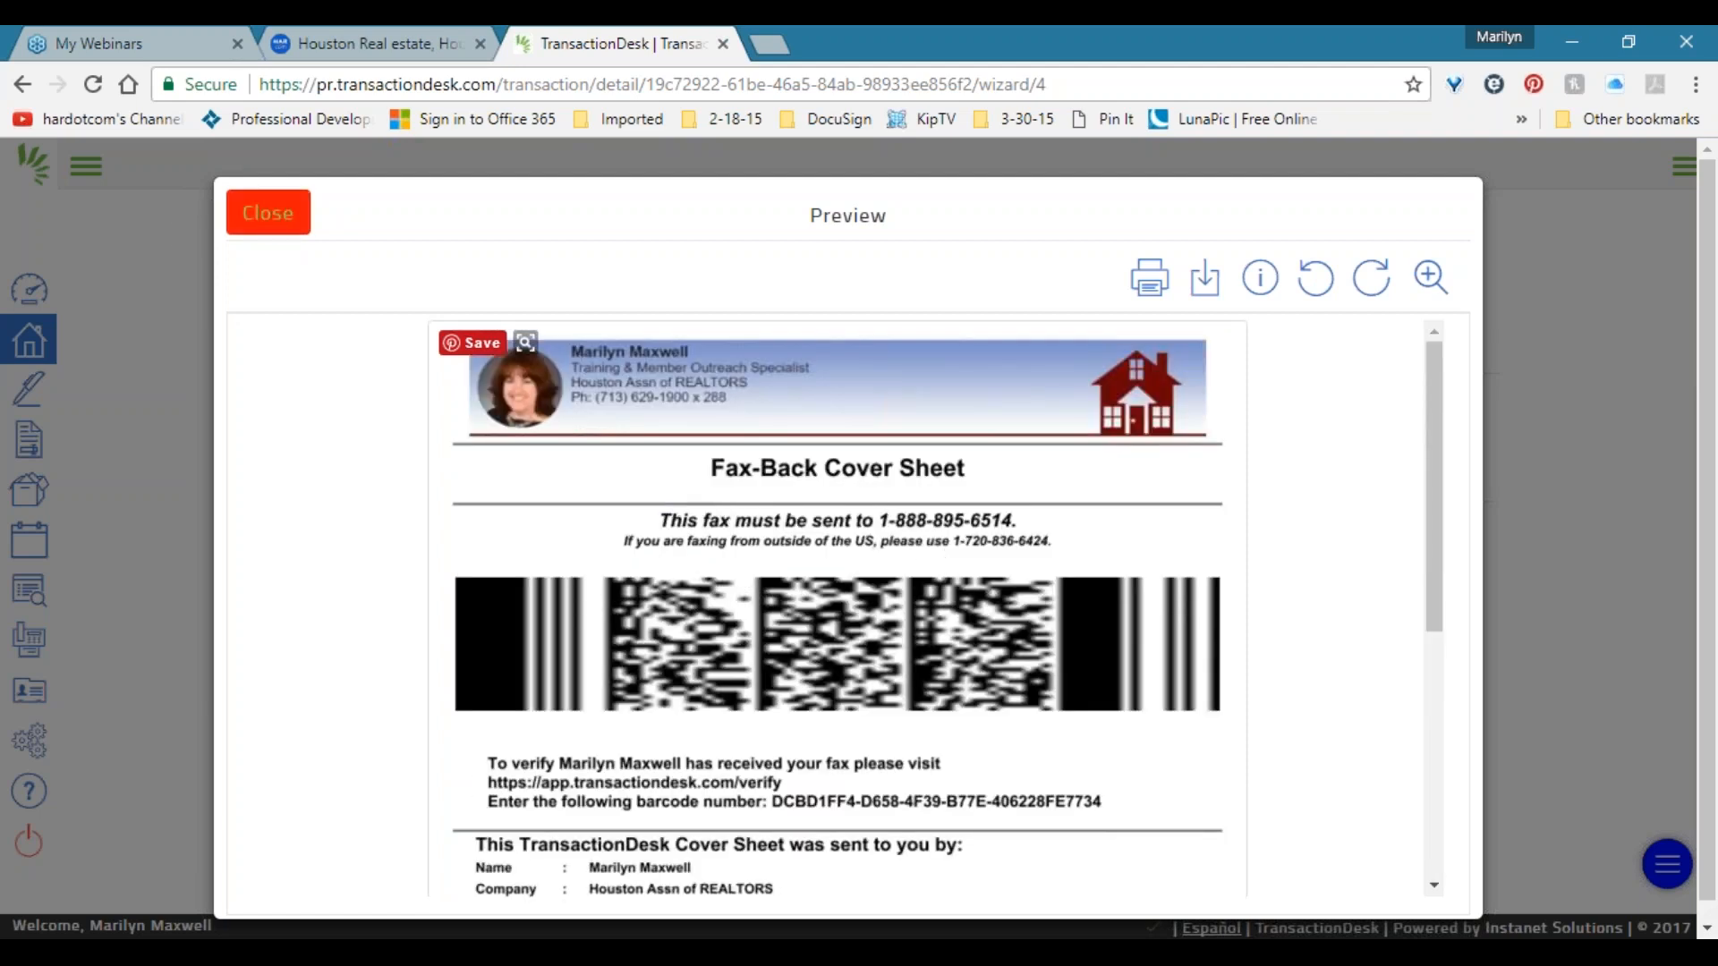
click(268, 212)
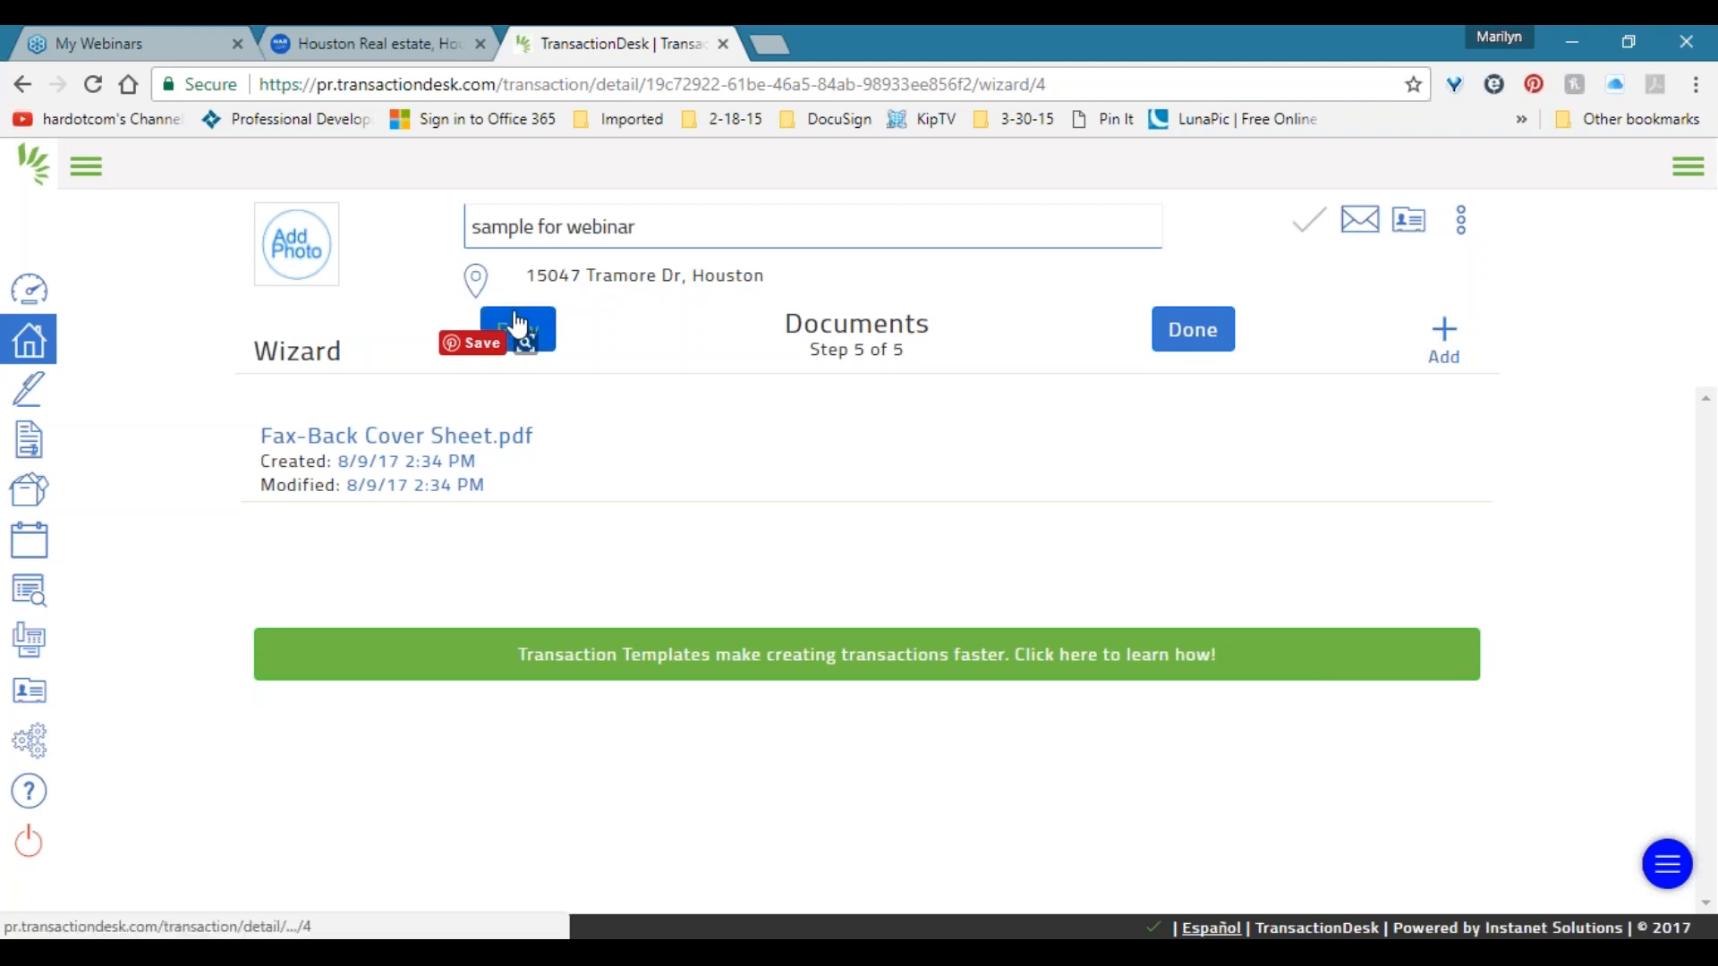
click(1441, 340)
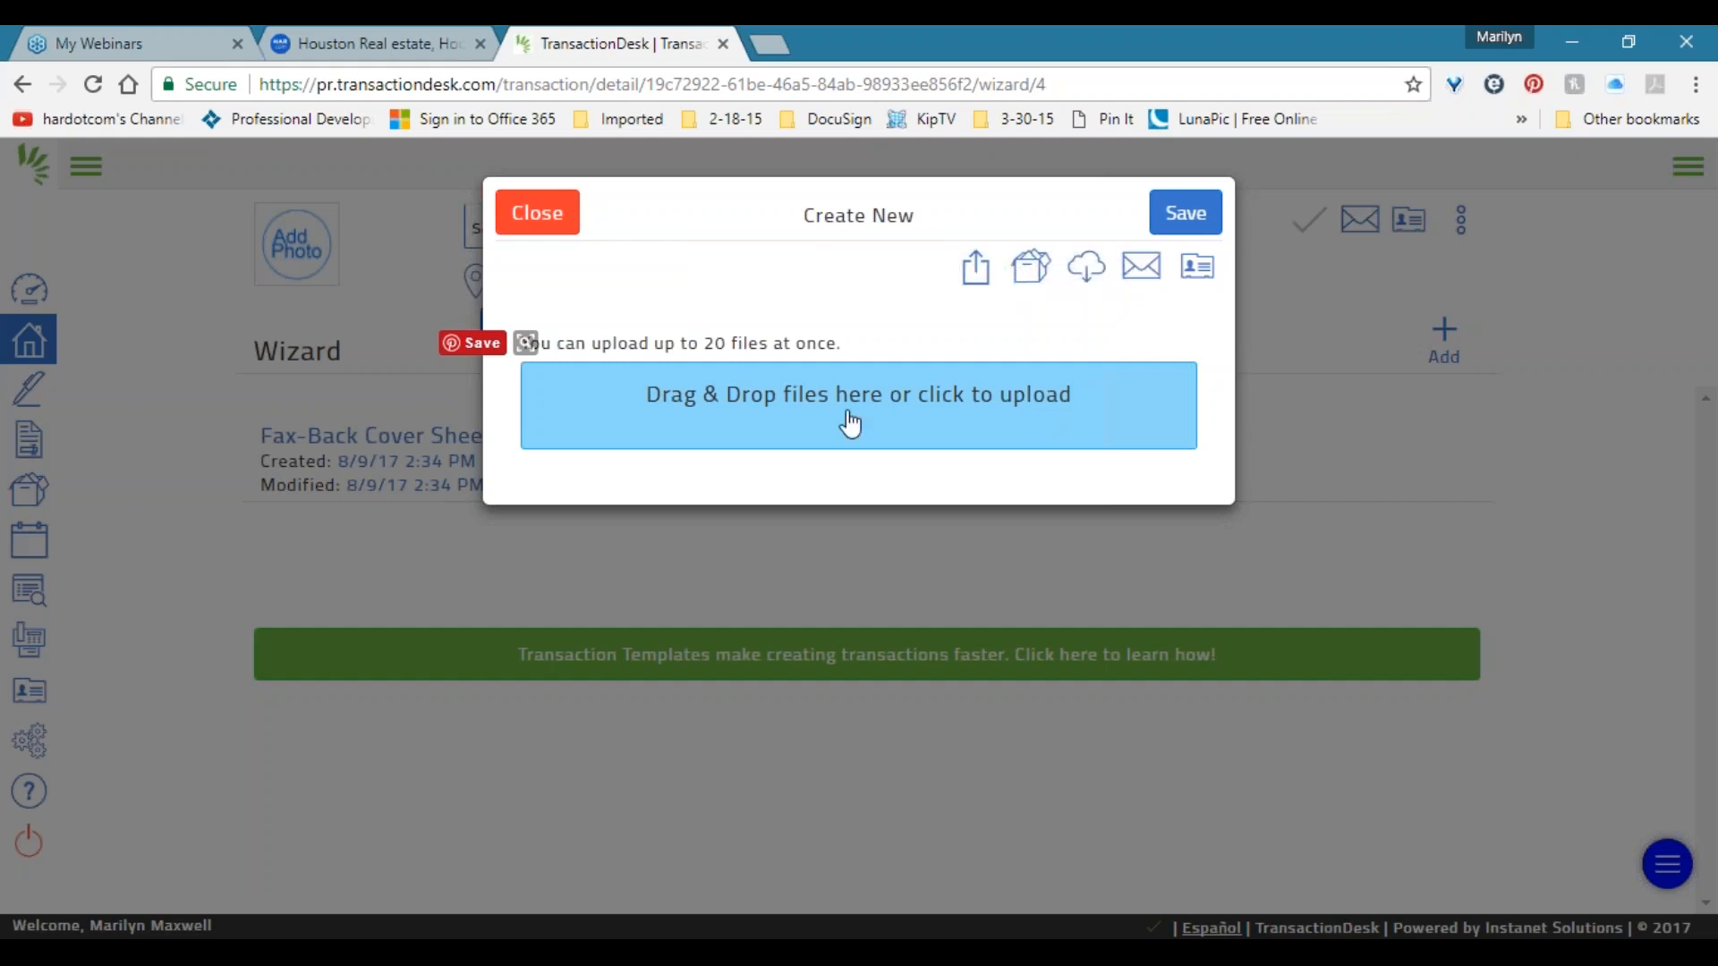
click(542, 221)
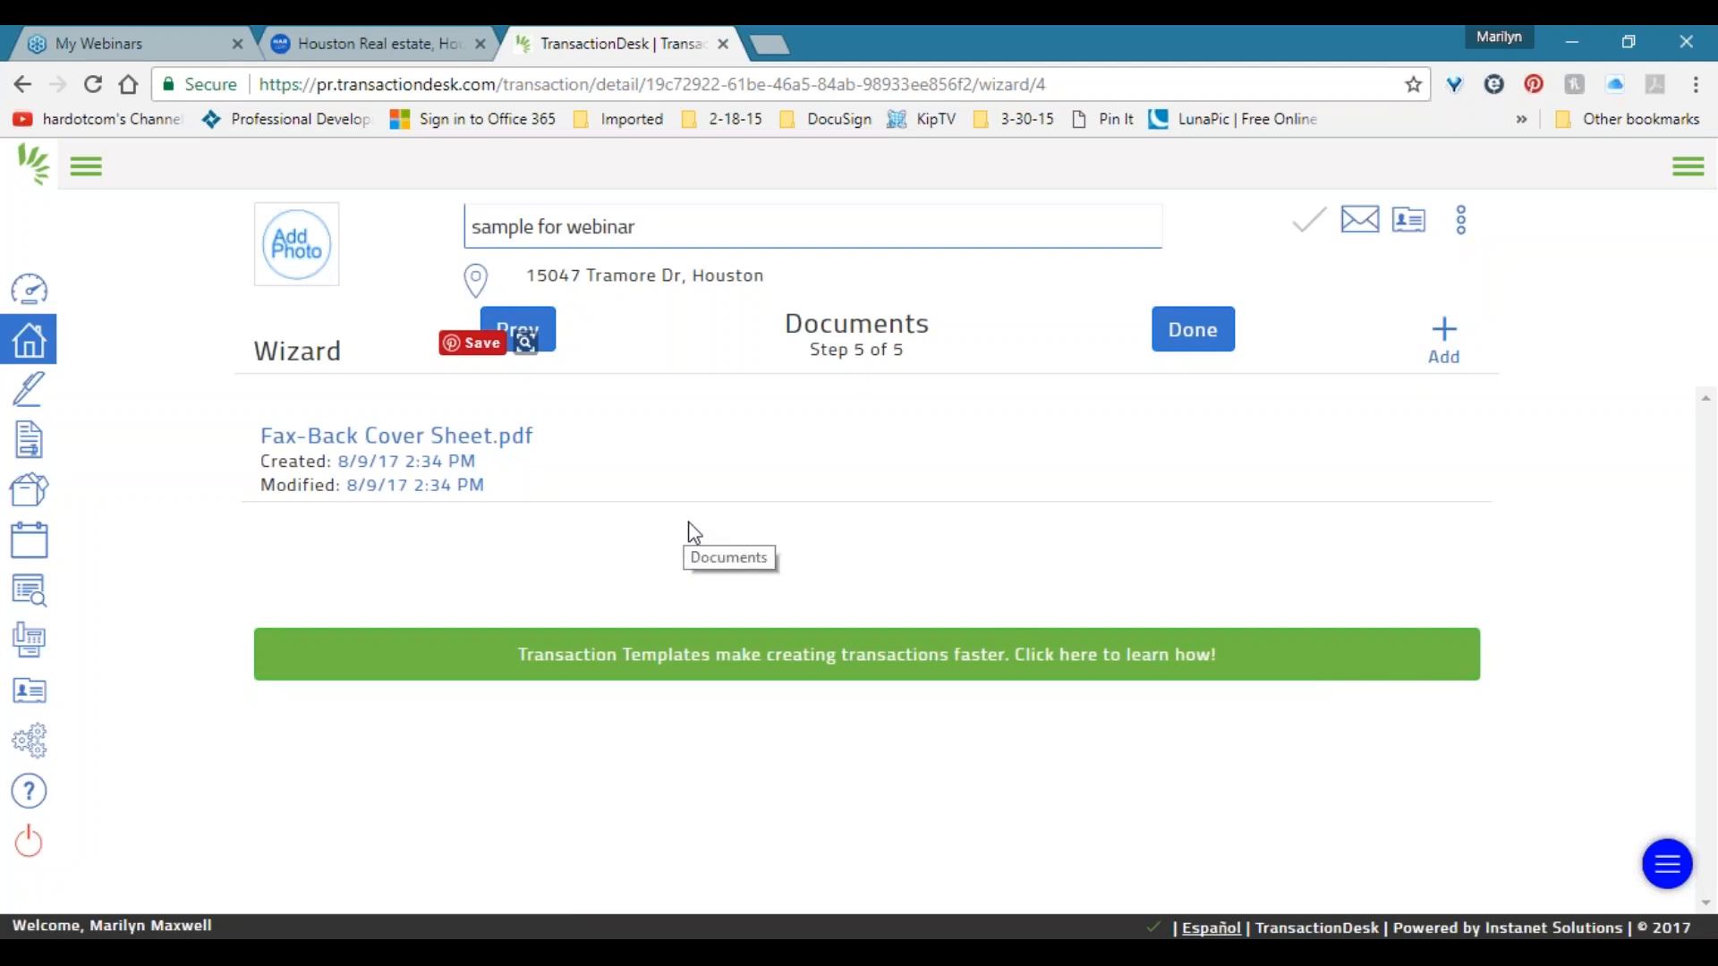
Finish the wizard to reach the 'sample for webinar' transaction dashboard.
click(1191, 343)
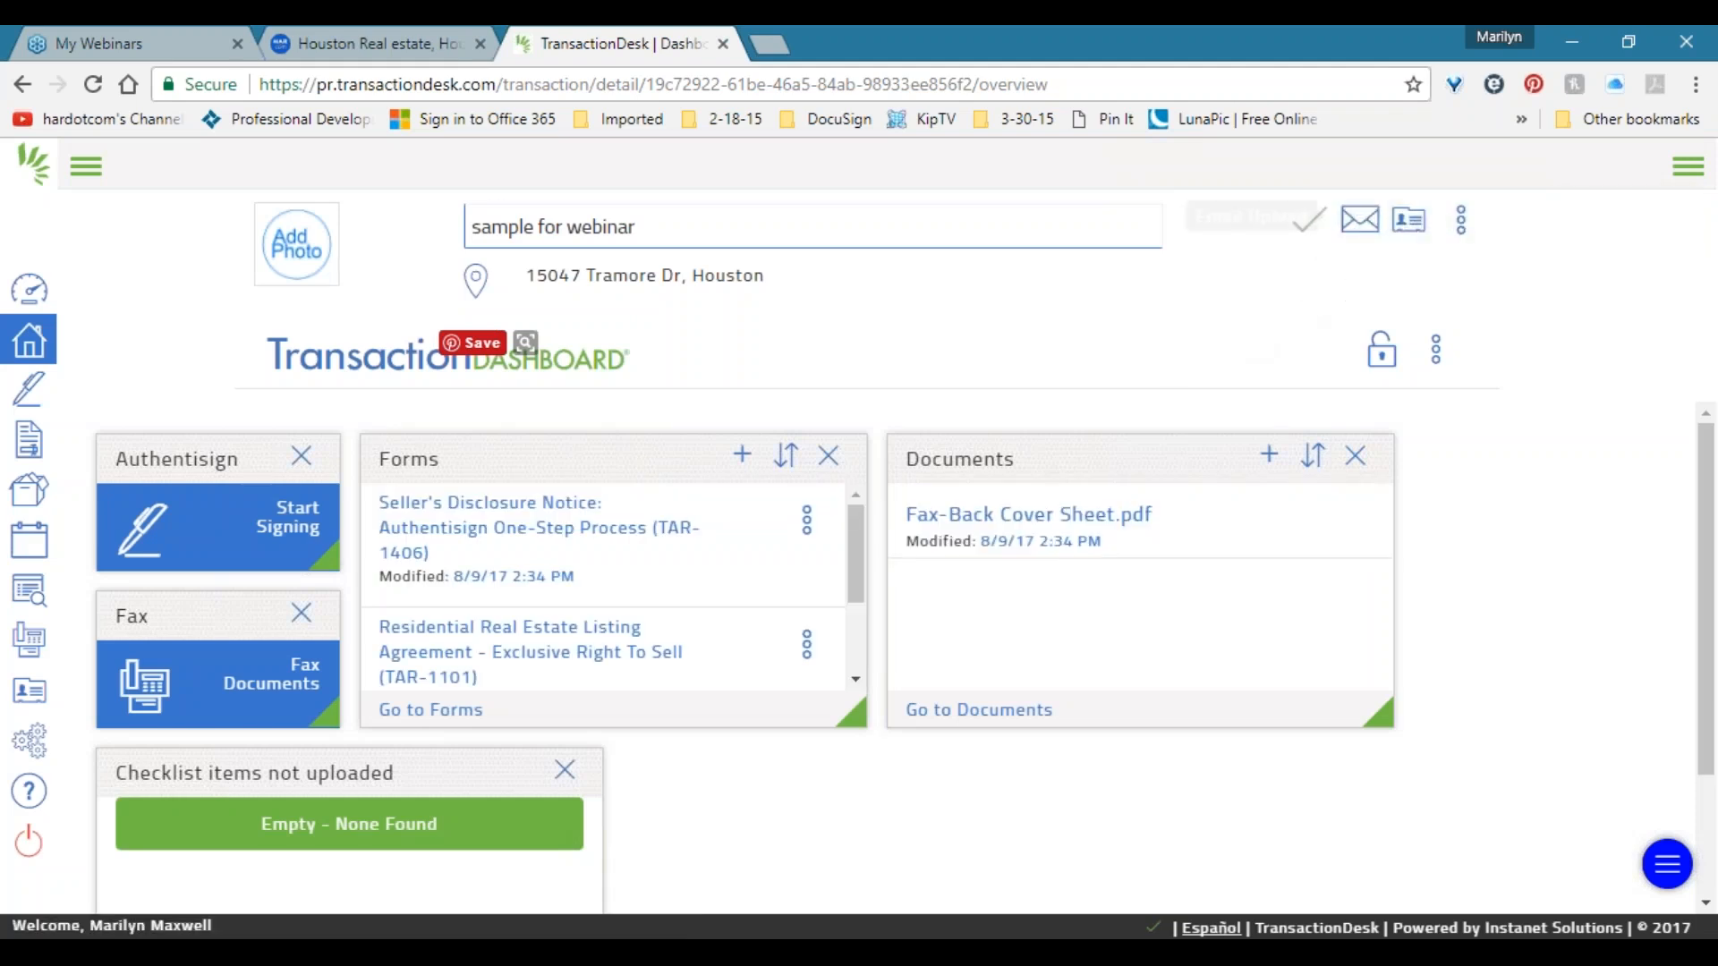
Open Email Upload Information and copy the transaction's upload email address.
click(1358, 231)
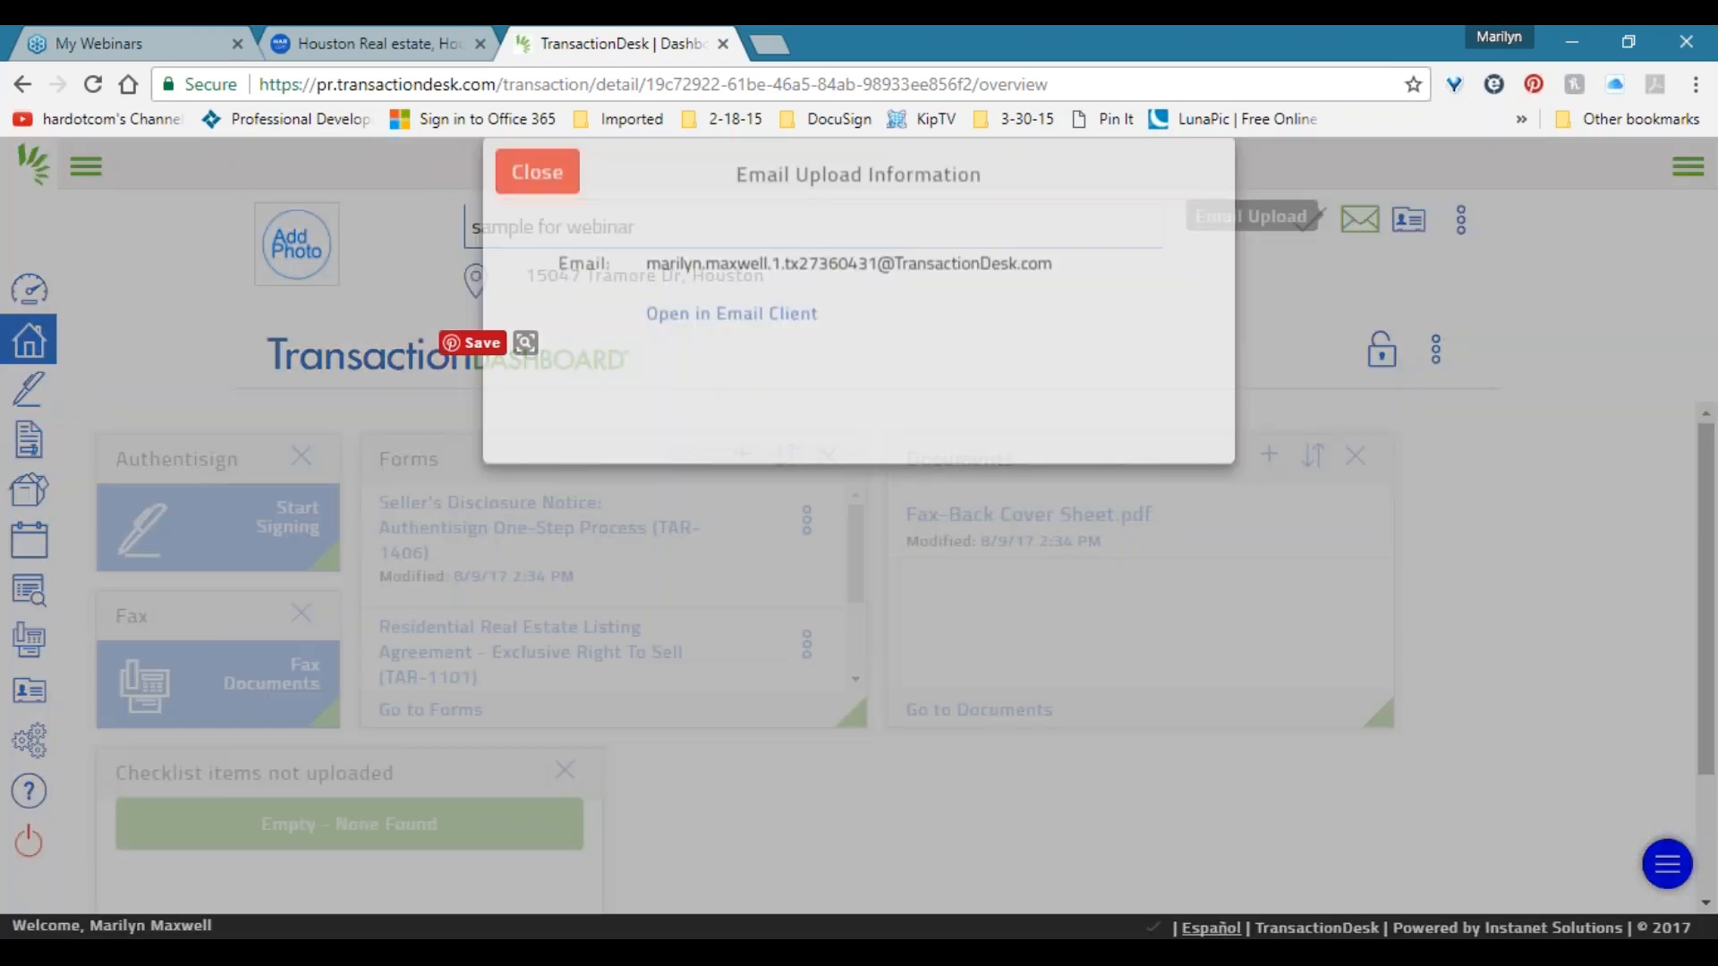
drag(1054, 308, 646, 305)
drag(783, 320, 646, 309)
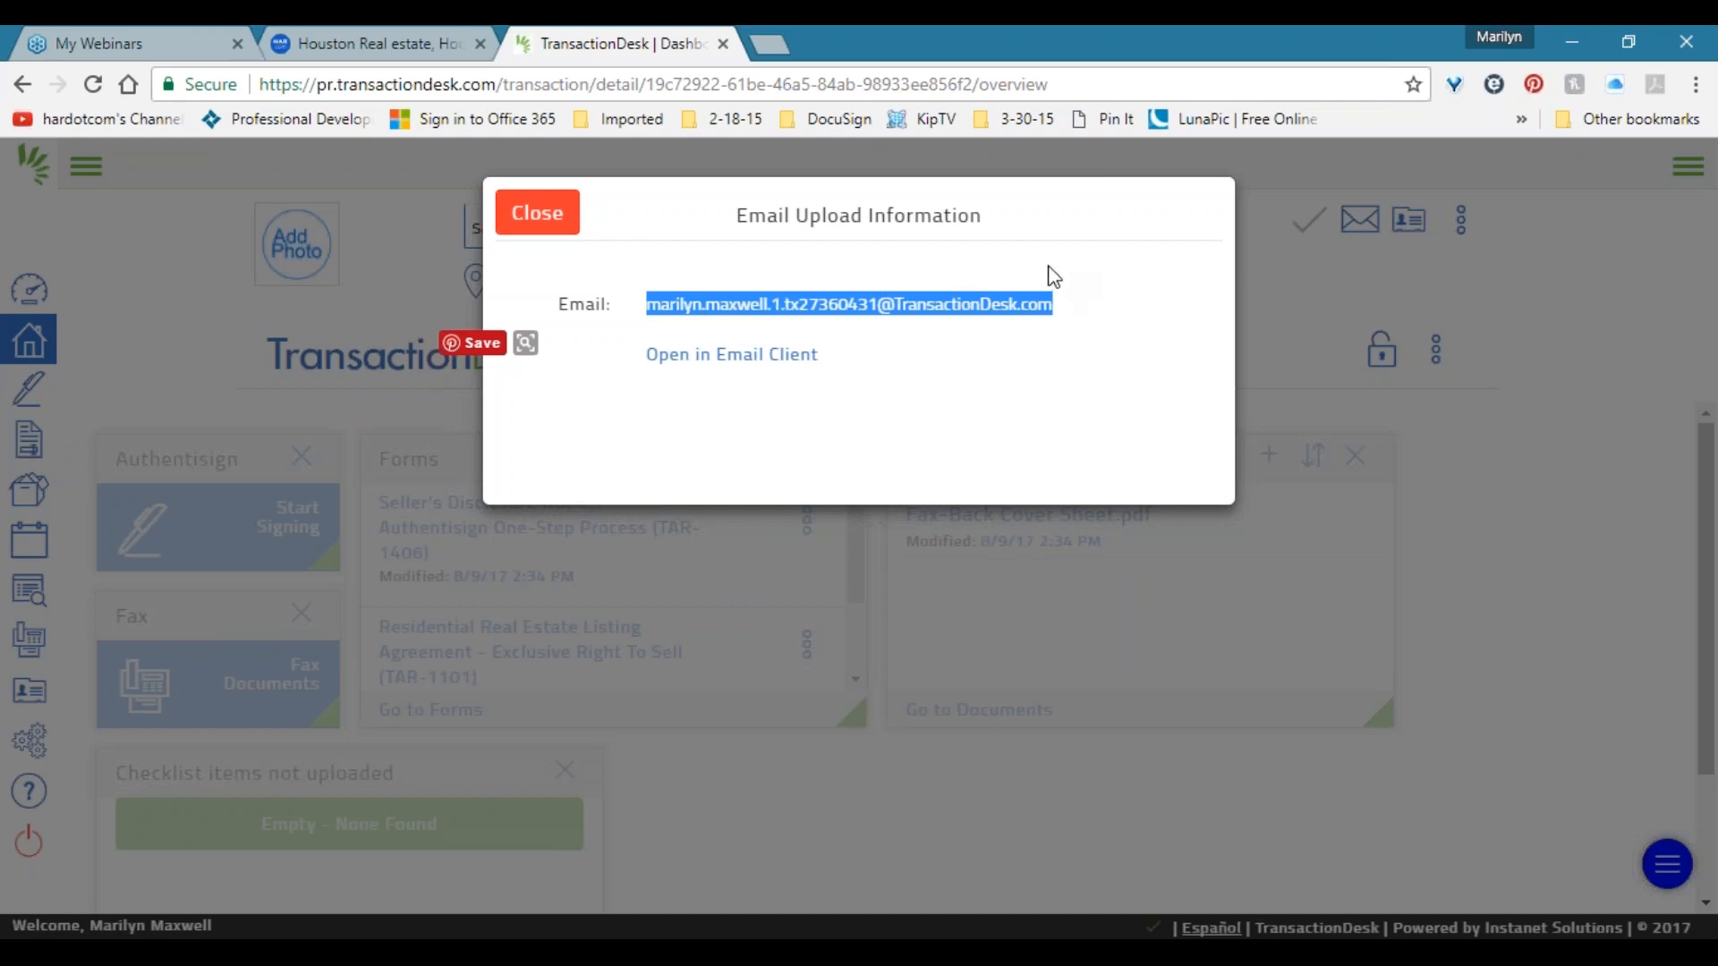
right_click(956, 304)
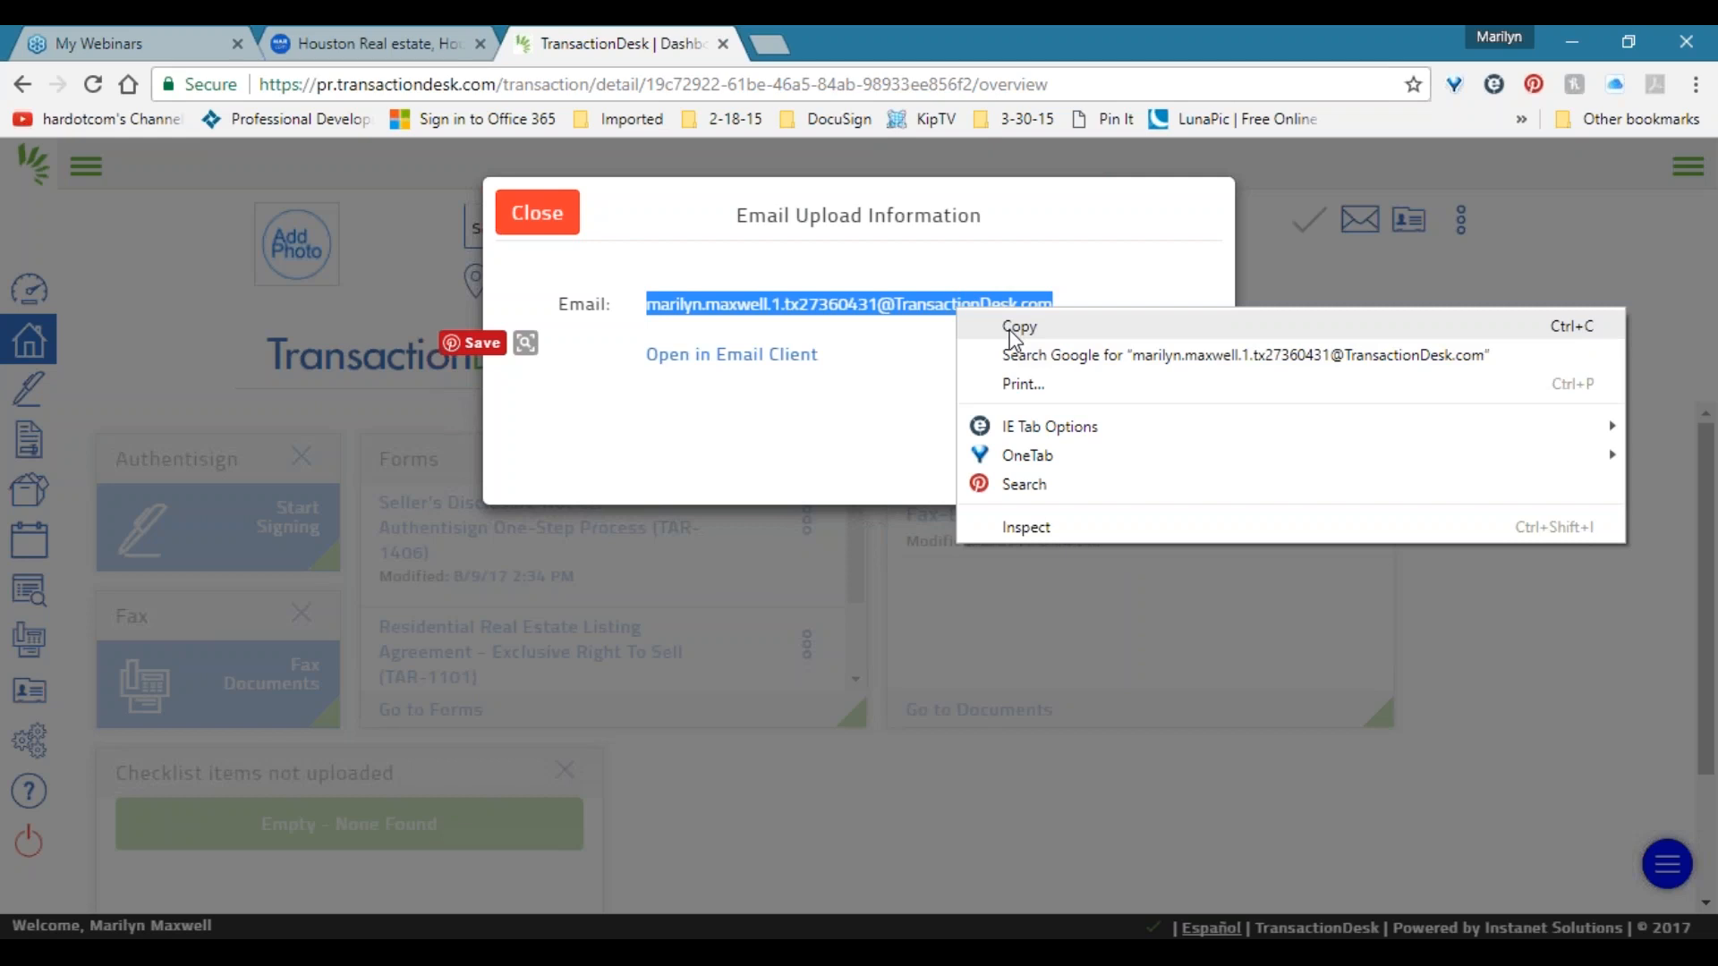
click(1014, 331)
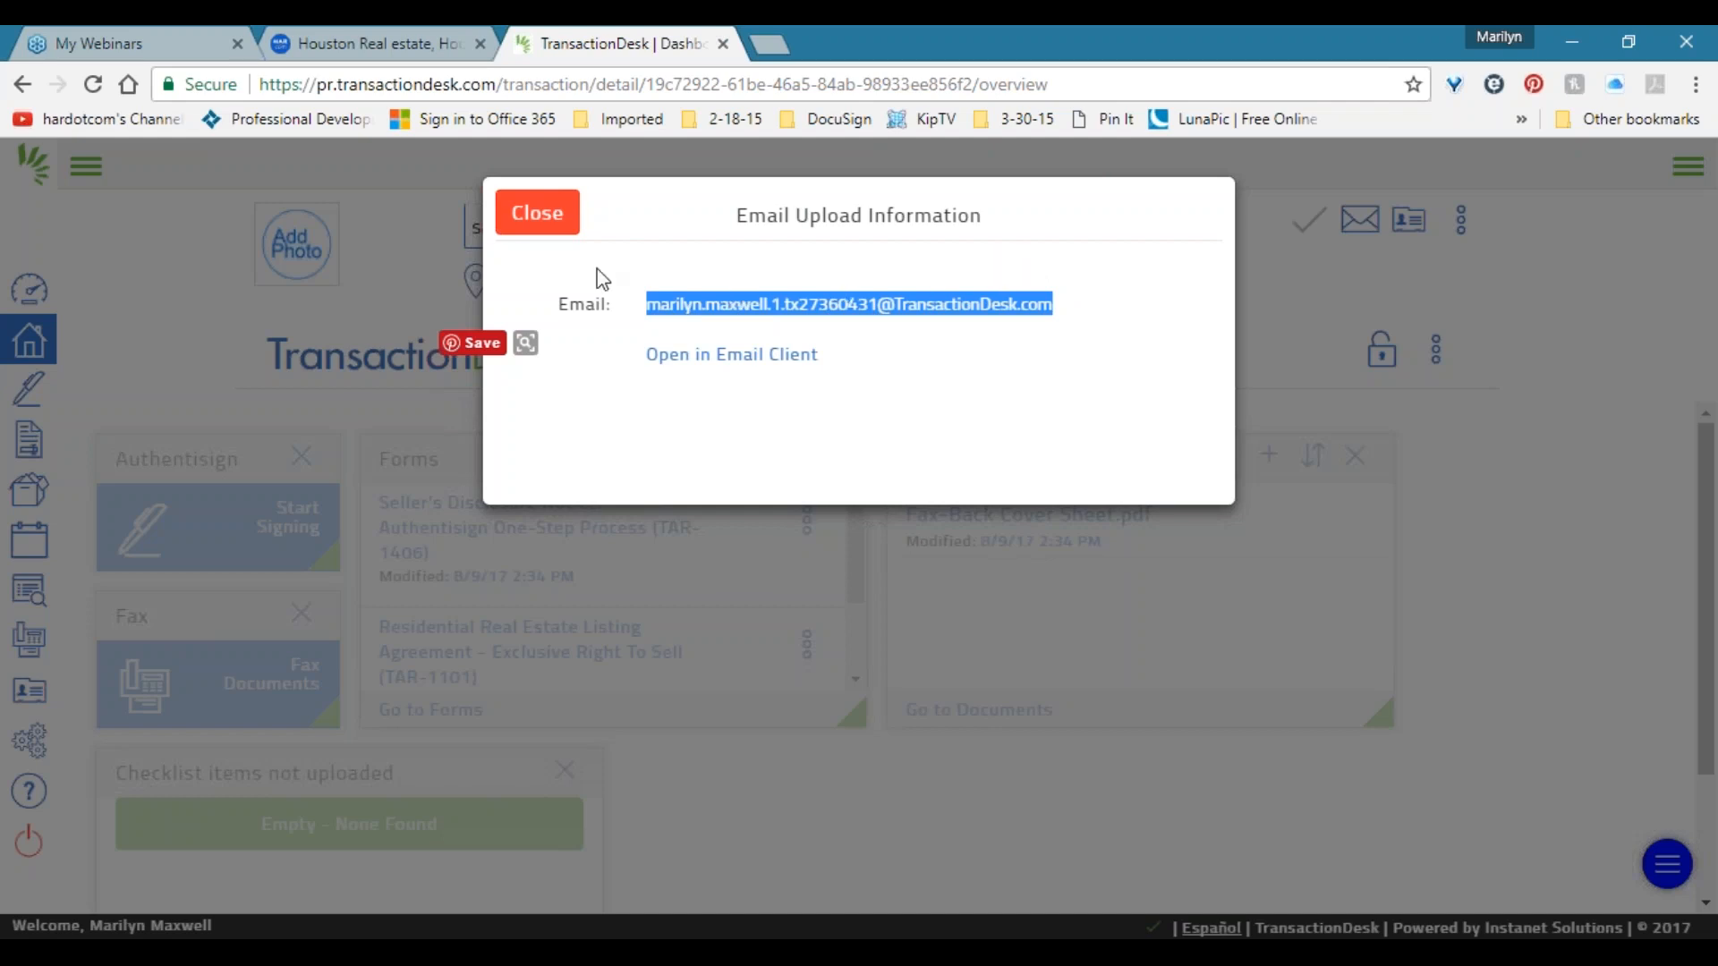
click(531, 229)
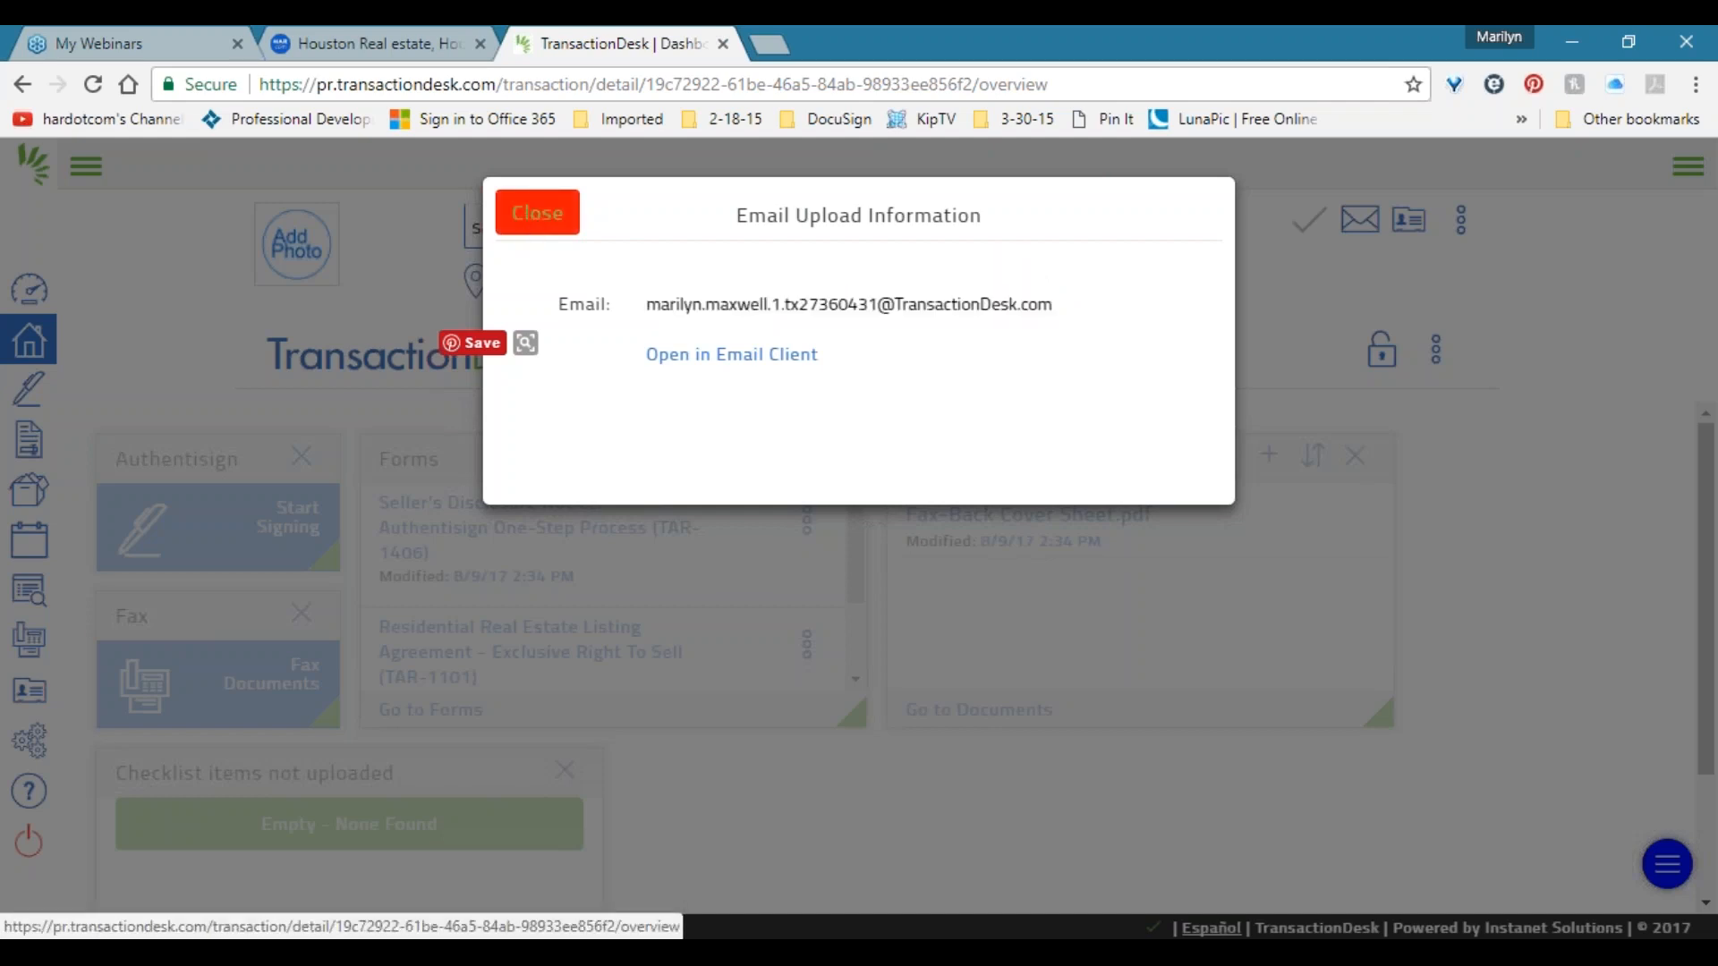
Close the Email Upload dialog and expand the sidebar to show section names.
click(531, 229)
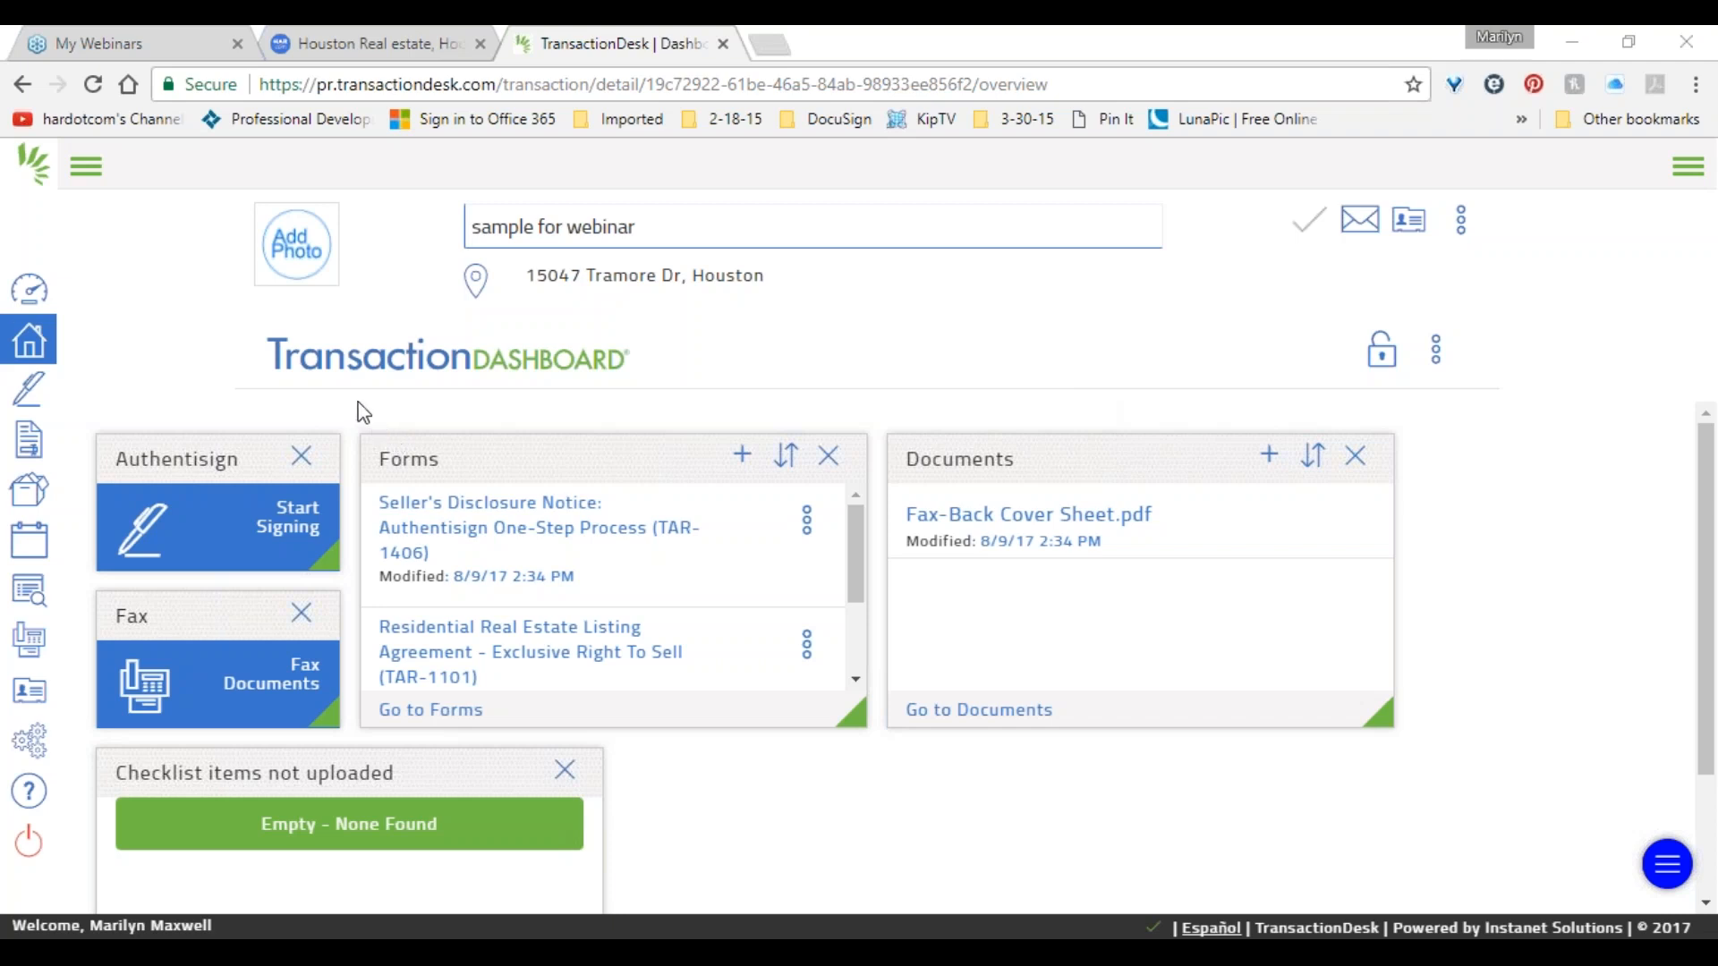
click(84, 168)
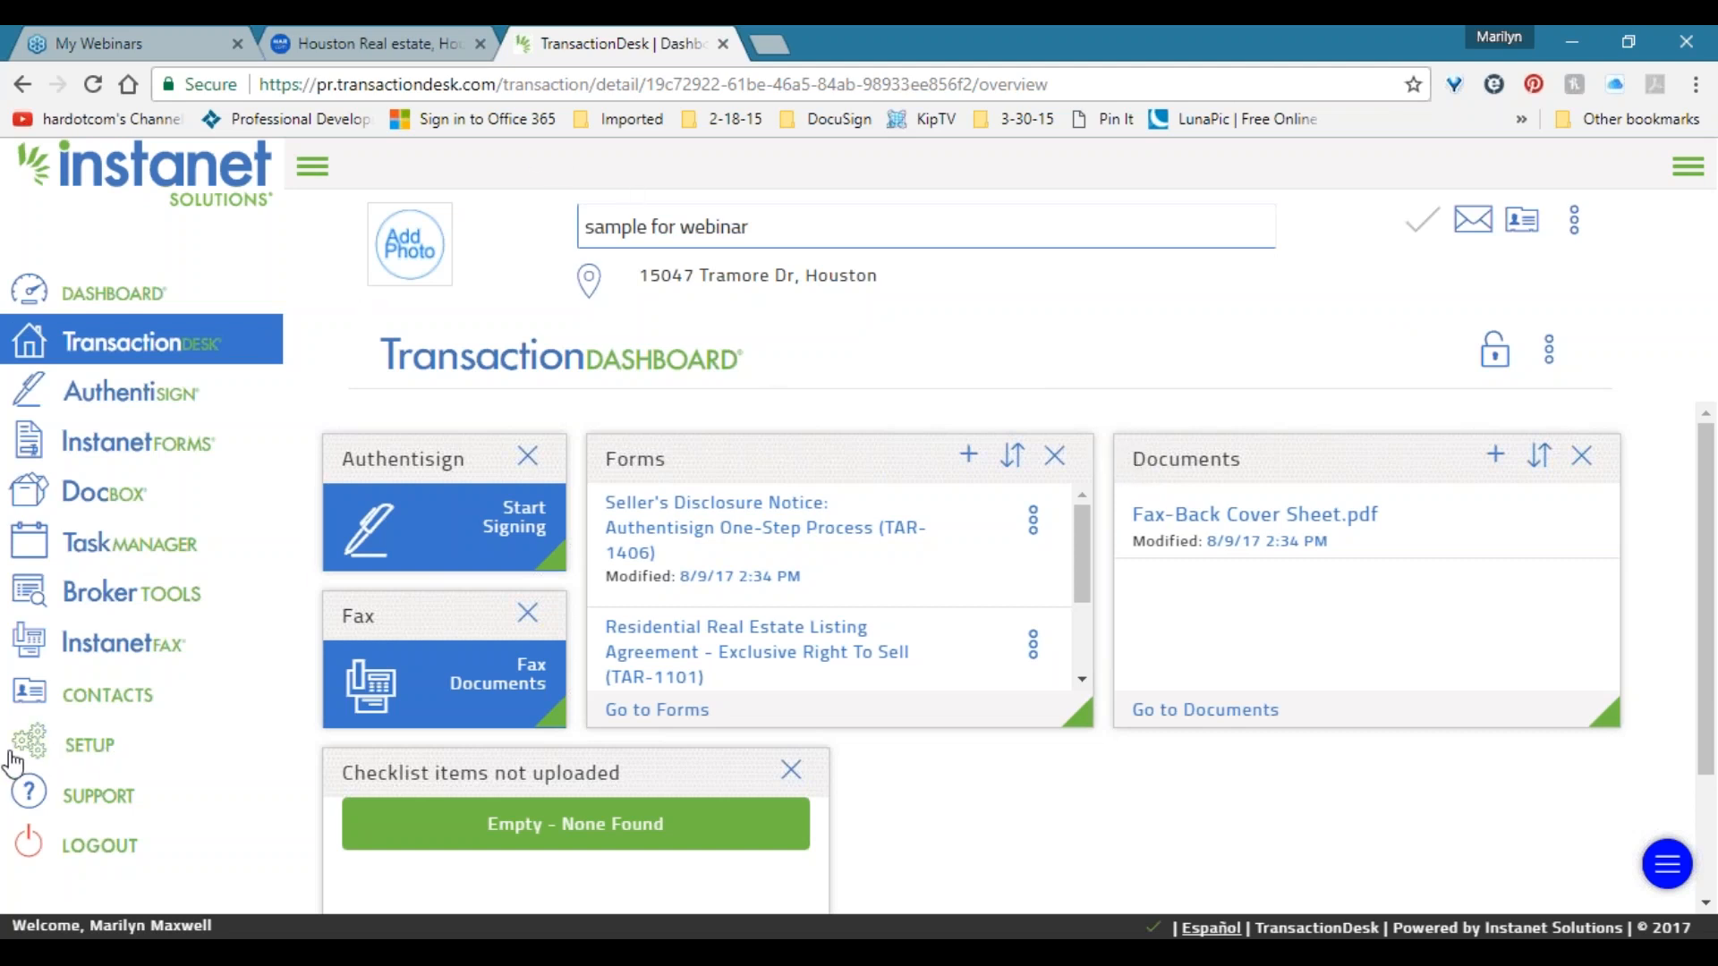
Look at Program Settings under SETUP, then go back to the Setup Options list.
click(81, 748)
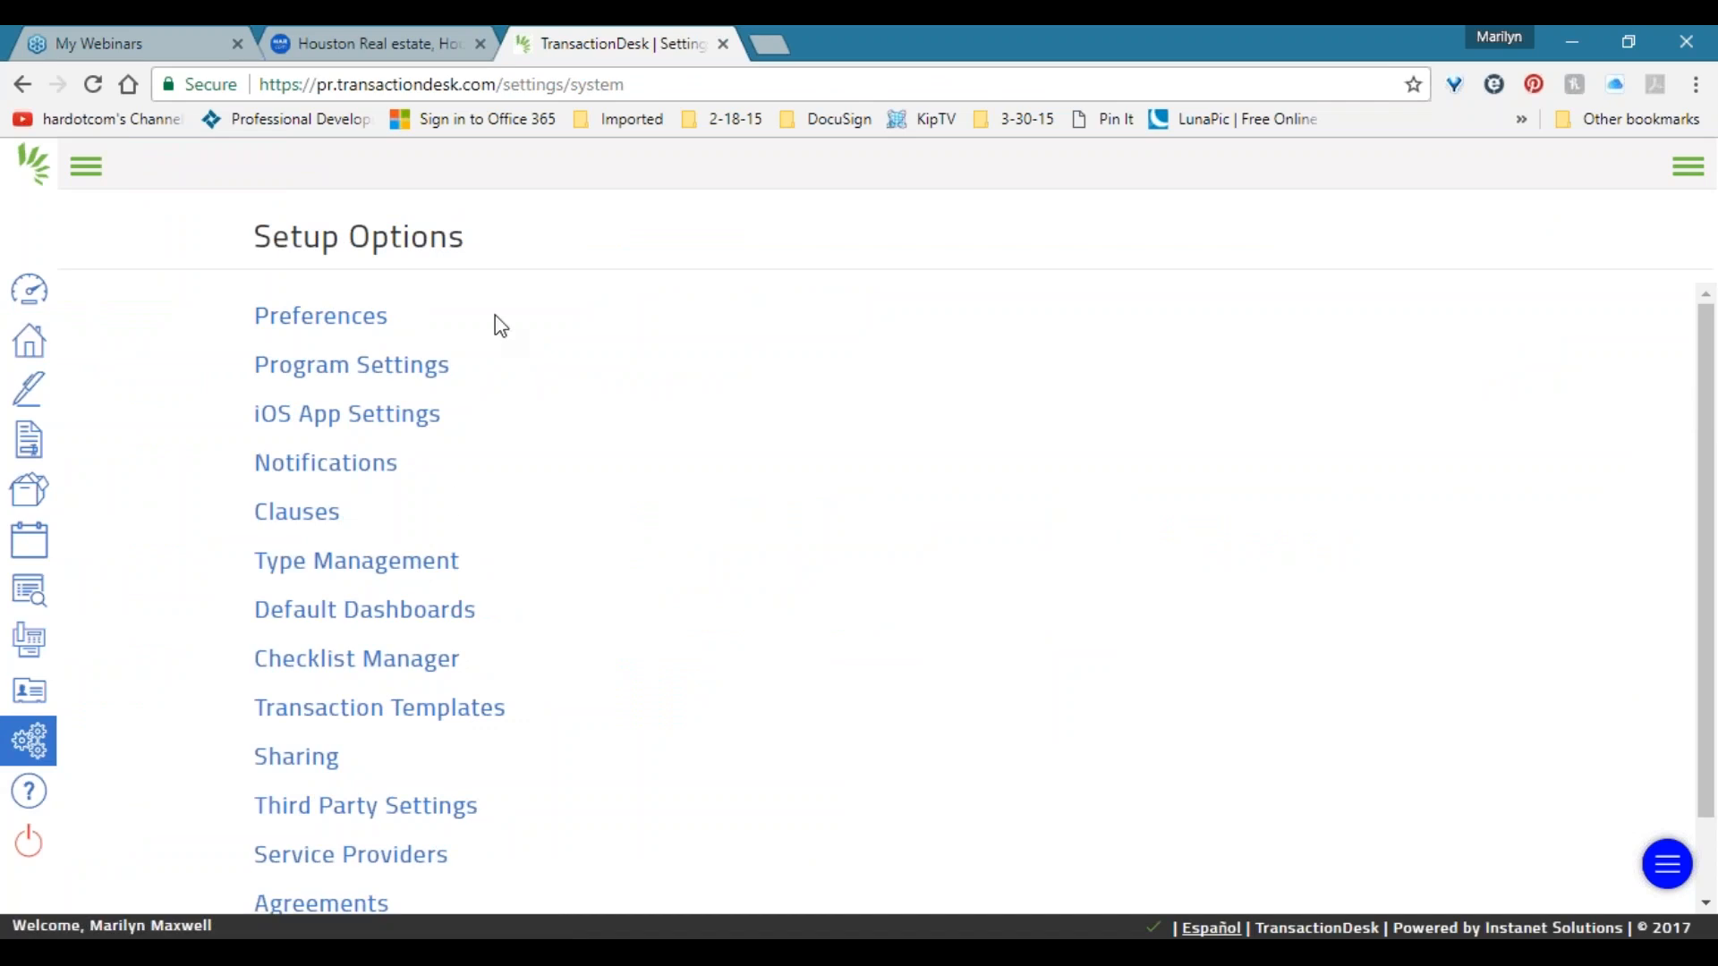
click(351, 365)
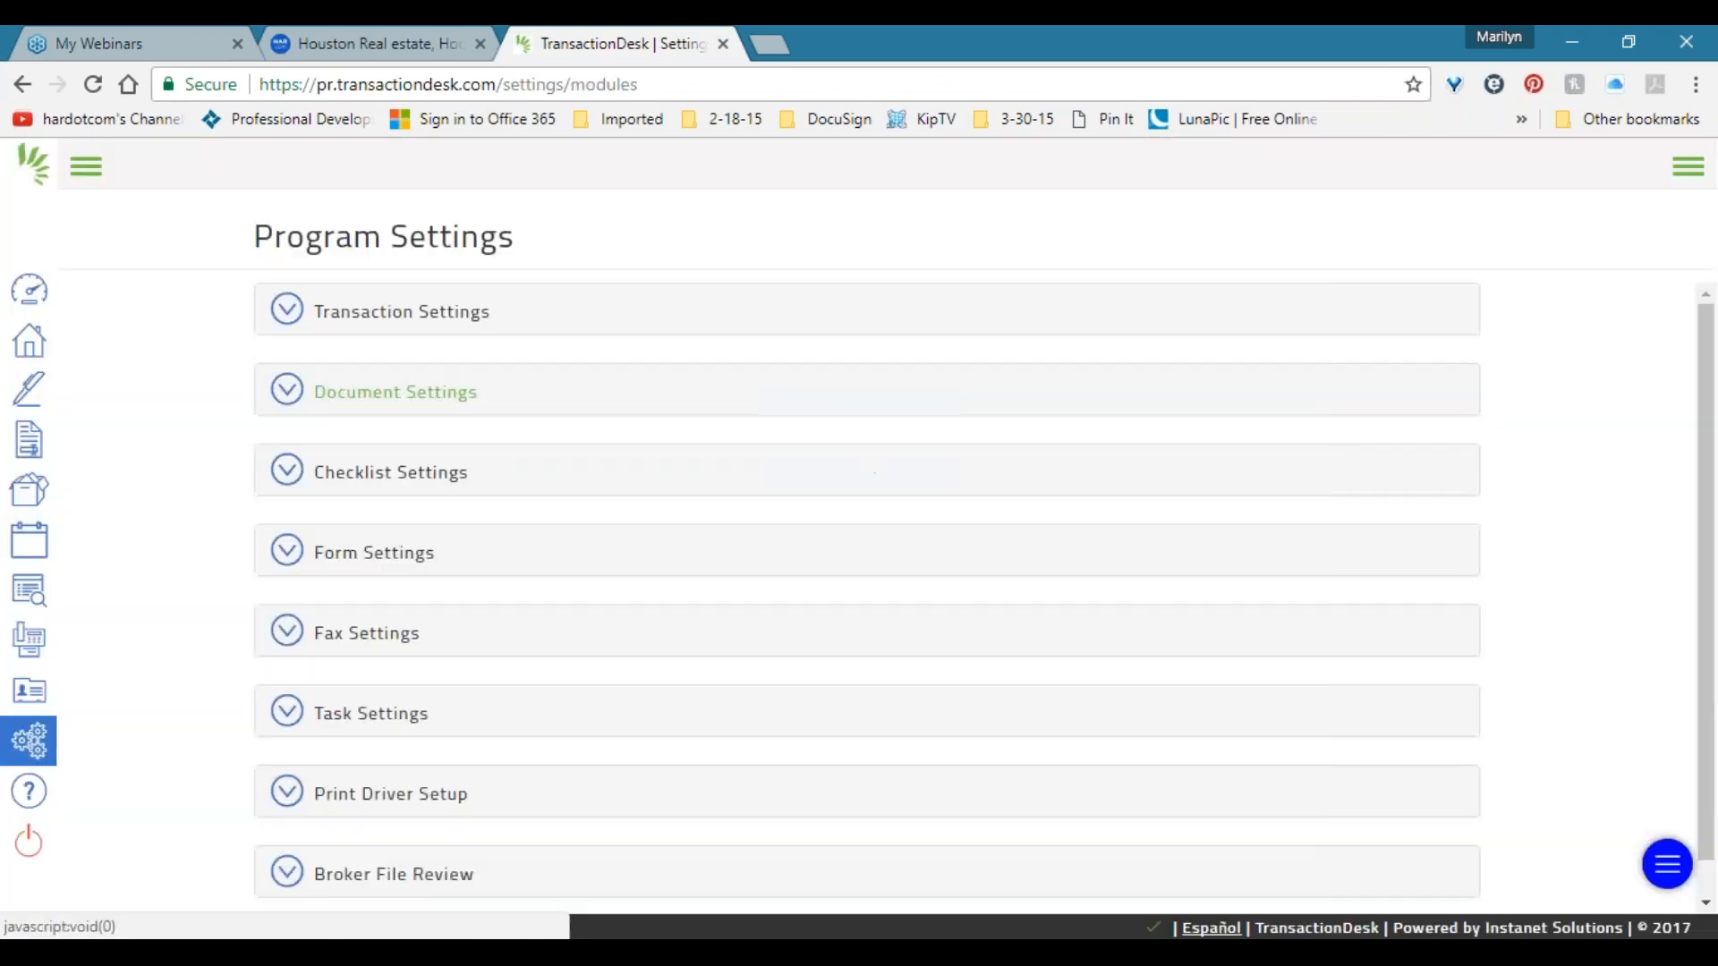
click(29, 743)
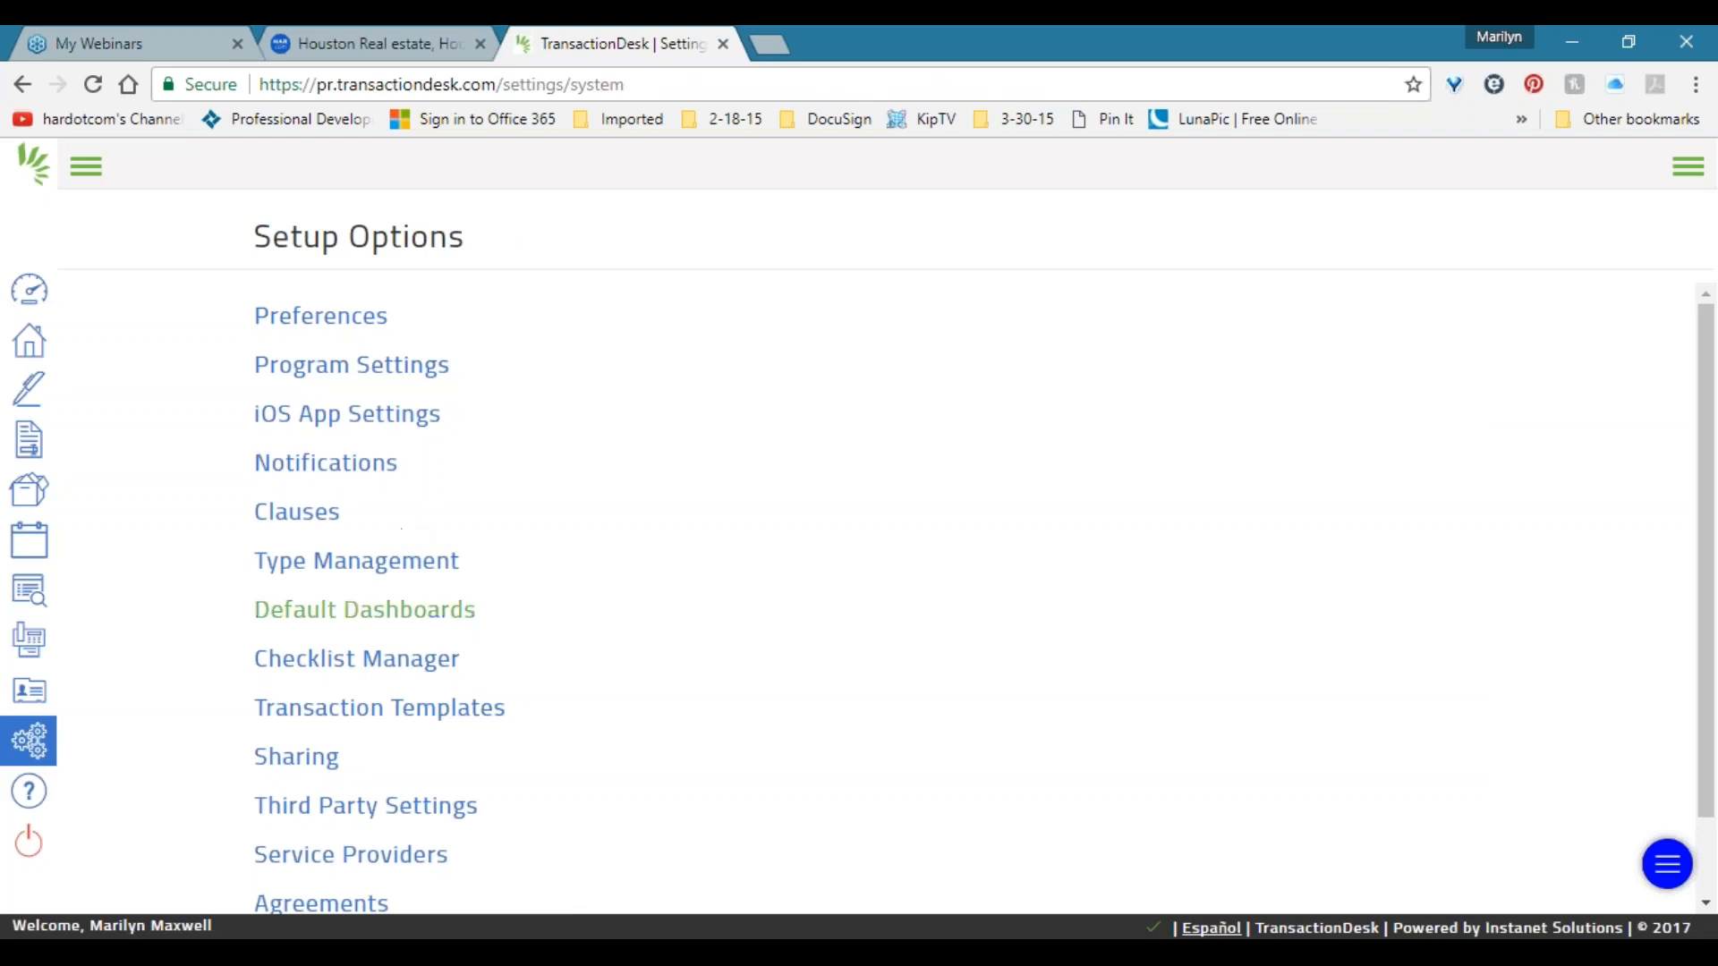
Open the Checklist Manager from the Setup Options list.
click(339, 662)
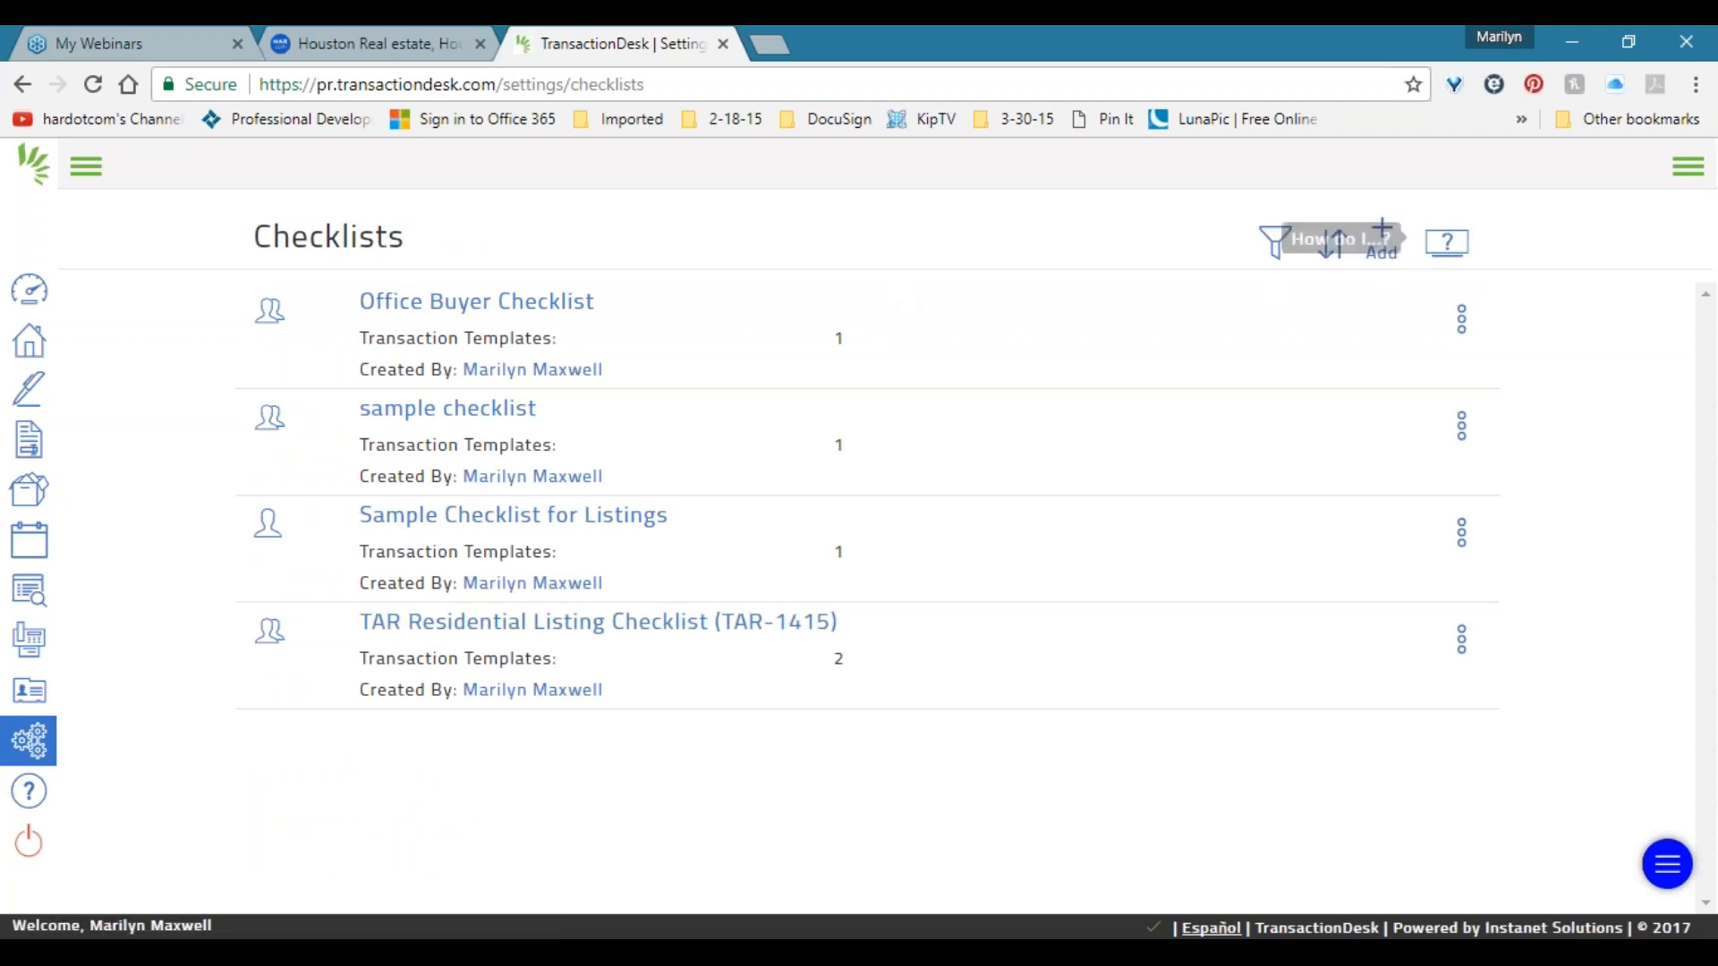
Start a new Office-owned checklist named 'Listing Checklist for Office'.
click(1382, 239)
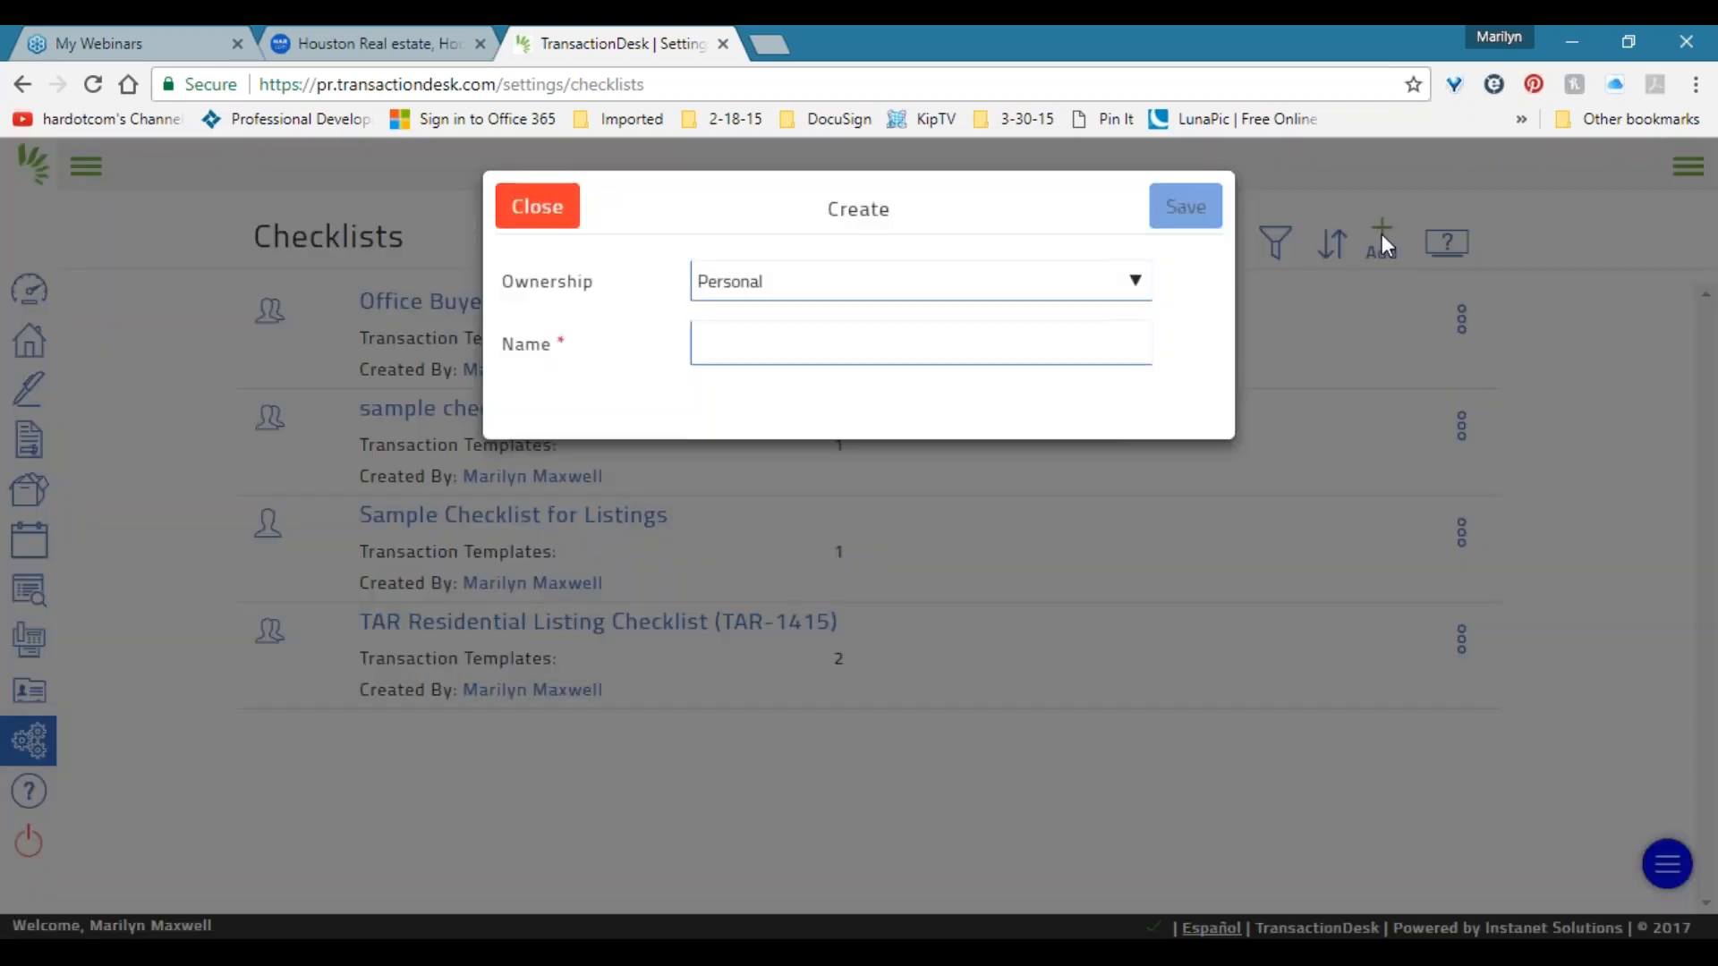
click(802, 295)
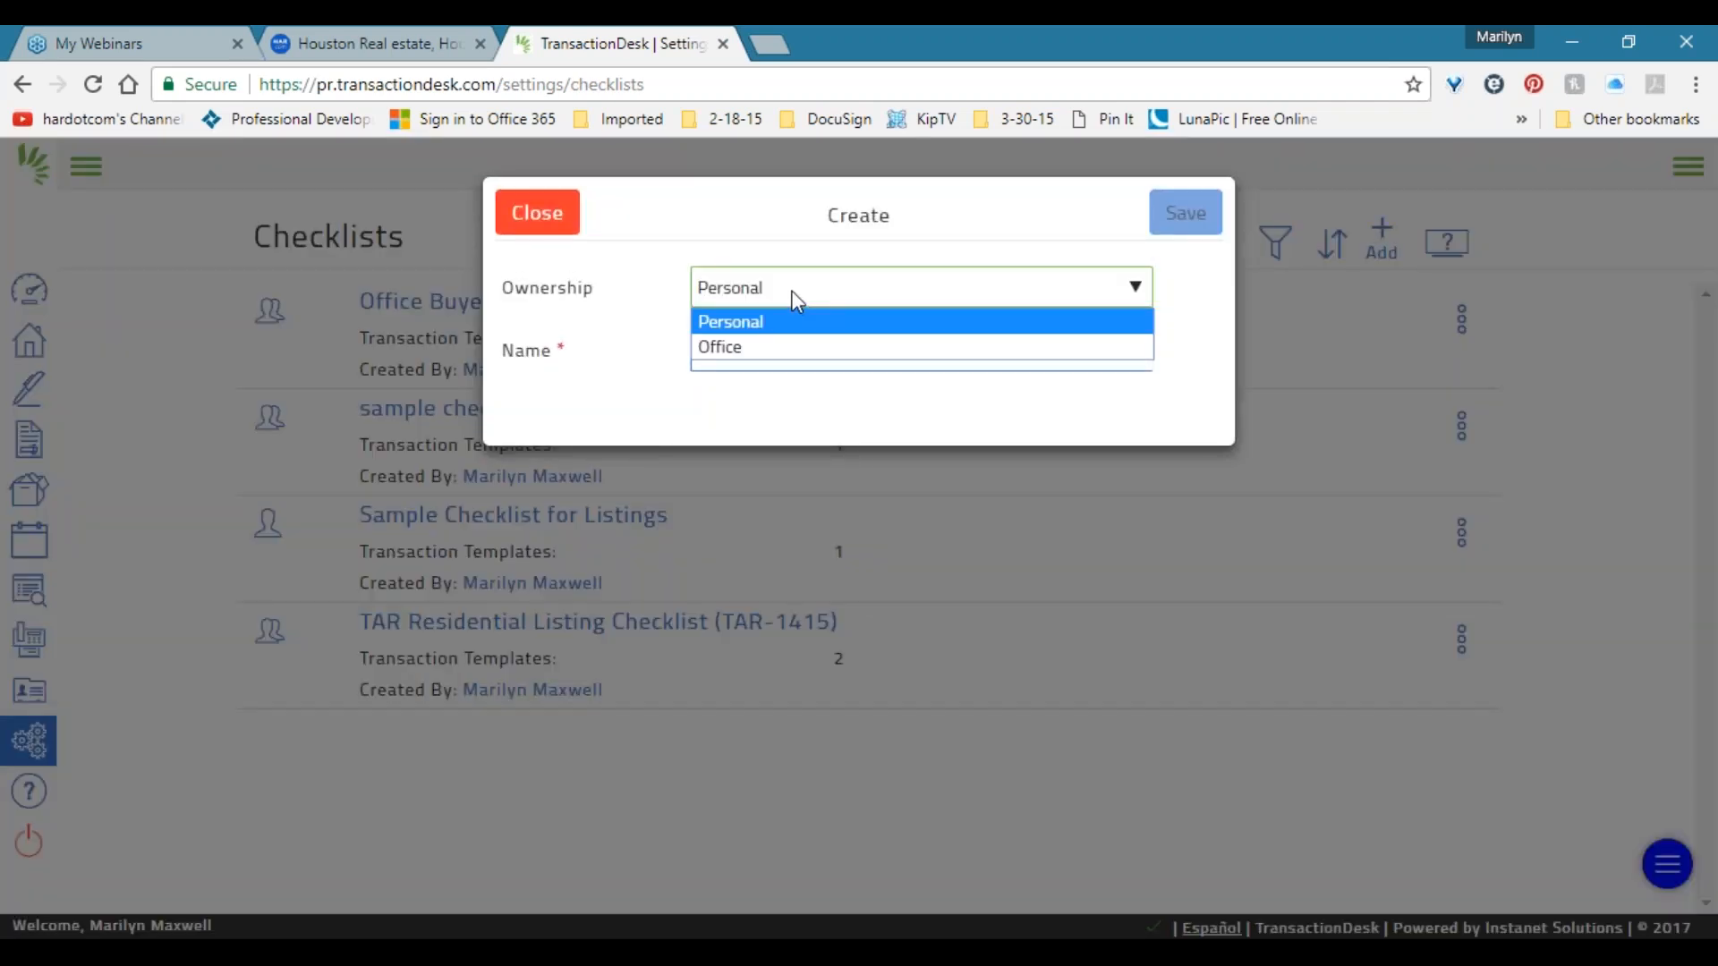
click(752, 348)
click(758, 358)
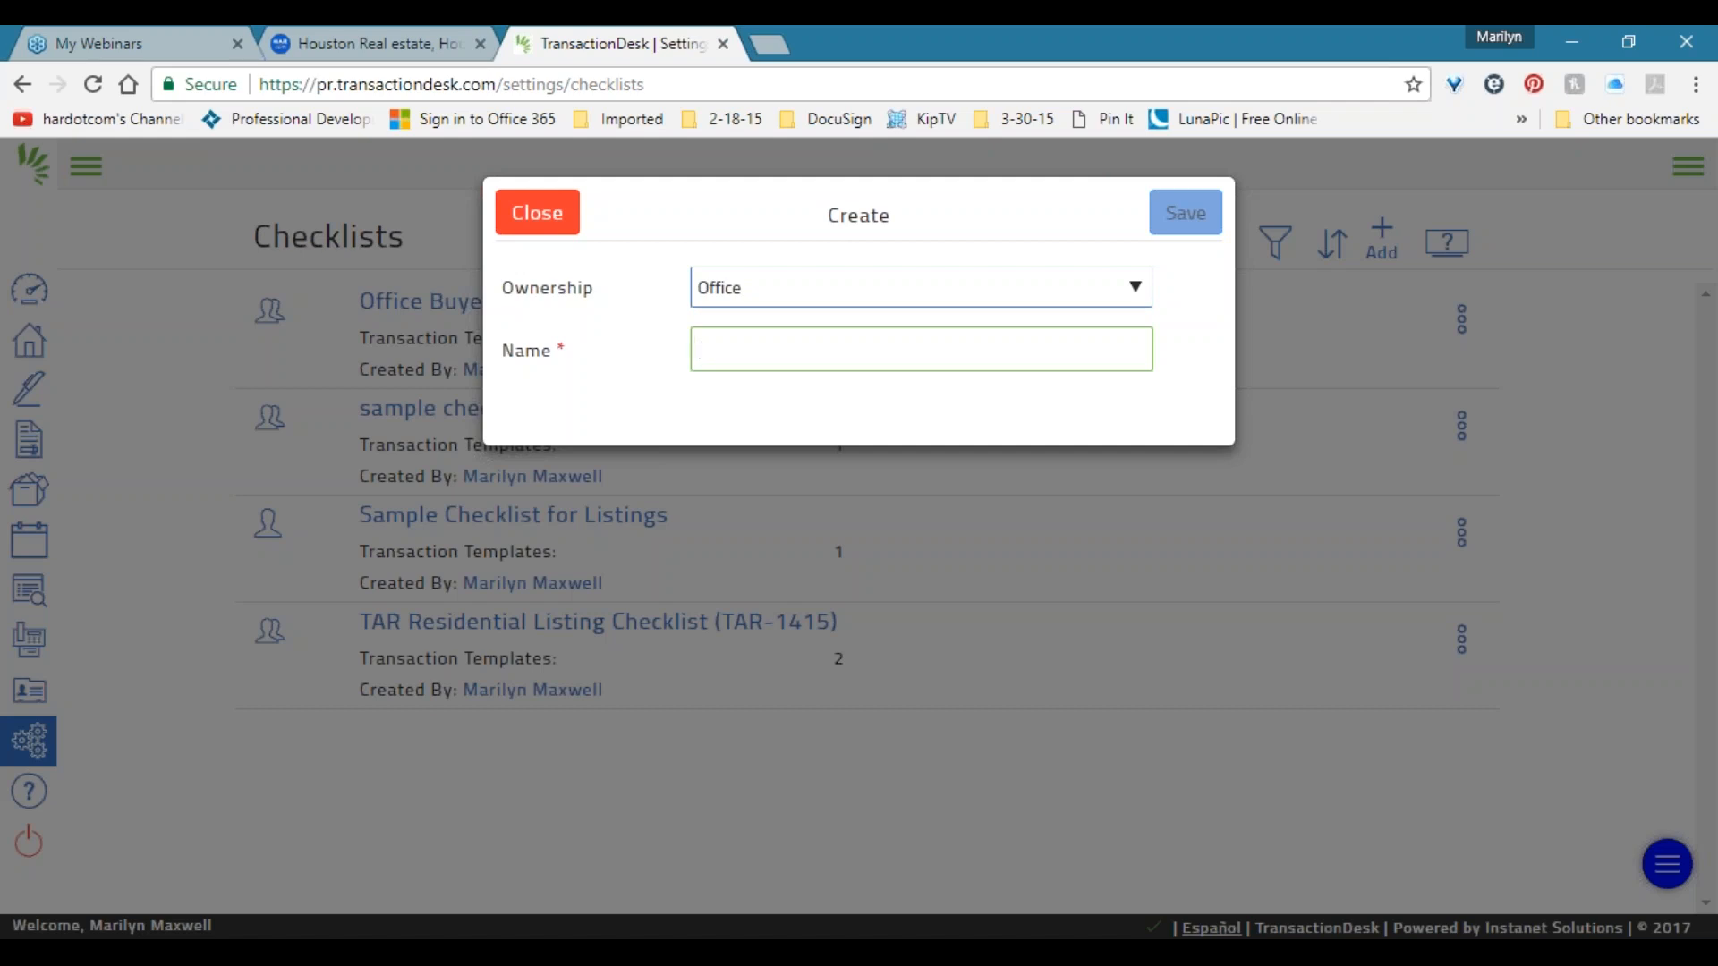
text(Listing Checklist for )
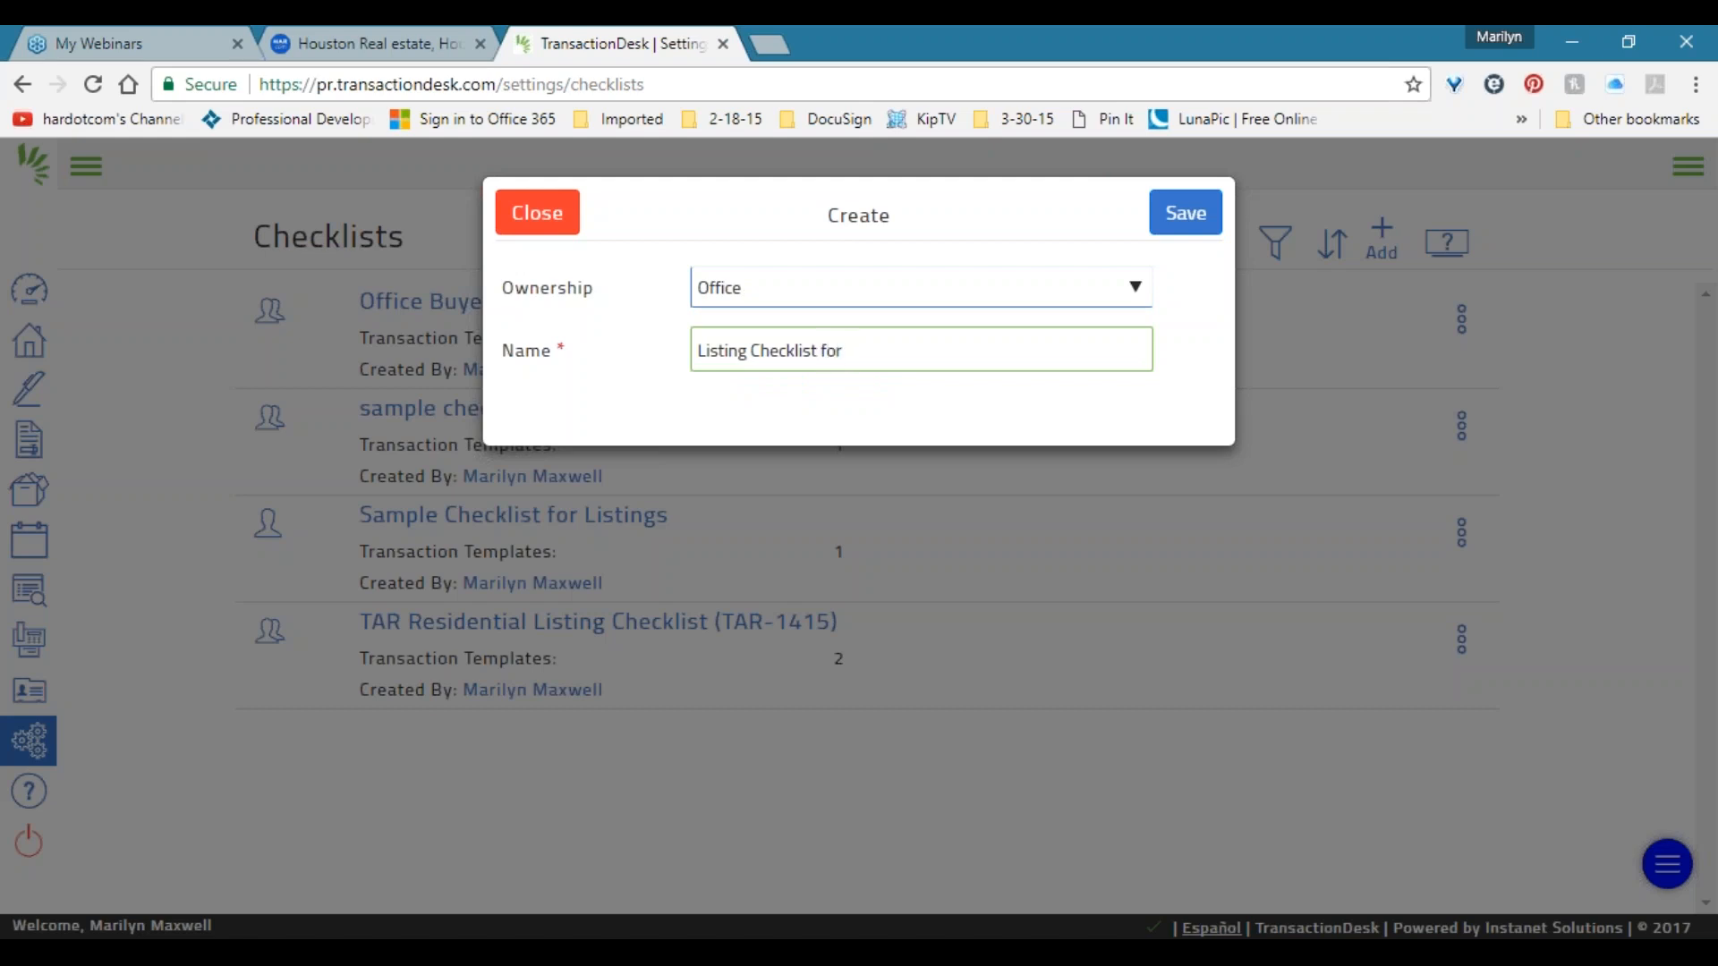
text(Office)
Save the Listing Checklist for Office and begin adding its first checklist item.
click(1181, 221)
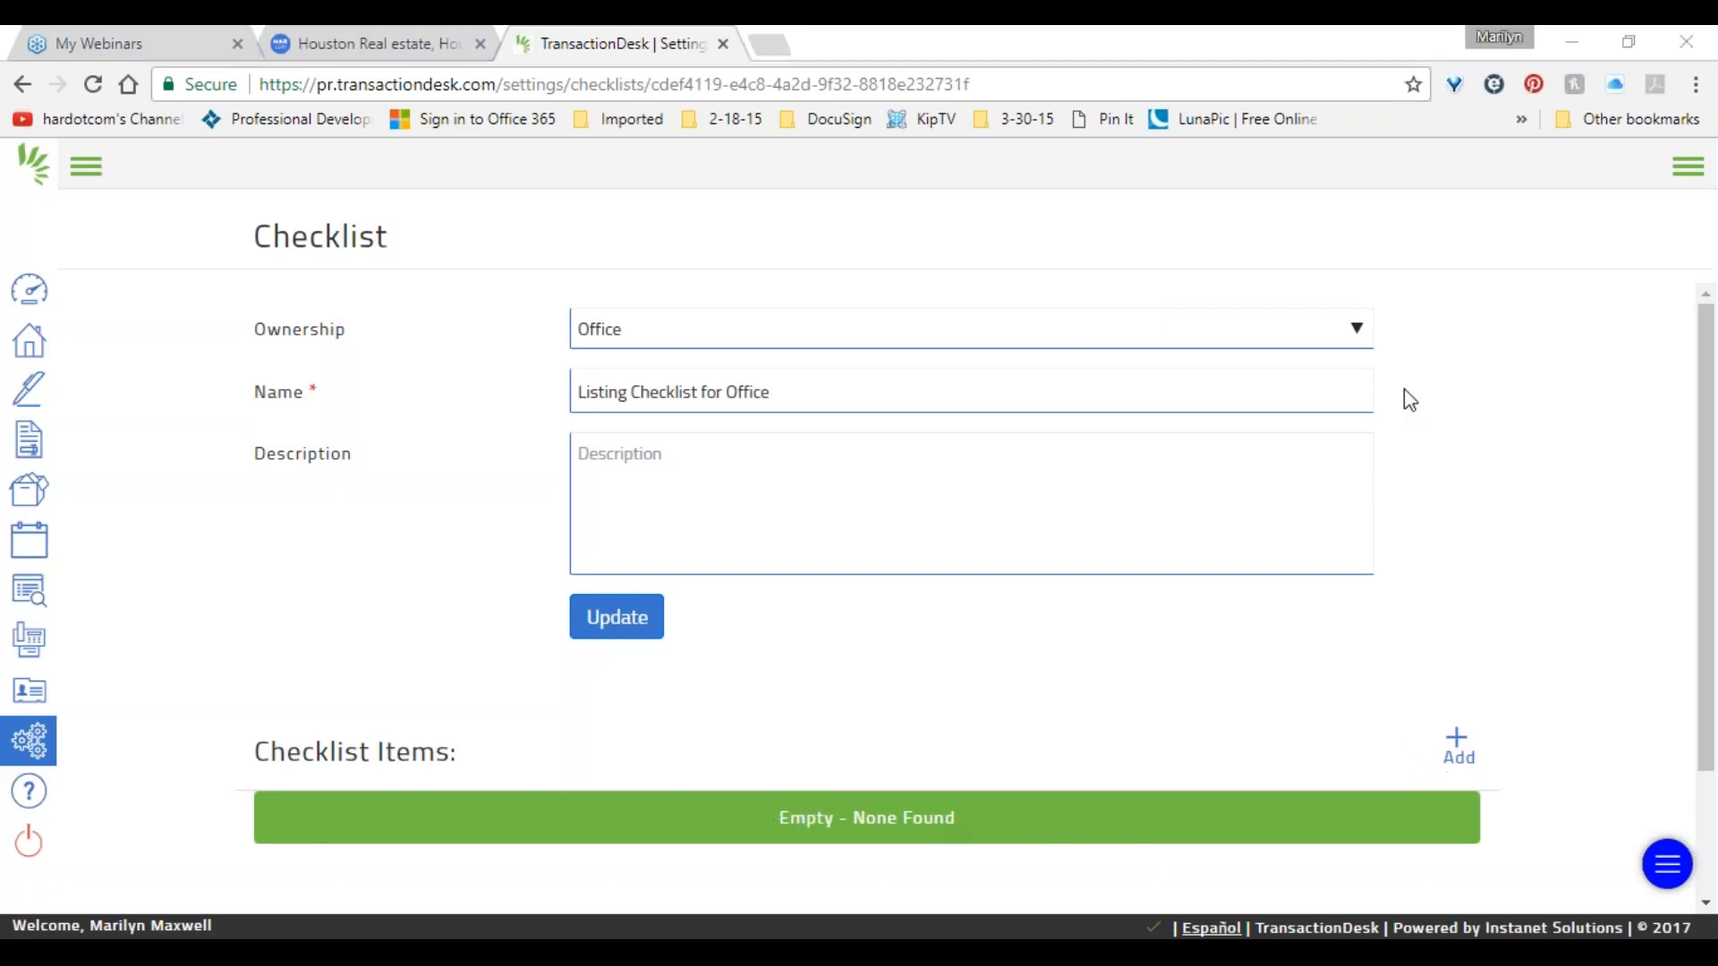
click(1458, 746)
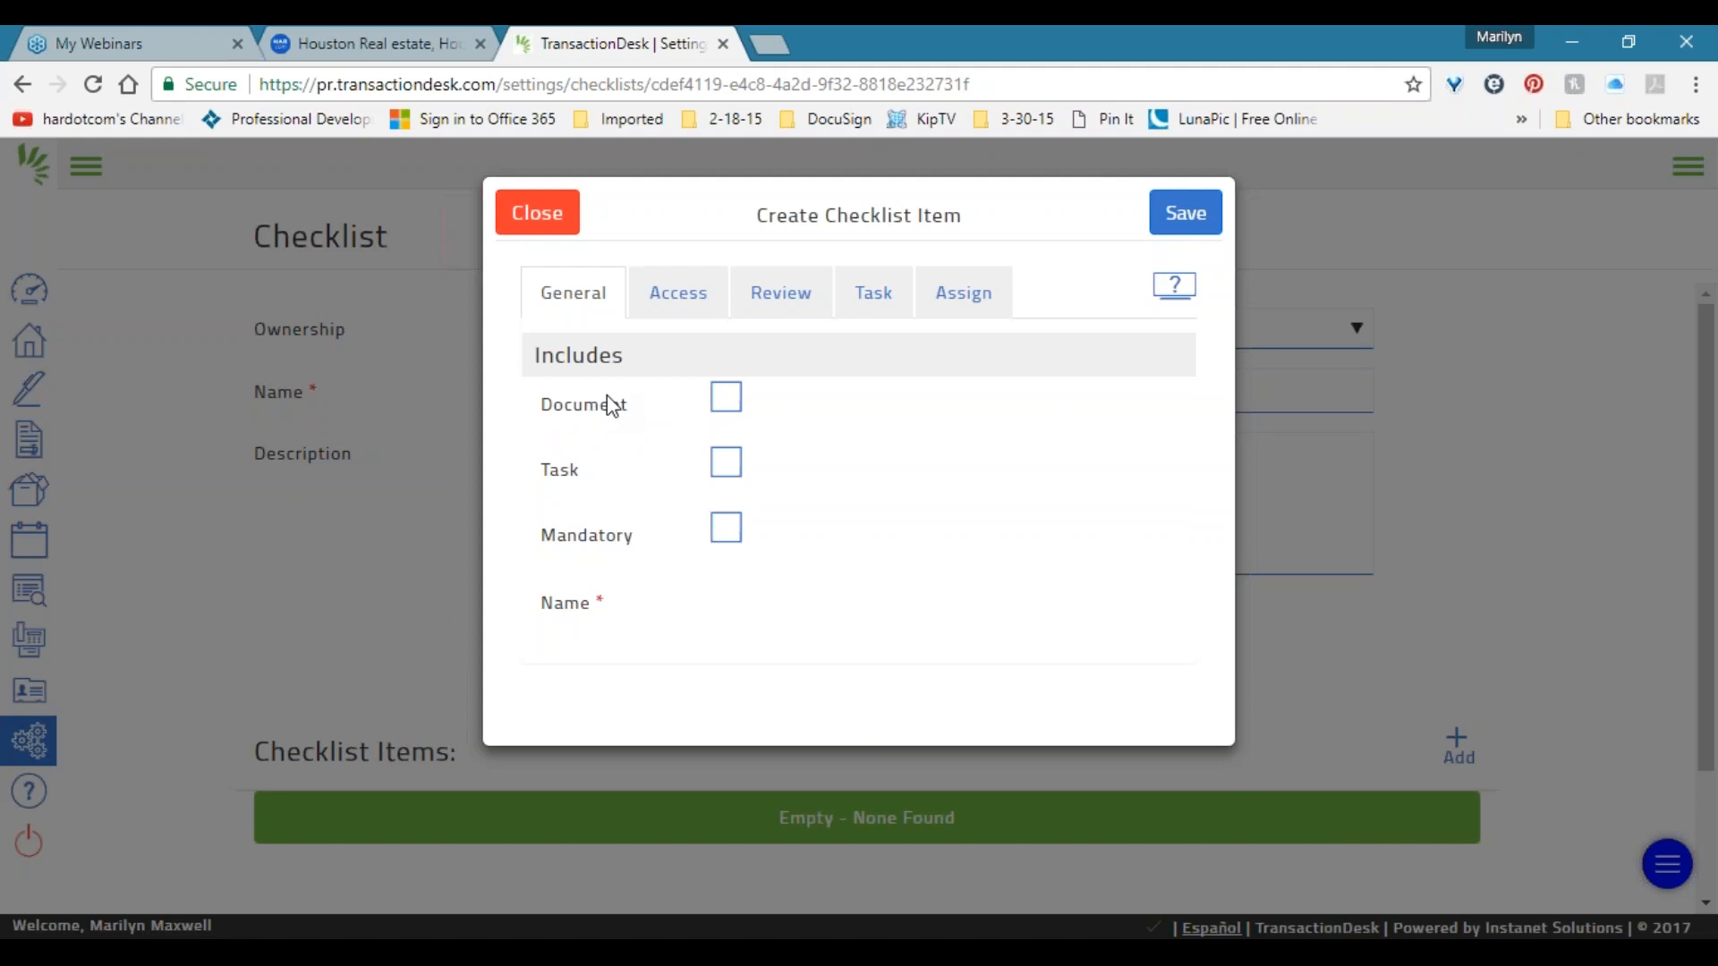
Make the item a document named 'Seller's Disclosure Signed by Seller'.
click(727, 396)
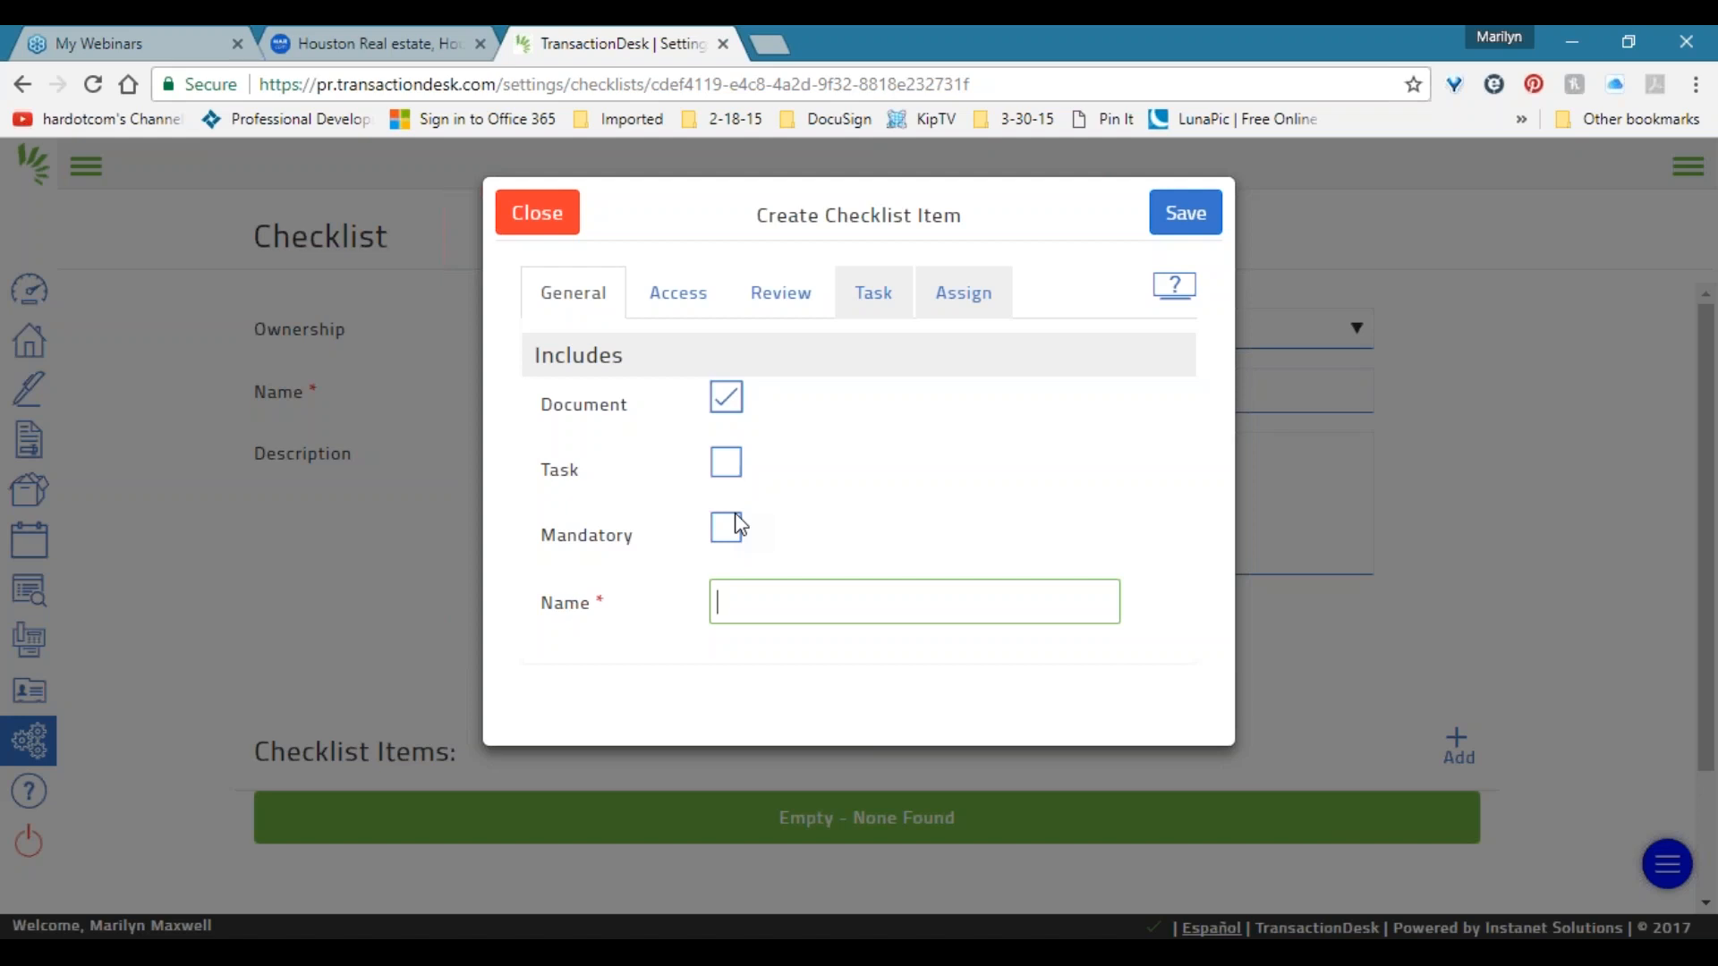
text(S)
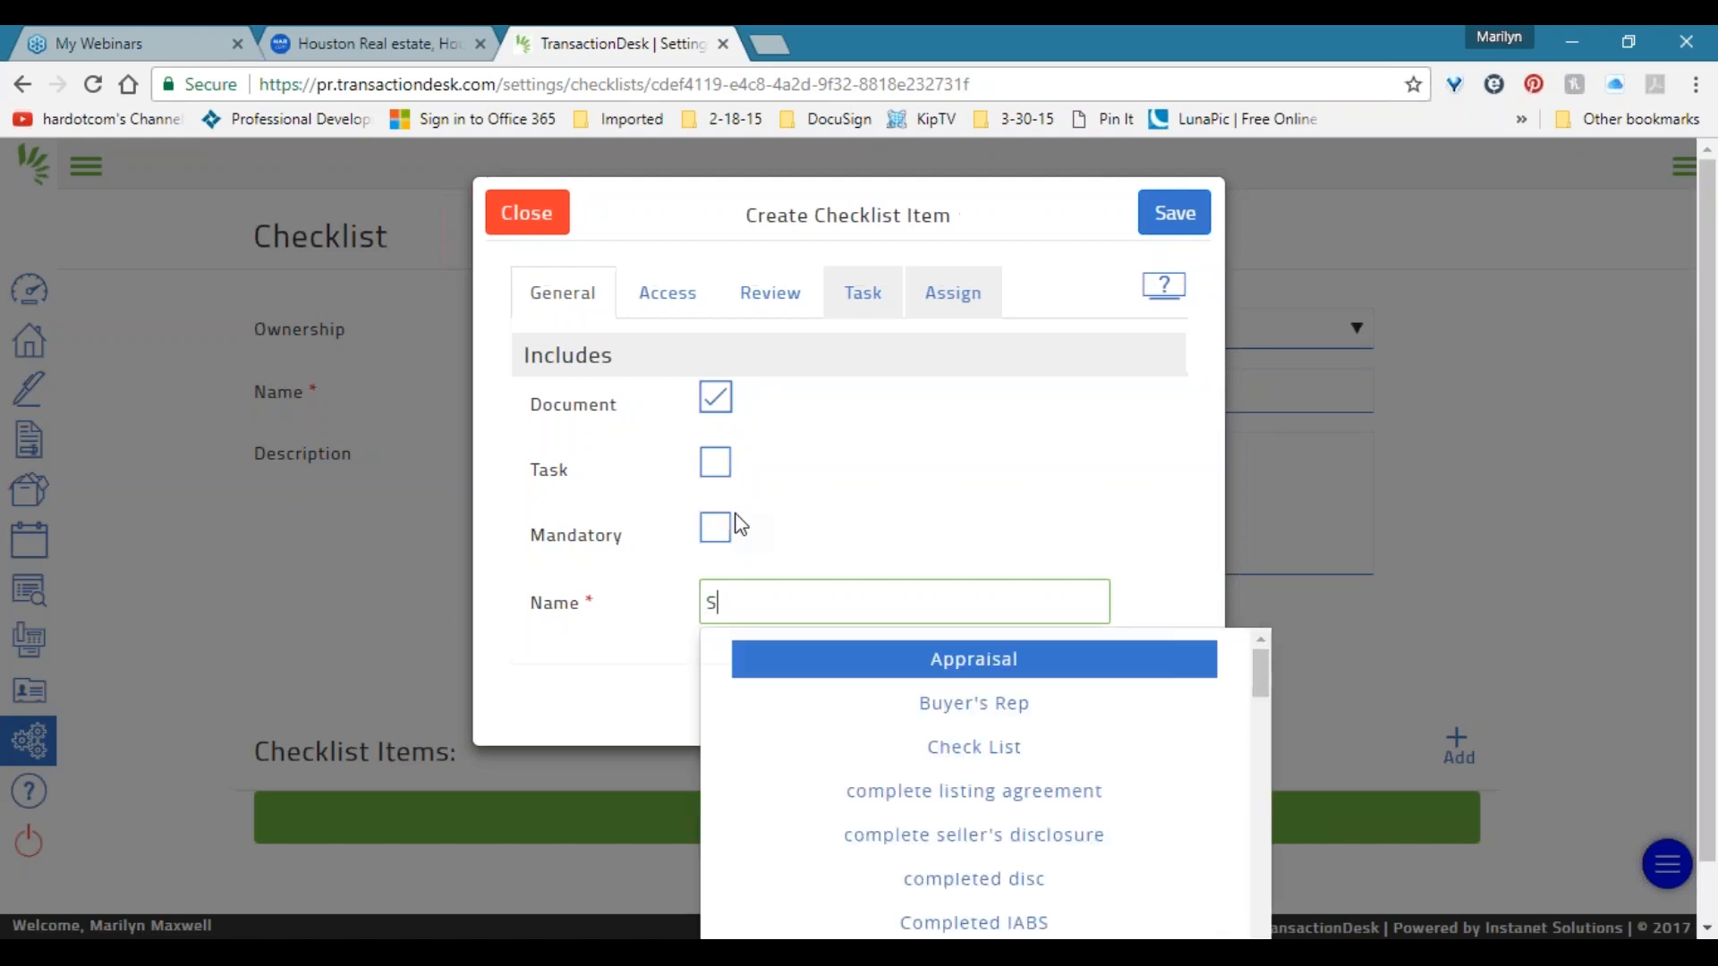
text(eller's)
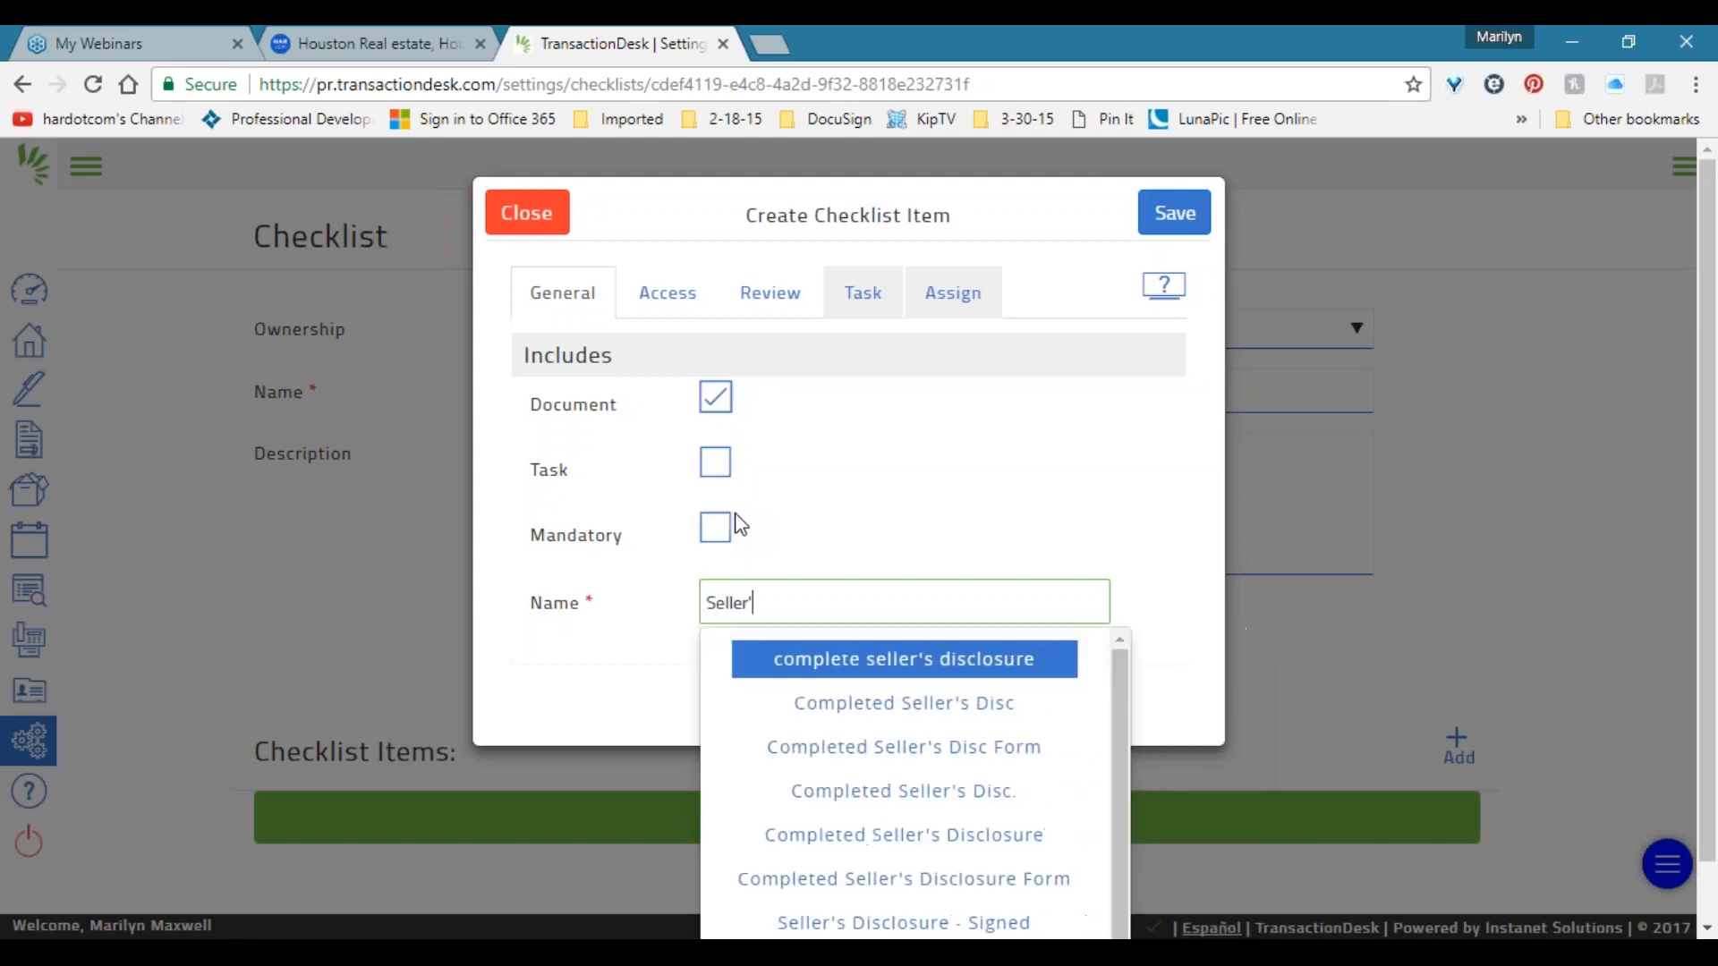
text( disclo)
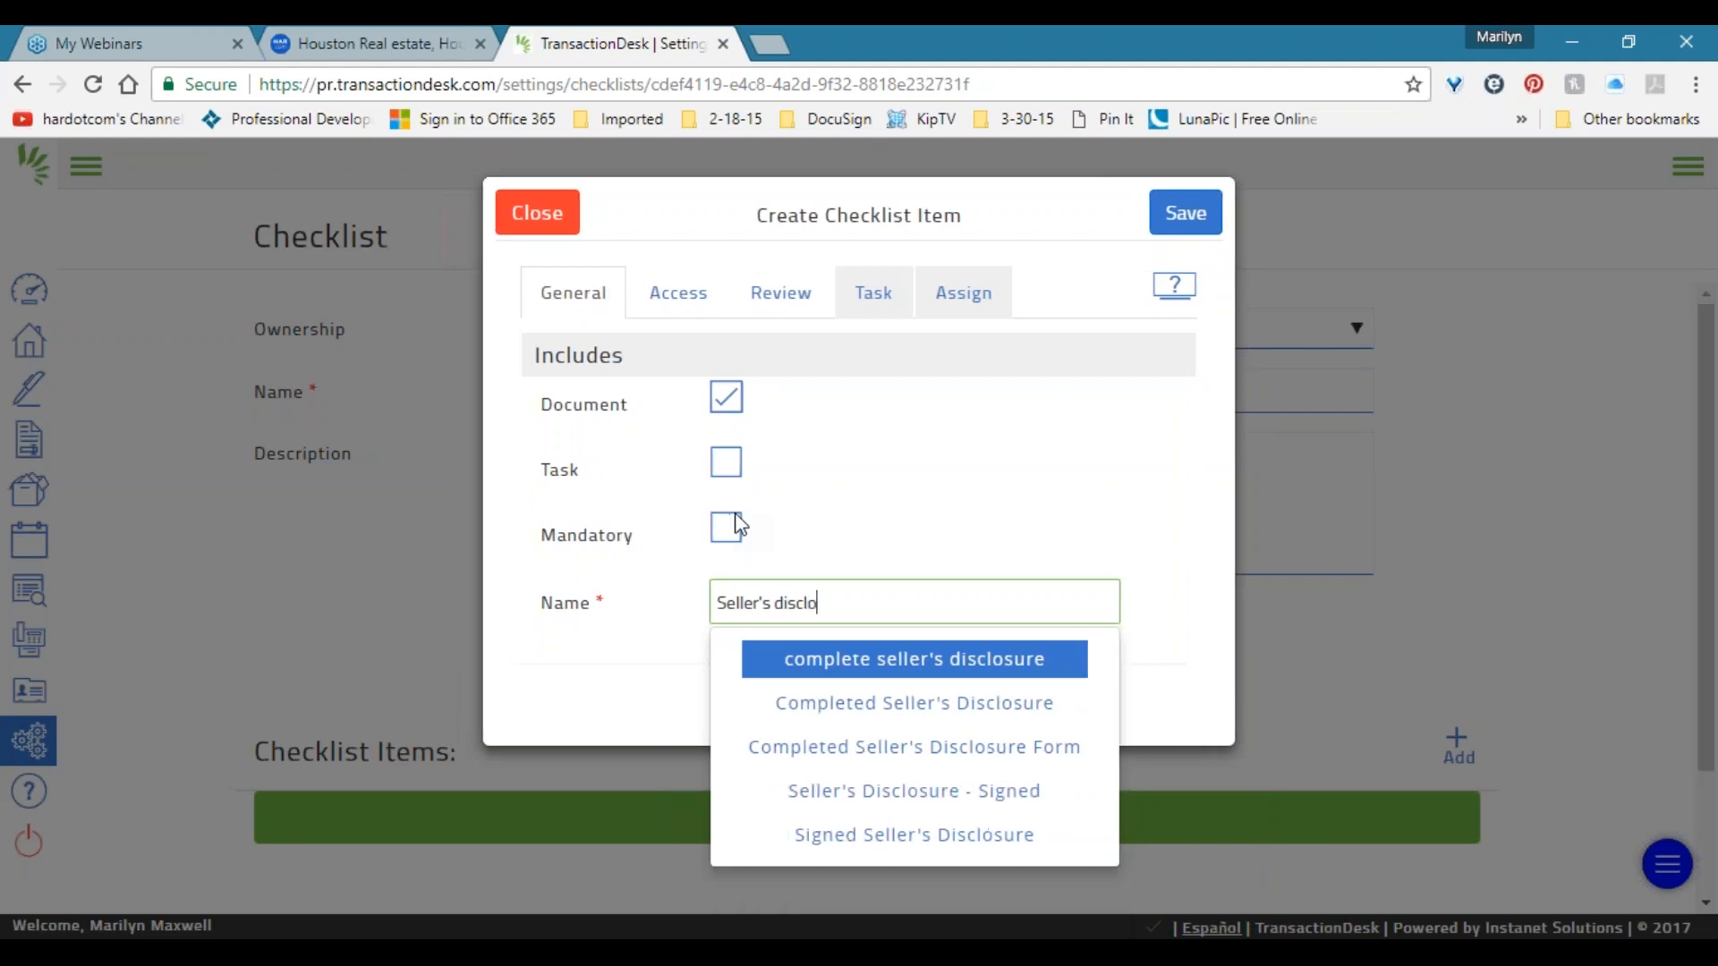
text(sure)
key(ctrl+Left)
key(shift+Right)
text(D)
key(End)
text(Signe)
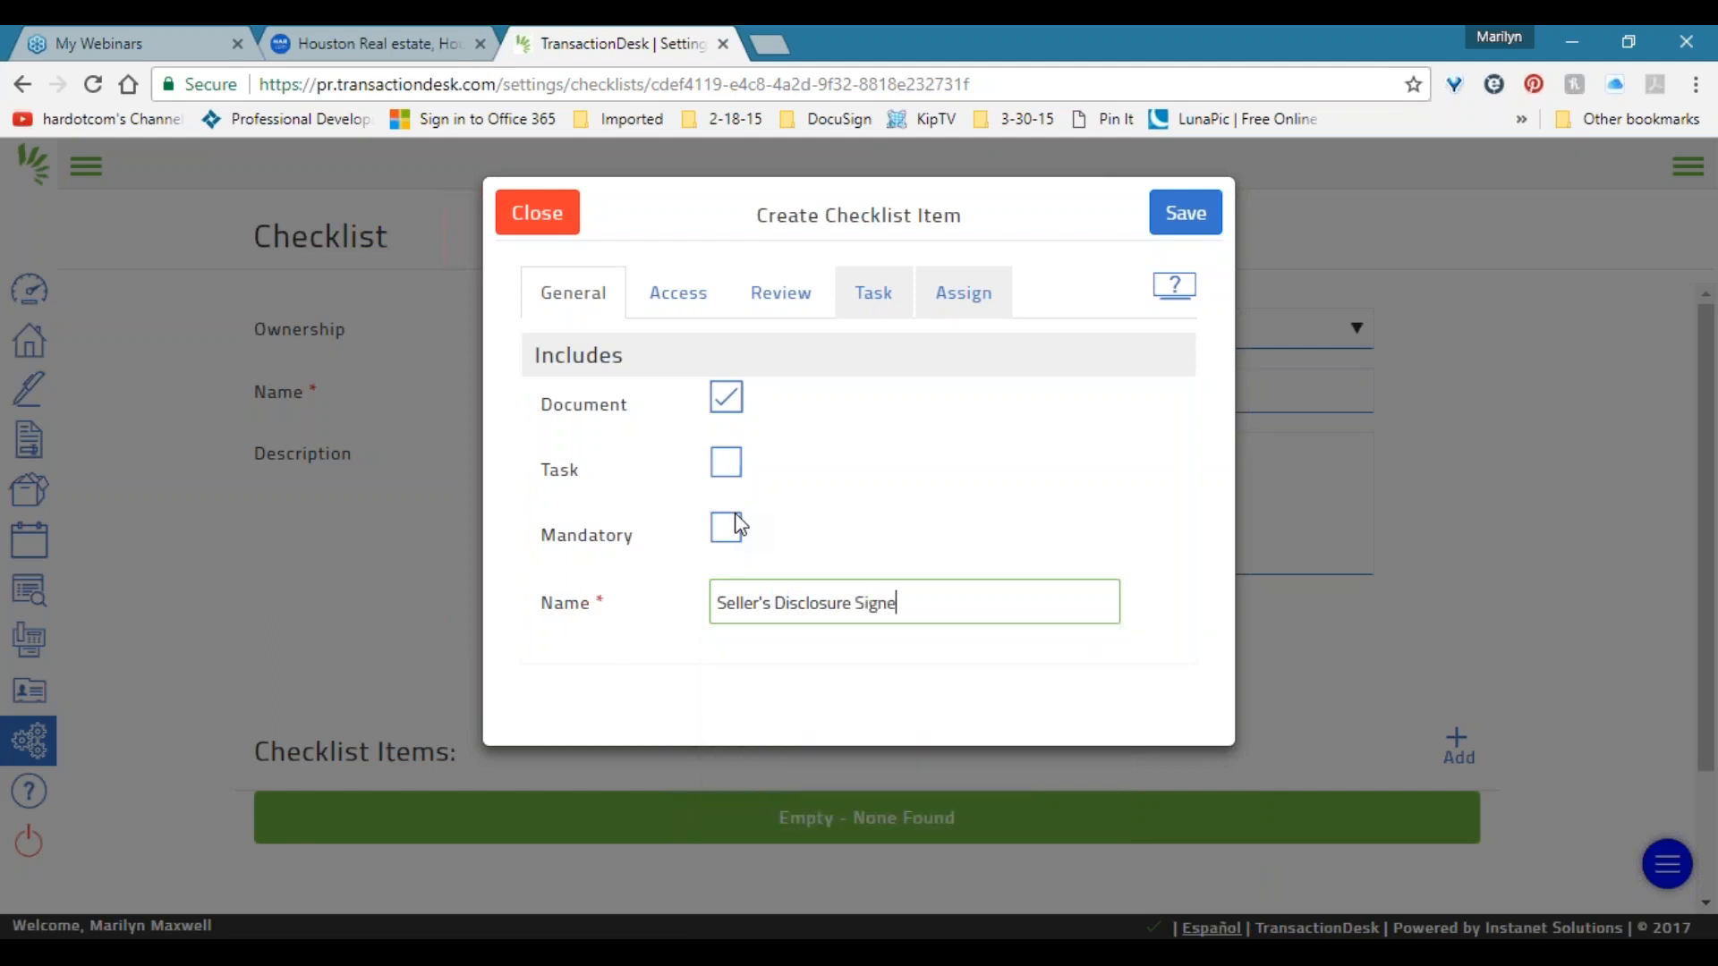
text(d by Seller)
Mark the document item as Mandatory and select the full item name.
drag(1047, 592, 663, 582)
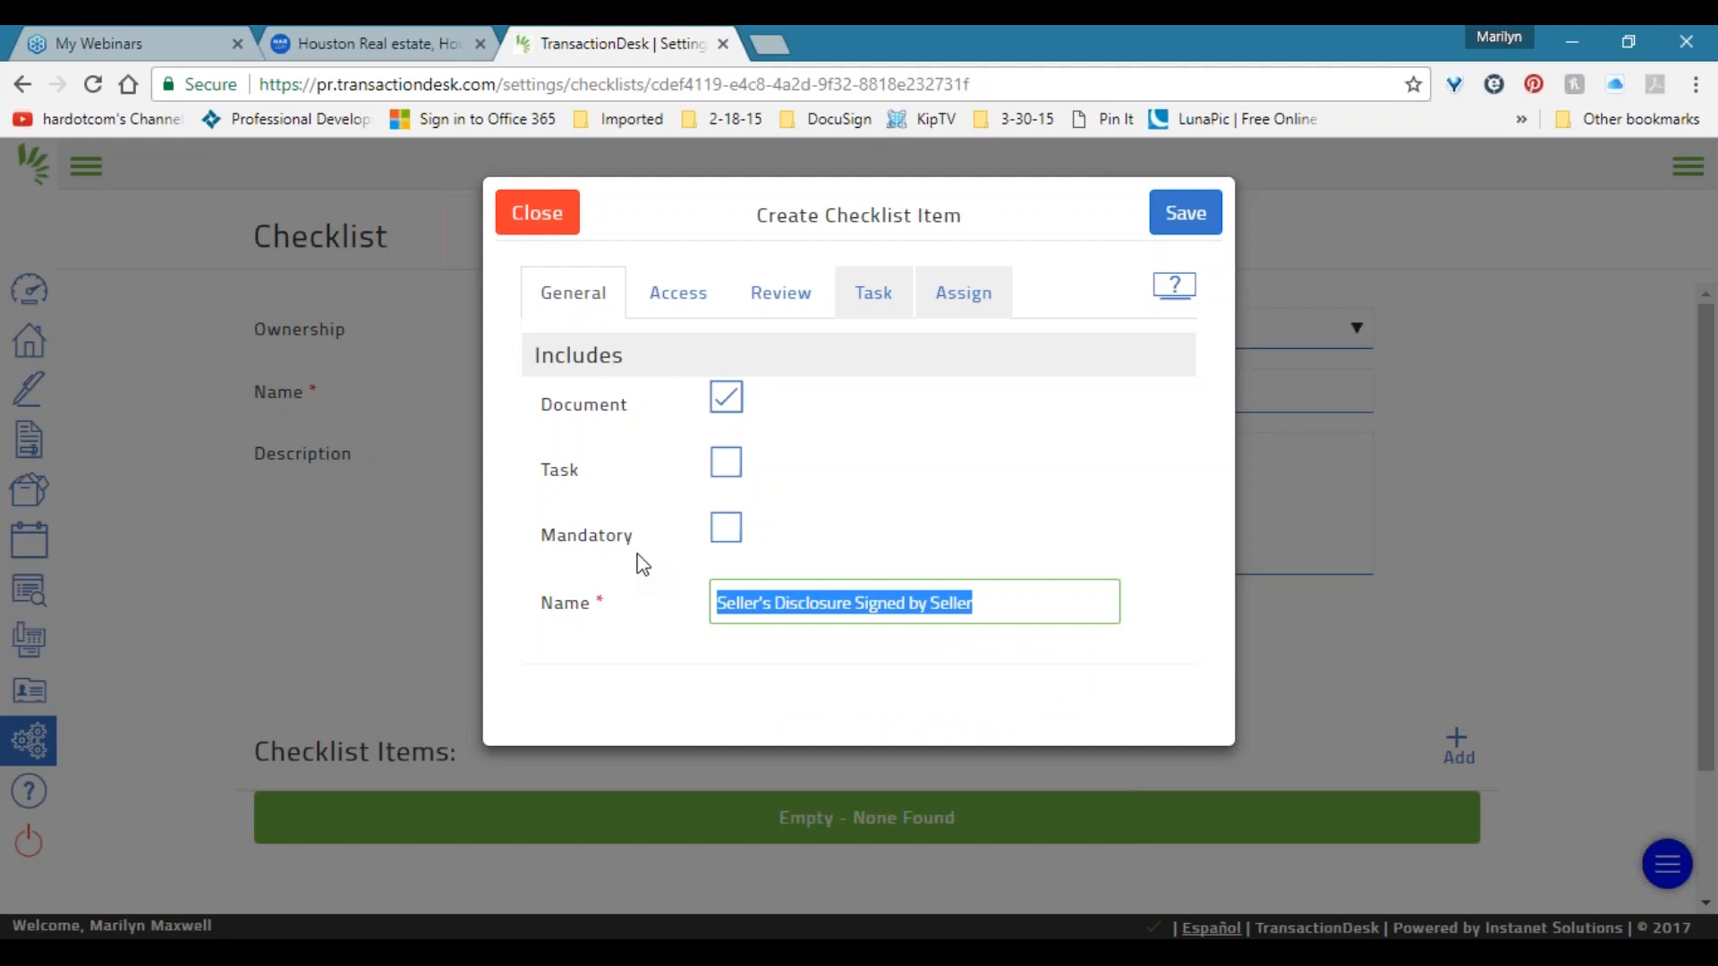
click(730, 530)
click(730, 532)
click(727, 528)
drag(1005, 585, 665, 610)
Change the item to a Task with Document and Mandatory unchecked.
click(725, 465)
click(724, 407)
click(732, 522)
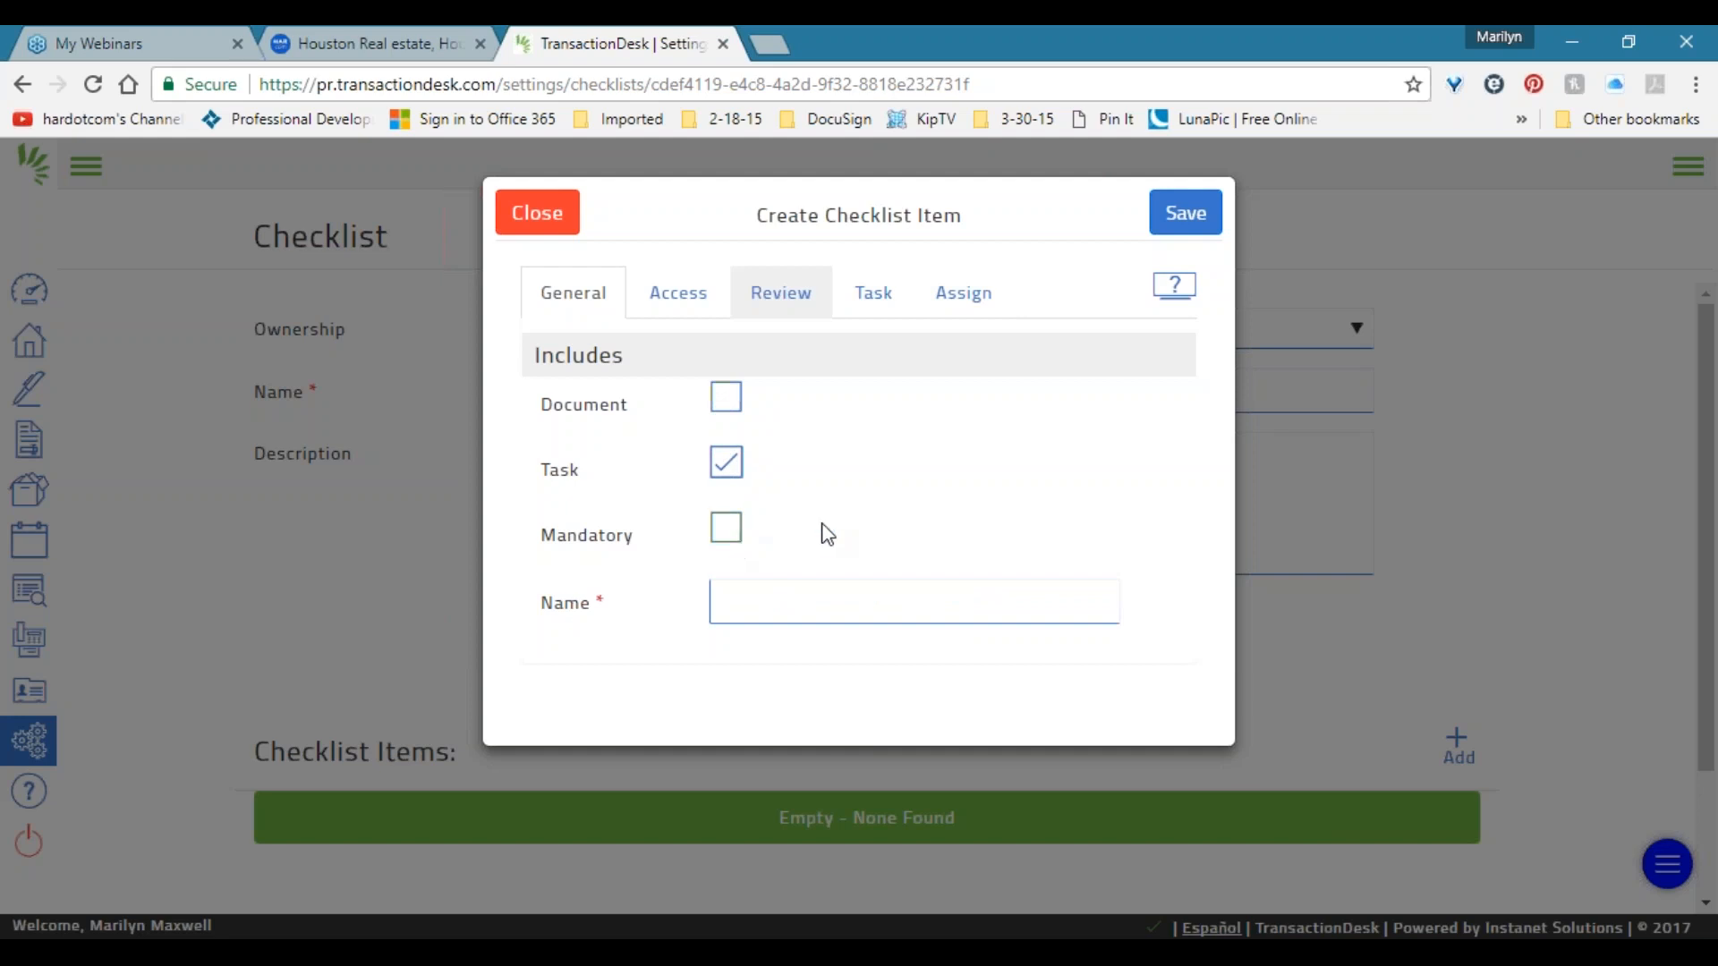
click(729, 534)
click(729, 534)
click(729, 534)
Rename the task item to 'place lockbox on home'.
double_click(556, 470)
click(800, 606)
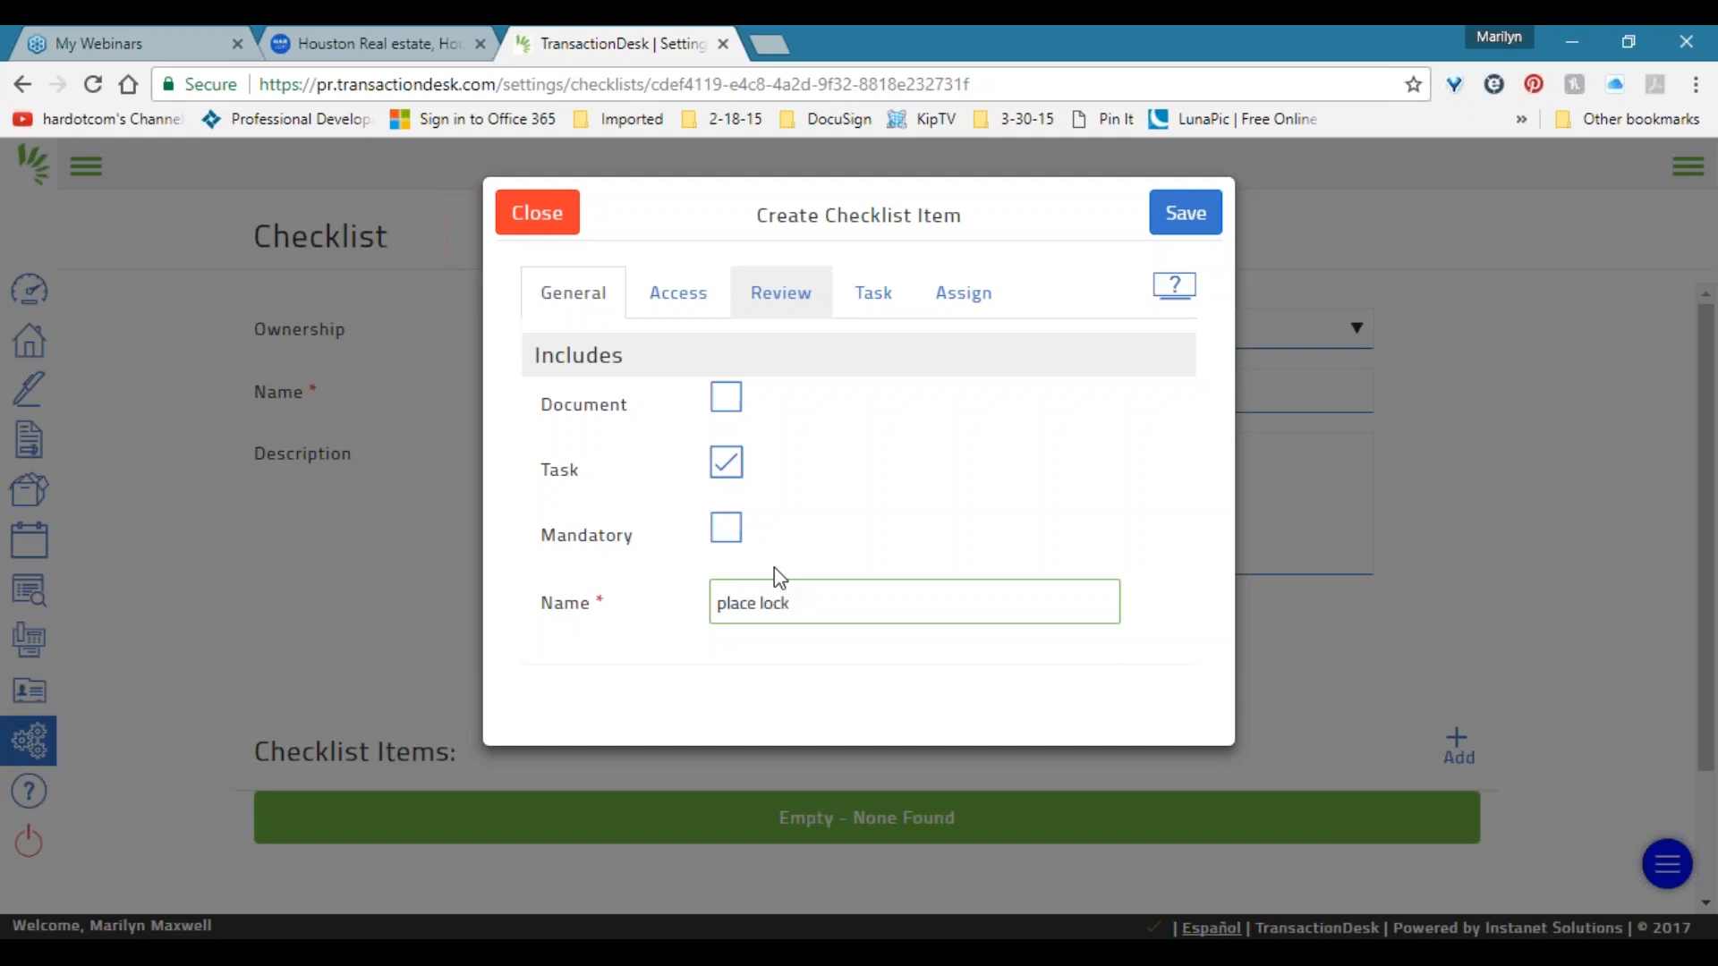
text(x on home)
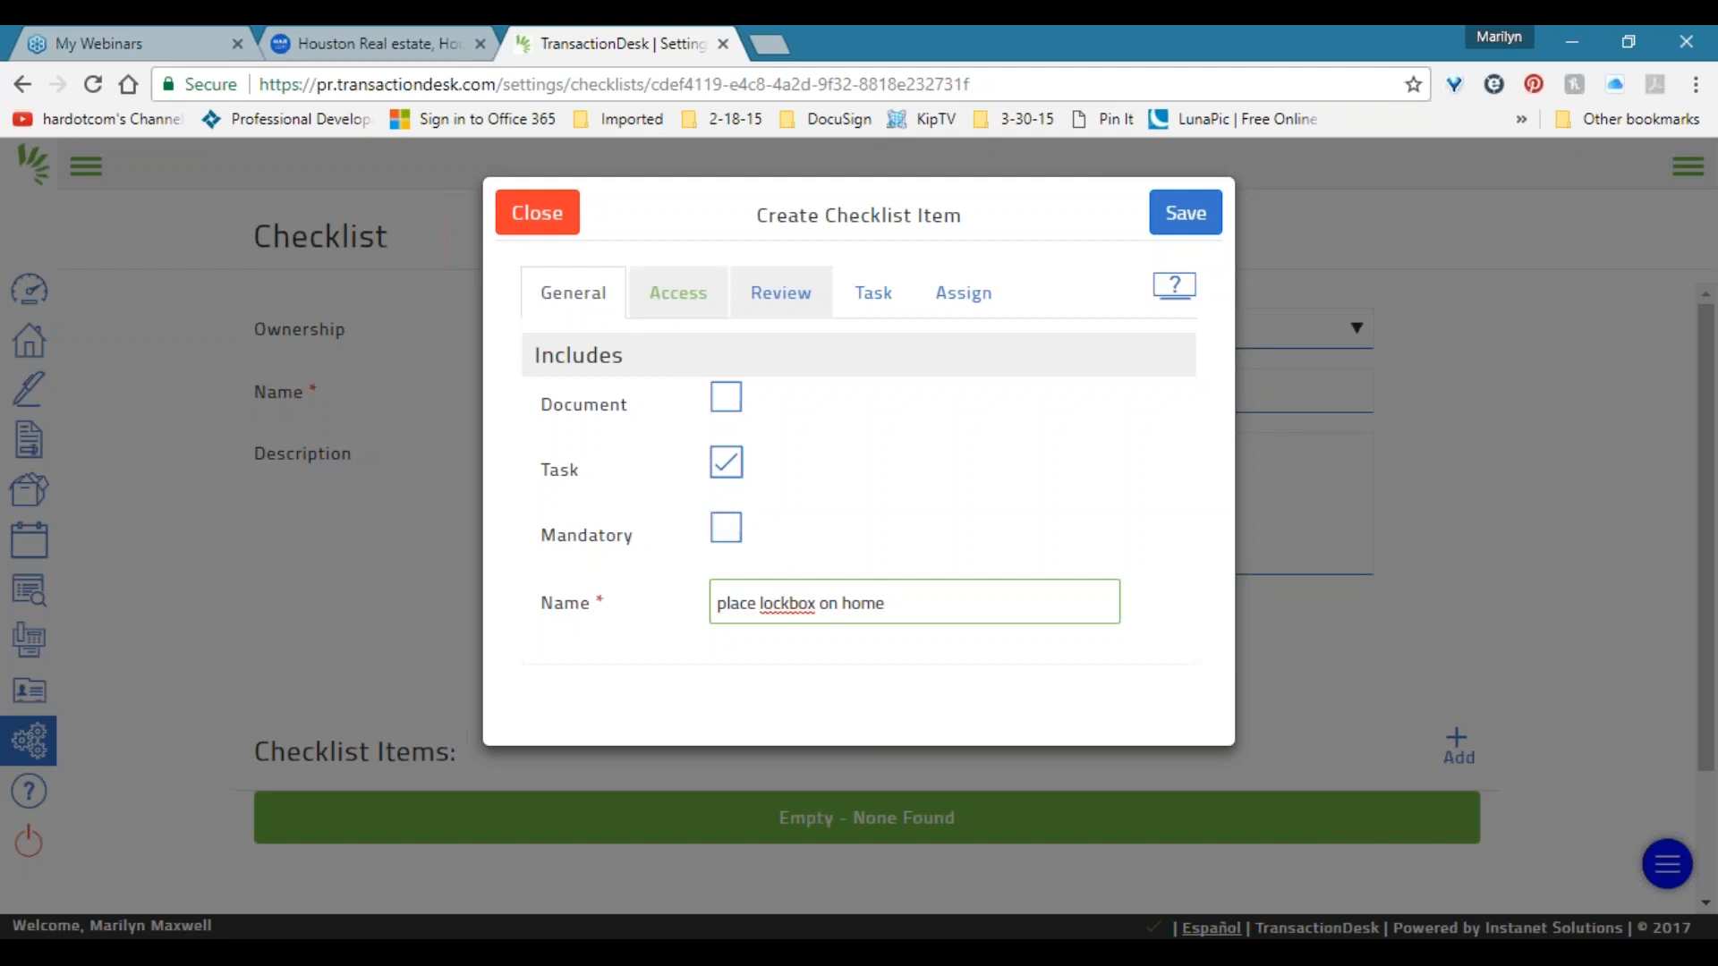
Tie the task's due date to a transaction date, using the List Date.
click(880, 304)
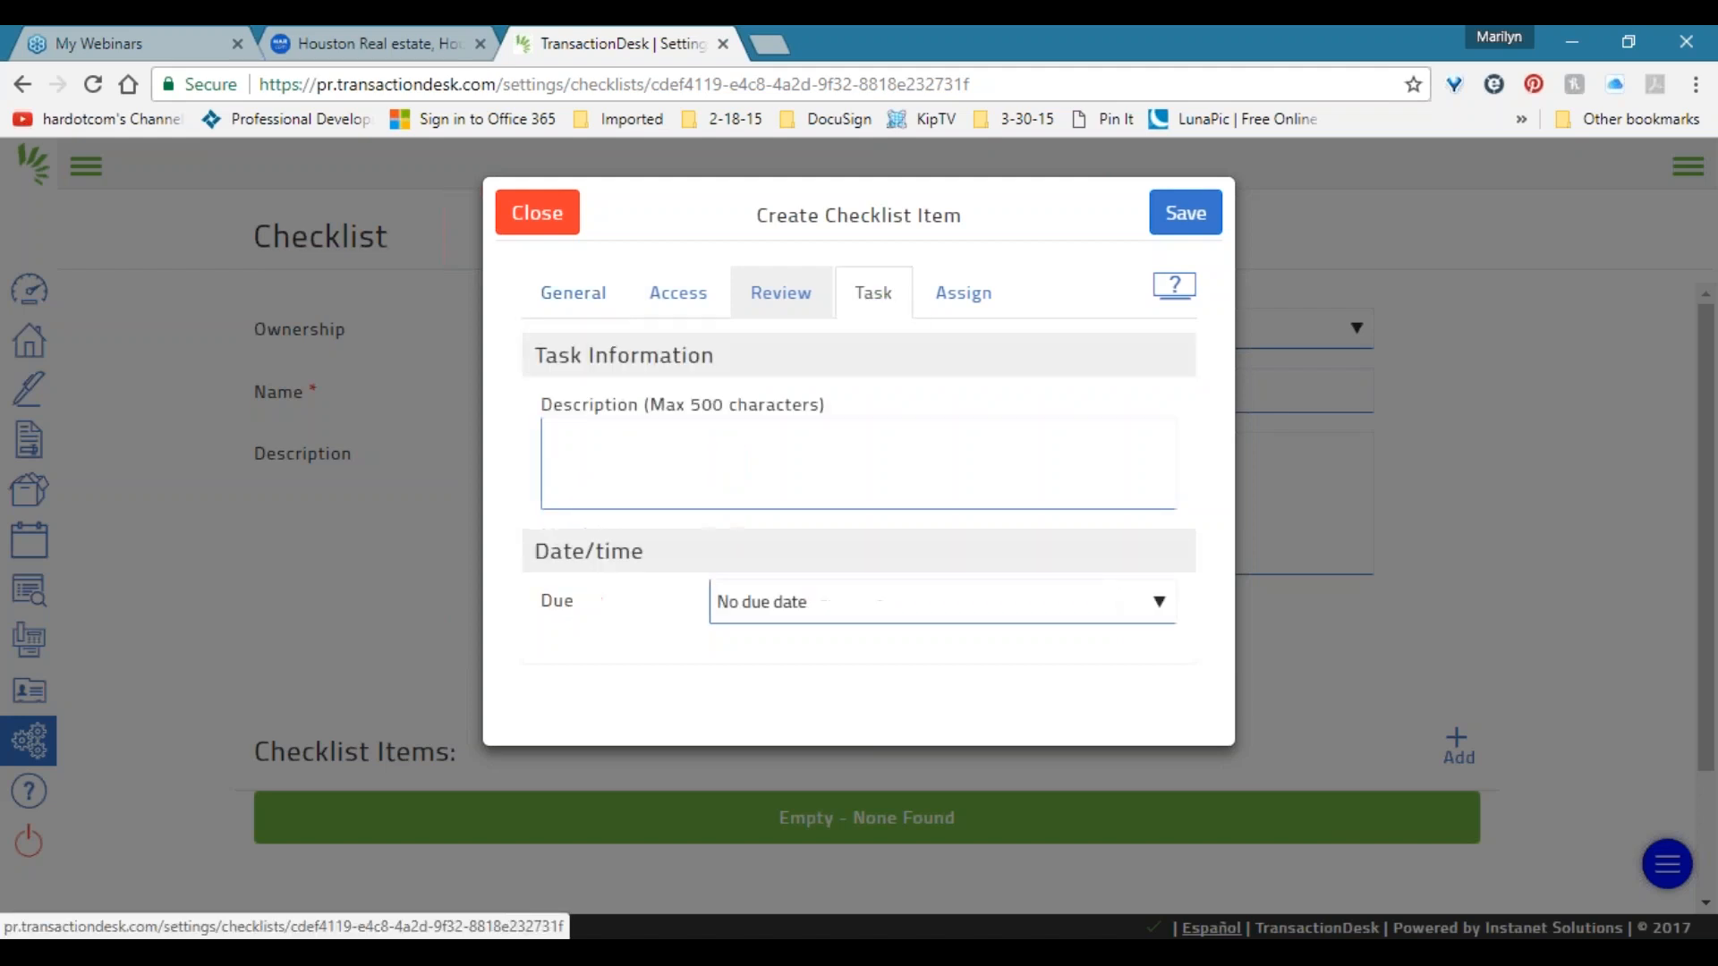
click(910, 601)
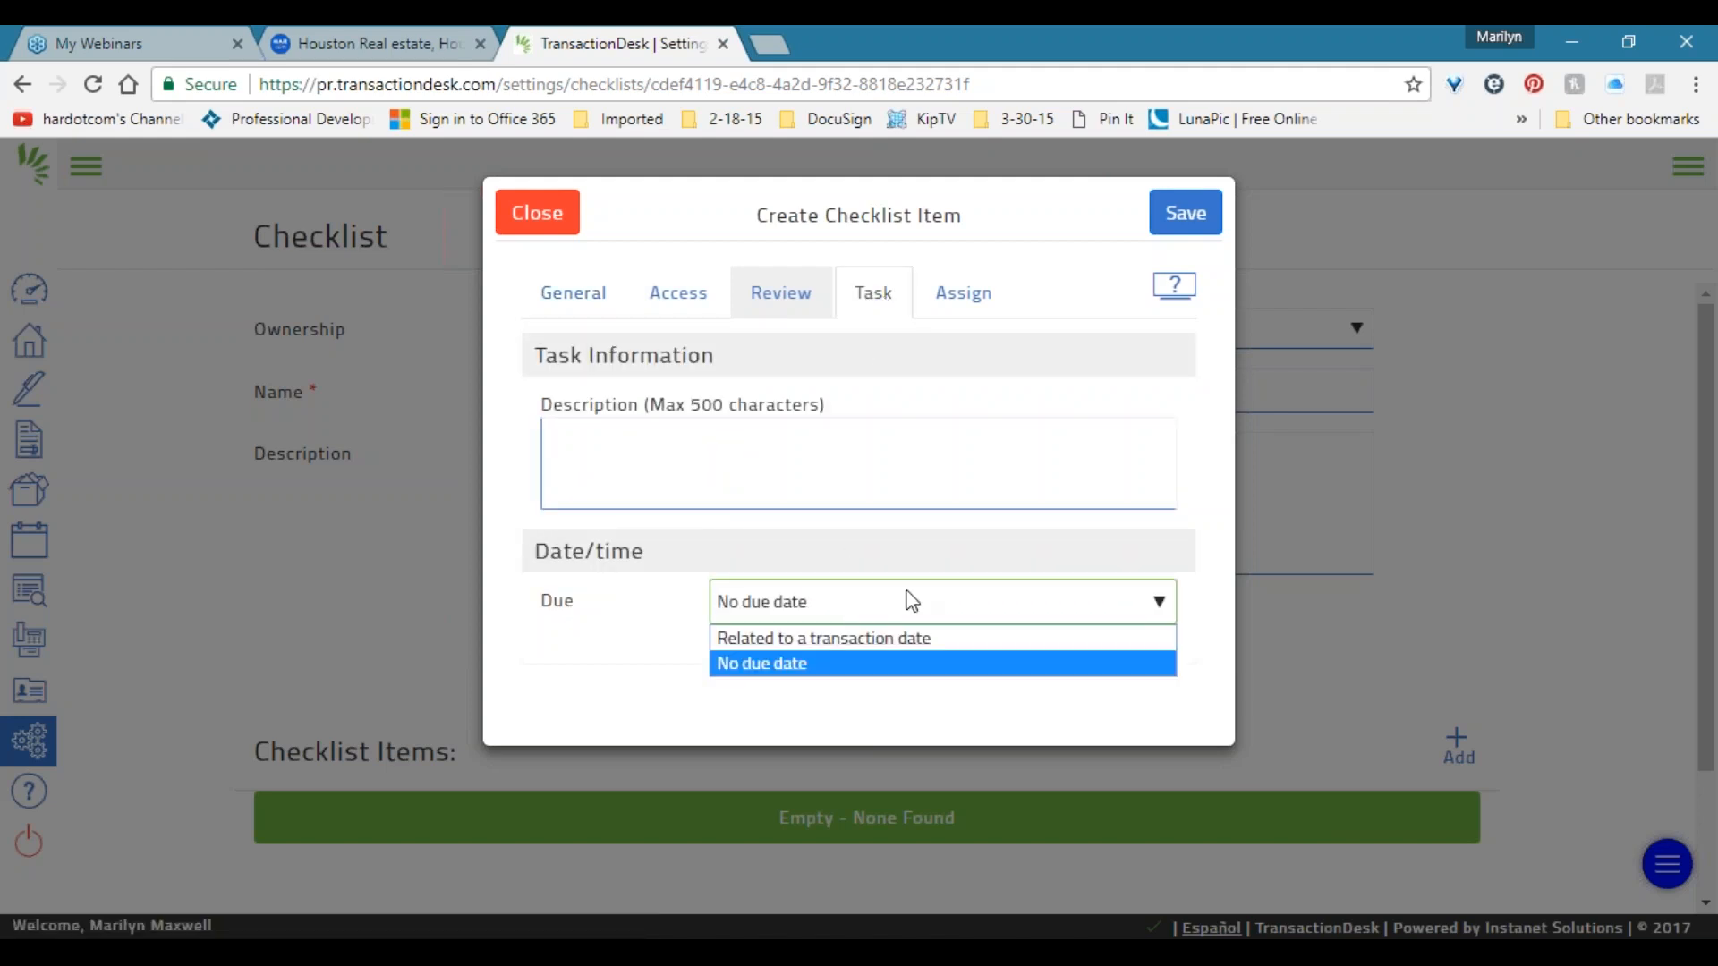
click(883, 646)
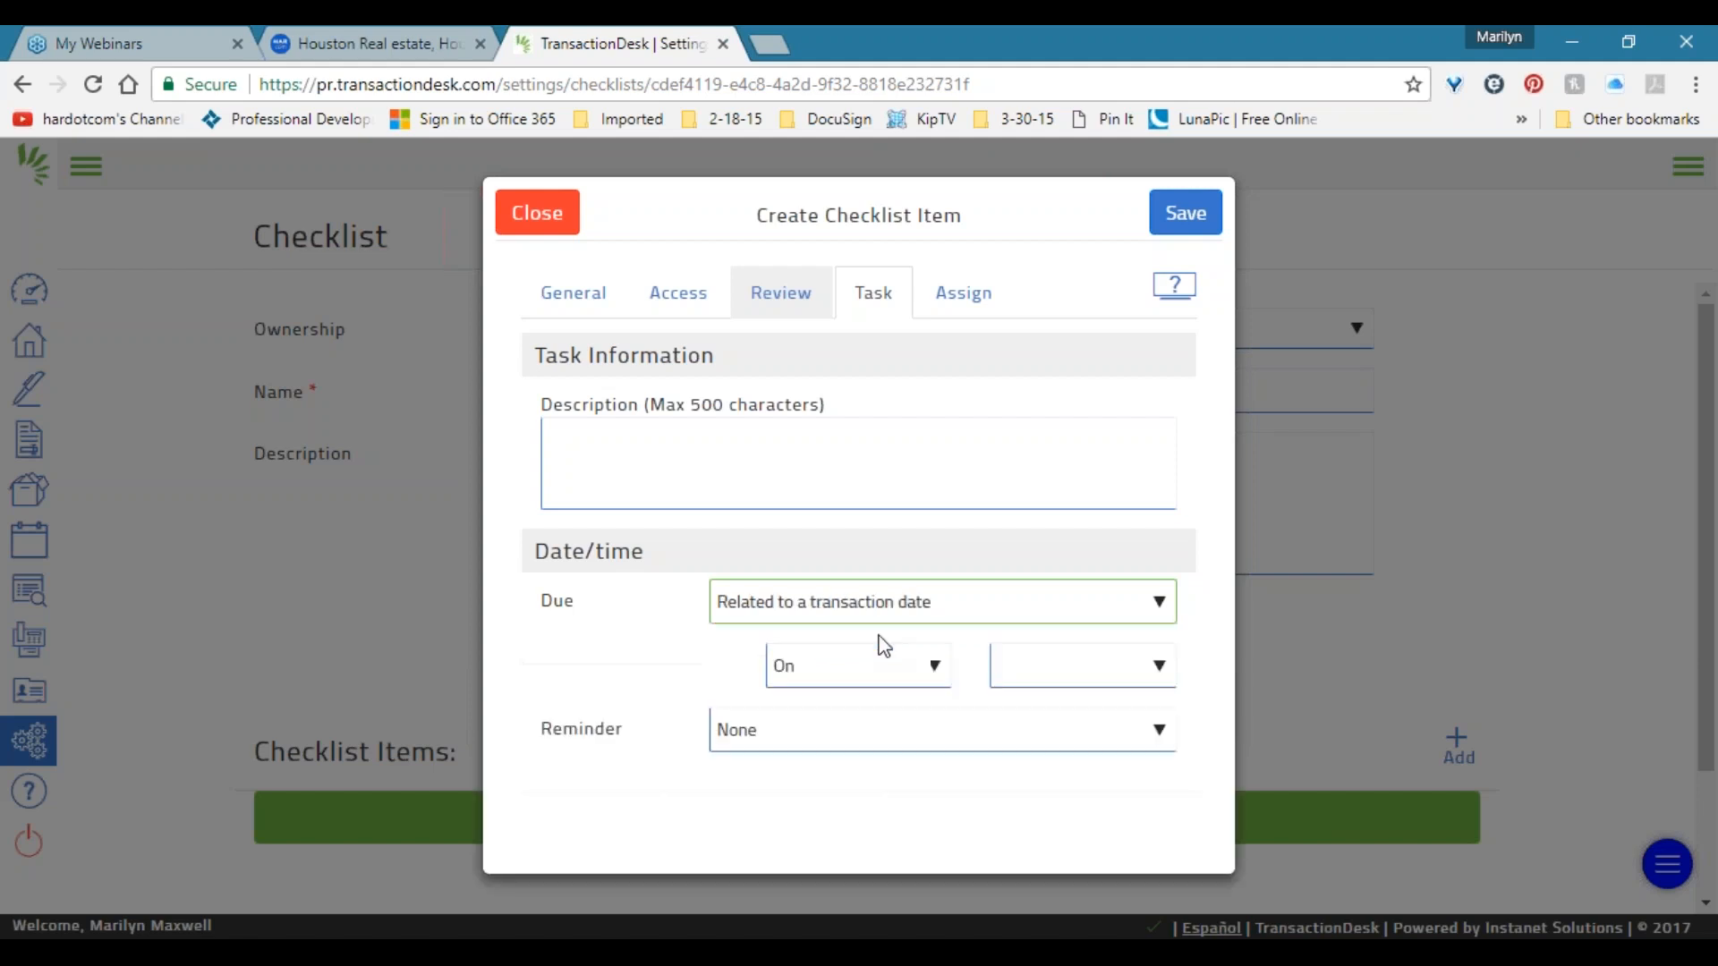
click(577, 299)
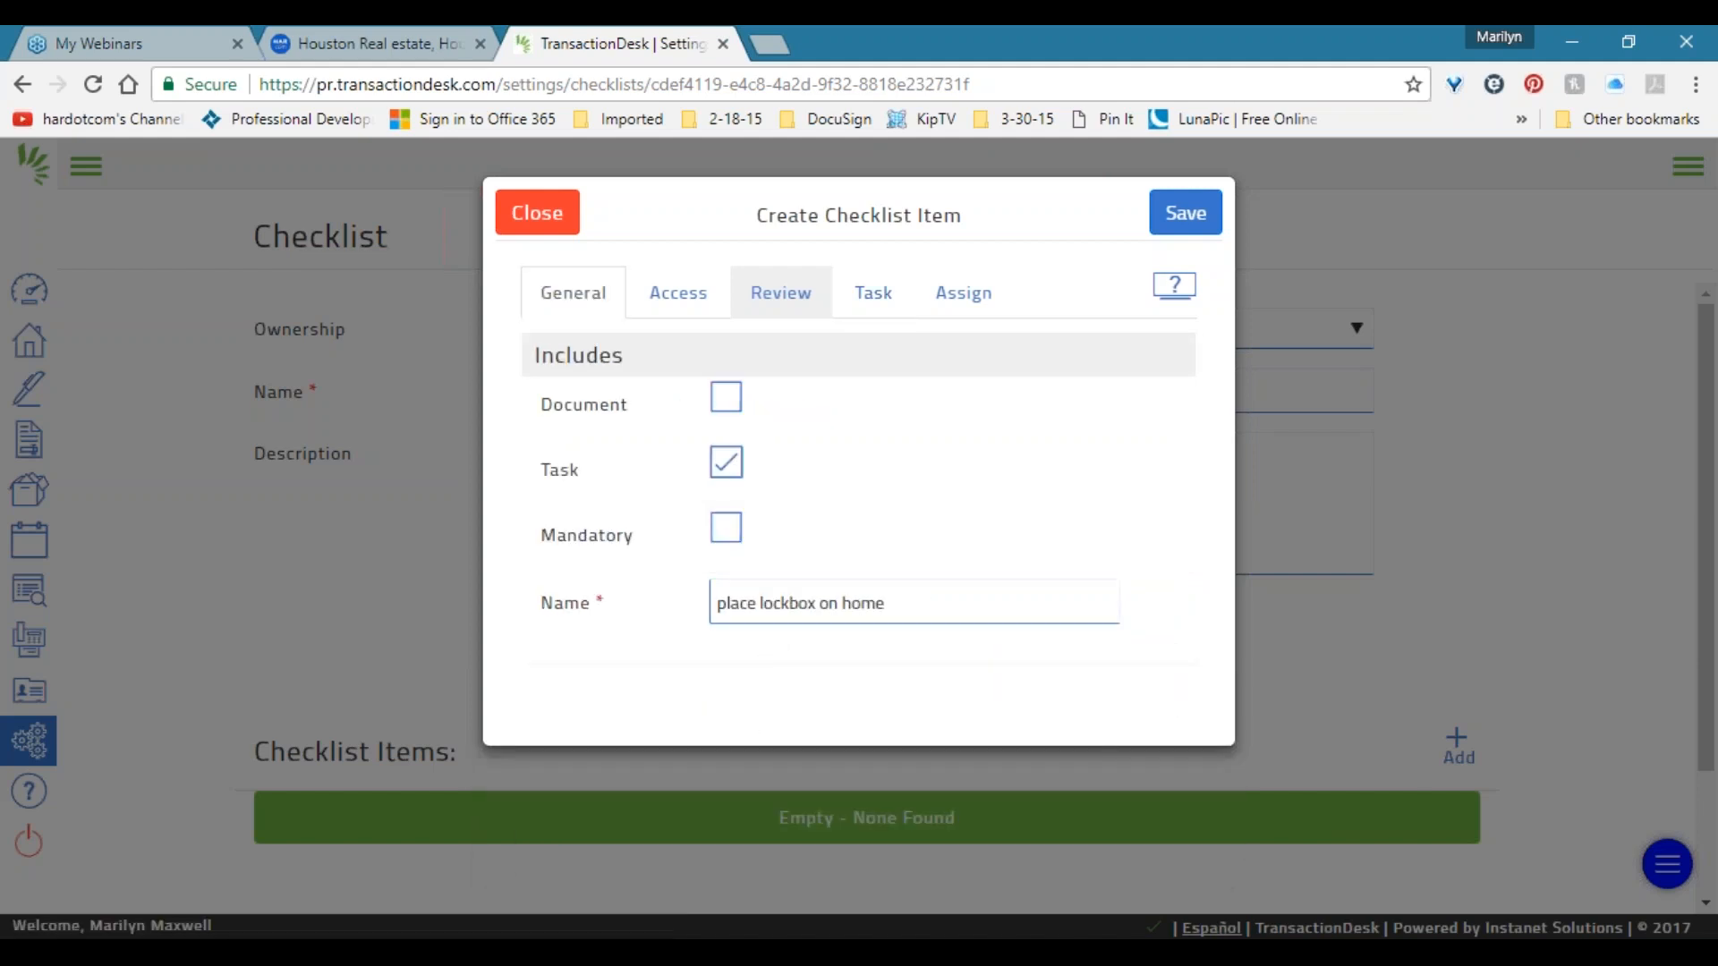
click(871, 301)
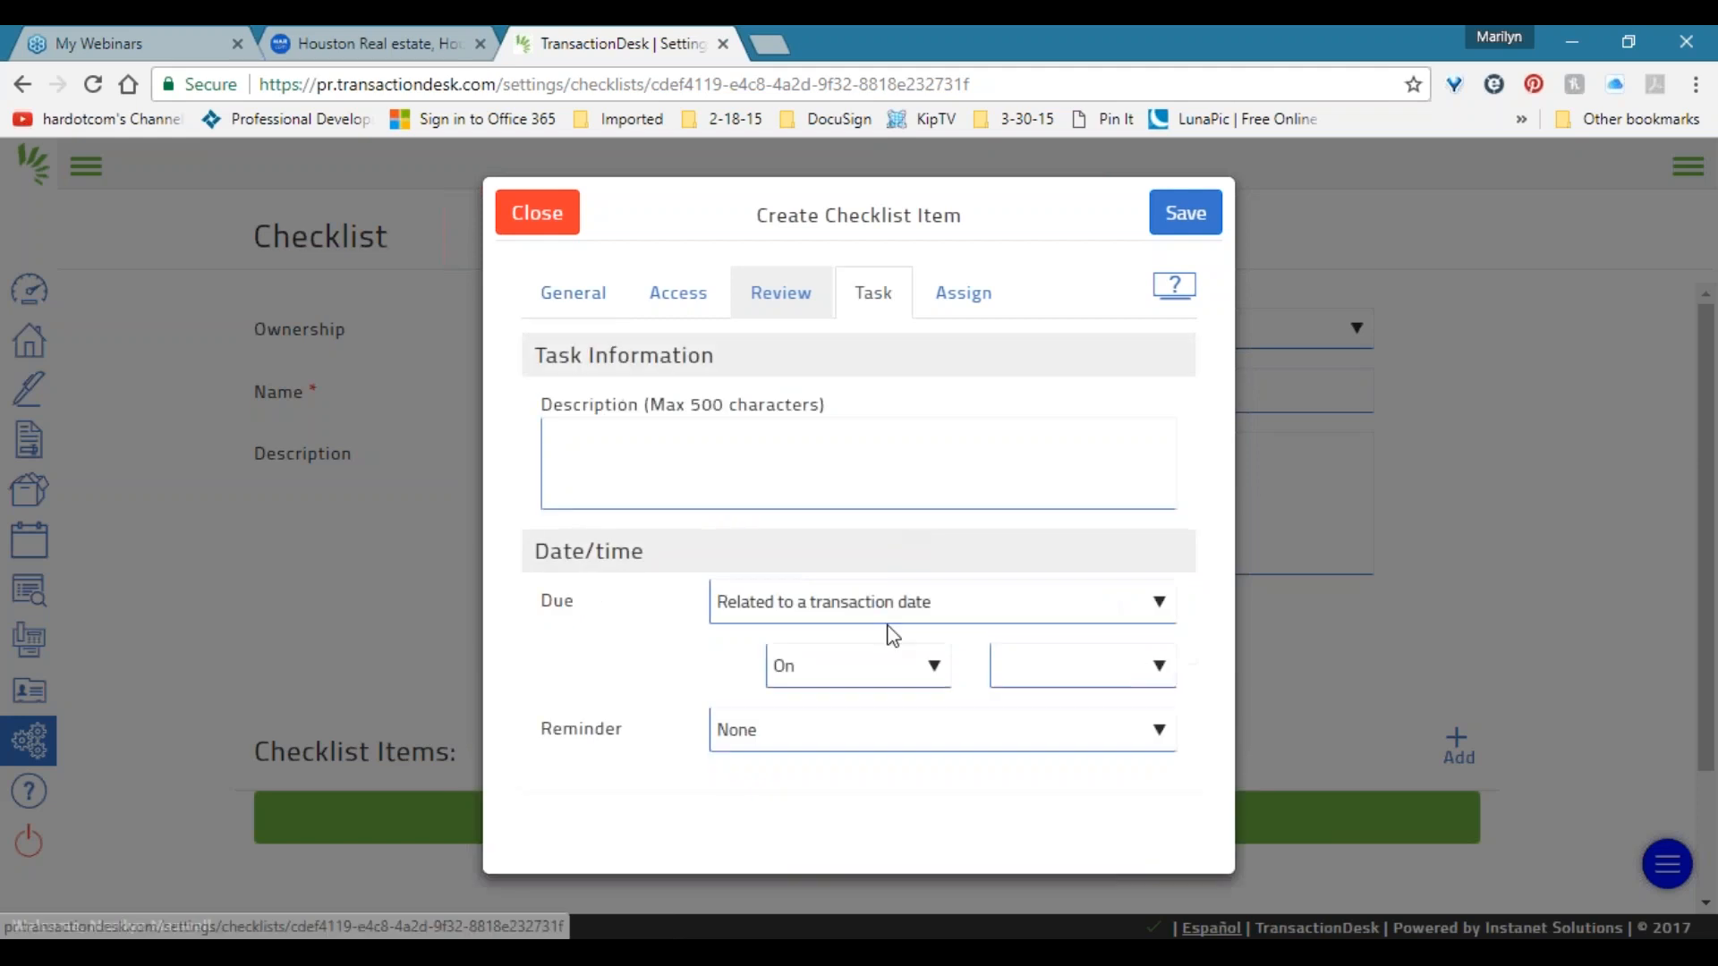
click(882, 669)
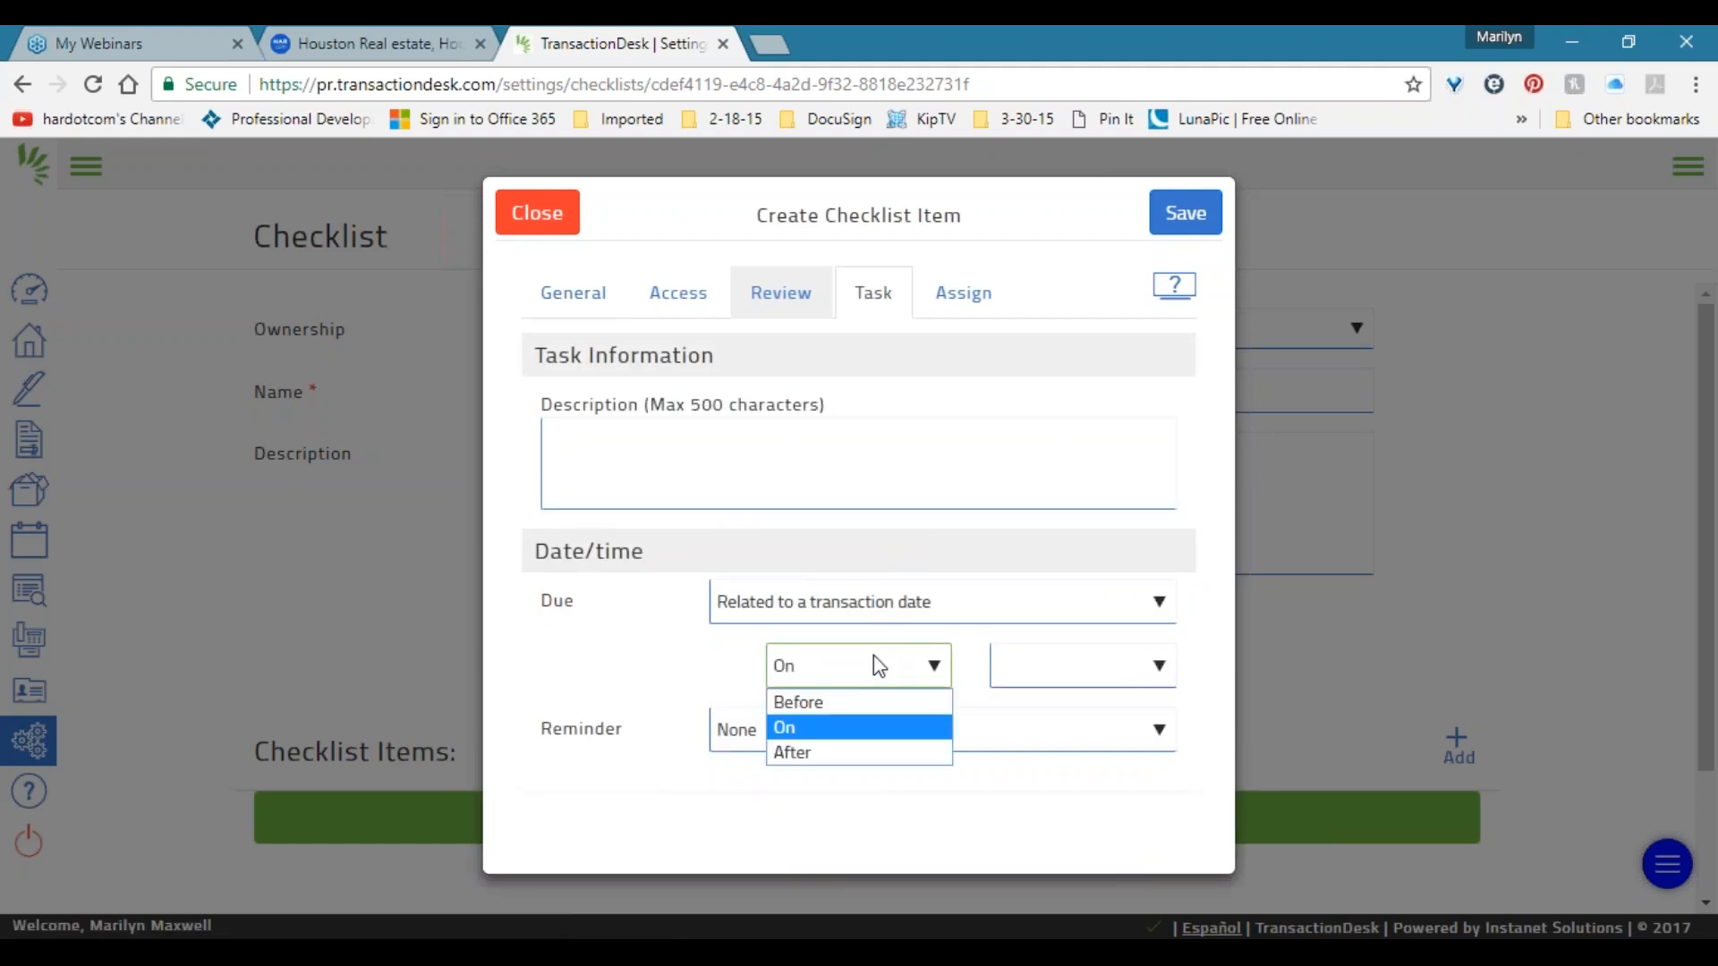
click(1115, 666)
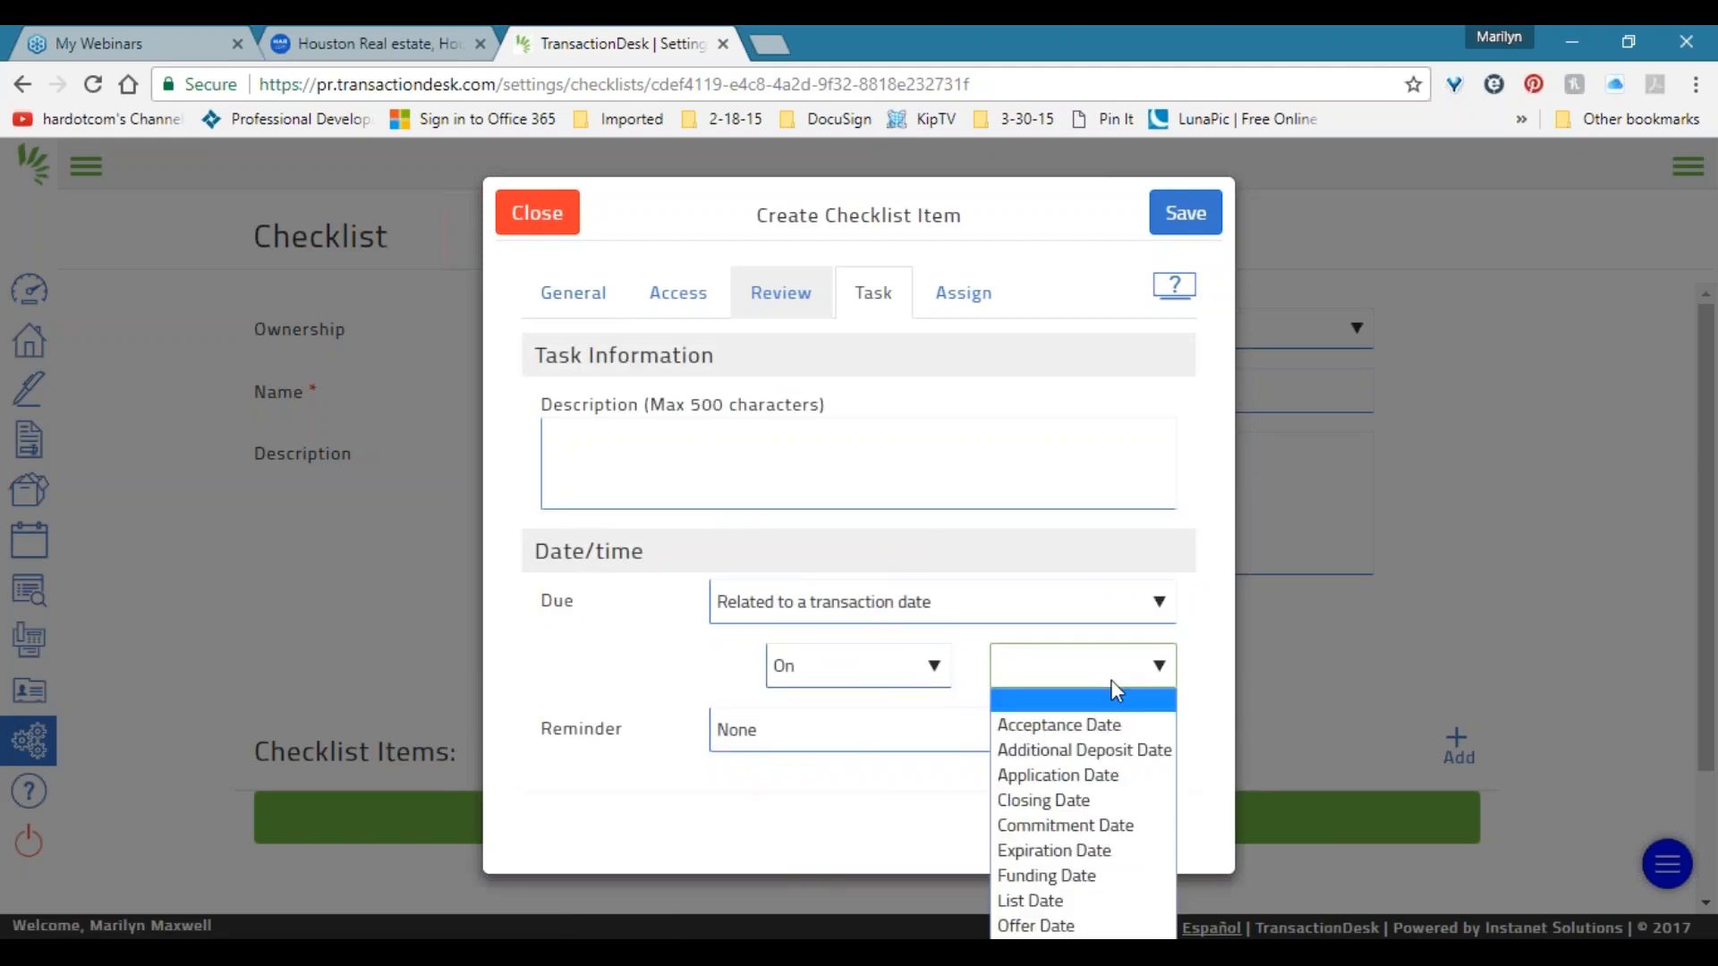
click(1082, 899)
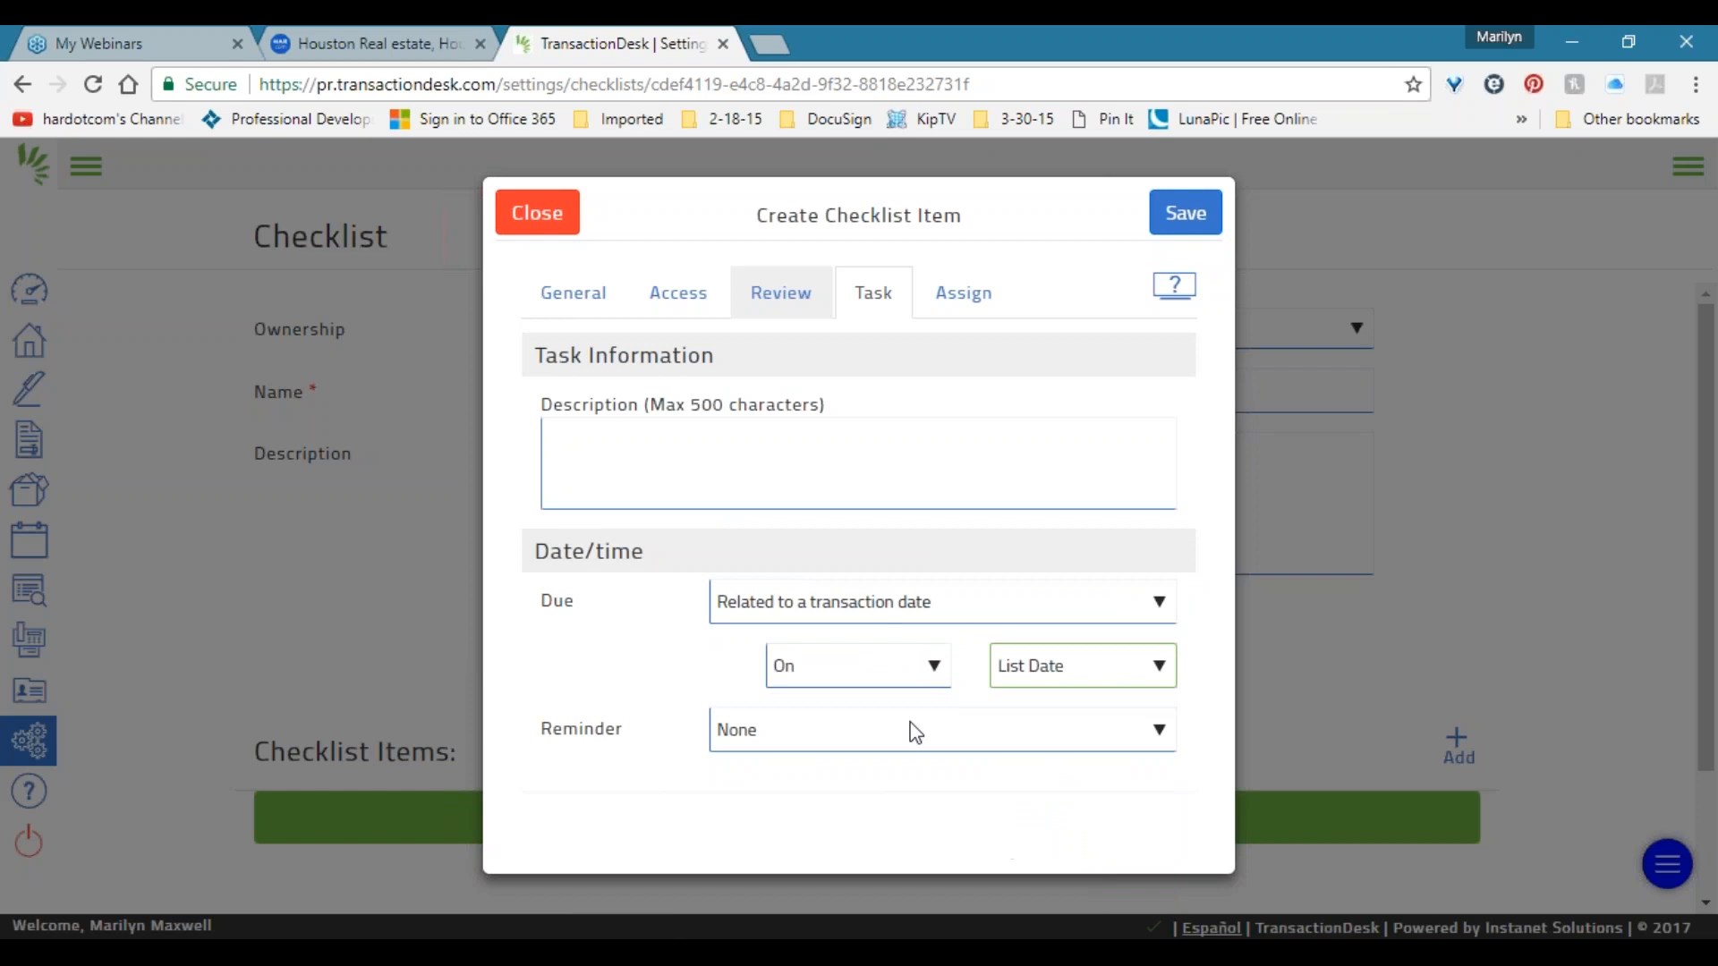
Set the task due On the List Date with Reminder left at None.
click(821, 664)
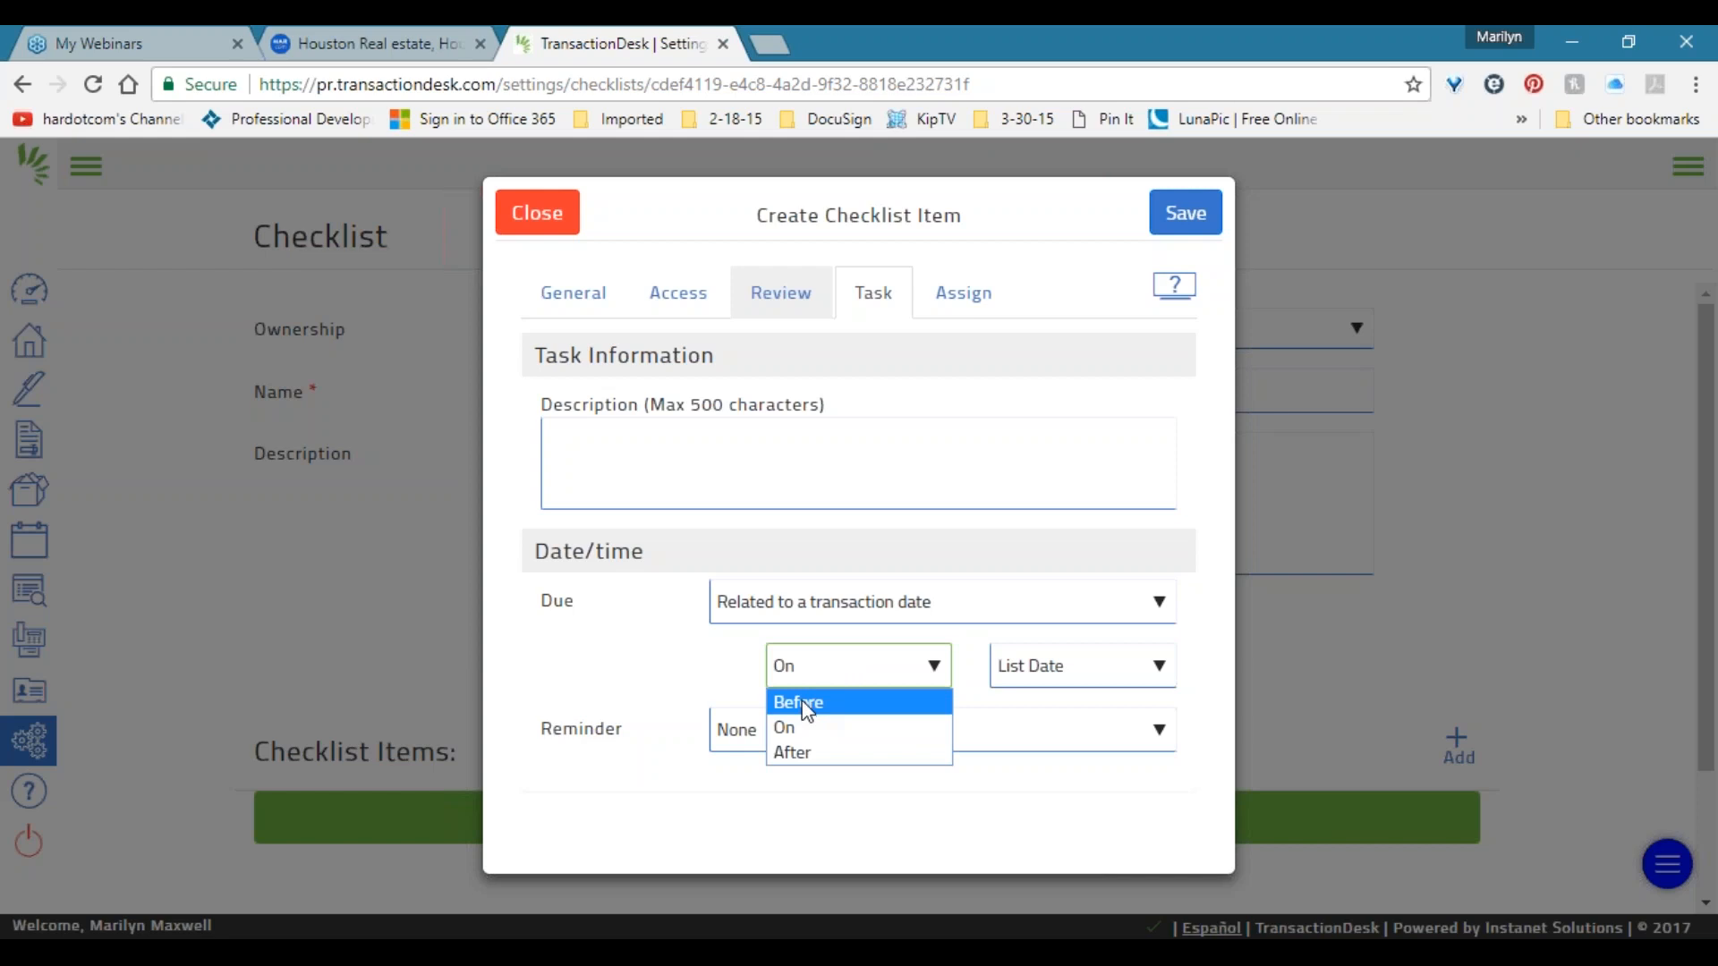
click(734, 735)
click(734, 736)
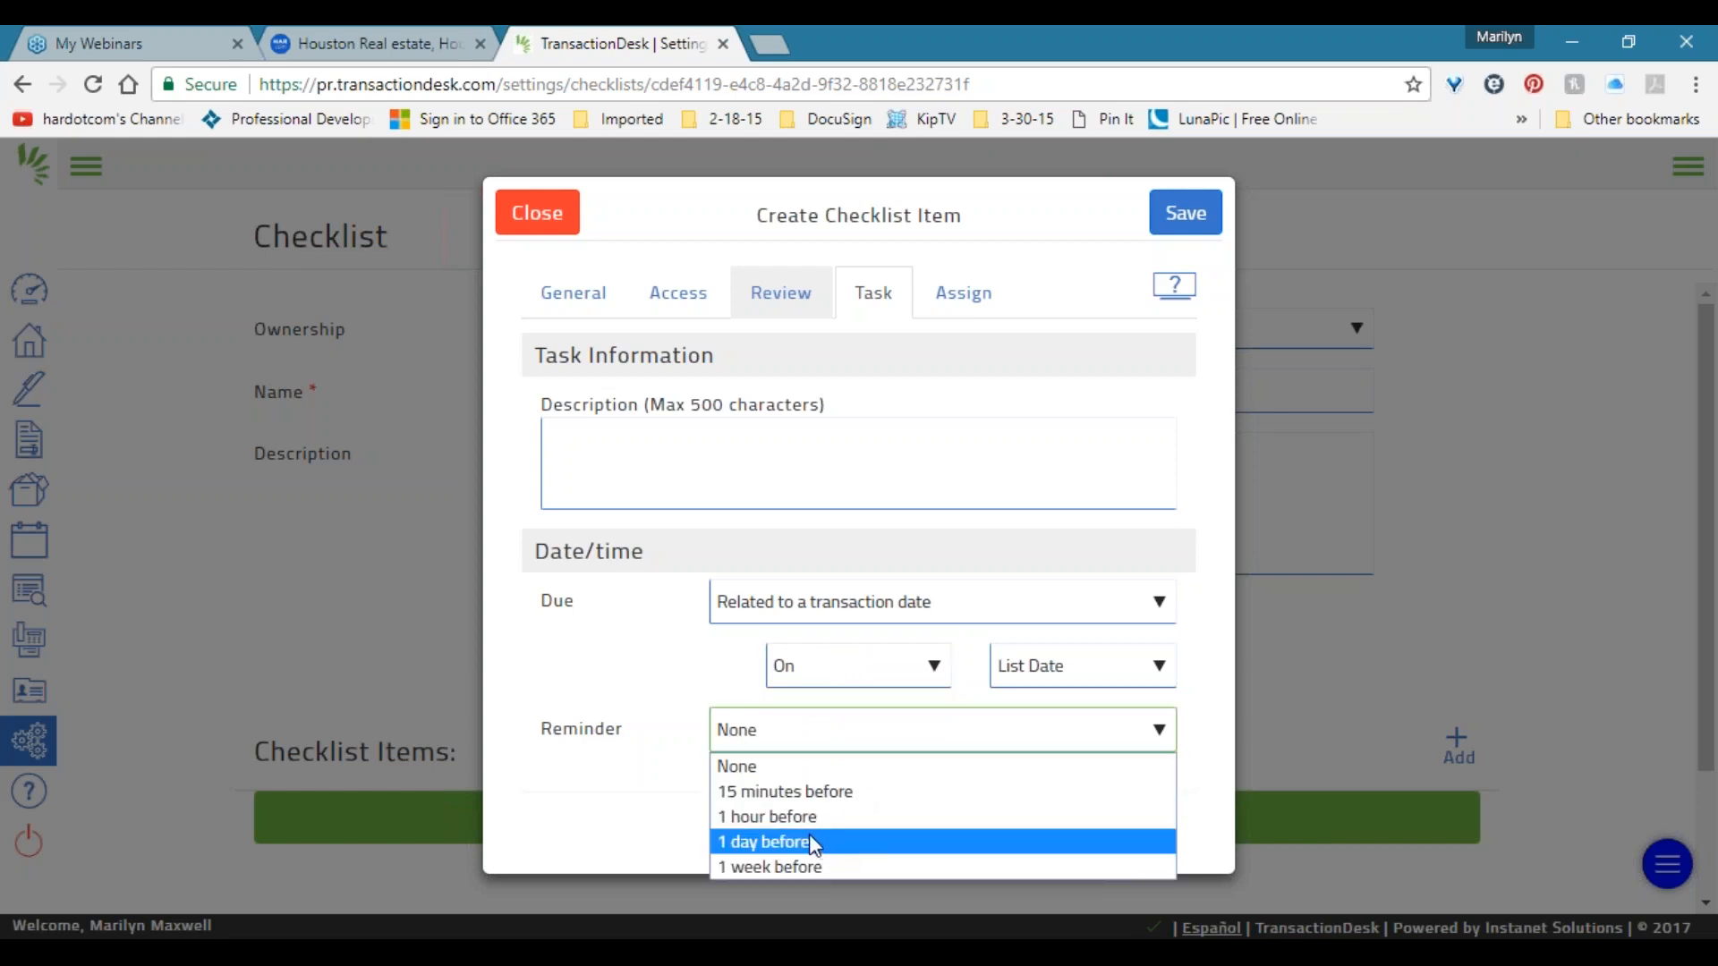
click(888, 684)
click(872, 703)
click(1066, 671)
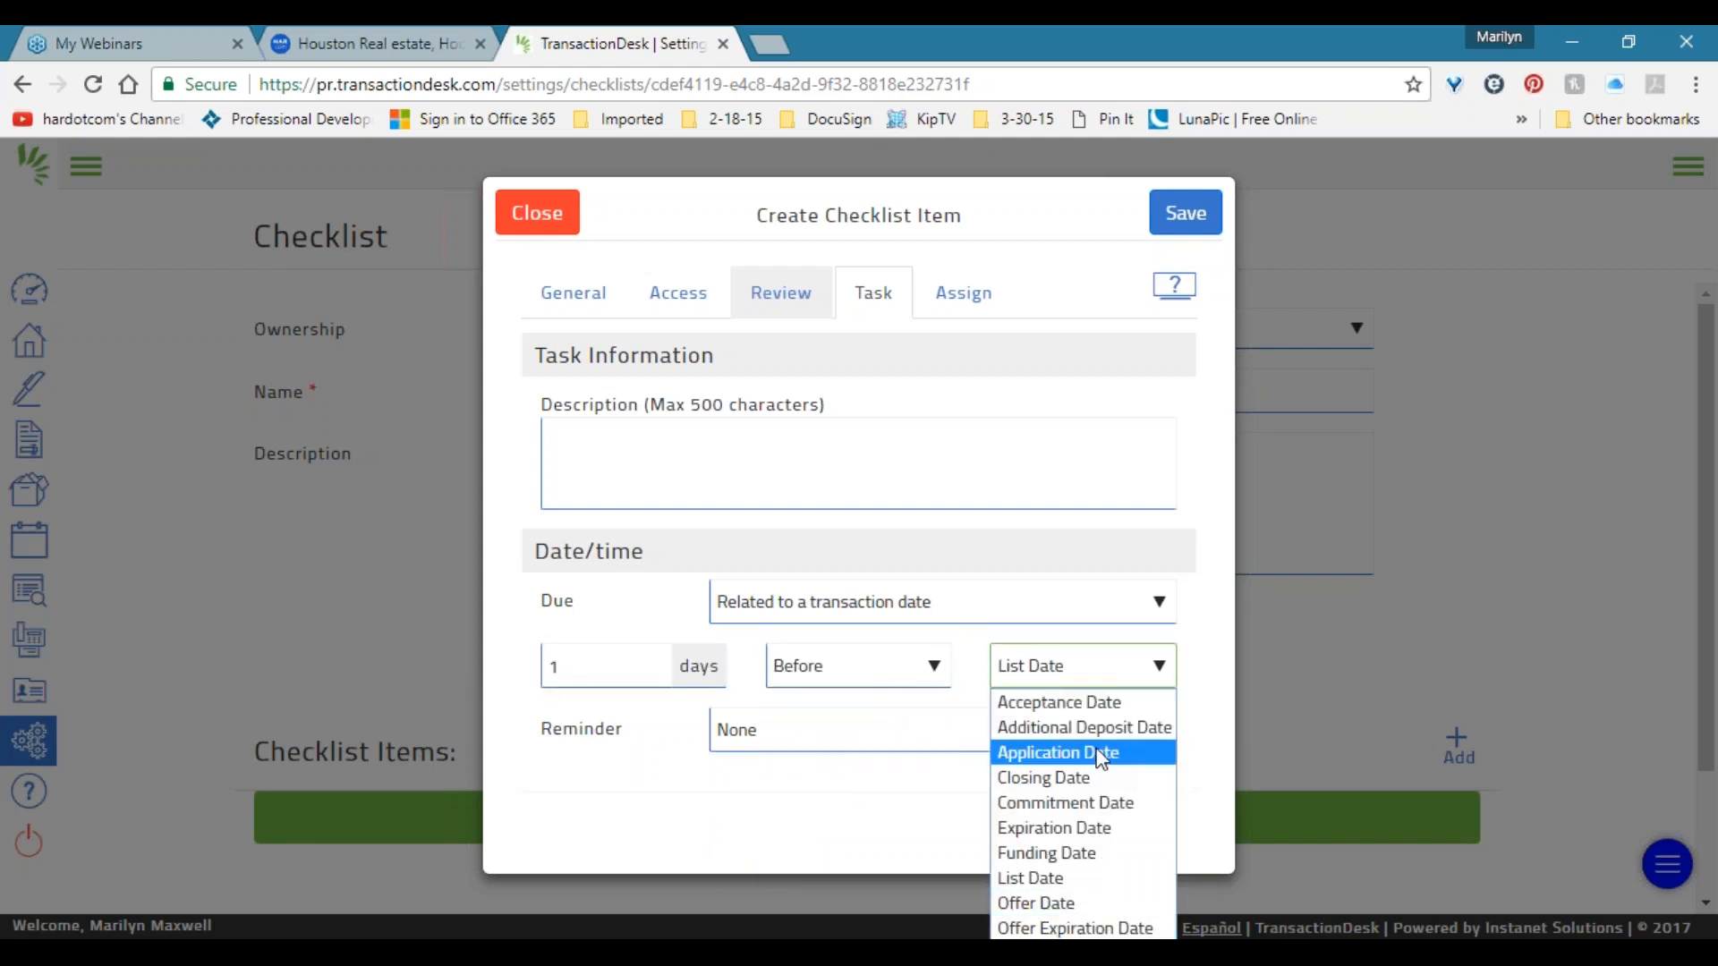
click(656, 663)
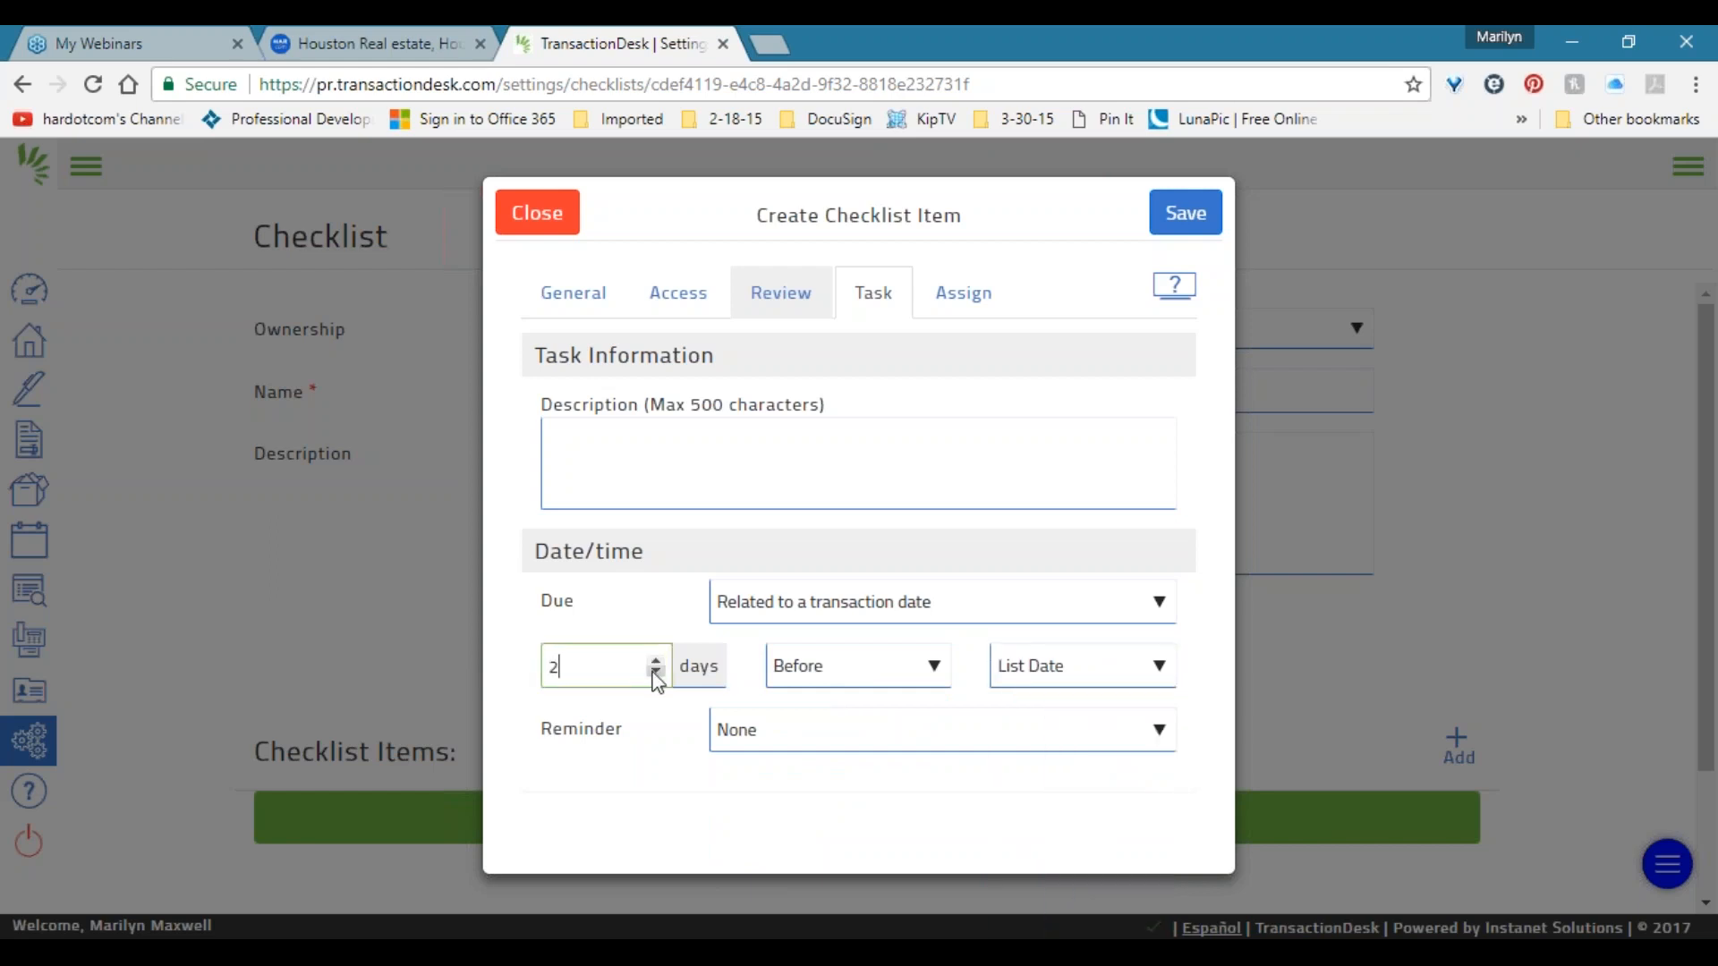
click(830, 666)
click(844, 751)
click(855, 668)
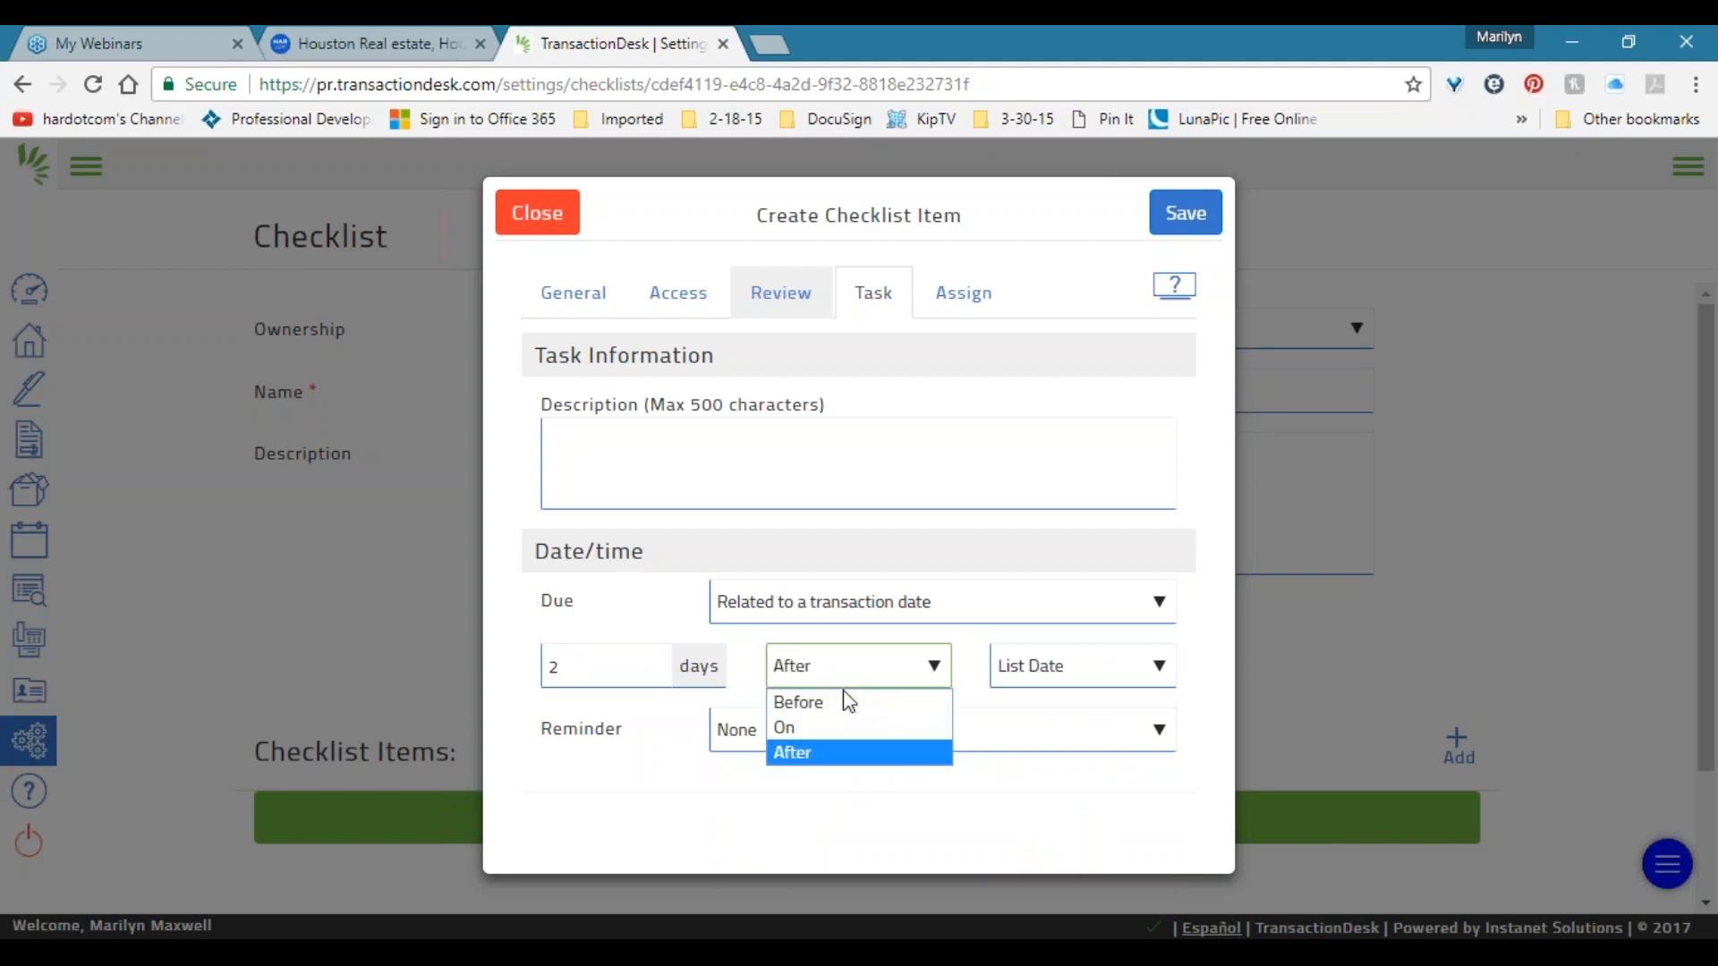
click(835, 727)
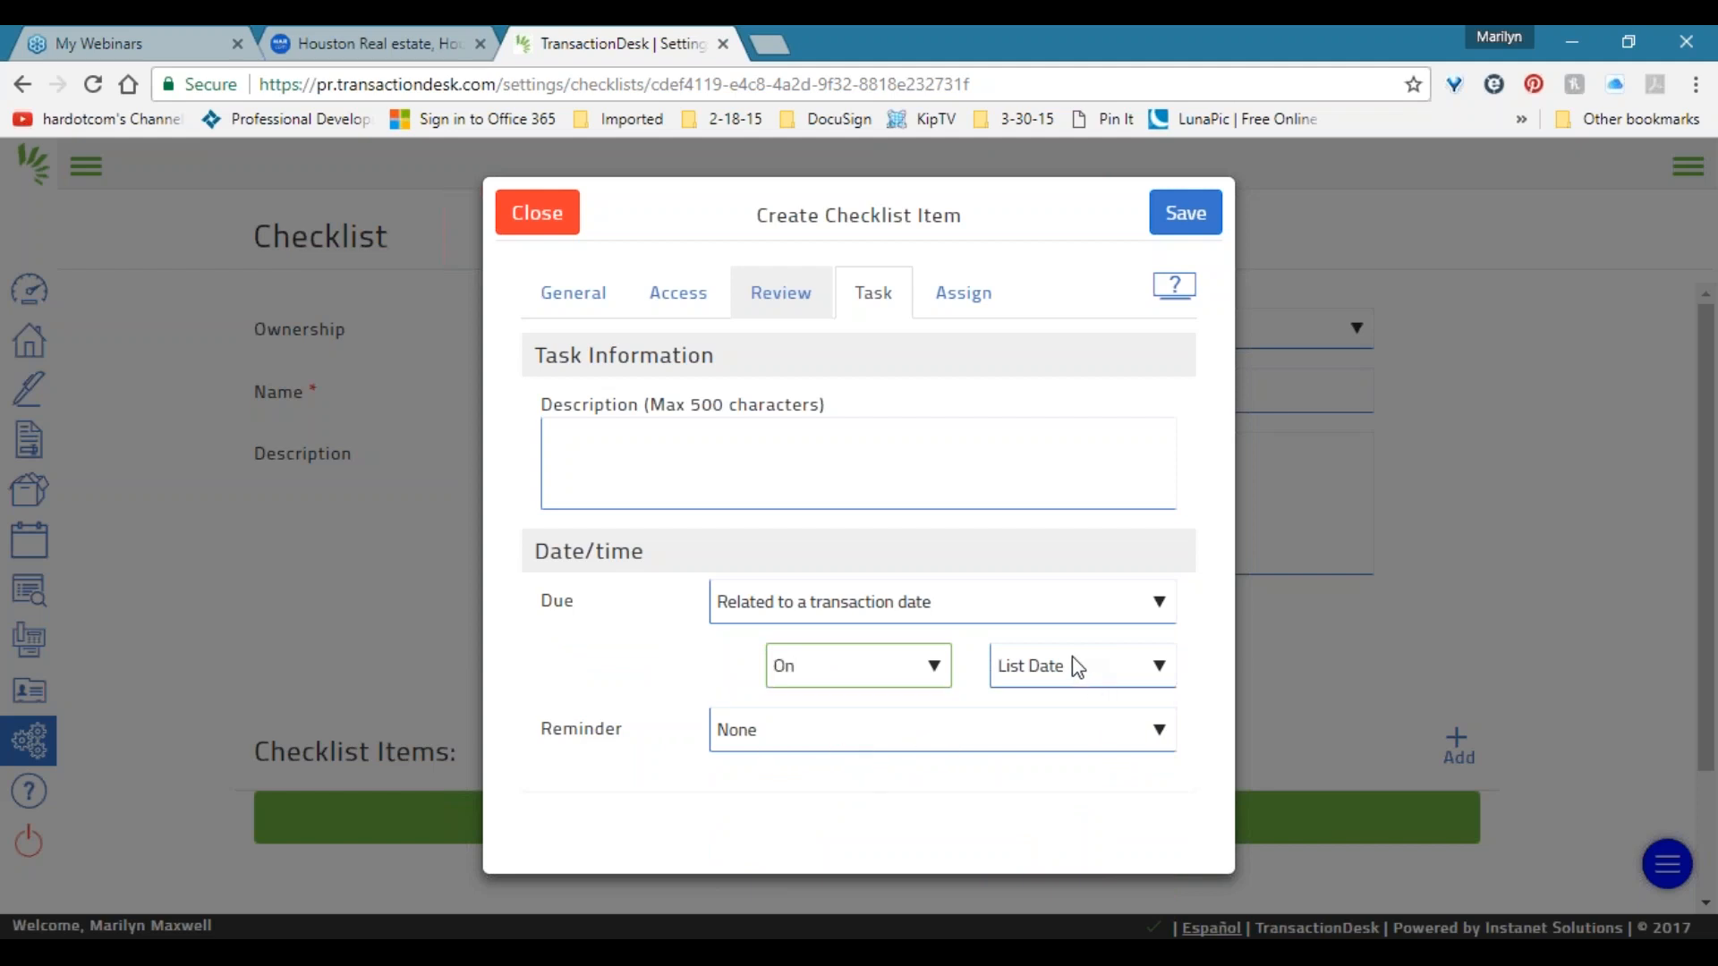
click(962, 292)
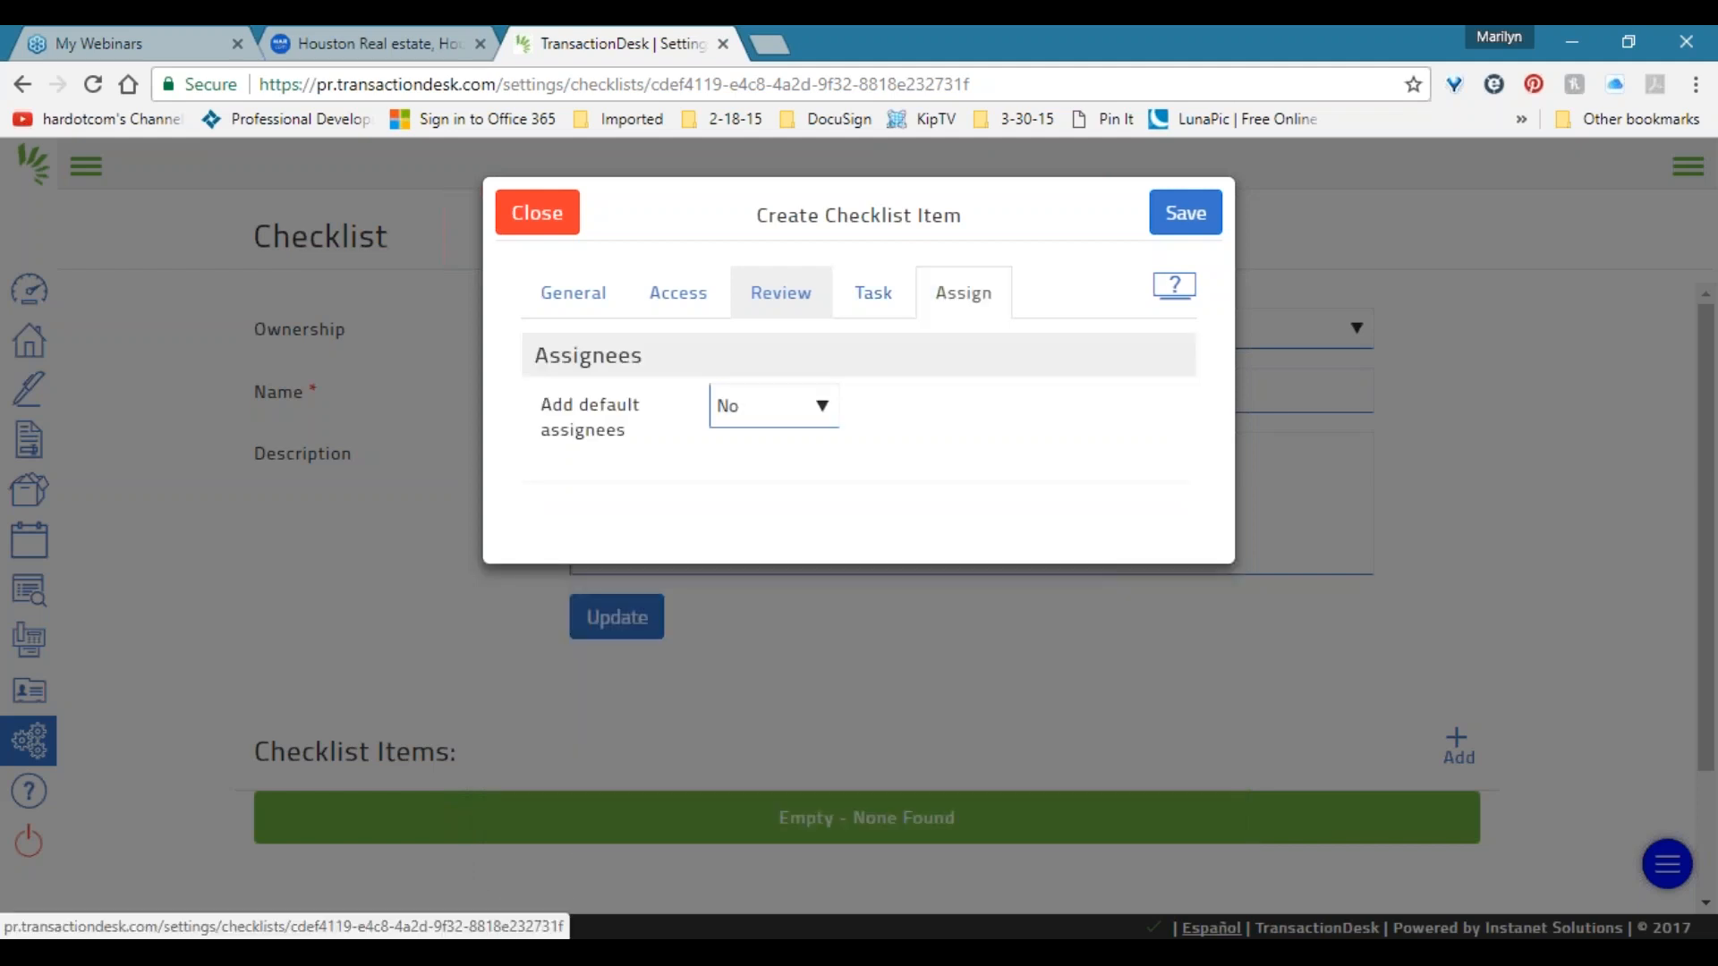
Turn default assignees to Yes and add Listing Agent and Seller as contact types.
click(816, 404)
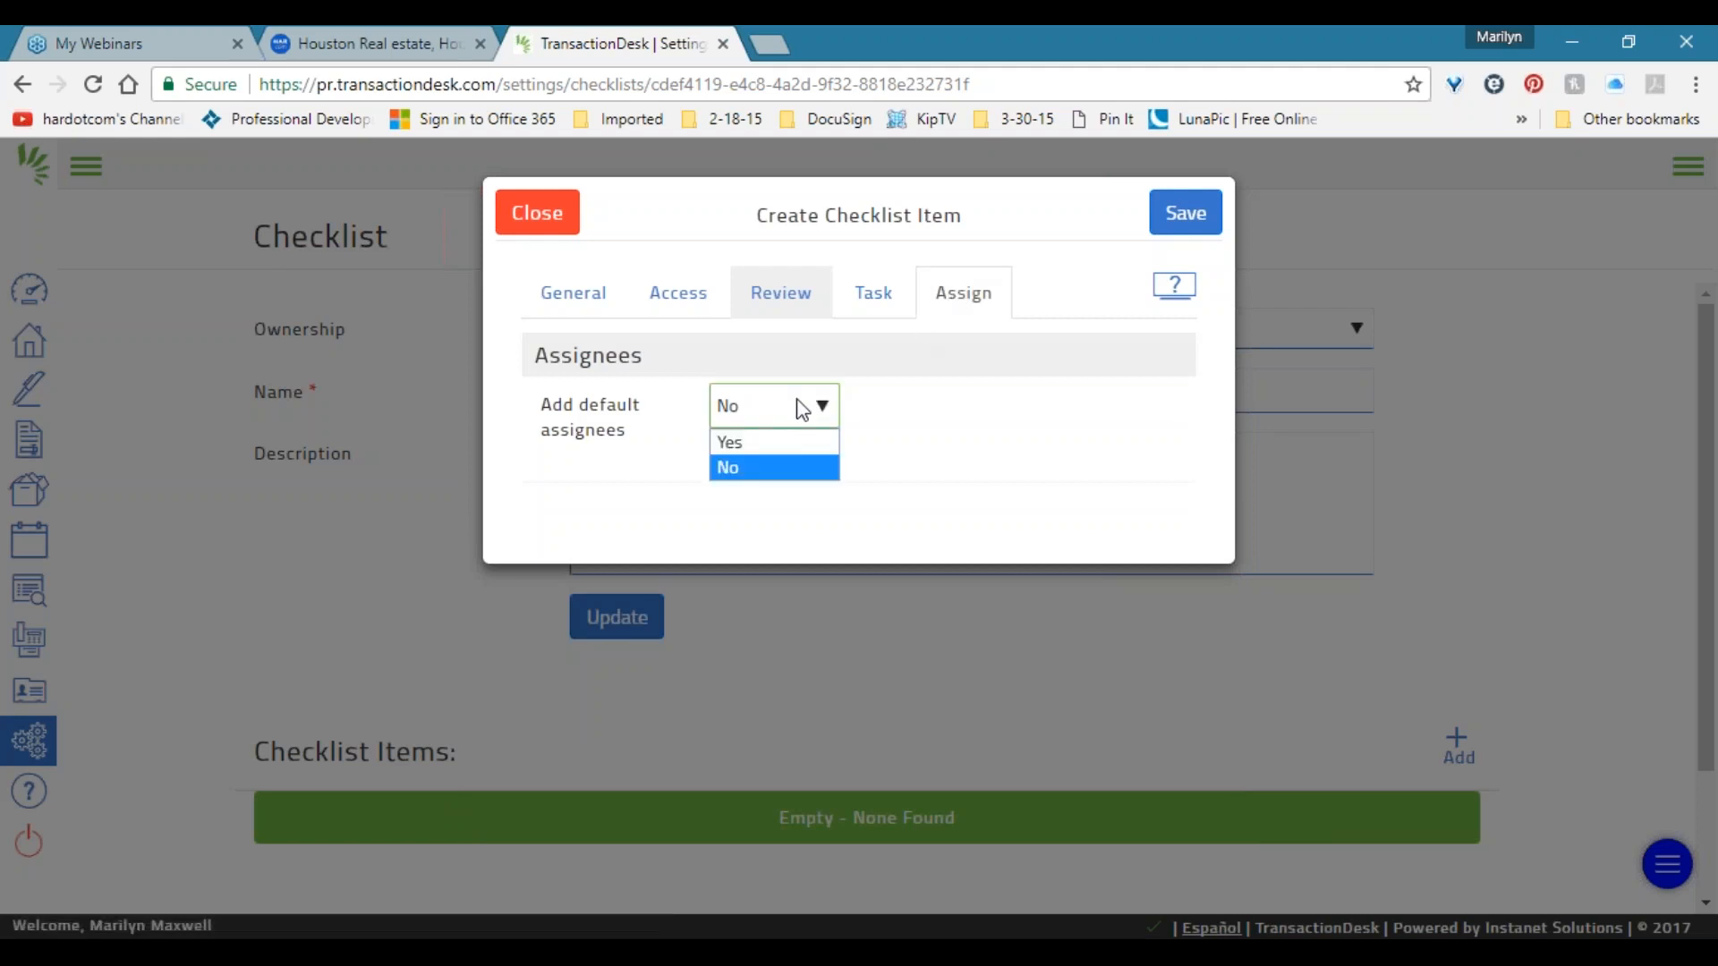
click(741, 444)
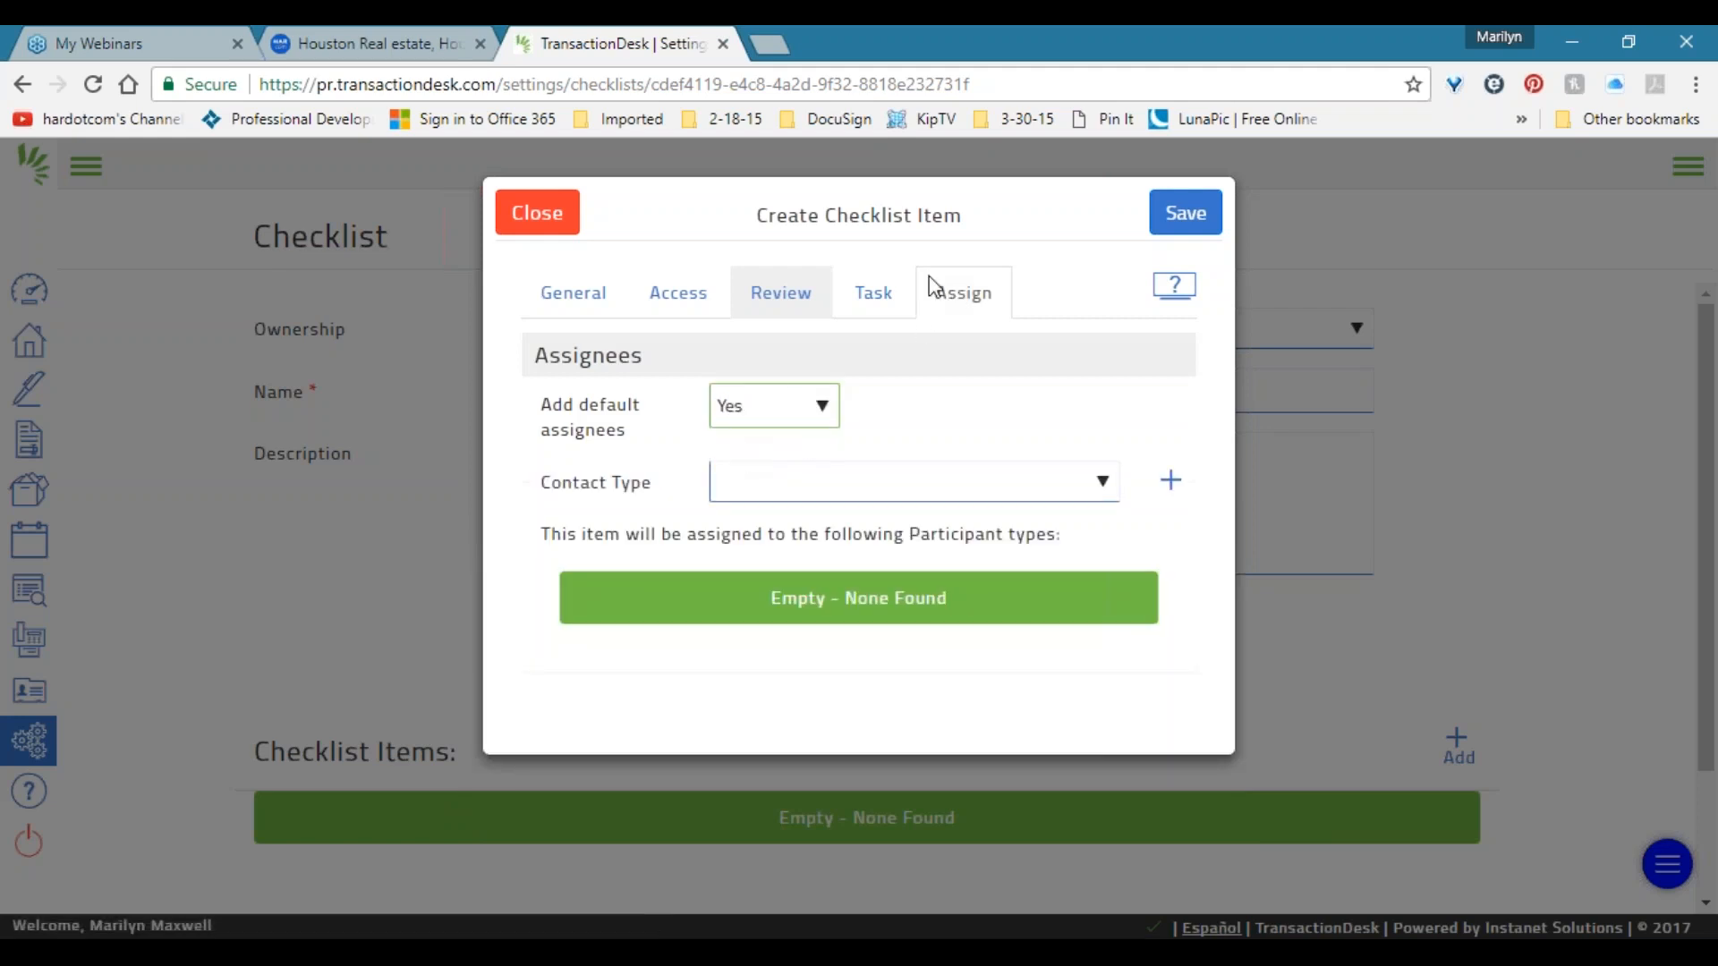
click(904, 487)
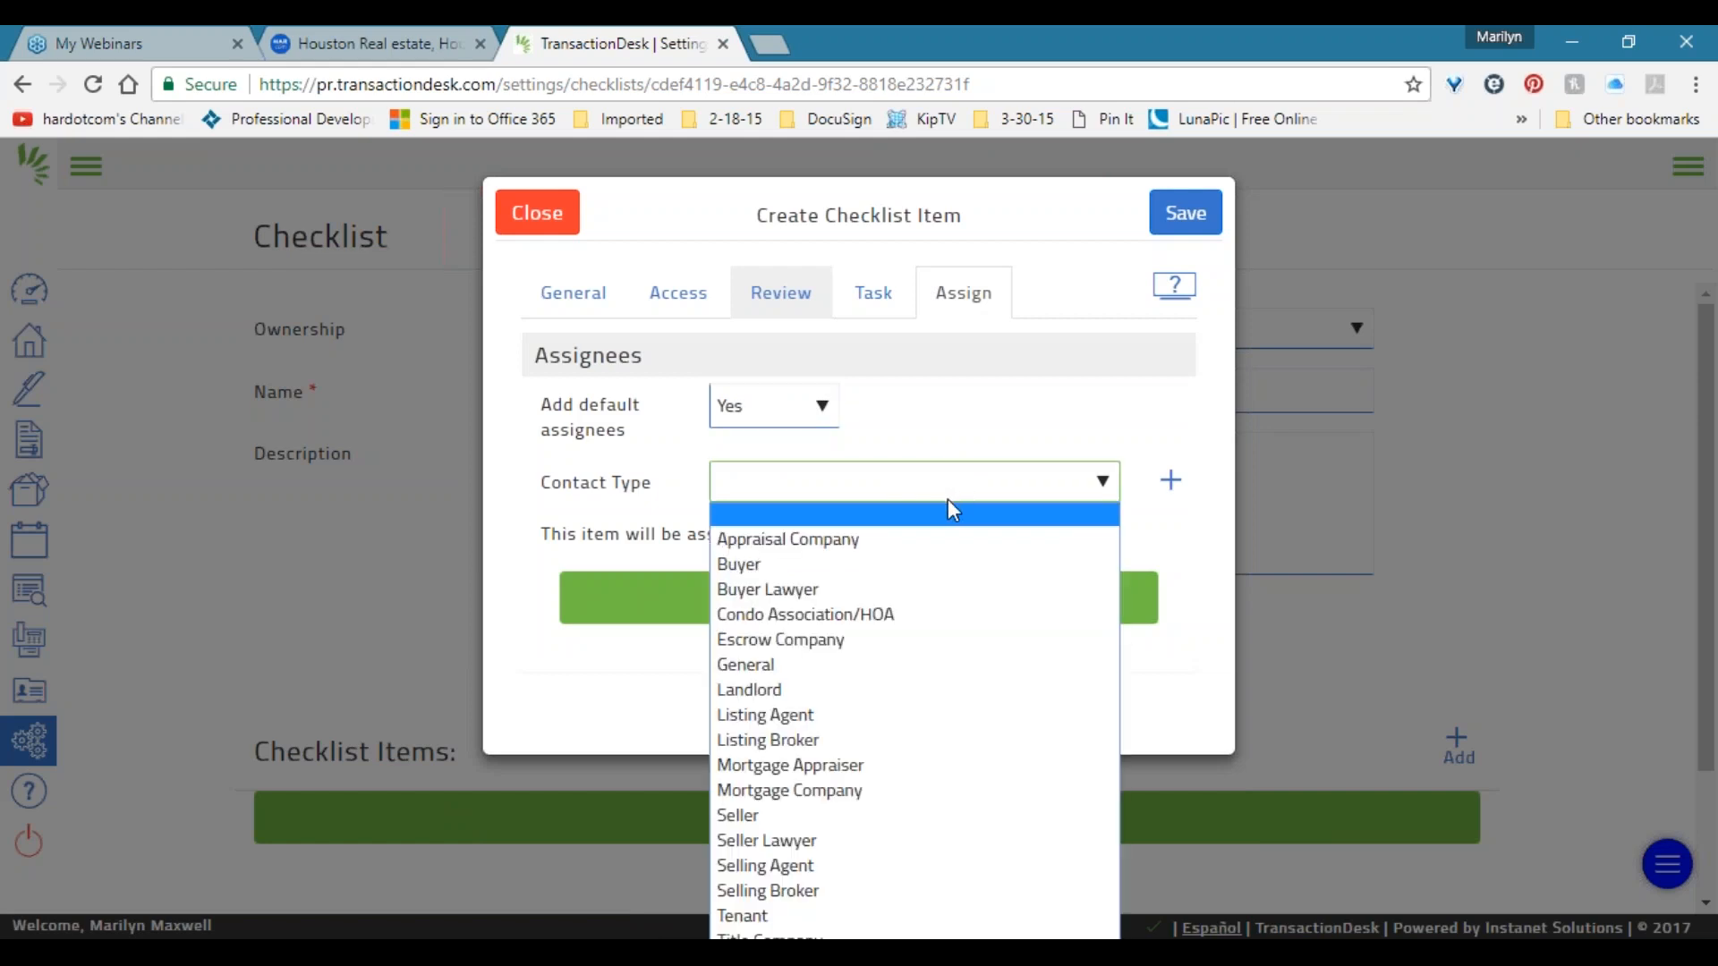
click(823, 716)
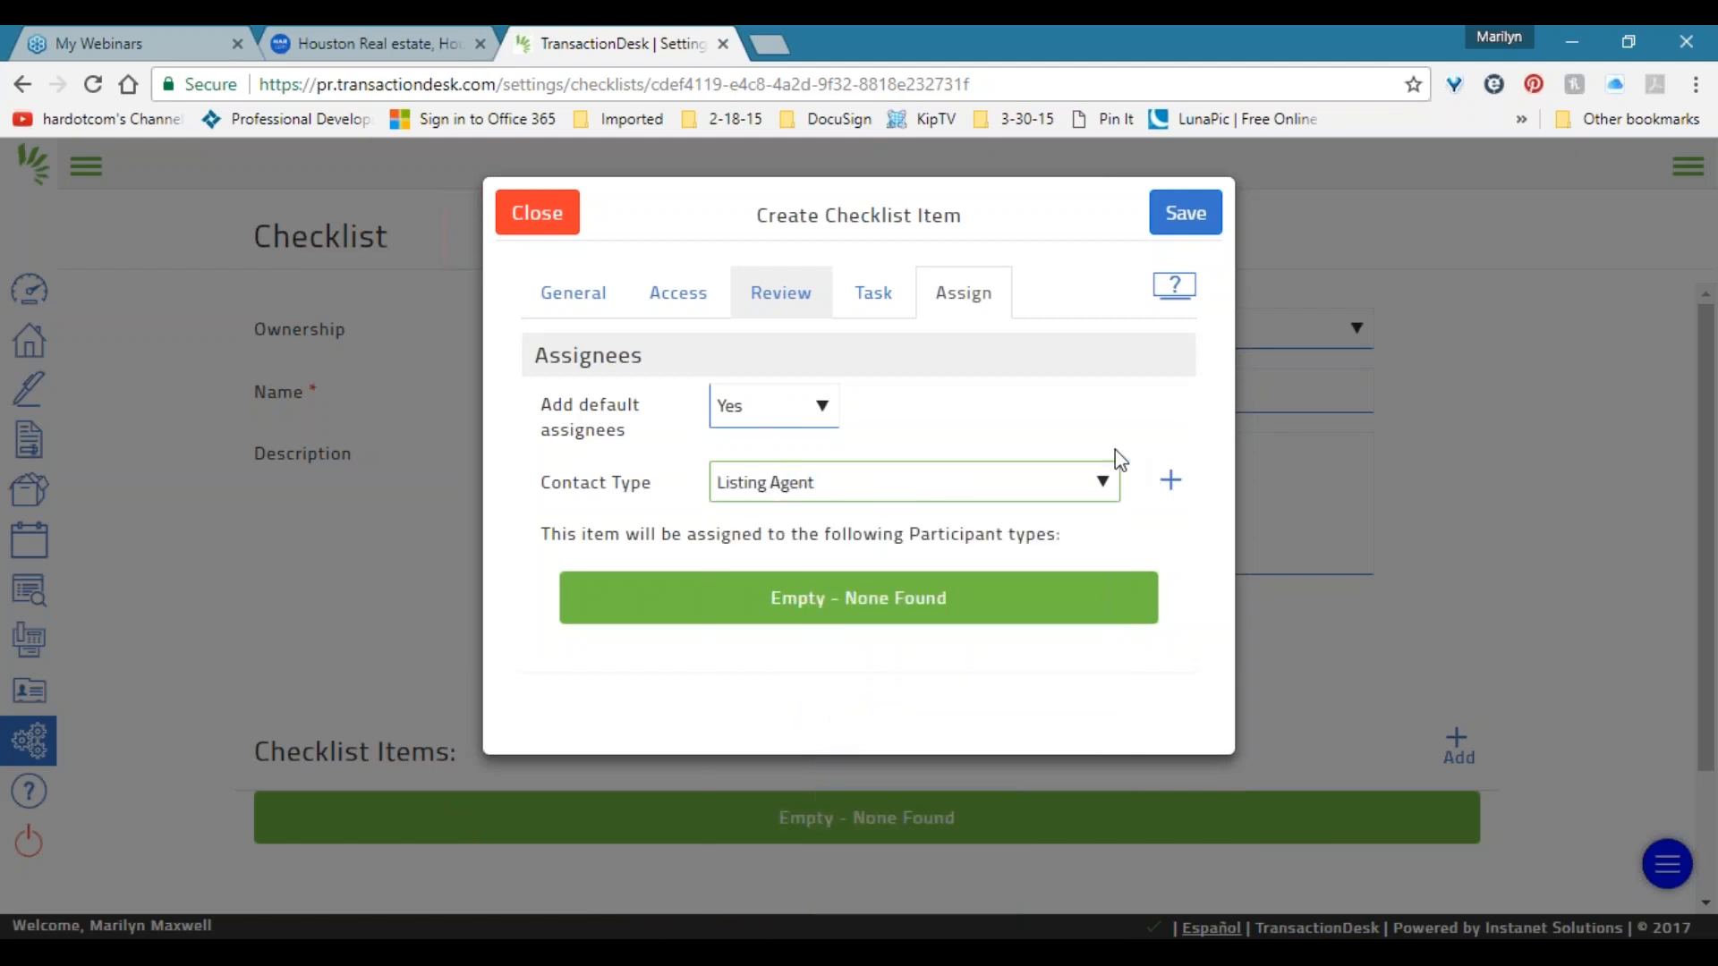
click(1165, 488)
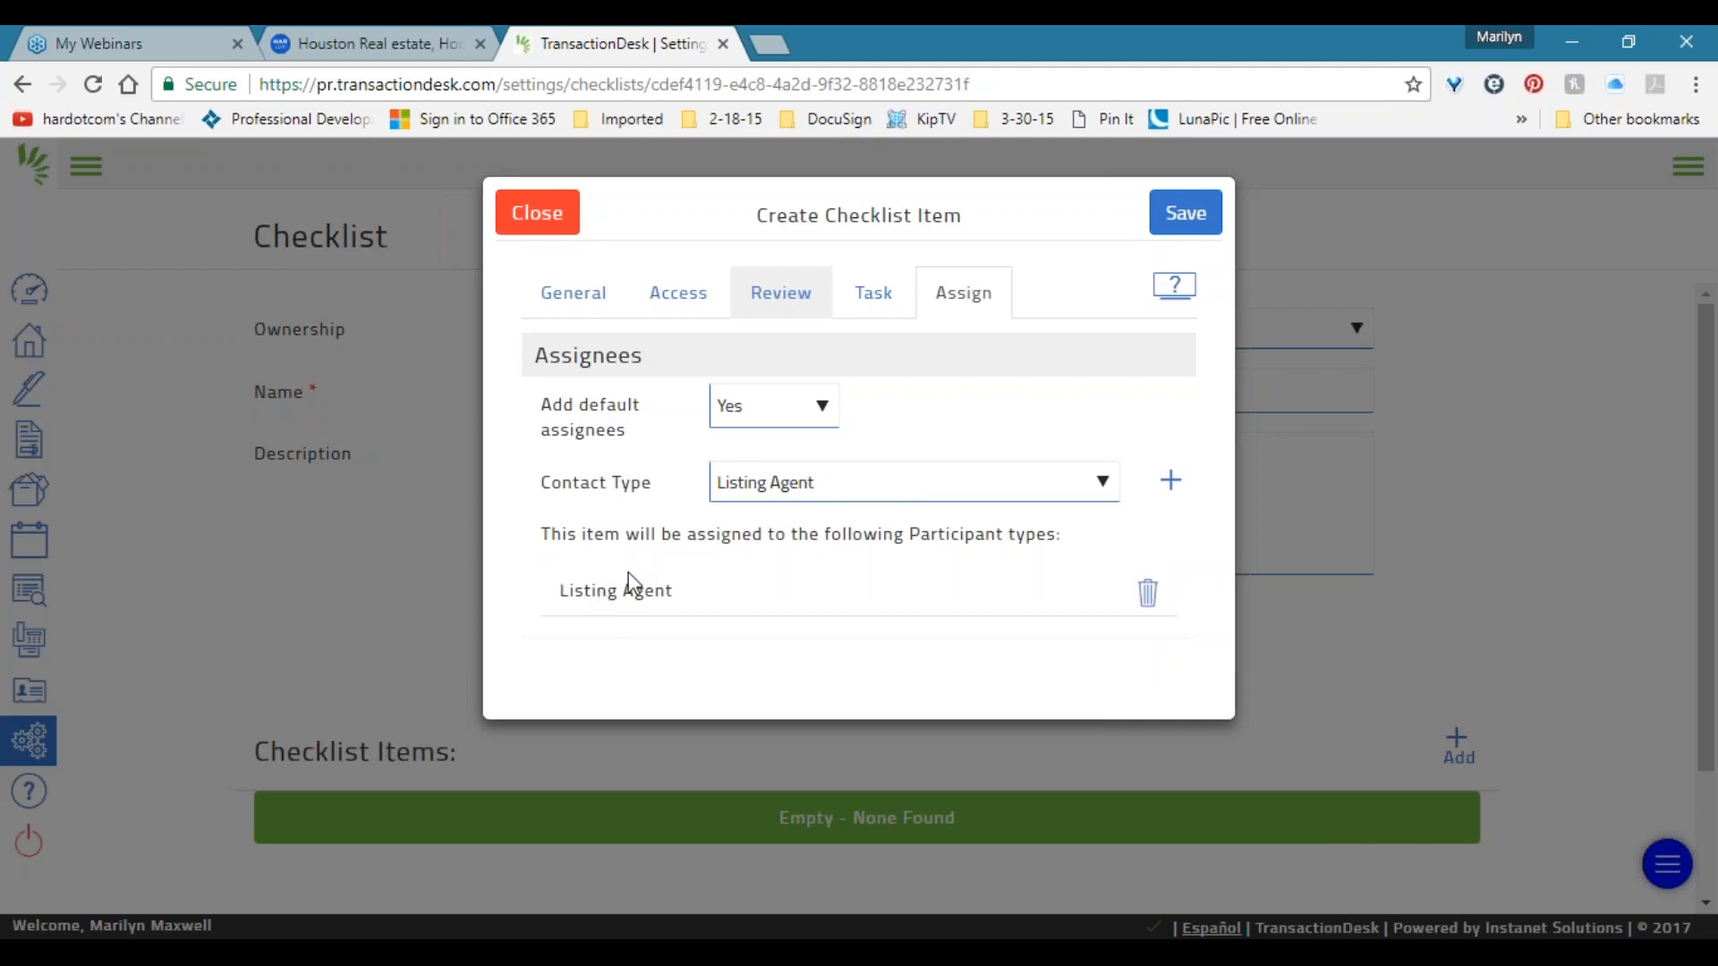
click(809, 488)
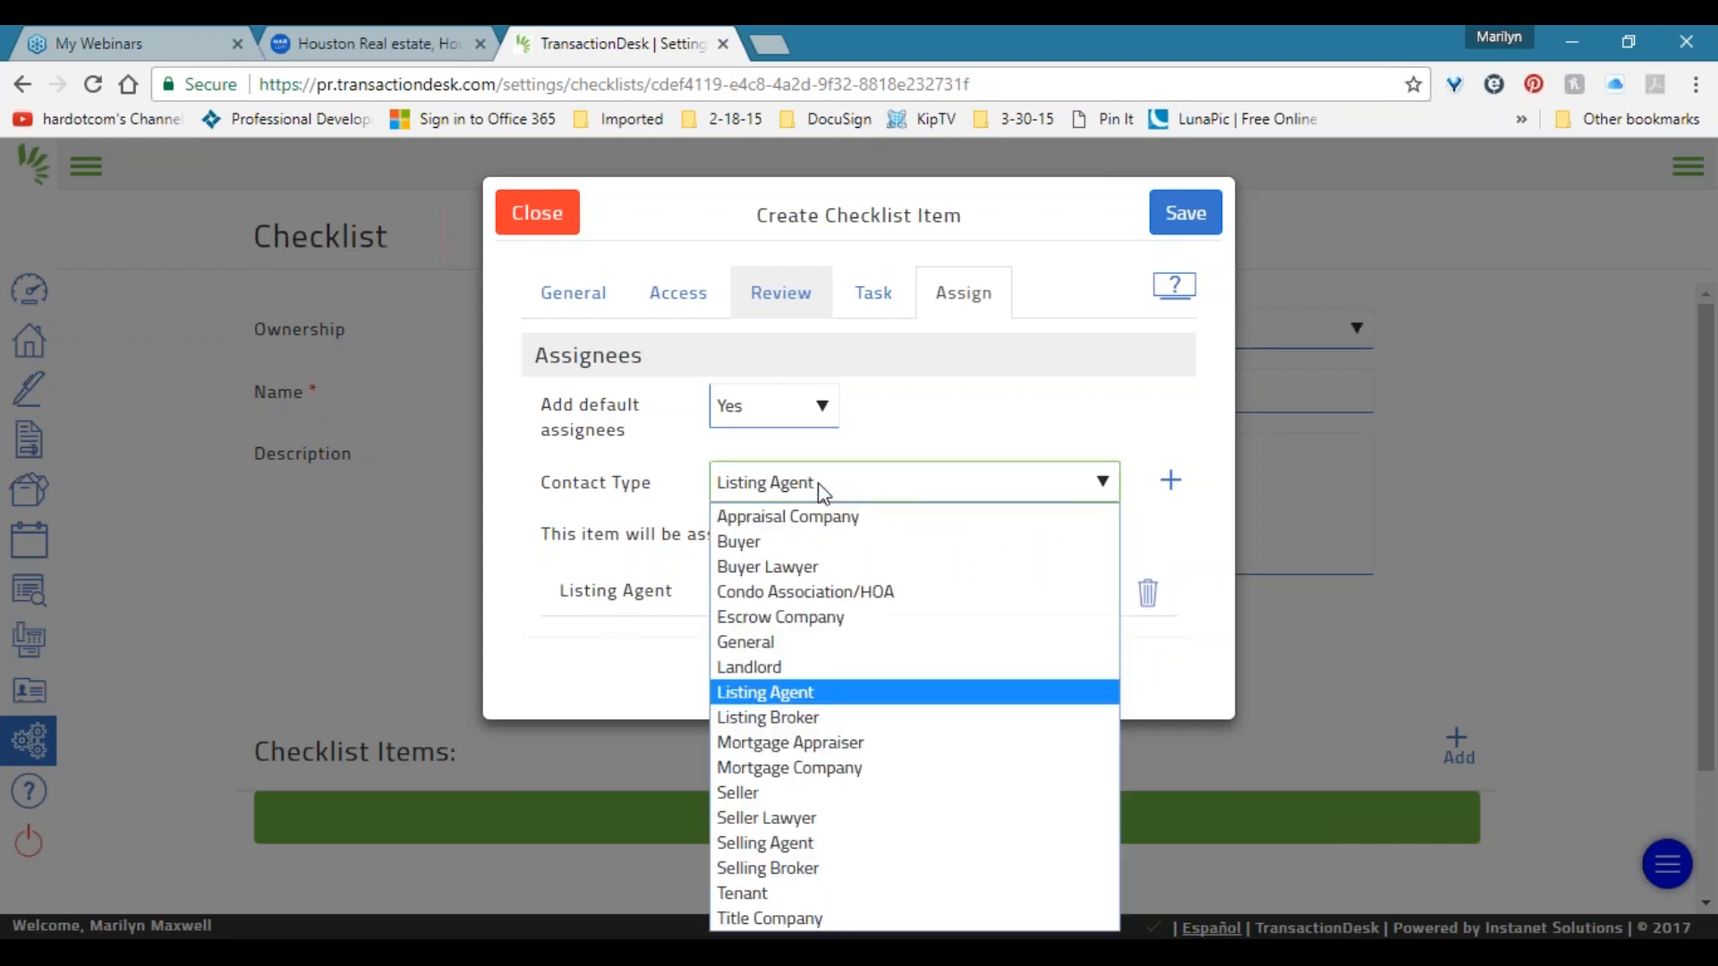
click(814, 792)
click(1168, 484)
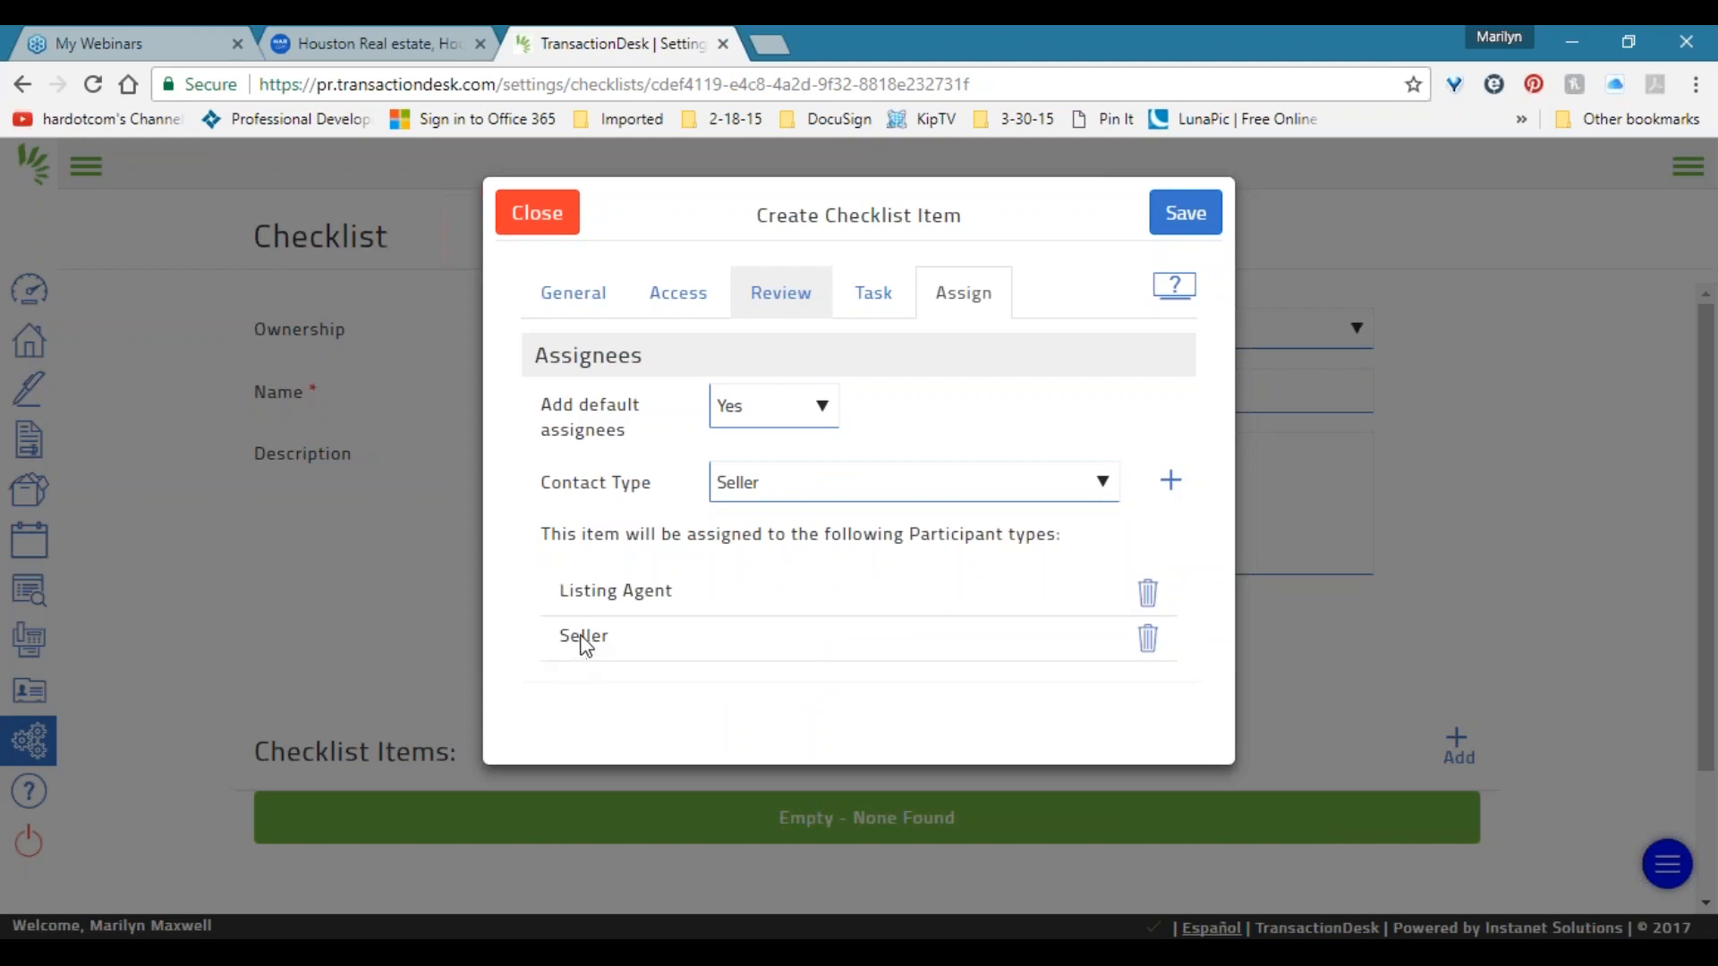
click(809, 483)
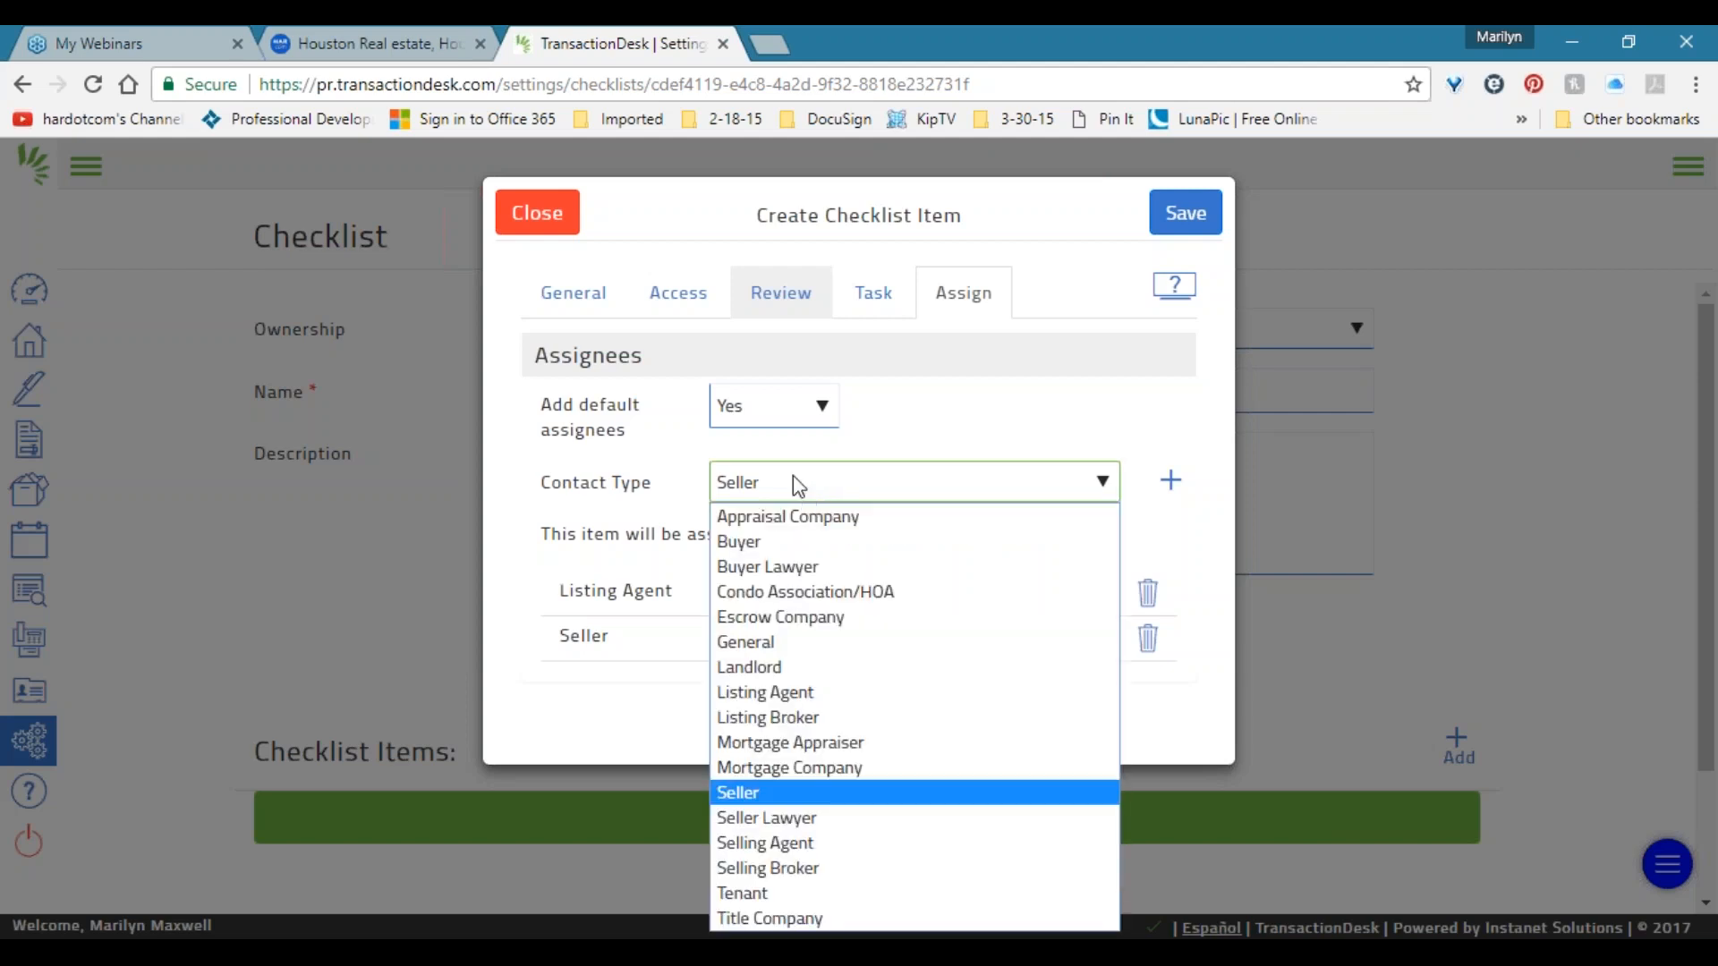
click(637, 718)
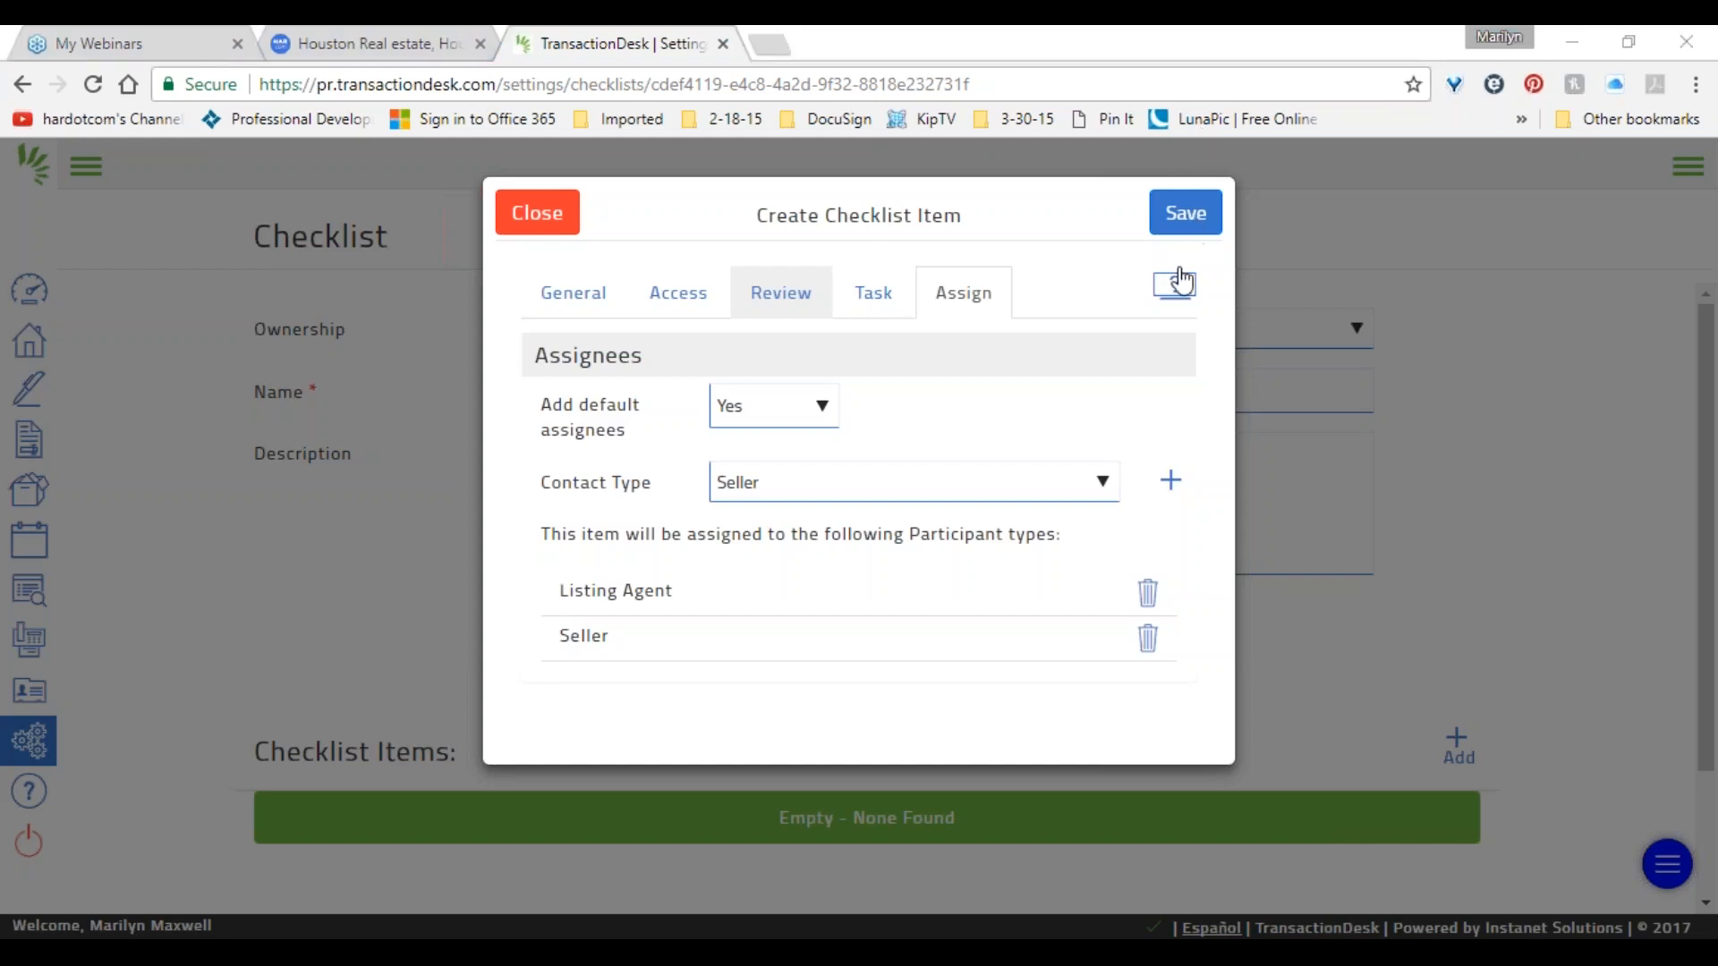
Save the 'place lockbox on home' item and start another checklist item.
click(1197, 219)
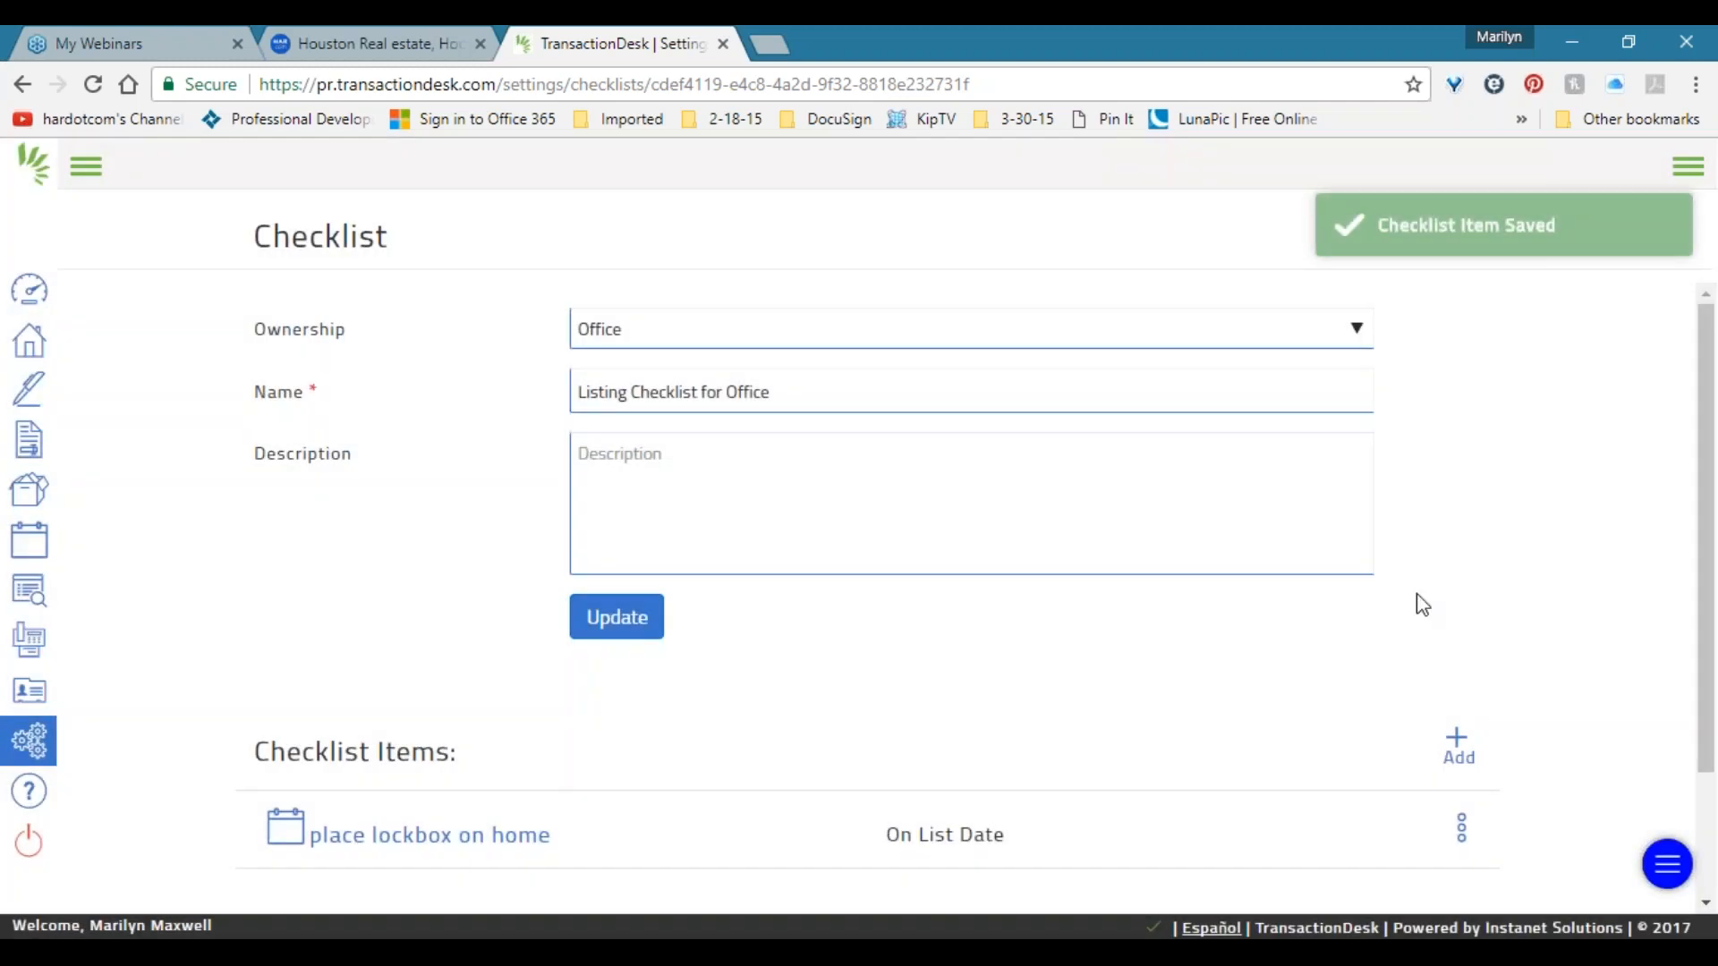
scroll(1419, 603, down, 2)
click(1458, 584)
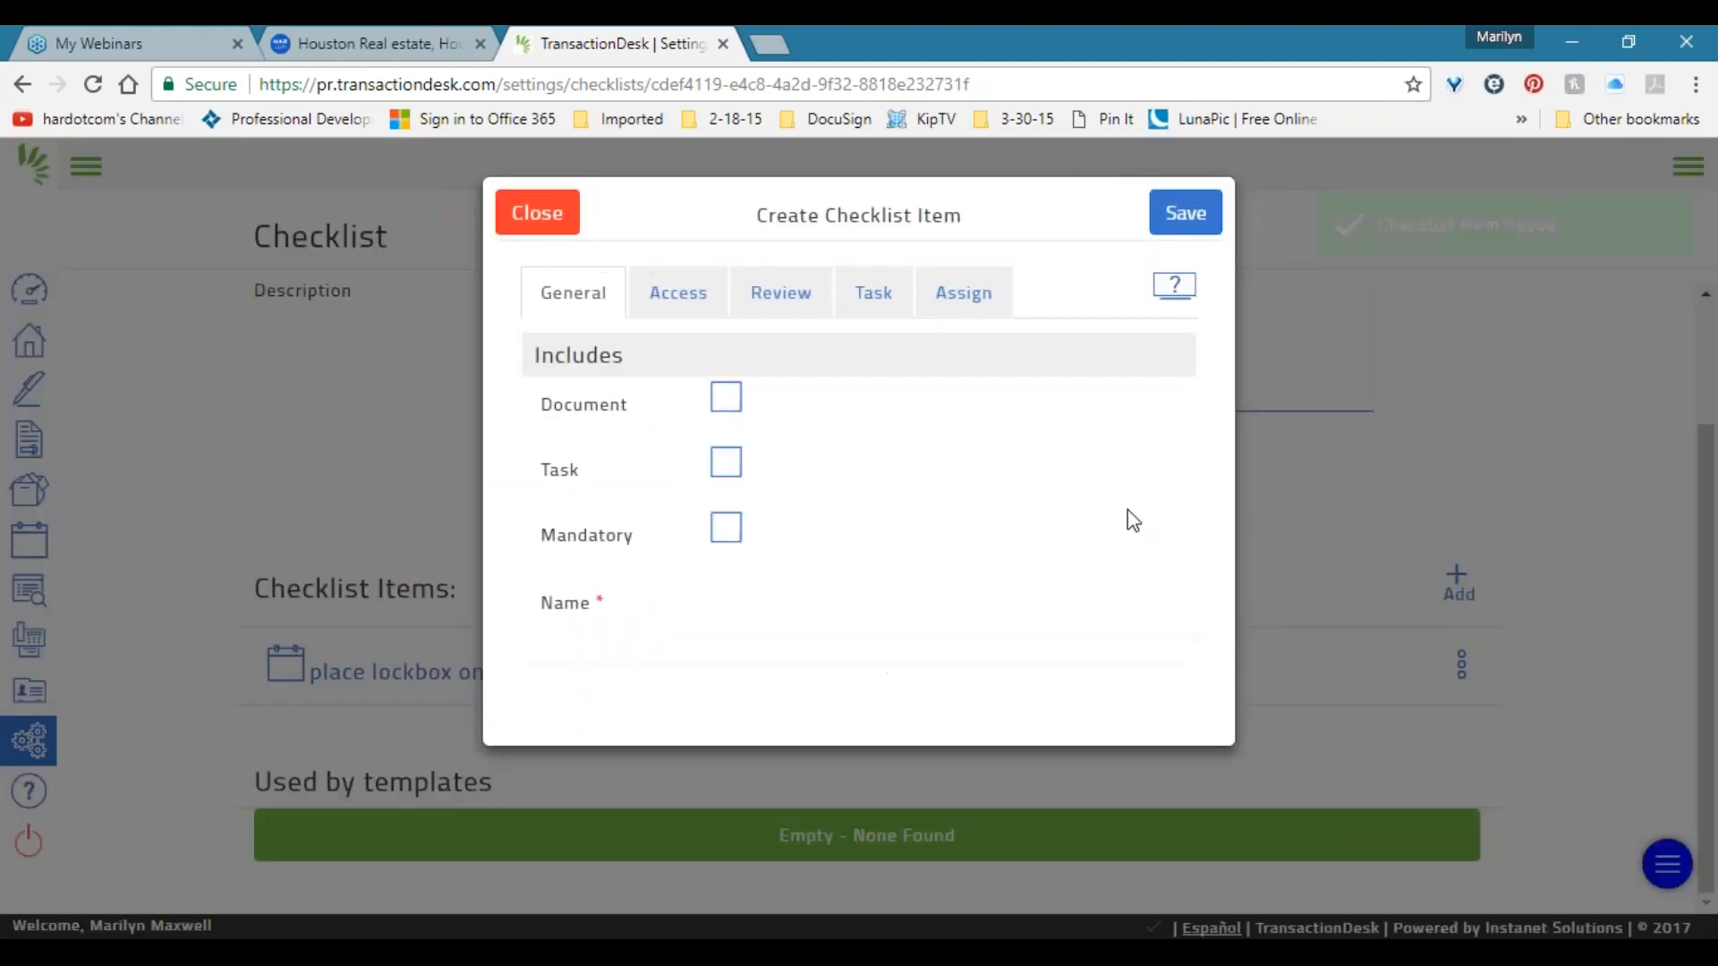
Make the new item a document named 'Seller's Disclosure Signed by Seller'.
click(739, 402)
click(769, 596)
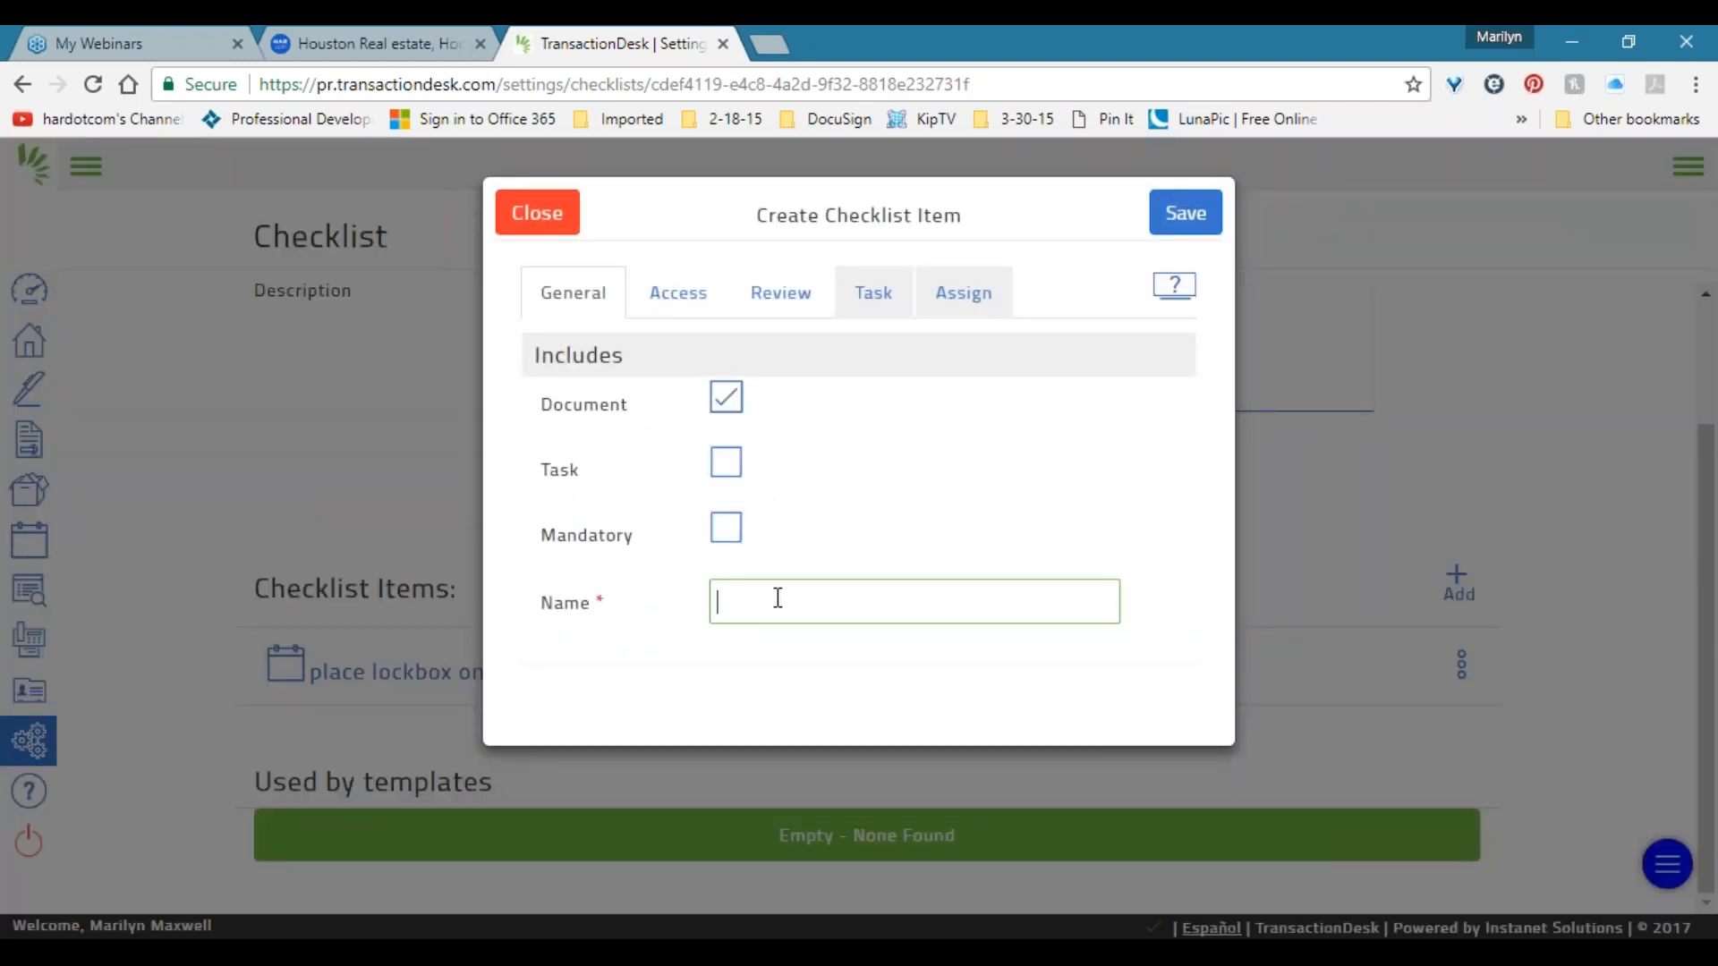
text(Seller's Disclosure Signed by Seller)
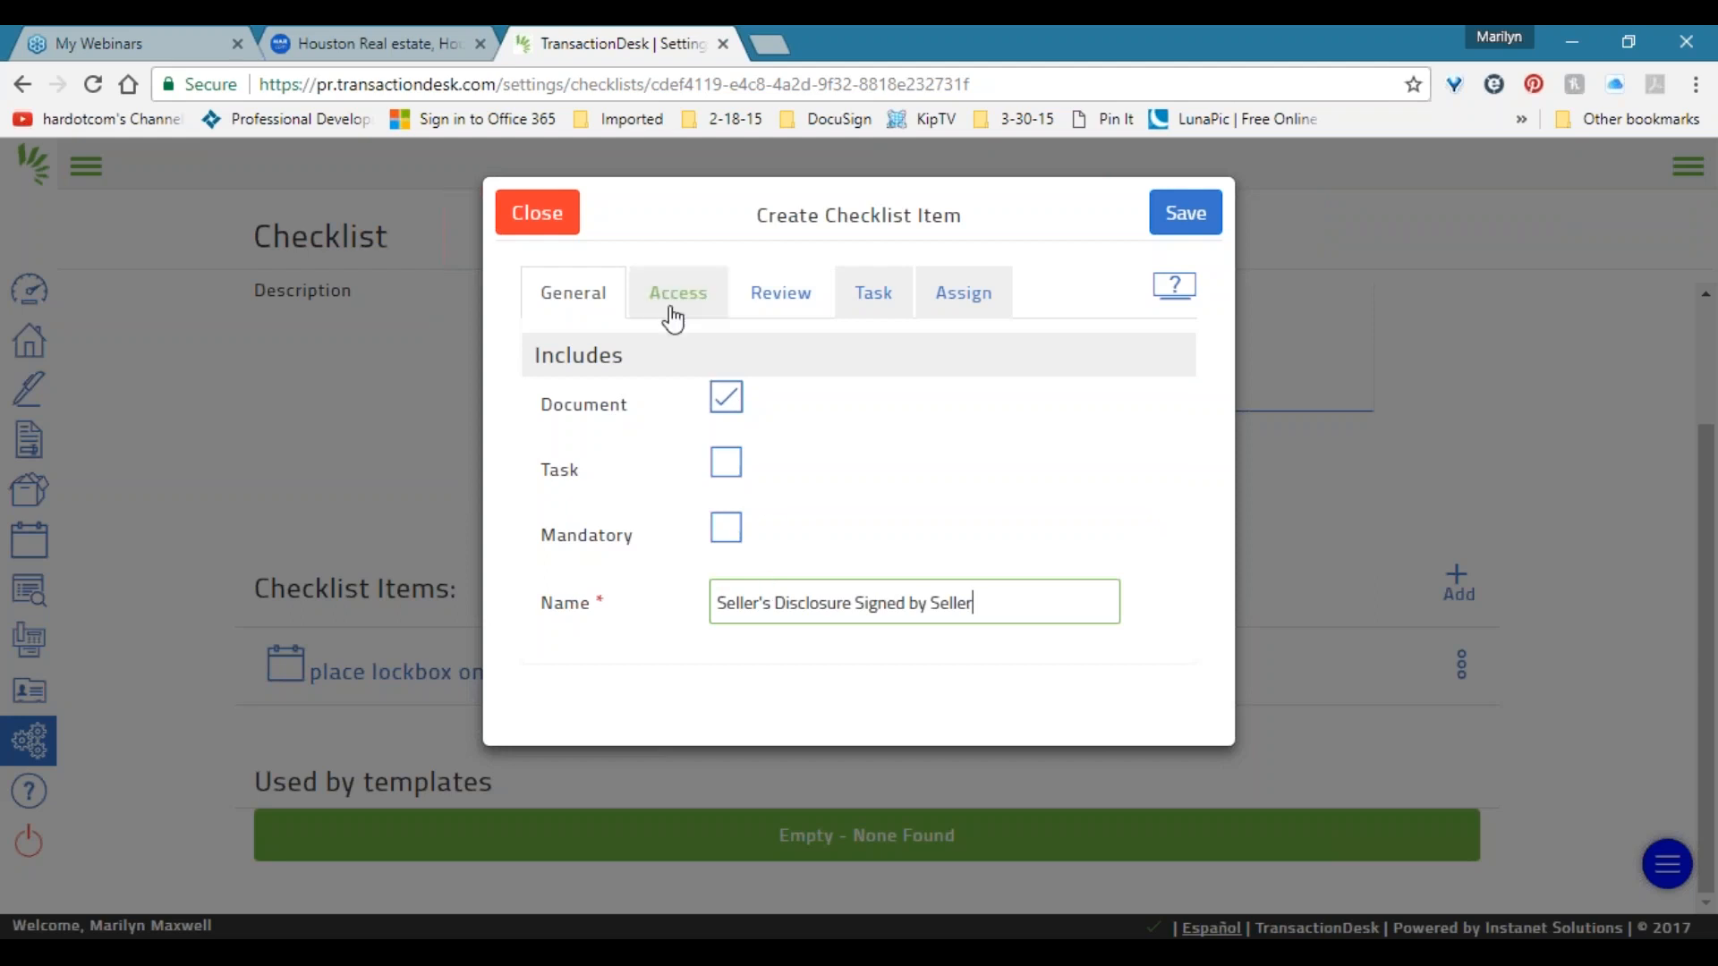
click(985, 310)
click(759, 307)
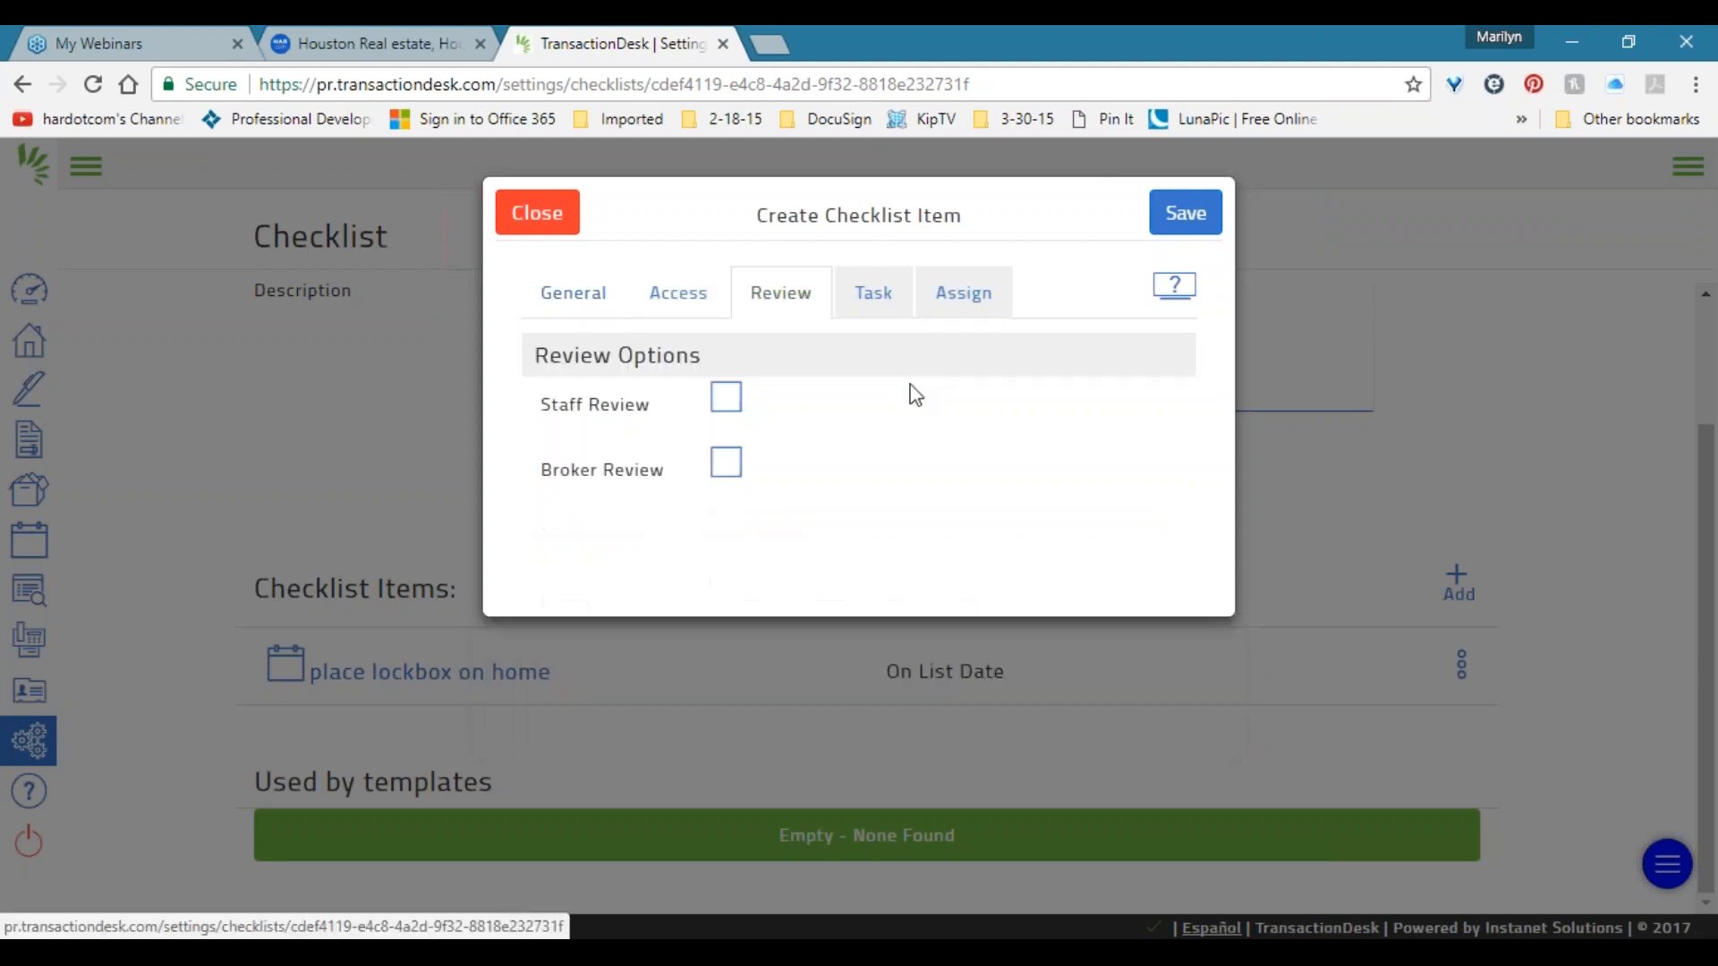
Tick Broker Review, then discard this unsaved item and start a fresh one.
click(725, 463)
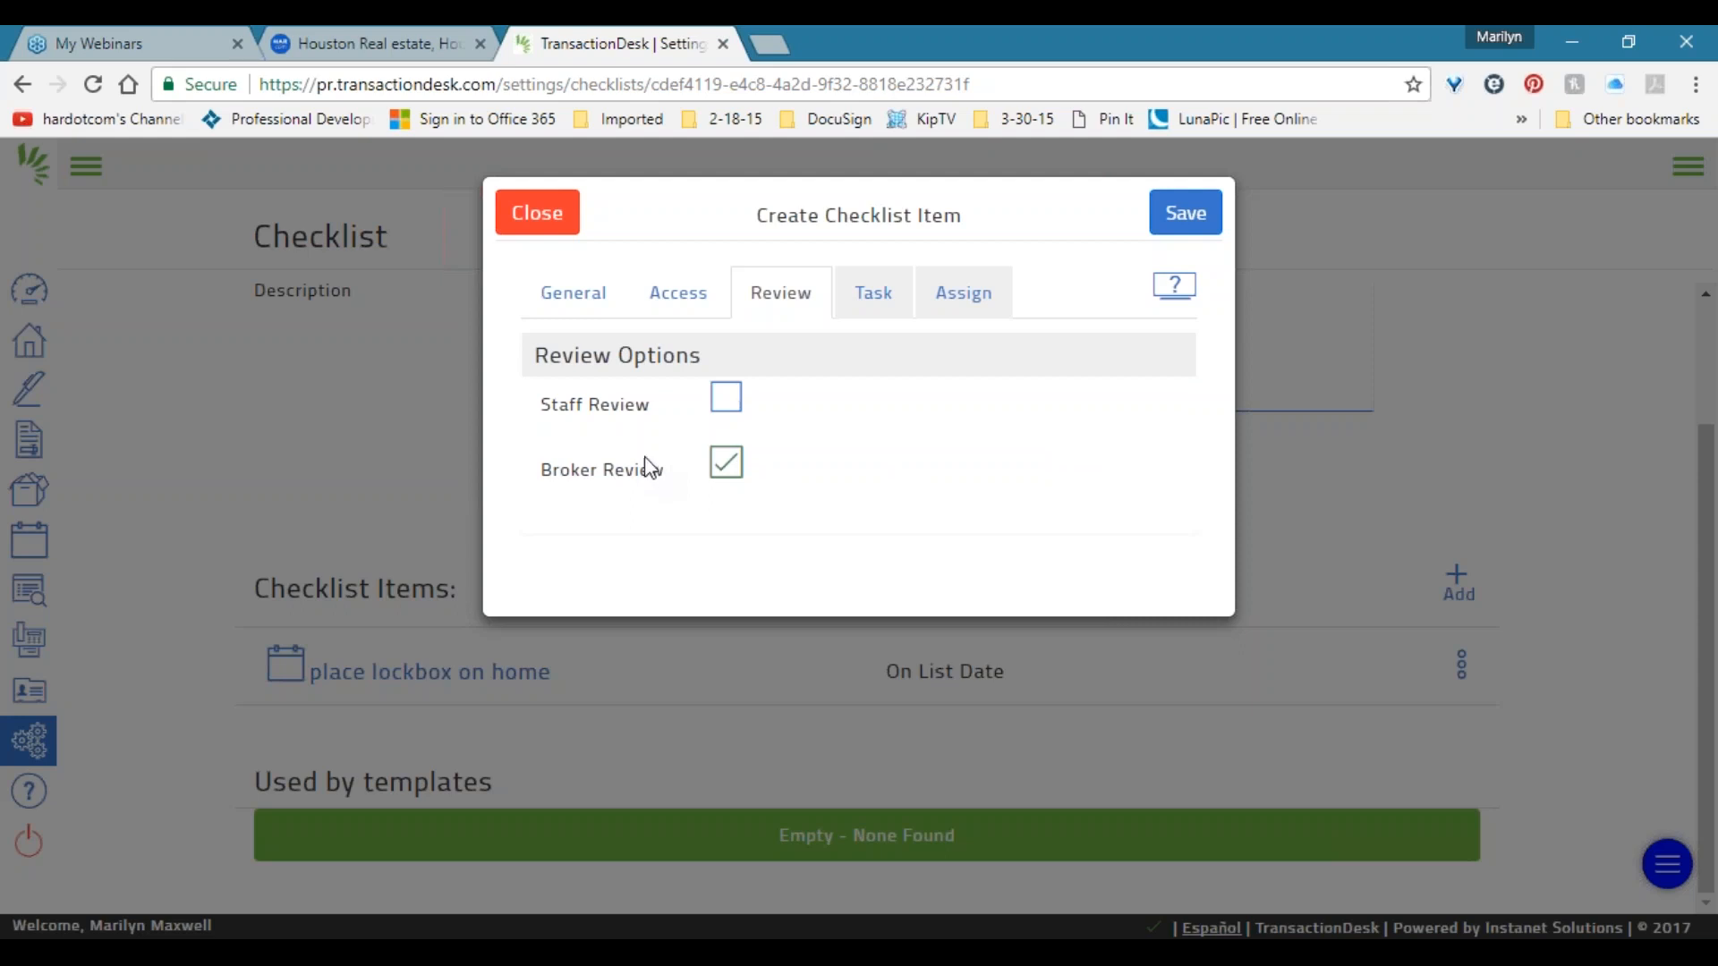
click(551, 219)
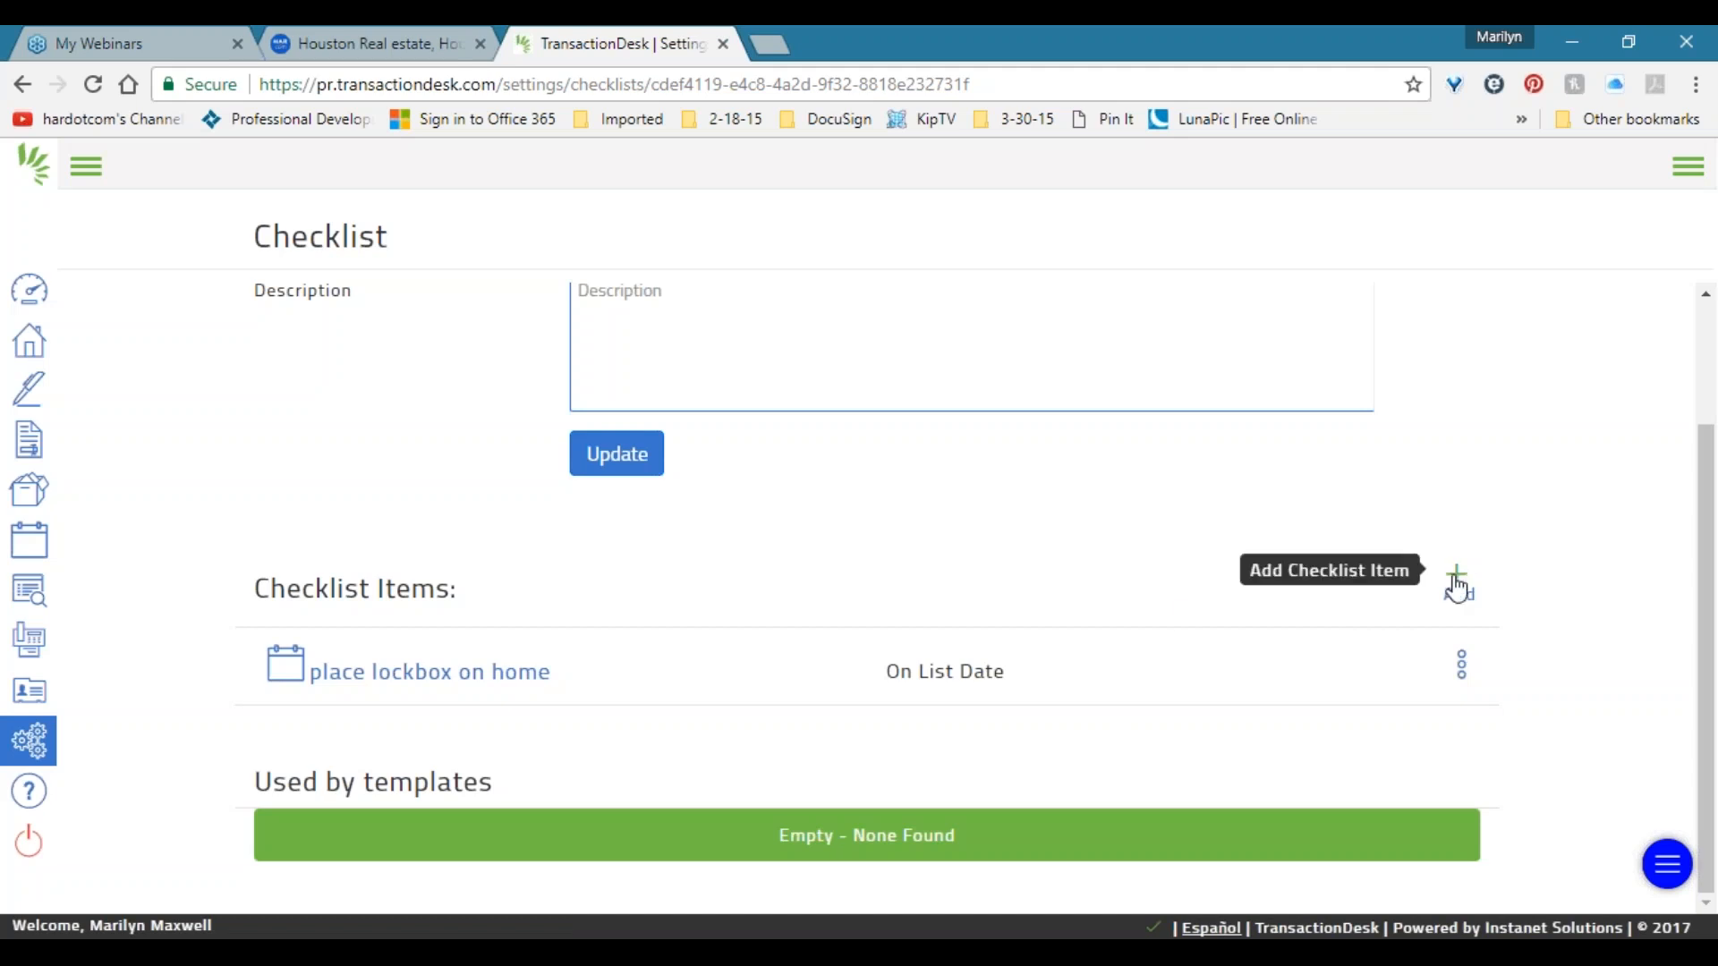
click(1458, 583)
Save 'Seller's Disclosure Signed by Seller' as a mandatory document item with Broker Review.
click(726, 399)
click(726, 529)
click(765, 598)
text(Seller's Disclosure Signed by Seller)
click(974, 300)
click(780, 292)
click(726, 462)
click(1186, 213)
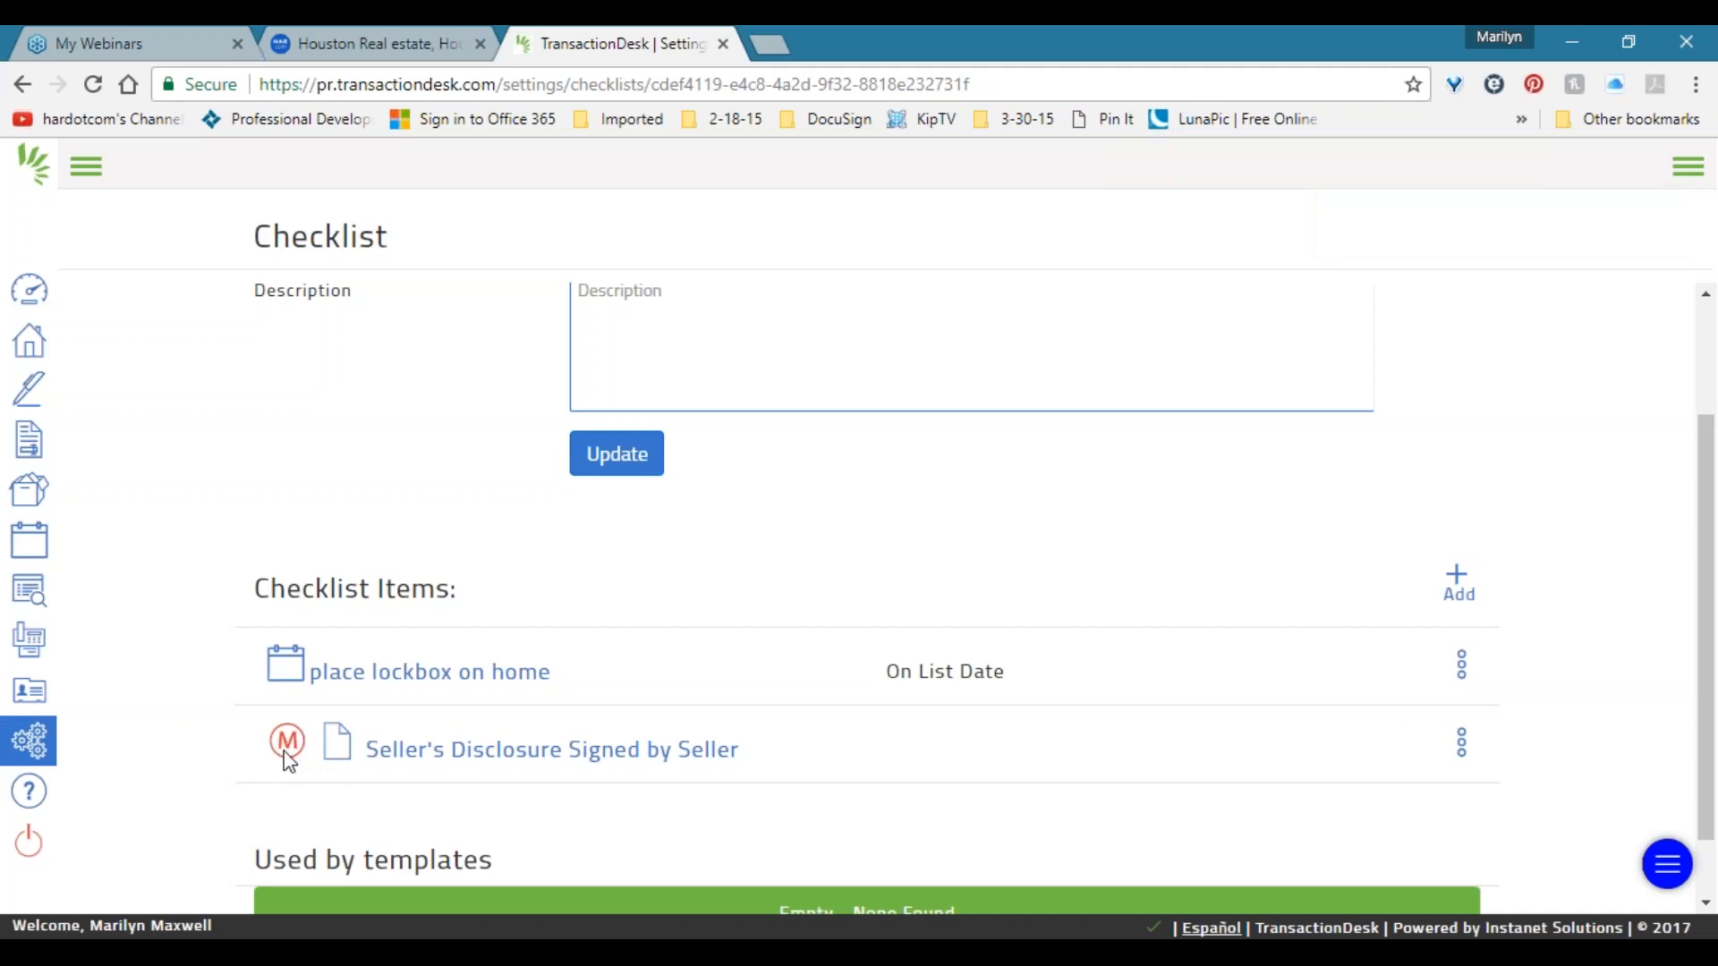
scroll(283, 749, down, 1)
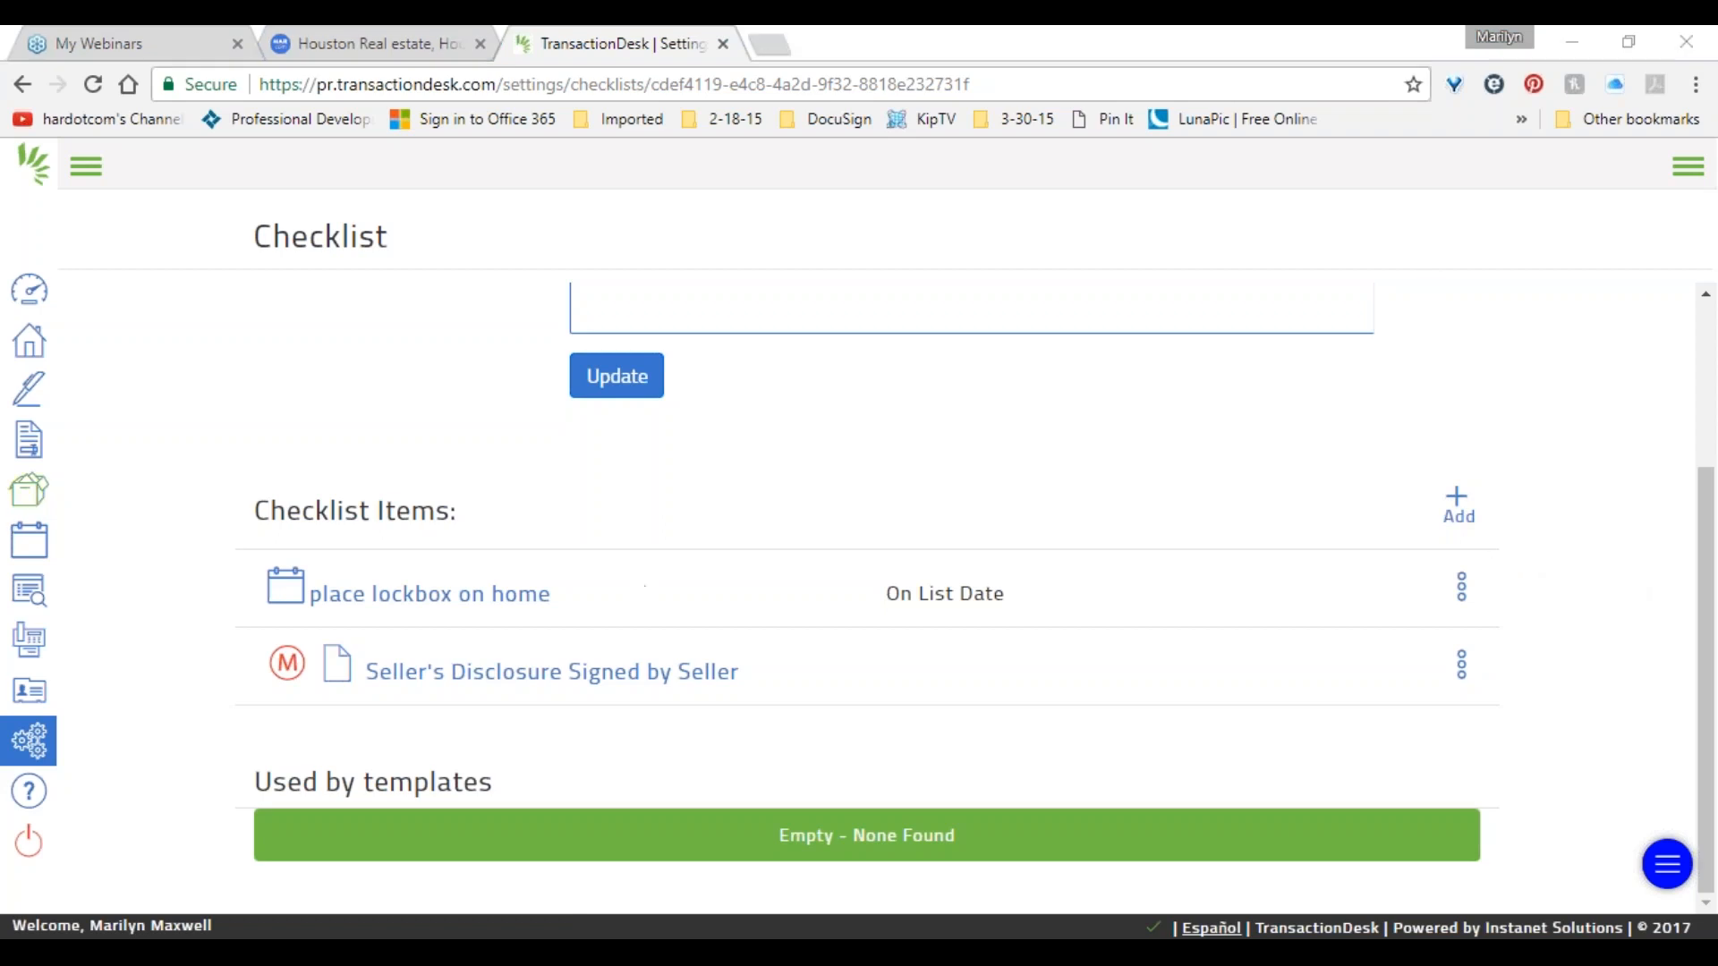
Open the Office Sample Template from Setup's transaction templates and expand its Checklists section.
click(31, 761)
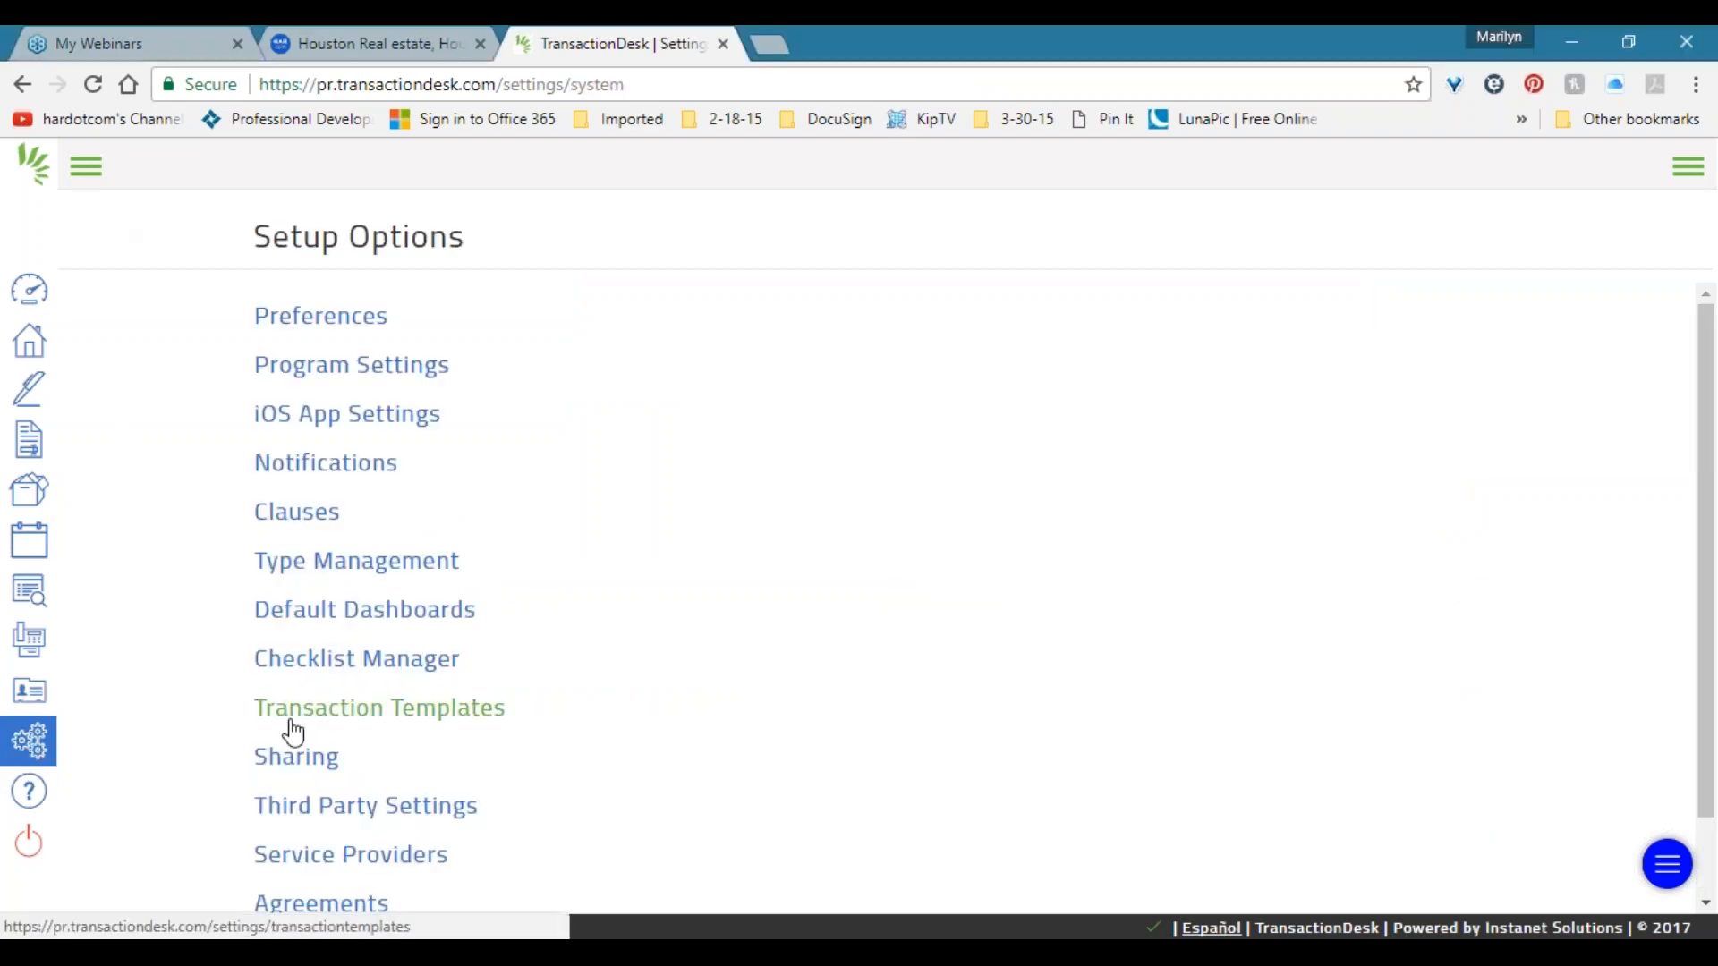
click(454, 712)
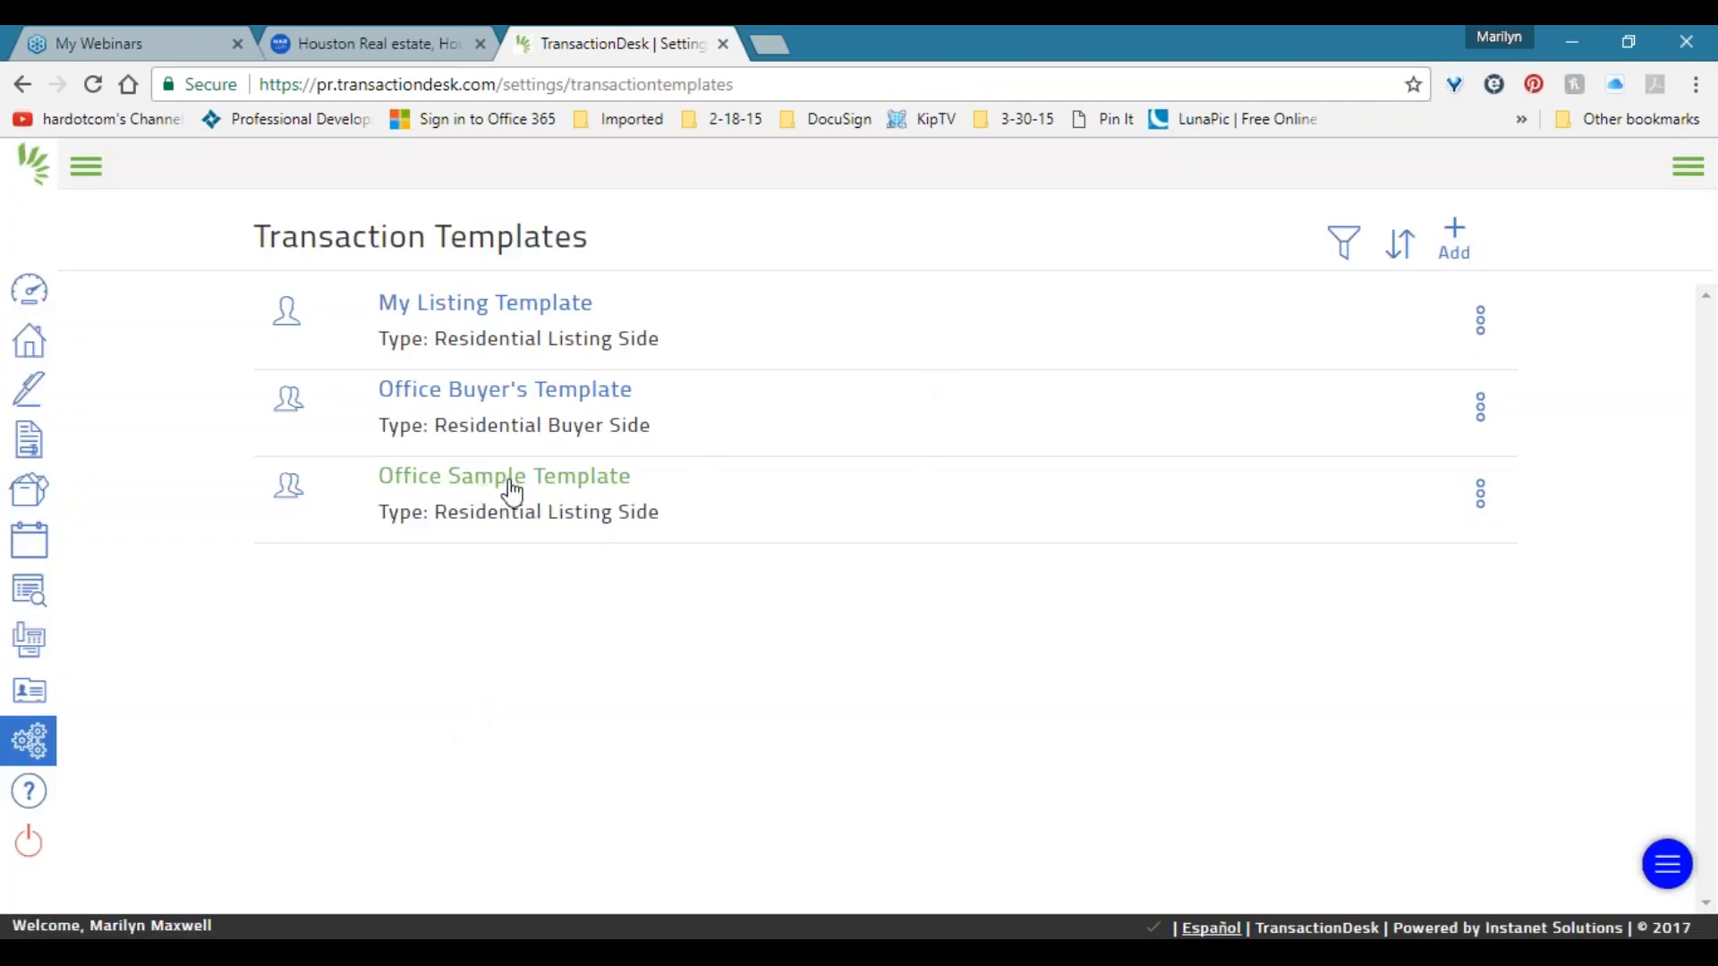
click(462, 492)
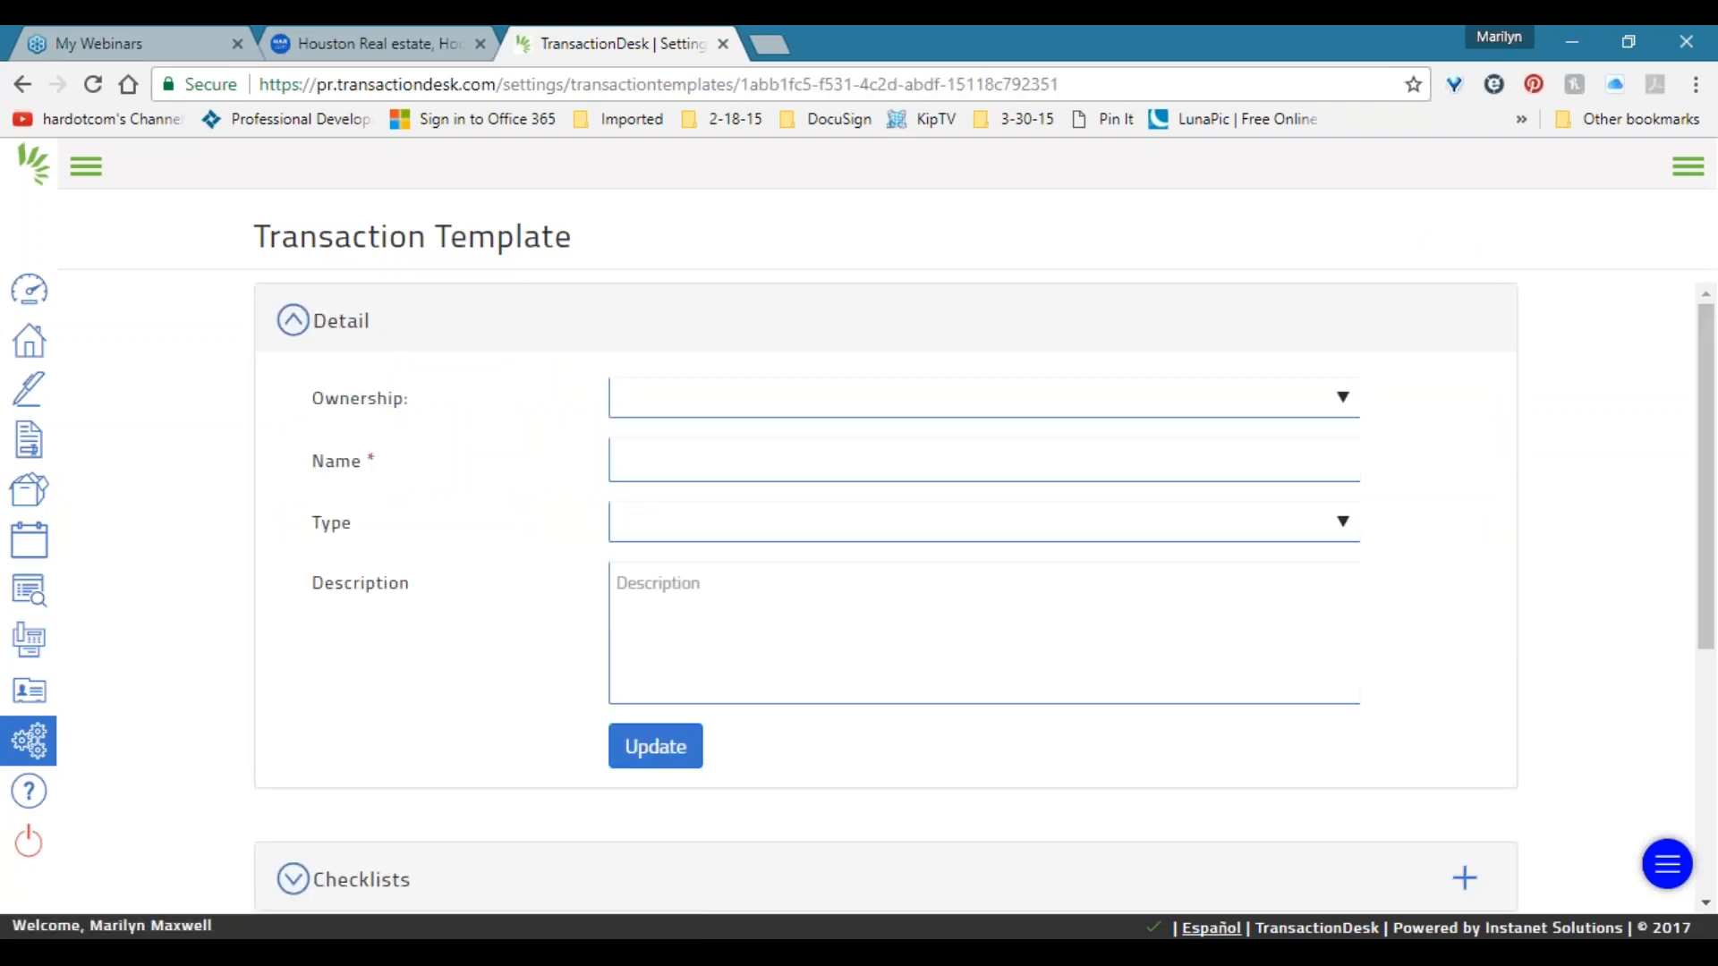
scroll(465, 487, down, 3)
scroll(462, 489, down, 2)
click(488, 466)
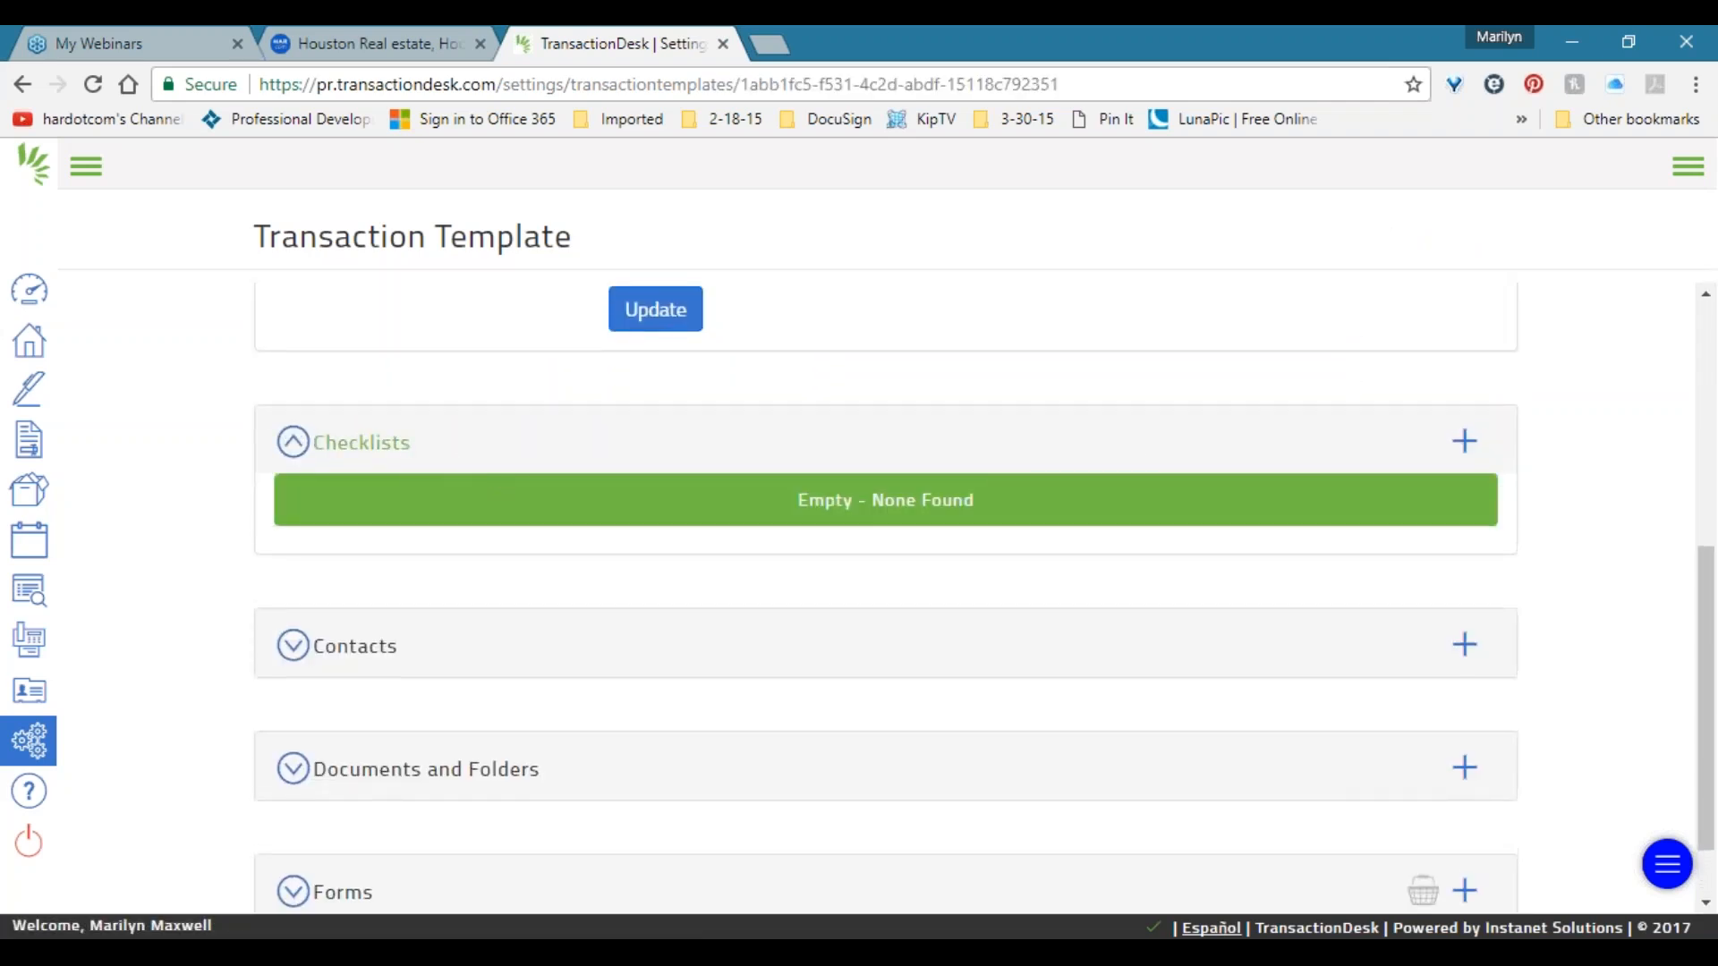
scroll(1145, 458, up, 1)
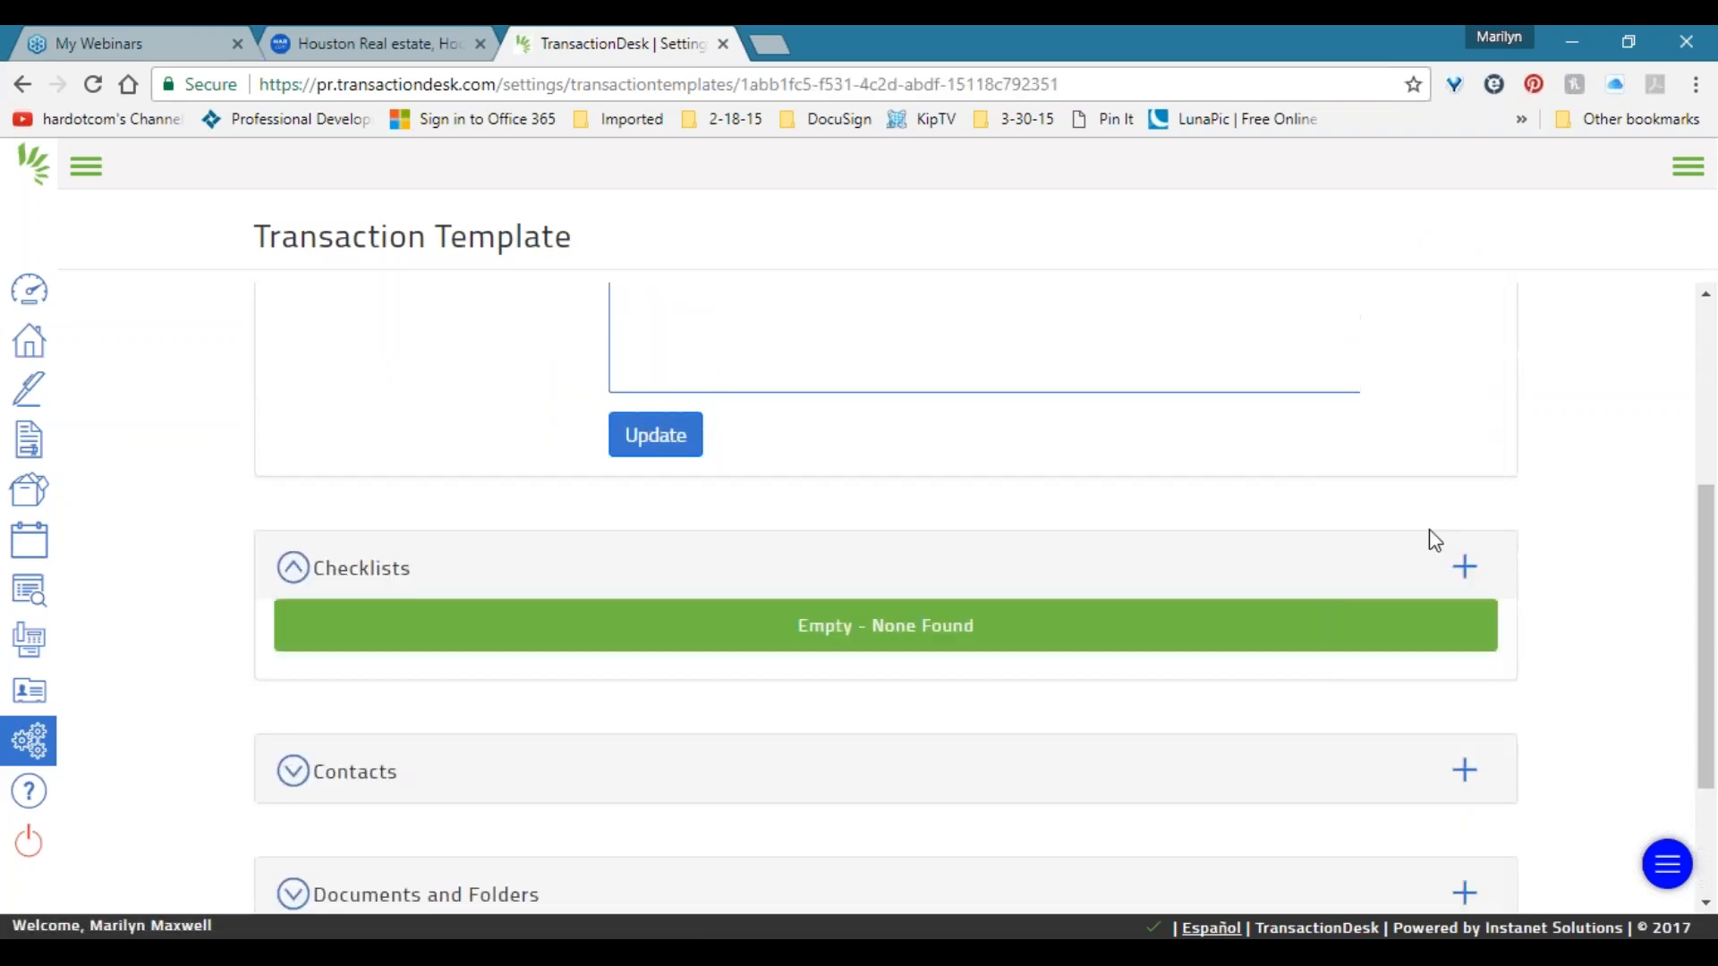
Attach only Sample Checklist for Listings to the template's checklists.
click(1463, 569)
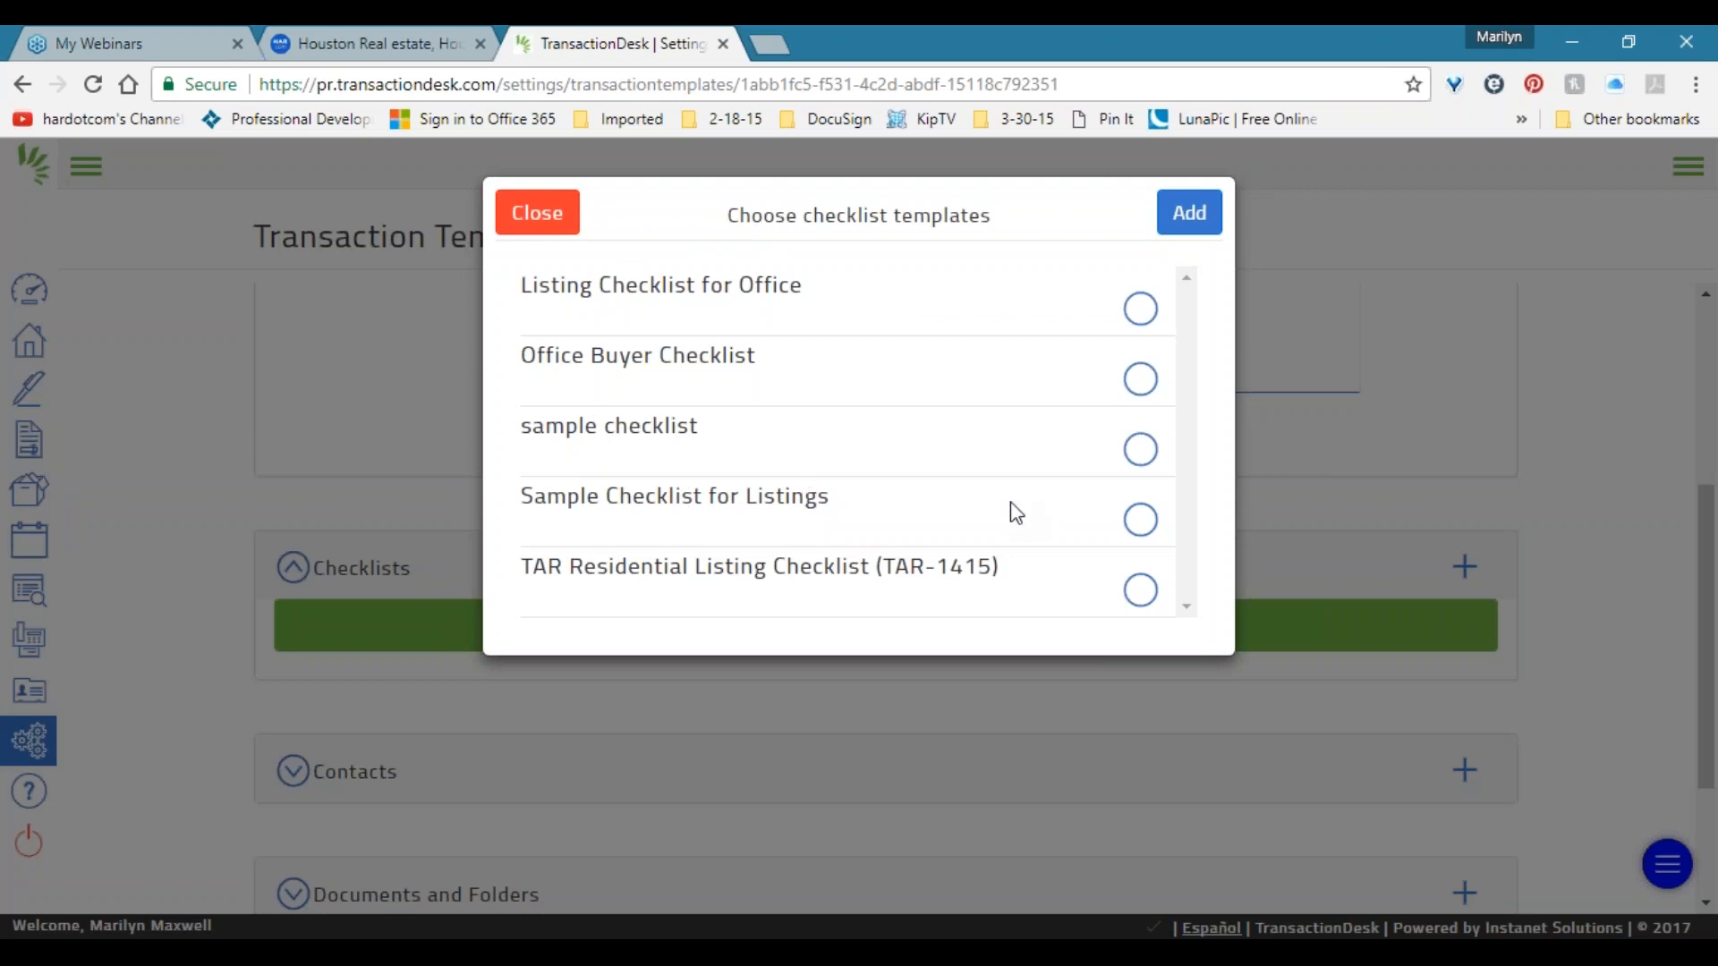
click(1140, 522)
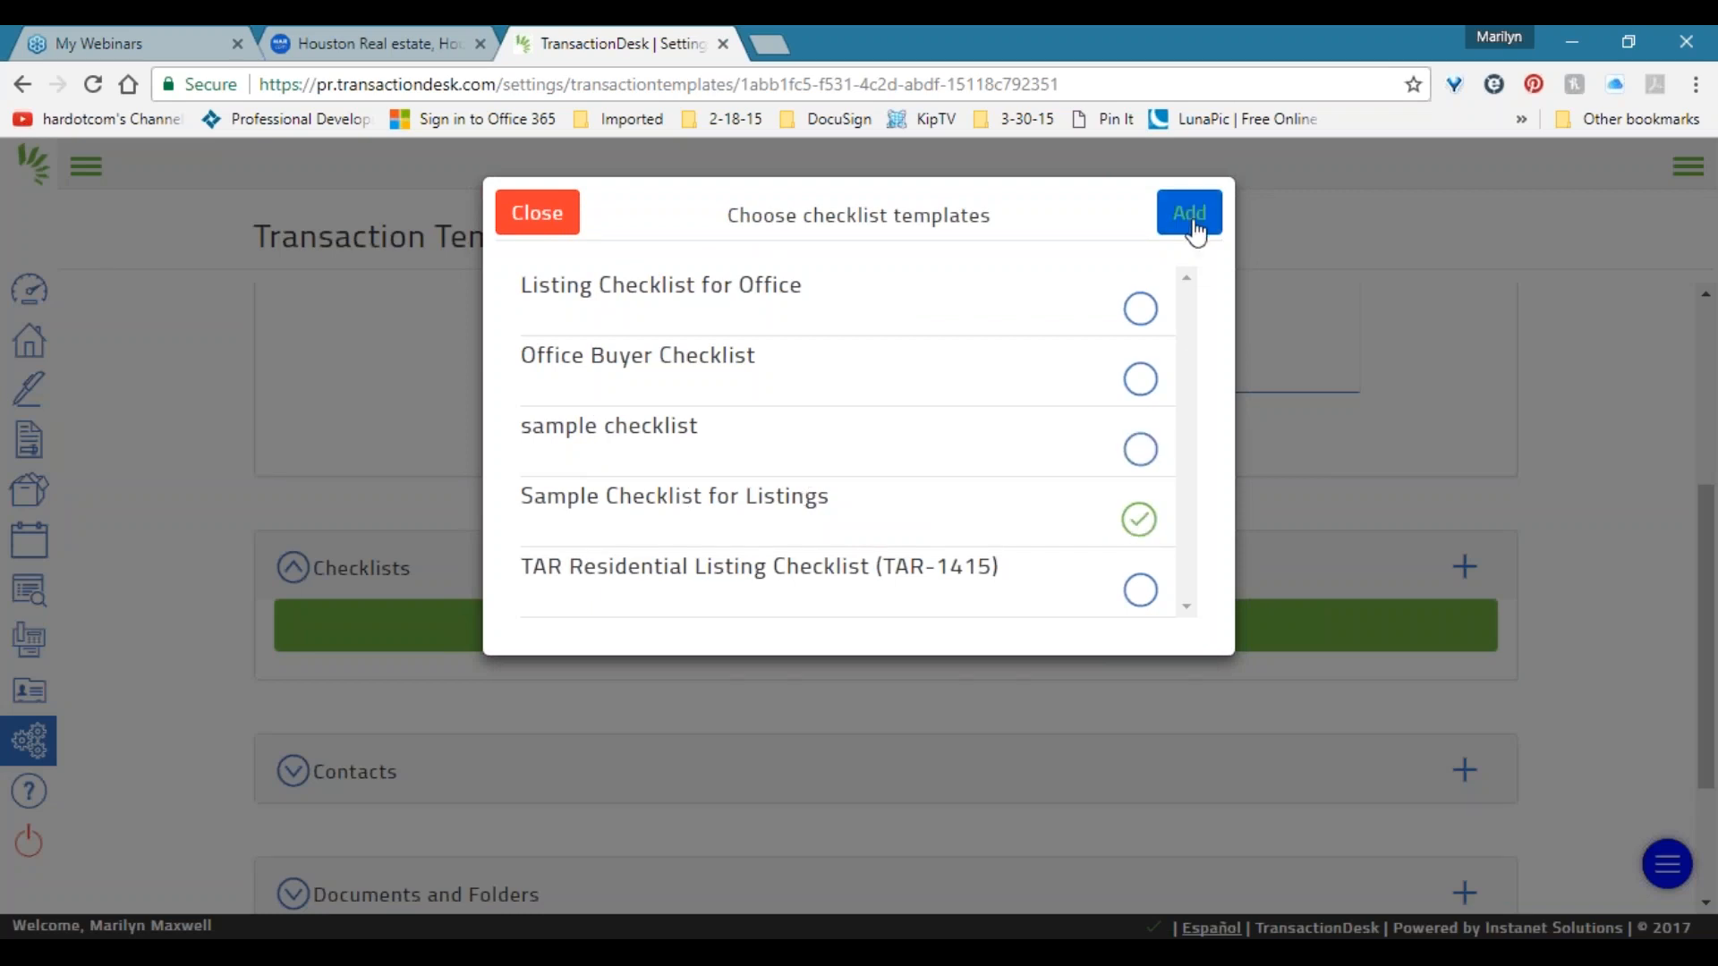
click(1139, 308)
click(1139, 378)
click(1139, 449)
click(1140, 589)
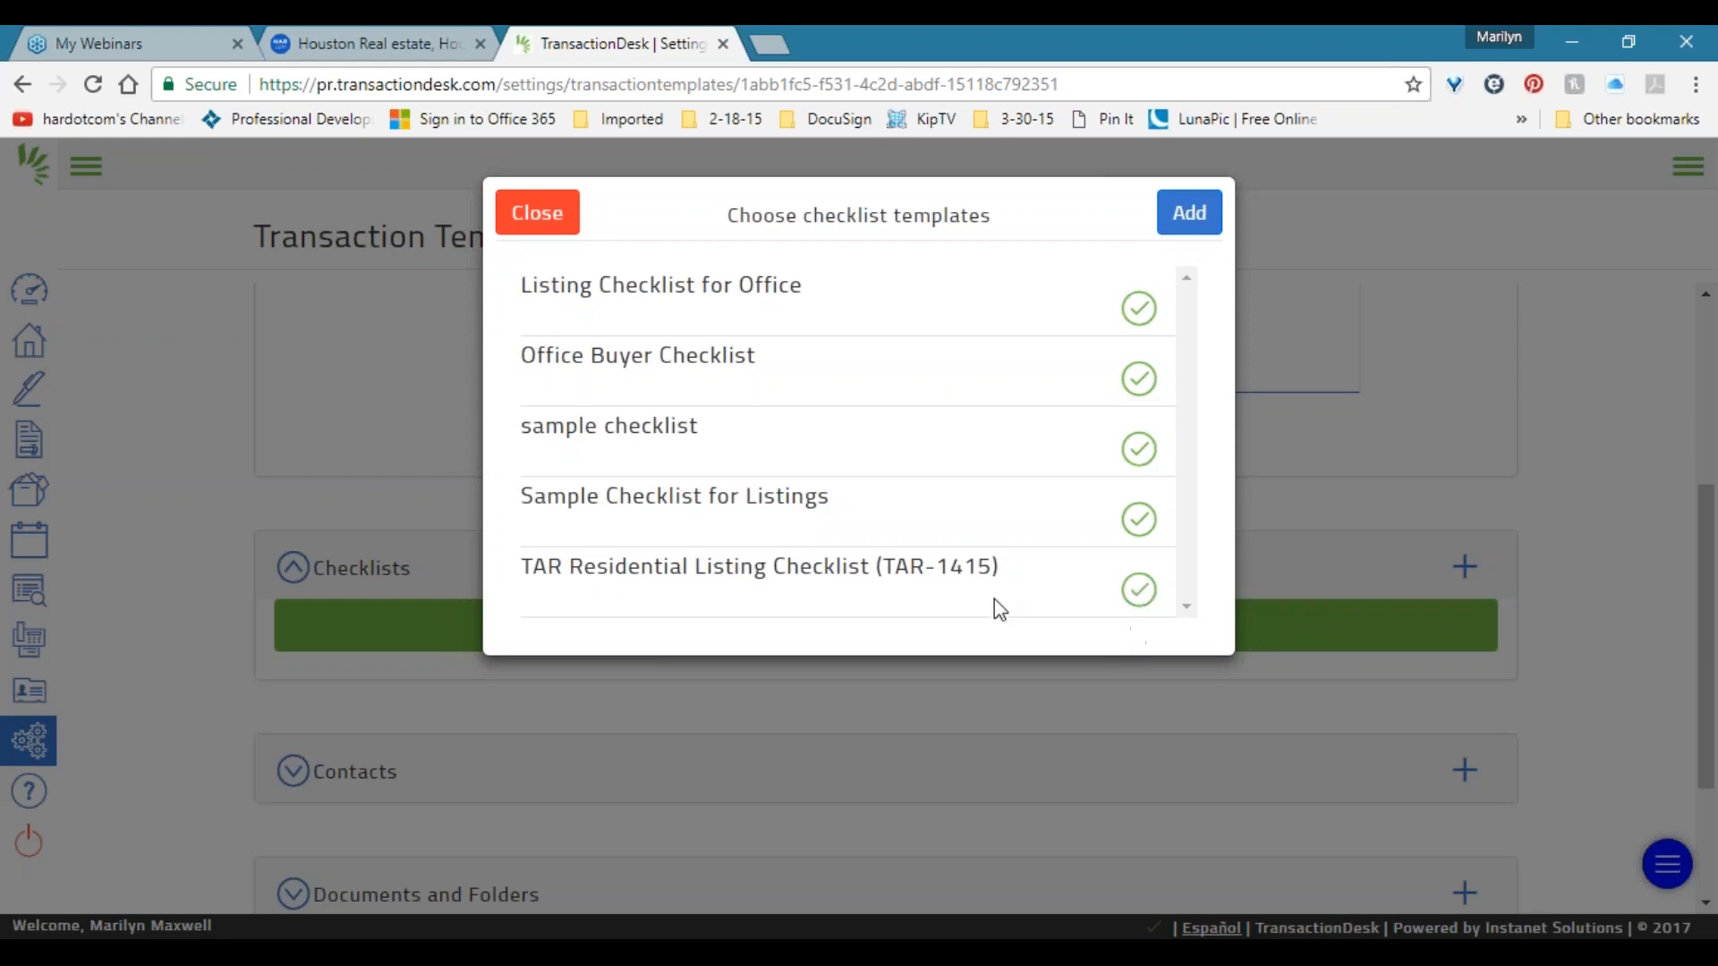
click(1139, 309)
click(1139, 379)
click(1136, 456)
click(1138, 590)
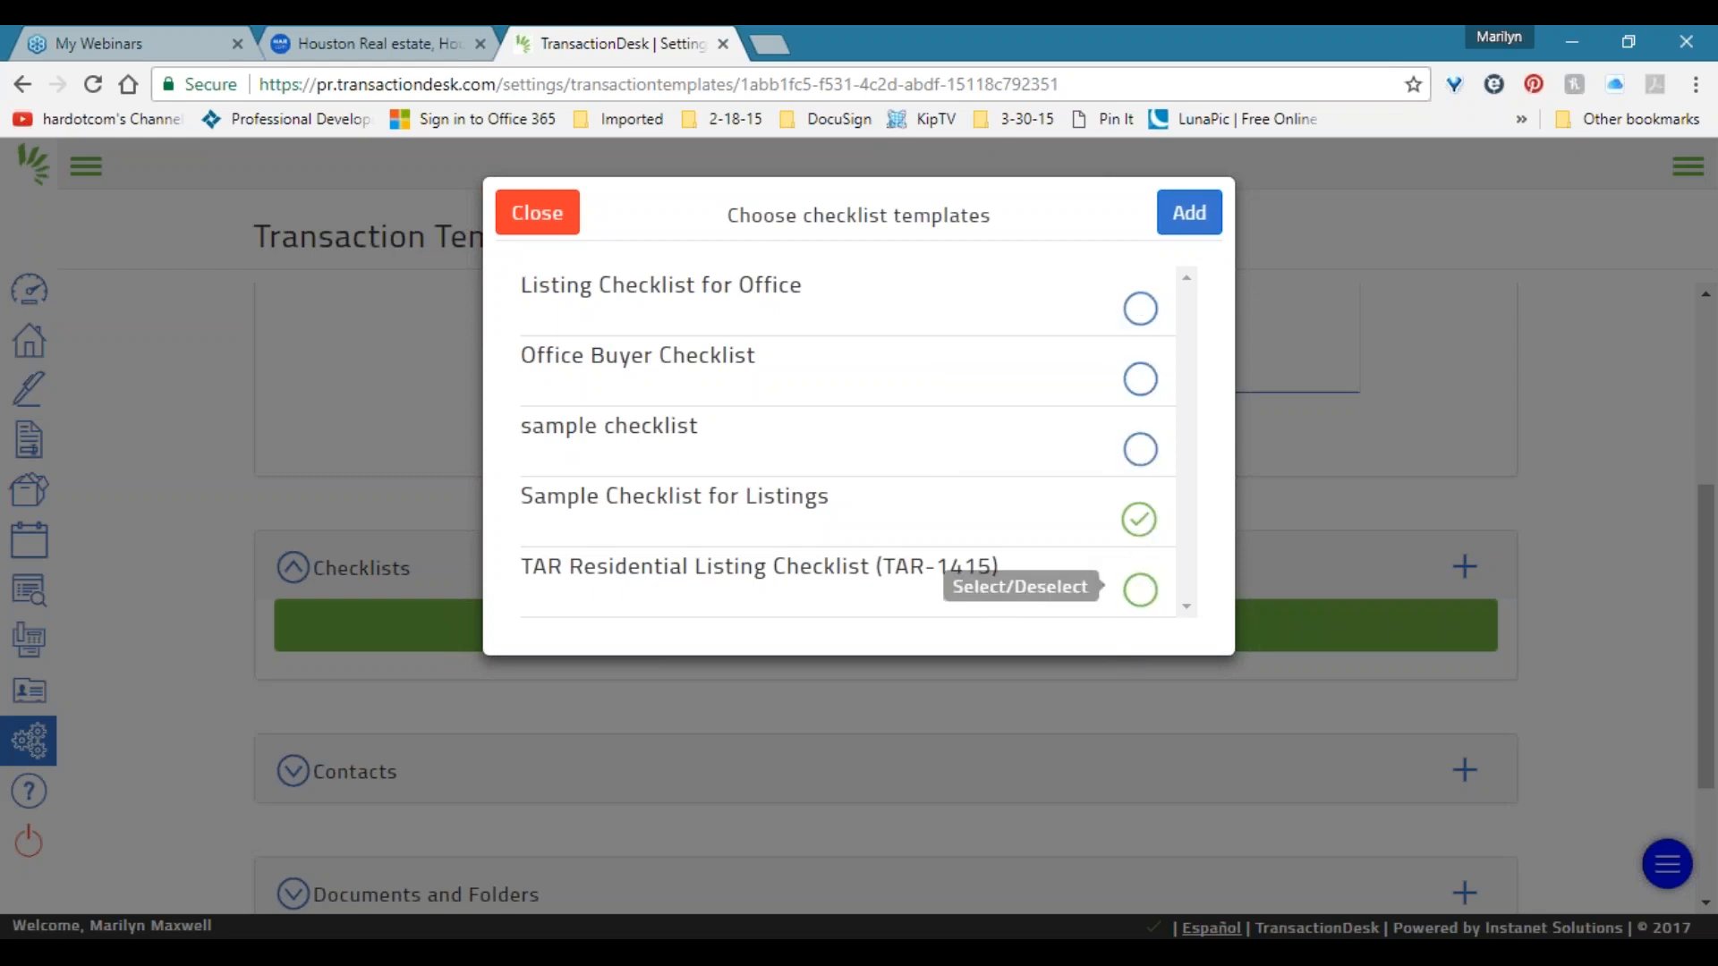
click(1190, 219)
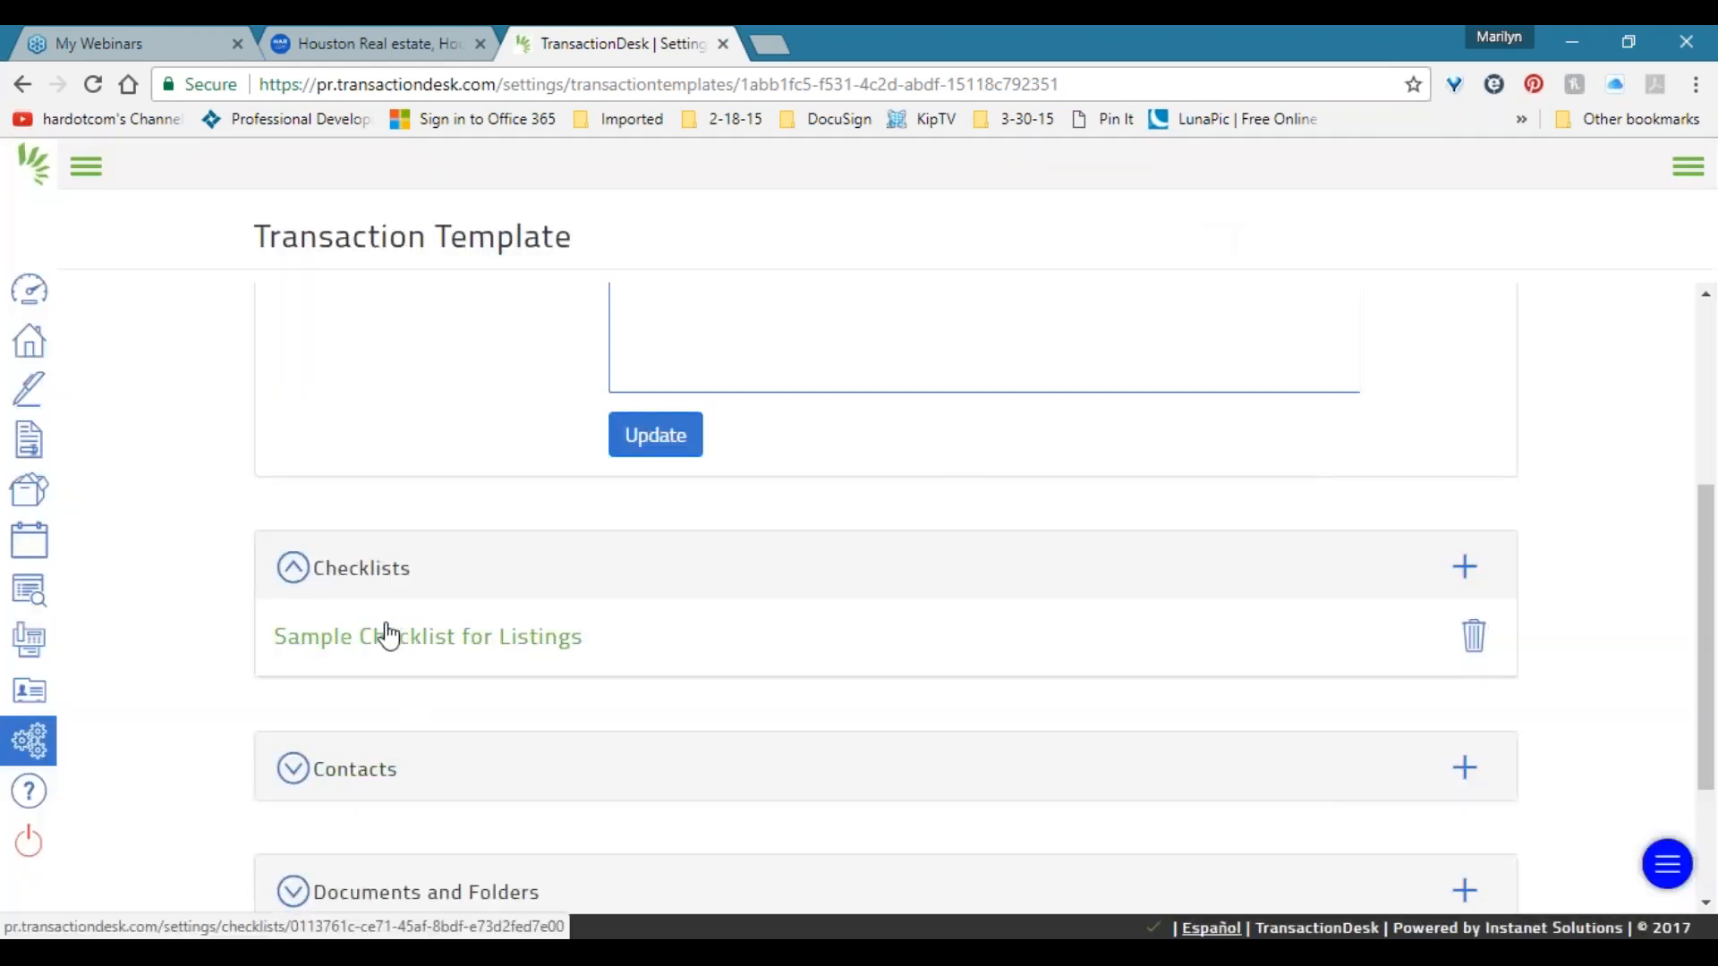
scroll(666, 616, up, 4)
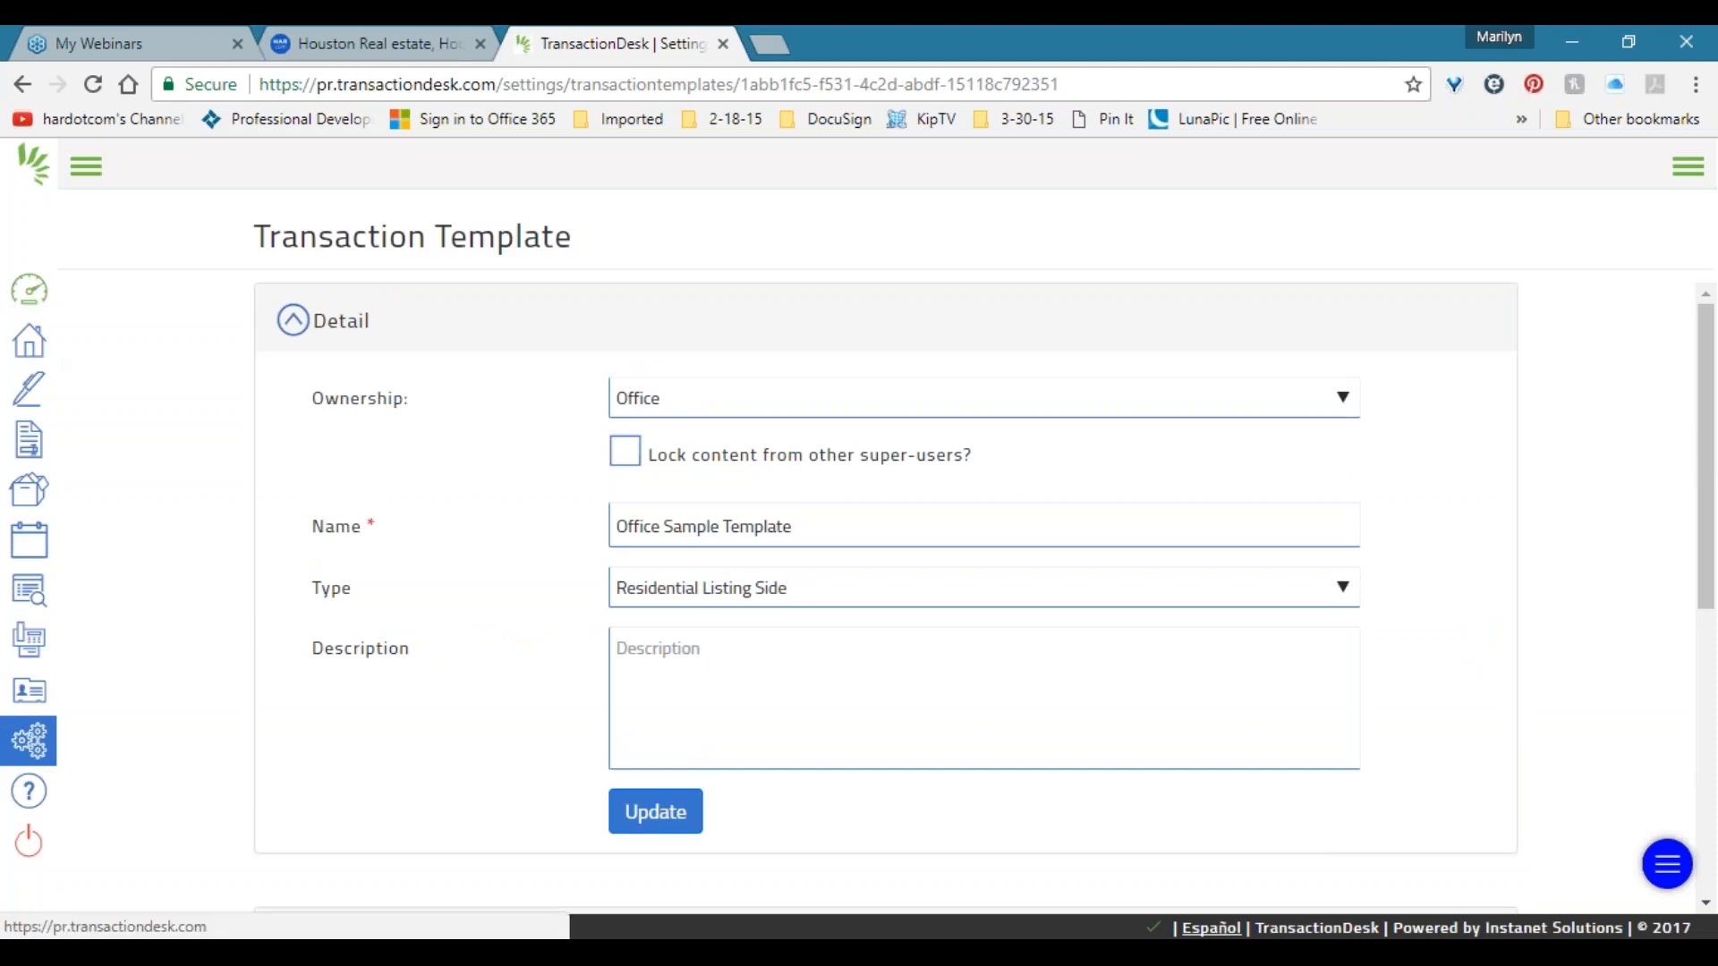
Visit the Broker Dashboard and the Transactions list, briefly showing the navigation labels.
click(29, 289)
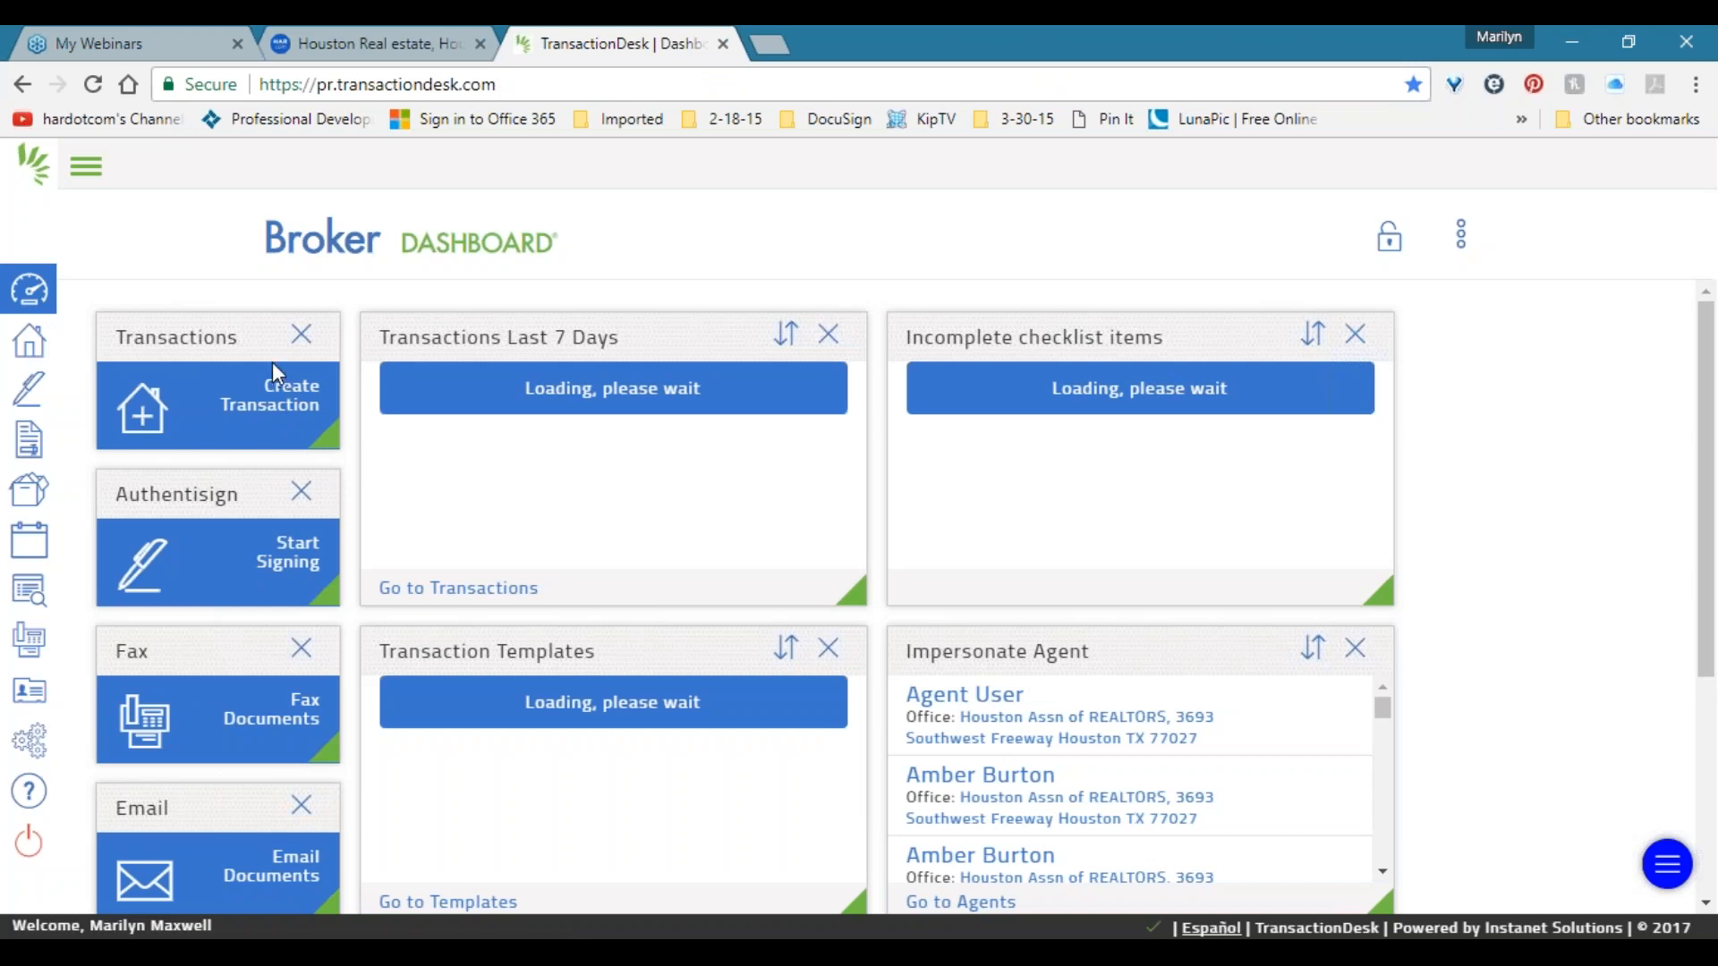
click(23, 358)
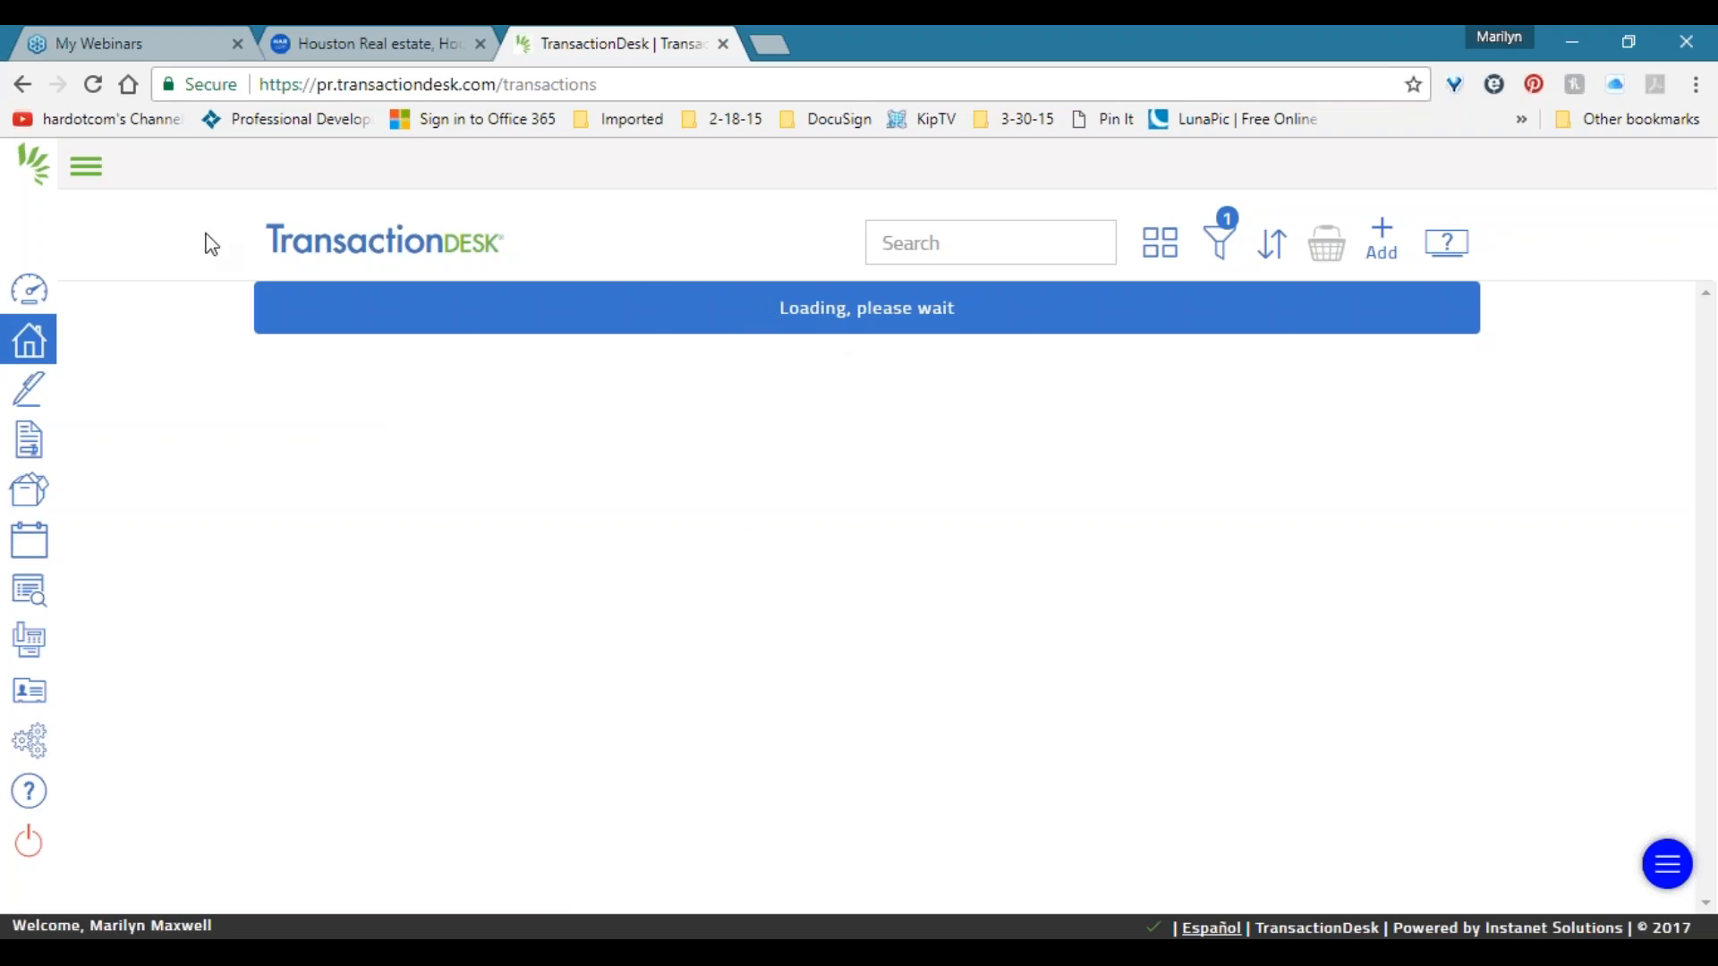
click(84, 170)
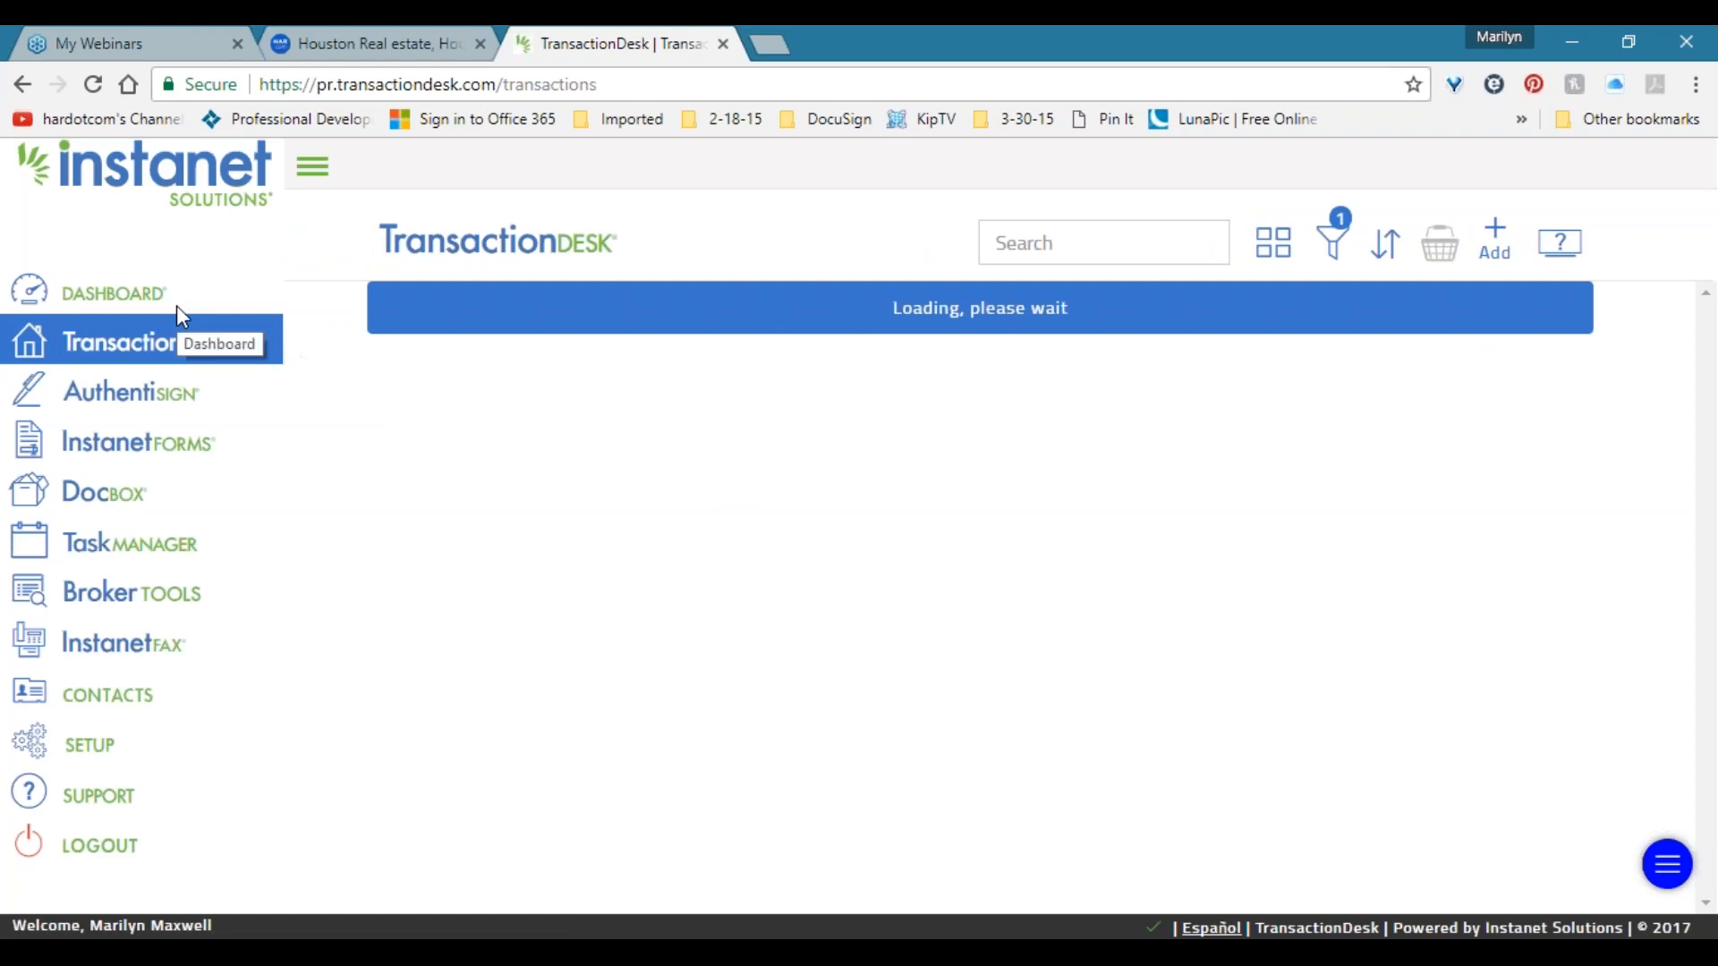
click(162, 337)
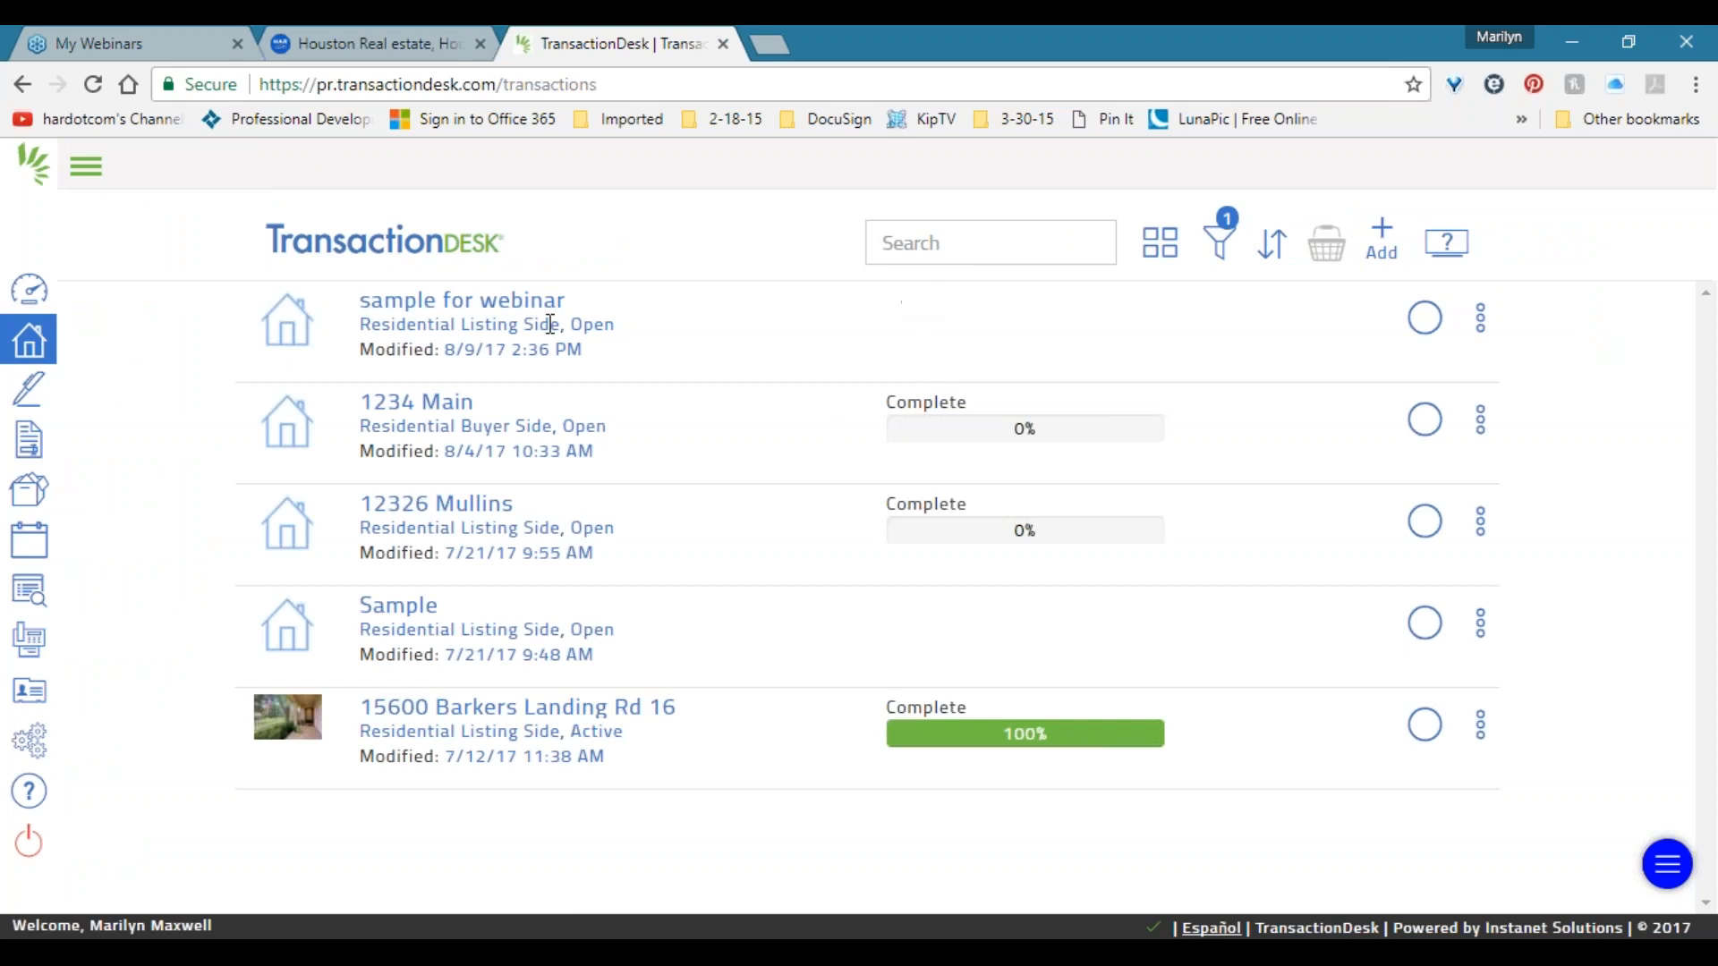
Highlight the sample listing's details, return to the Broker Dashboard and drag the incomplete checklist items widget.
drag(629, 309, 648, 357)
drag(640, 299, 648, 334)
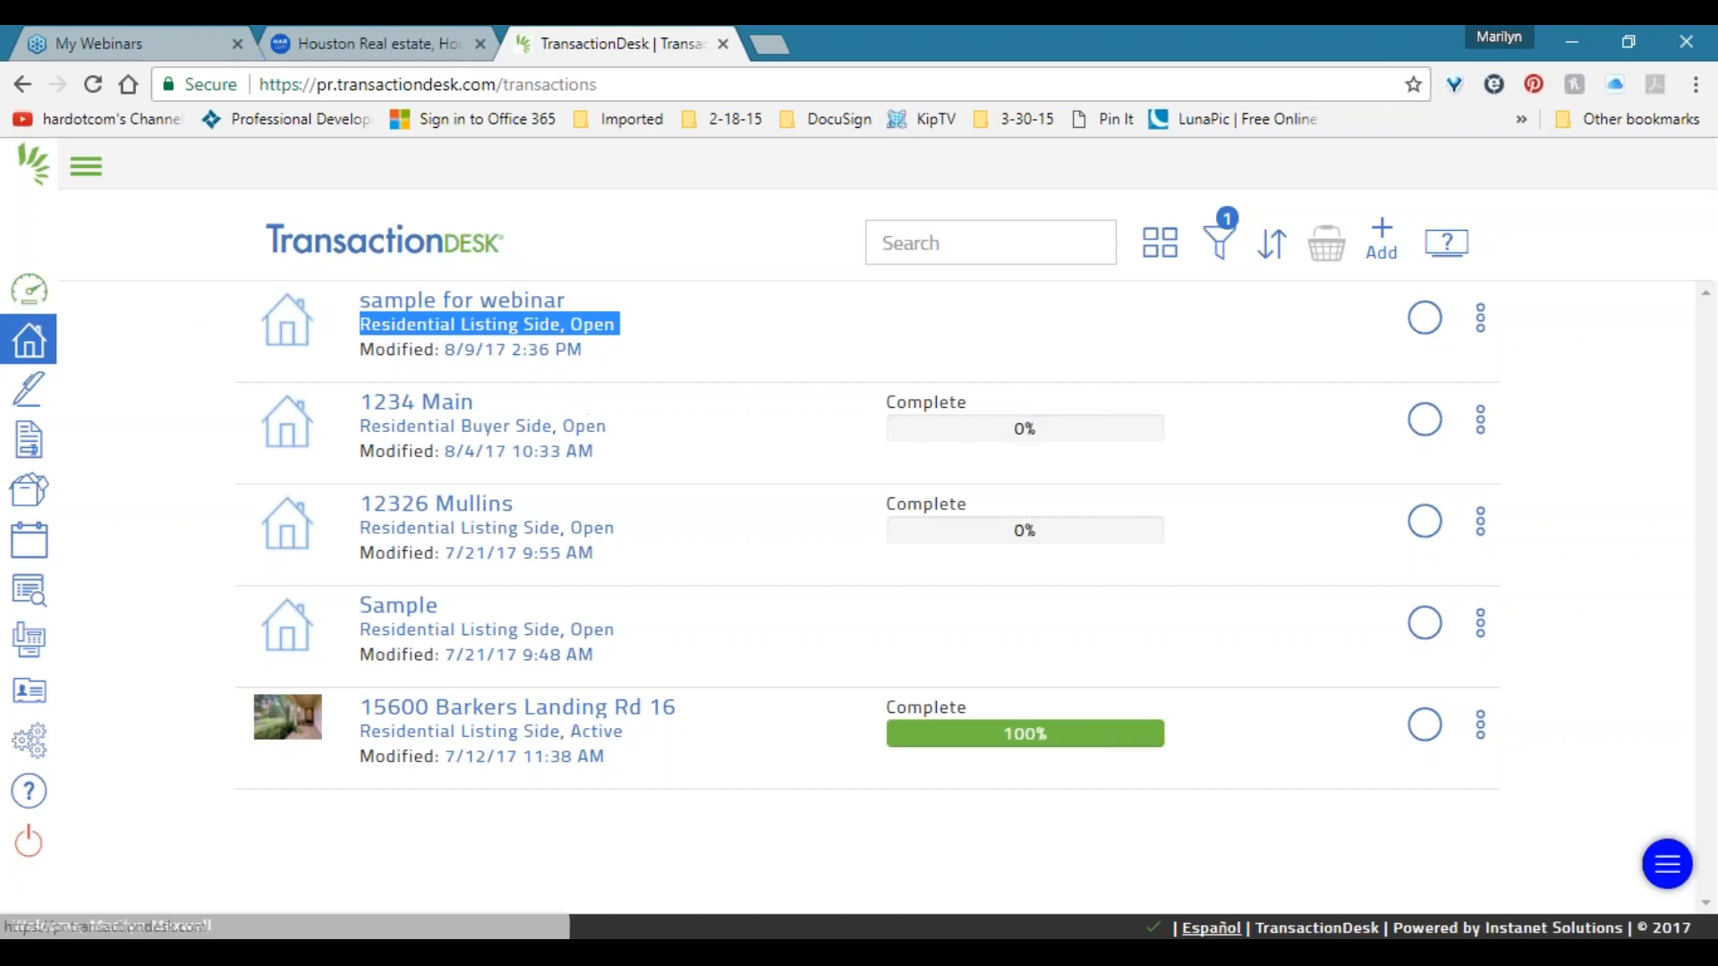
click(29, 291)
mouse_move(1097, 340)
mouse_down()
mouse_move(1177, 336)
mouse_move(890, 333)
mouse_move(806, 314)
mouse_move(1091, 331)
mouse_up()
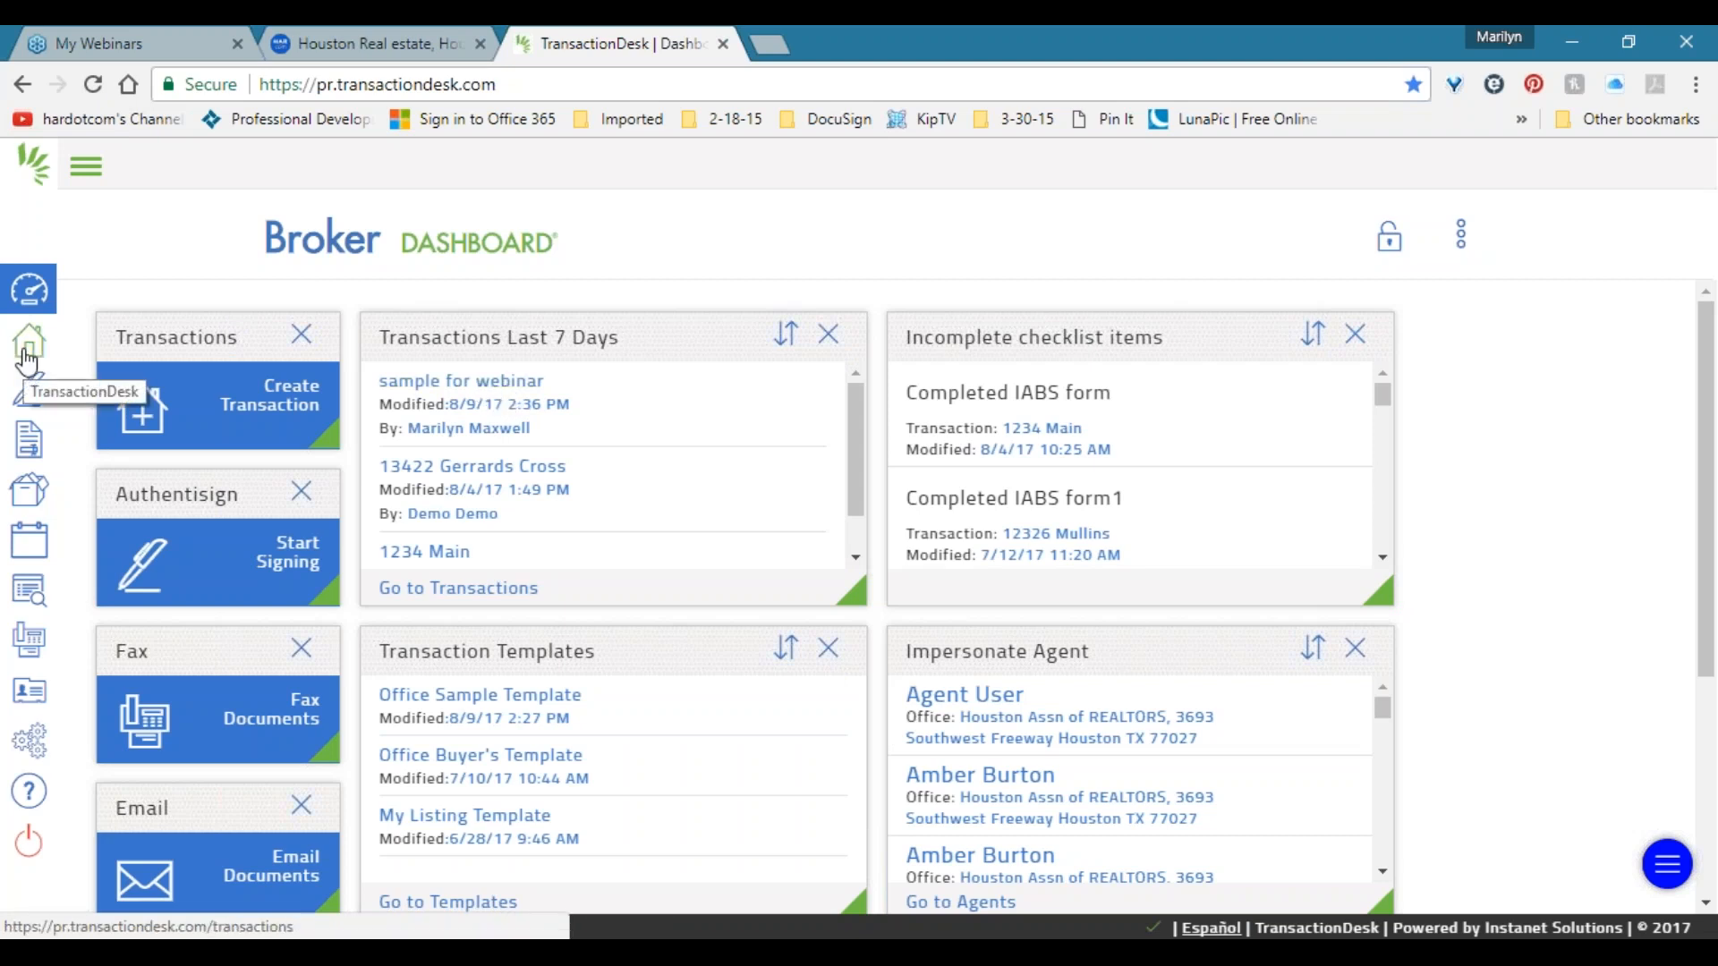
Apply the Office Sample Template to the 'sample for webinar' transaction from its options menu.
click(490, 383)
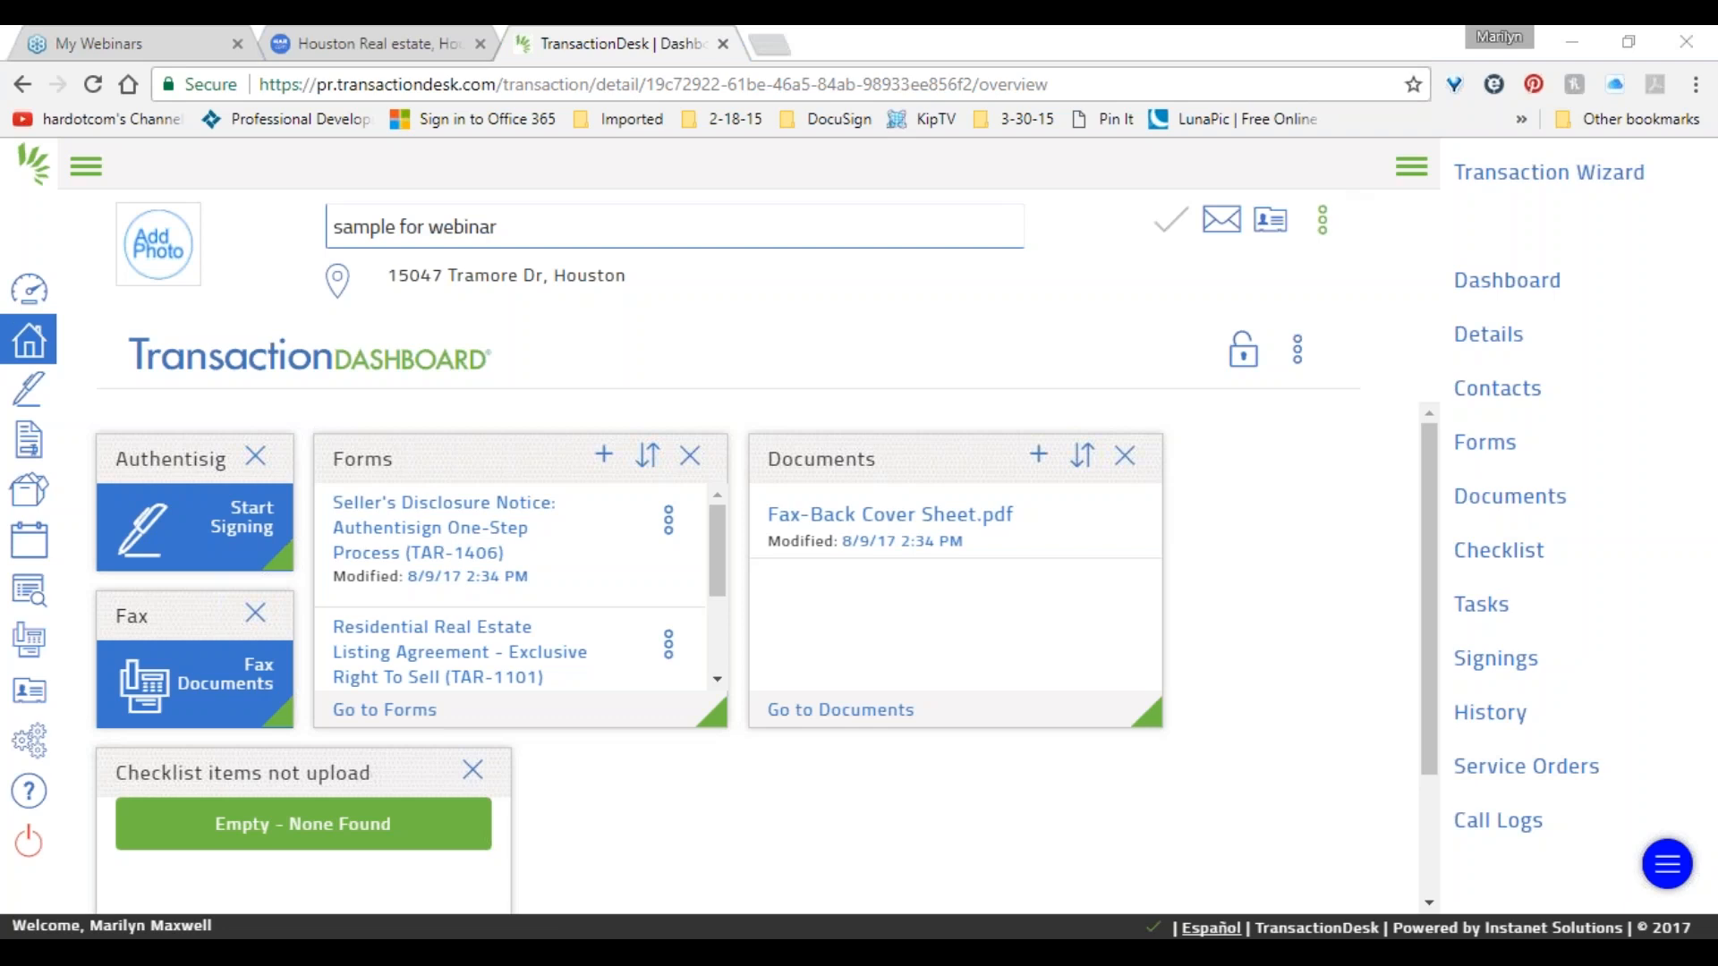
click(1322, 231)
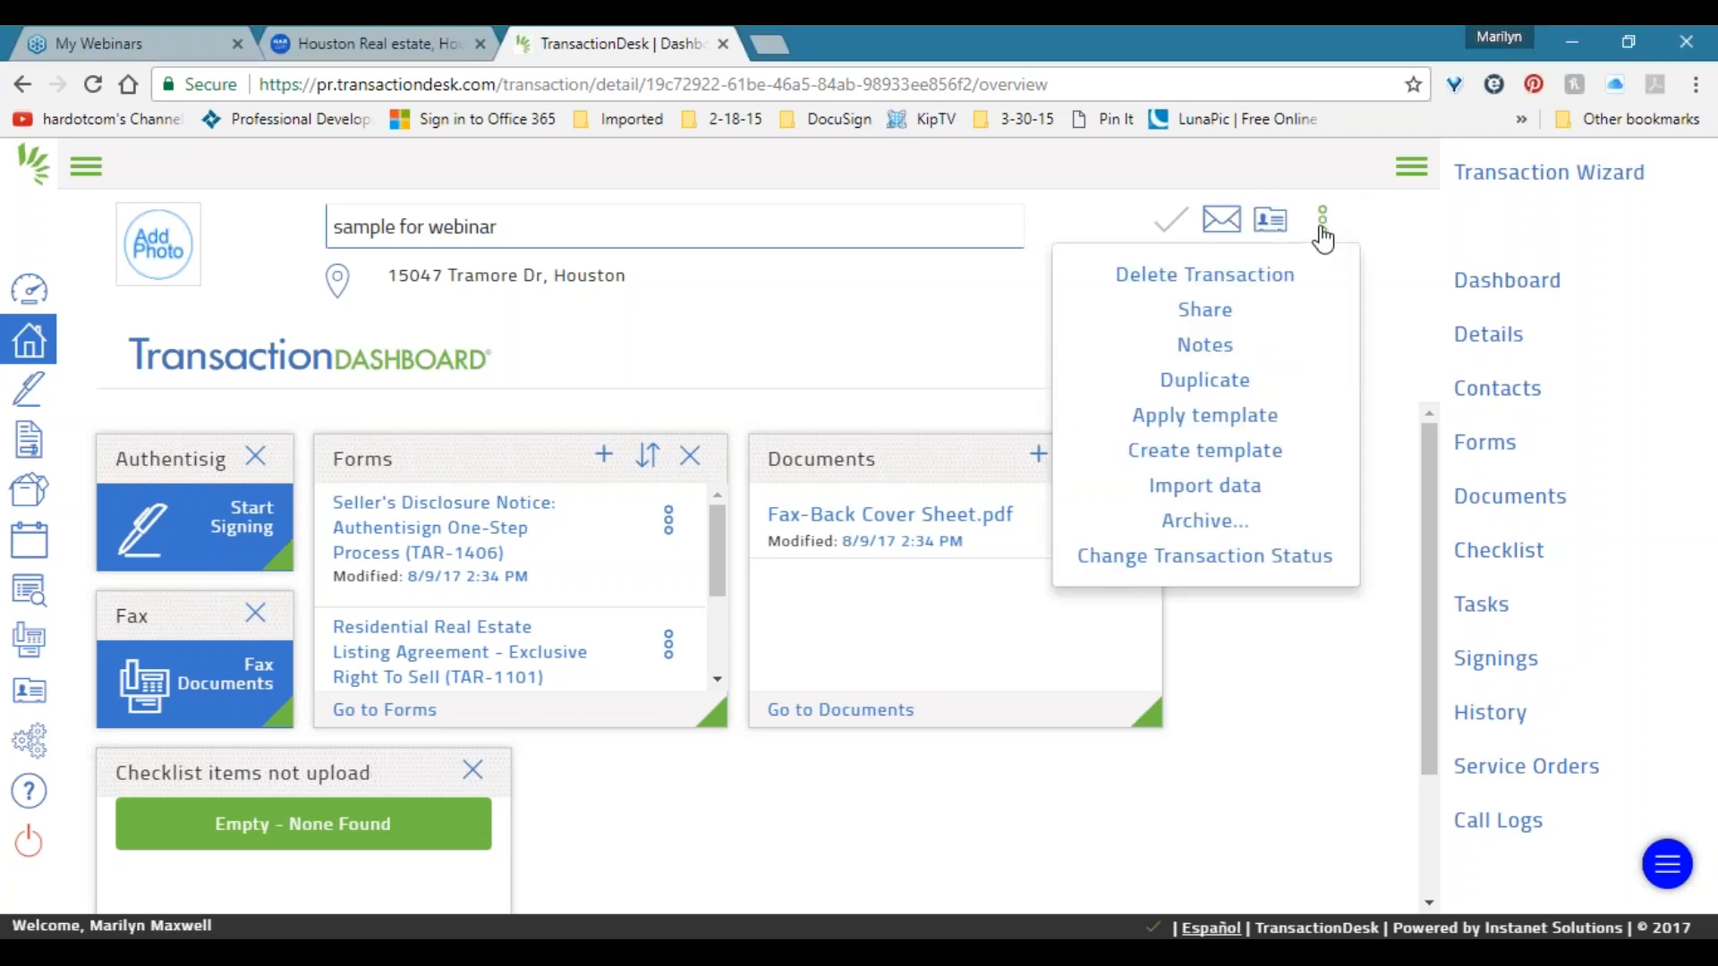
click(1322, 233)
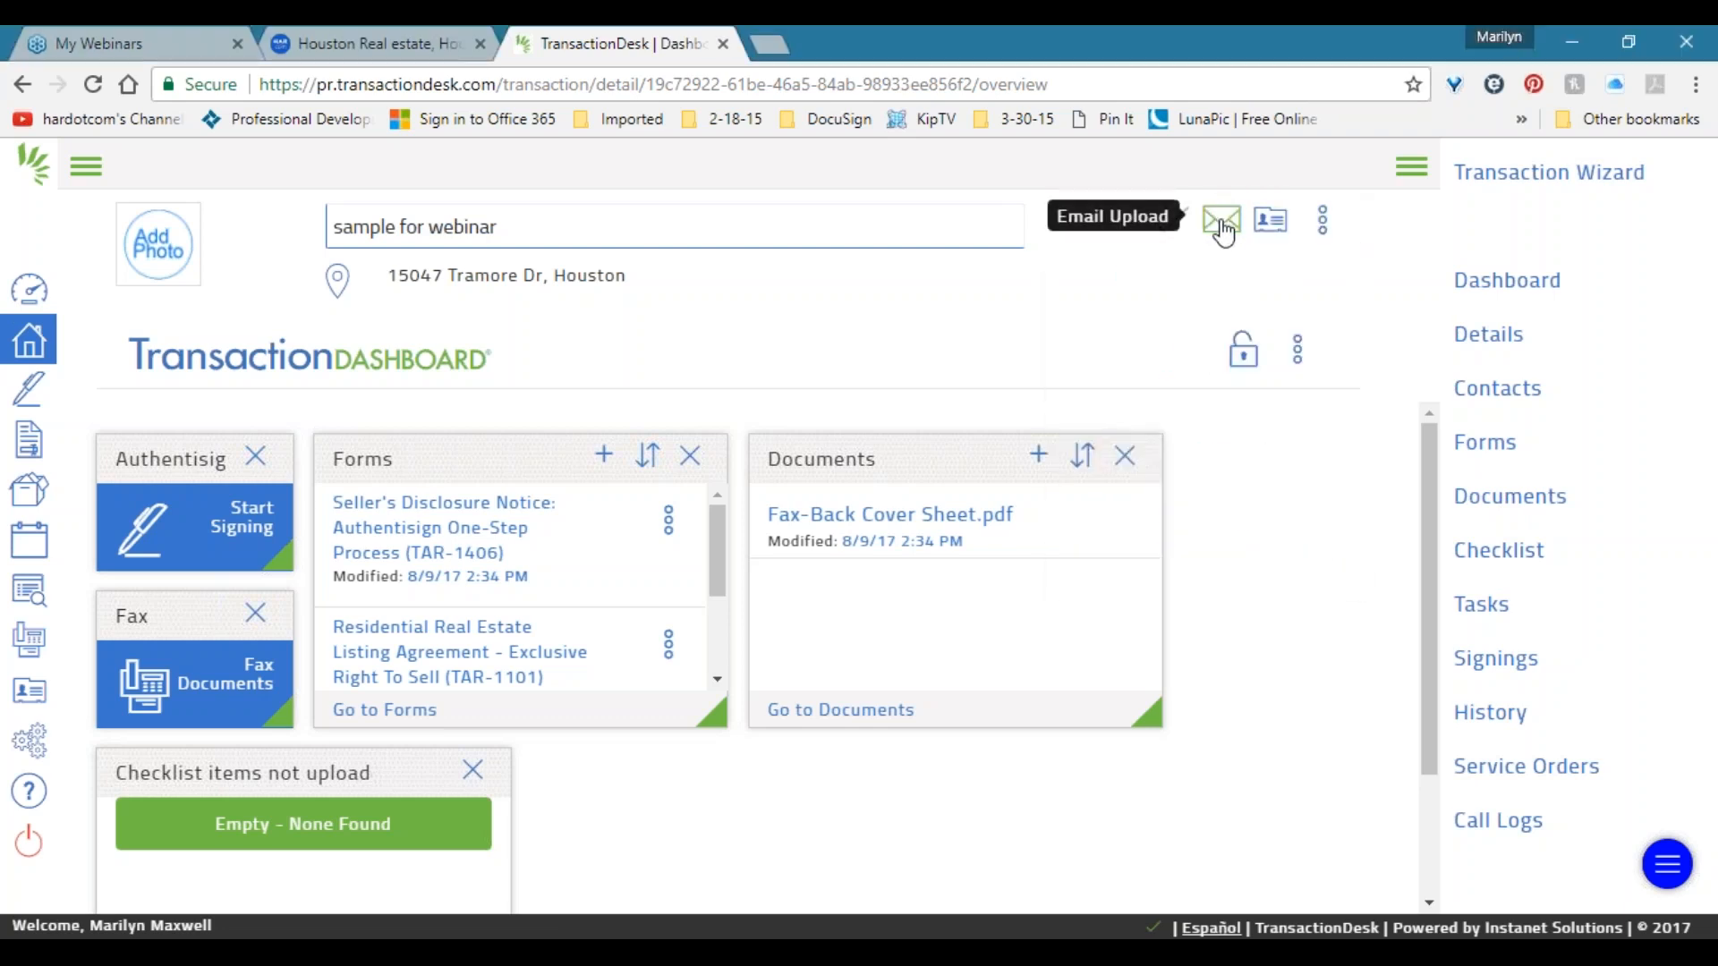
click(1325, 226)
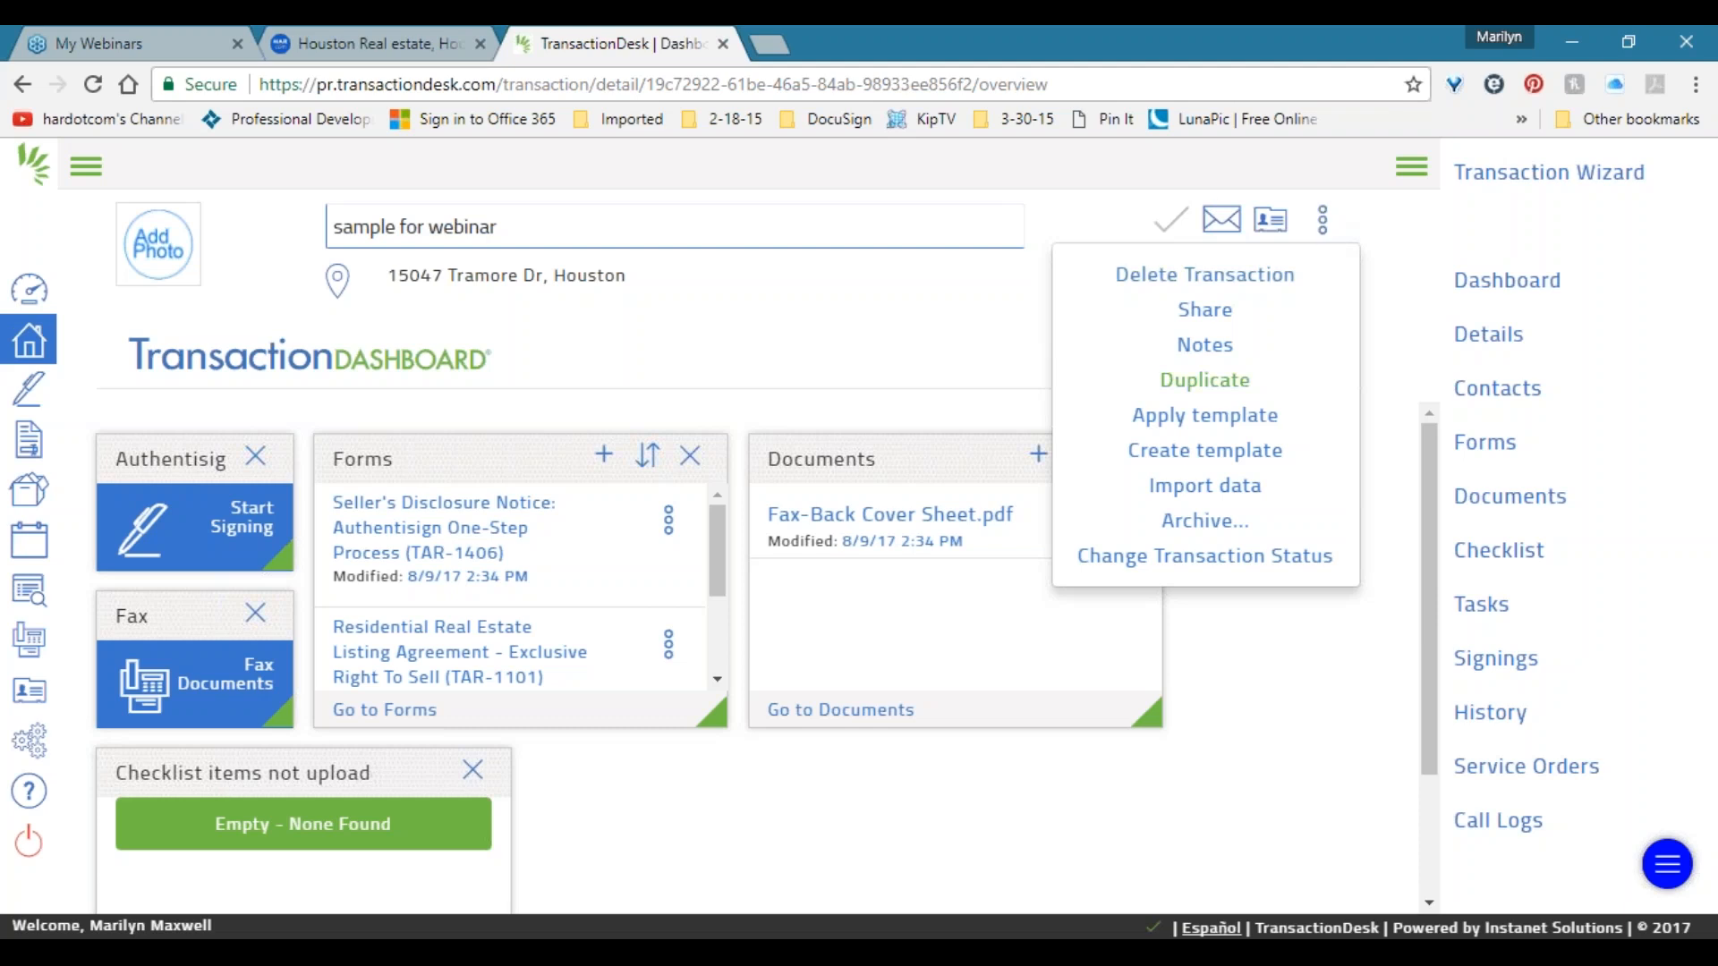
click(1219, 431)
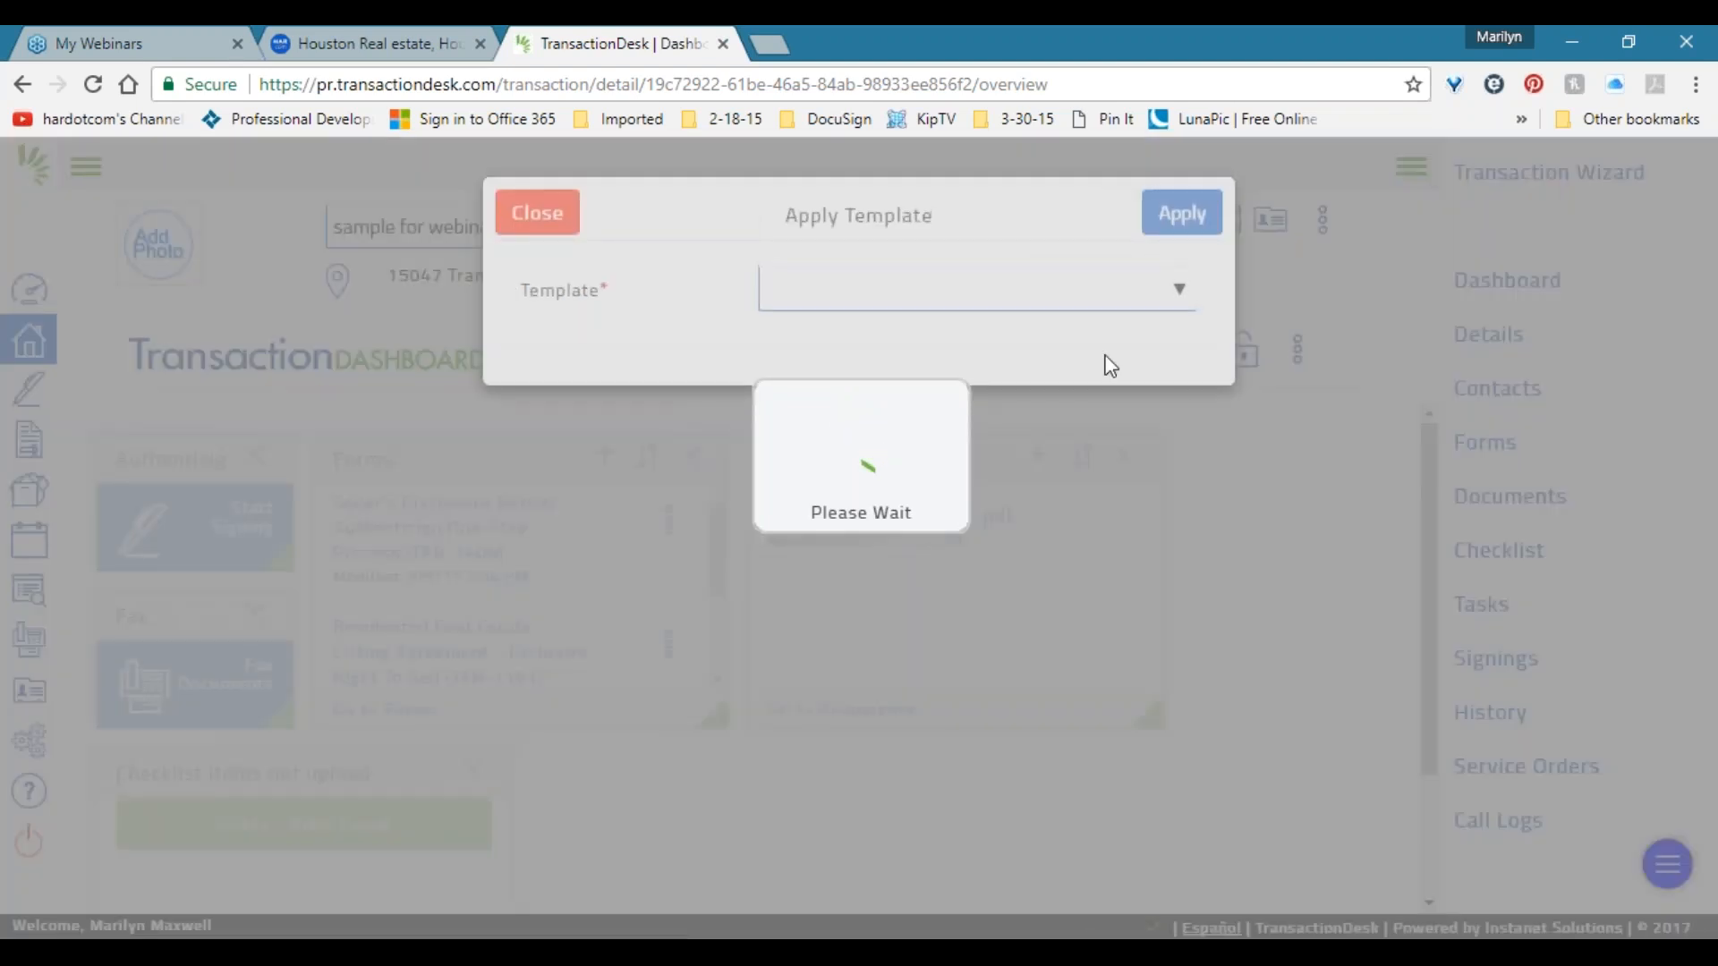
click(1144, 295)
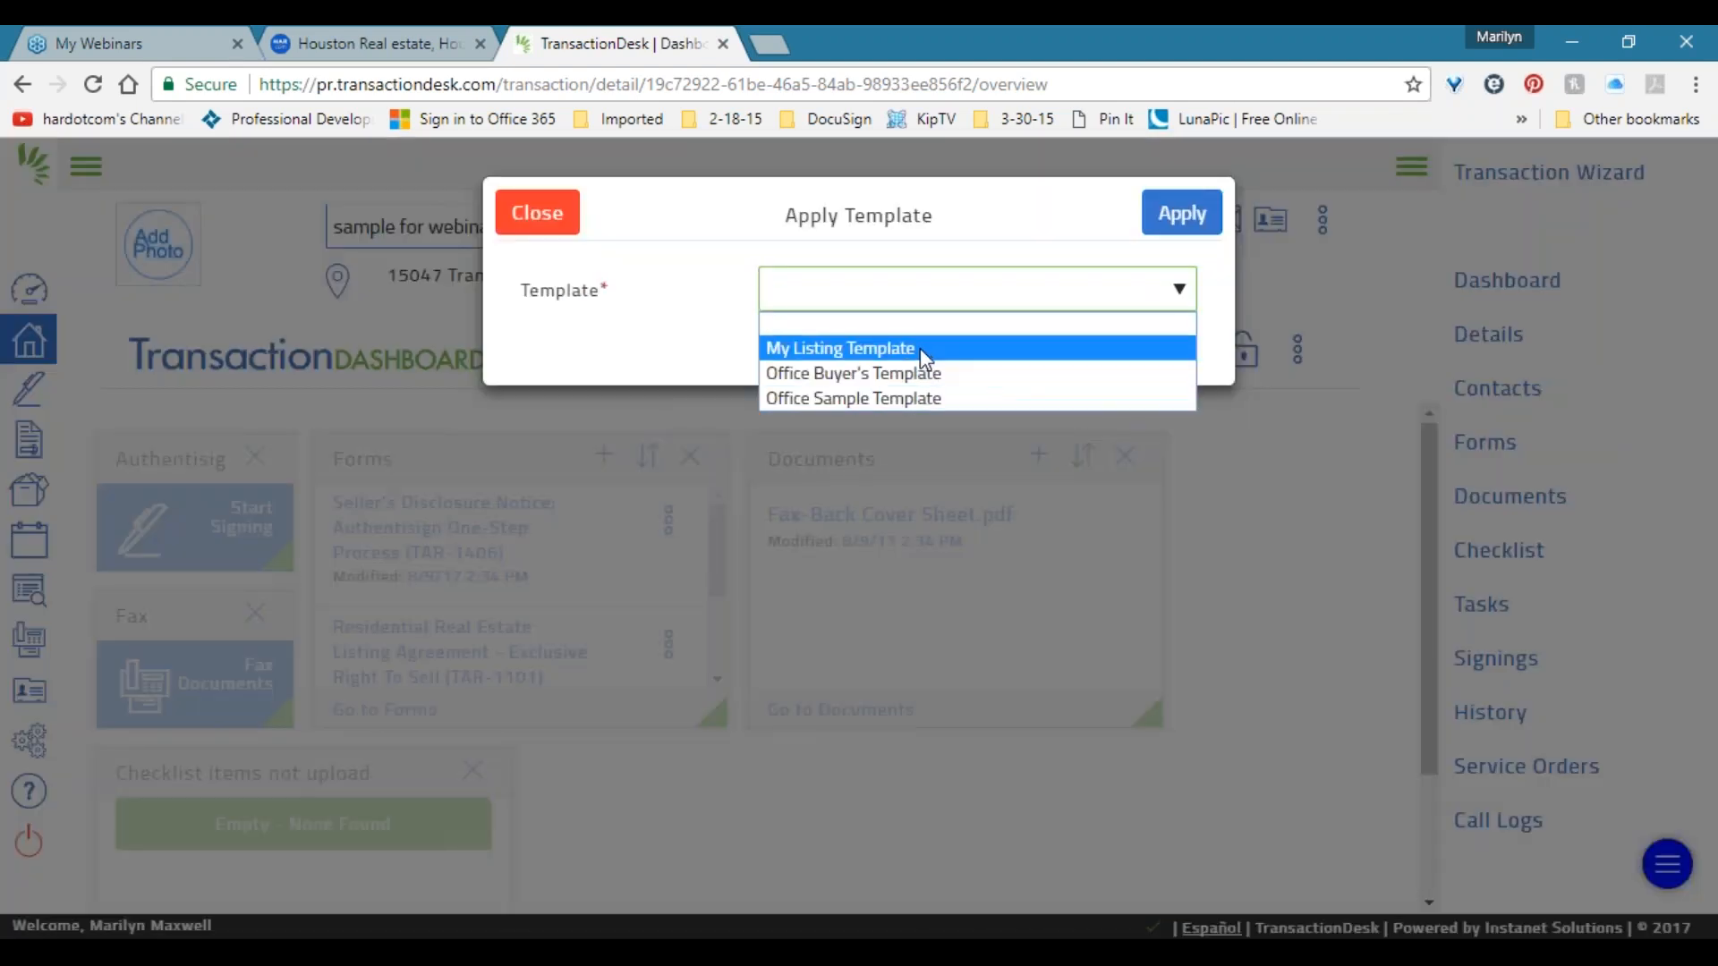
click(910, 397)
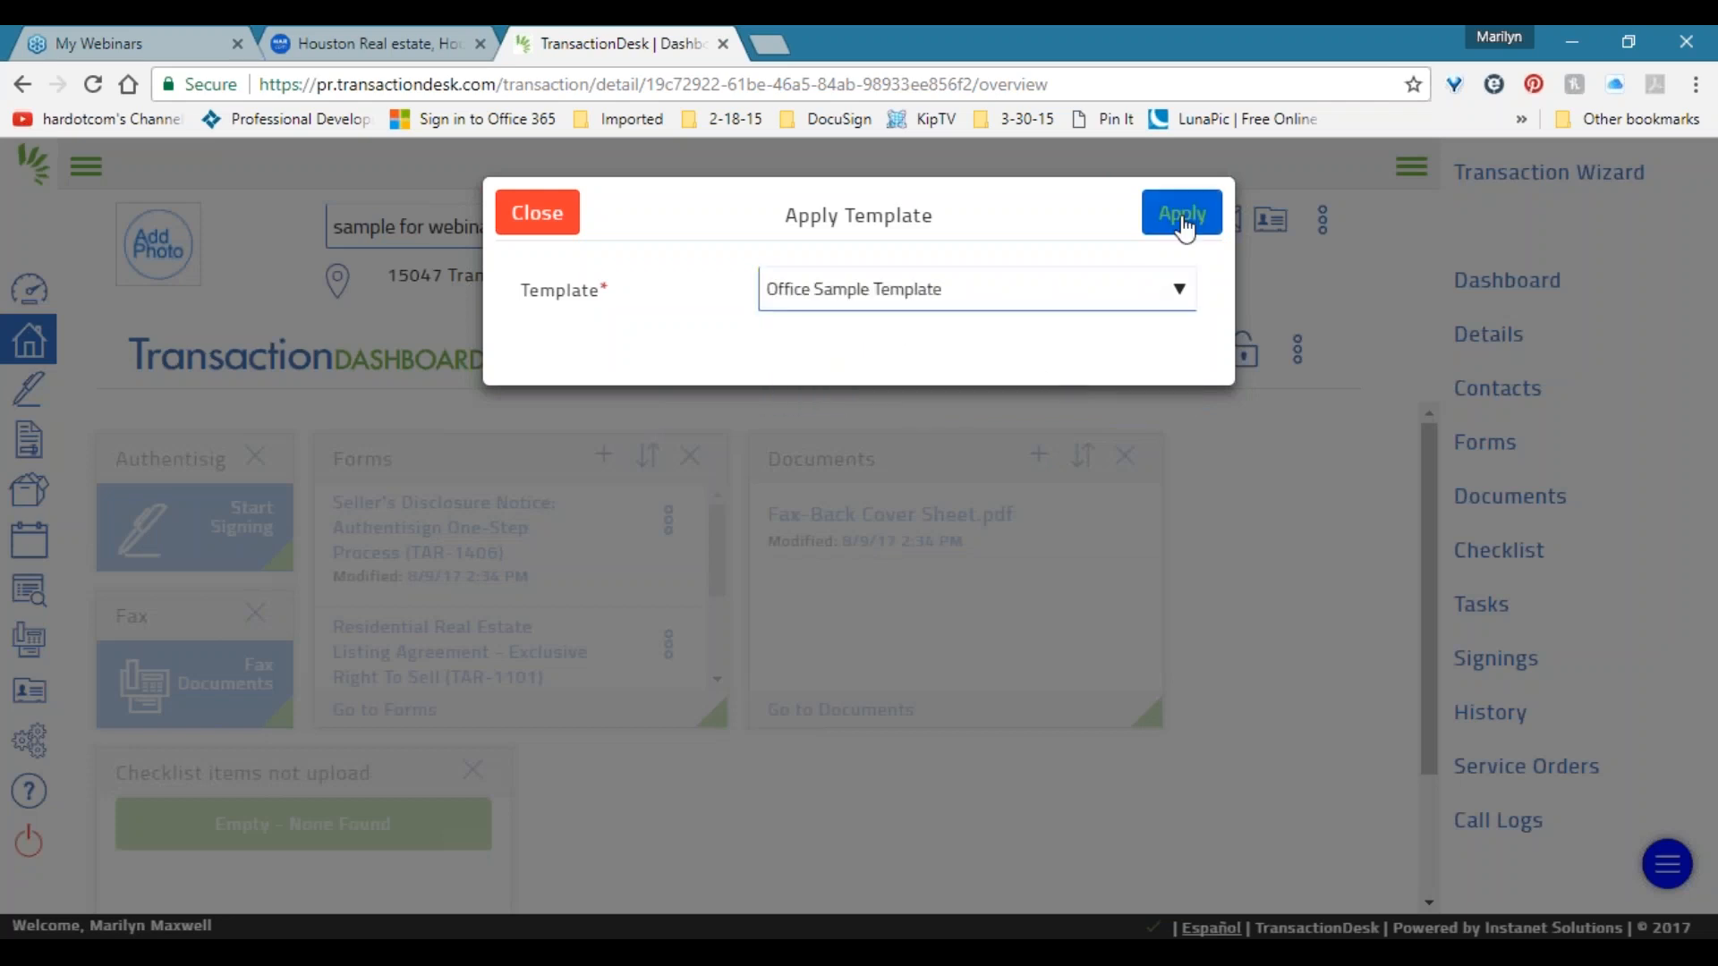
click(1182, 214)
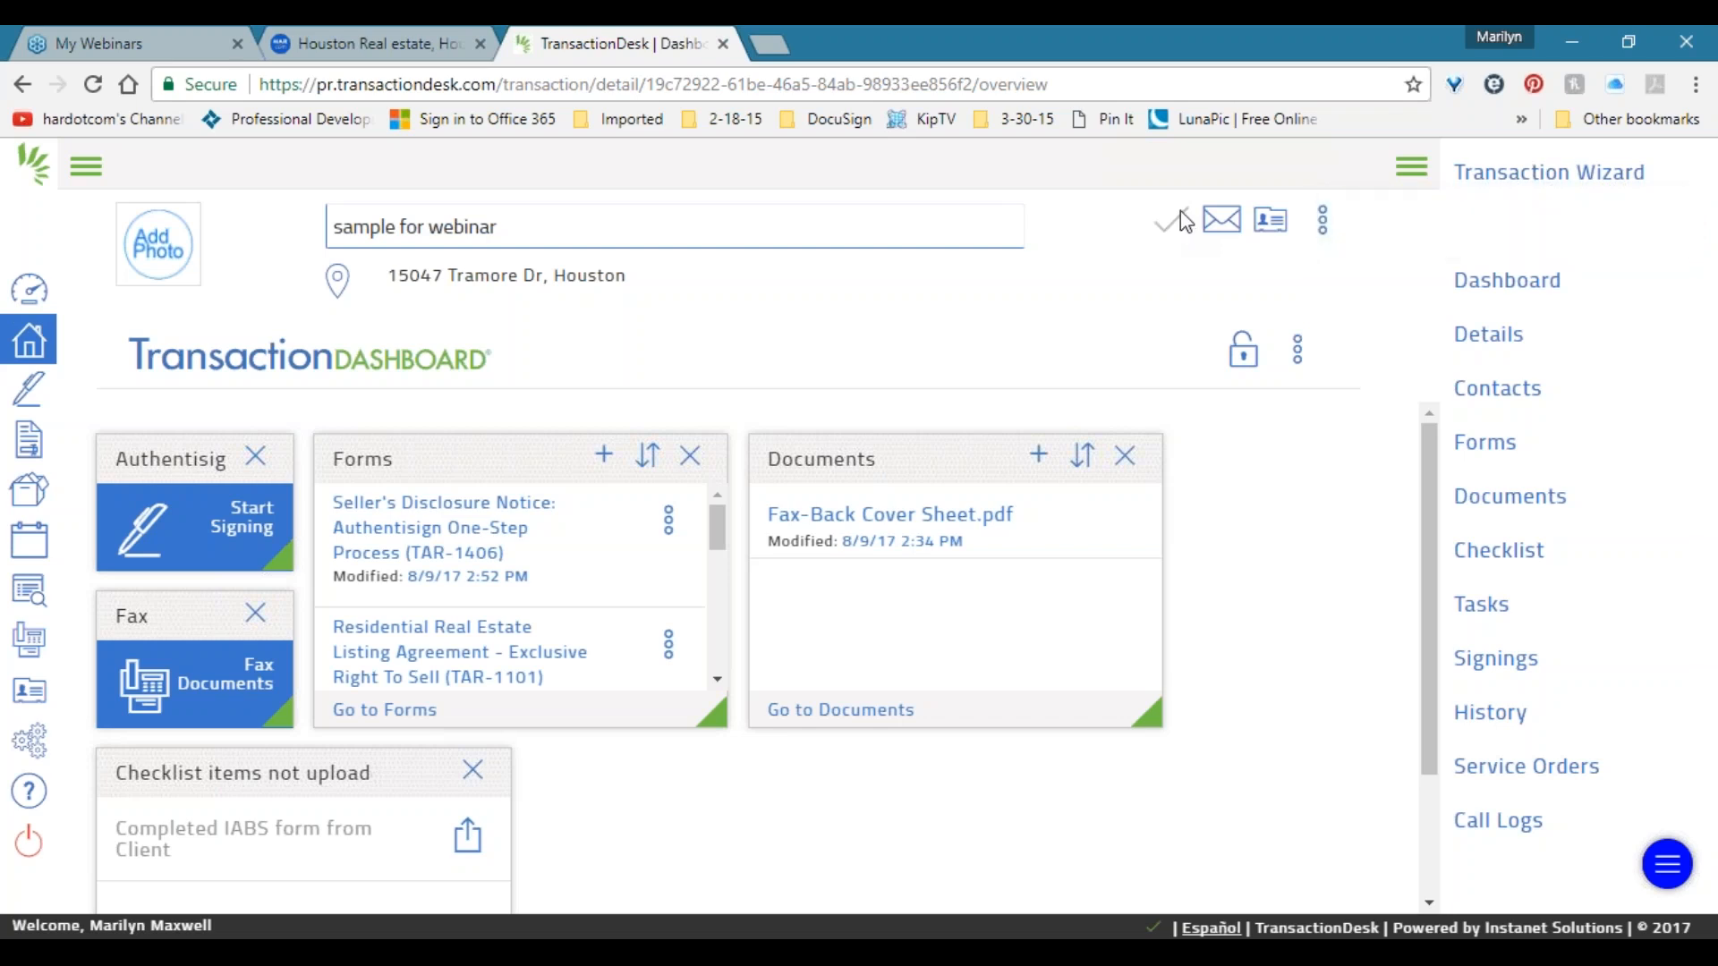
Start an upload for the Completed IABS form from Client item and open File Explorer.
scroll(1123, 548, down, 1)
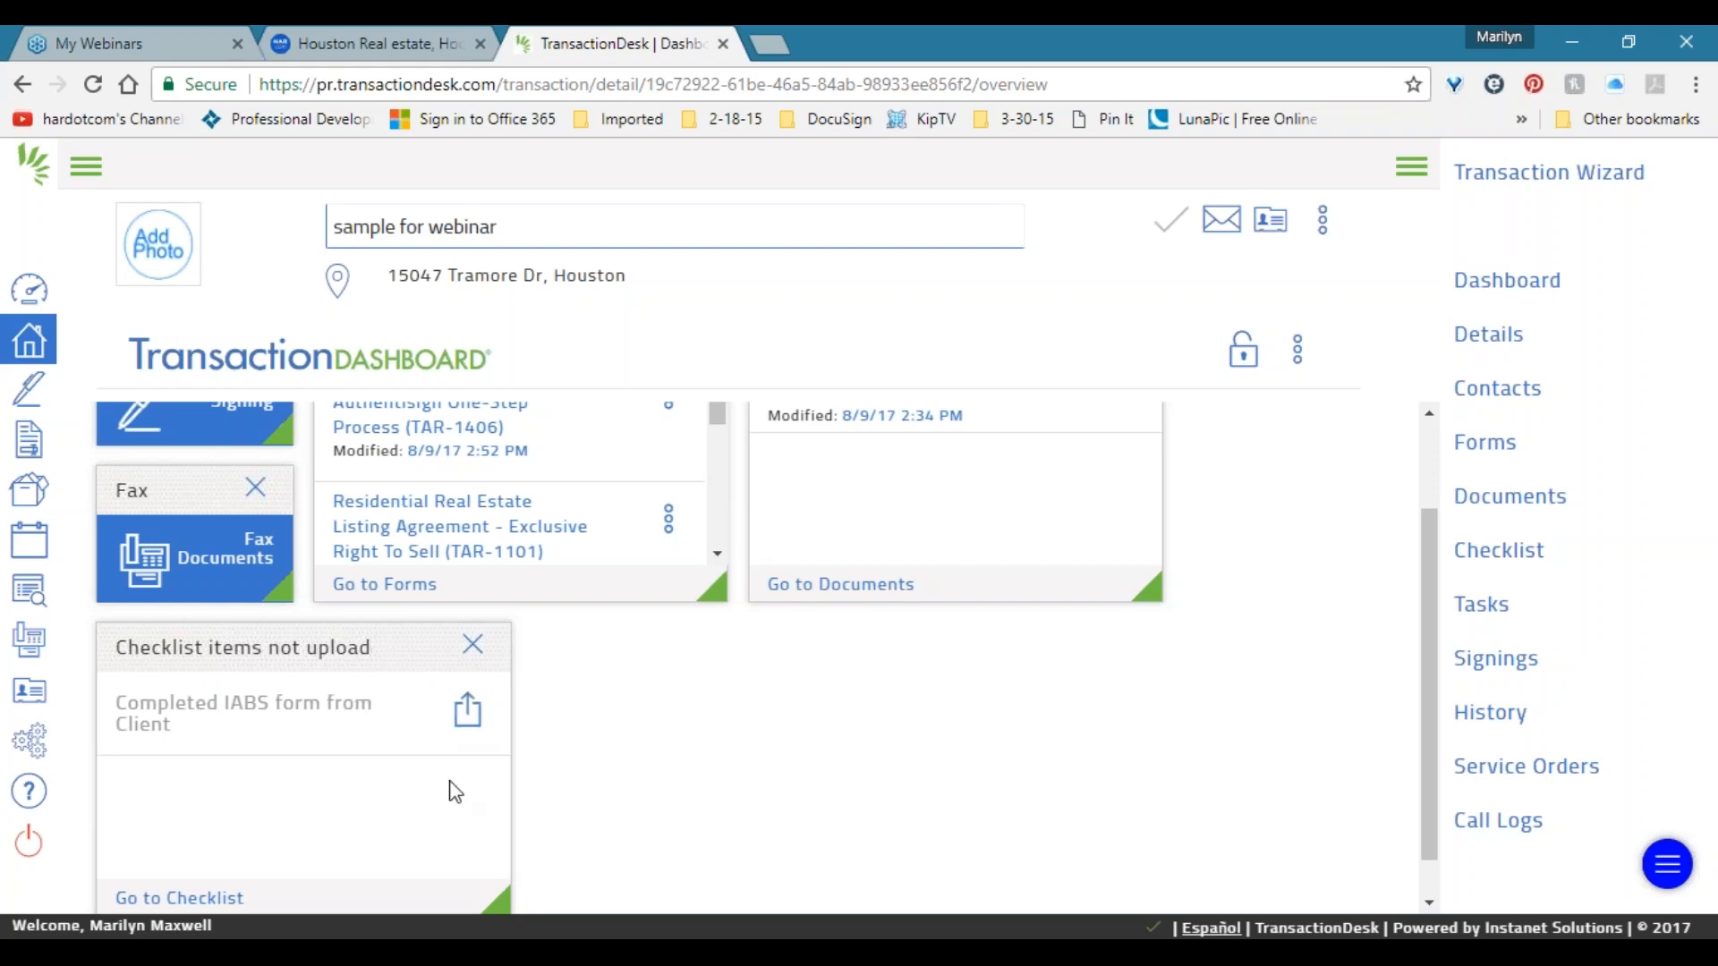
click(335, 939)
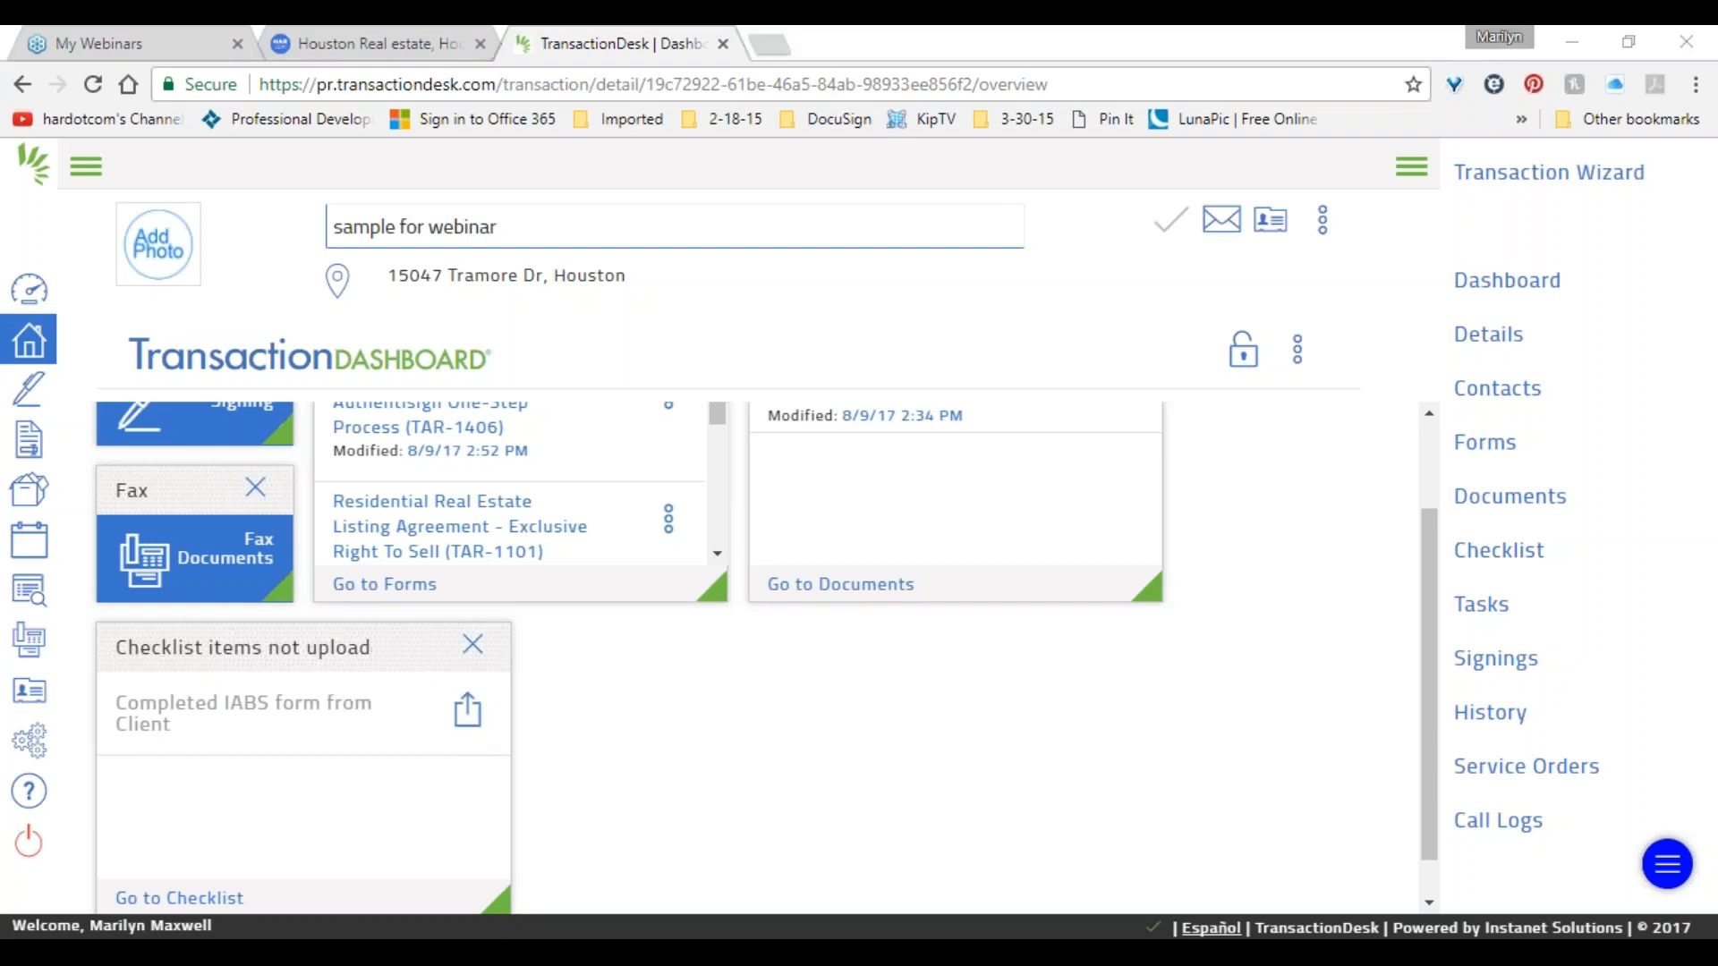
click(1682, 45)
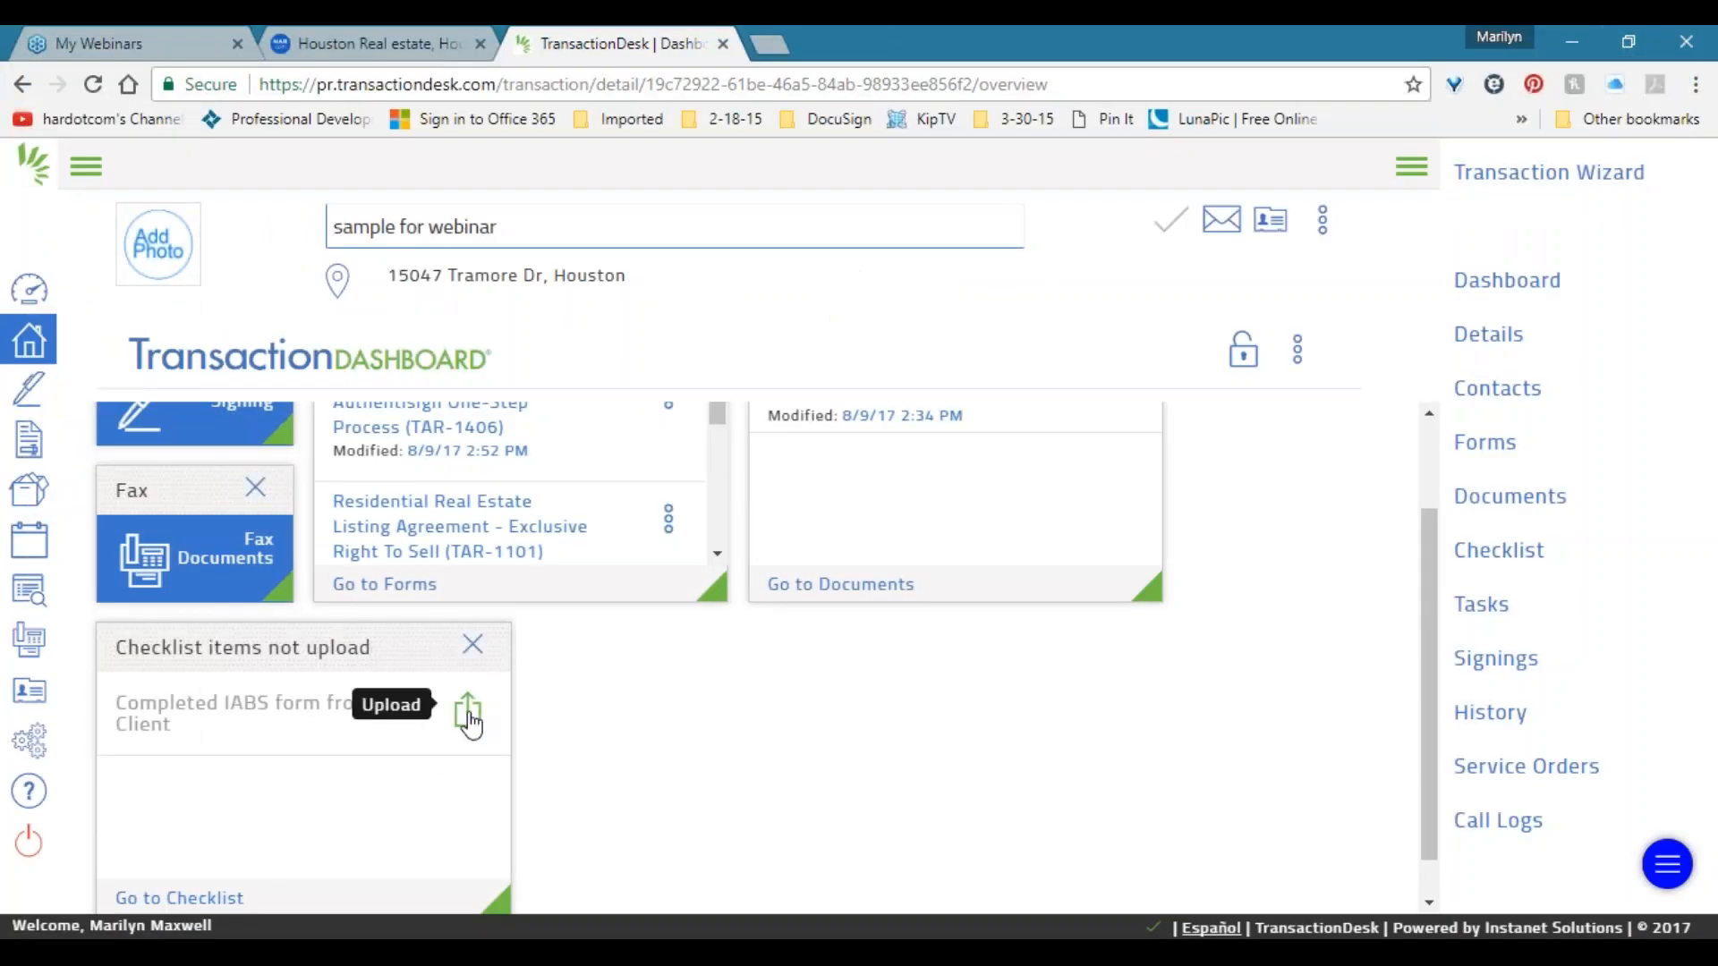
click(468, 715)
click(344, 927)
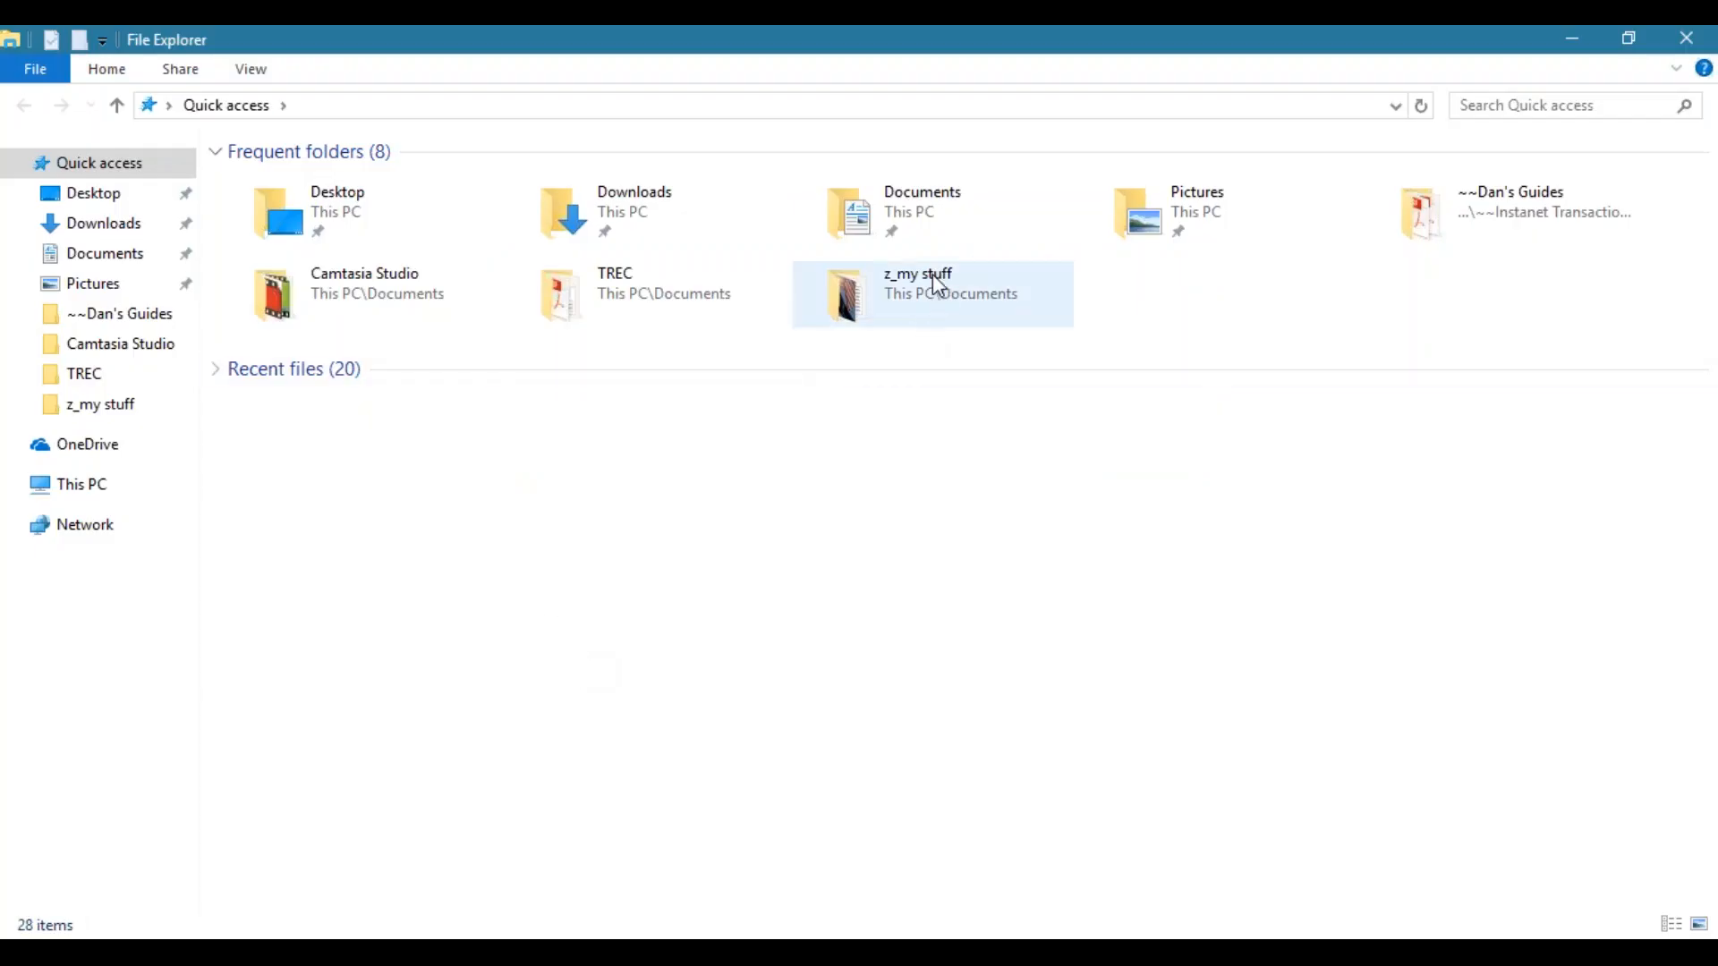
Open the broker guides folder and drag the Archive Process guide PDF into the upload dialog.
double_click(1519, 213)
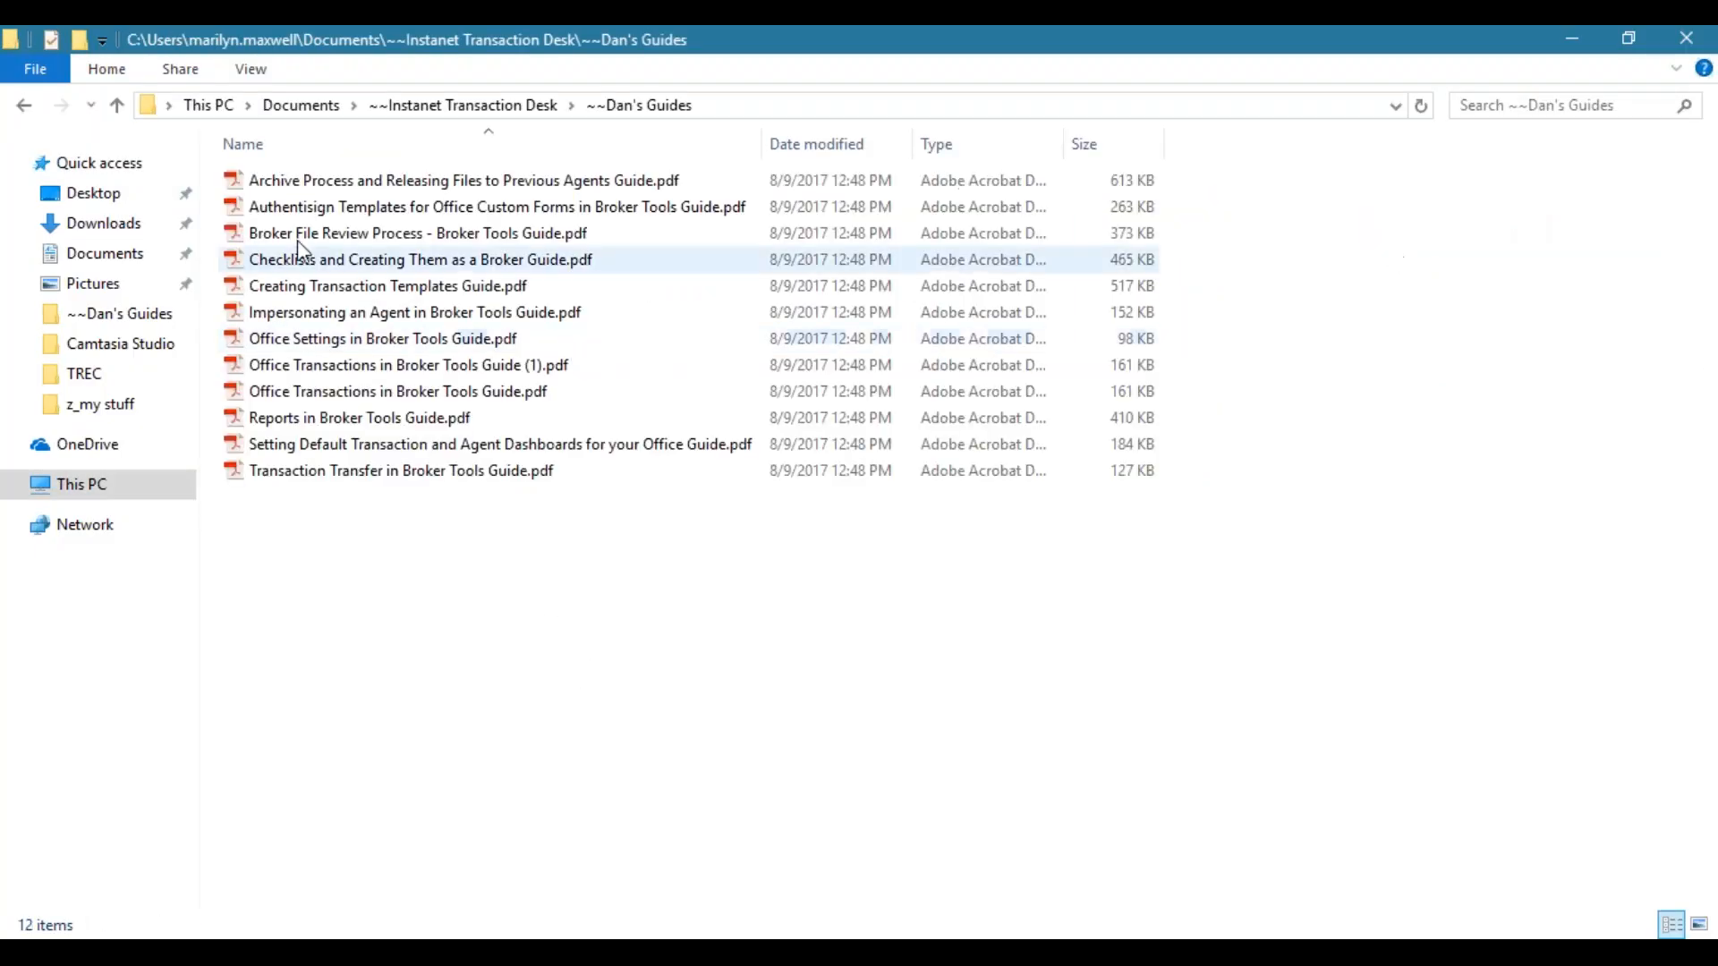
double_click(731, 45)
drag(991, 193, 624, 483)
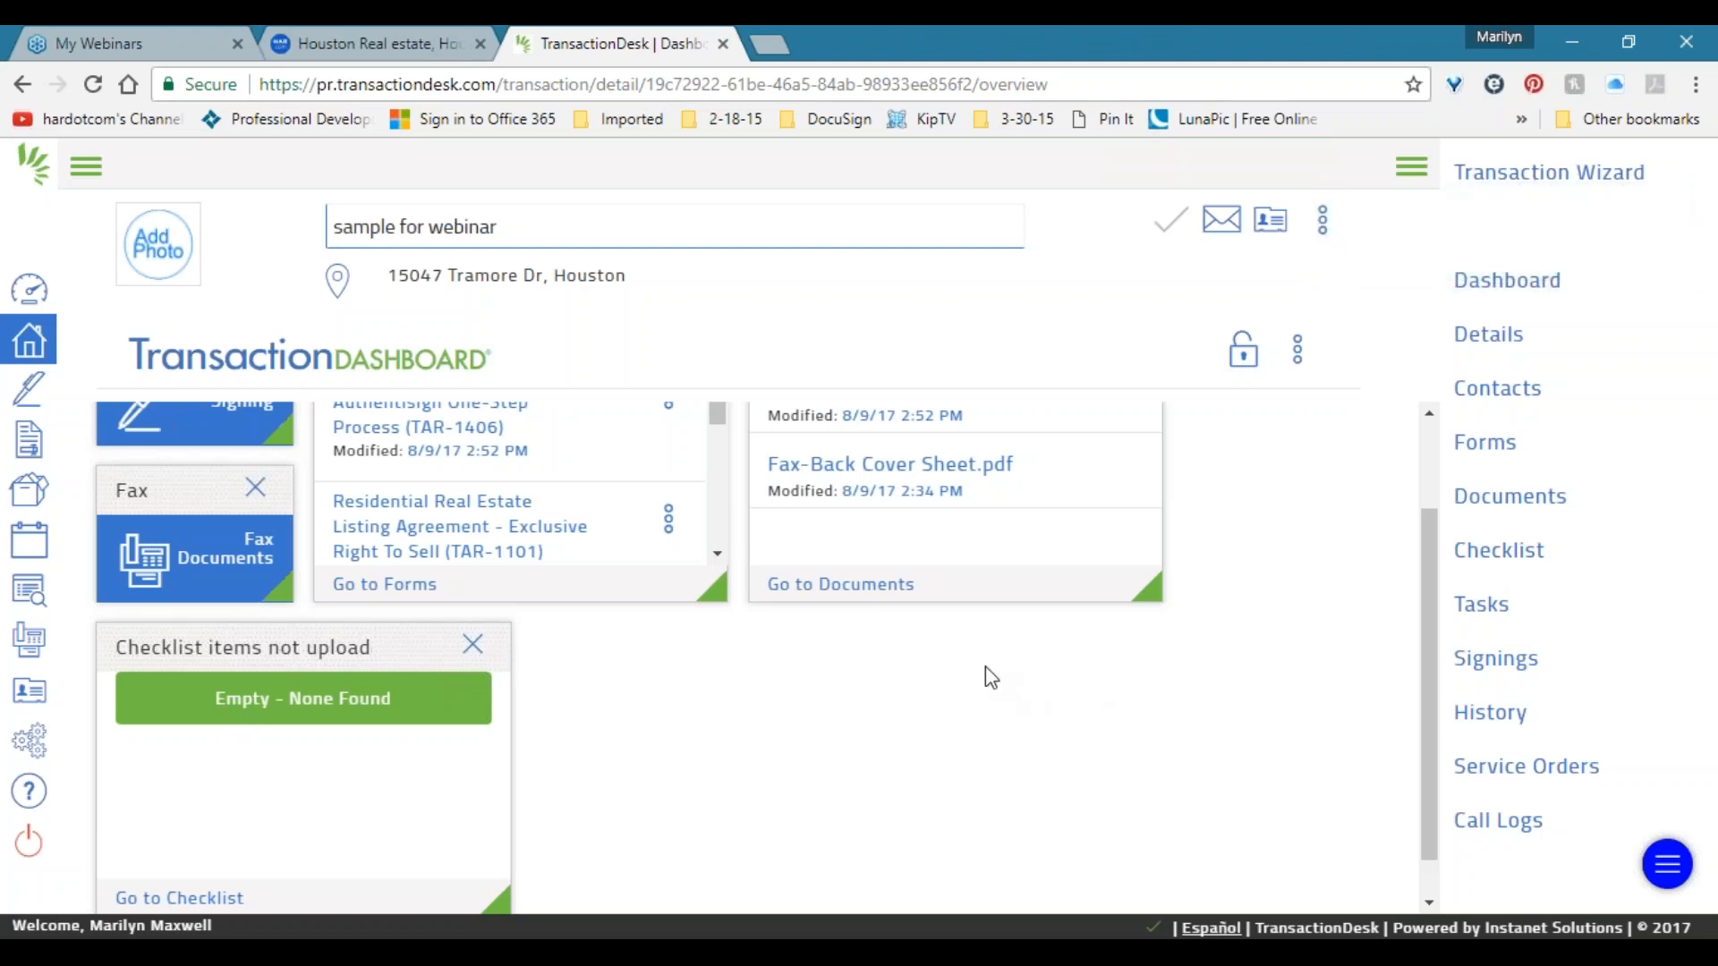
Review the transaction dashboard, then return to the transactions list showing 'sample for webinar' at 0%.
scroll(985, 671, down, 1)
scroll(985, 677, up, 2)
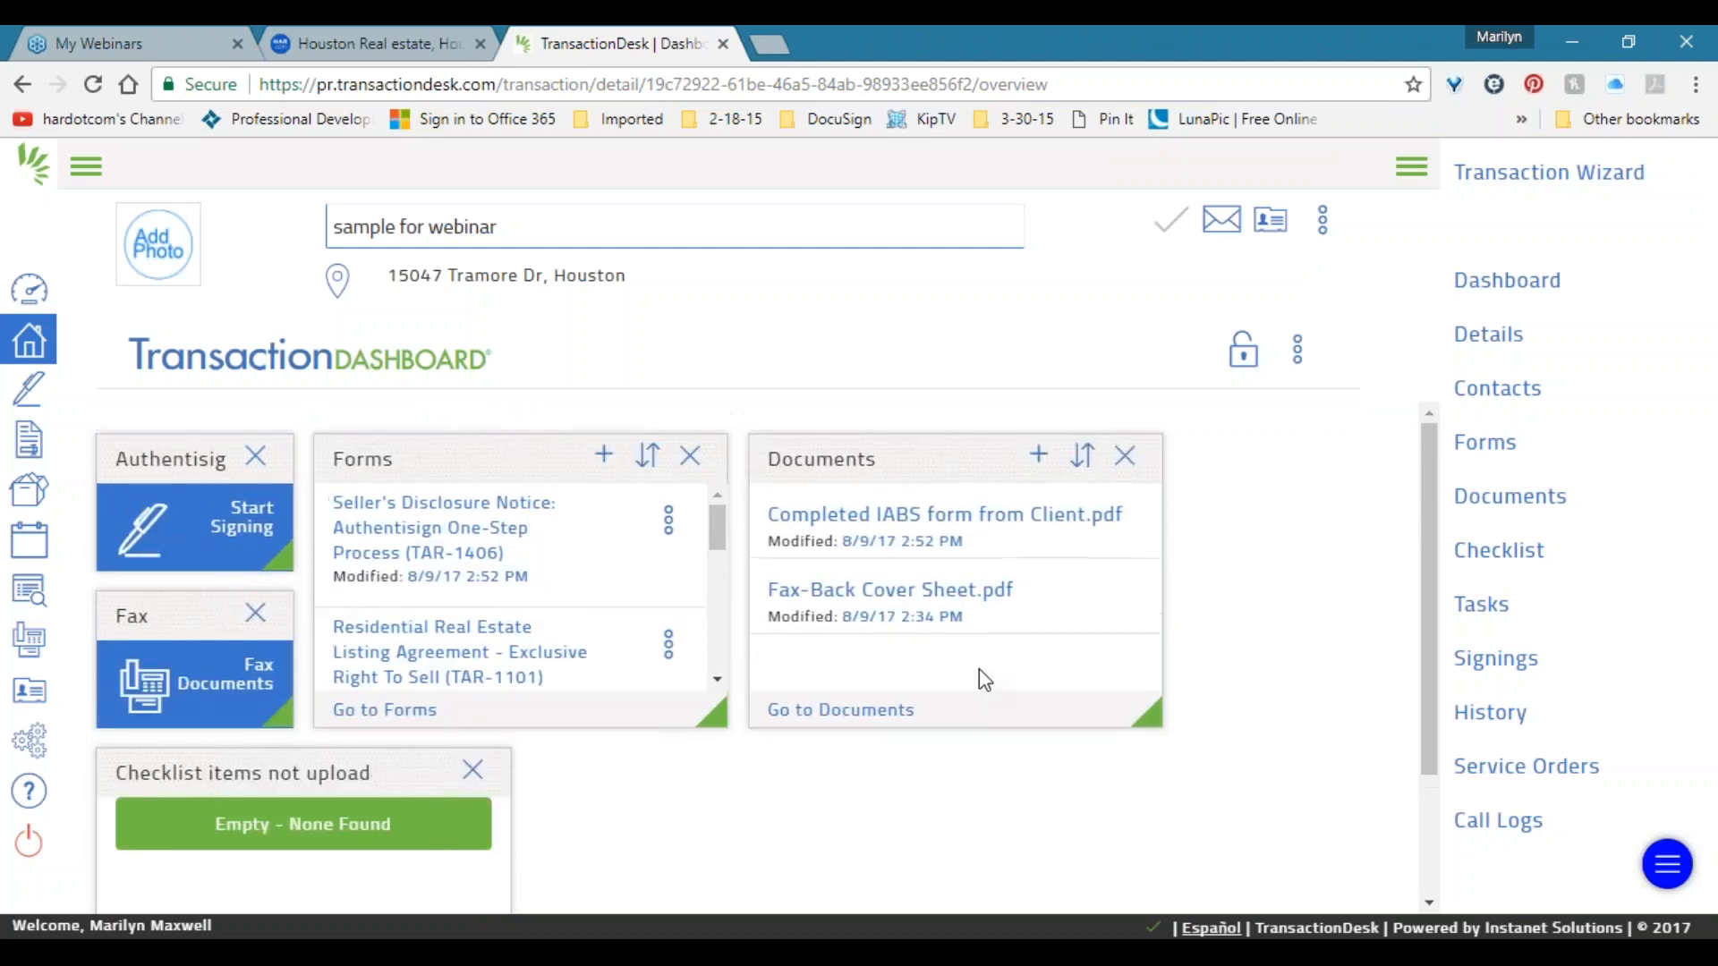
scroll(984, 680, down, 2)
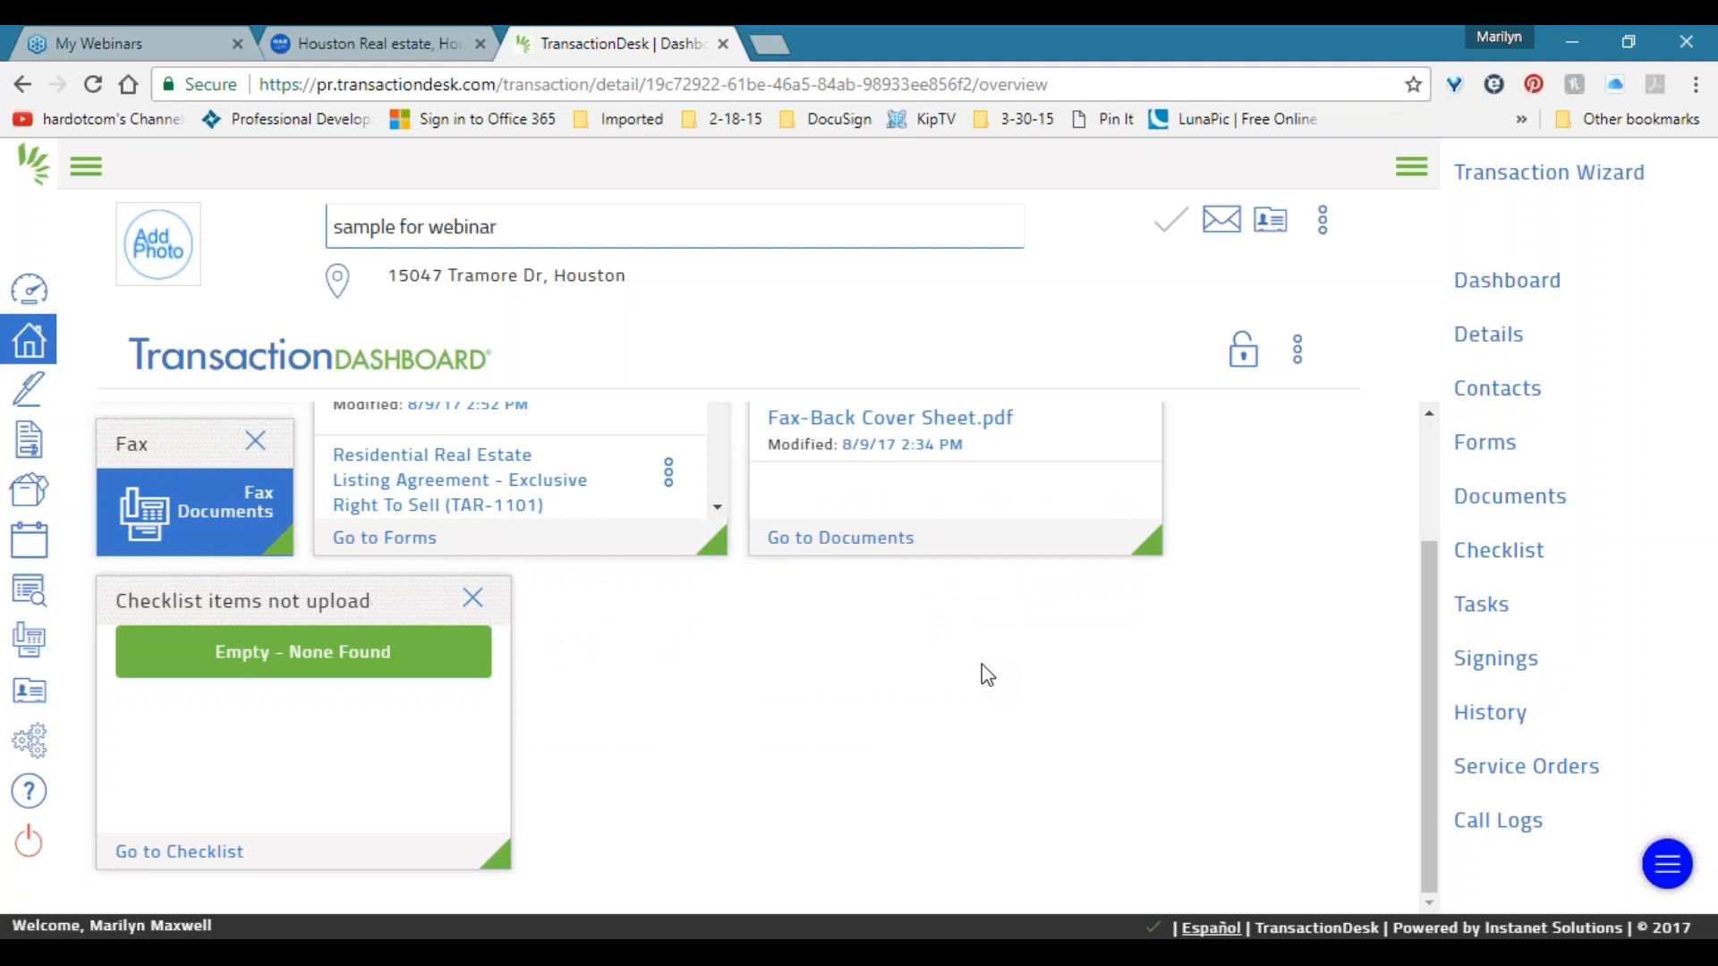
scroll(993, 666, up, 2)
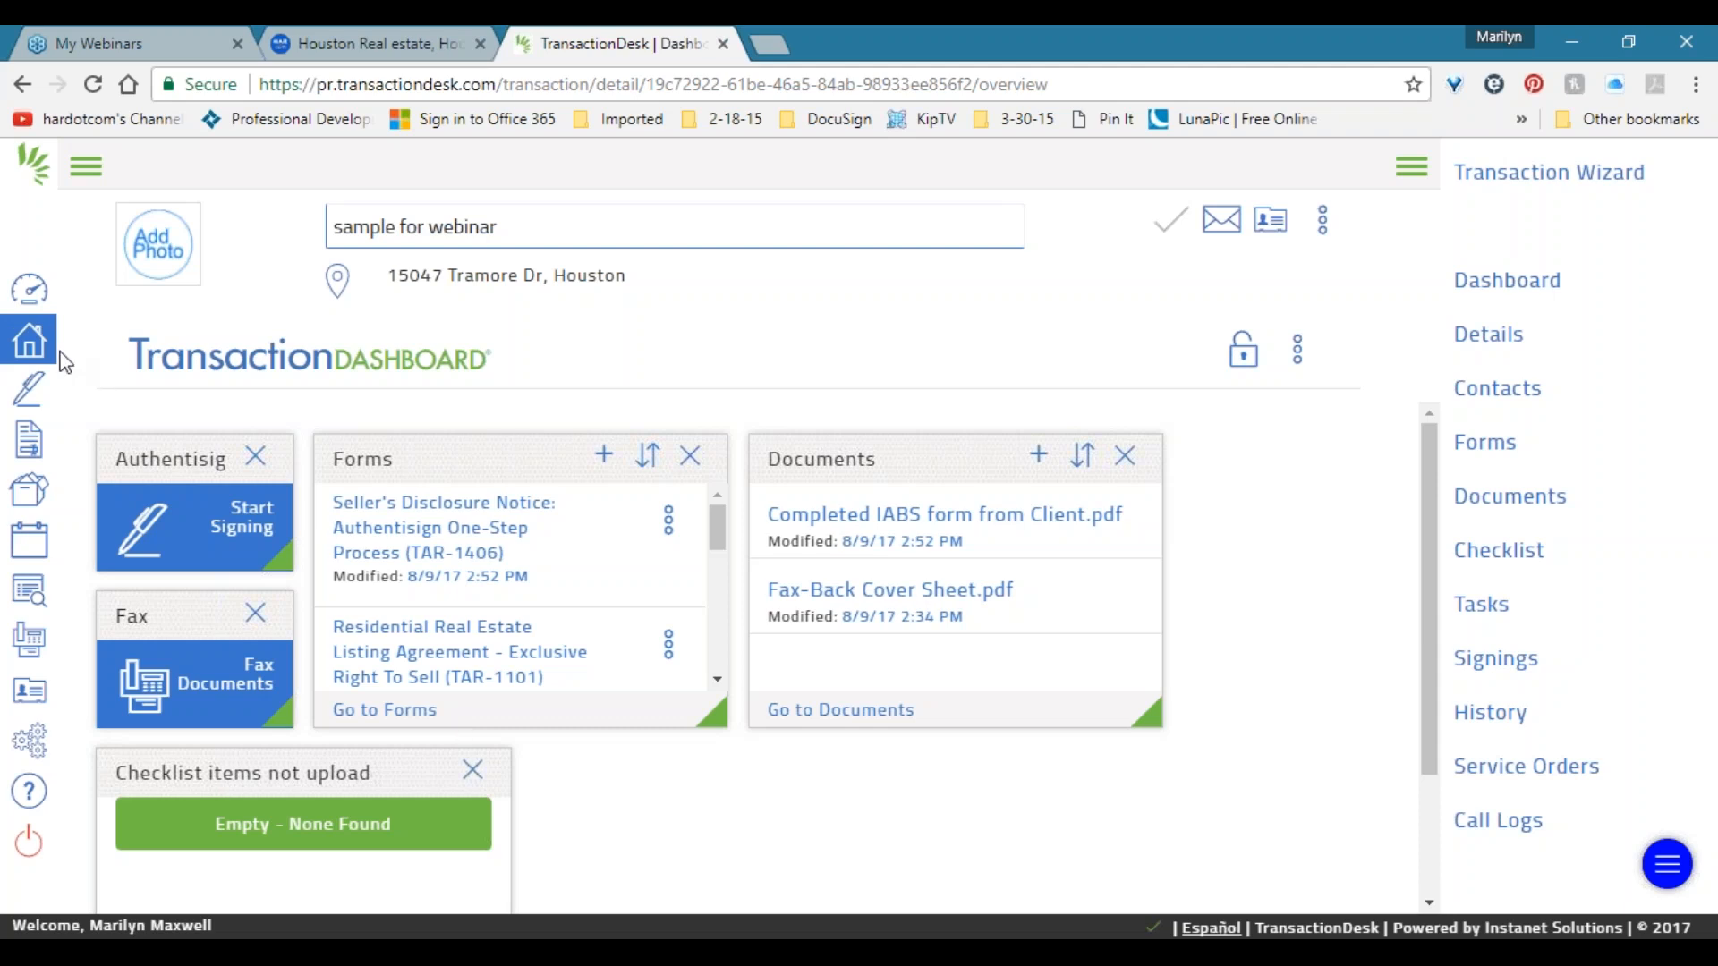
click(30, 345)
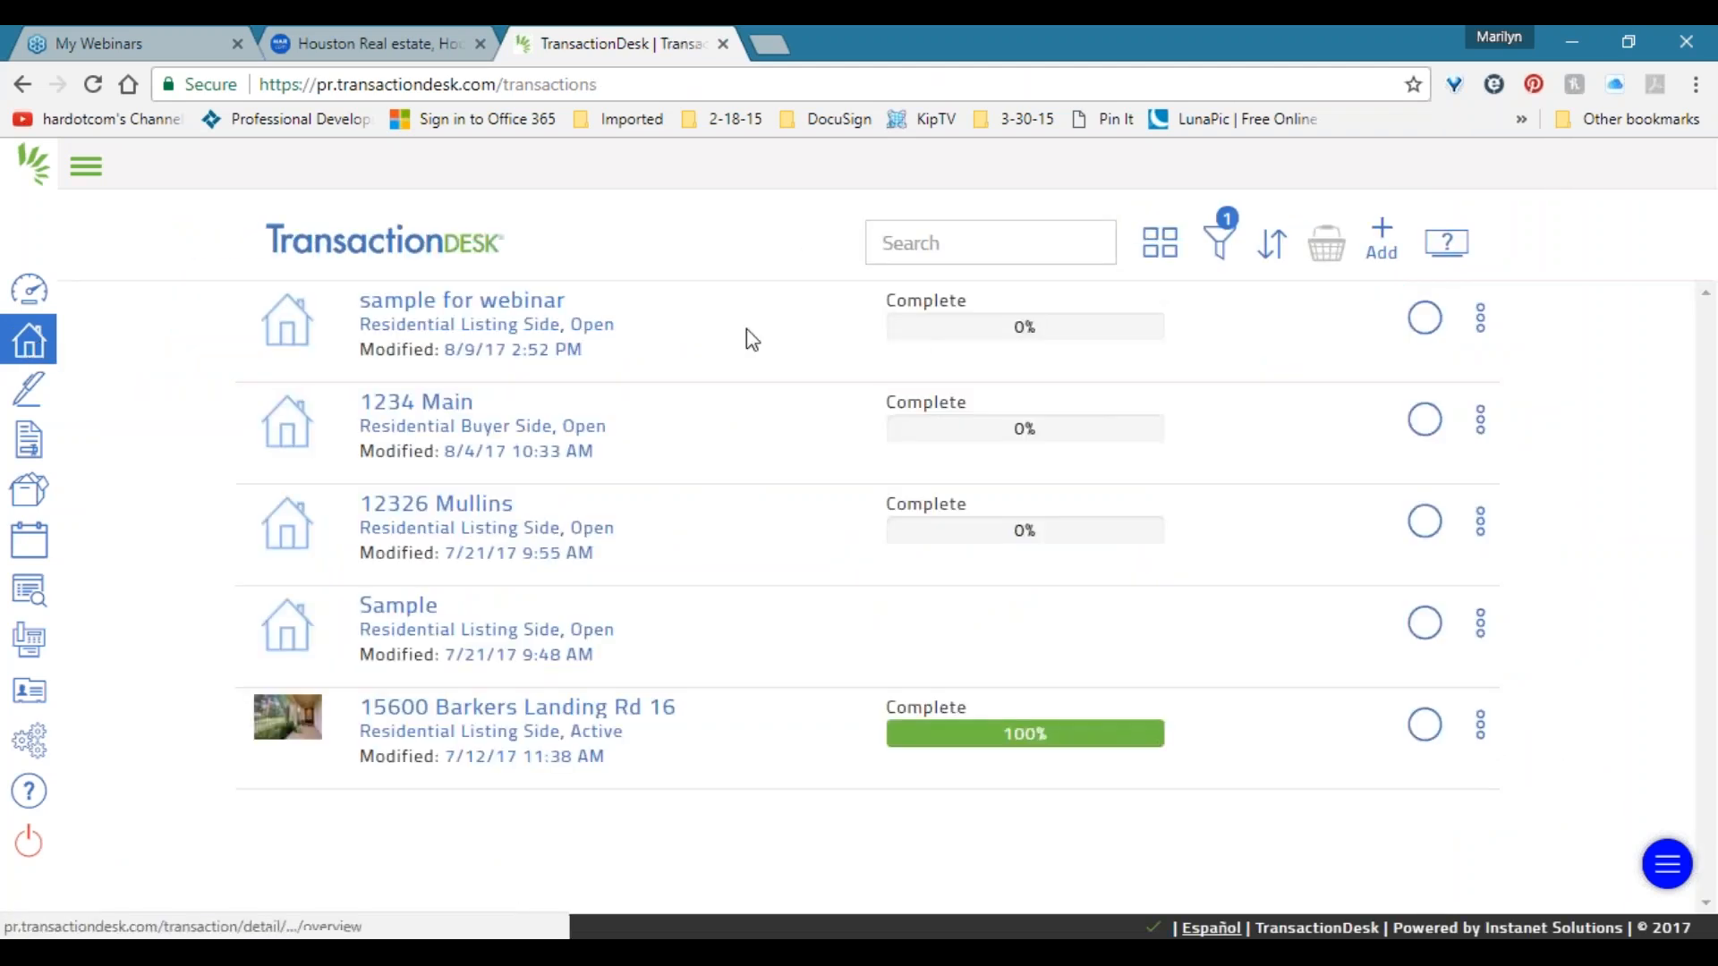
drag(894, 300, 1036, 327)
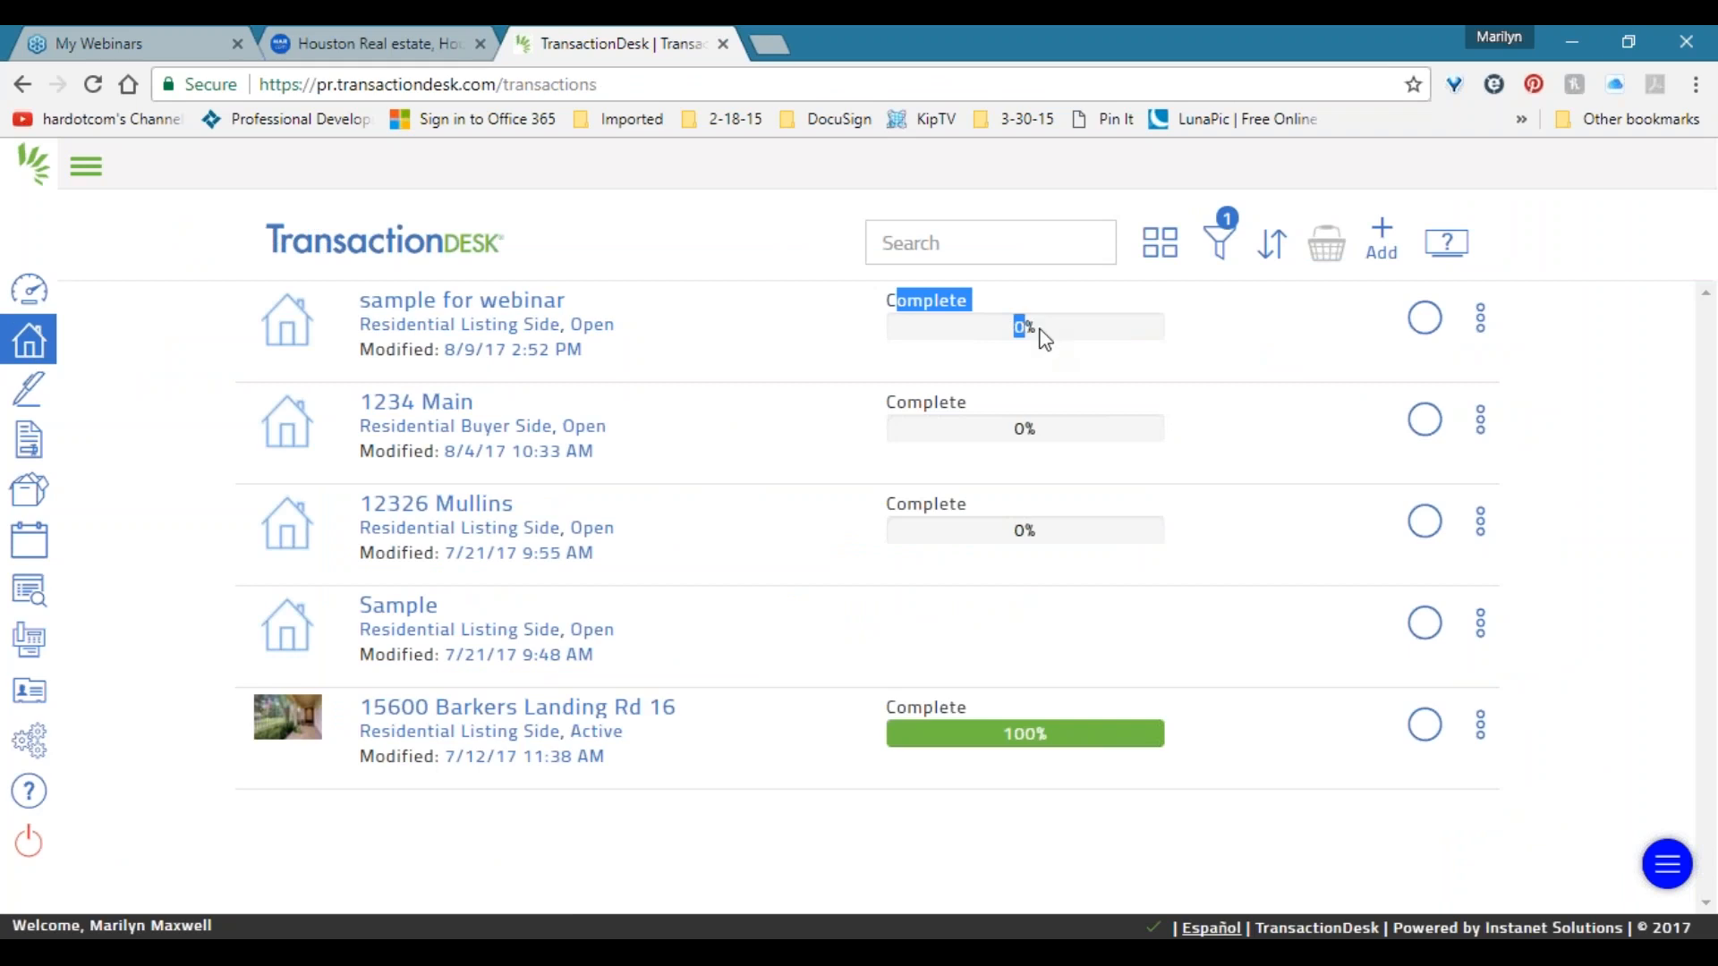
click(989, 330)
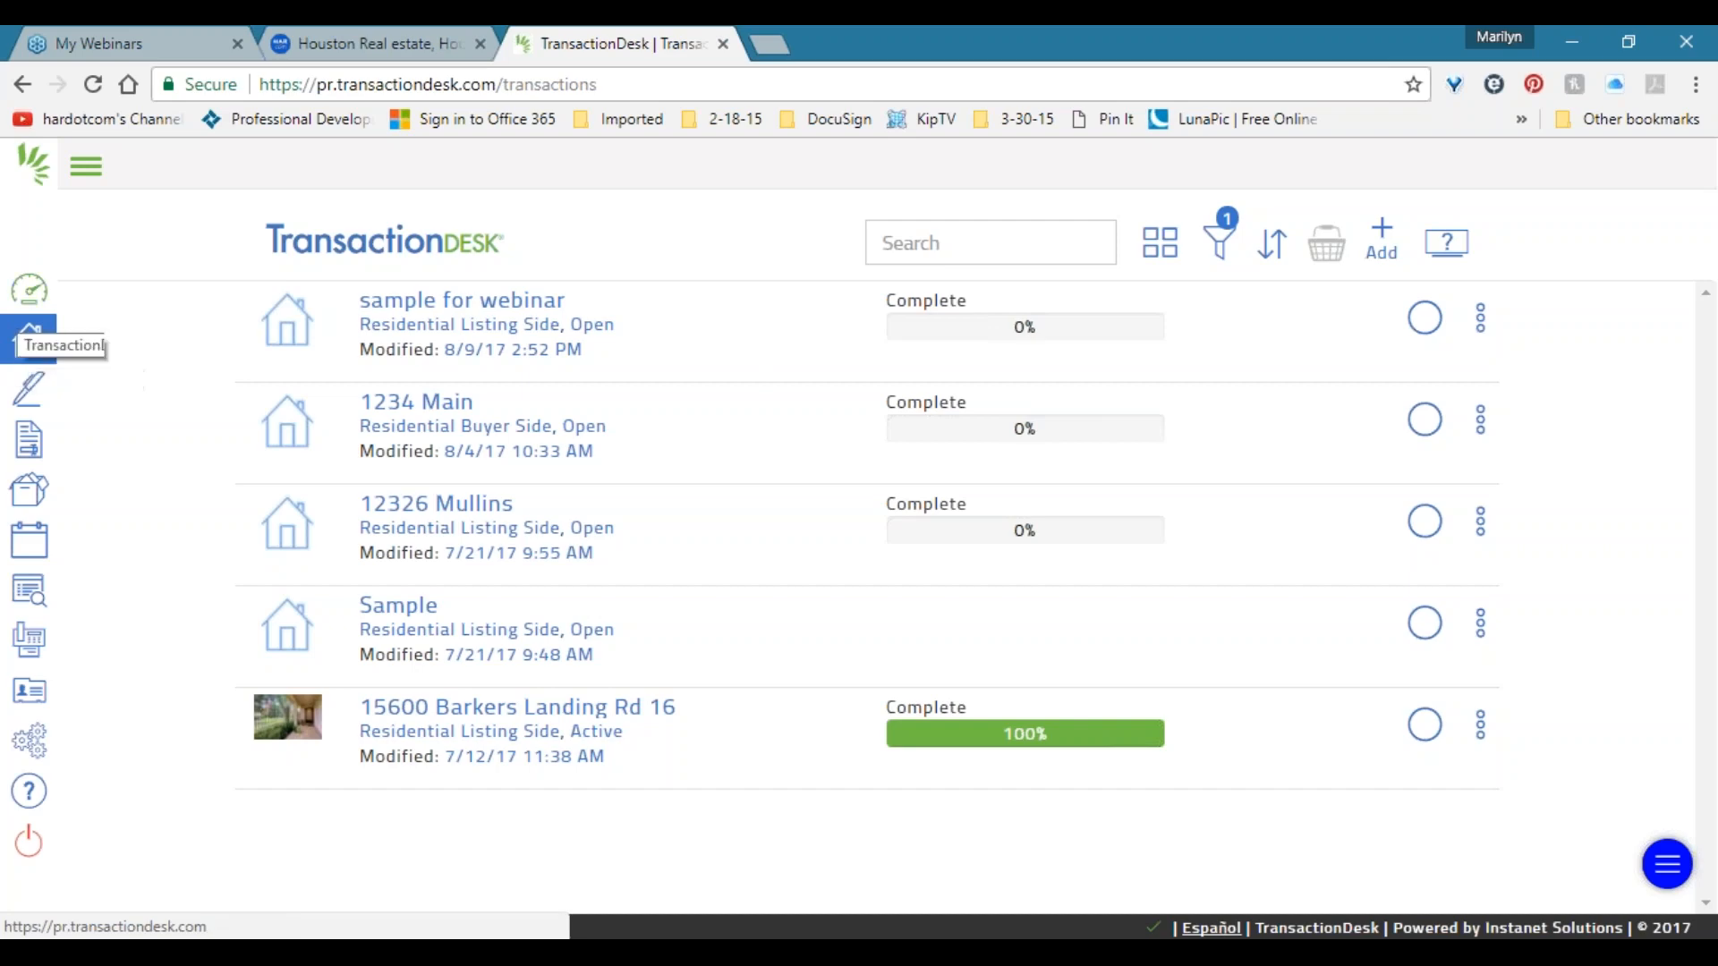
Open the Broker Dashboard, then go to Broker Tools.
click(29, 289)
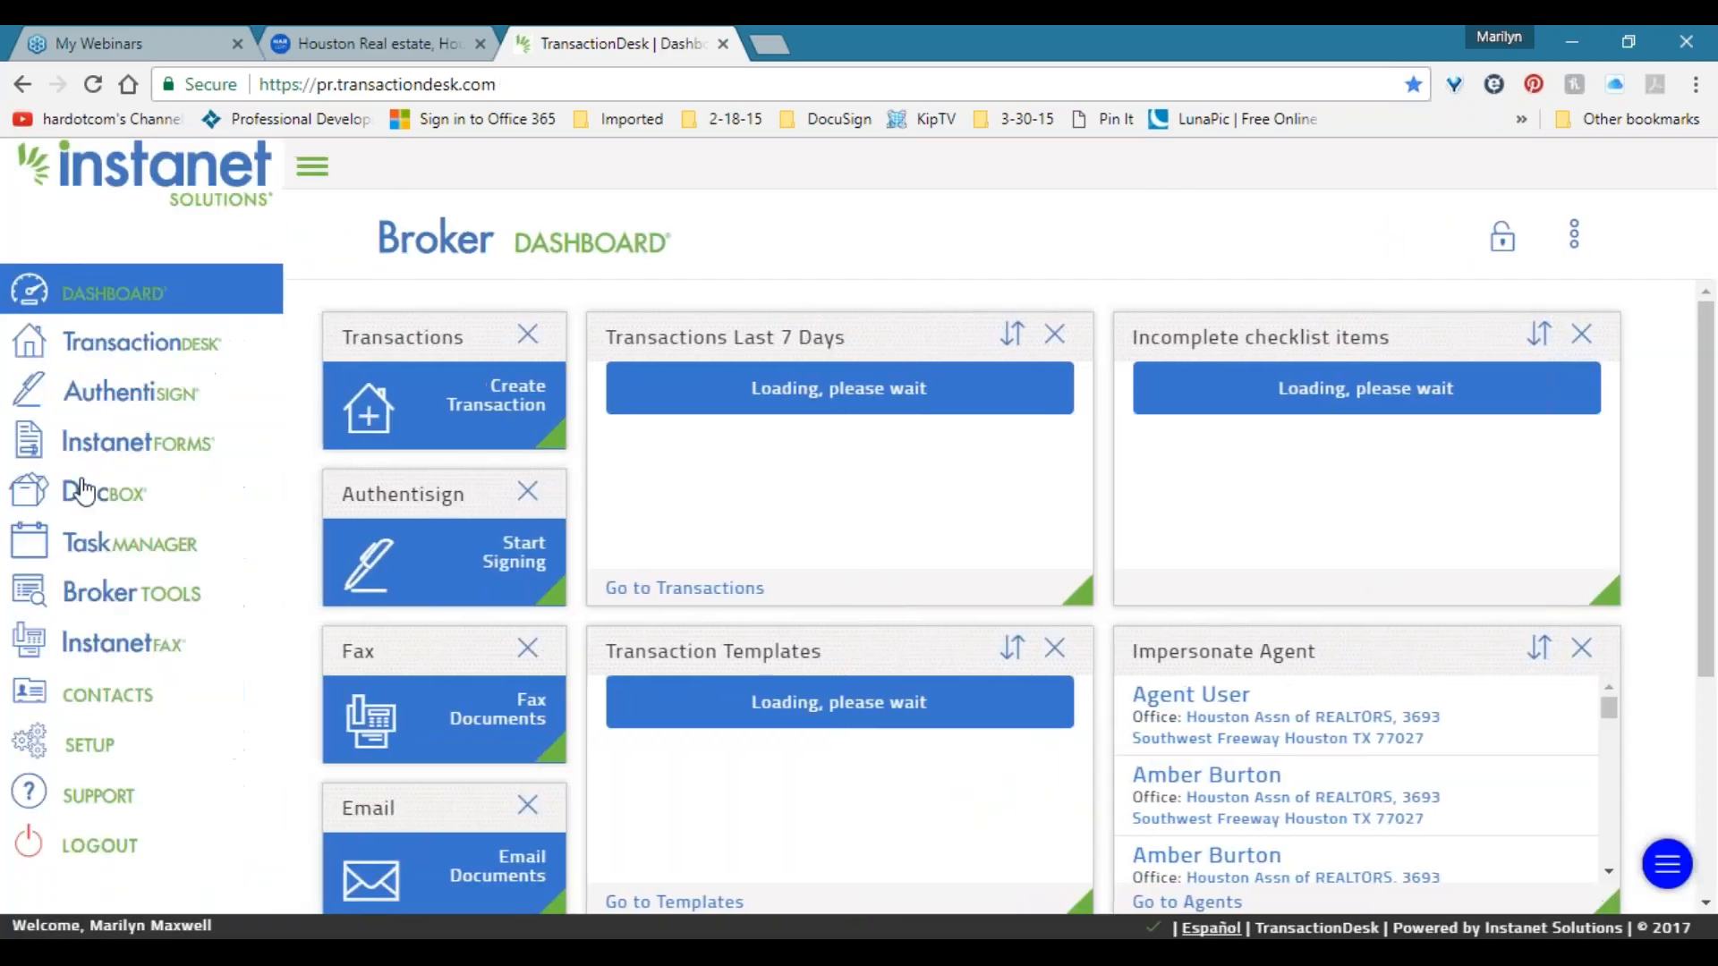
click(143, 598)
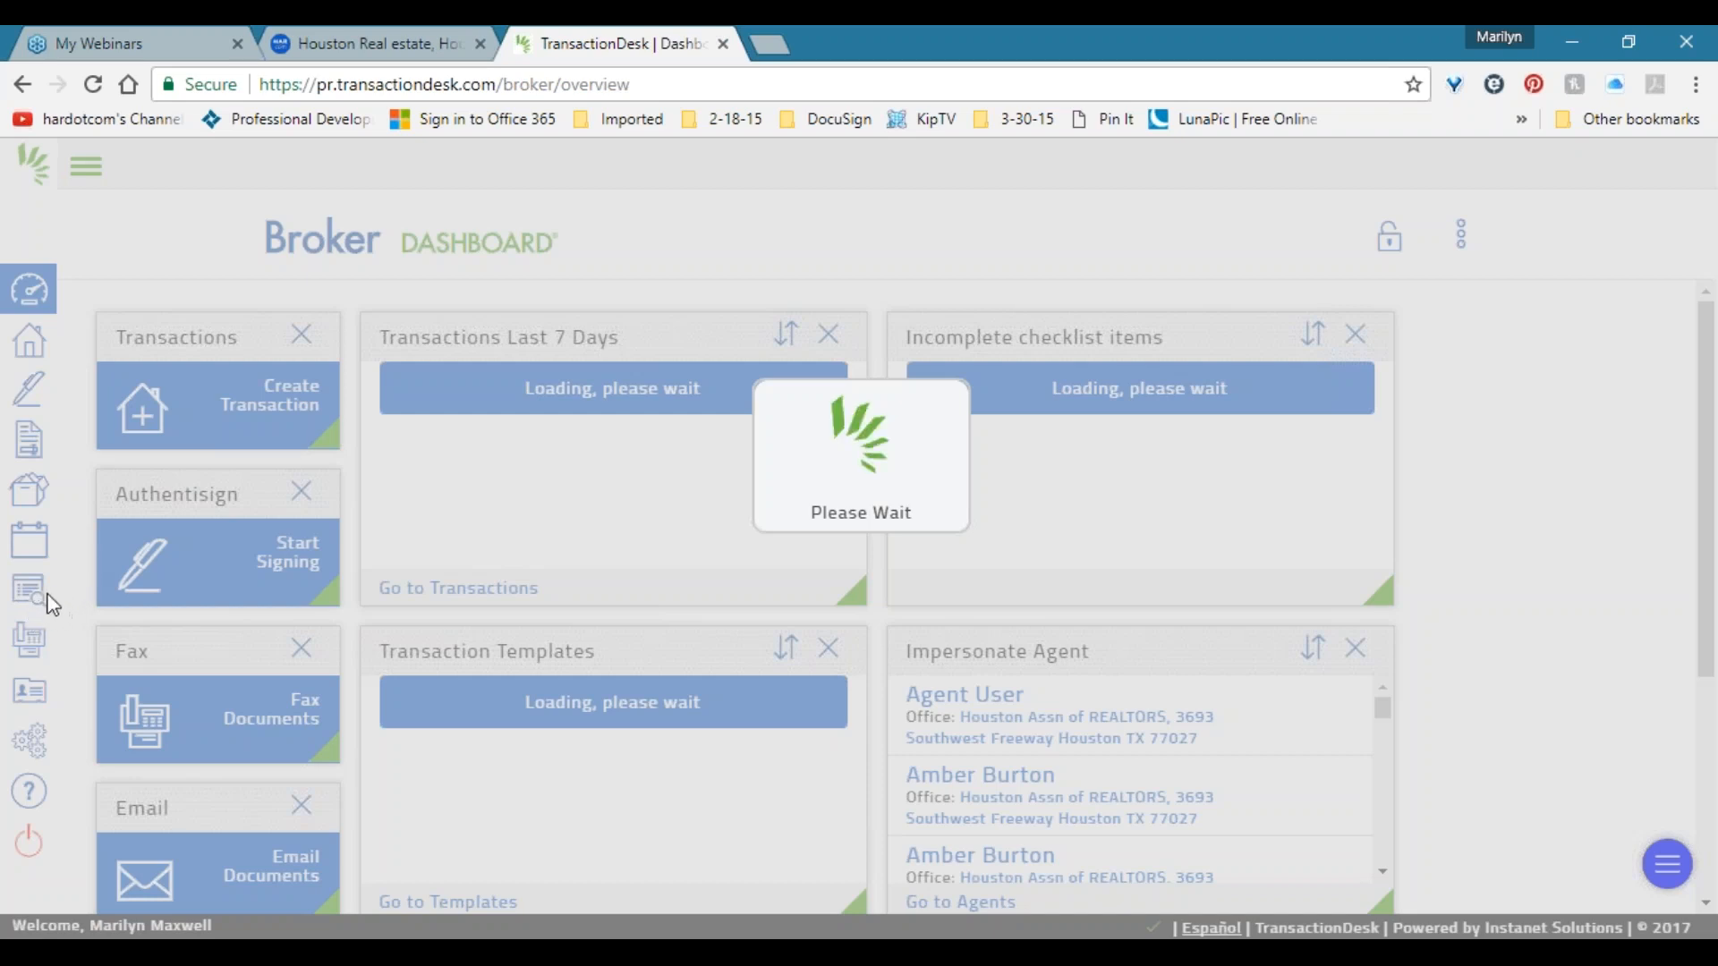
Reload the stalled Broker Tools page and expand the sidebar labels.
click(93, 84)
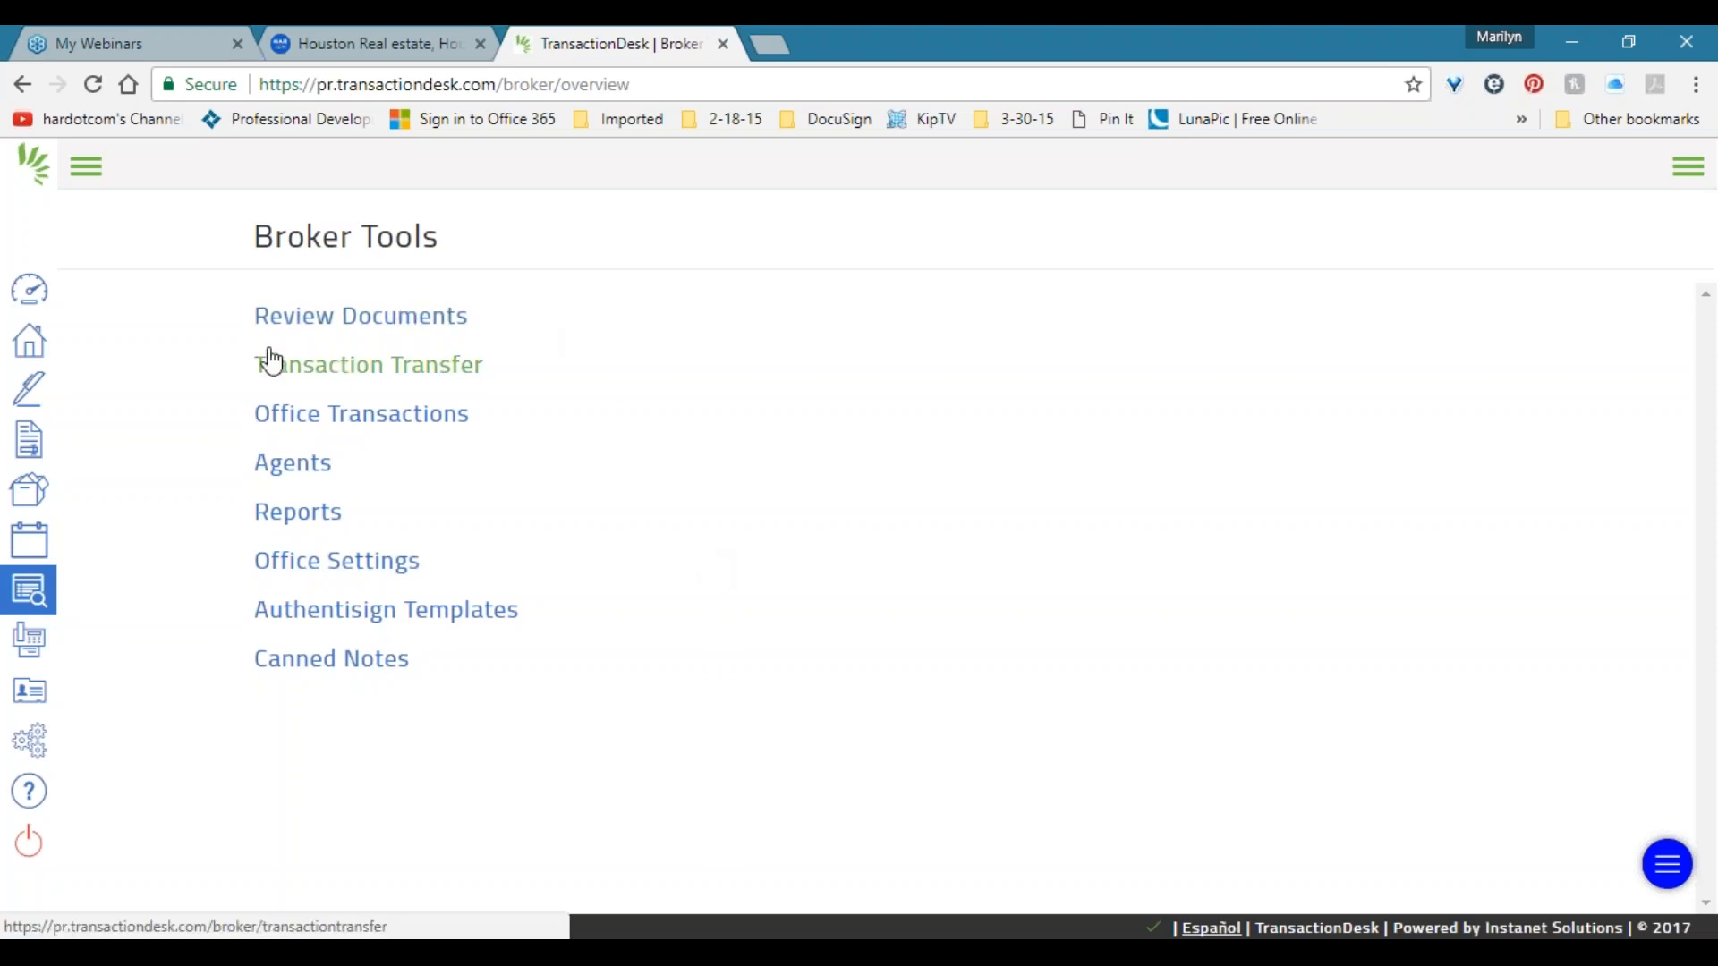
click(86, 168)
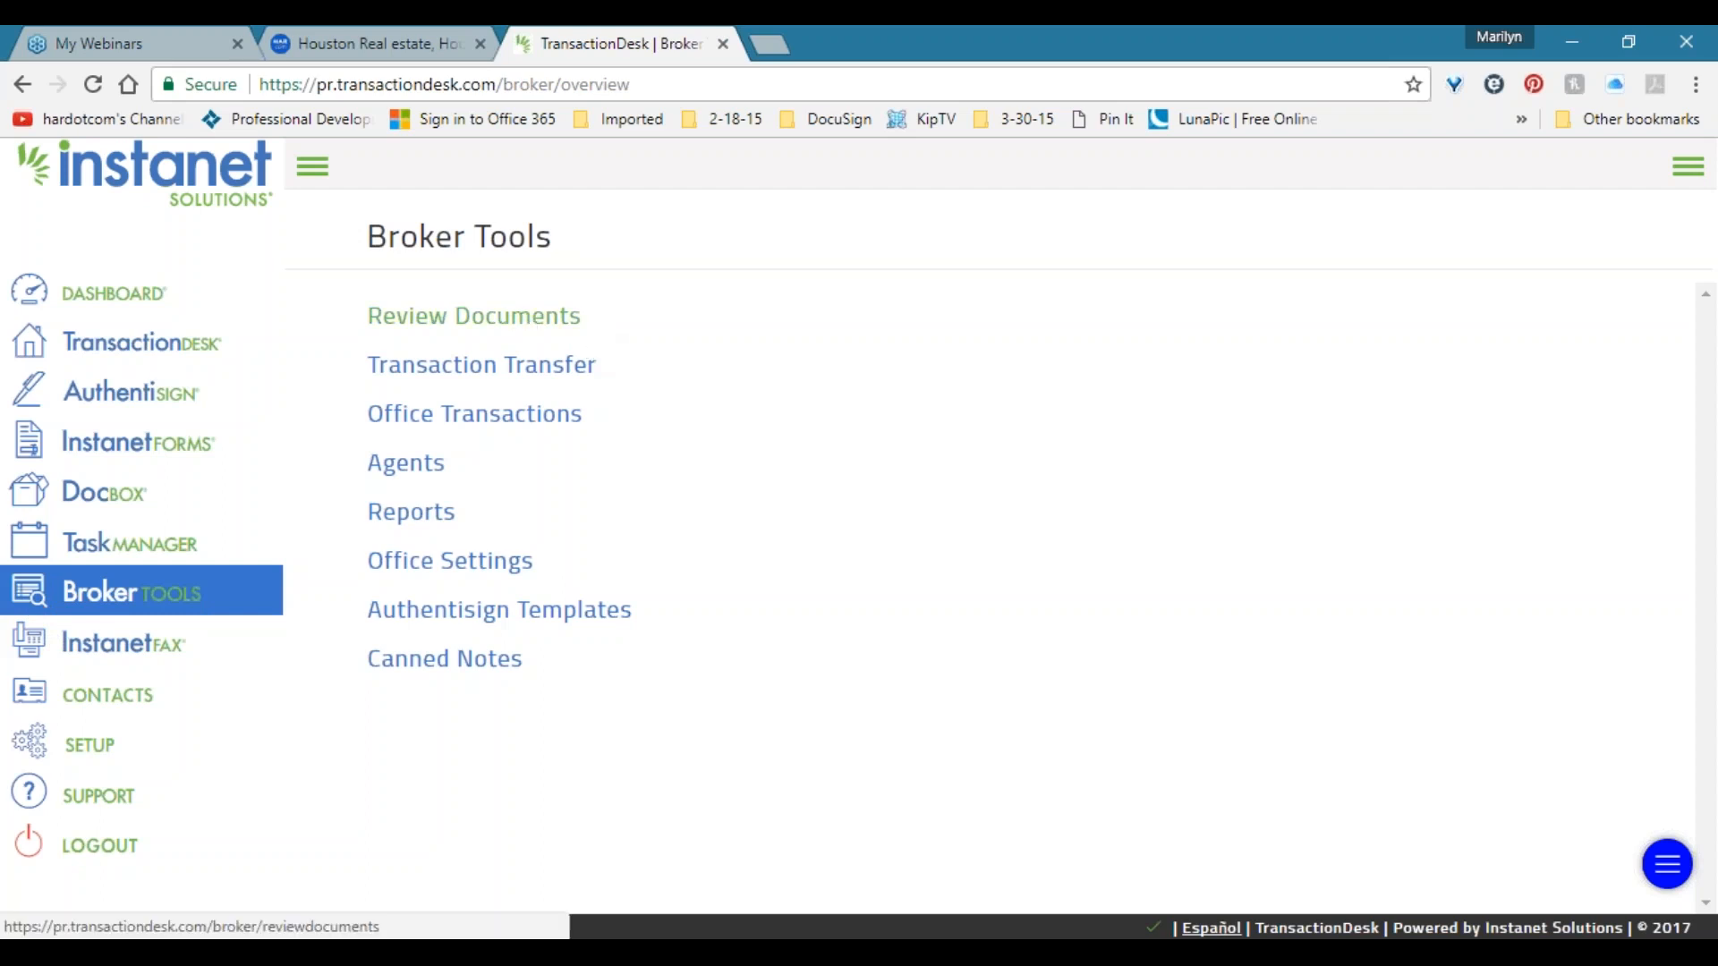
click(525, 318)
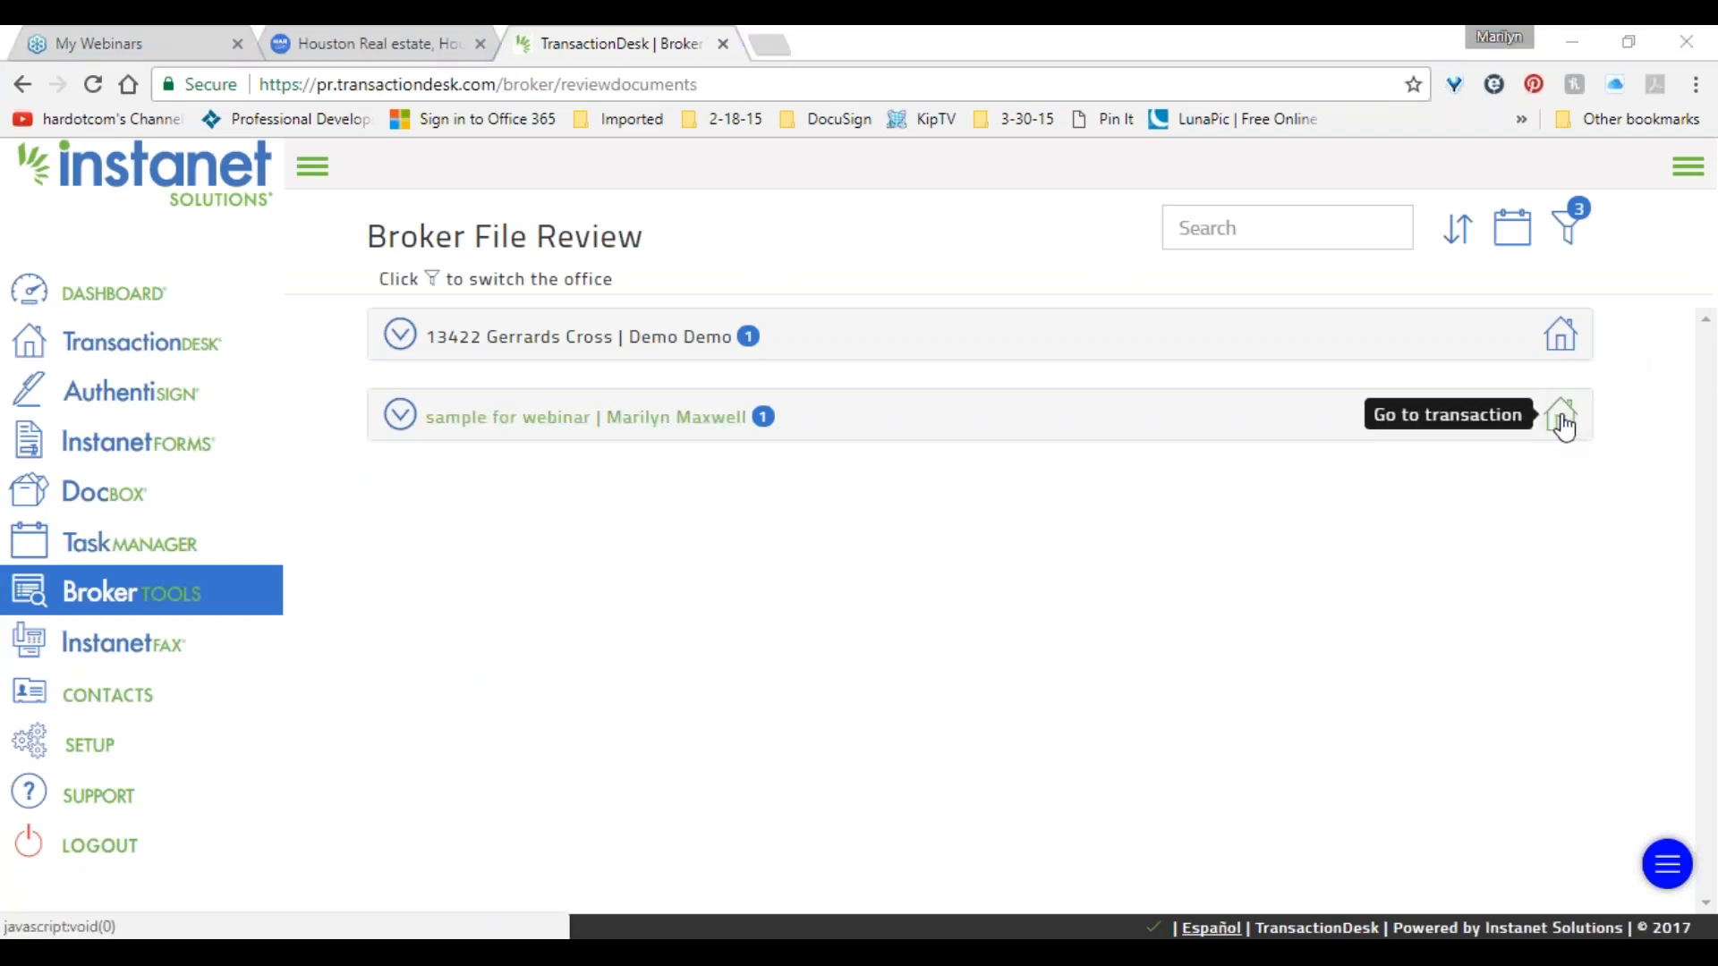
click(399, 418)
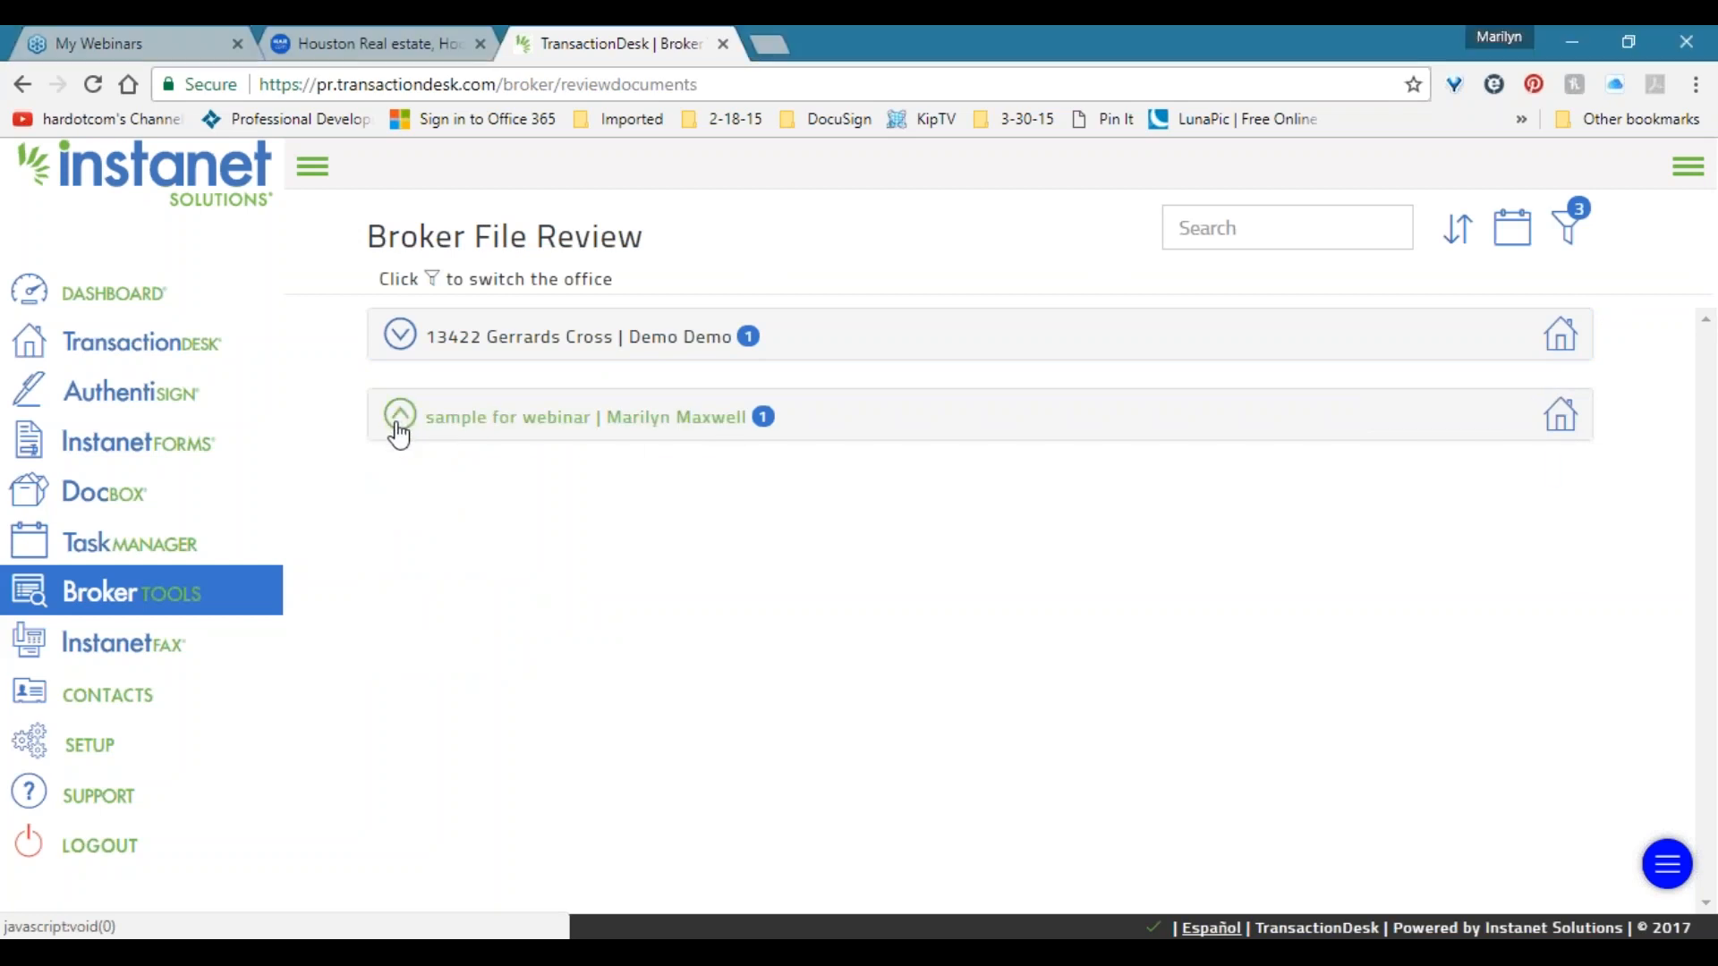
click(399, 427)
click(399, 427)
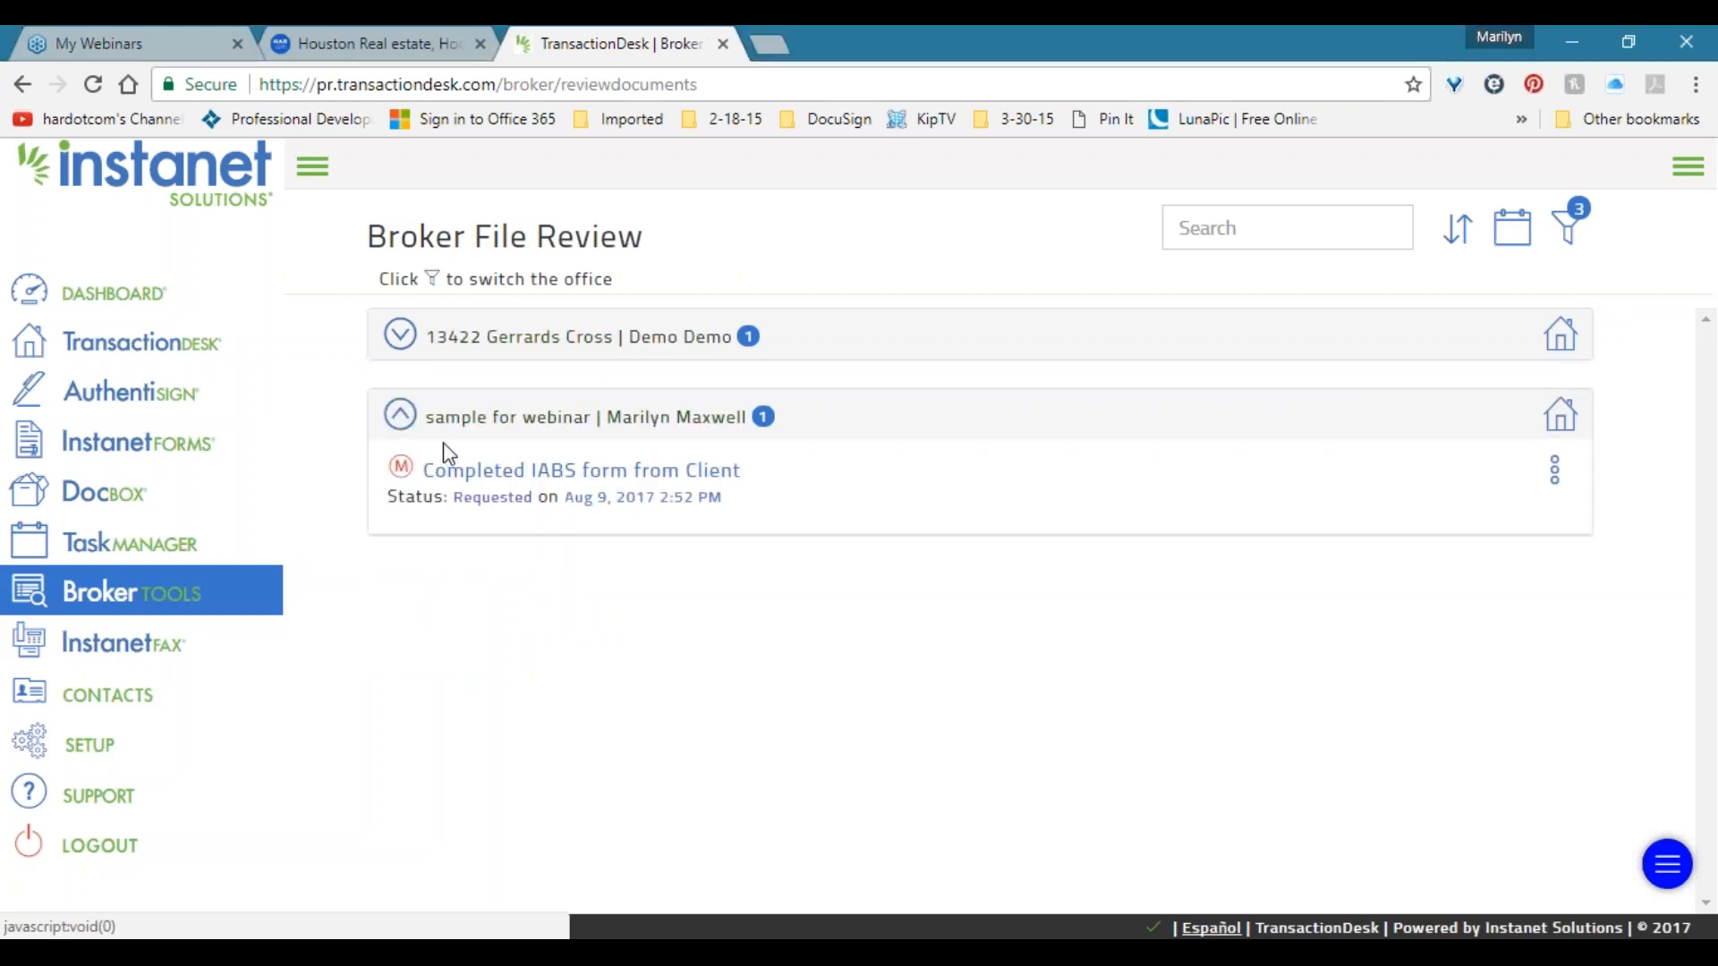
click(1554, 469)
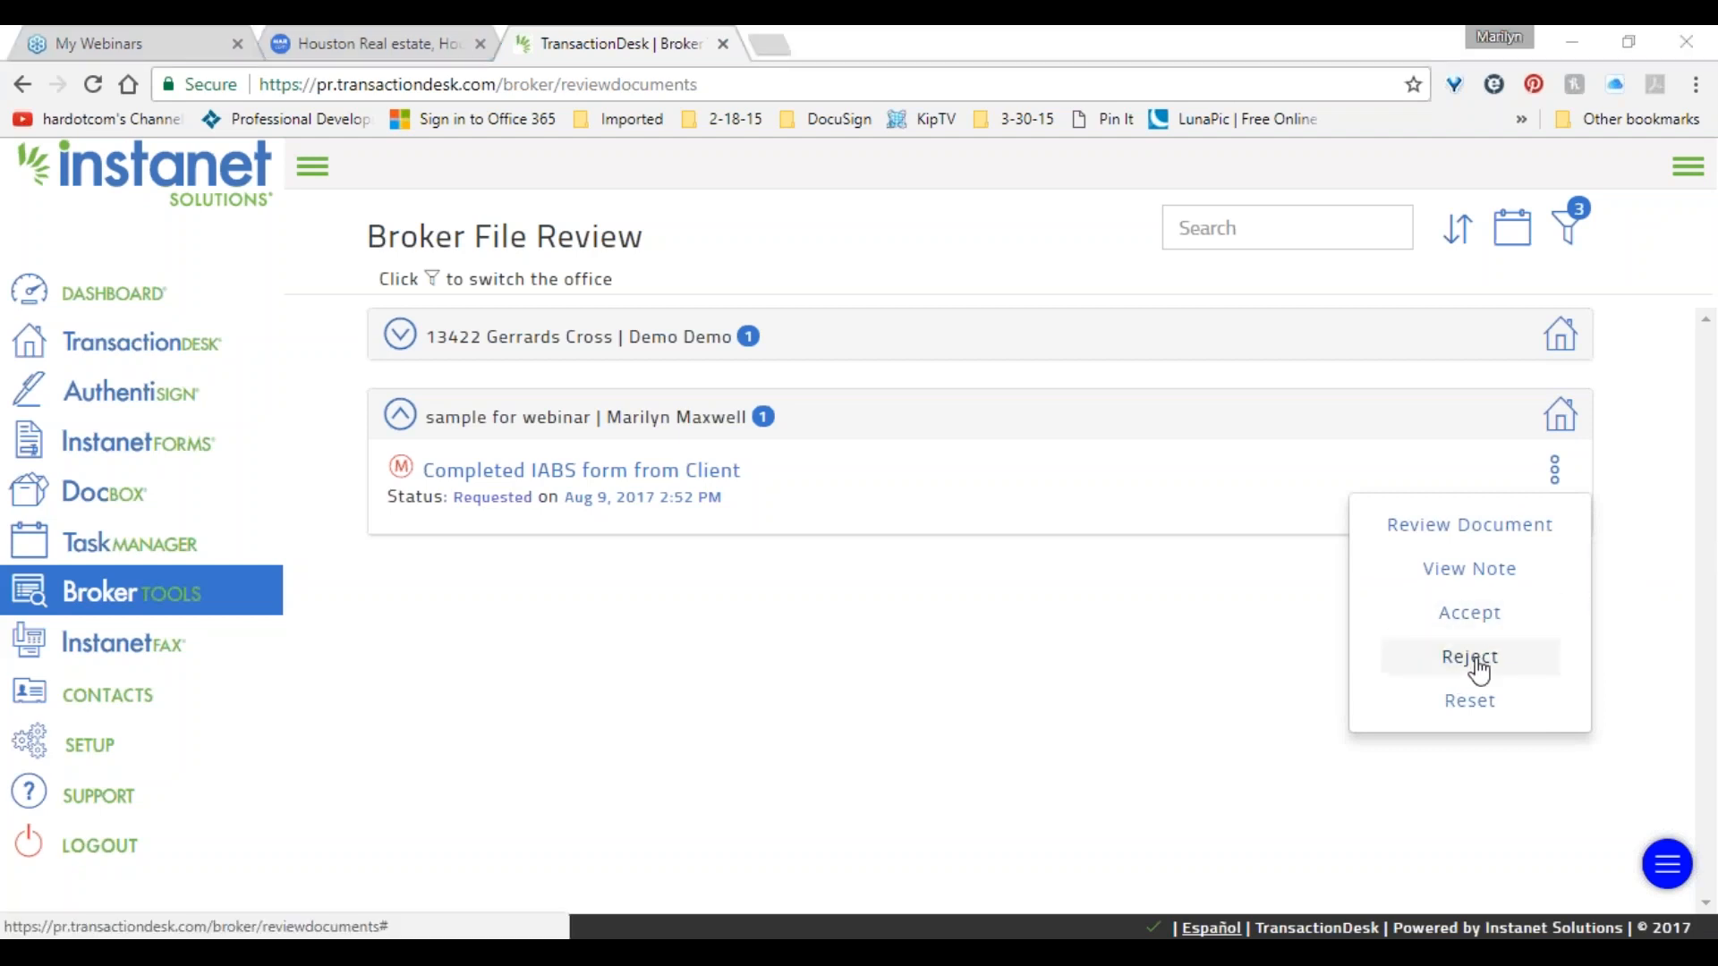
click(1561, 474)
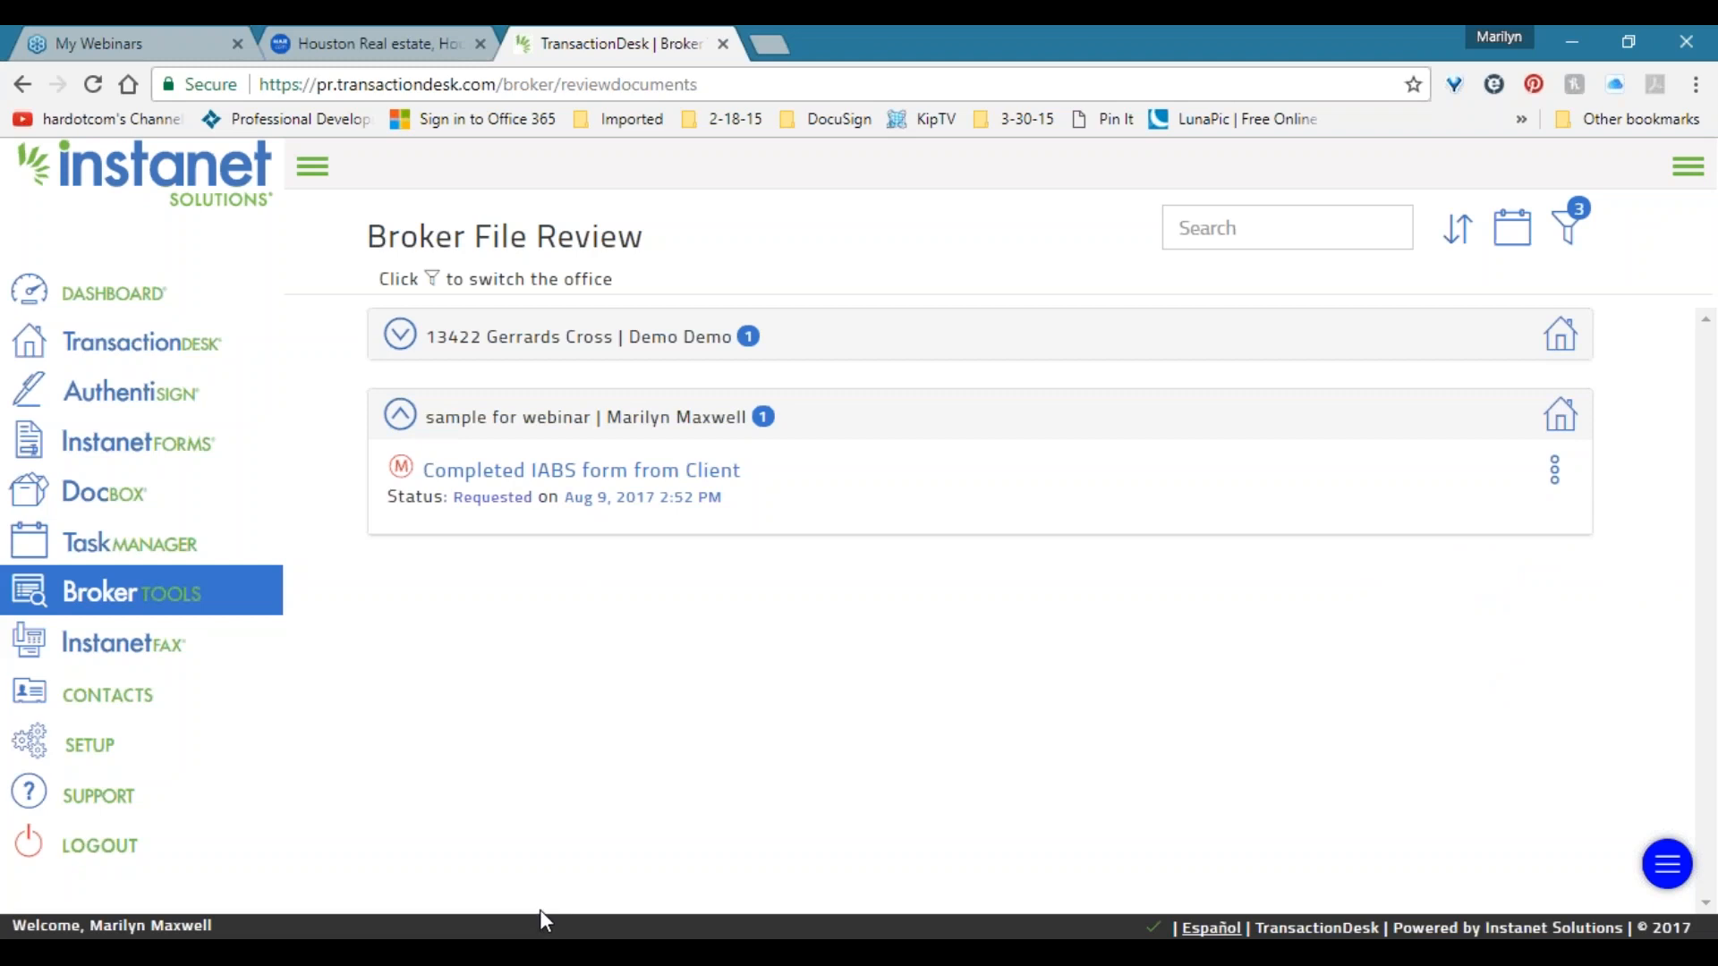
click(398, 414)
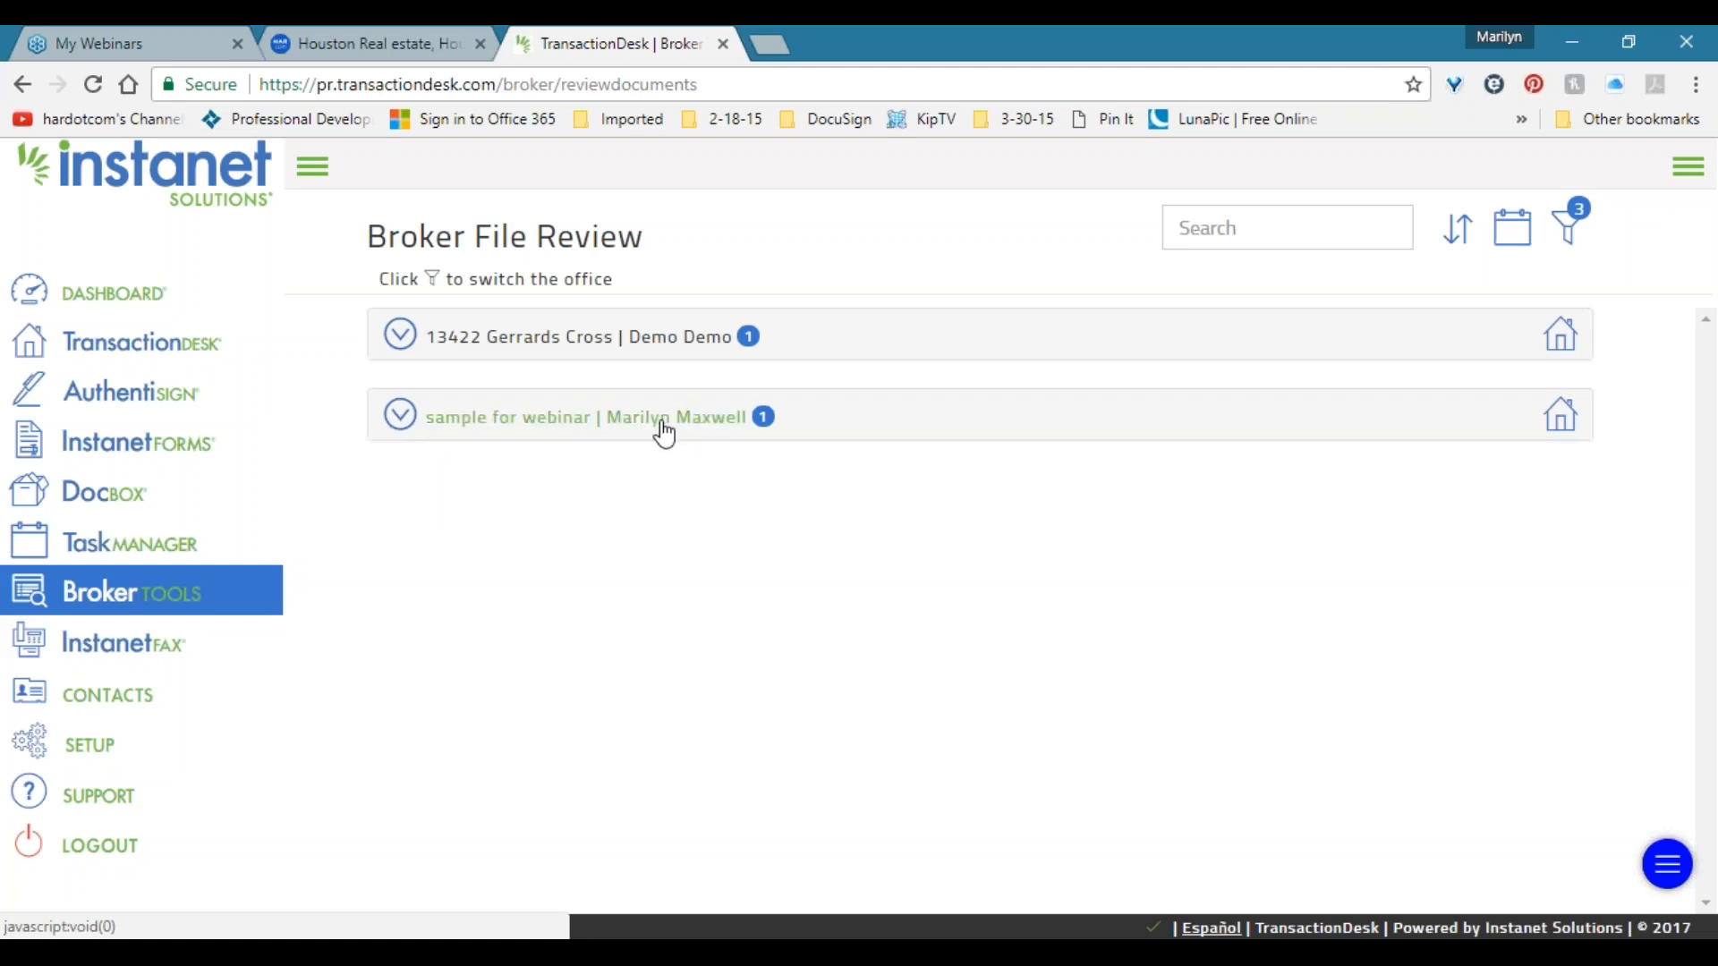
click(190, 606)
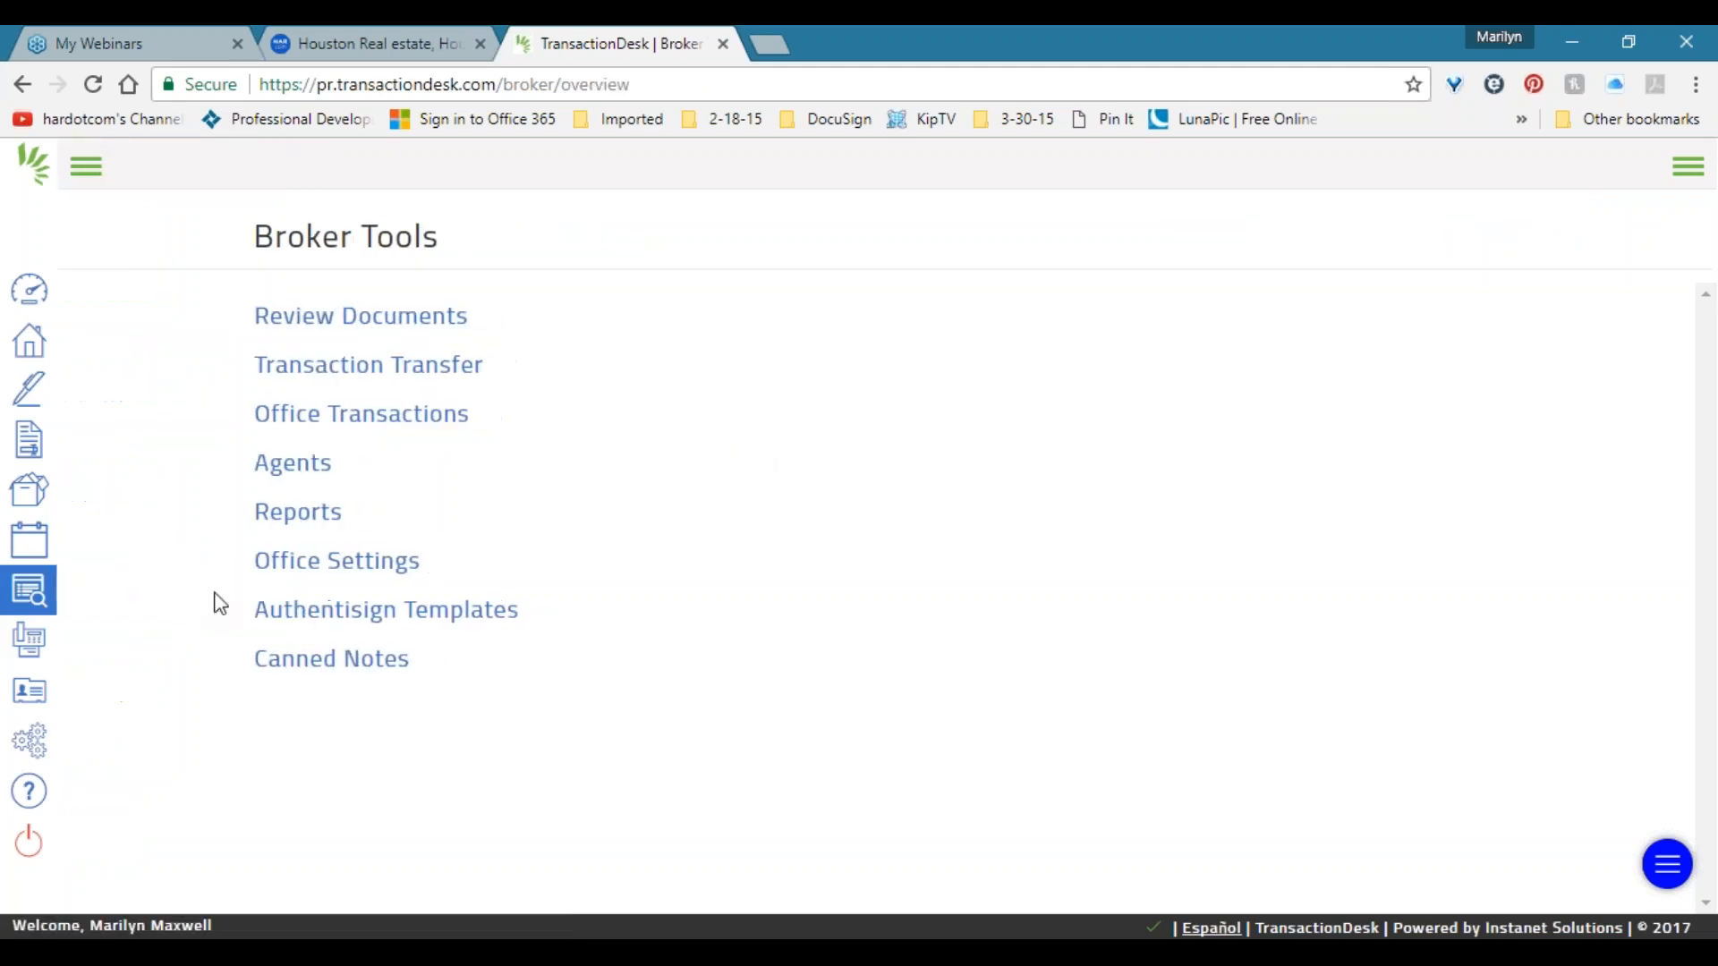
click(103, 166)
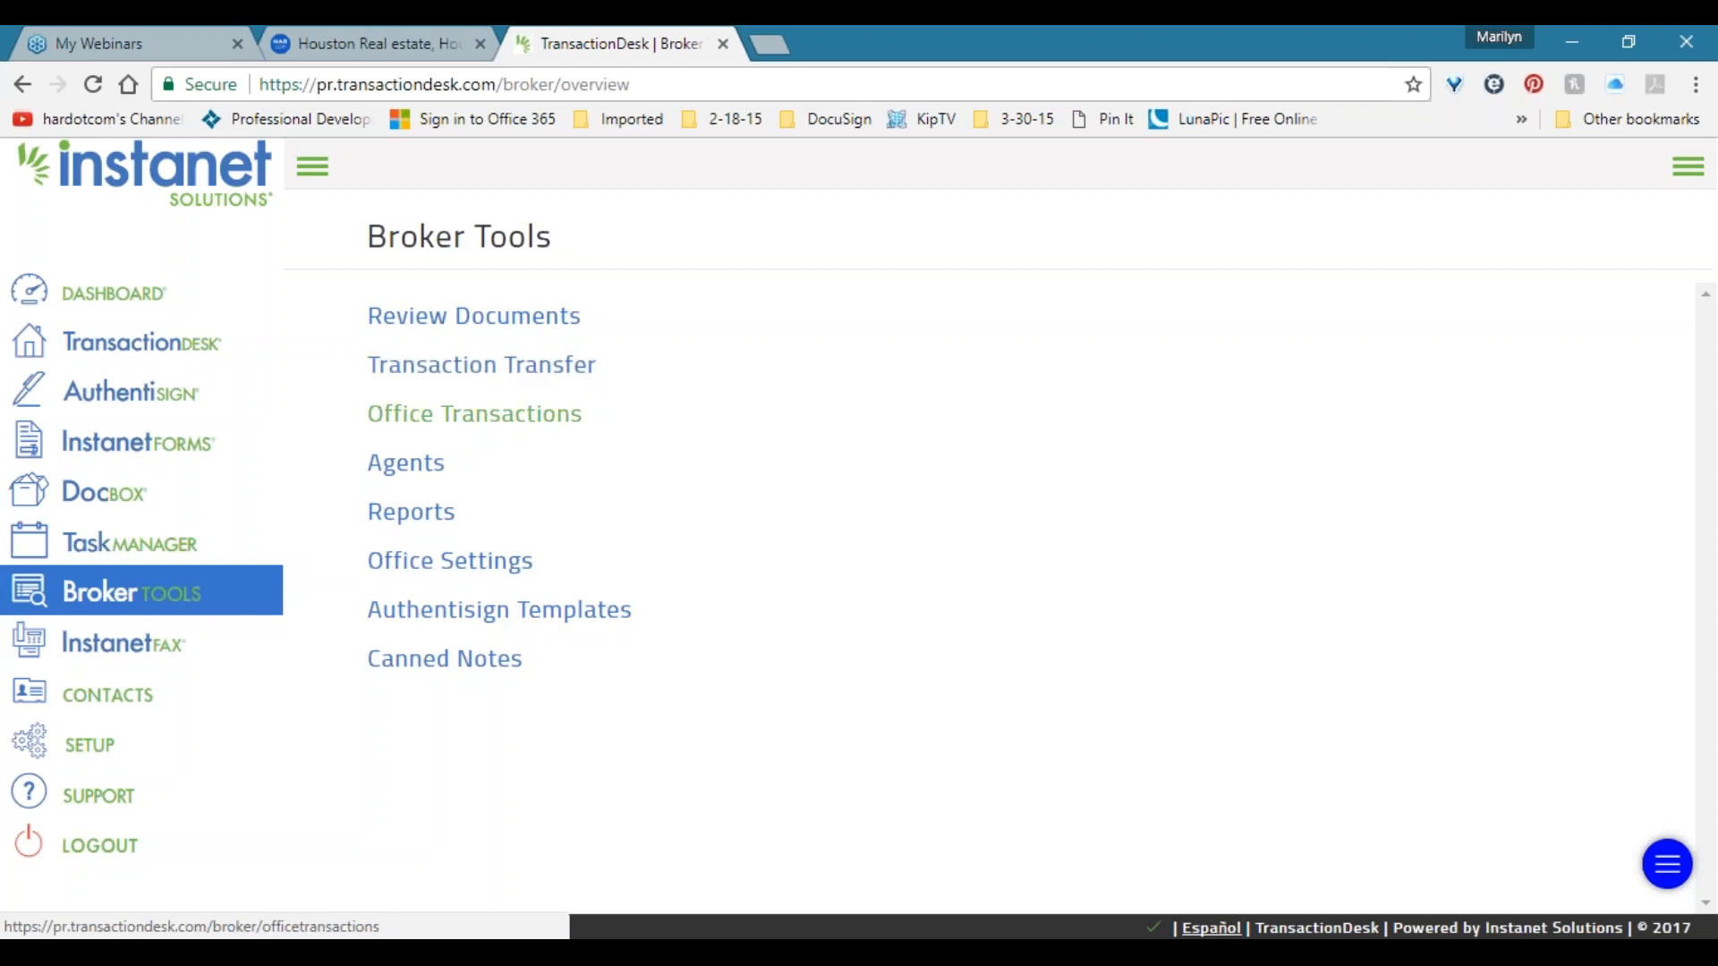
click(534, 423)
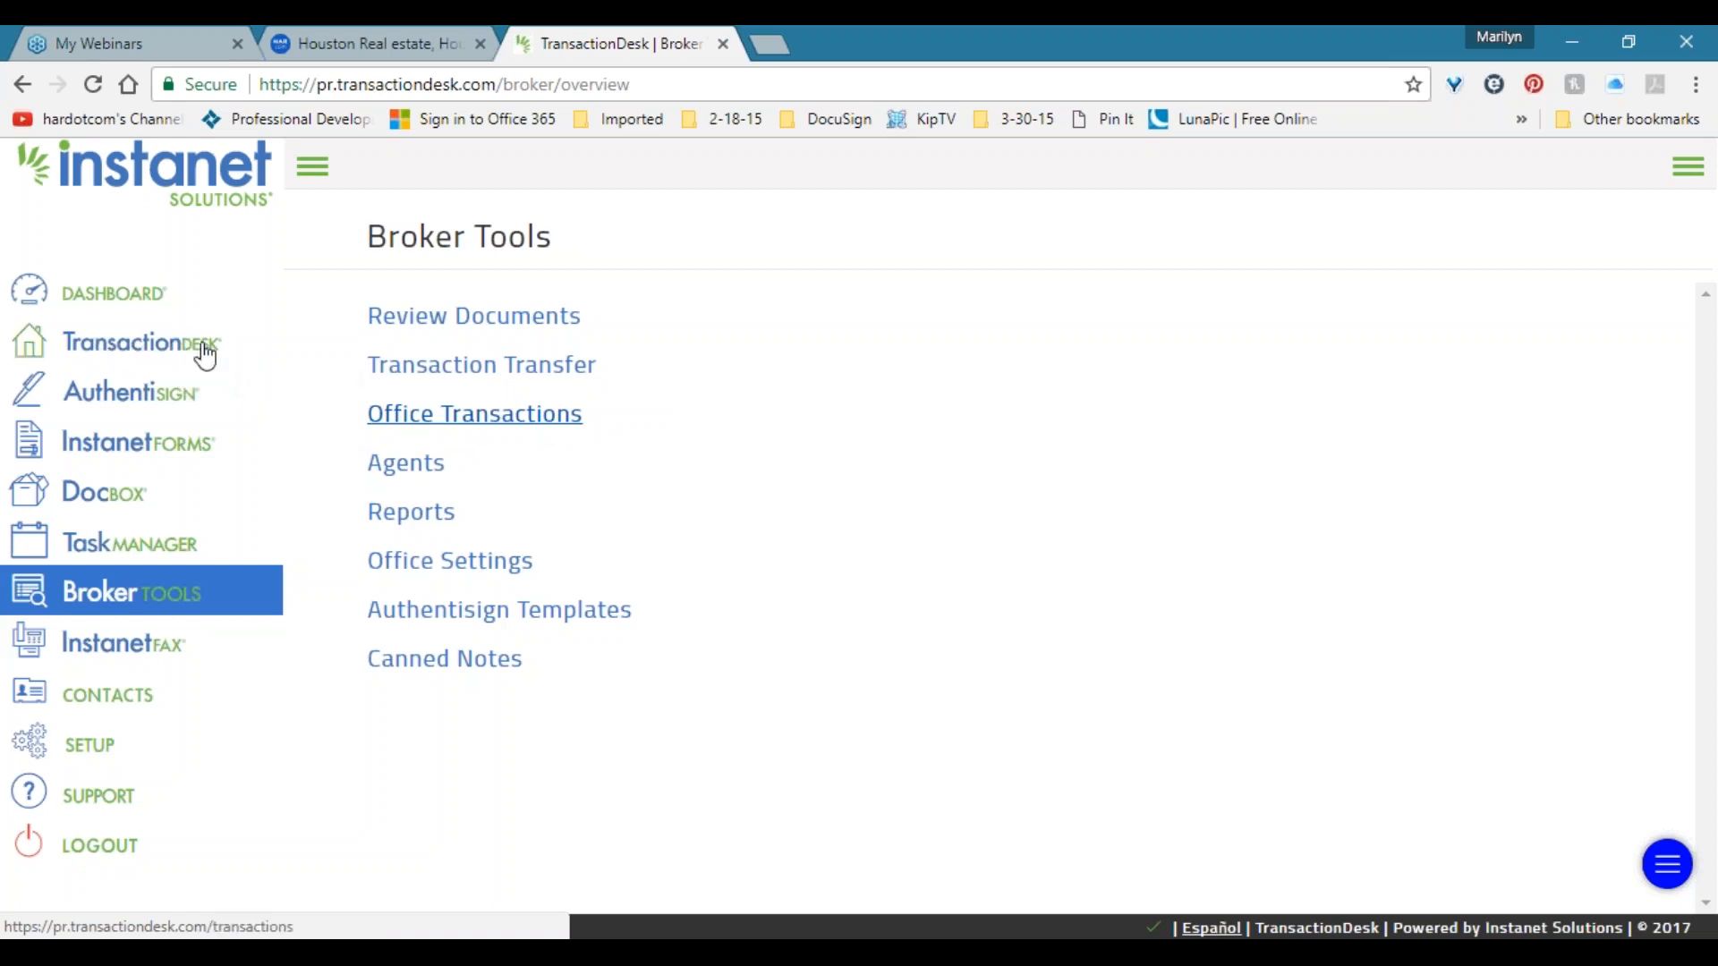
click(414, 472)
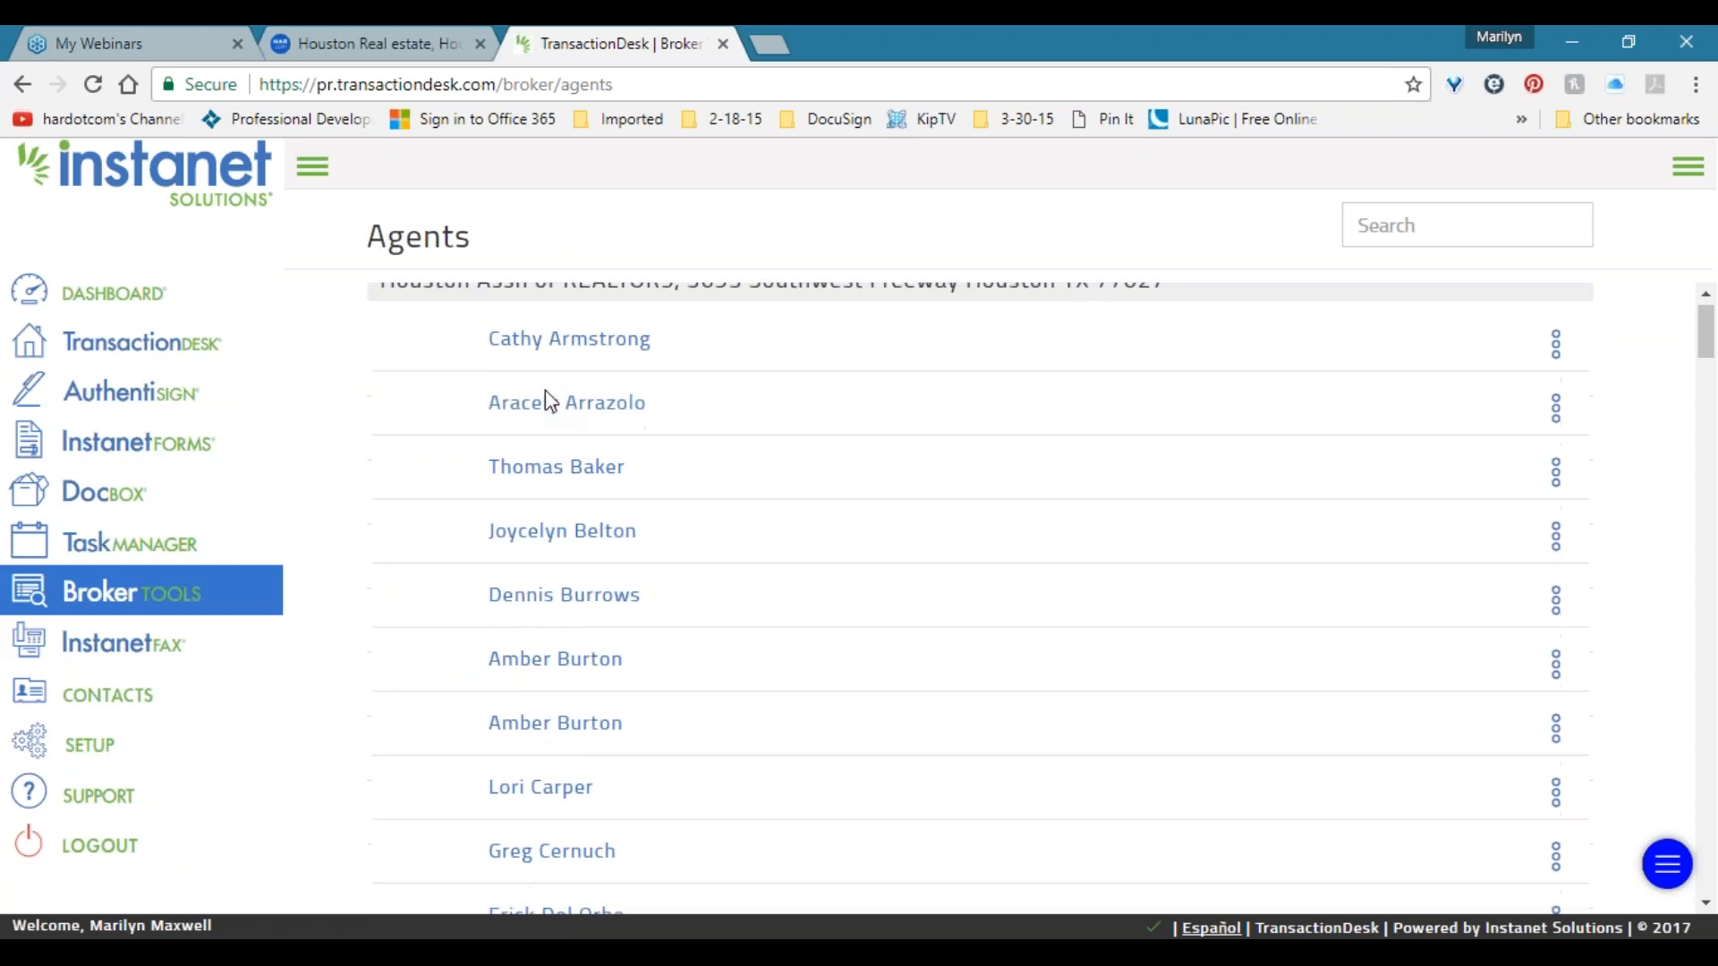
scroll(548, 399, down, 10)
scroll(547, 394, down, 20)
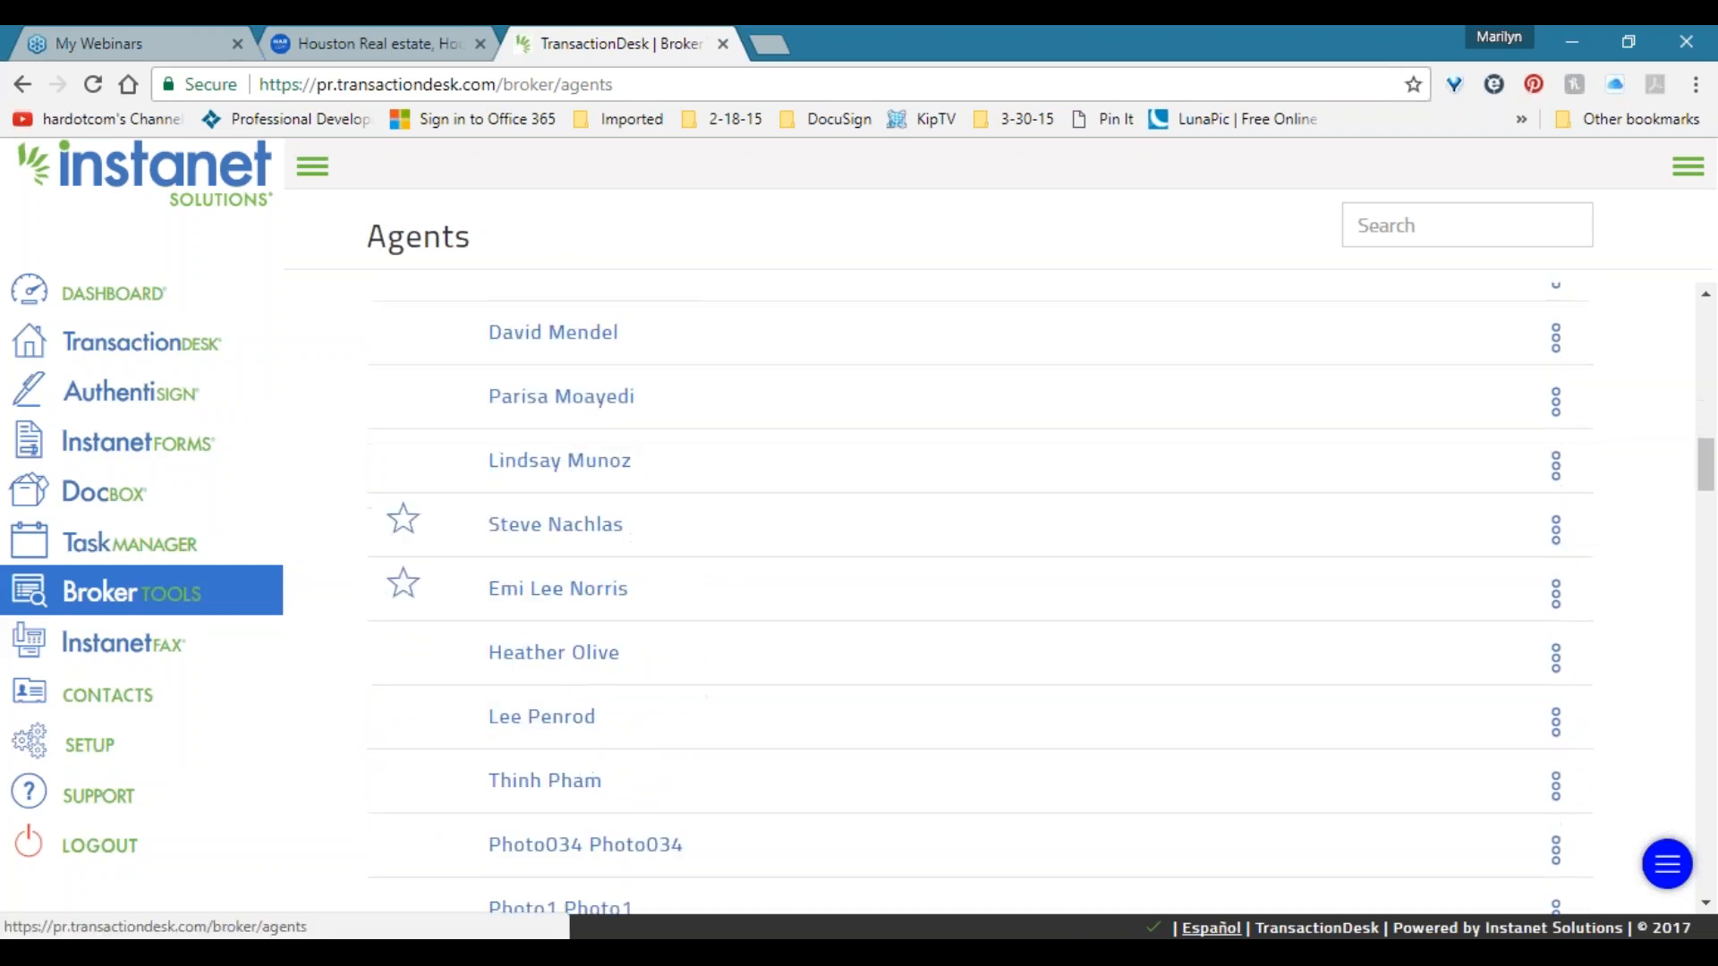
scroll(554, 402, down, 15)
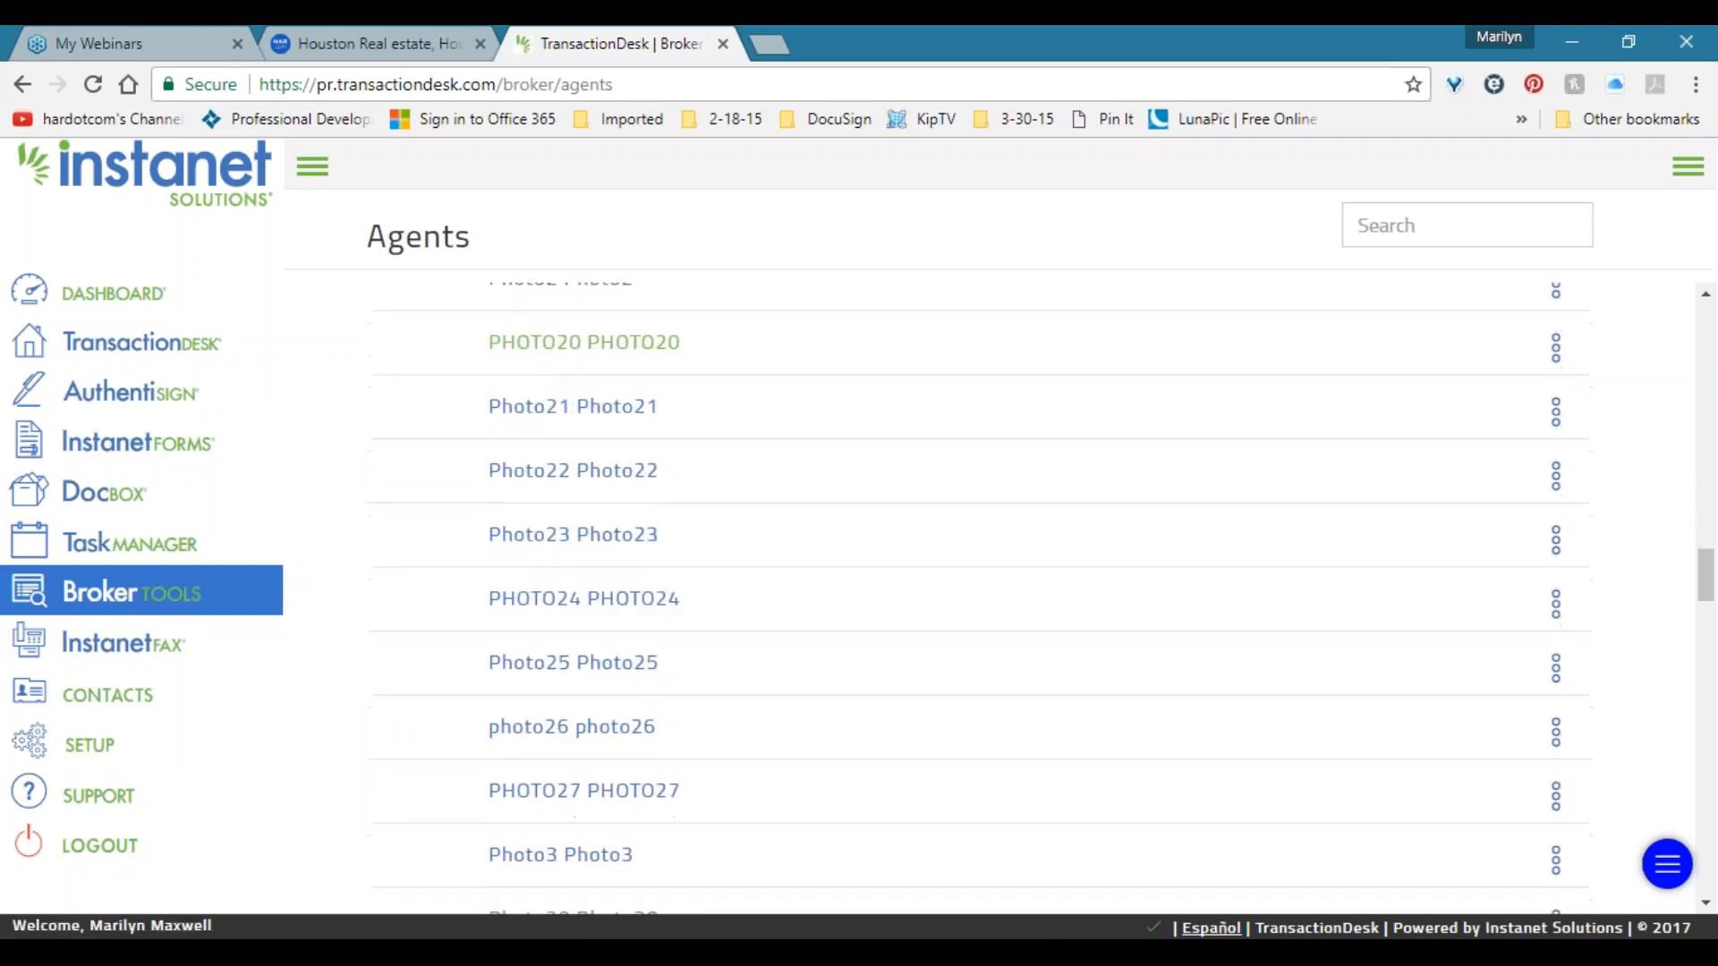
drag(1708, 659, 1685, 326)
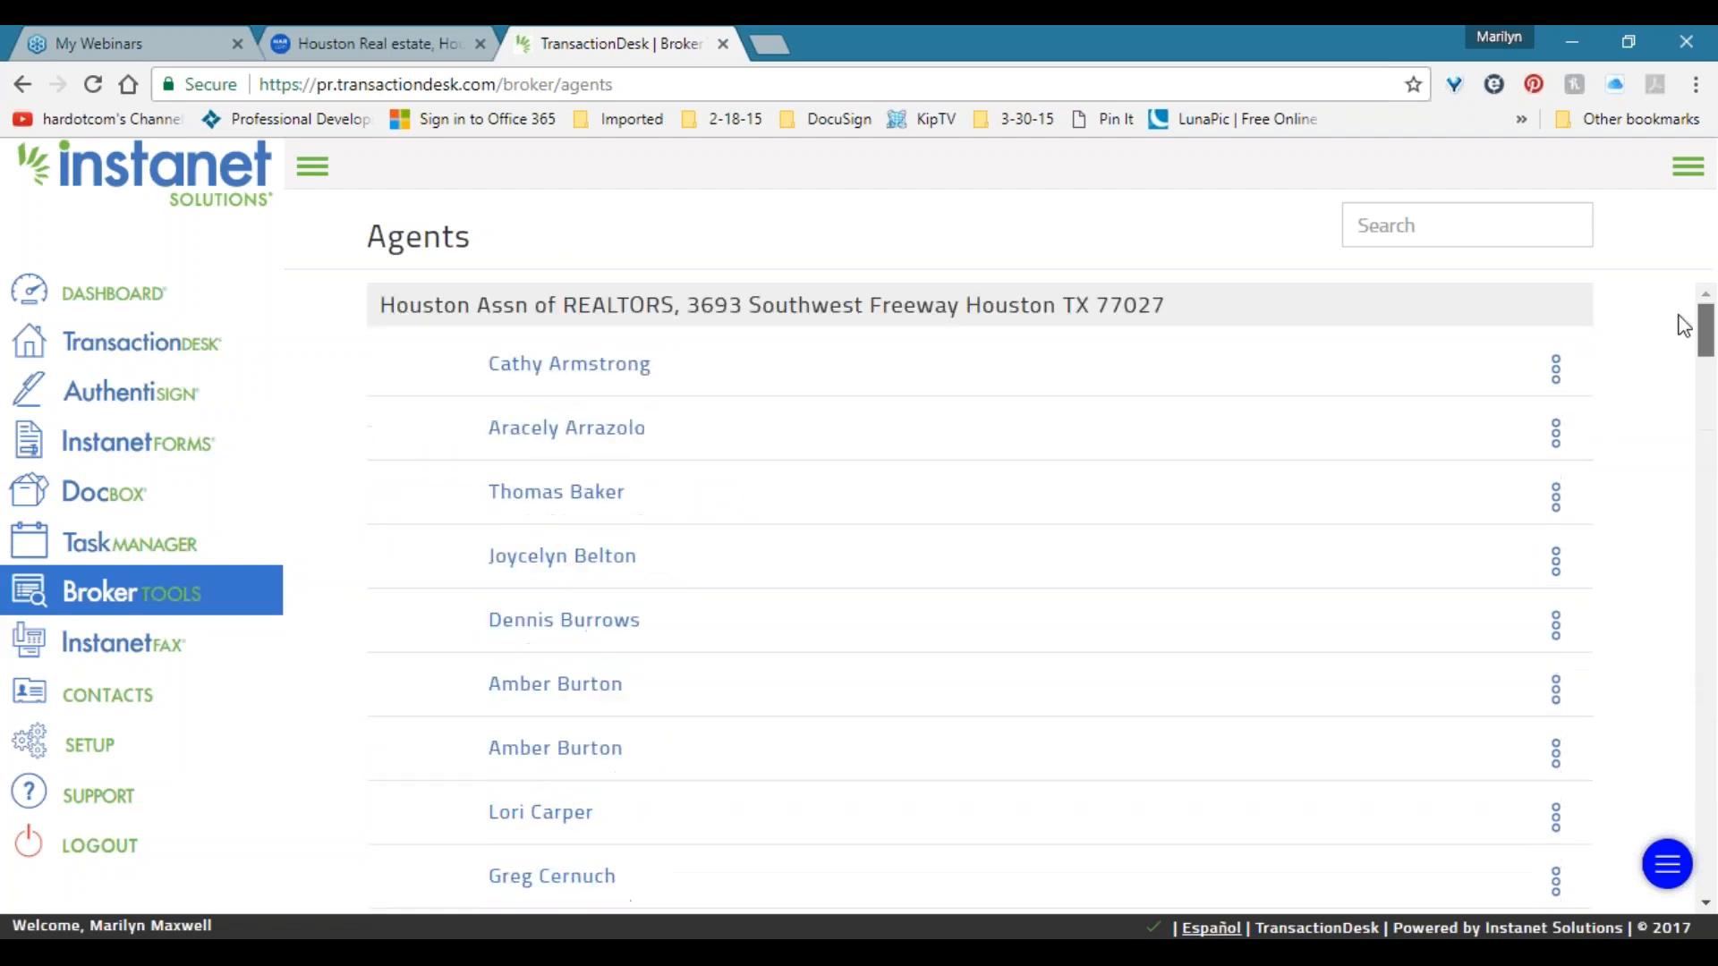
scroll(605, 403, down, 8)
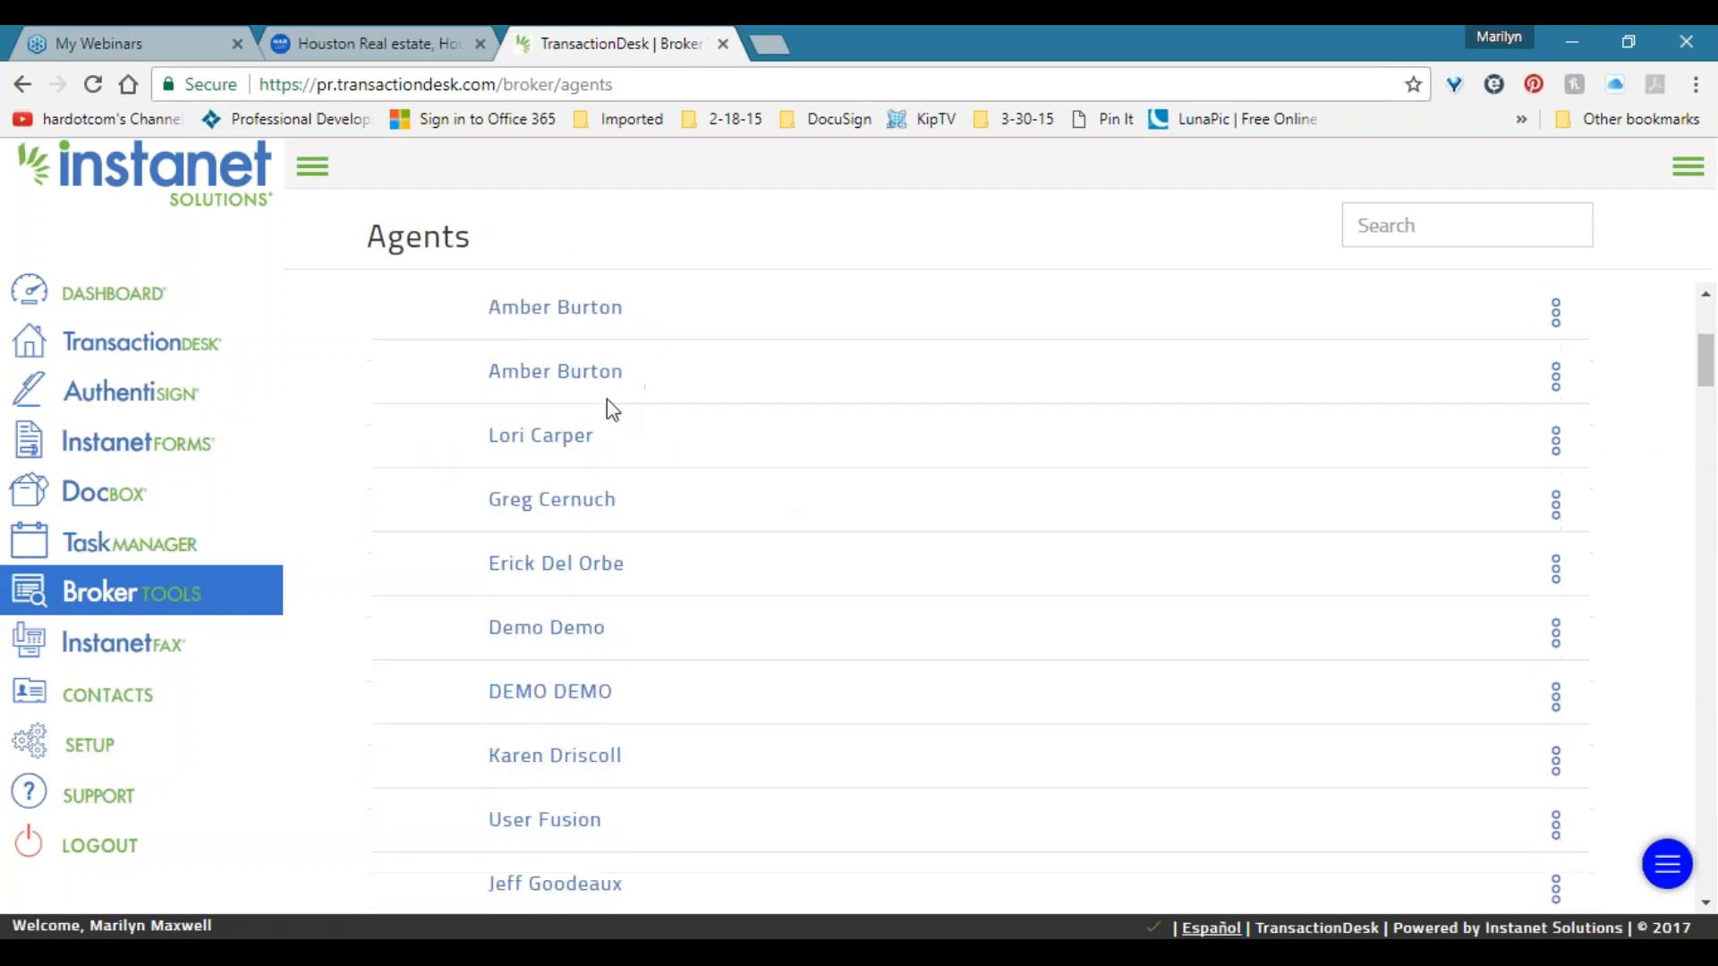
scroll(606, 403, down, 10)
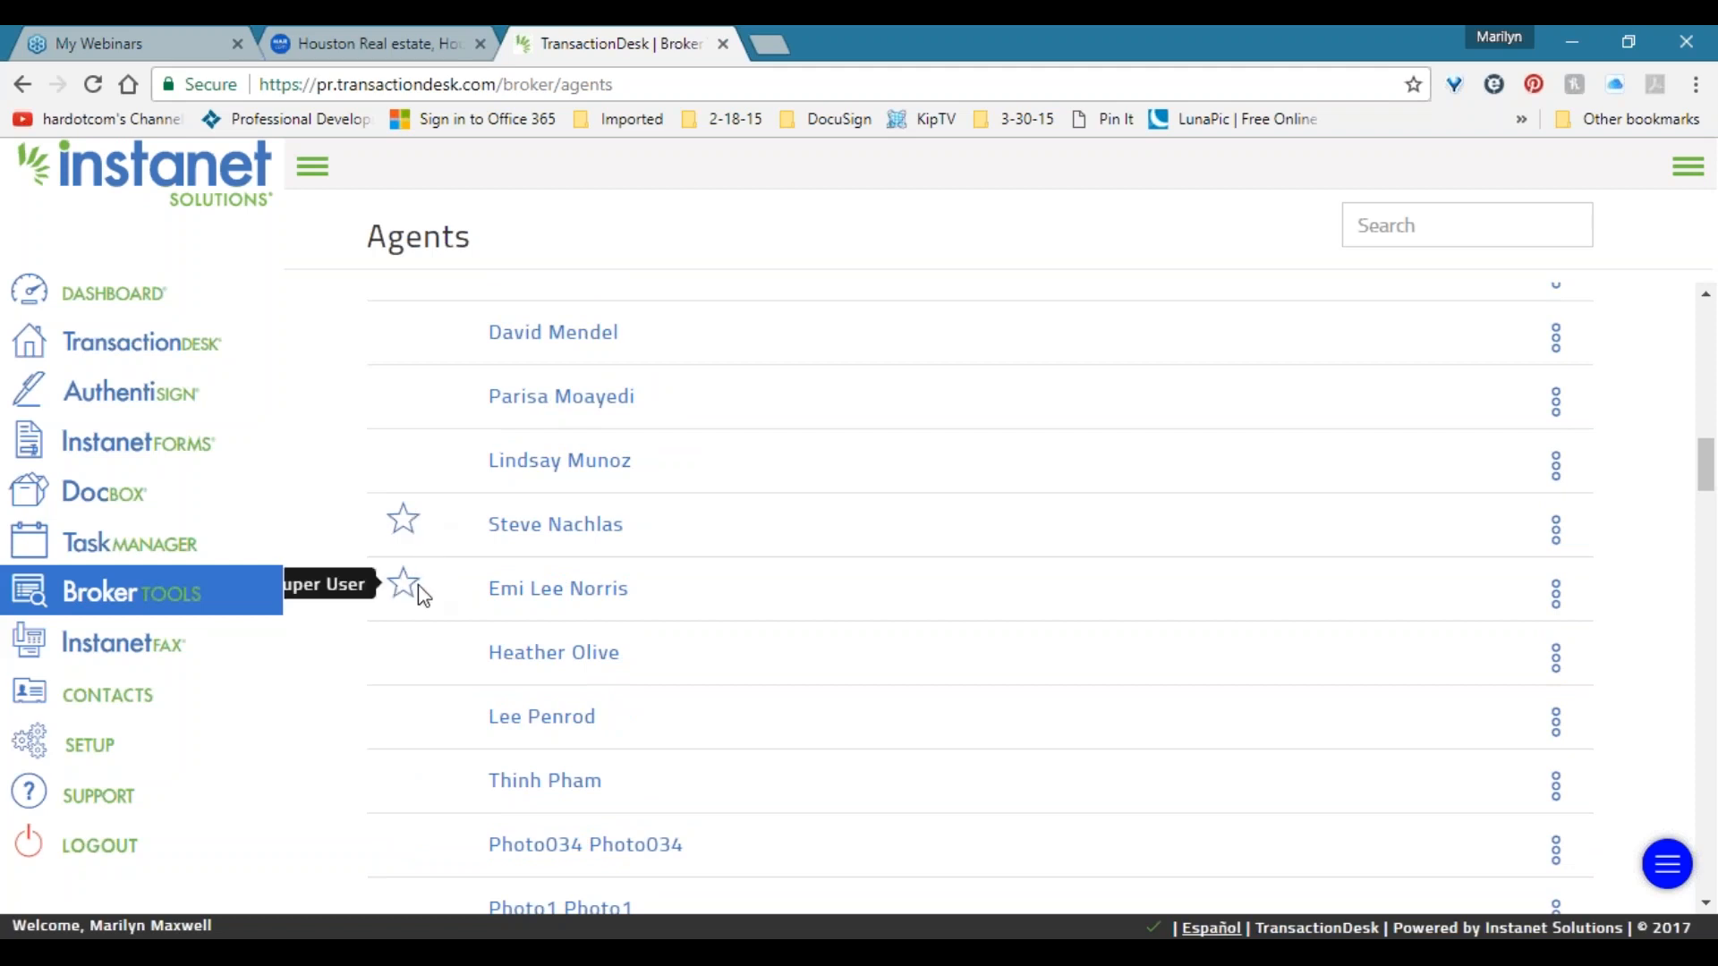
click(127, 597)
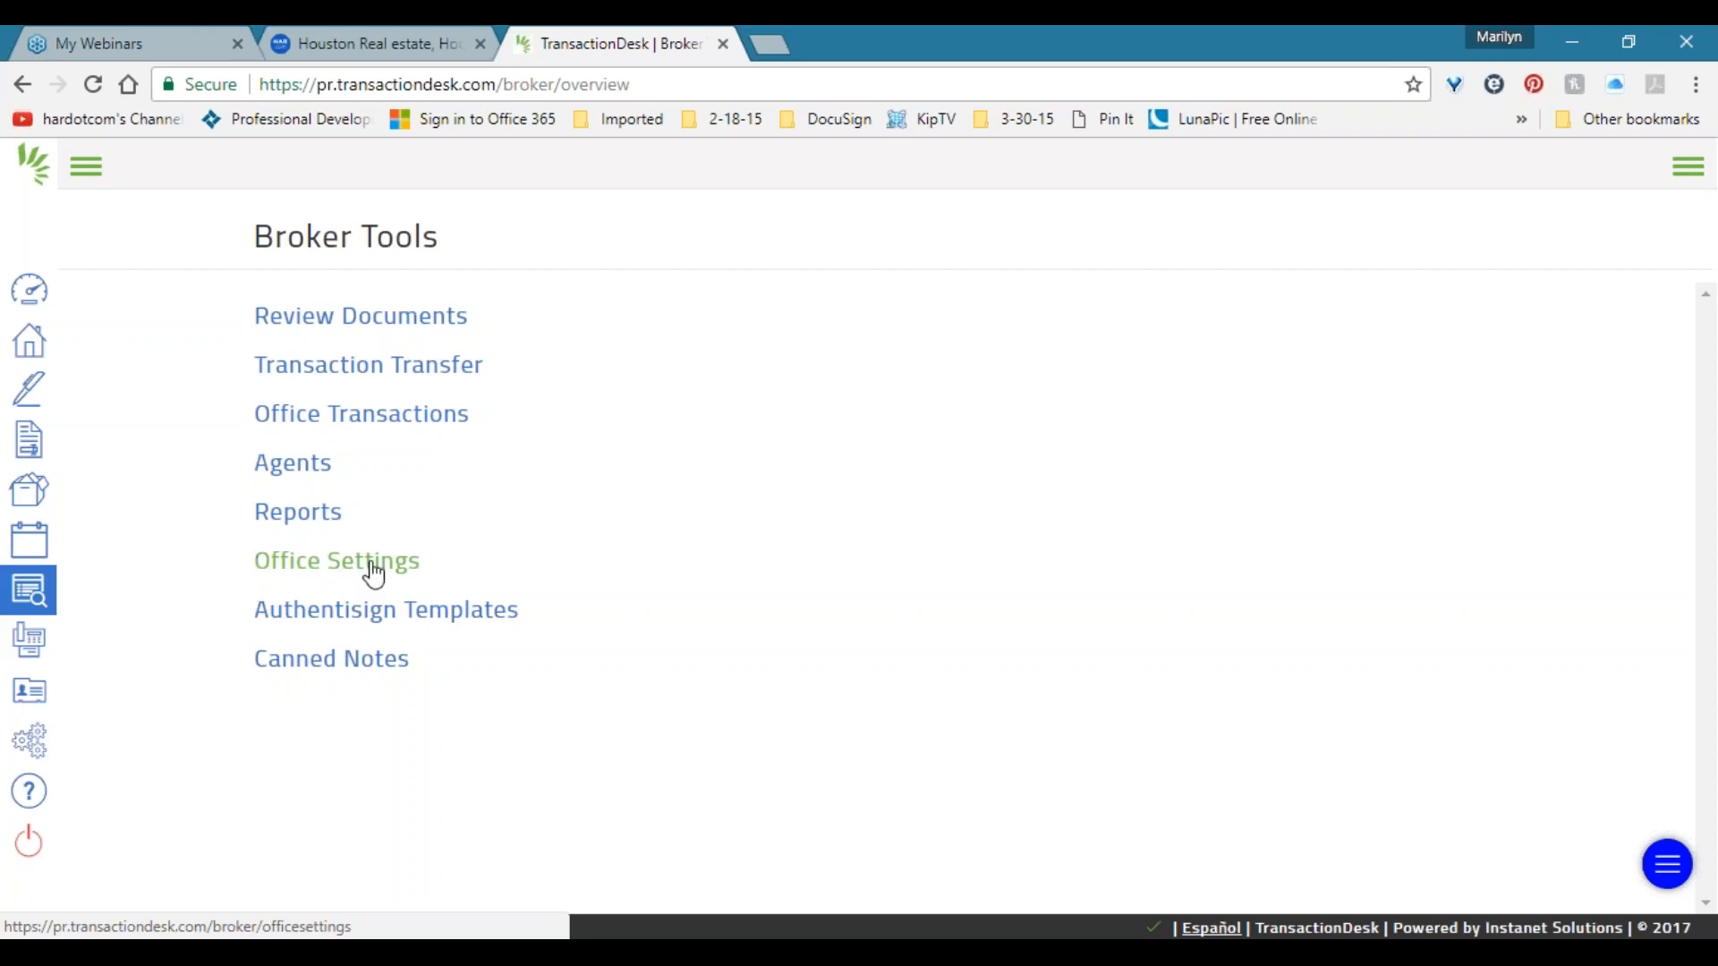
In Office Settings, set Force Agents to use Templates to Yes, leaving delete-transactions at Yes.
click(362, 566)
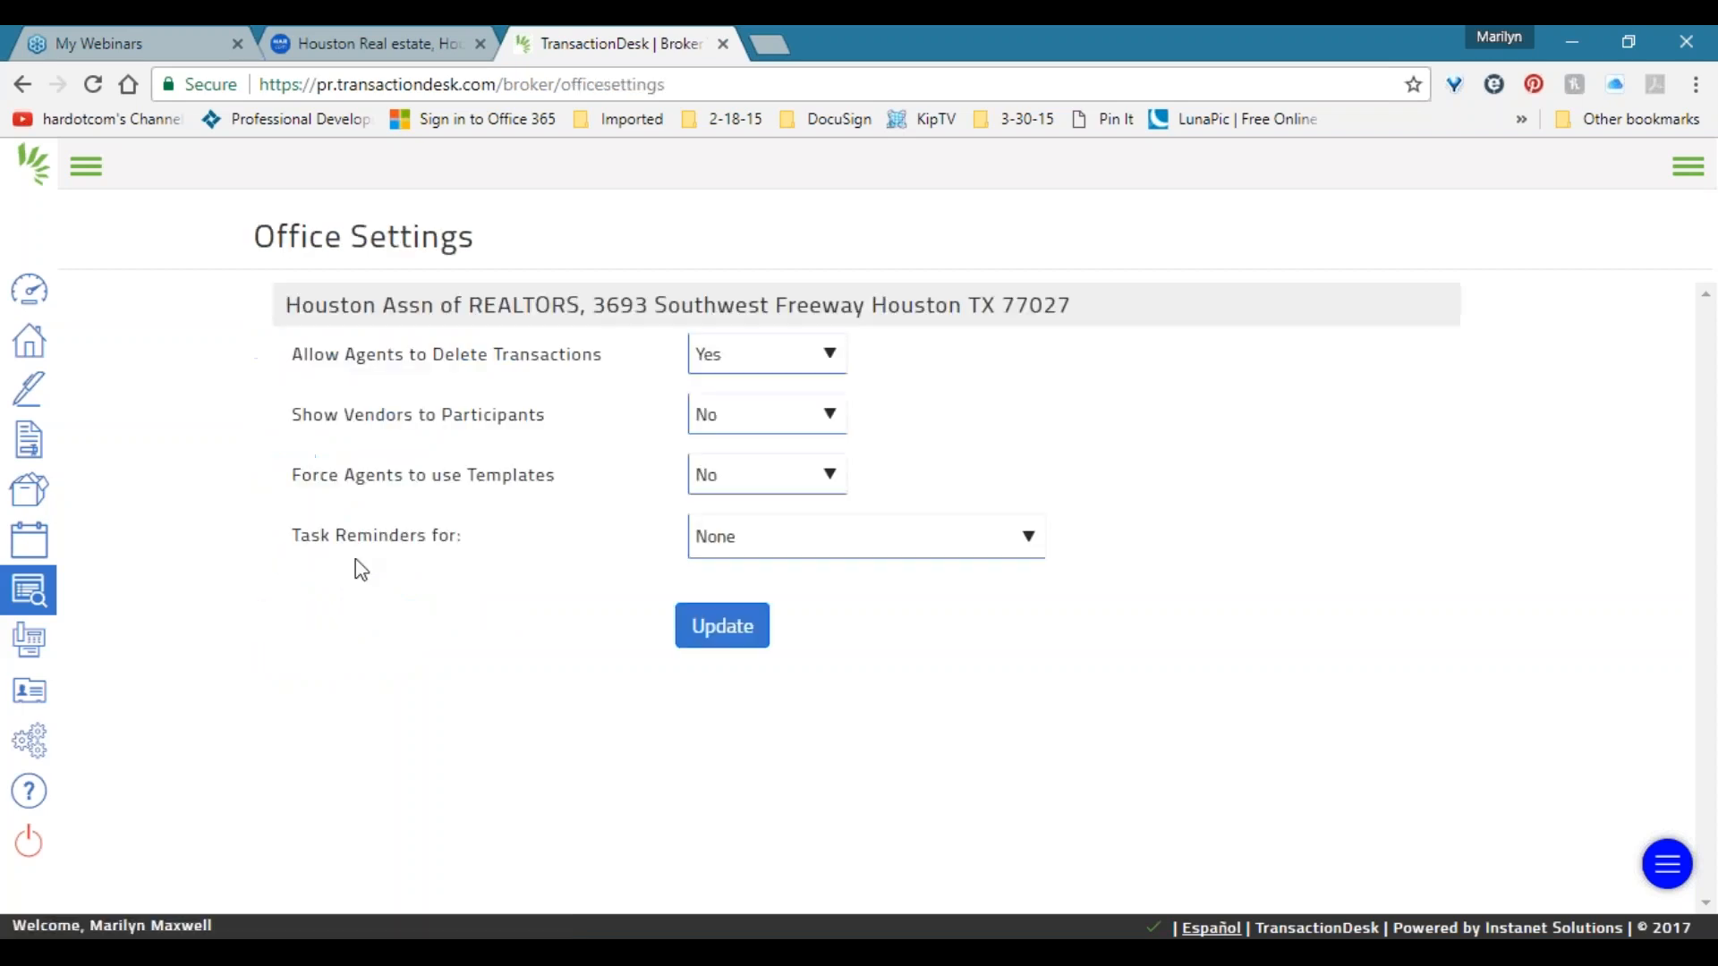
click(786, 358)
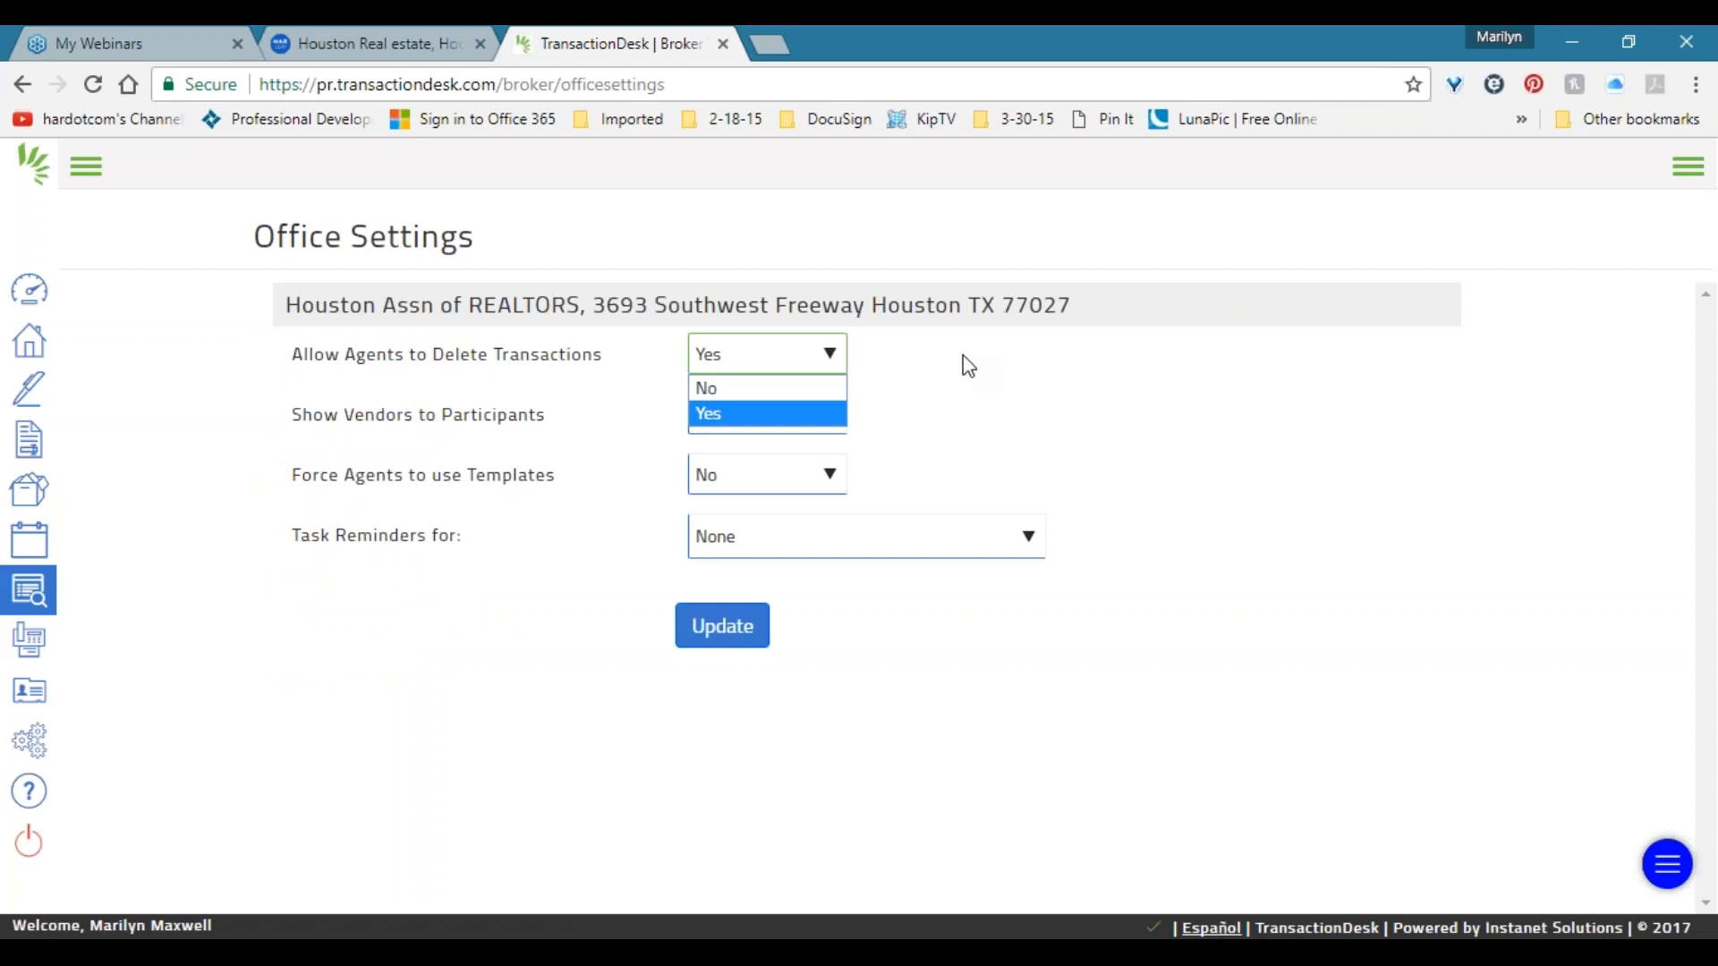
click(537, 370)
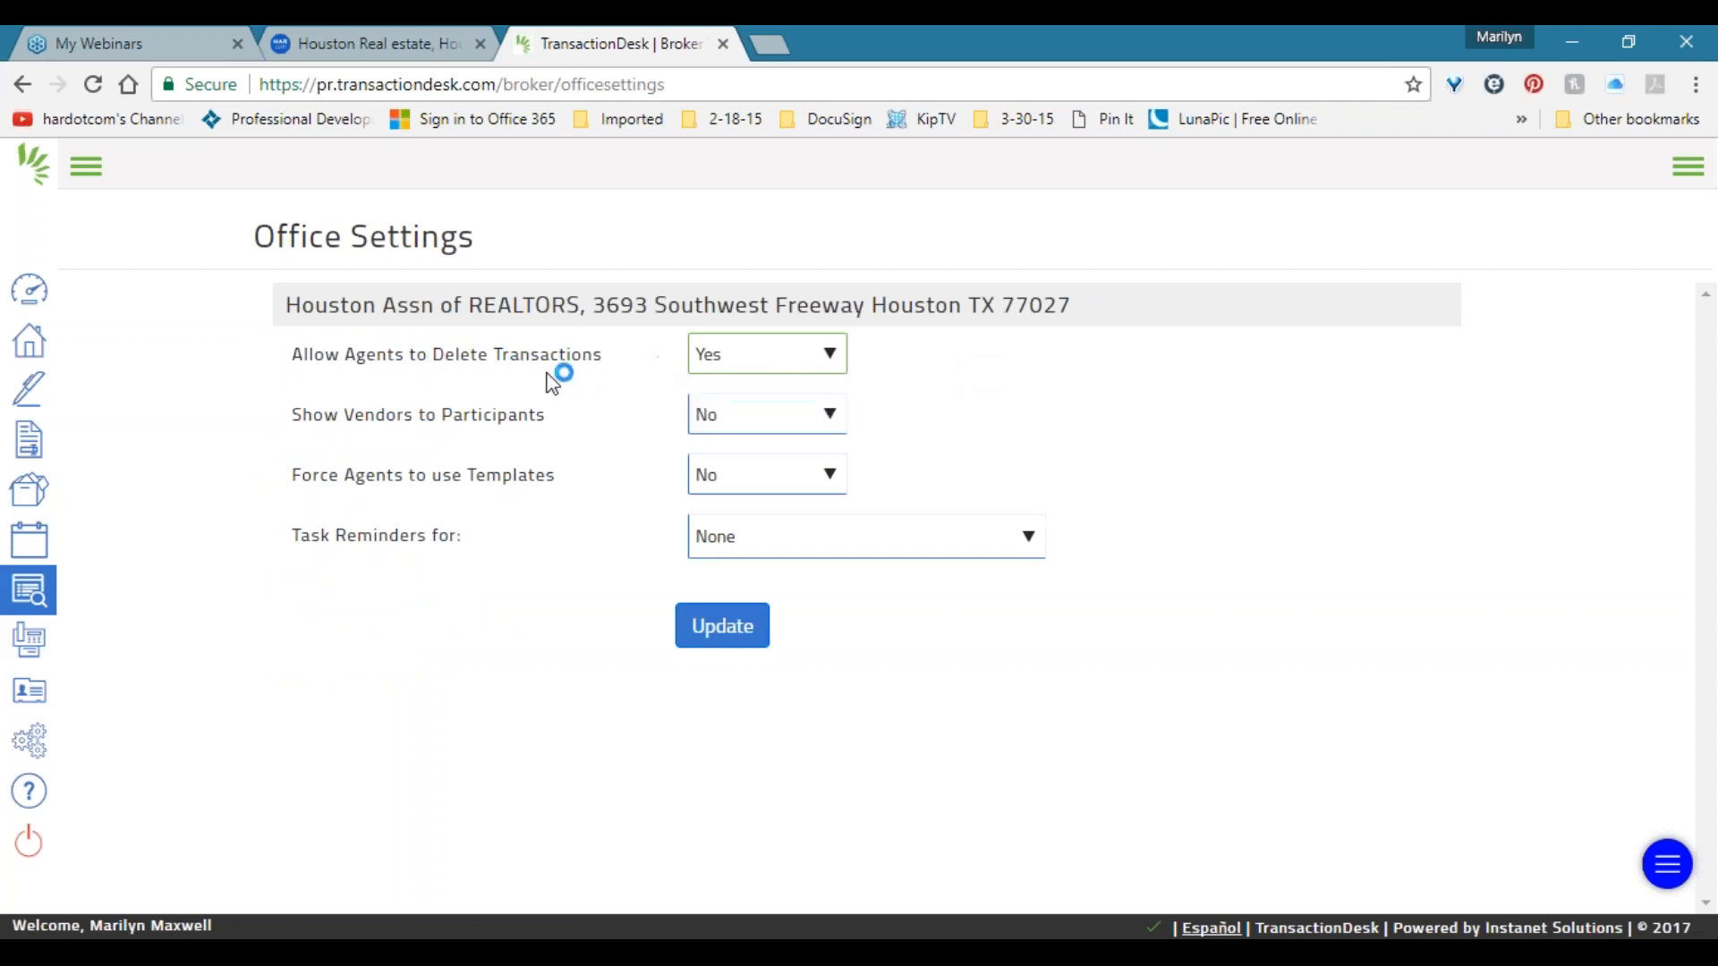
click(748, 470)
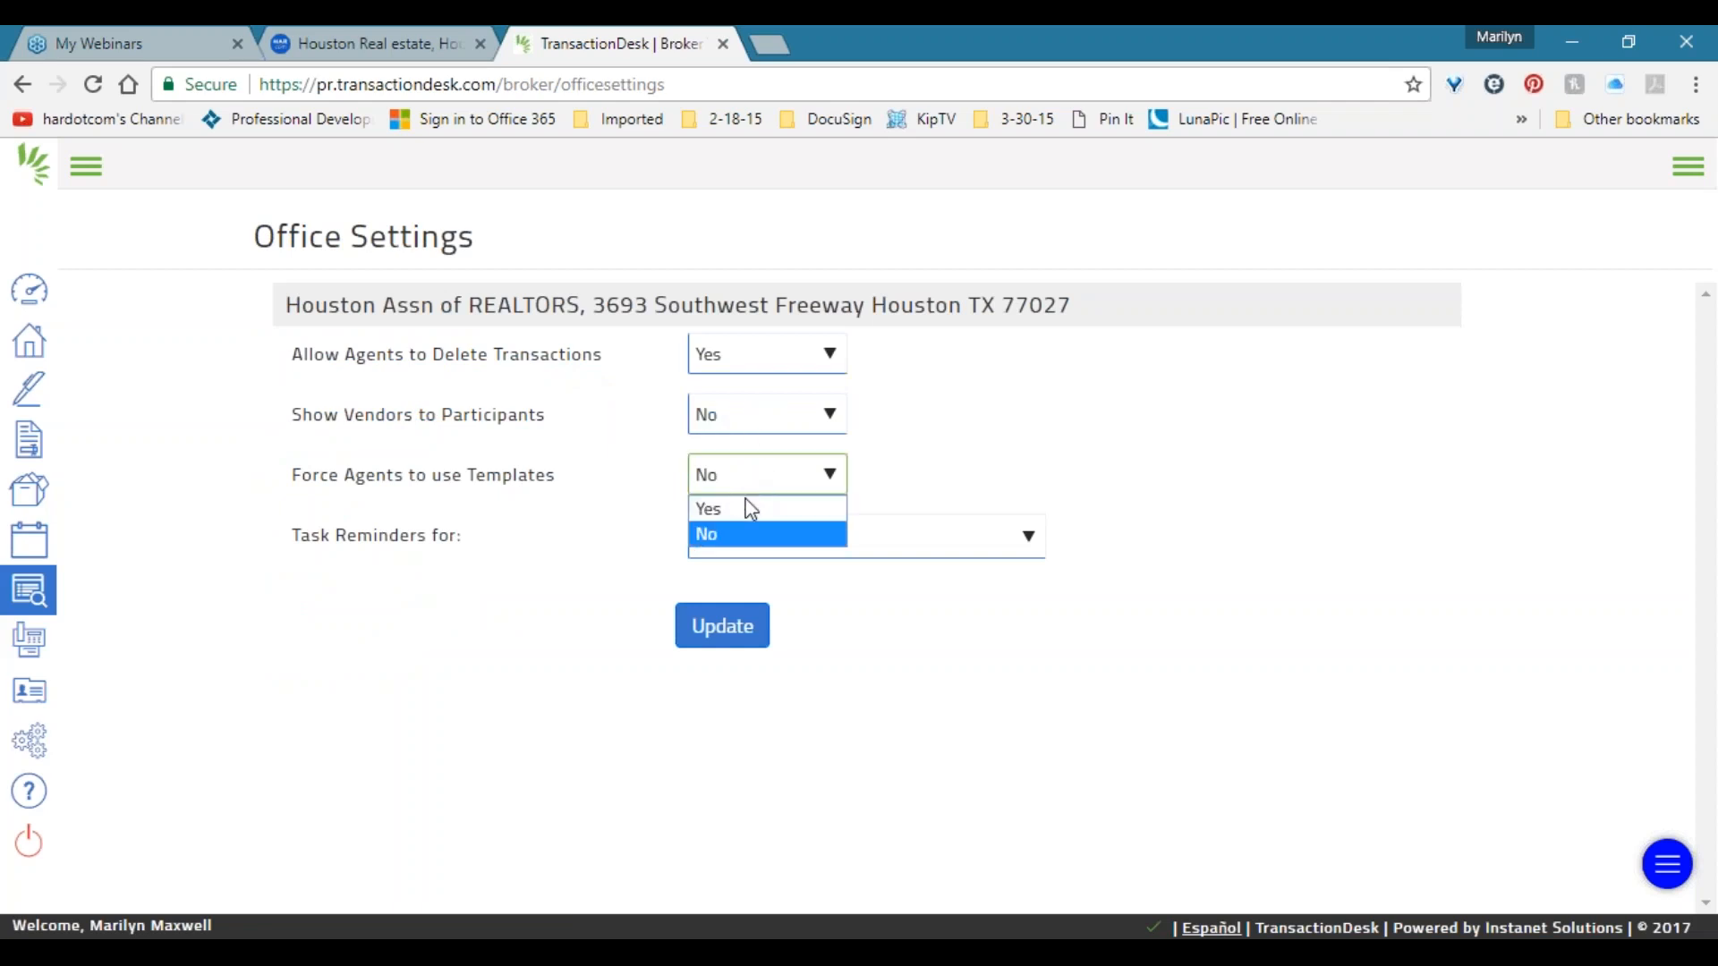
click(748, 504)
Highlight the templates and delete-transactions labels and reopen the Allow Agents to Delete Transactions choices.
drag(293, 477, 476, 486)
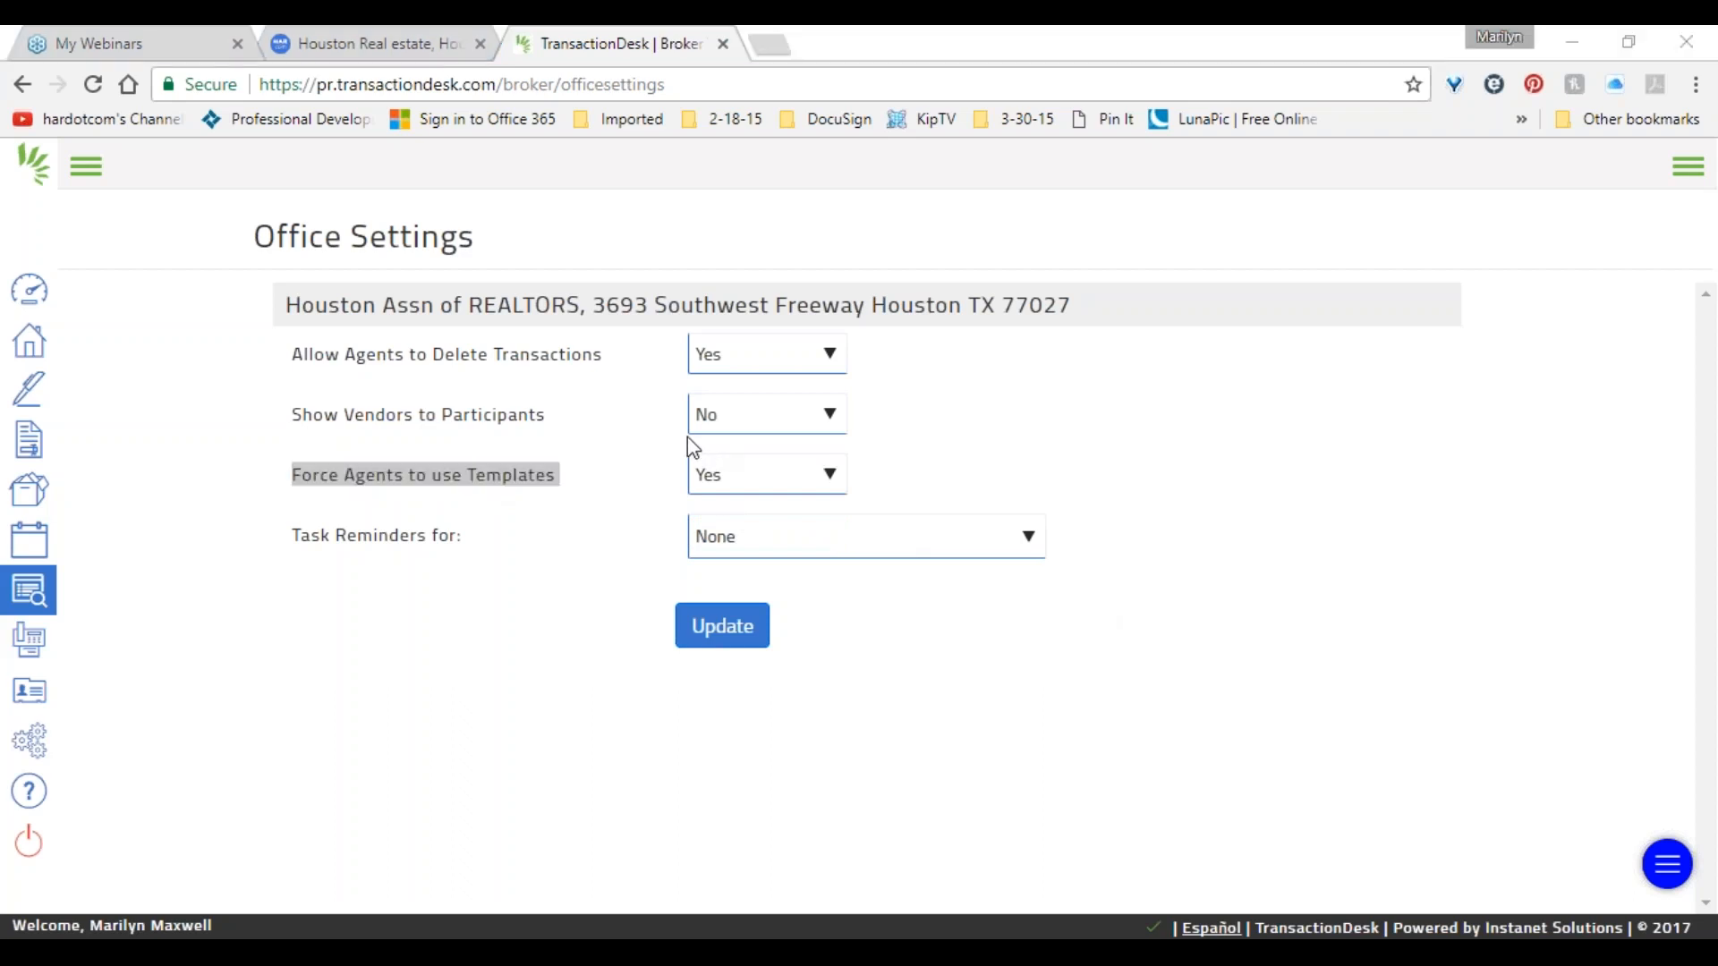
click(777, 468)
click(776, 469)
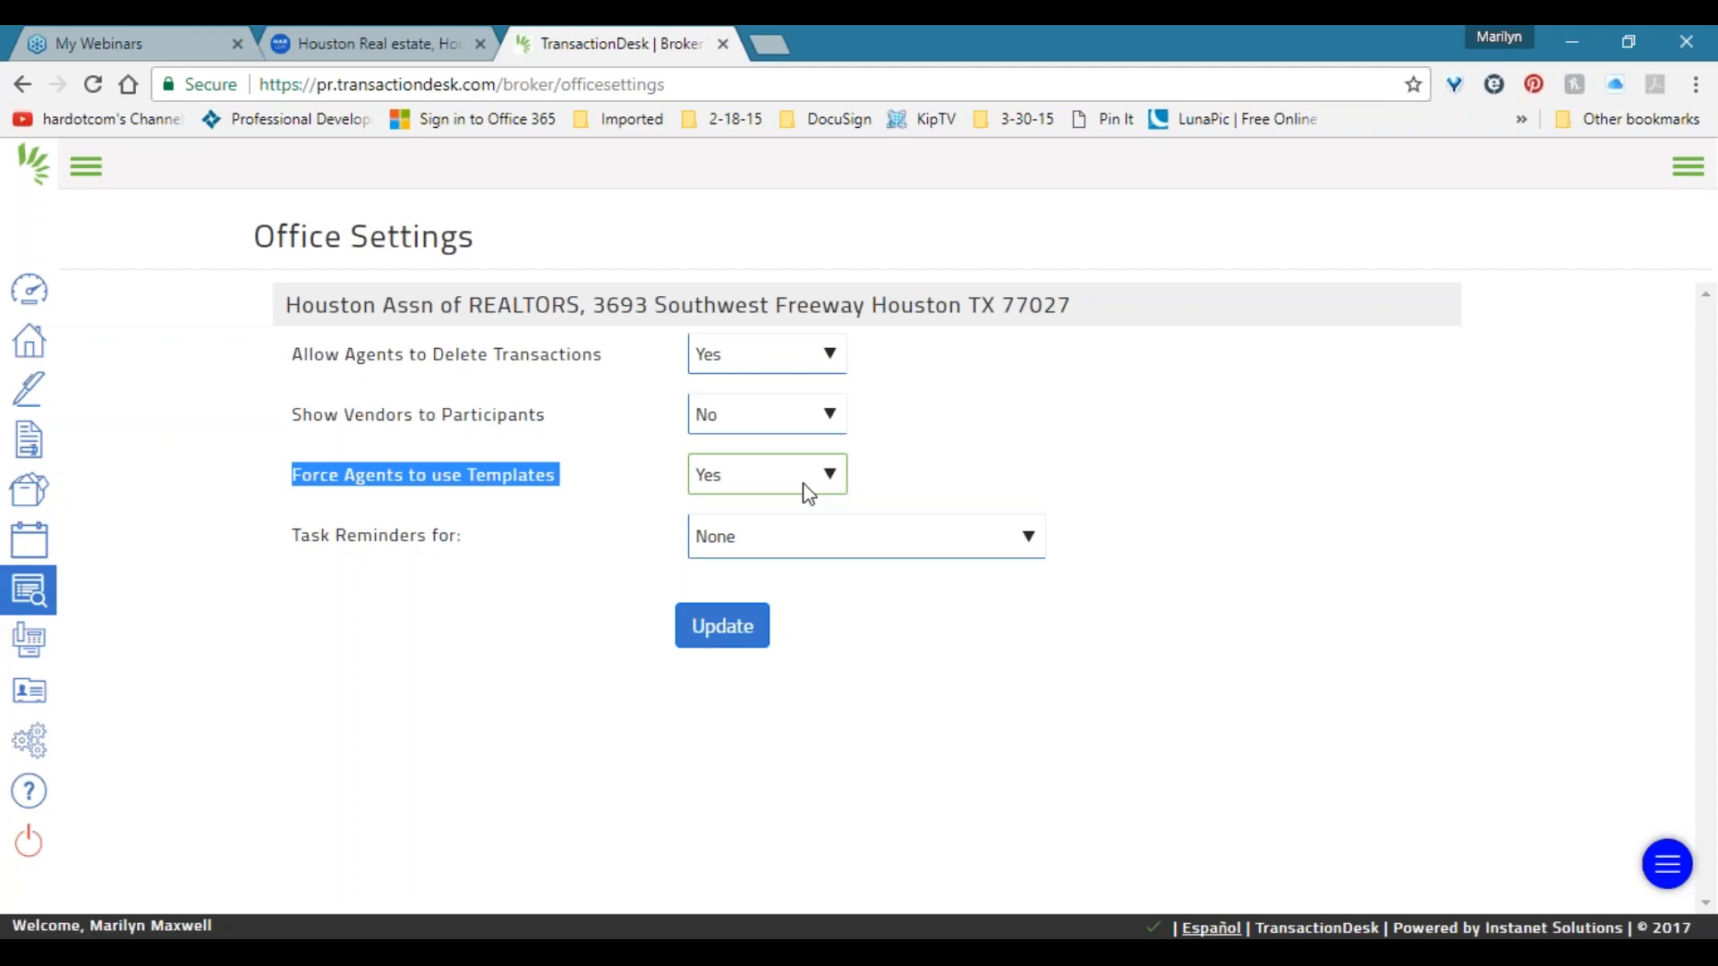
click(725, 369)
click(725, 370)
click(725, 370)
double_click(574, 358)
click(580, 371)
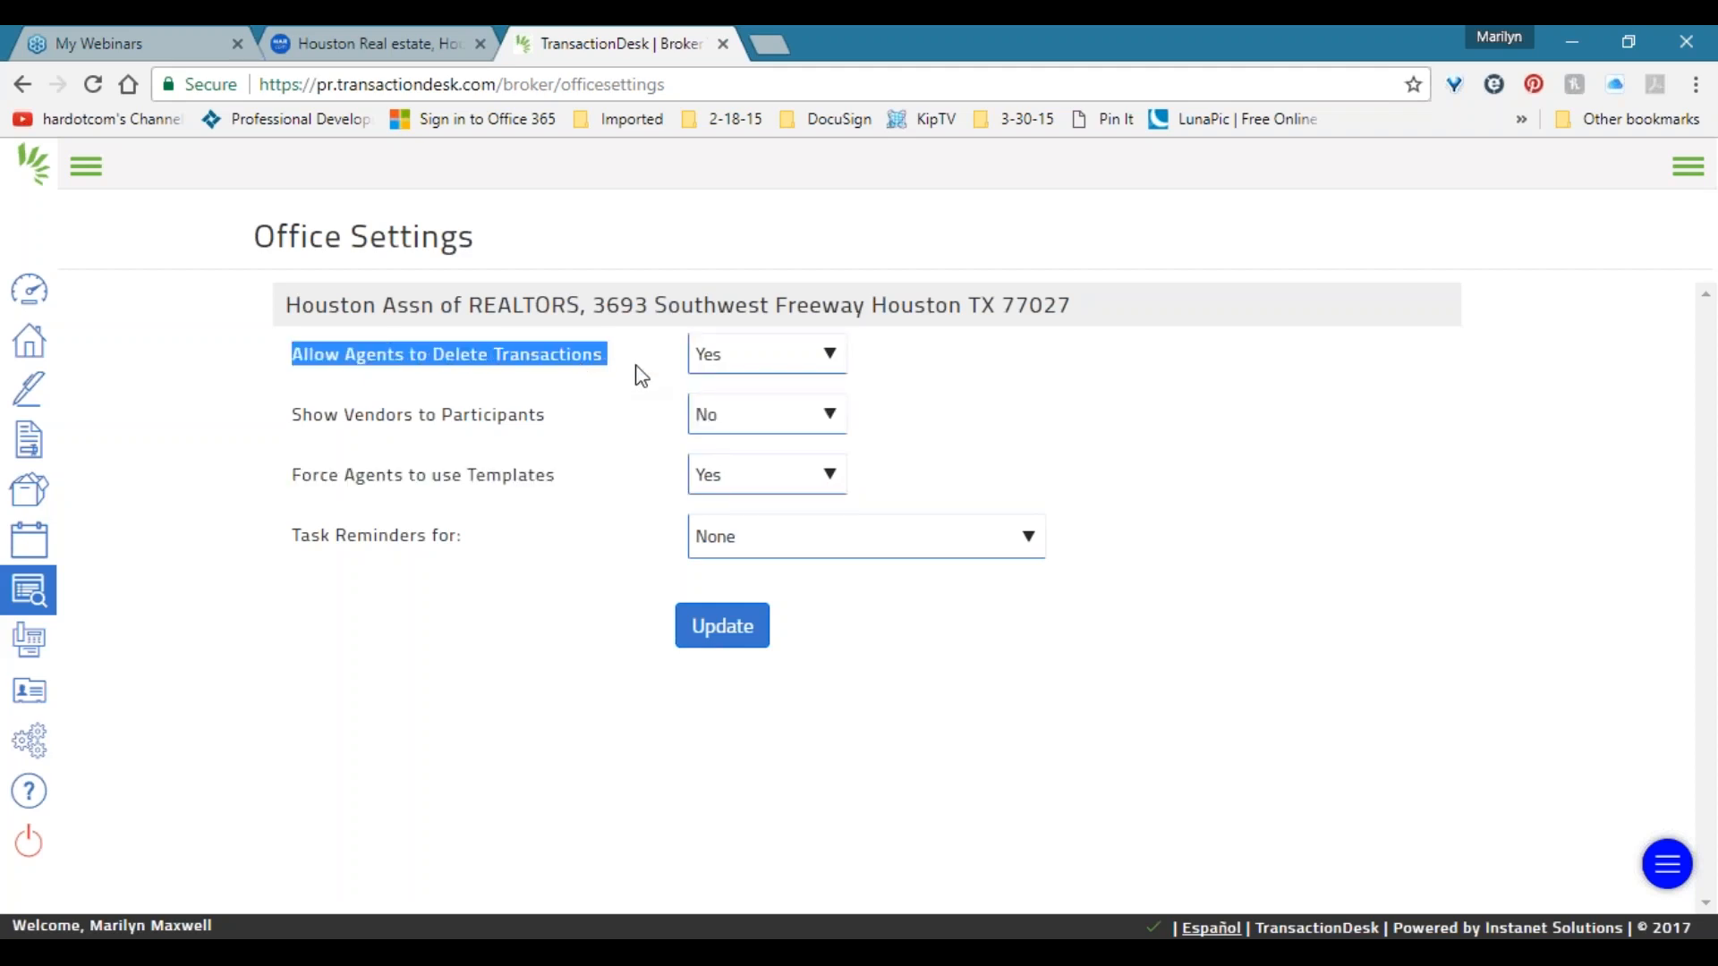
click(727, 362)
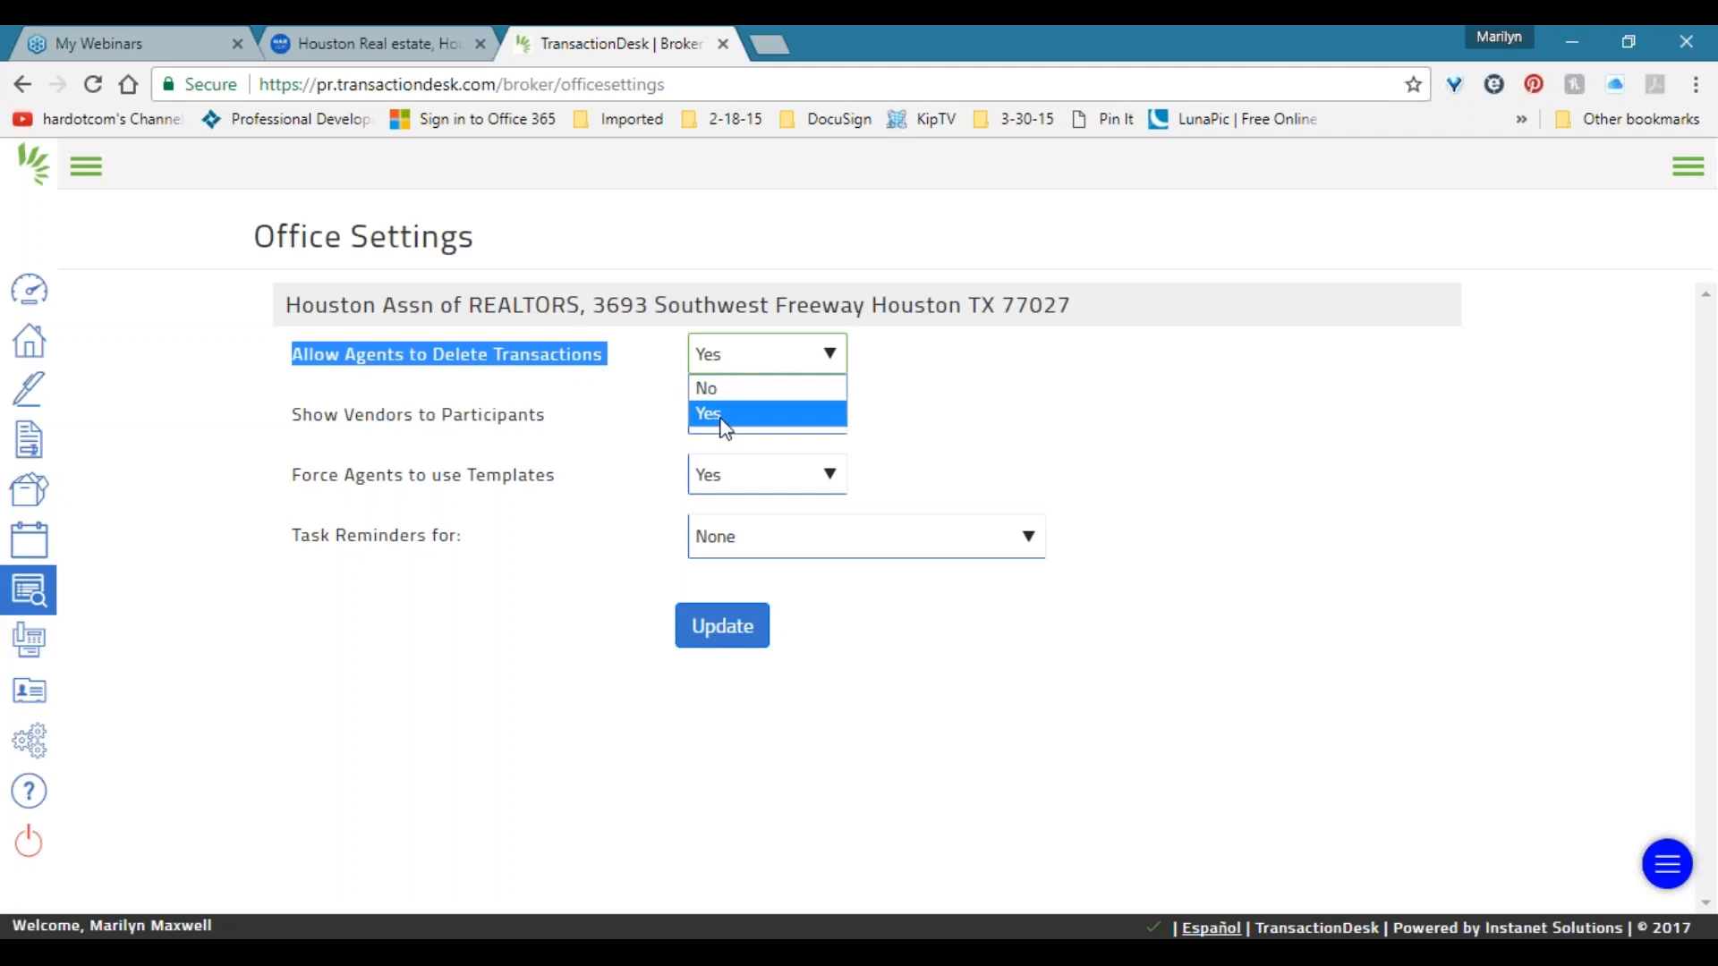
Set Allow Agents to Delete Transactions to No.
click(719, 392)
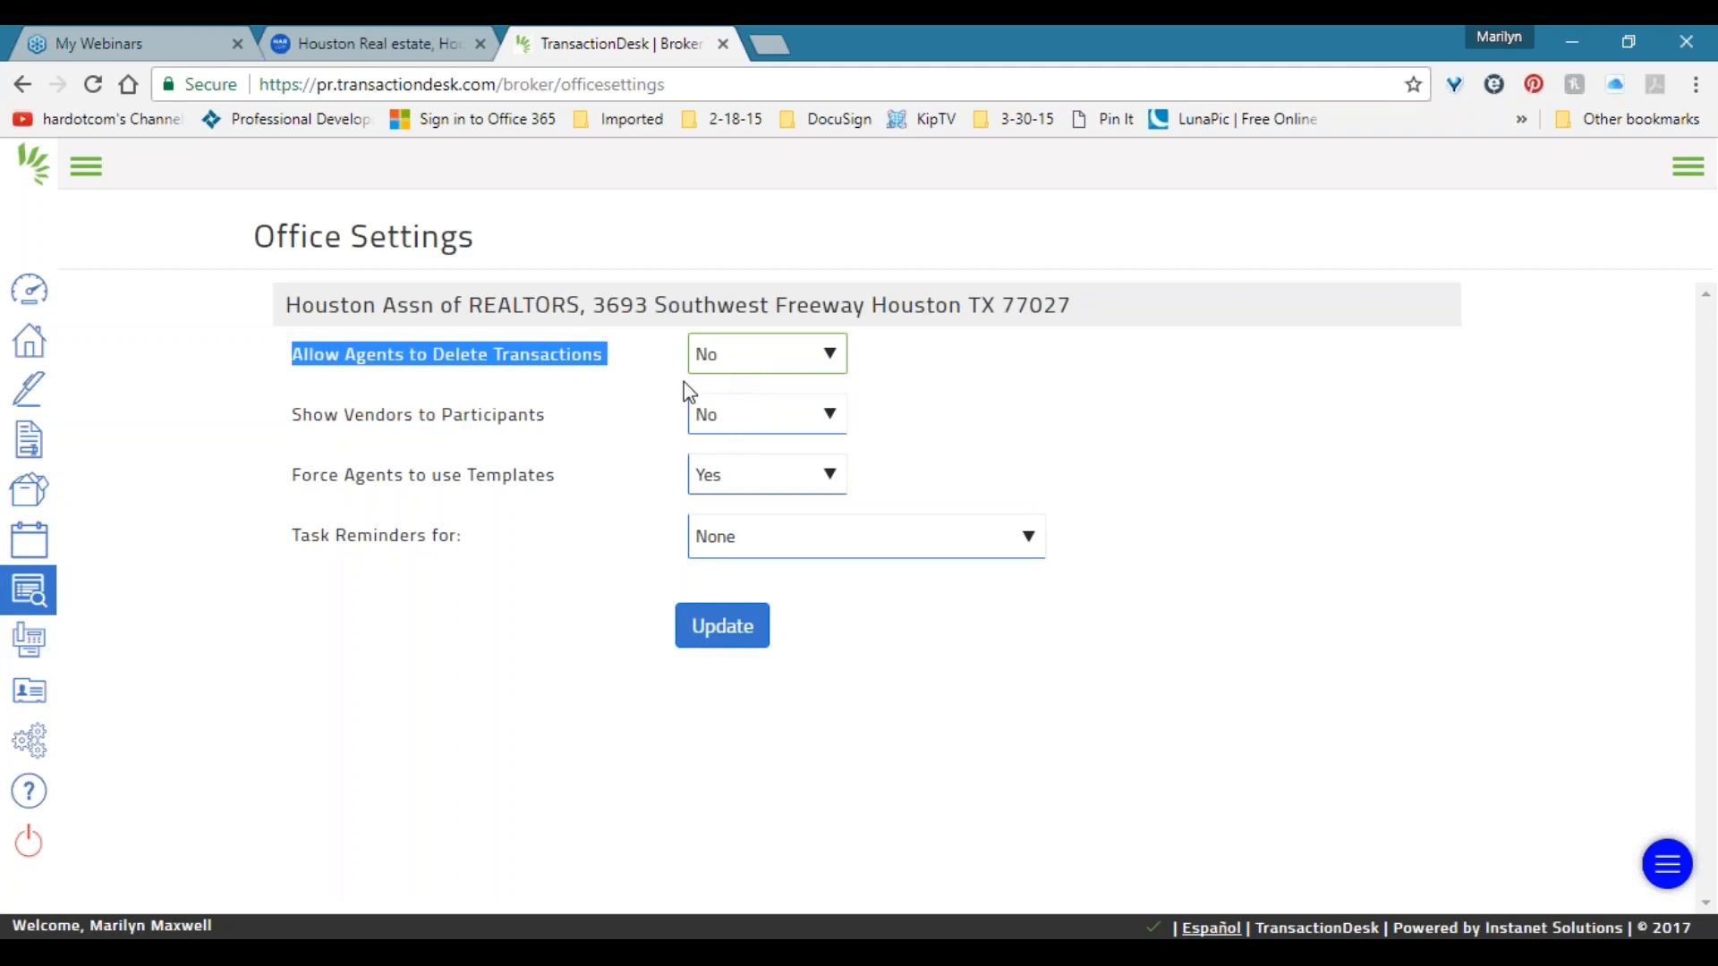
click(701, 349)
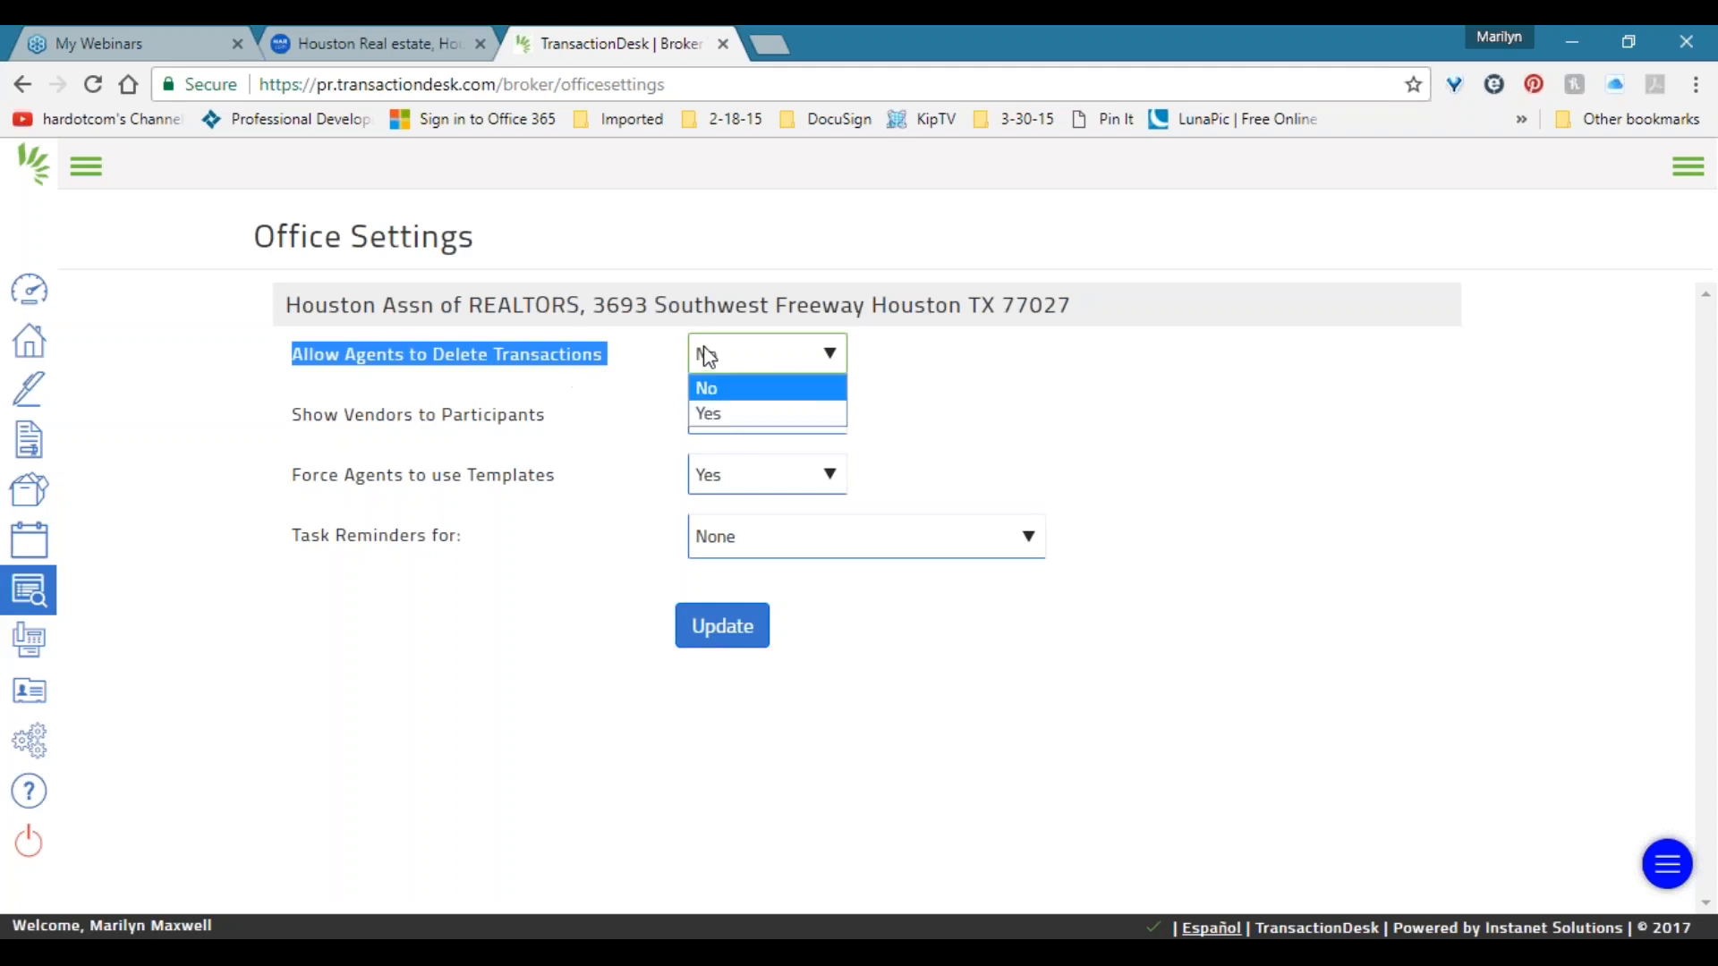
click(701, 347)
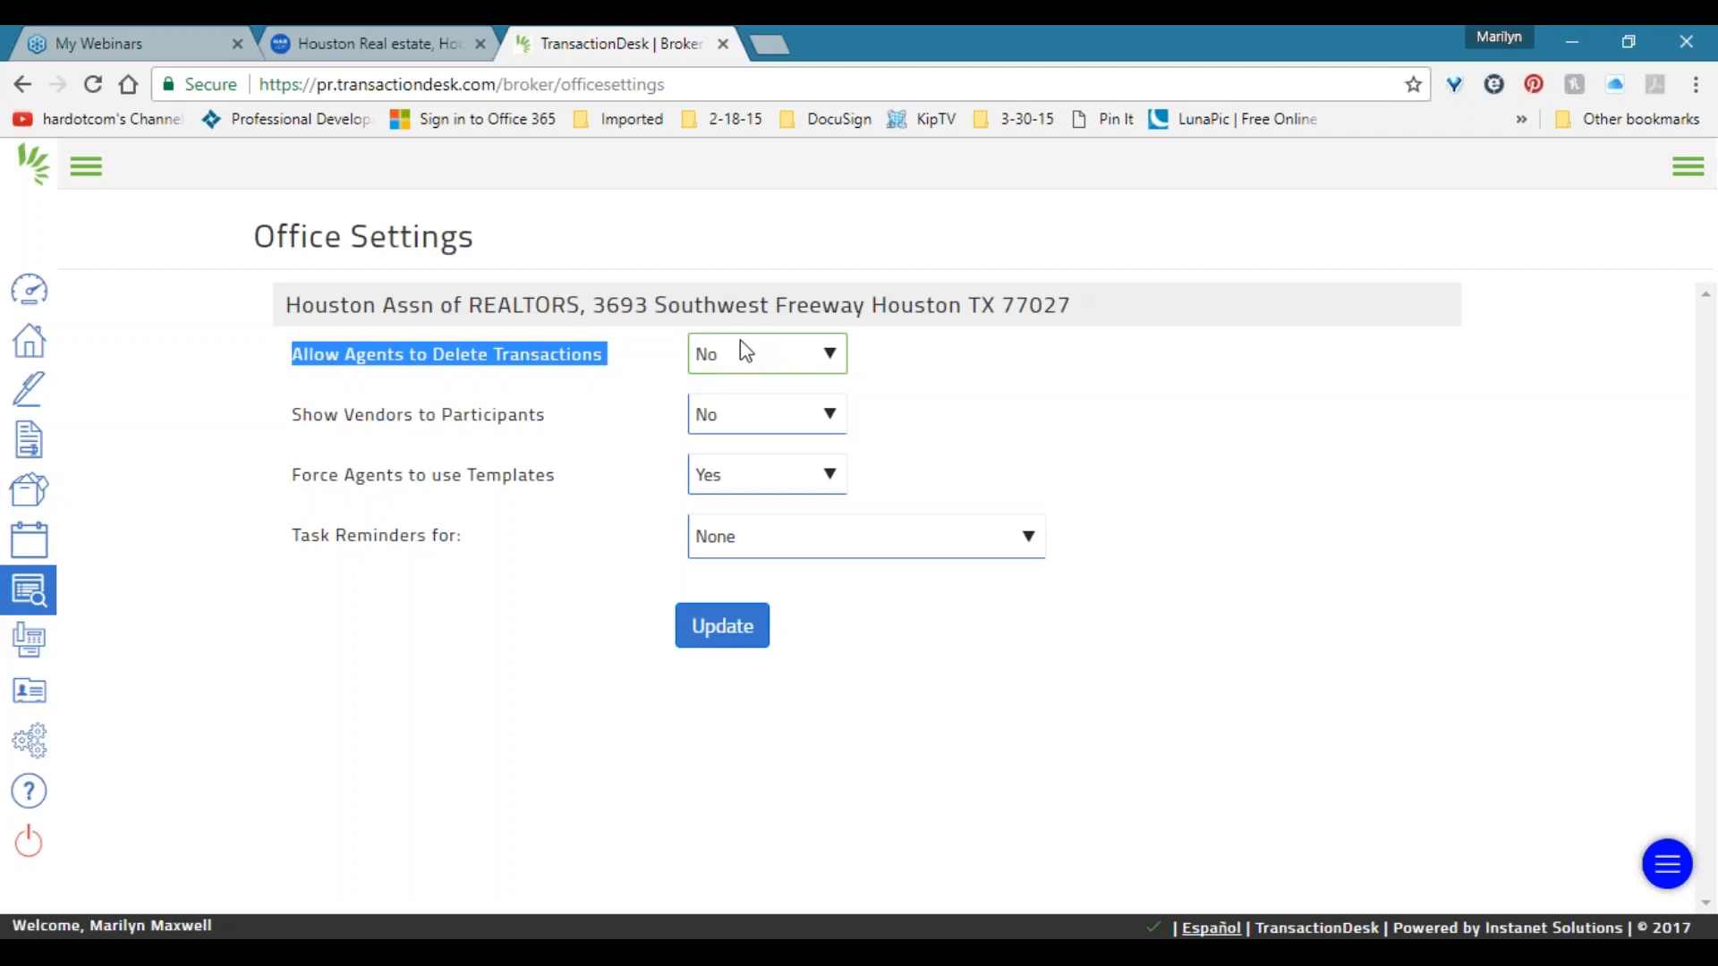
Leave vendor visibility at No and expand the sidebar to show section names.
click(700, 424)
click(706, 422)
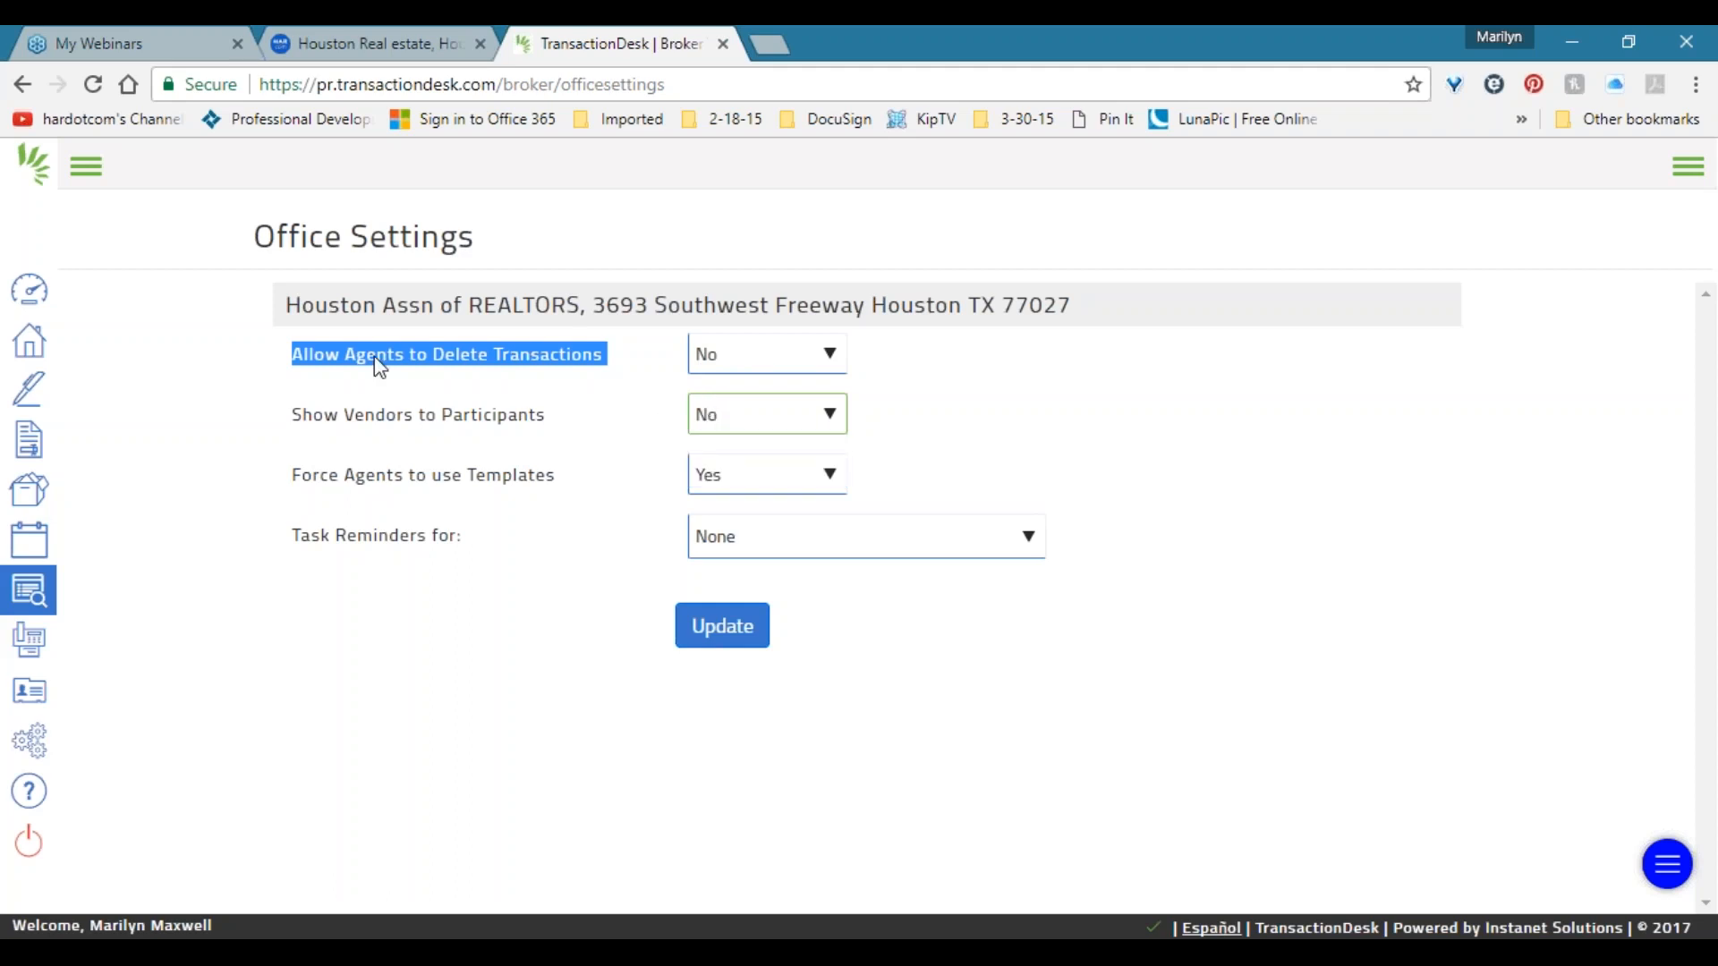
click(105, 179)
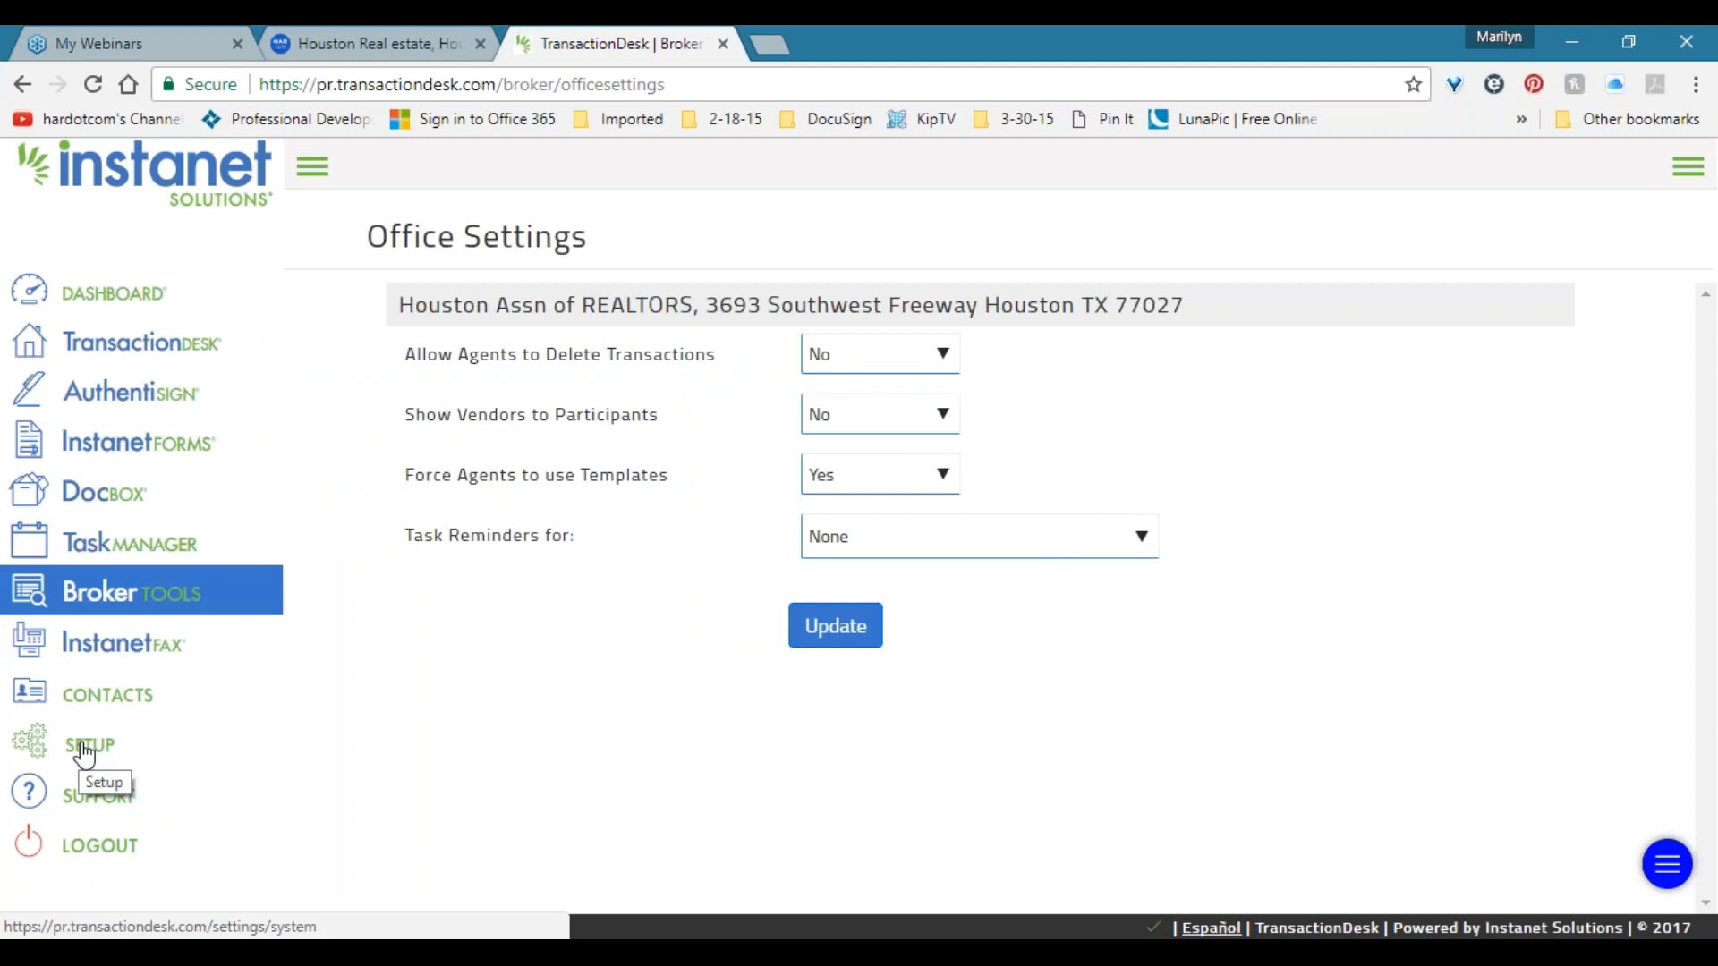
Check the Show Vendors and Task Reminders choices without changing them, then go to Broker Tools Reports.
click(889, 418)
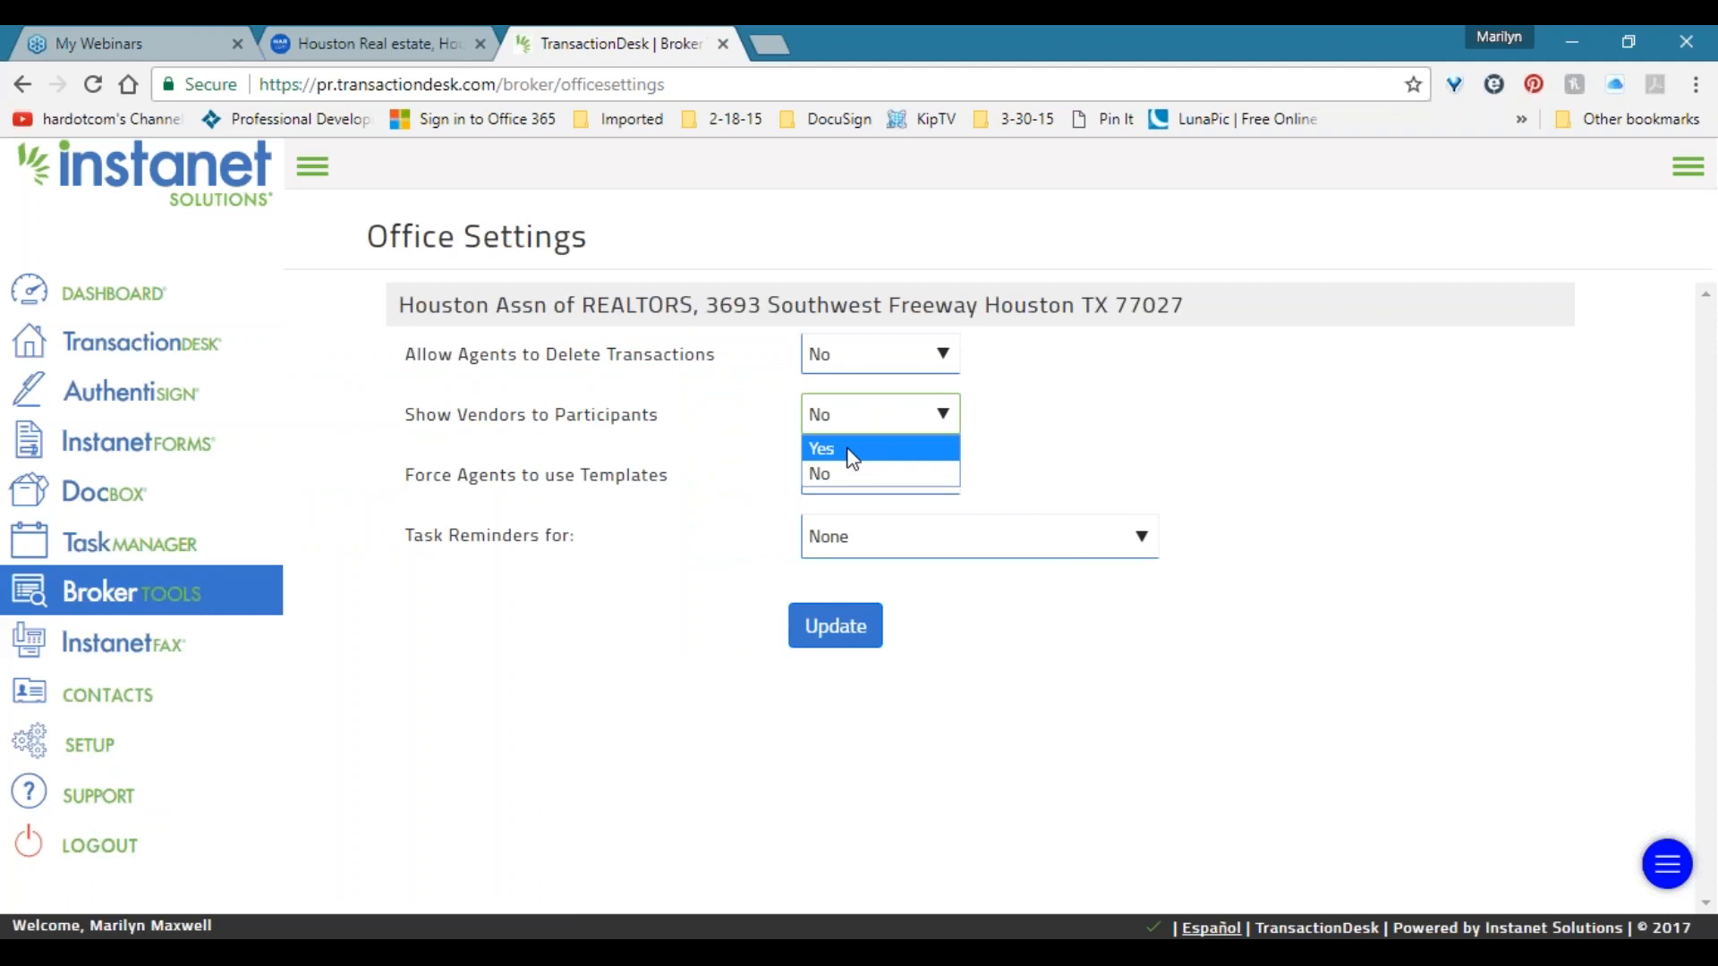
click(736, 470)
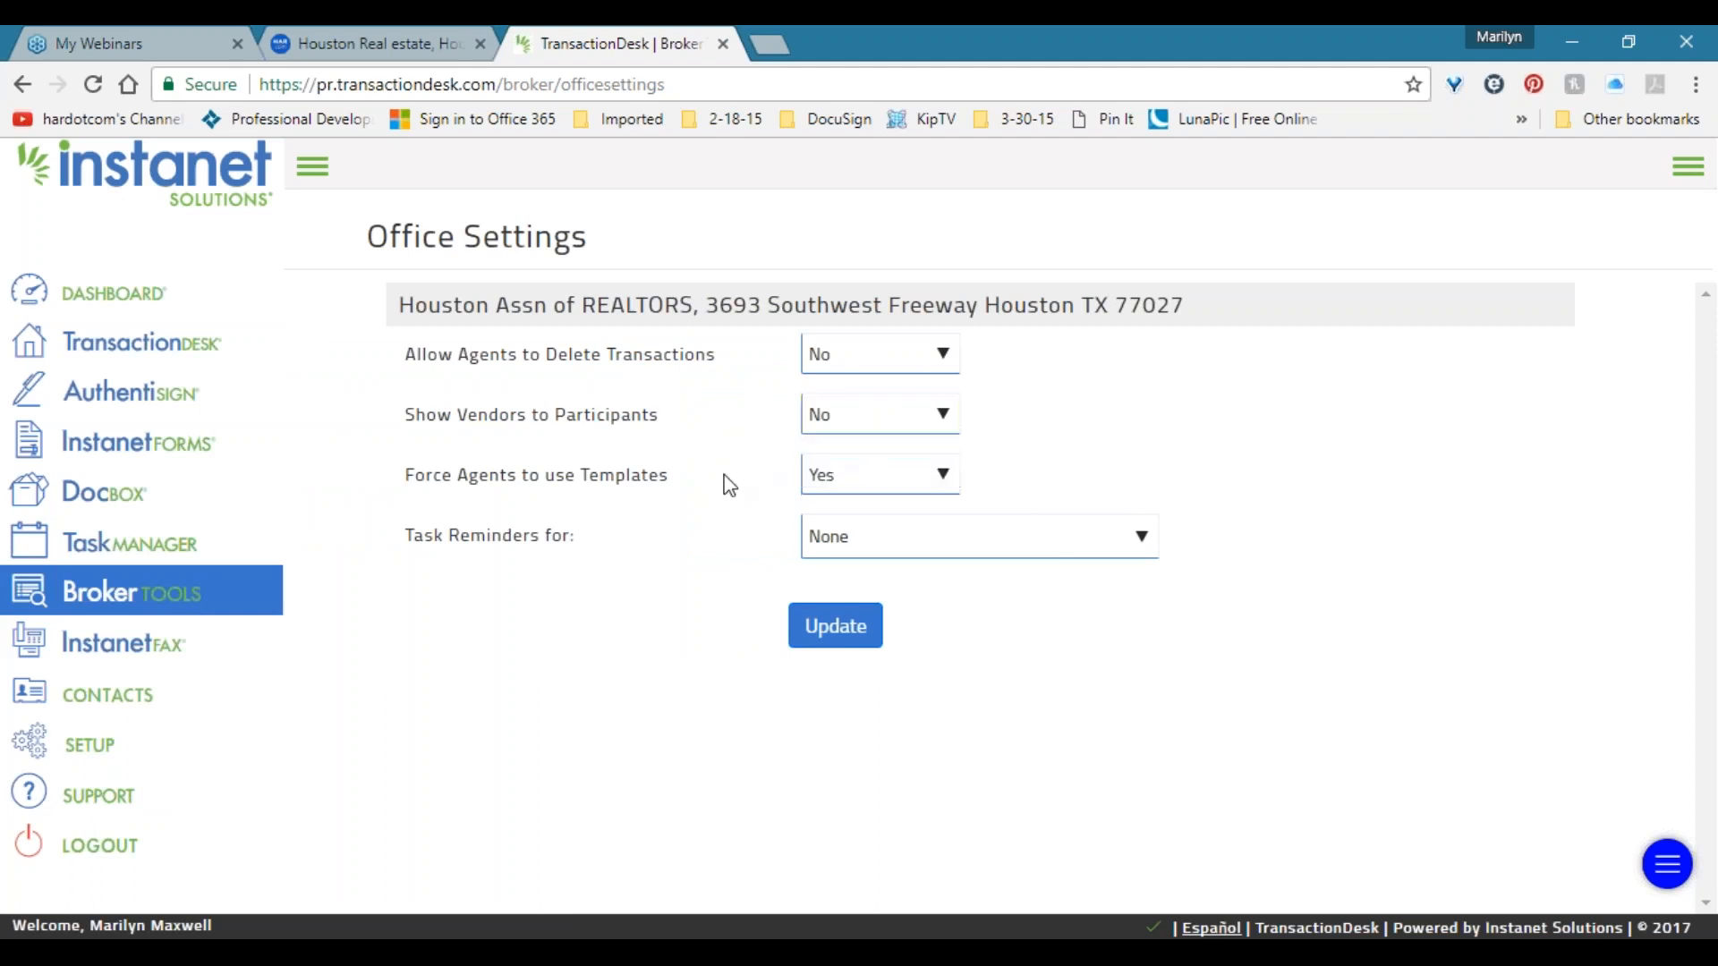
click(878, 534)
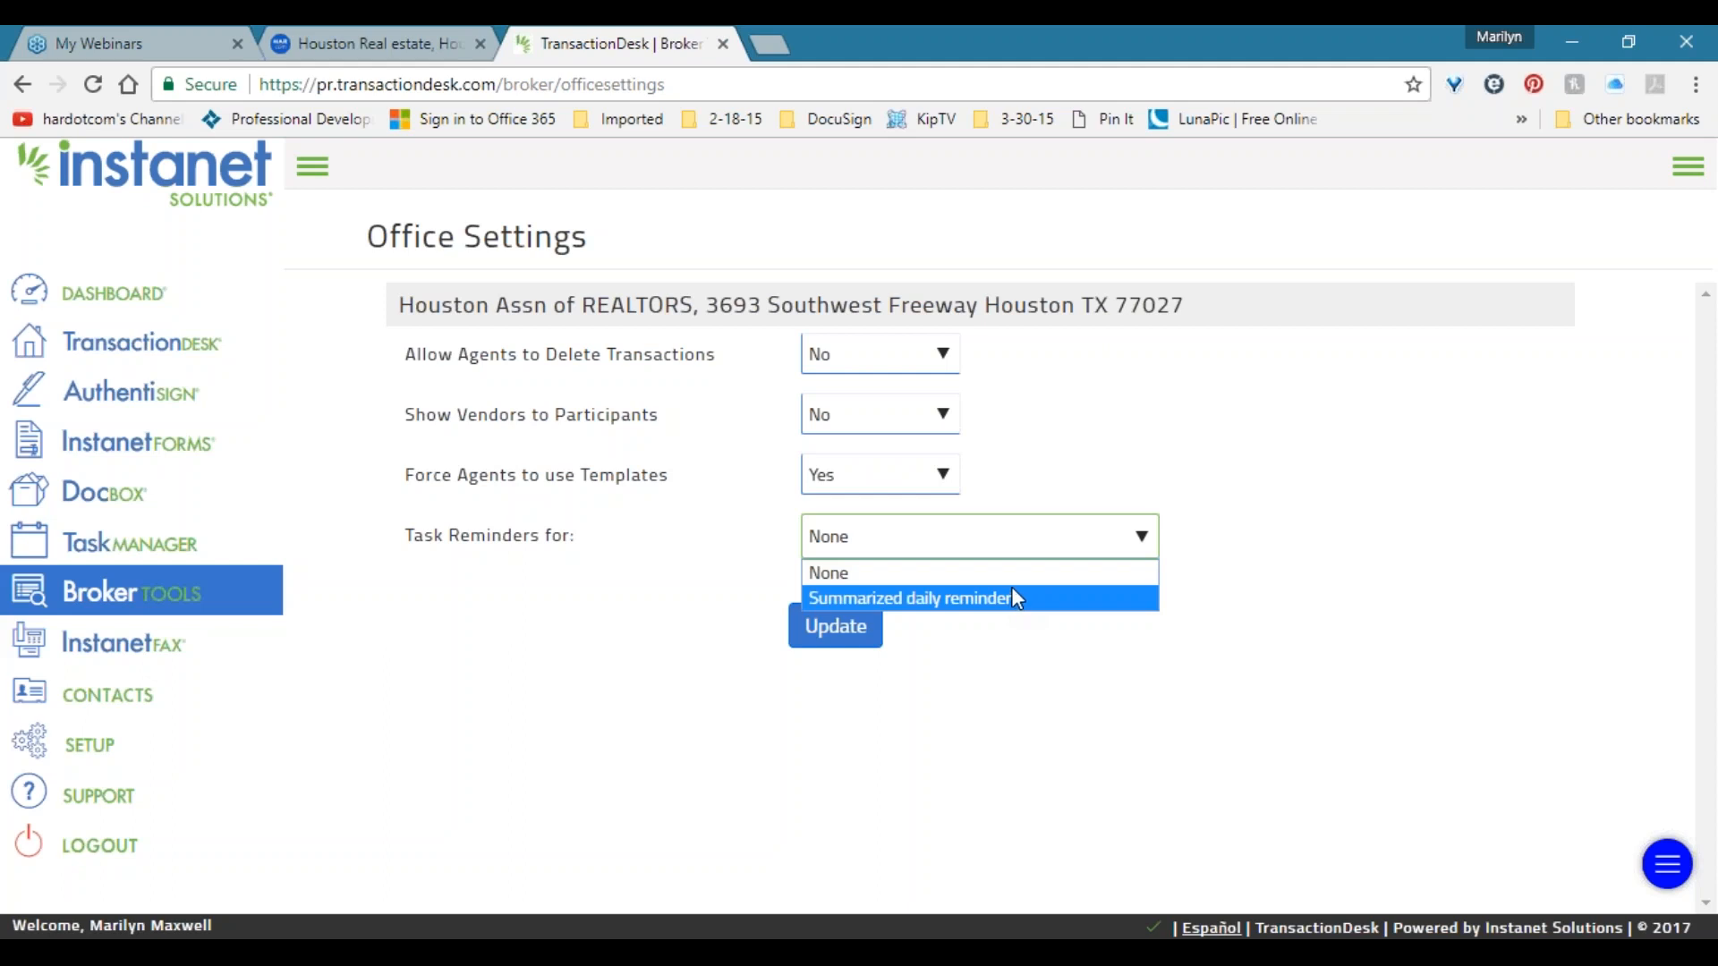
key(Up)
click(126, 592)
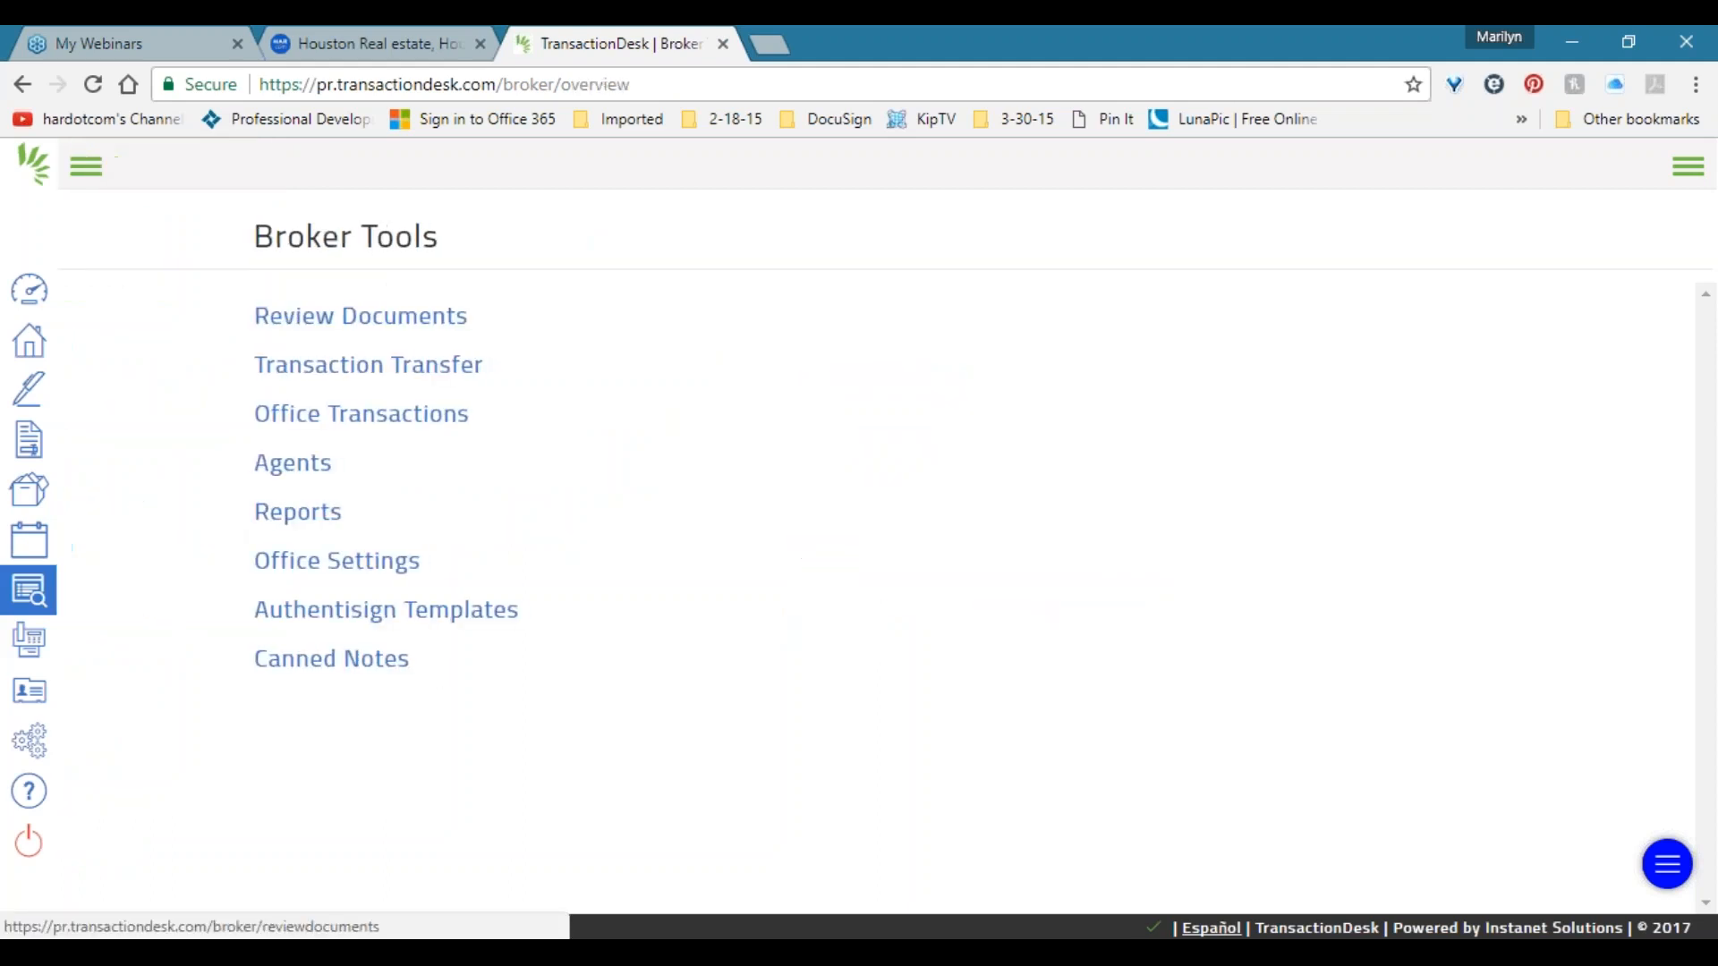
click(299, 515)
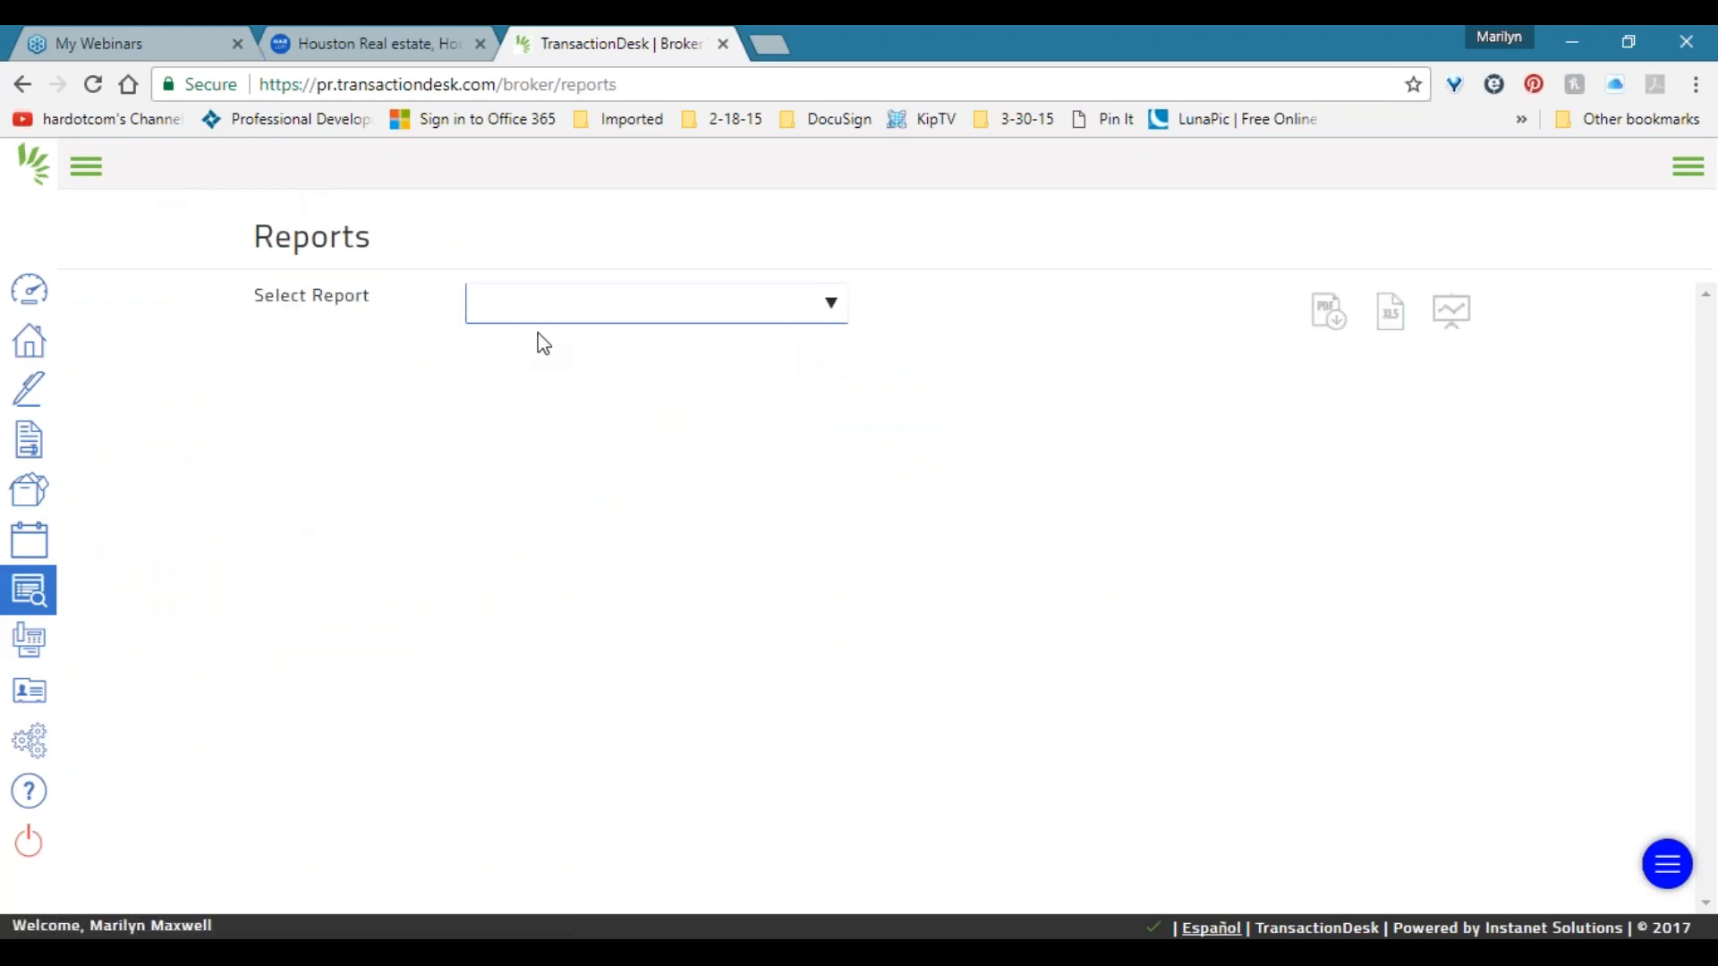
Set up a Transactions report with the first agent added, view Additional Filters, then return to Broker Tools.
click(561, 307)
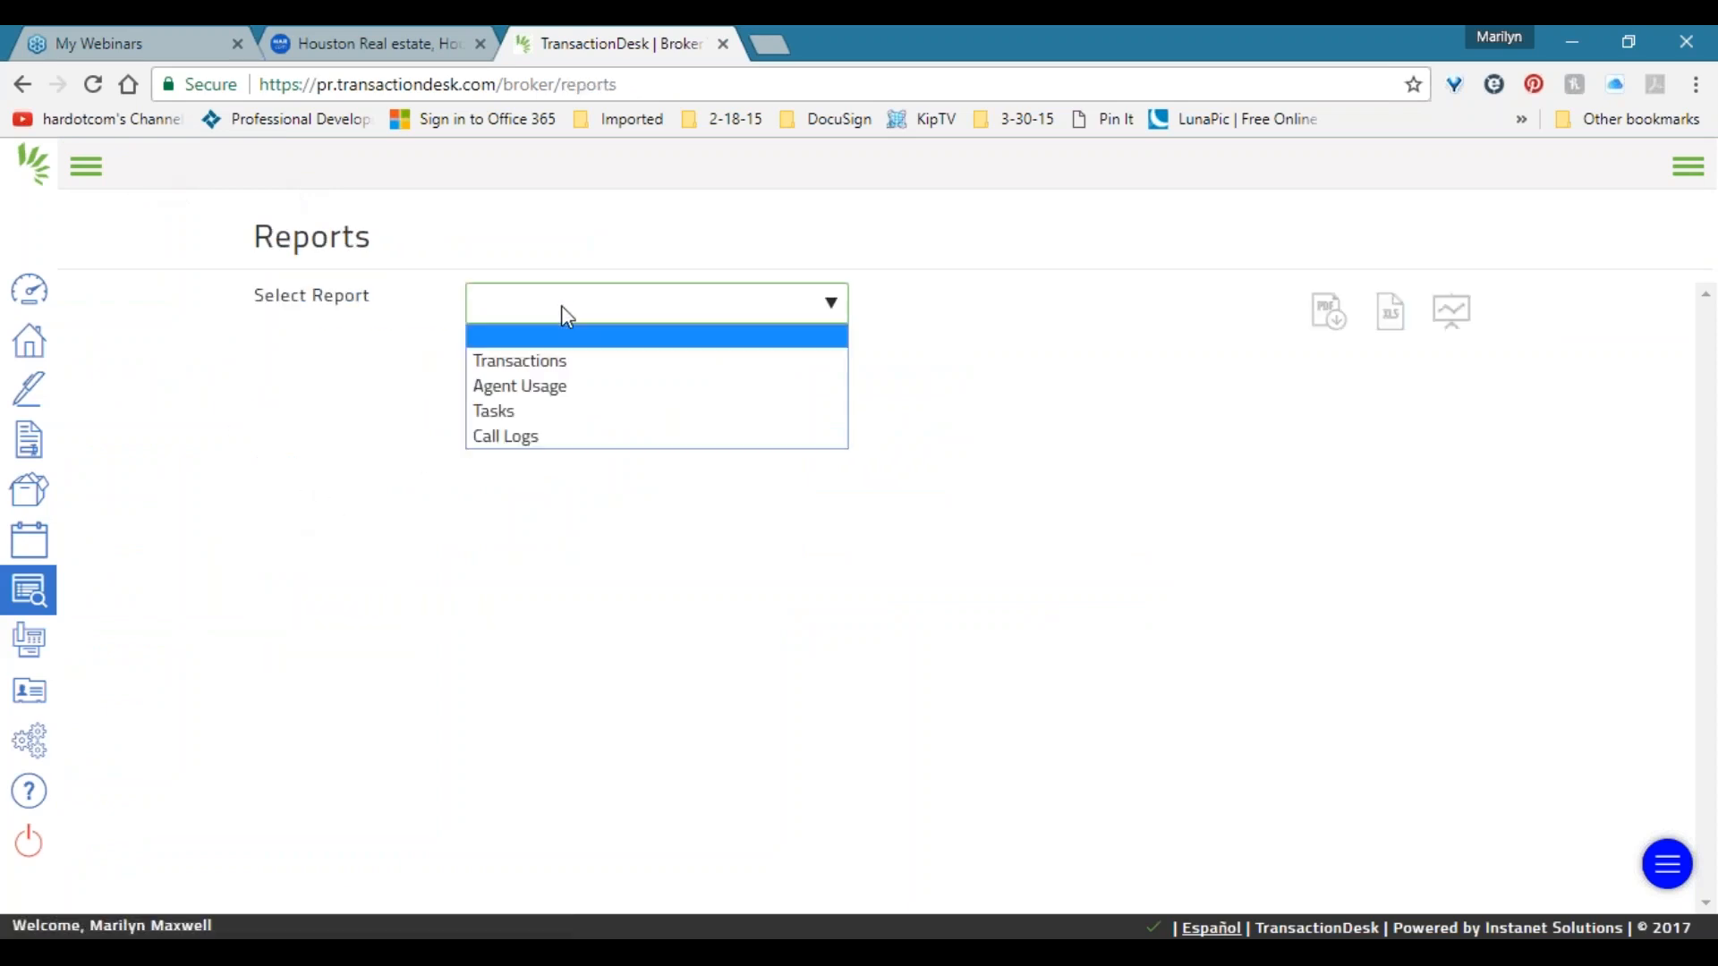
click(553, 365)
click(498, 567)
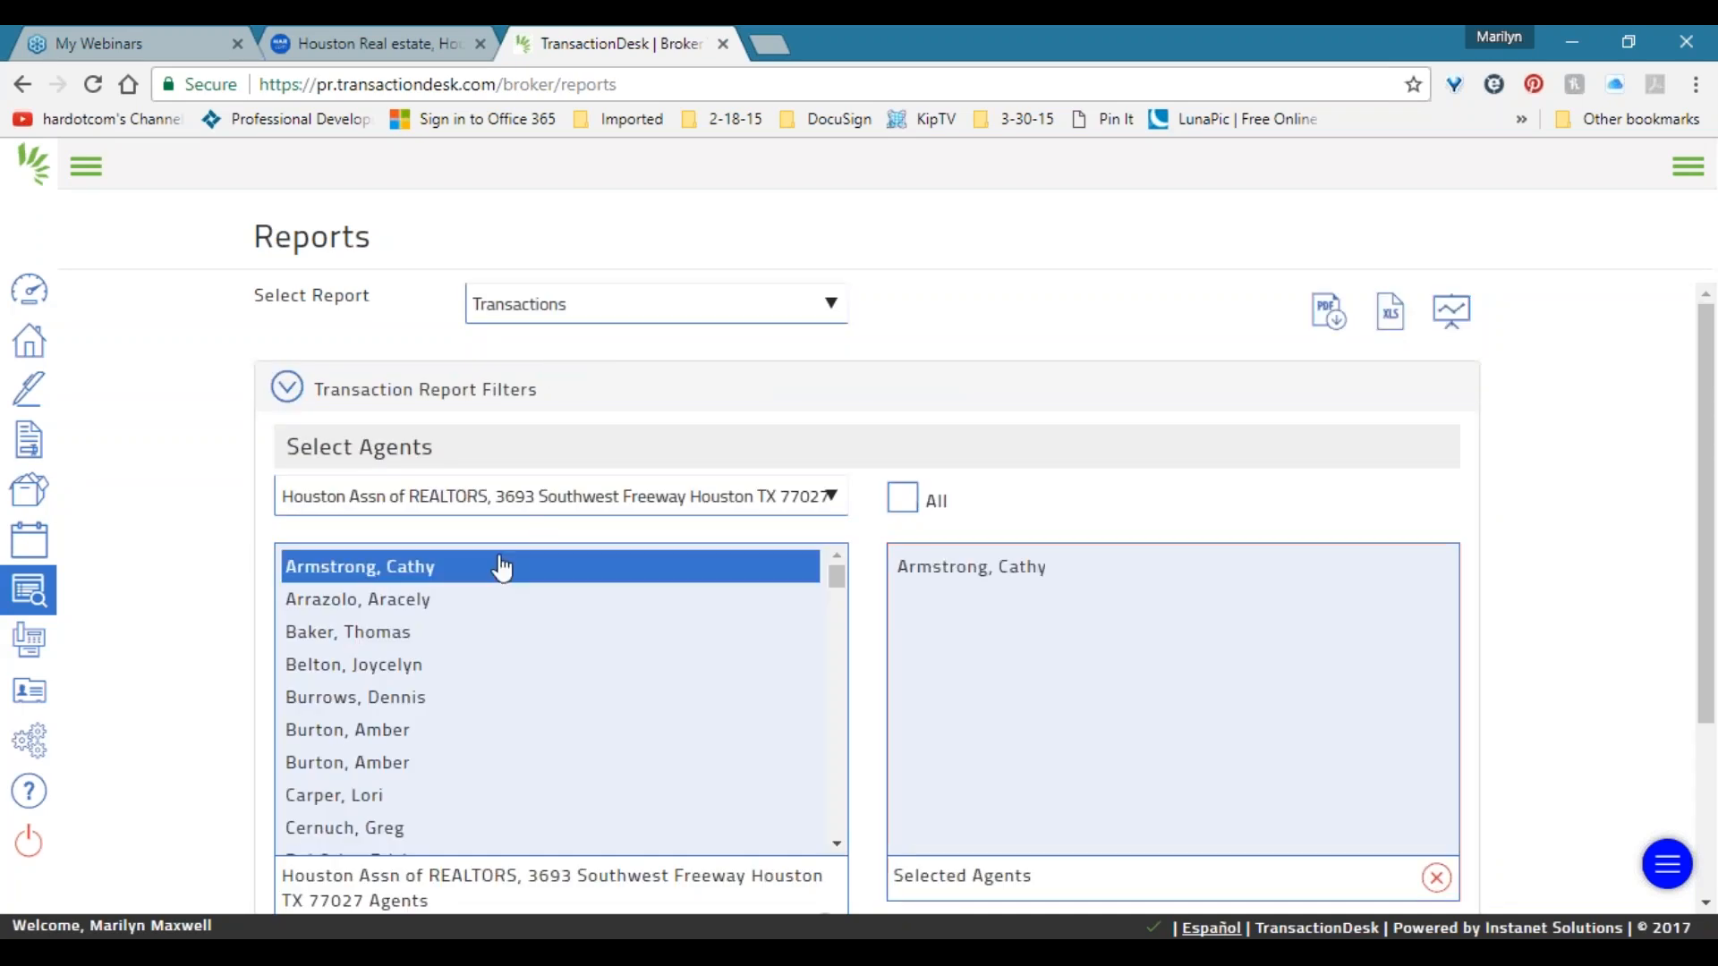
scroll(1054, 550, down, 3)
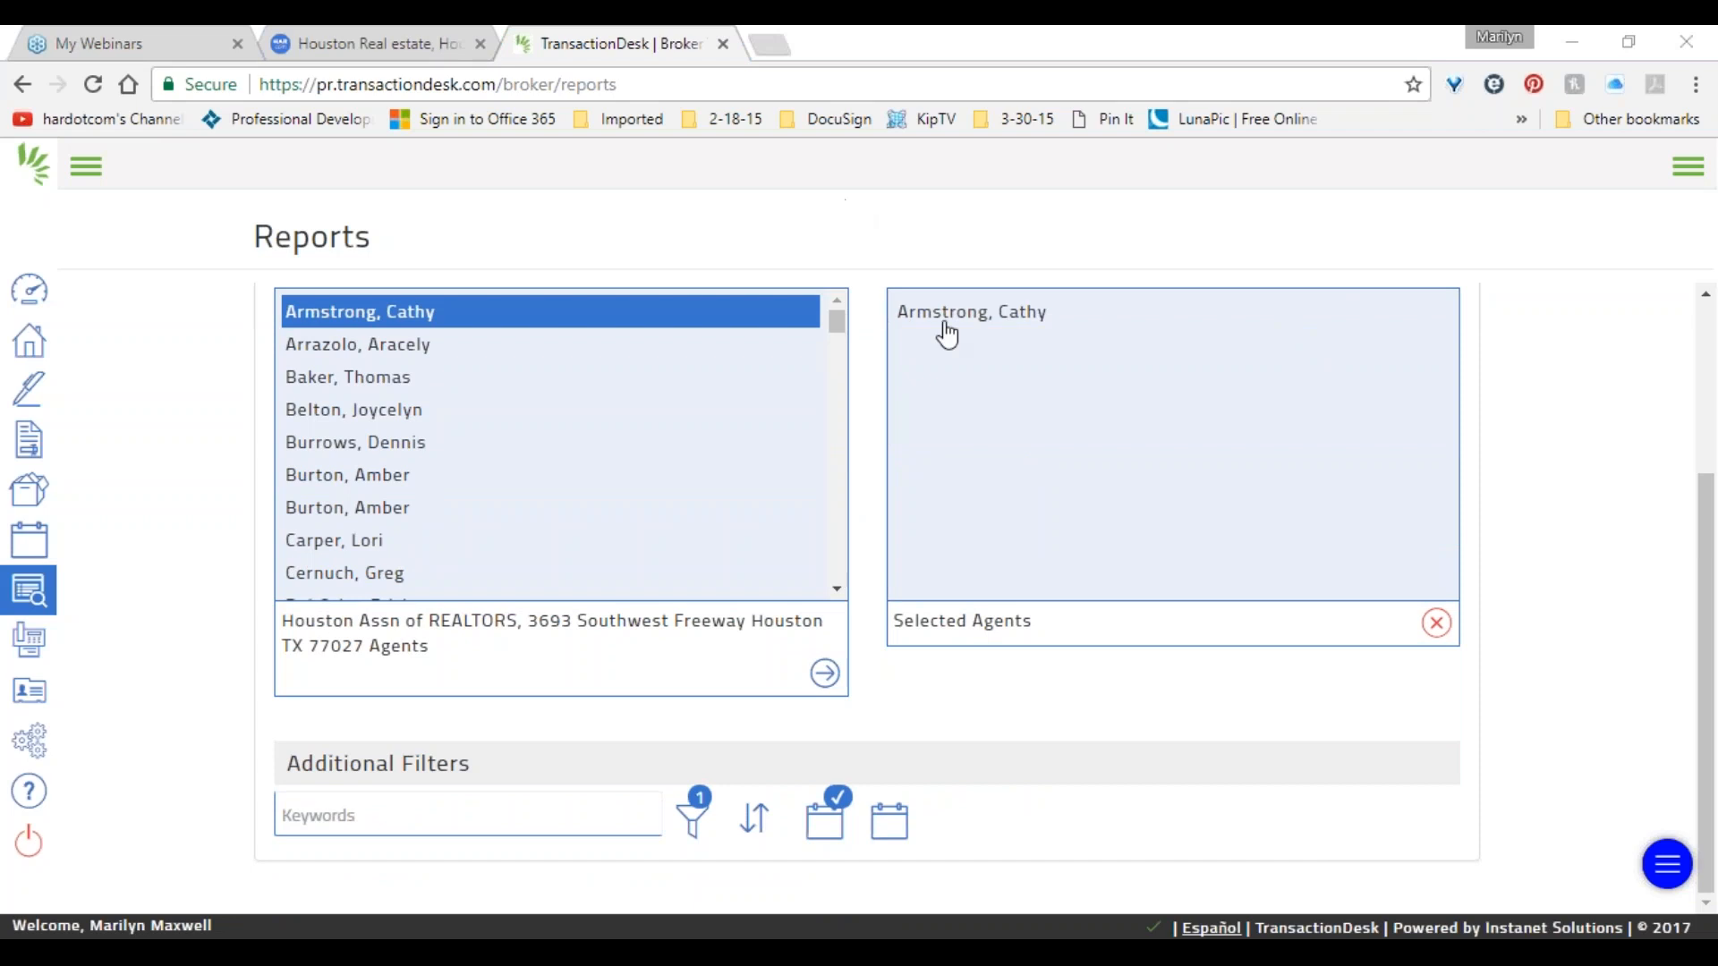
scroll(431, 349, down, 4)
click(475, 799)
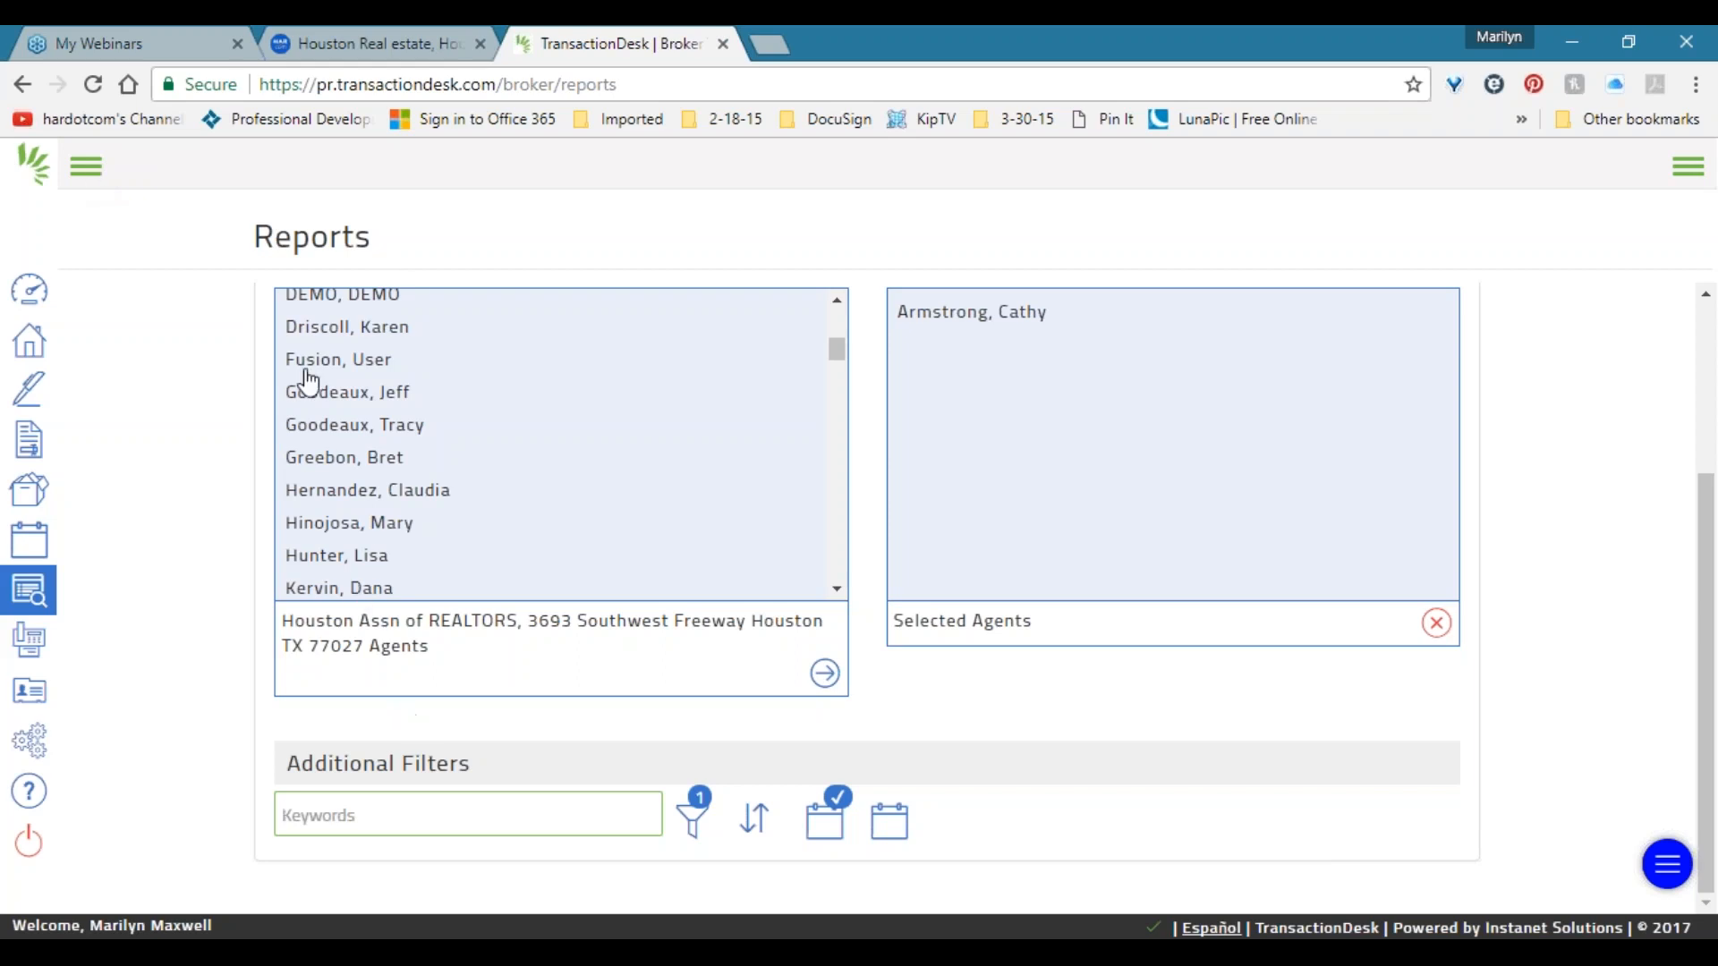
click(33, 615)
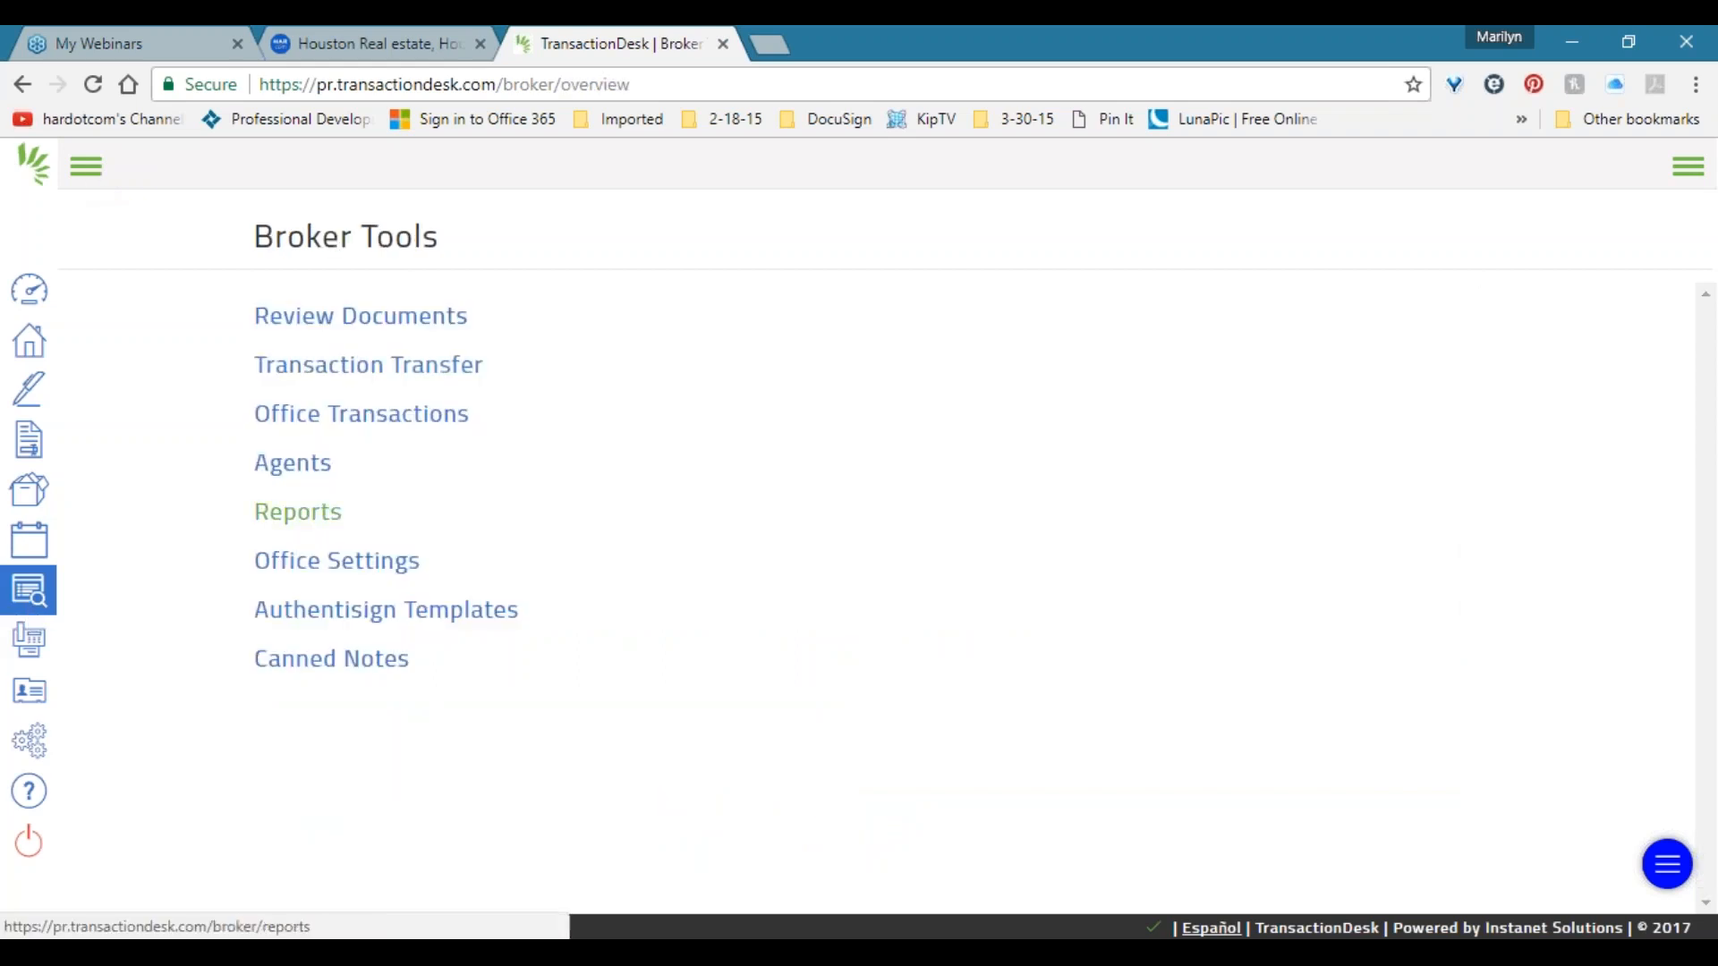
View the available reports (Transactions, Agent Usage, Tasks, Call Logs), then switch to the Broker Dashboard.
click(295, 510)
click(555, 309)
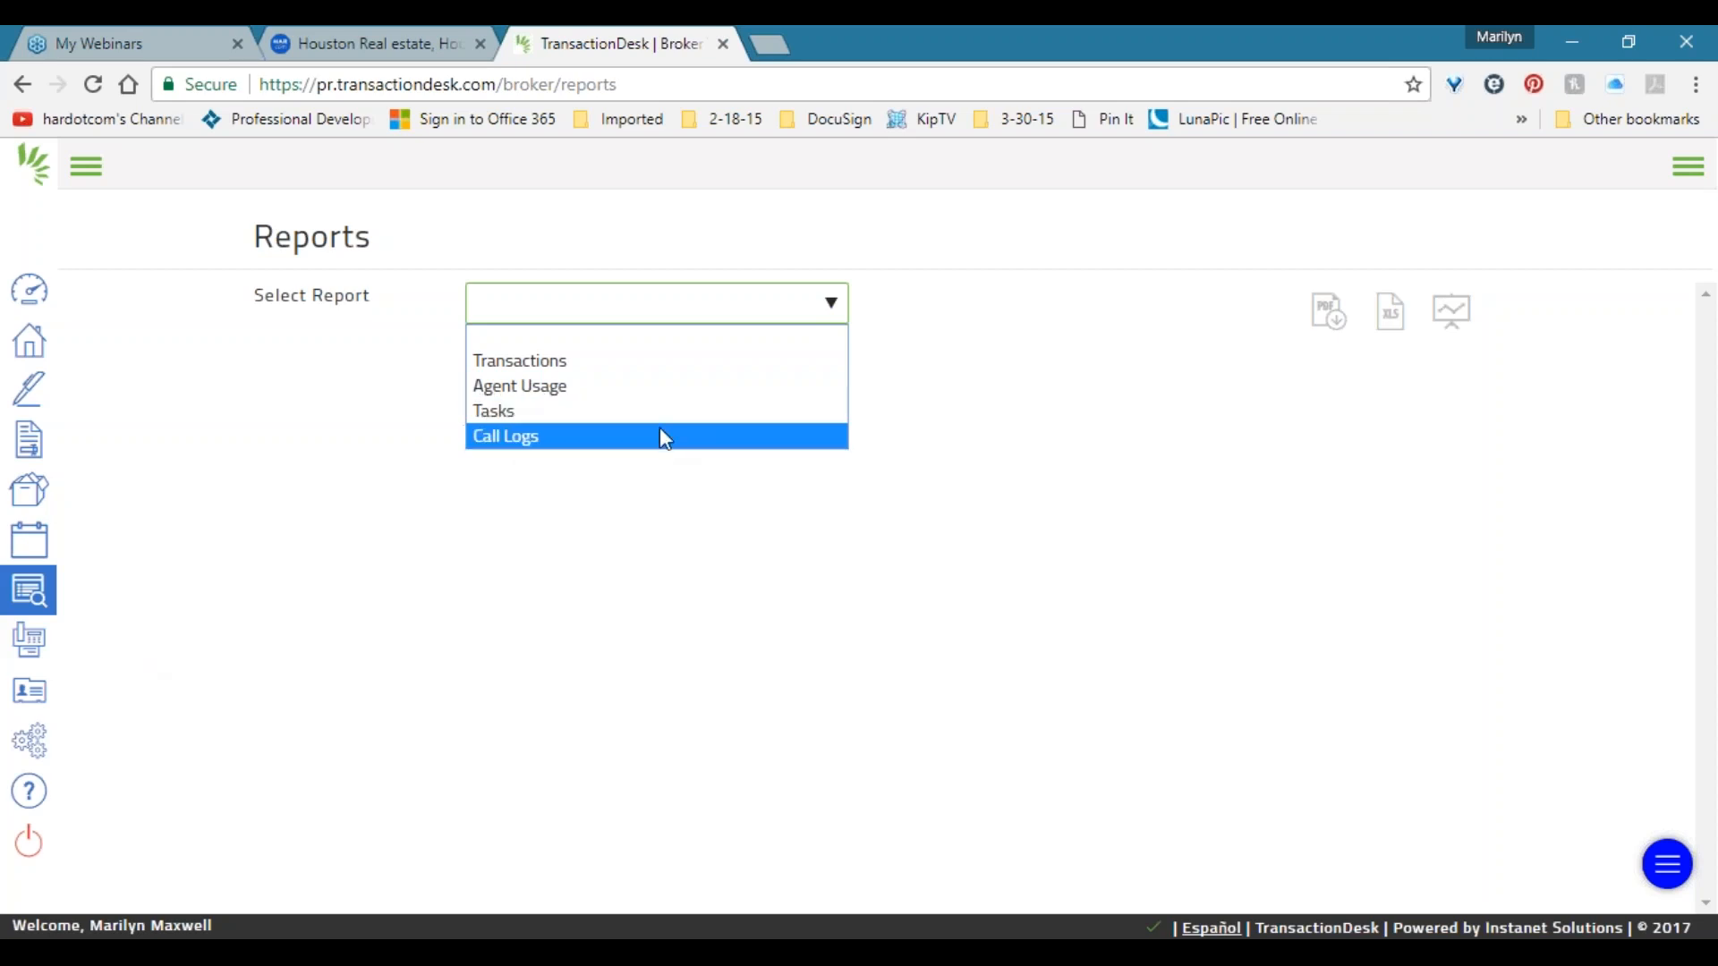
click(30, 294)
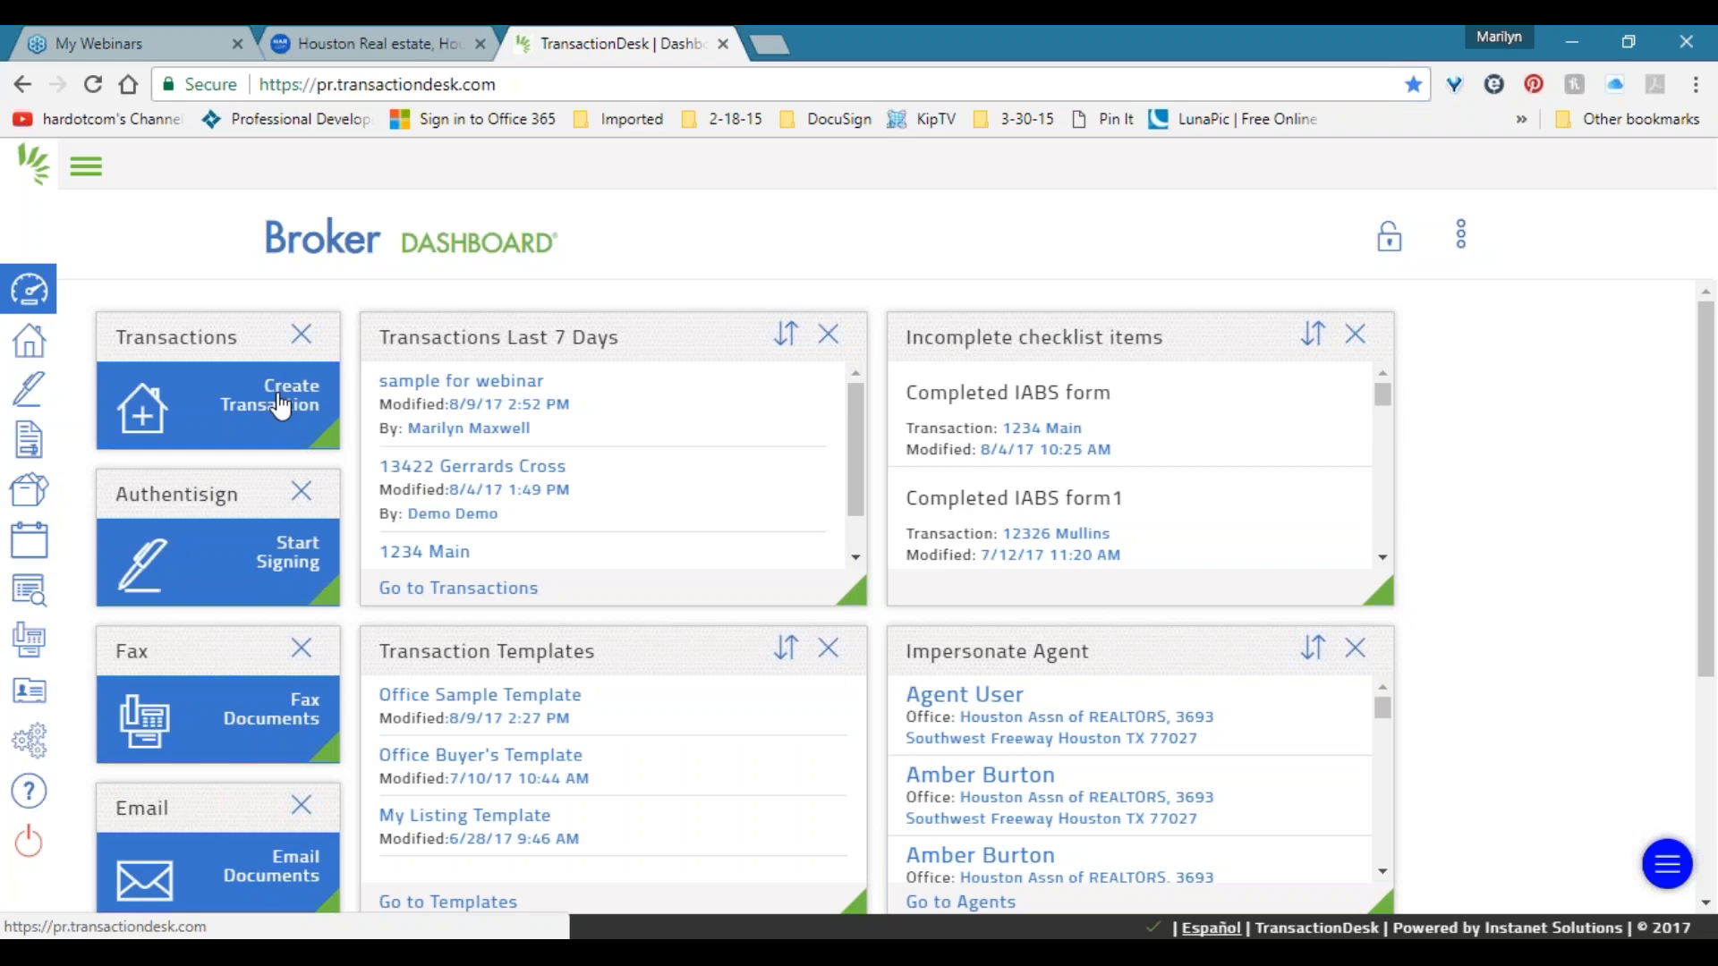
In the 'sample for webinar' transaction, save a call log with caller 'a', subject 1, message 'werwer'.
click(492, 383)
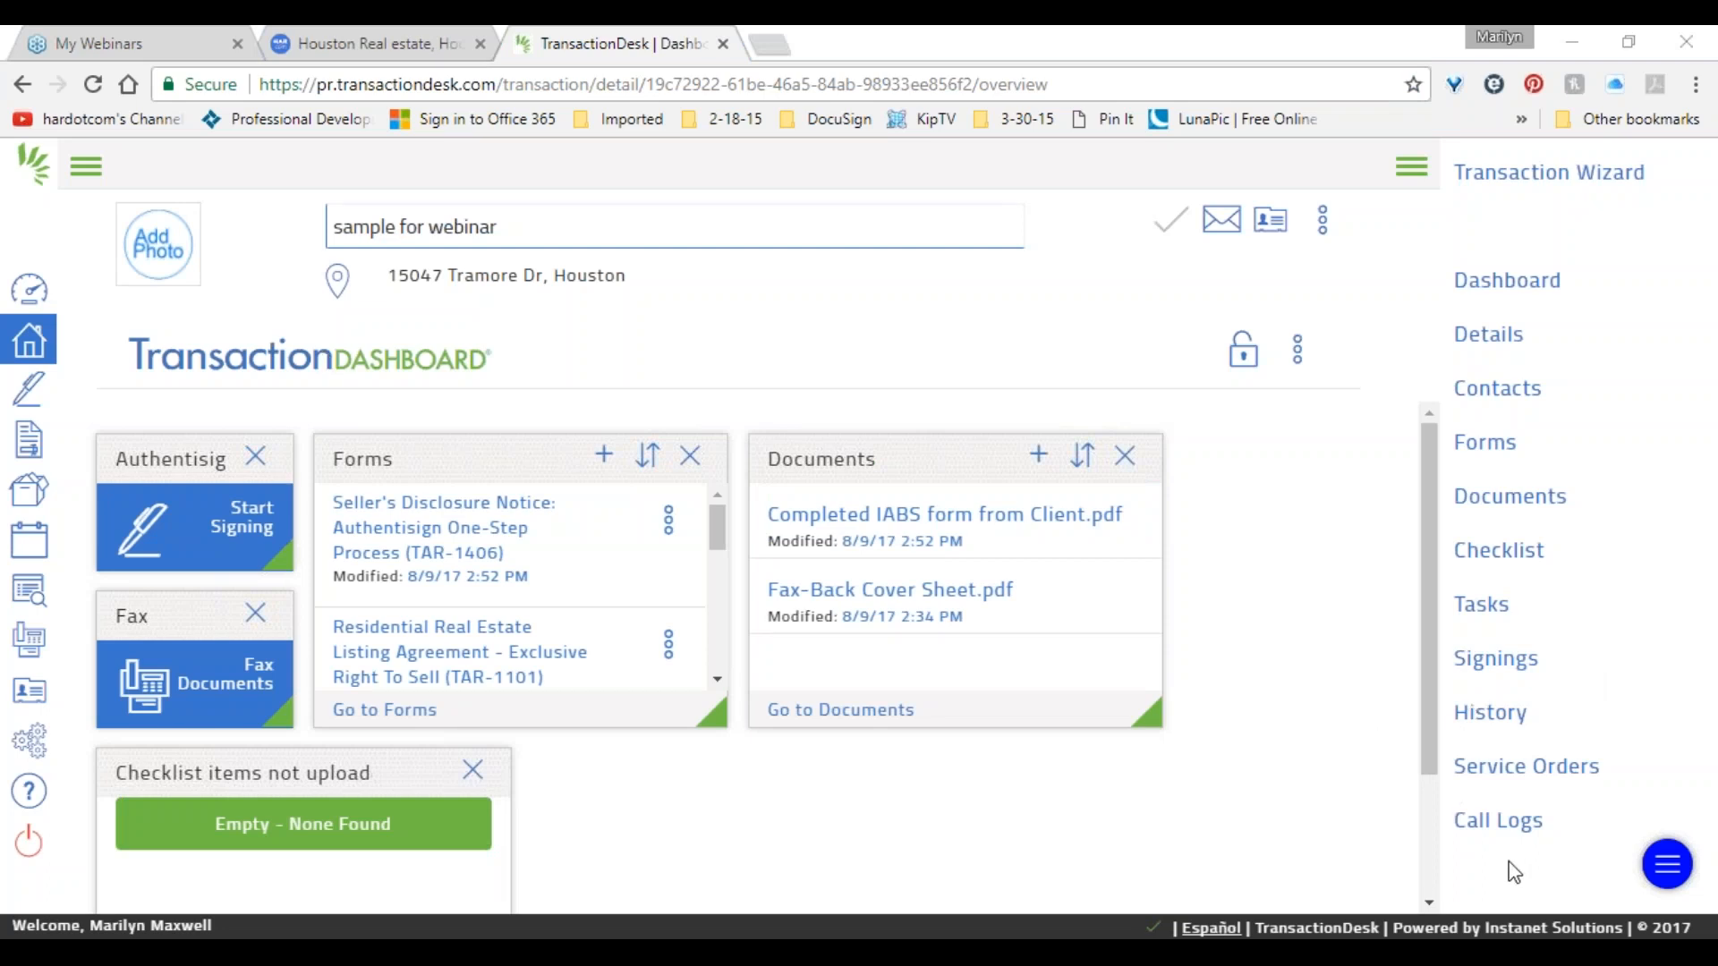
click(1485, 821)
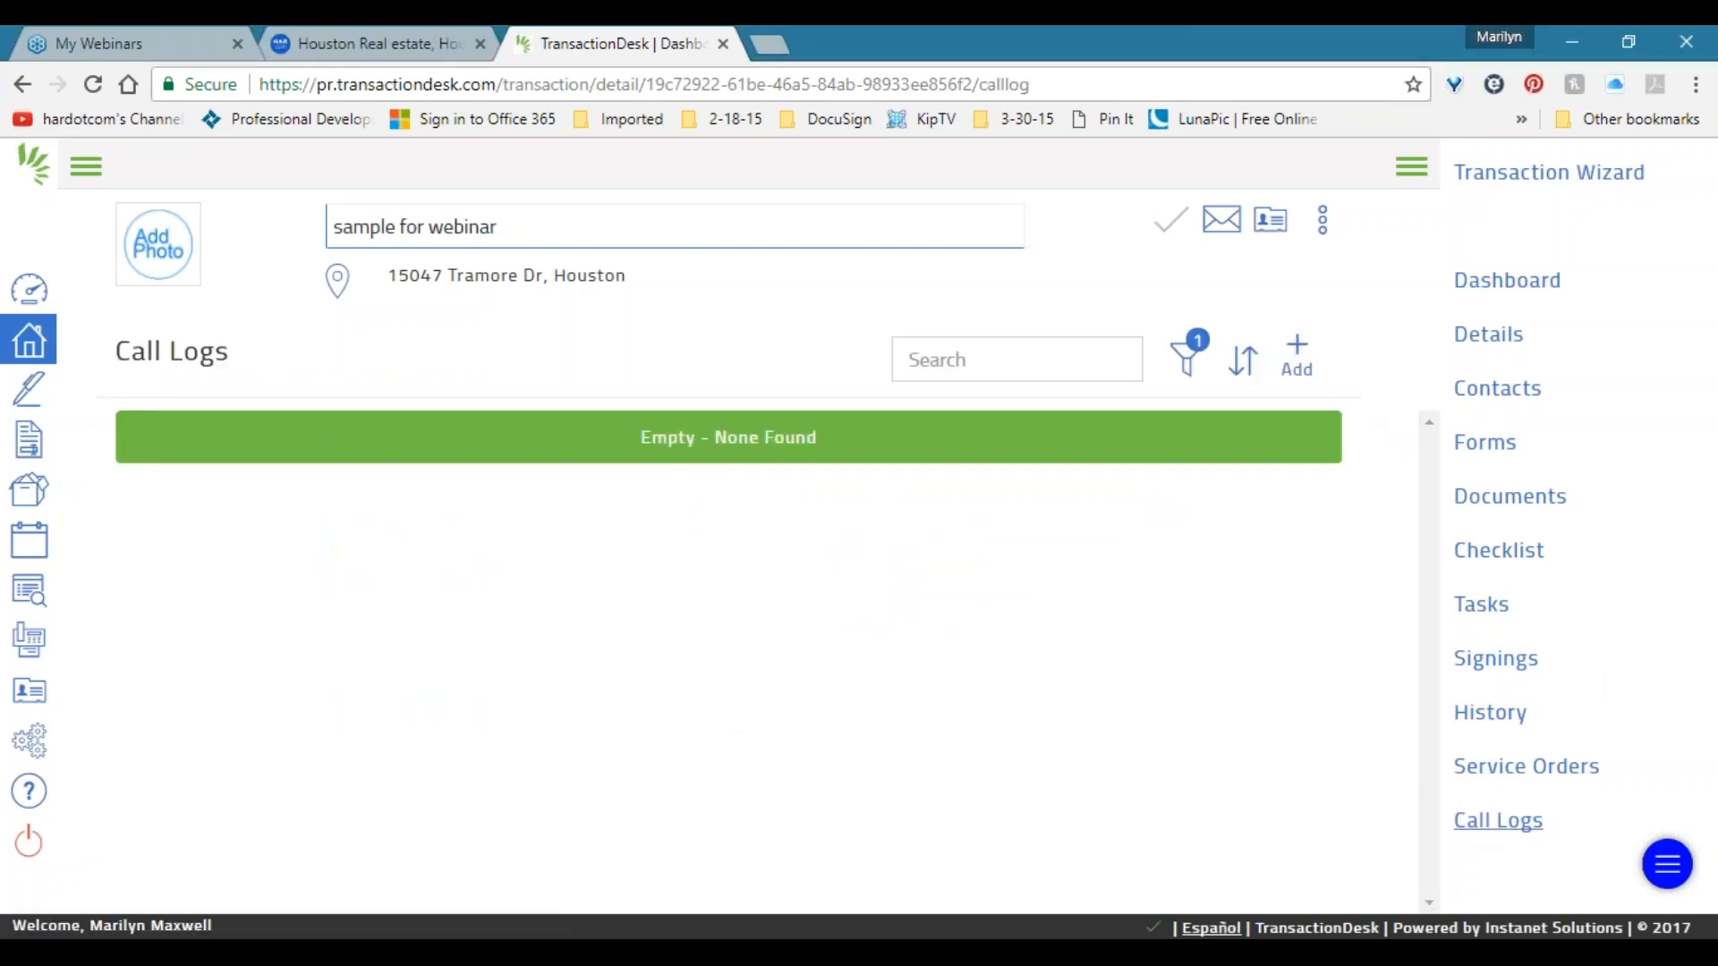
click(1299, 355)
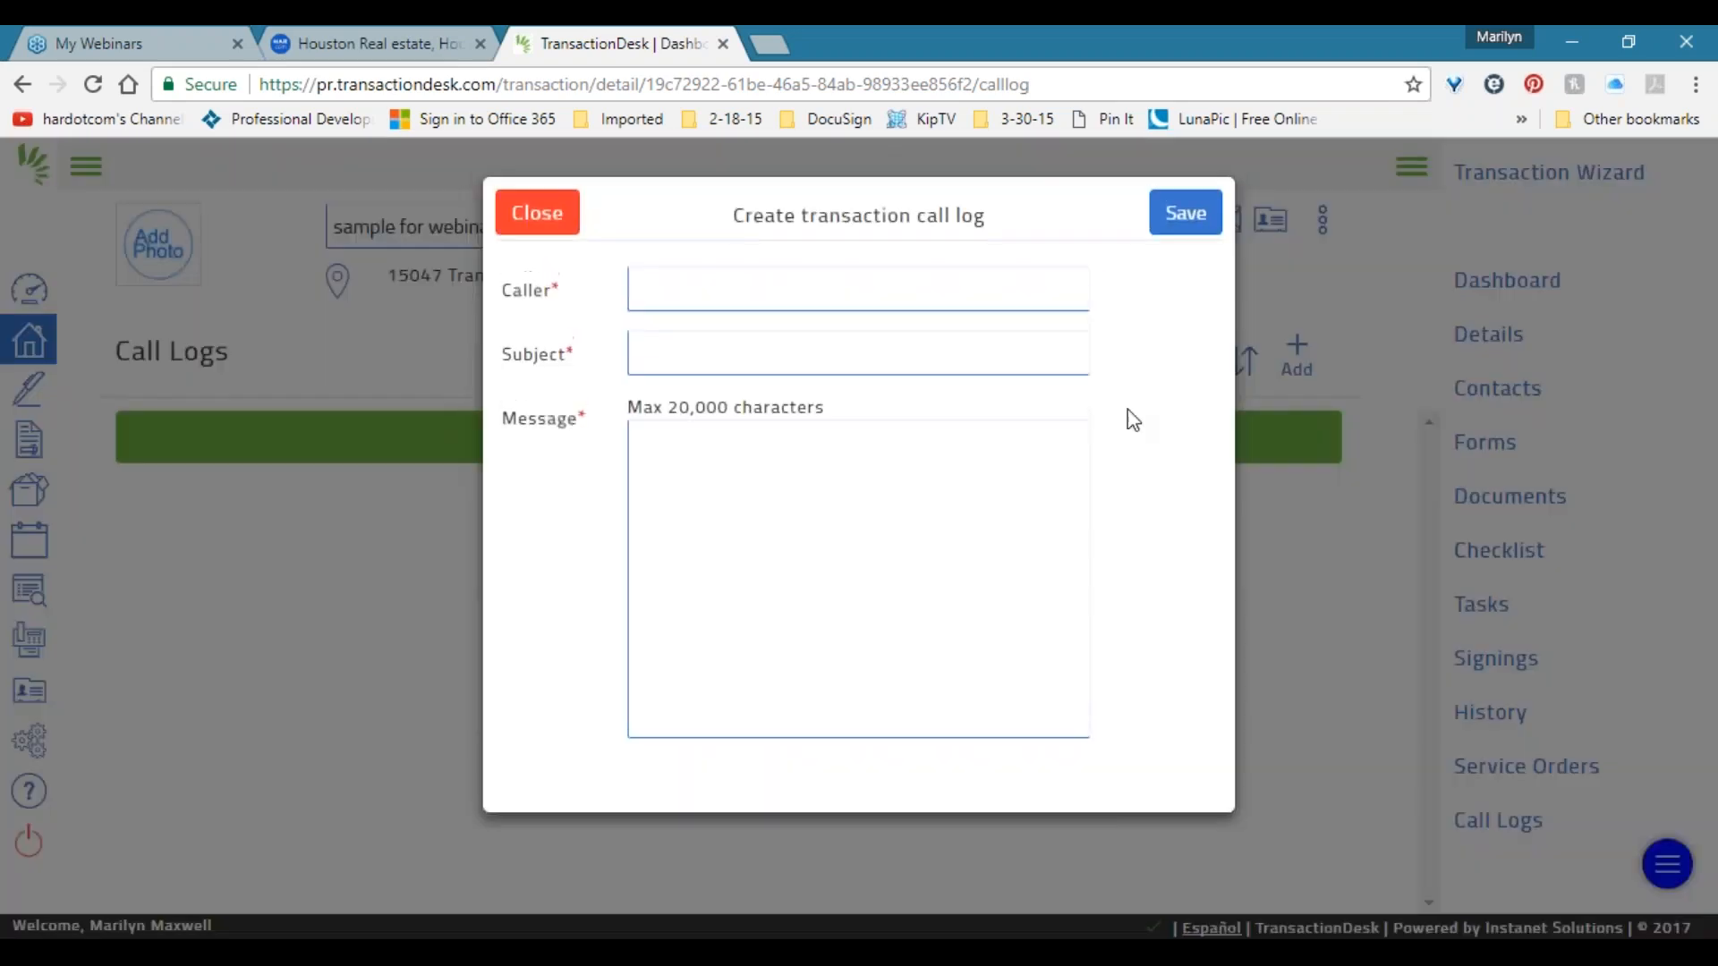
double_click(679, 295)
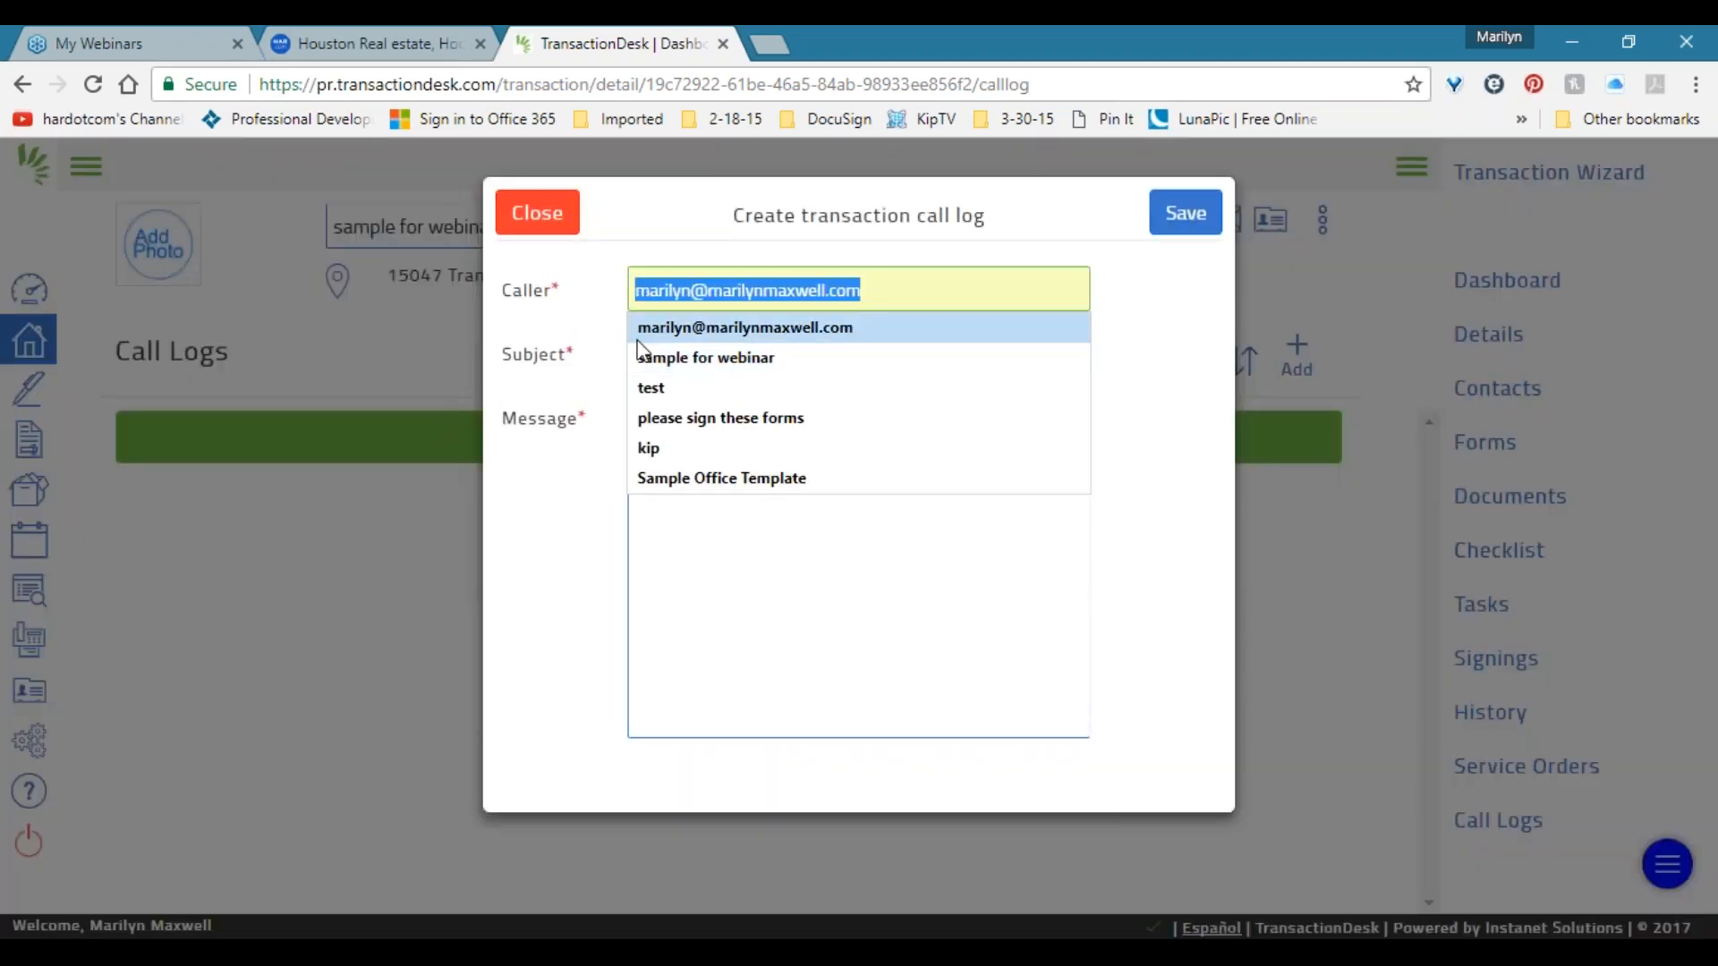
click(615, 356)
click(740, 479)
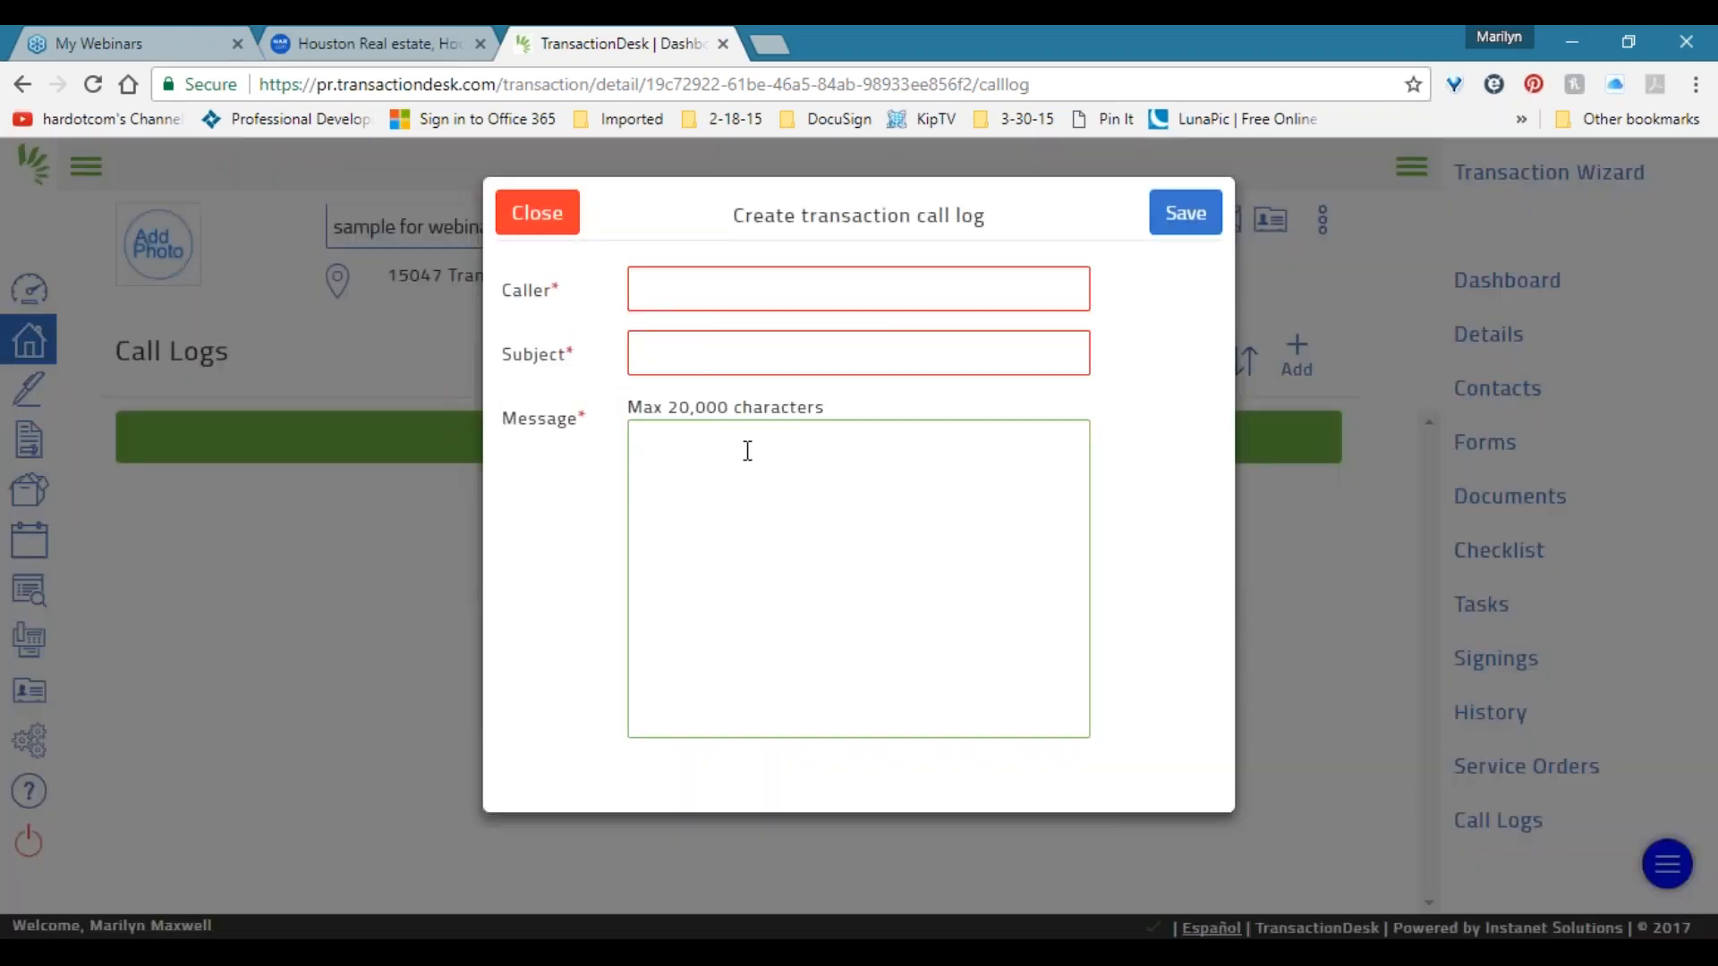
click(659, 296)
text(a)
key(Tab)
text(1)
key(Tab)
text(werwer)
click(1206, 224)
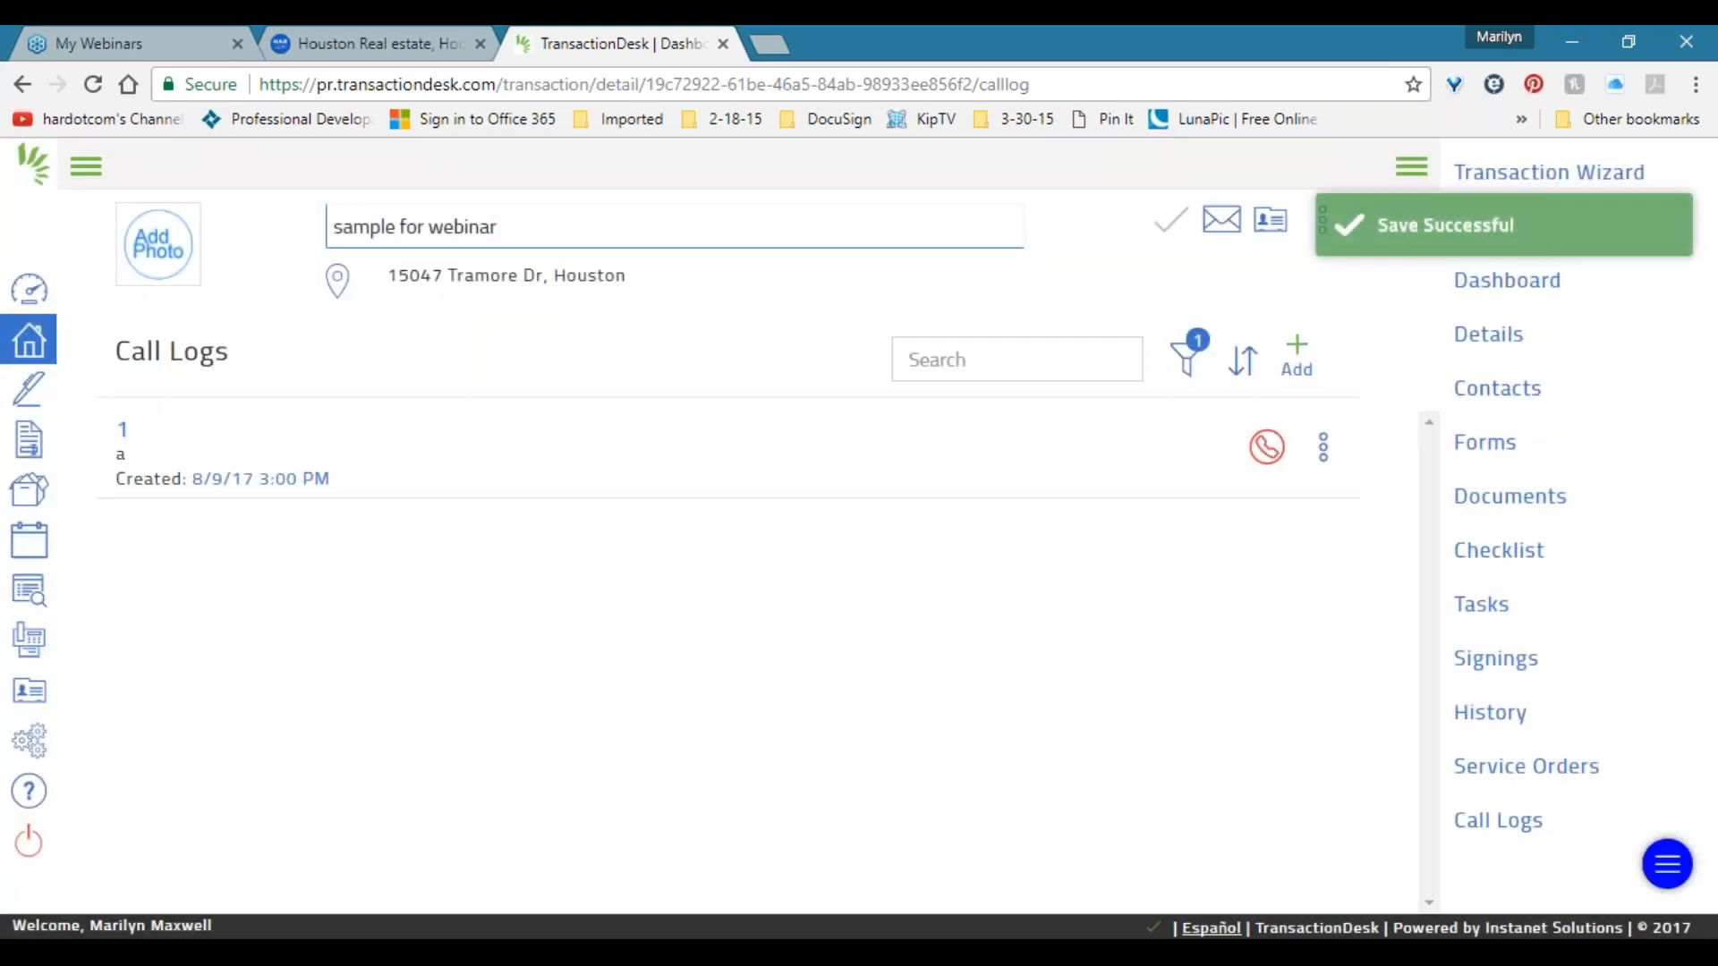
Save a second call log with caller 'b', subject 2 and message 'dfgdf'.
click(1297, 351)
click(755, 293)
text(b)
click(712, 356)
click(717, 453)
text(dfgdf)
click(1183, 213)
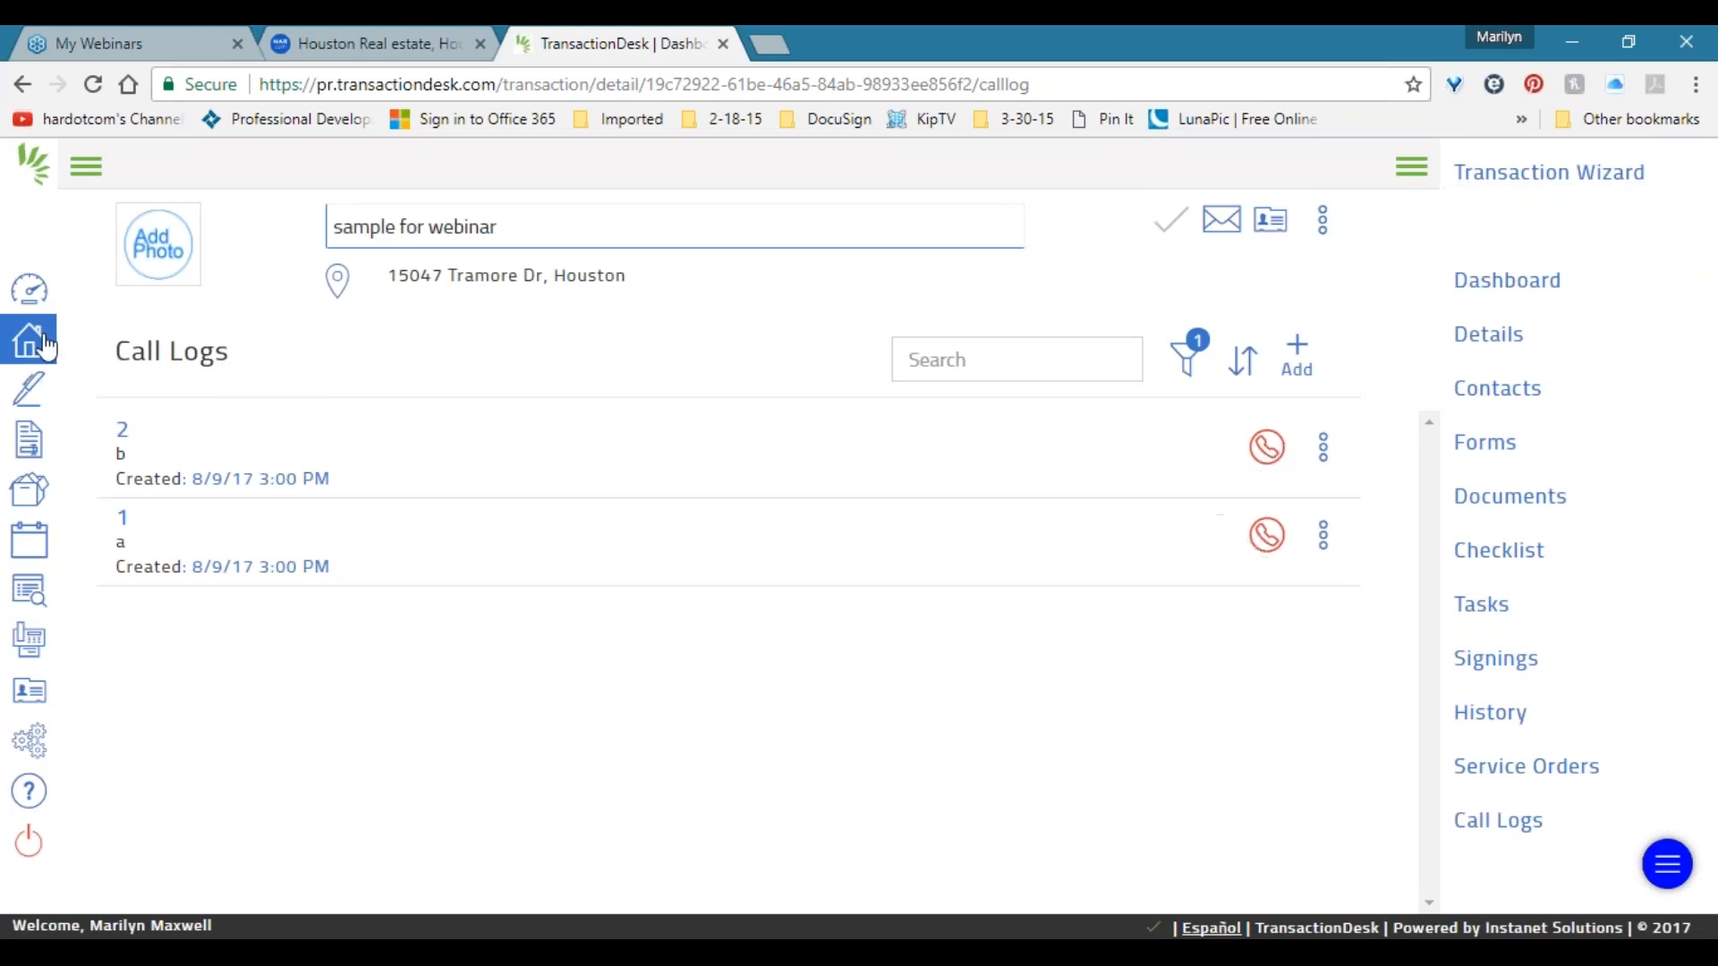
Return to the Broker Dashboard and expand the side navigation to show section names.
click(30, 289)
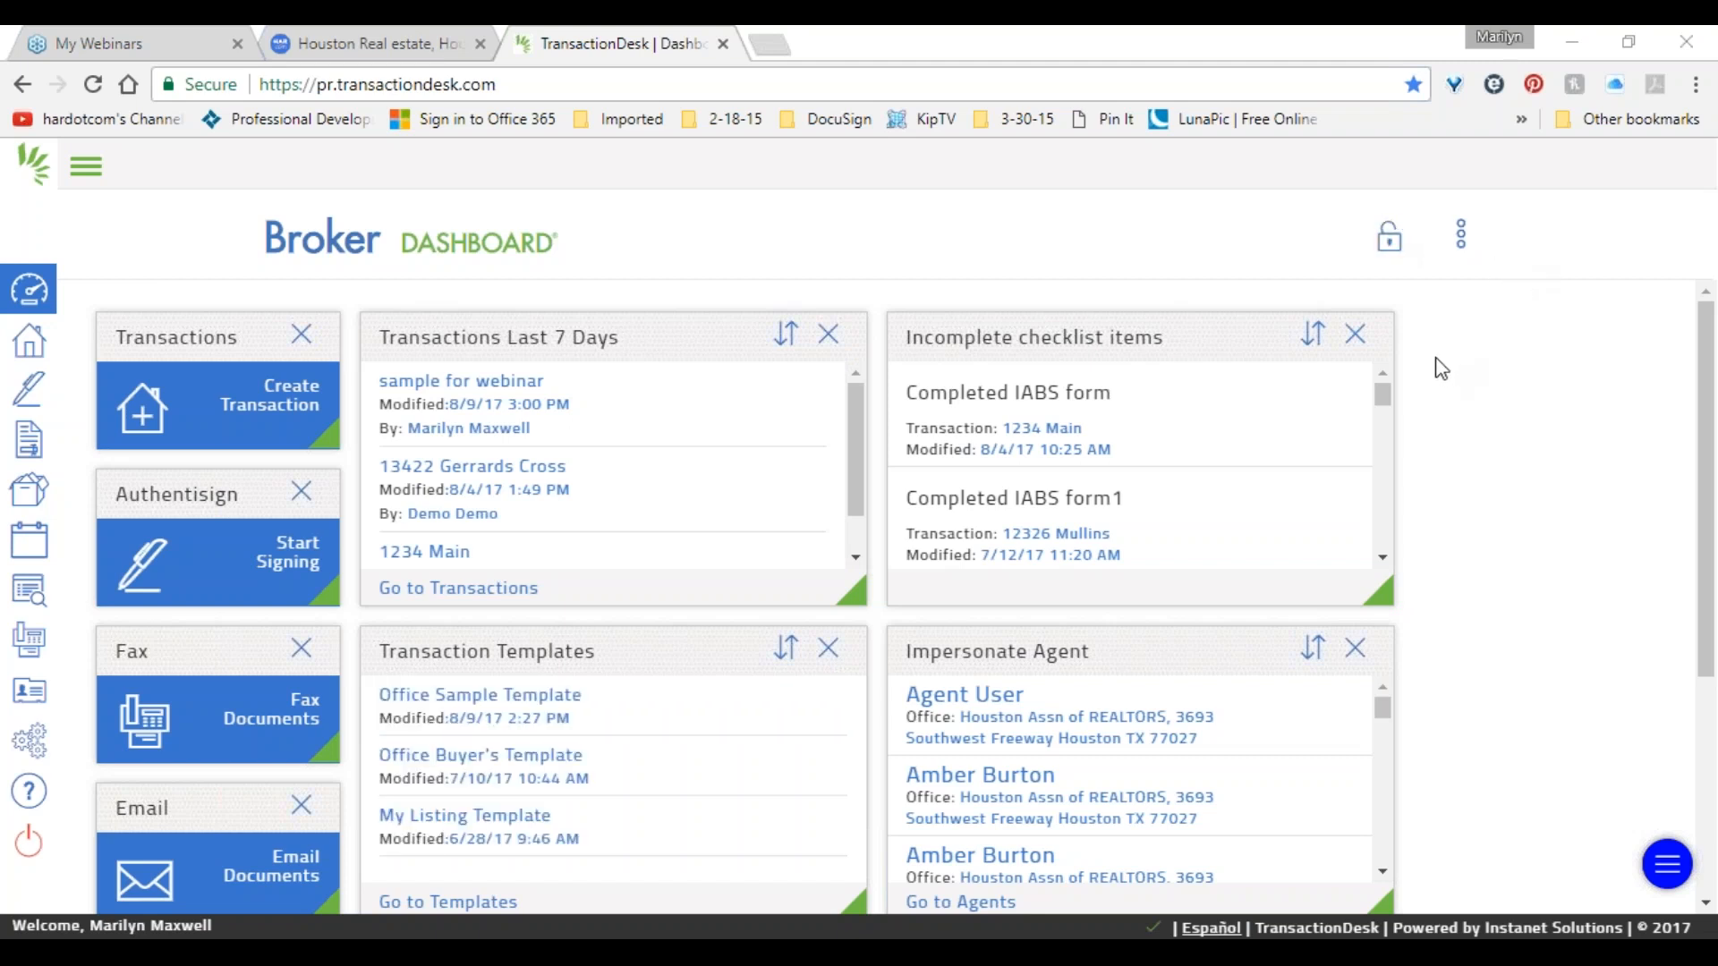
click(39, 190)
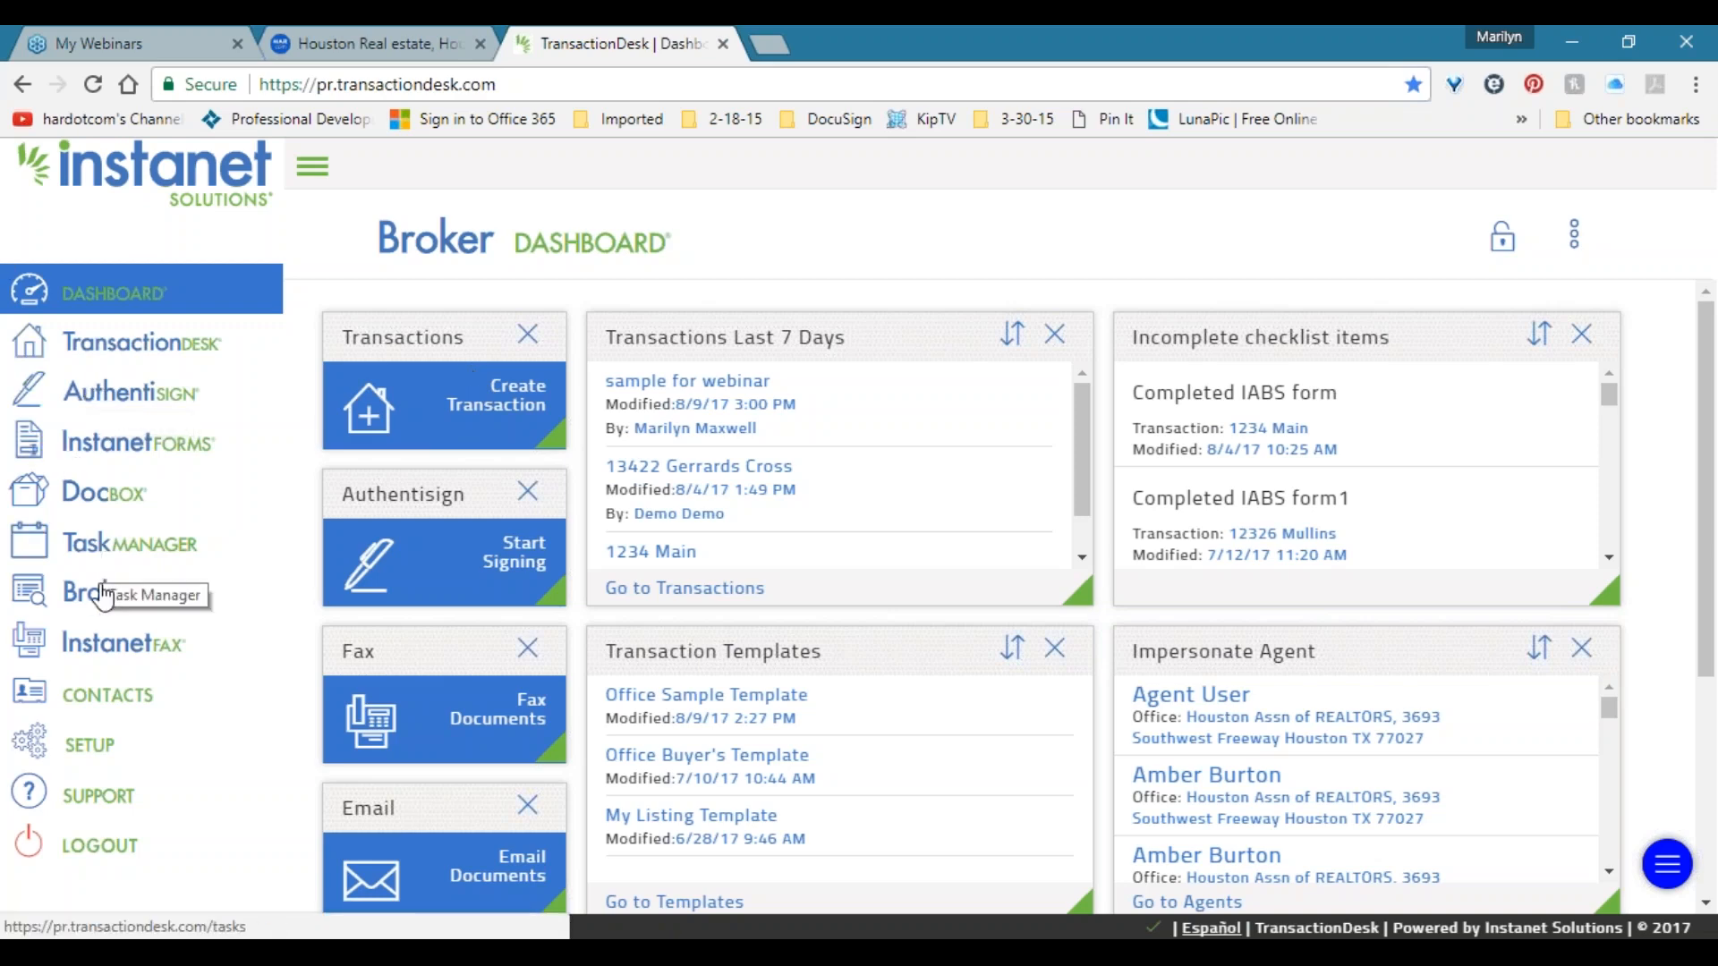
Open Checklist Manager under SETUP and highlight the TAR Residential Listing Checklist title.
click(98, 753)
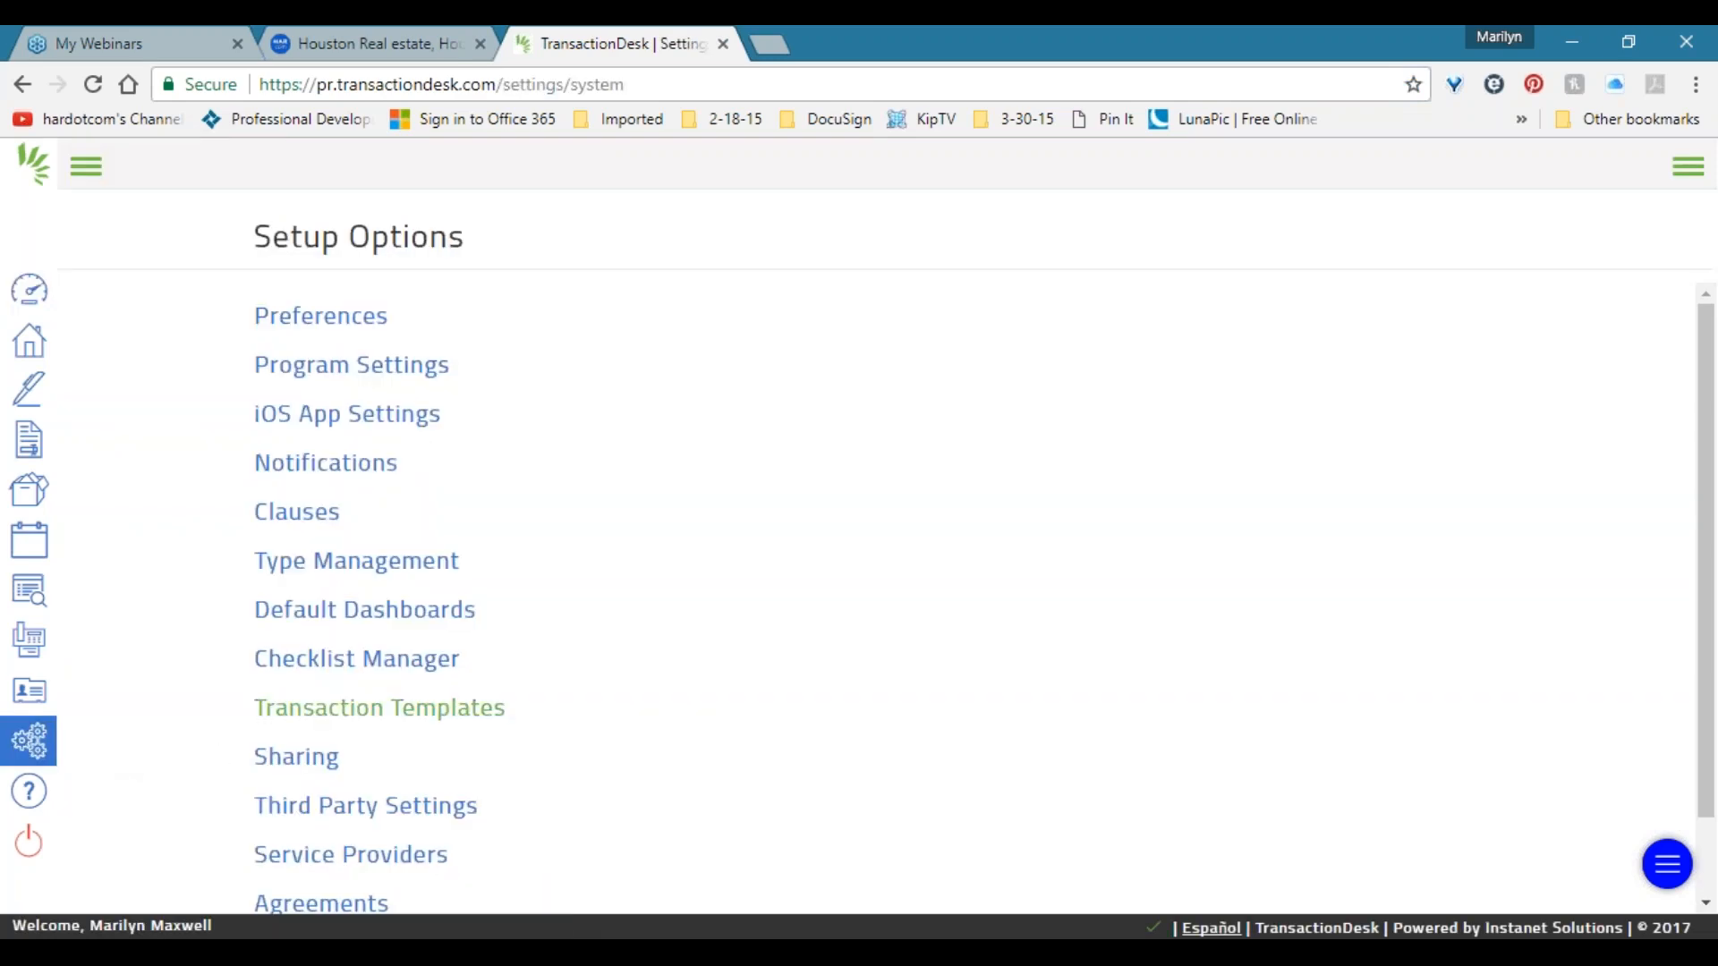
click(405, 668)
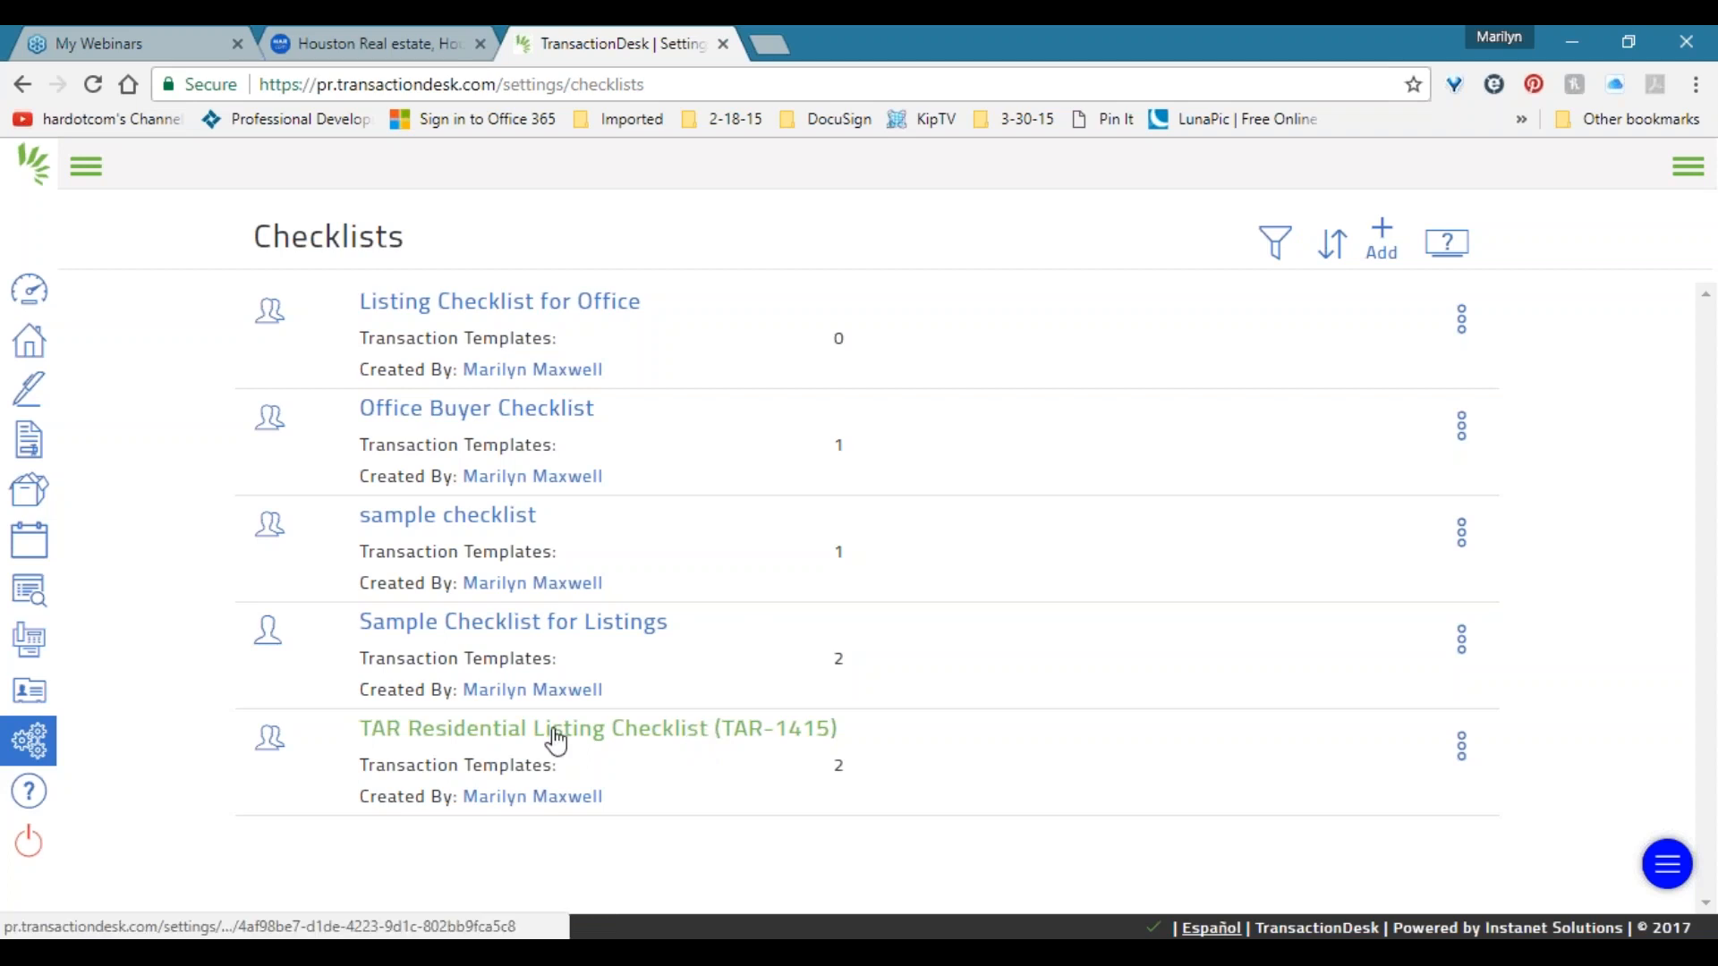
drag(910, 744, 340, 732)
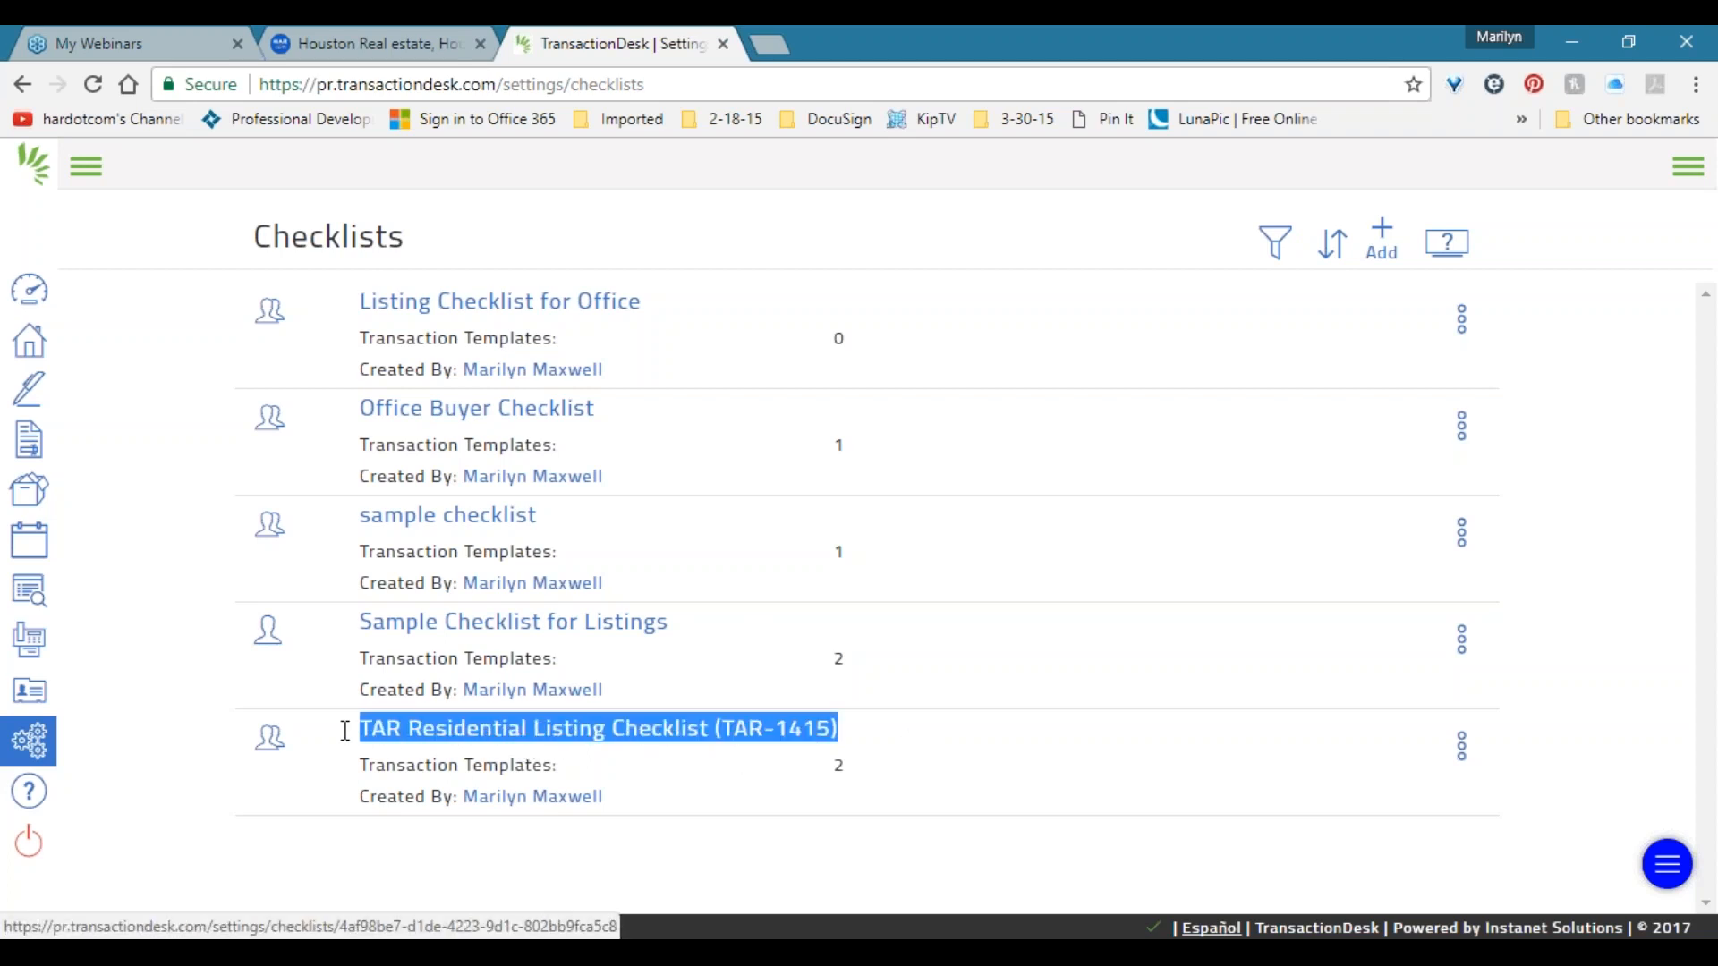
Open the TAR Residential Listing Checklist and scroll through all its items.
click(637, 736)
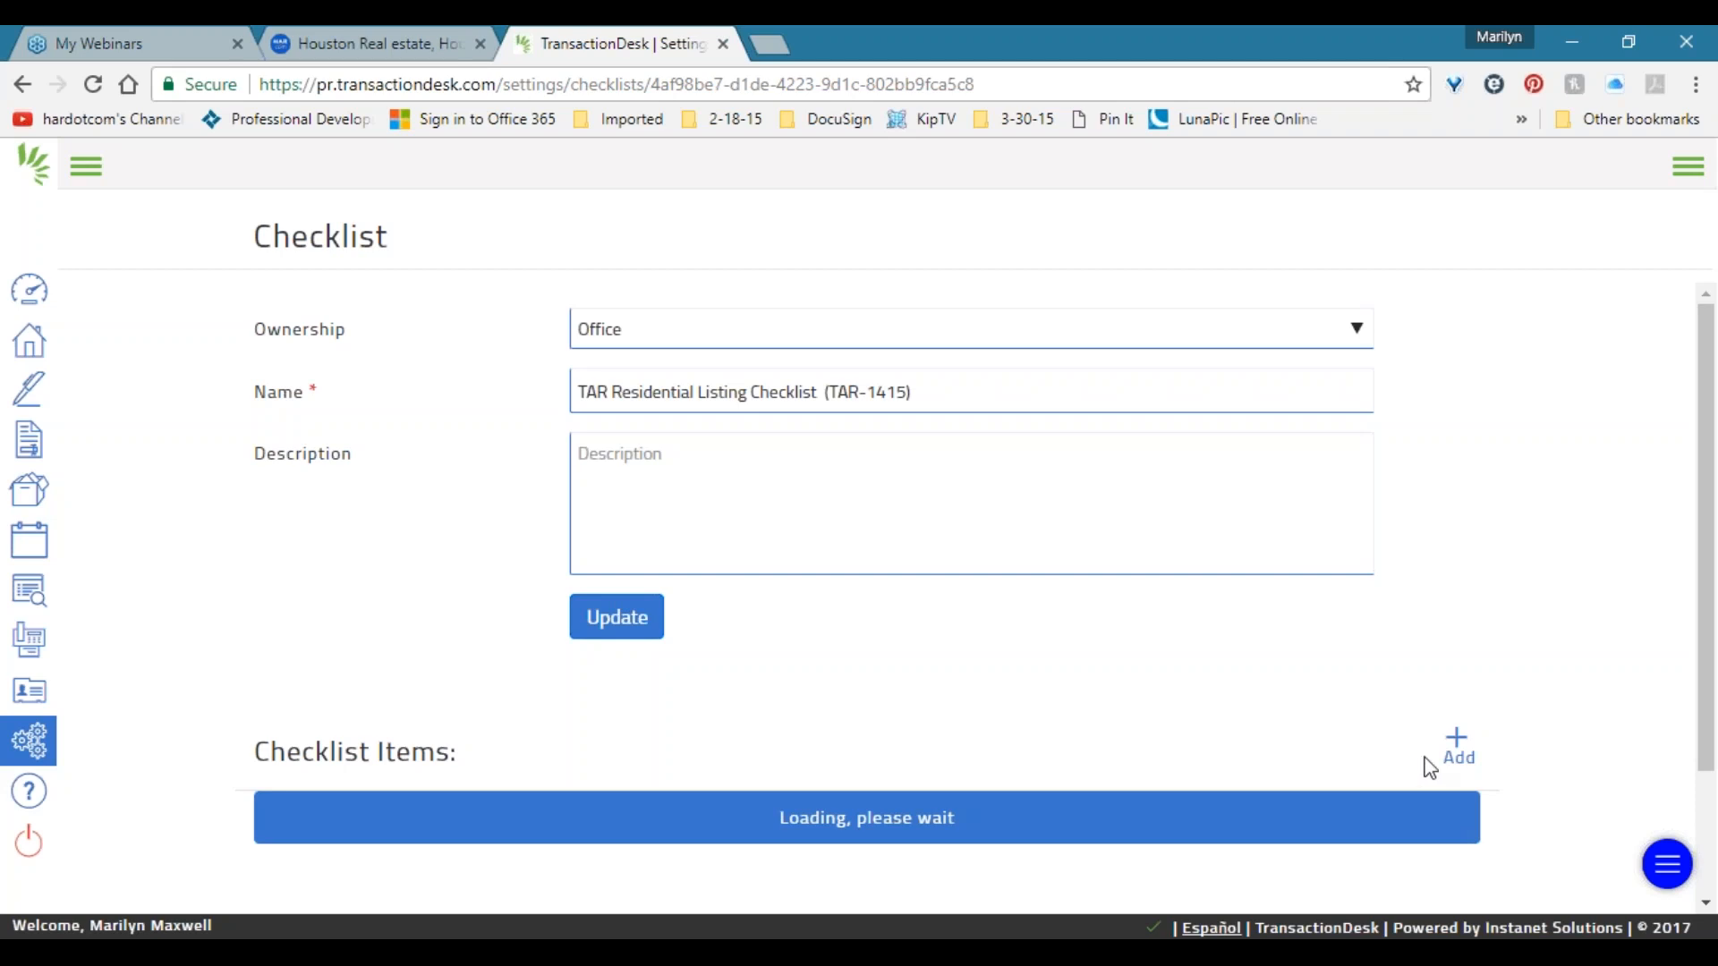
scroll(470, 549, down, 2)
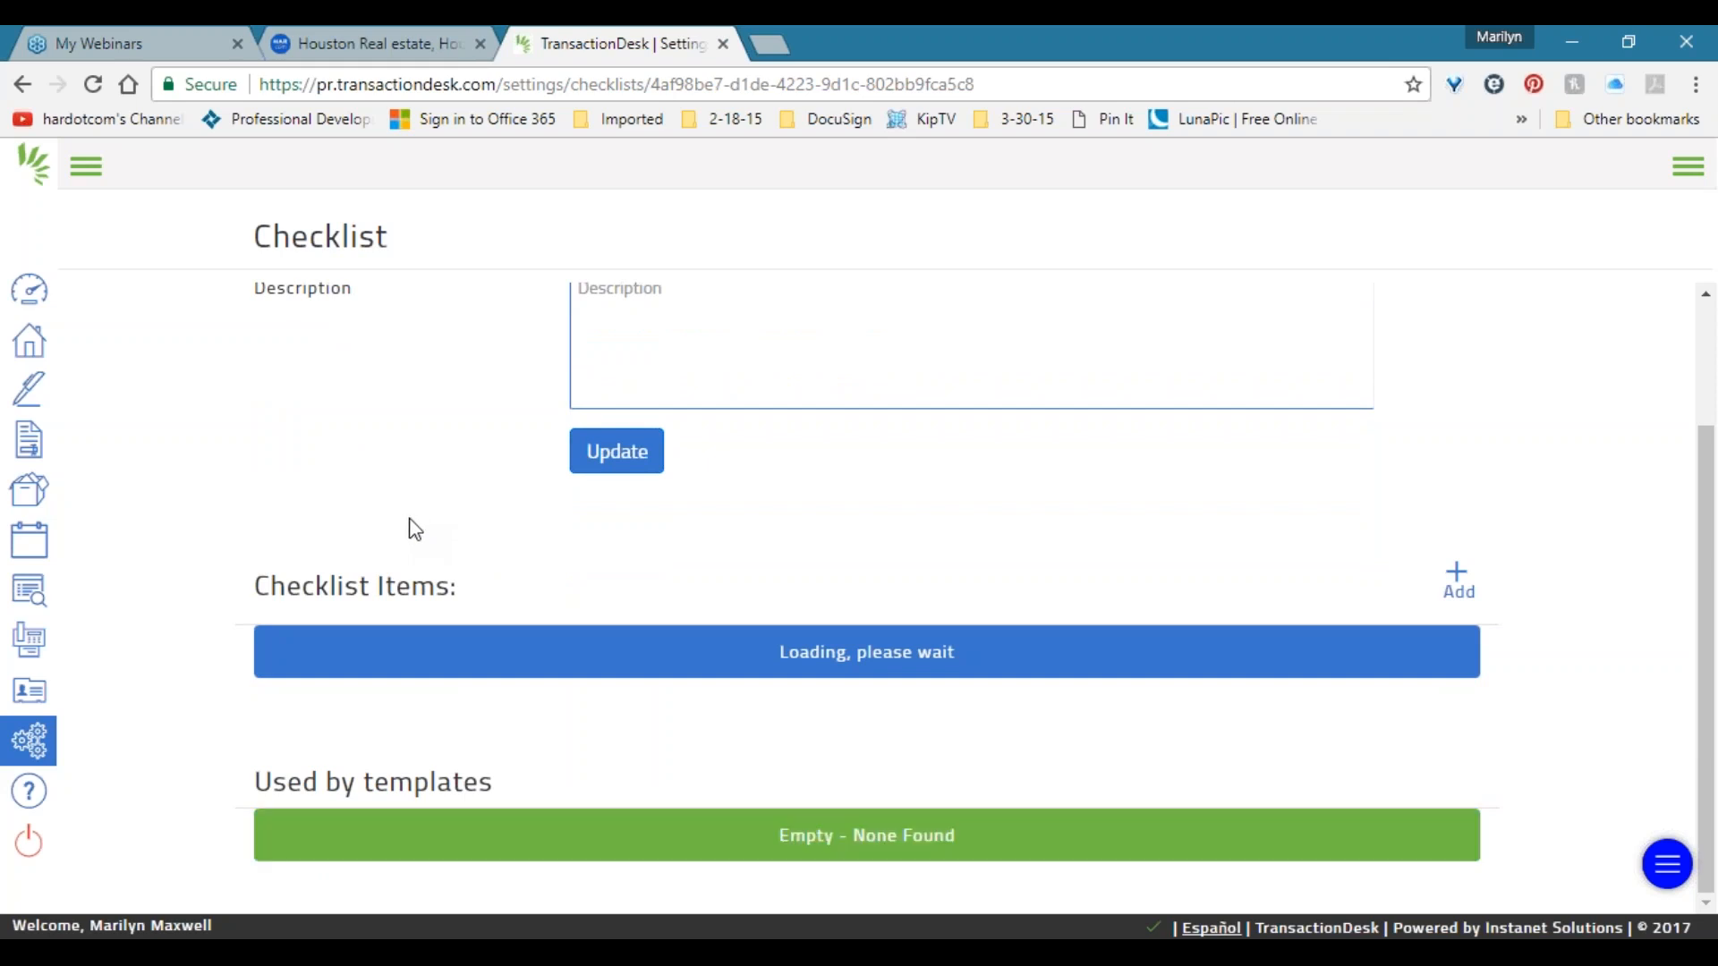
scroll(415, 514, down, 9)
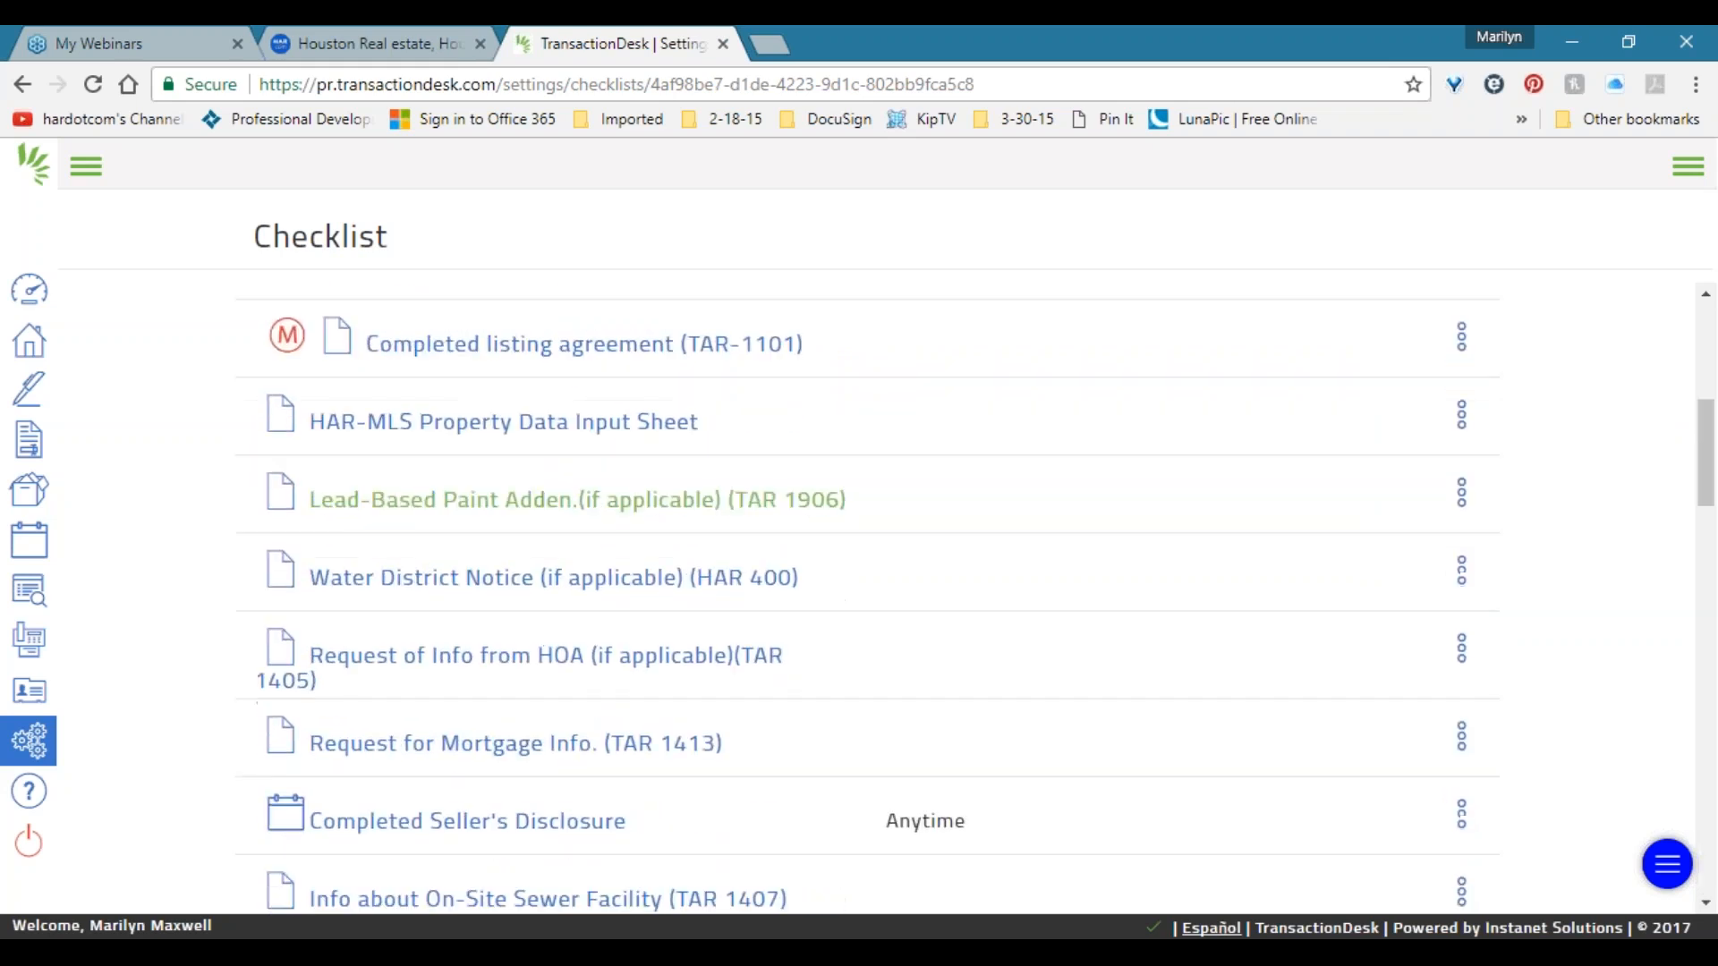
scroll(534, 534, down, 10)
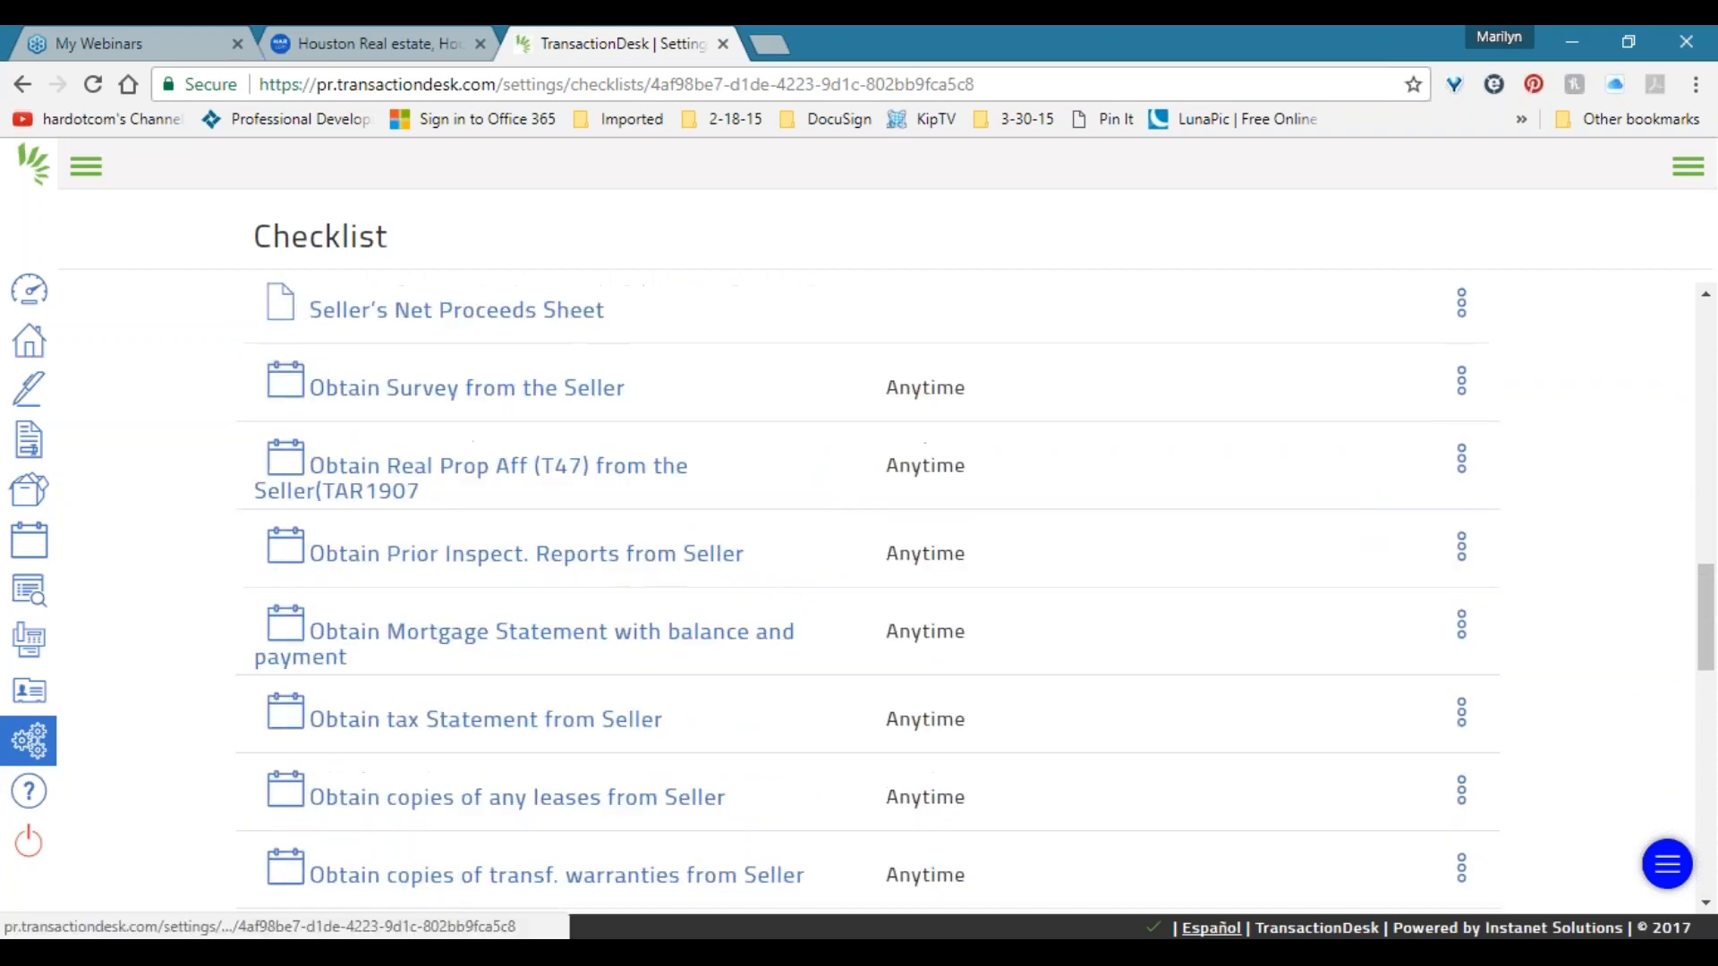
scroll(534, 534, down, 12)
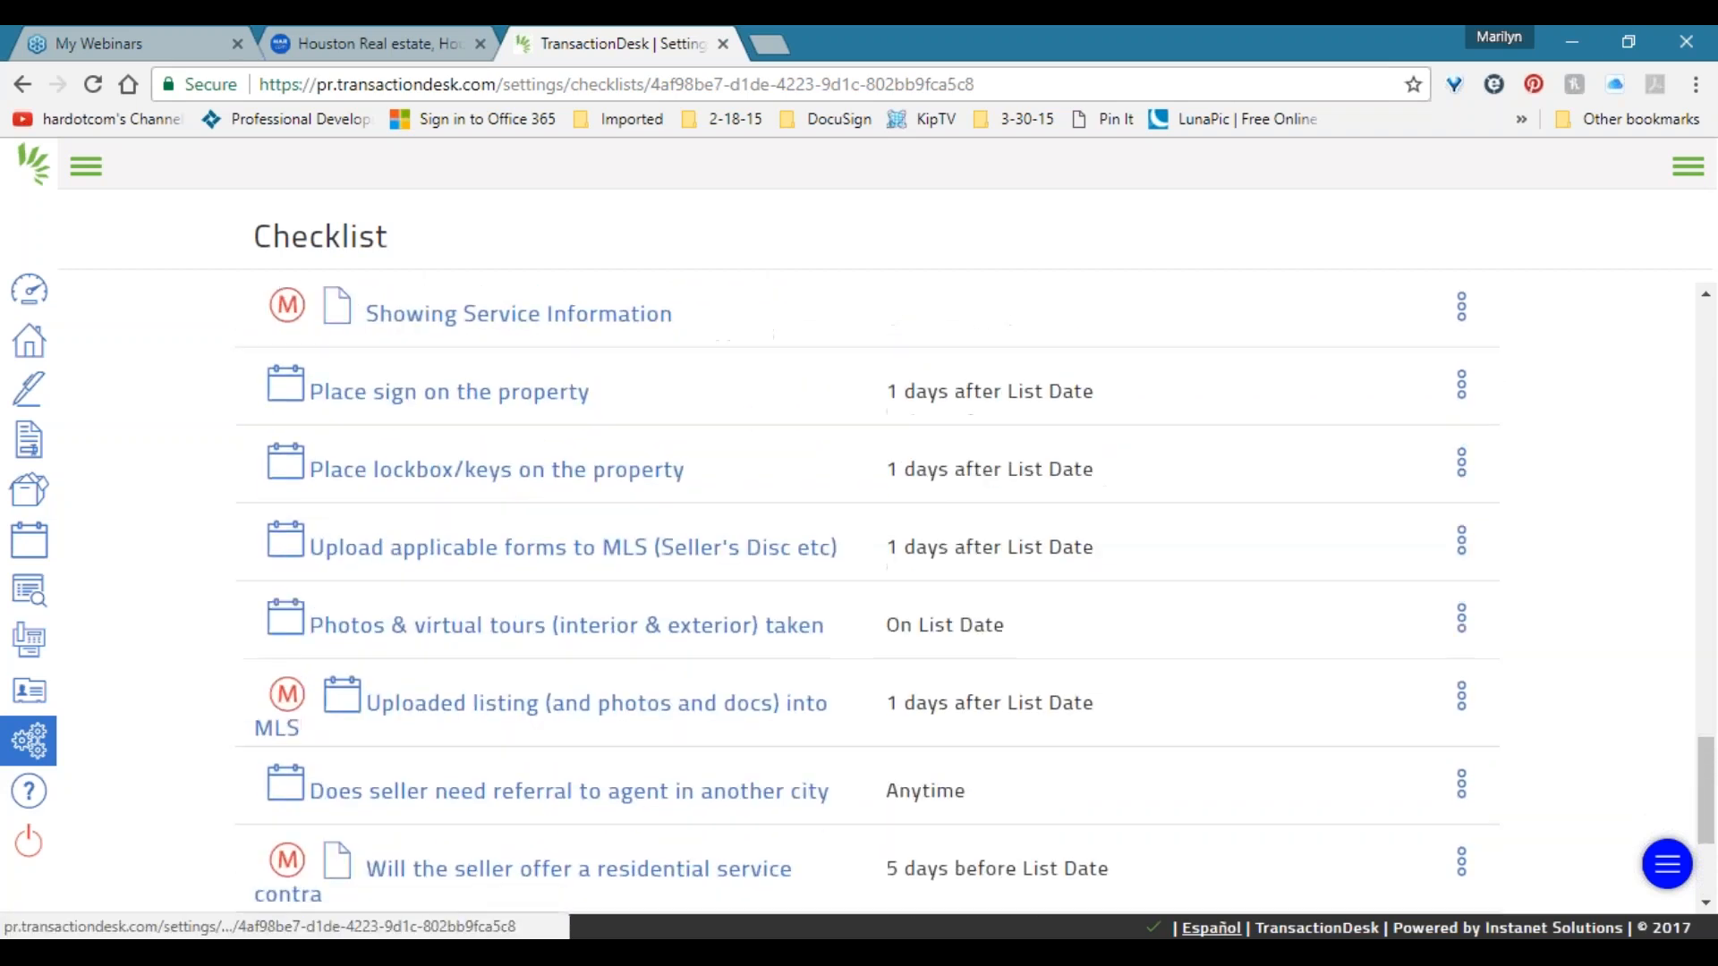
scroll(577, 539, up, 20)
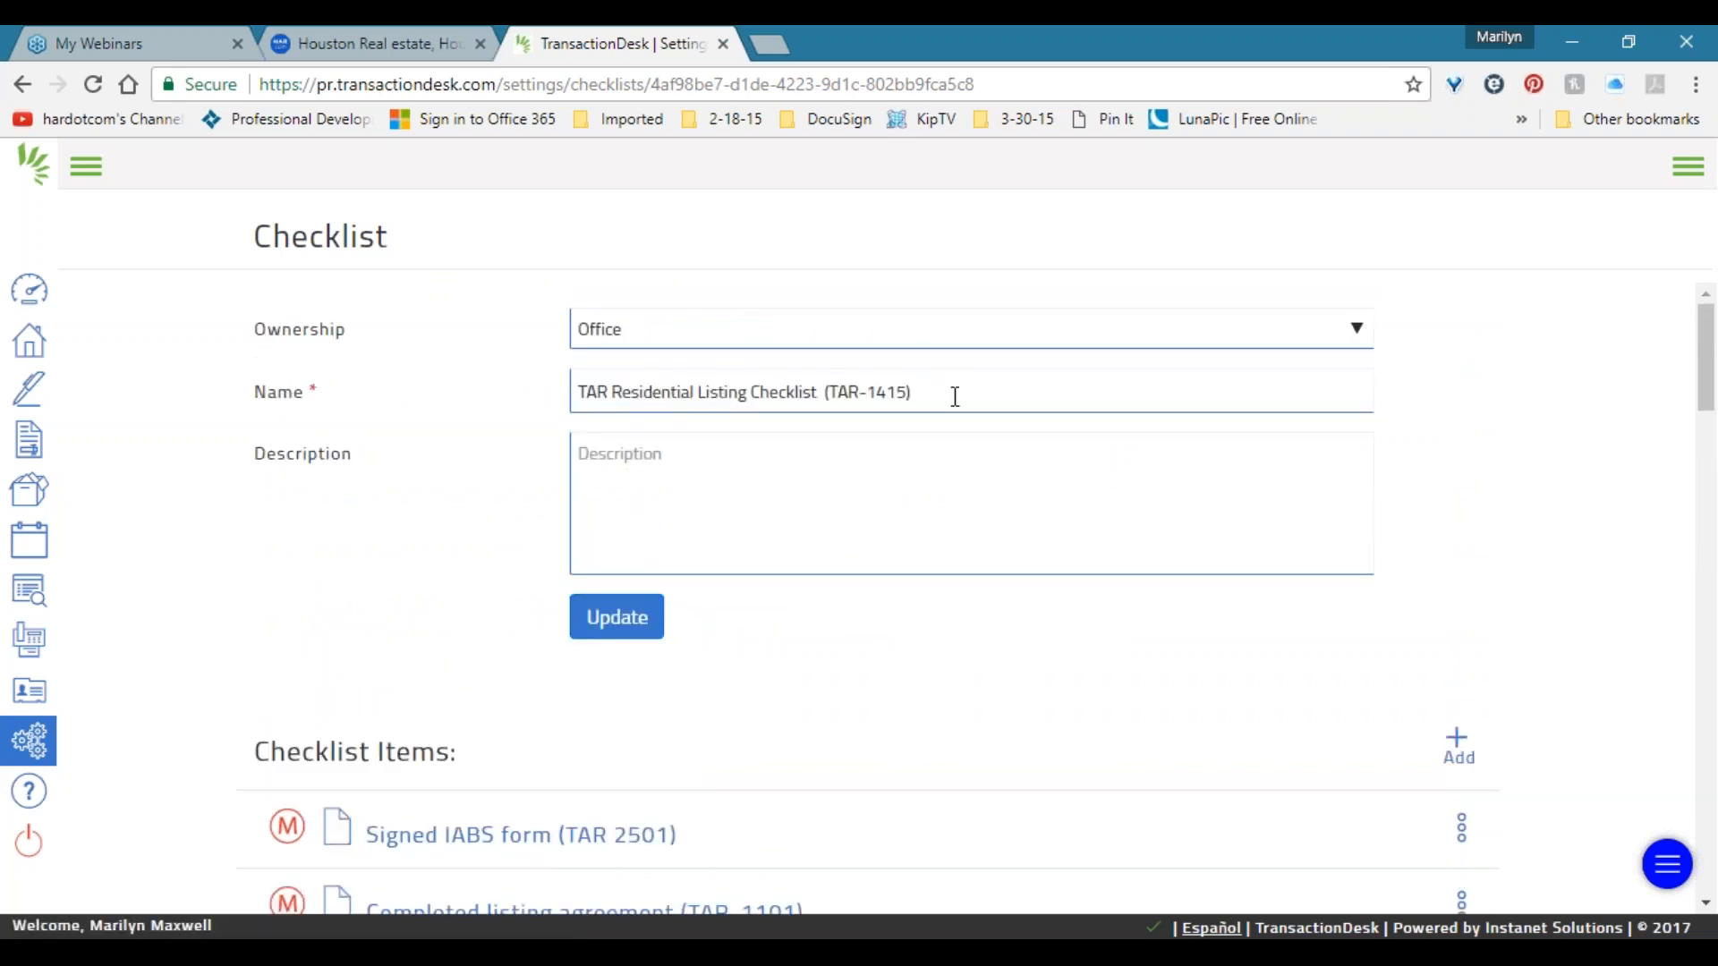
scroll(368, 581, down, 7)
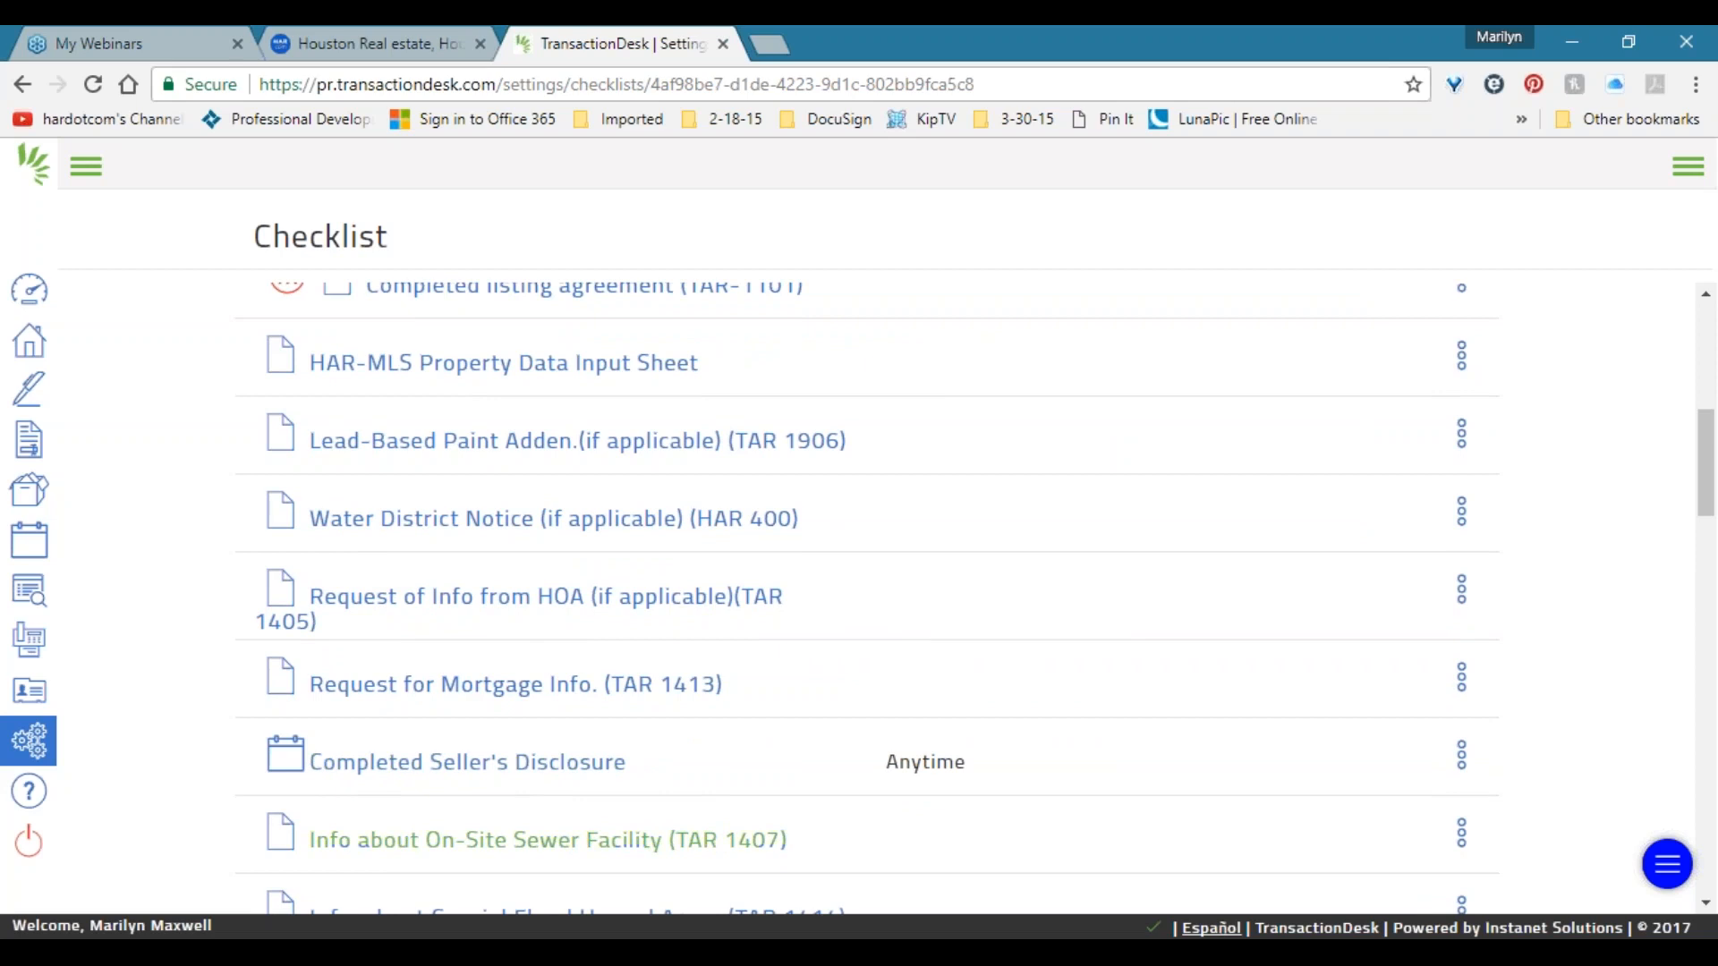
scroll(501, 766, up, 4)
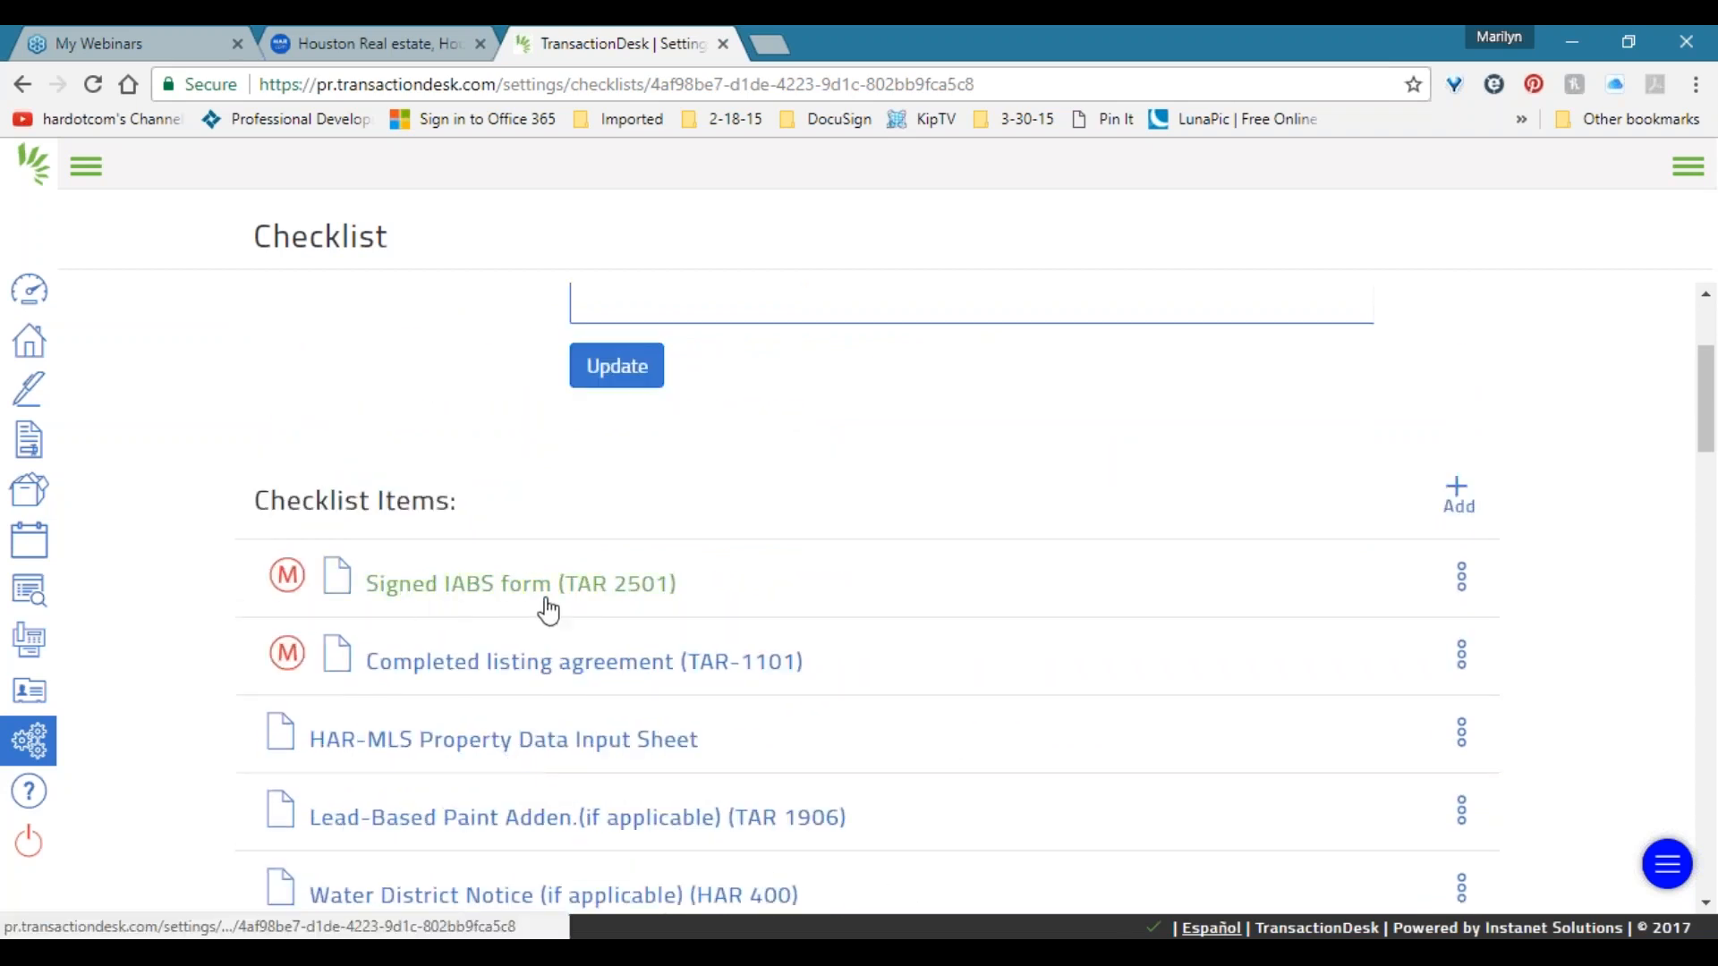
scroll(545, 613, down, 3)
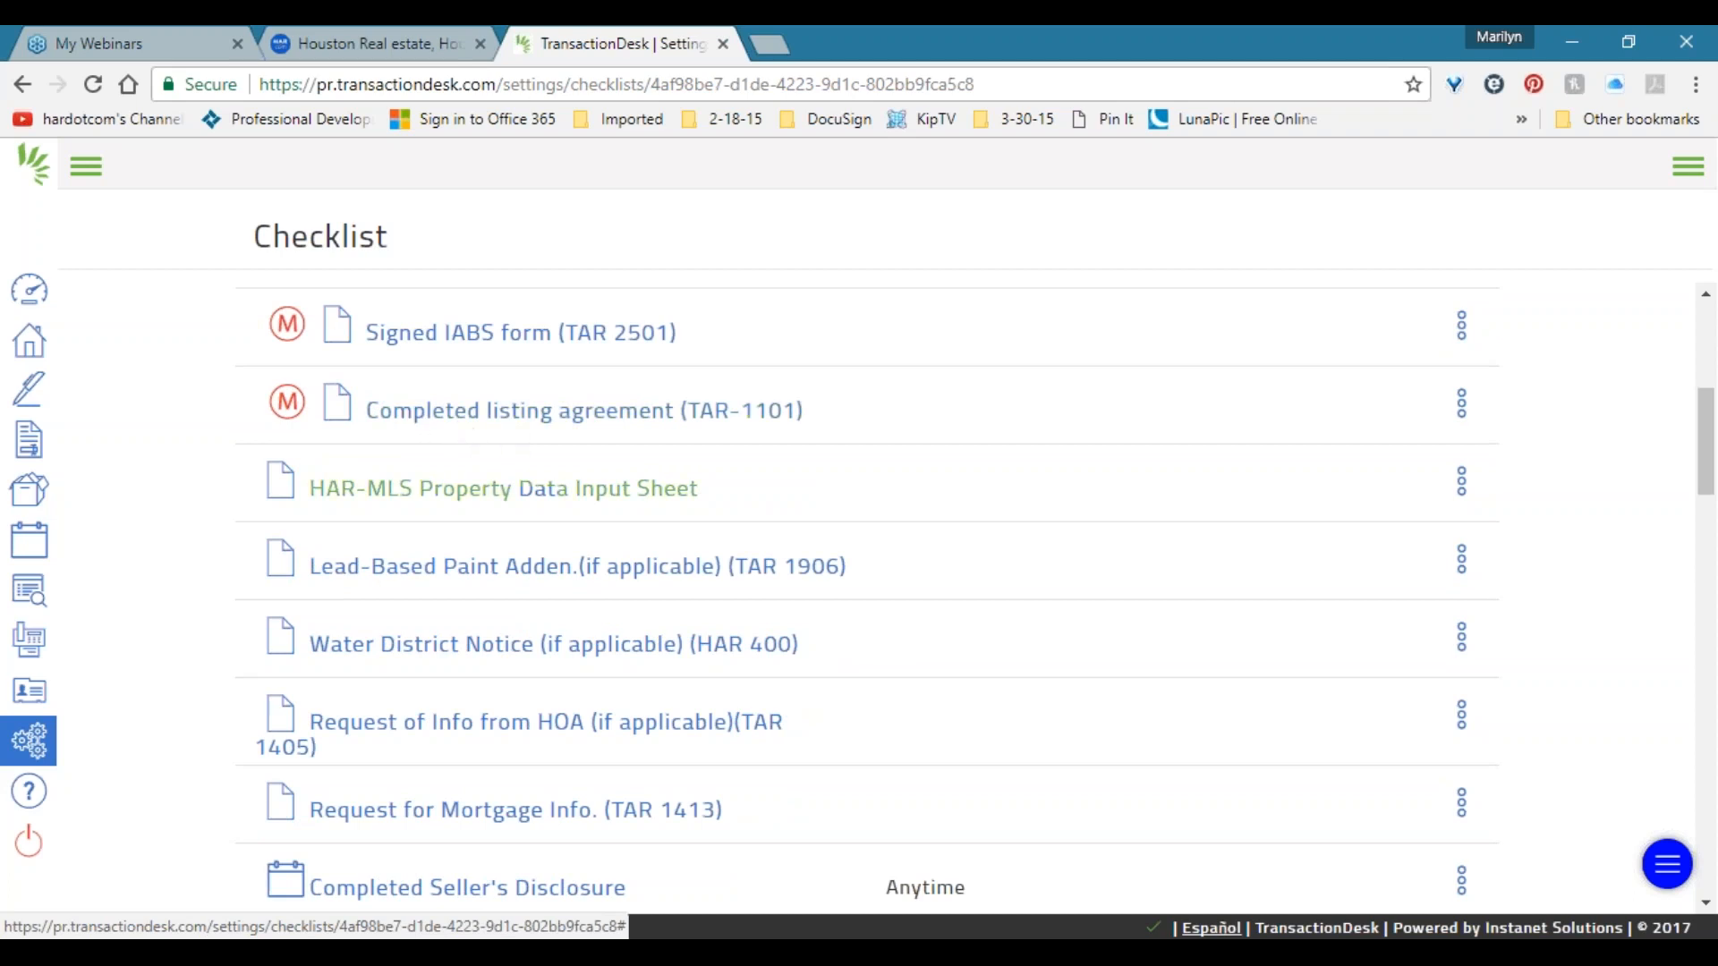
scroll(407, 701, down, 3)
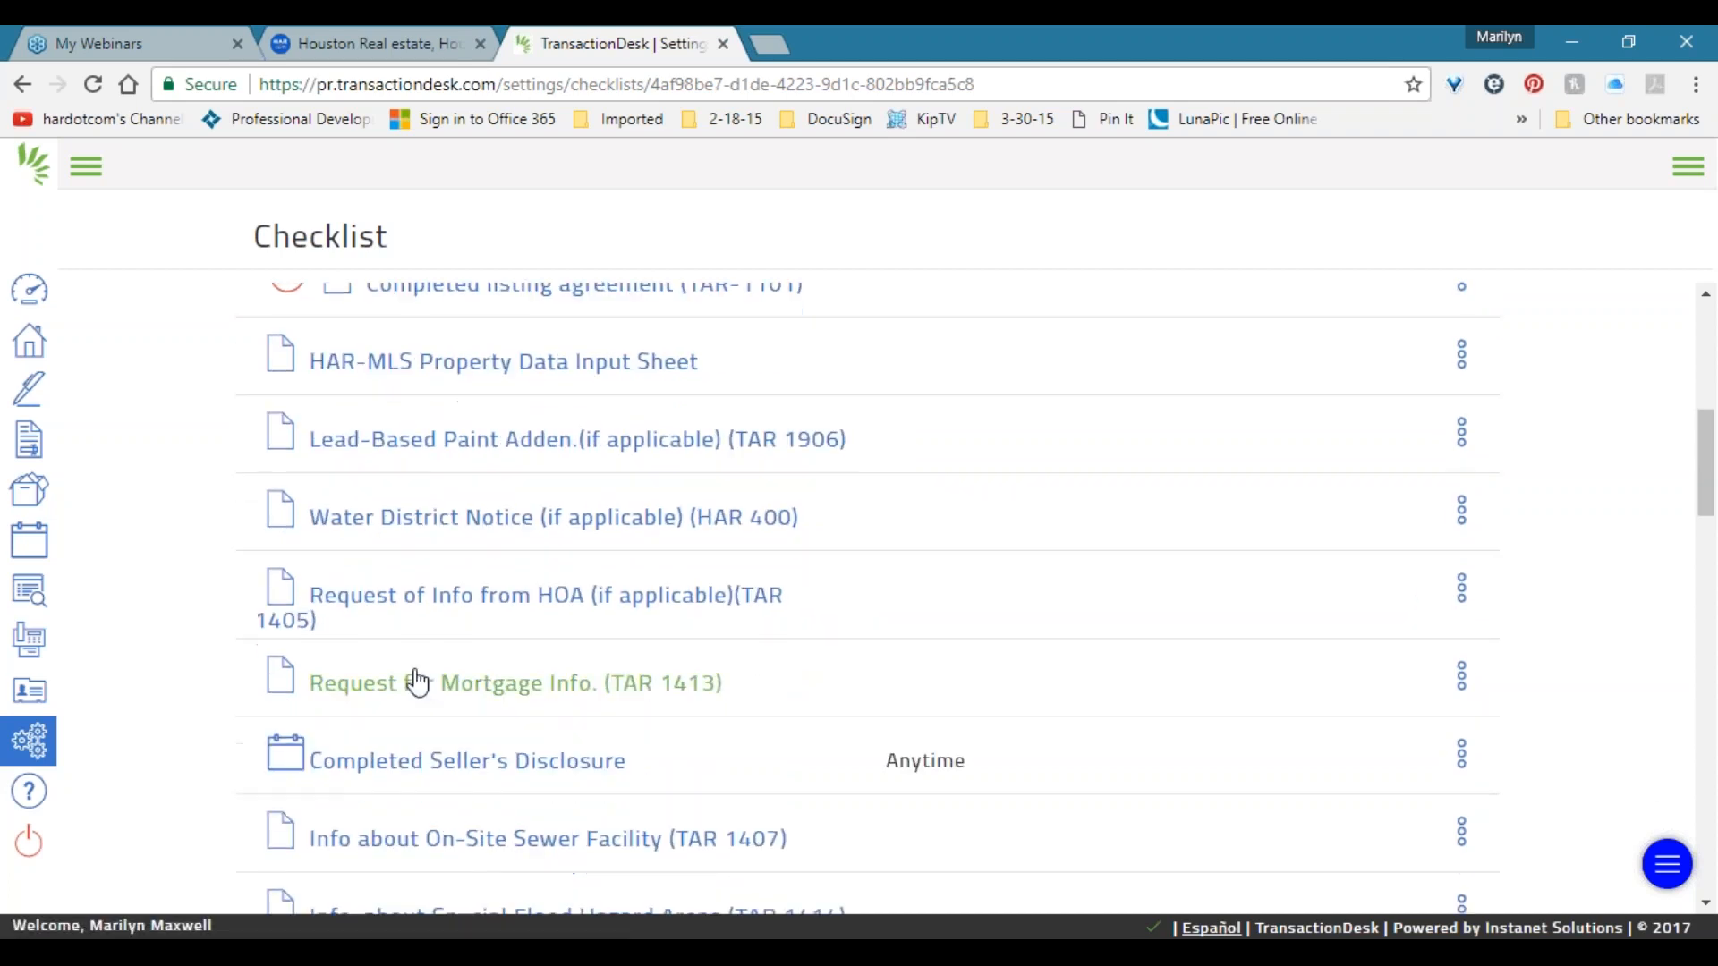
scroll(426, 671, down, 2)
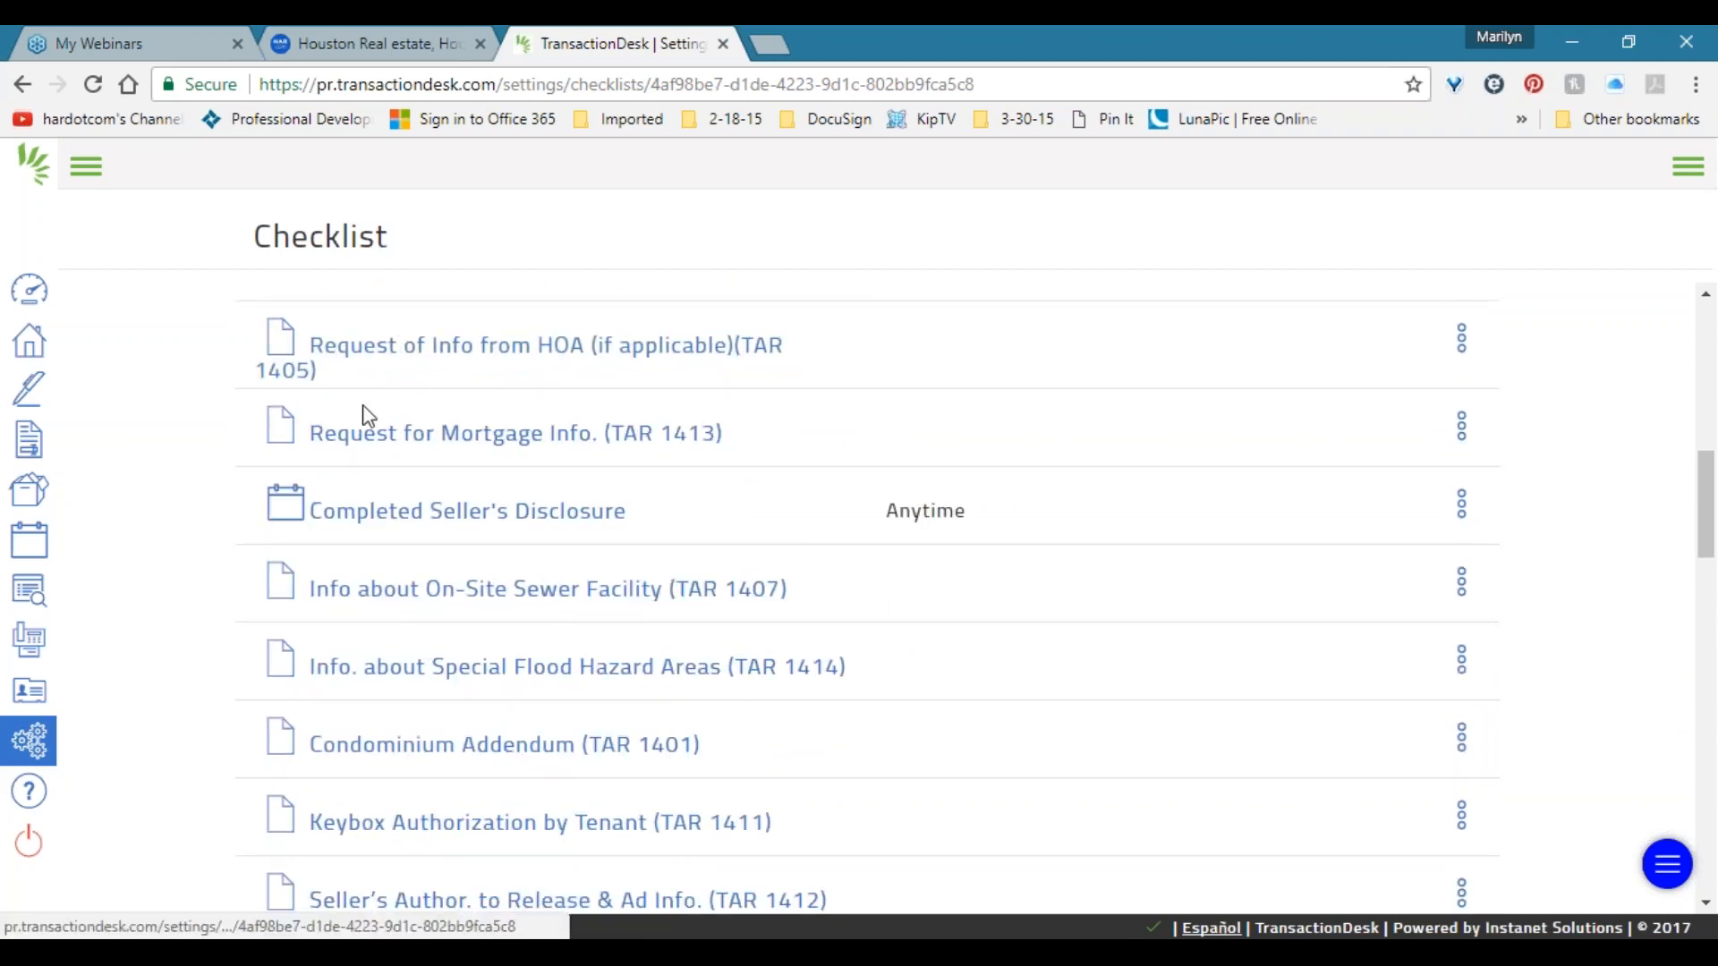
scroll(287, 528, down, 3)
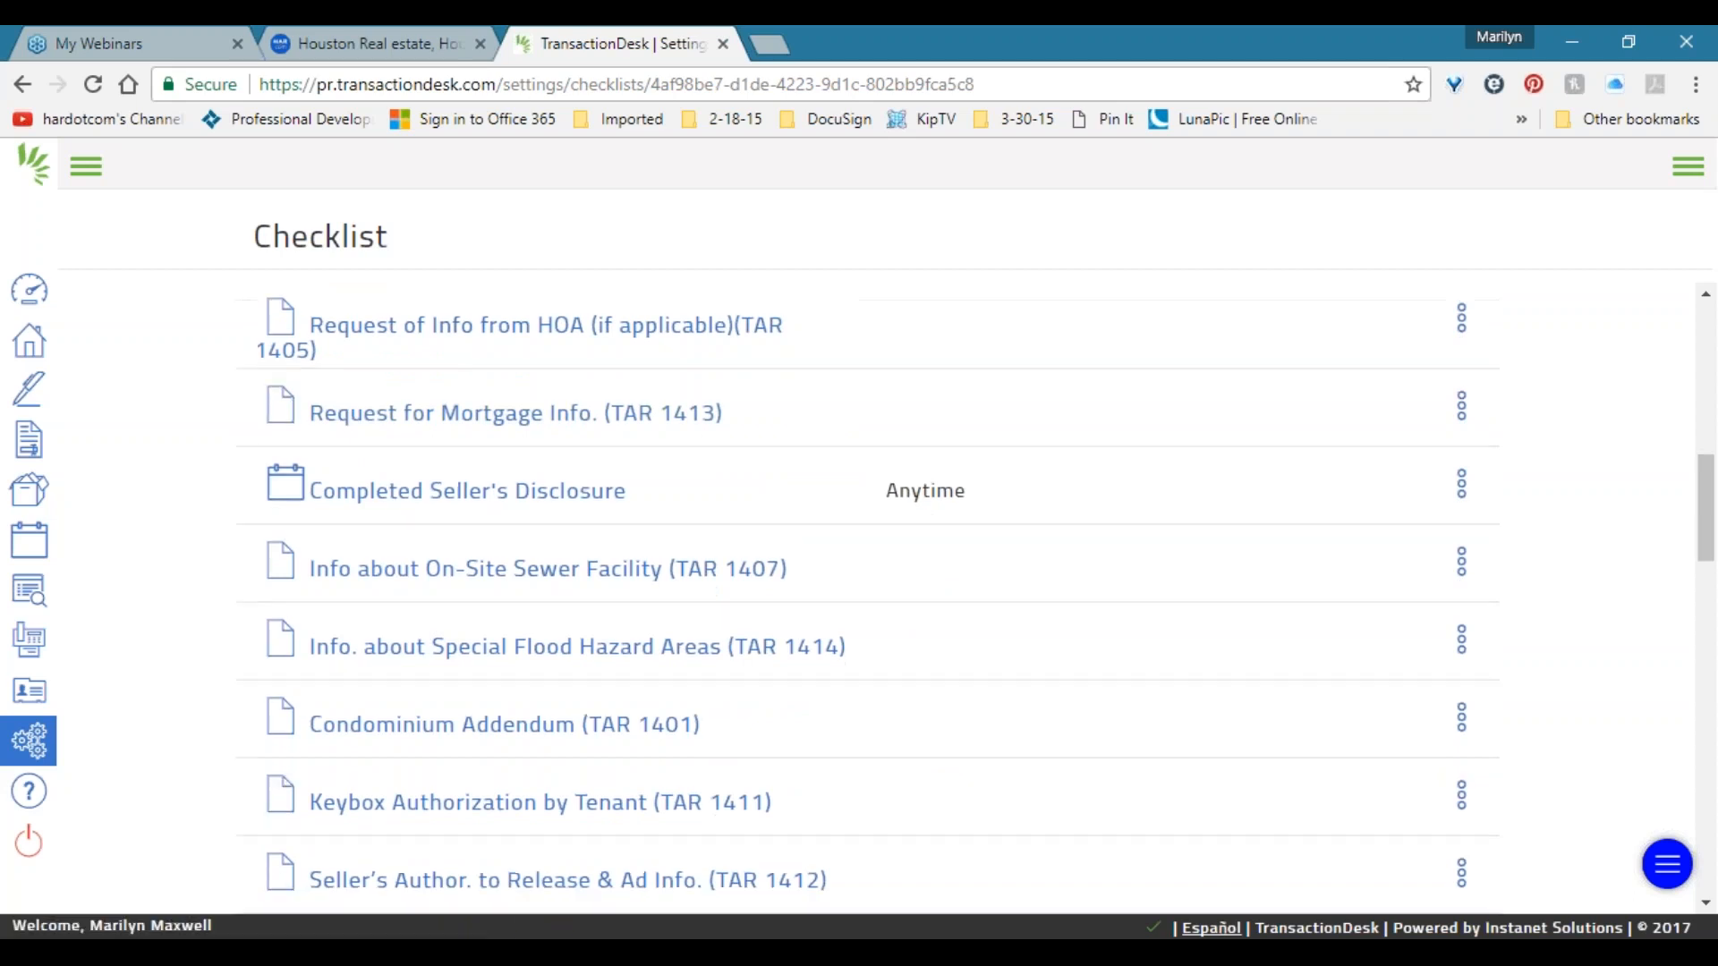
scroll(295, 536, down, 10)
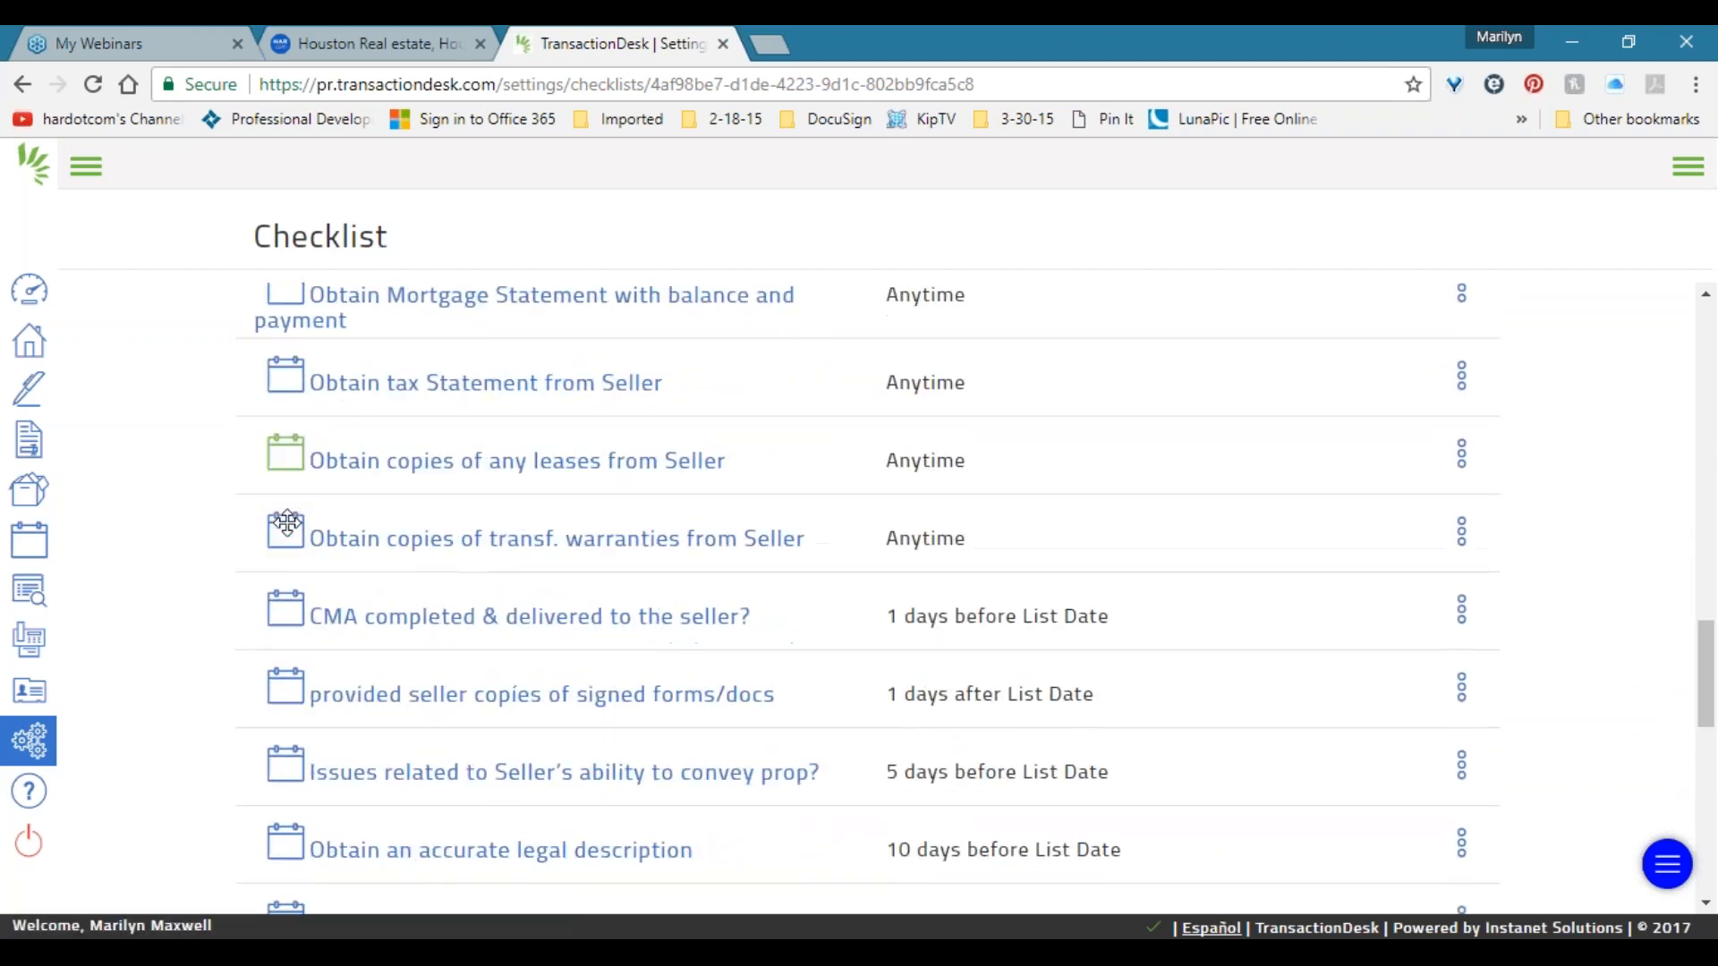
scroll(293, 512, down, 10)
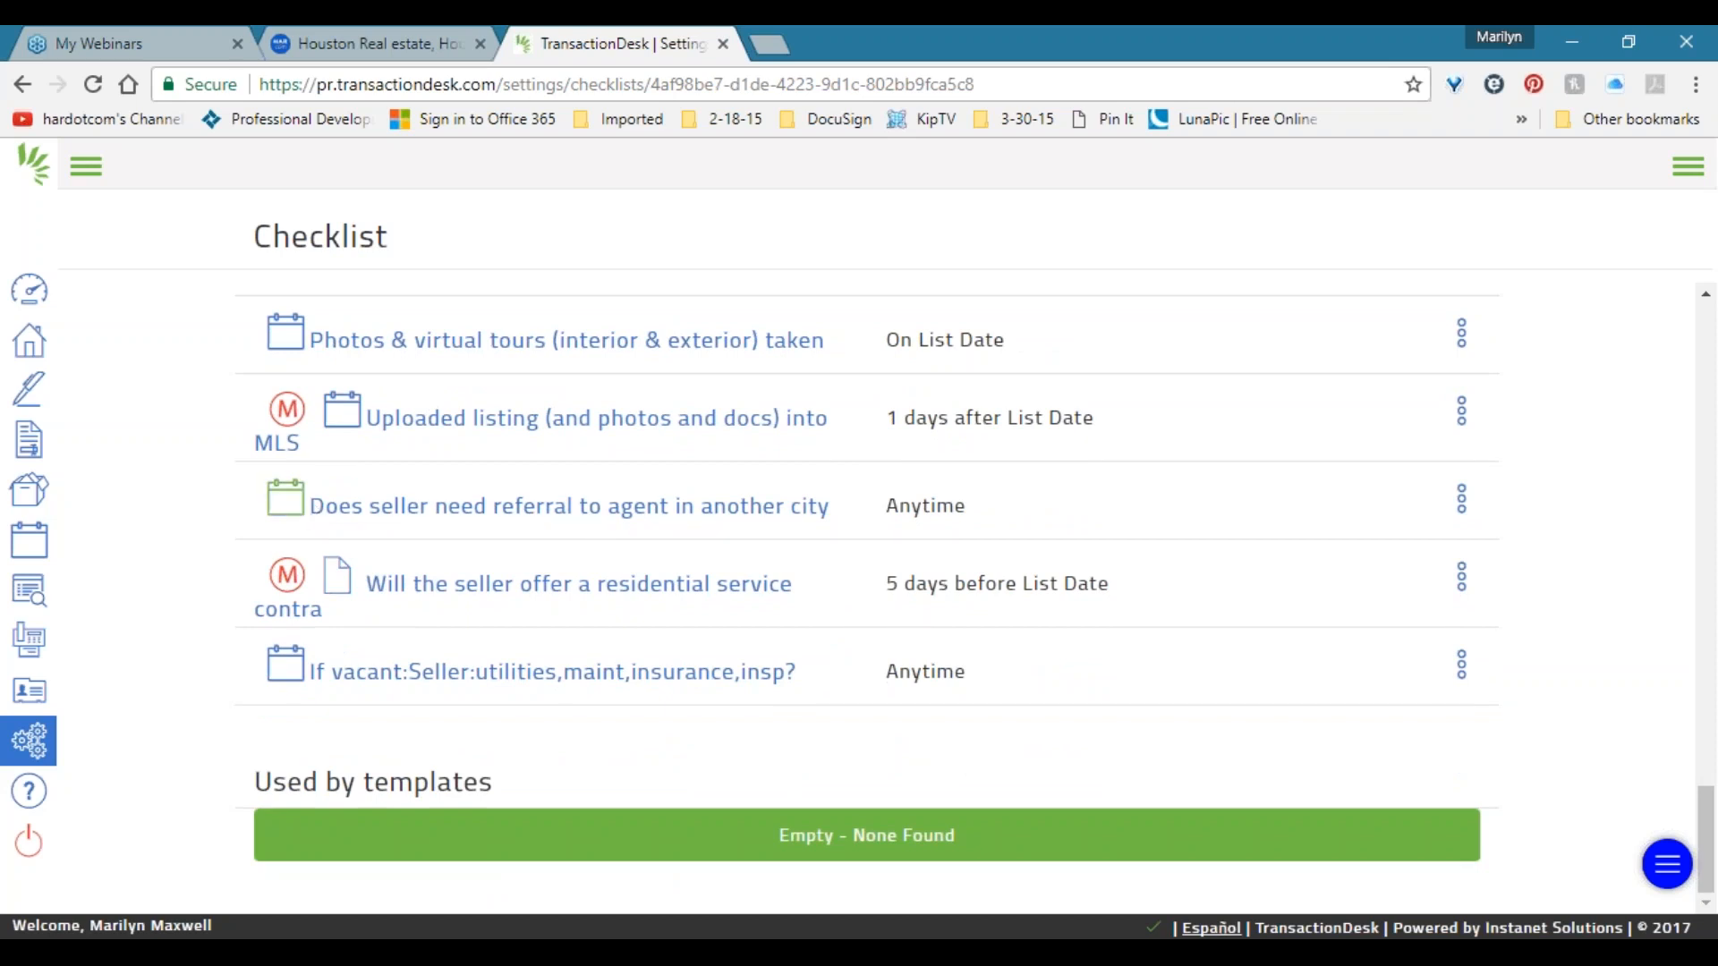
Go back to the Broker Dashboard, then bring up the Welcome to class.docx slide in Word.
click(26, 304)
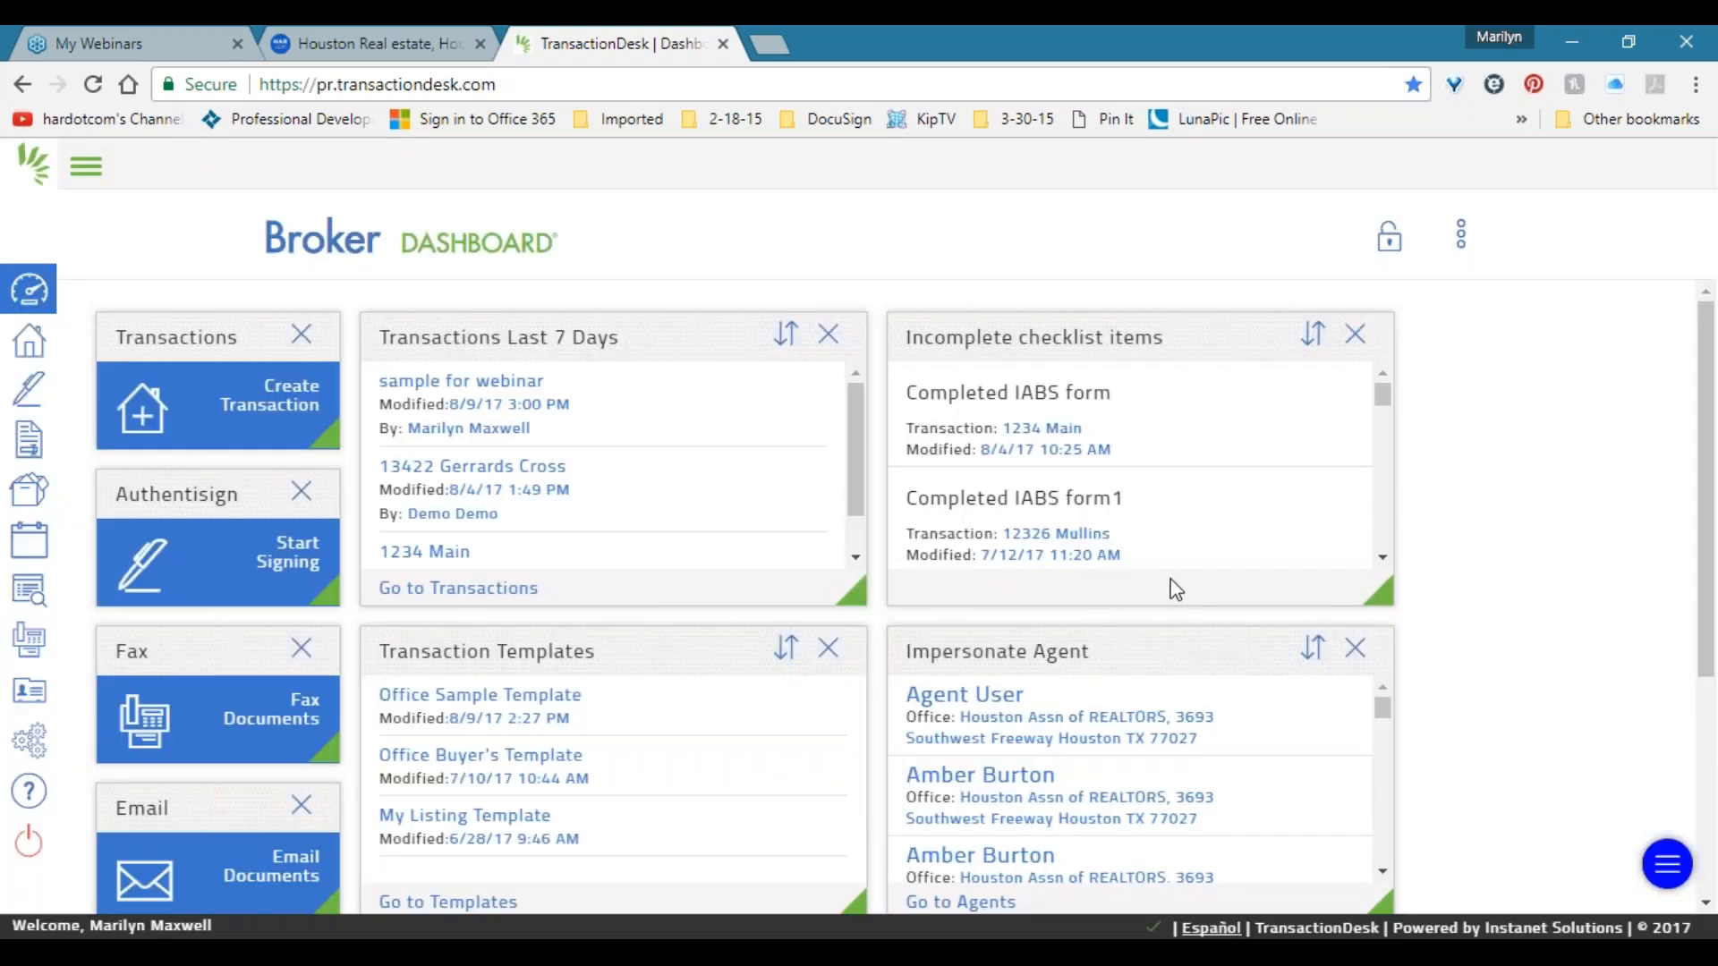
click(579, 935)
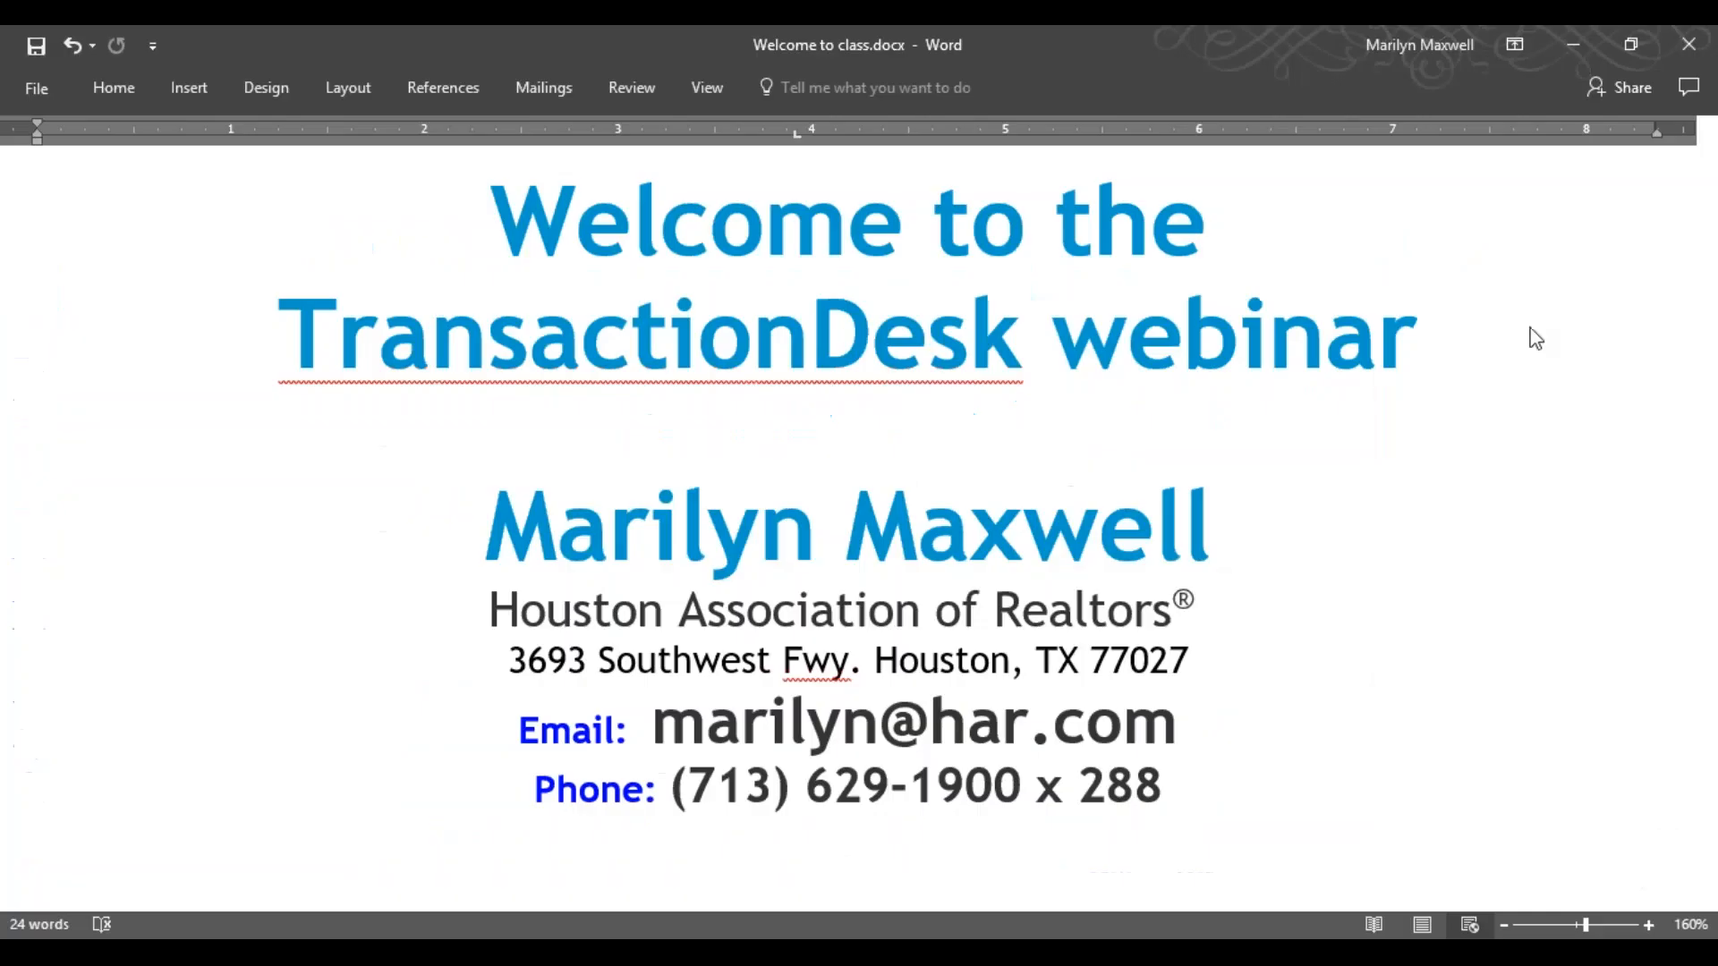
click(1332, 242)
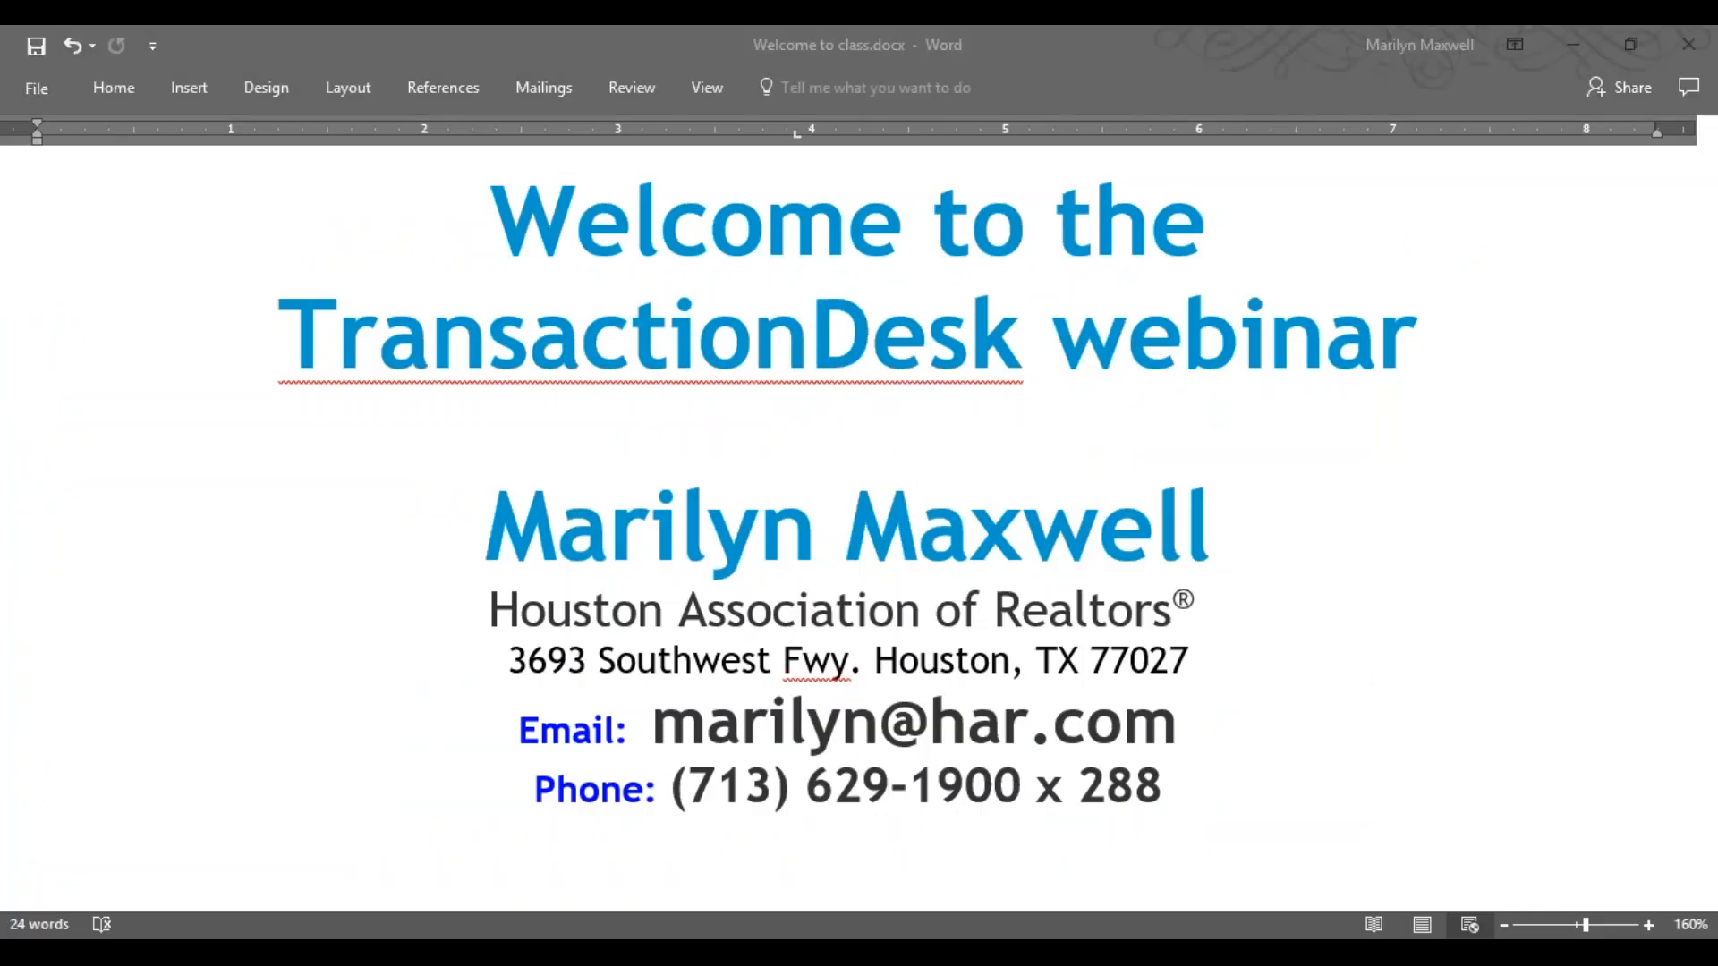